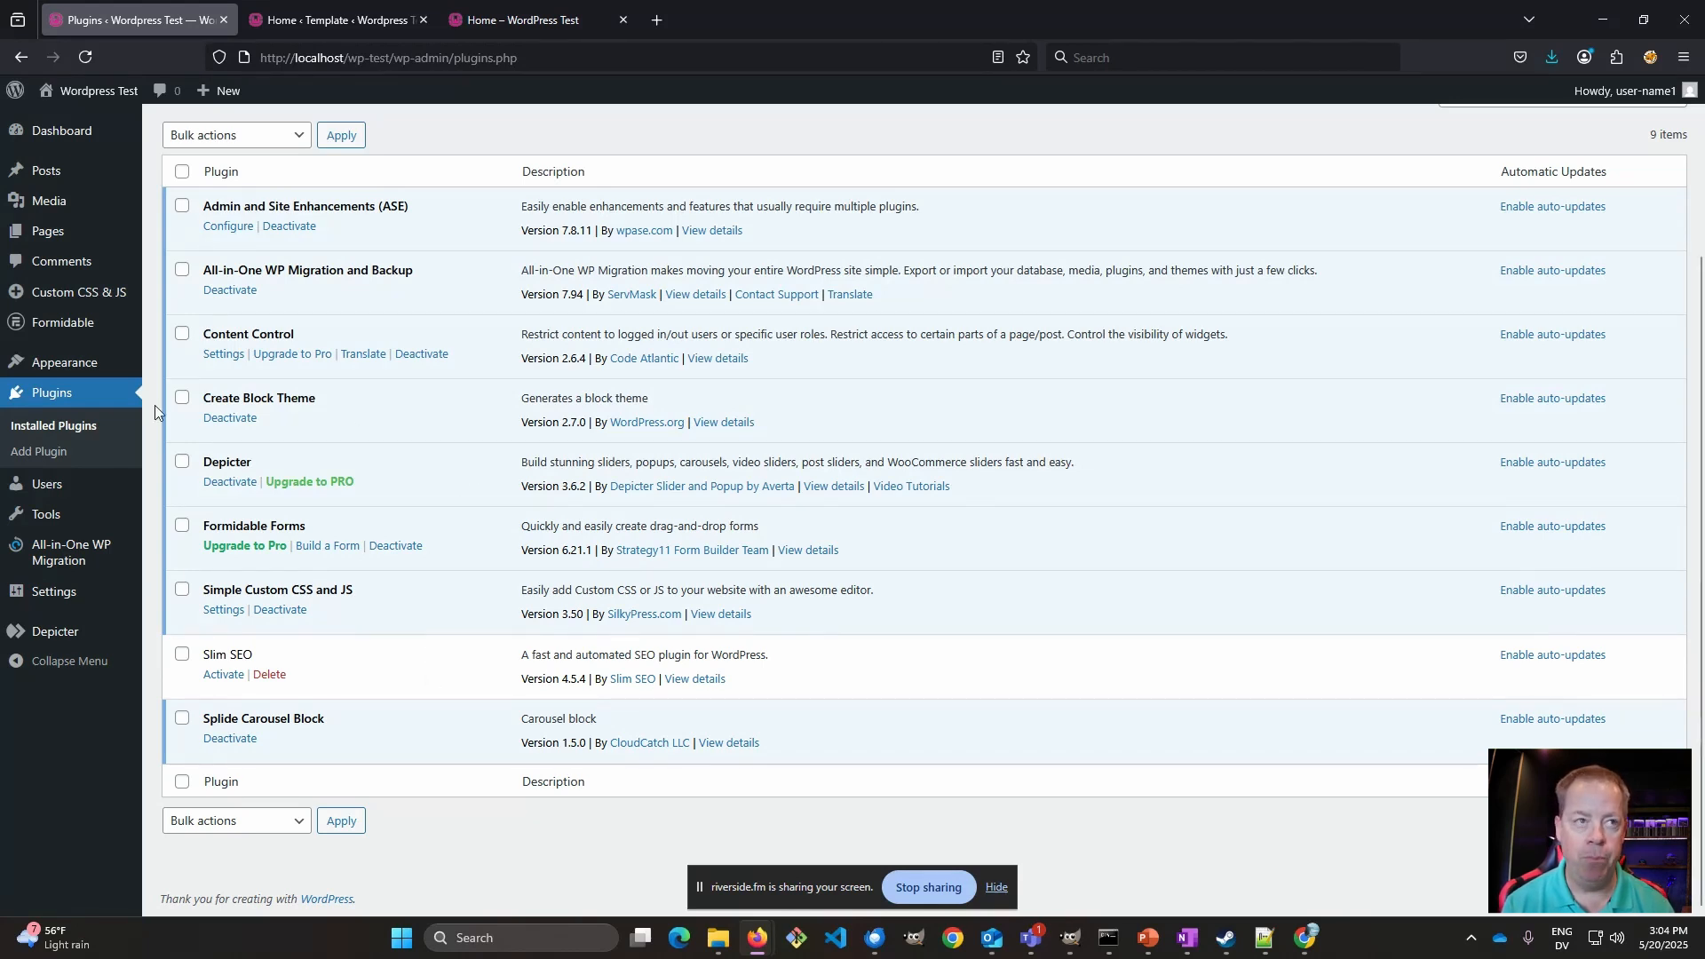
# - Look over the site's pages list and the installed themes, ending back on the pages list
pyautogui.moveTo(71, 367)
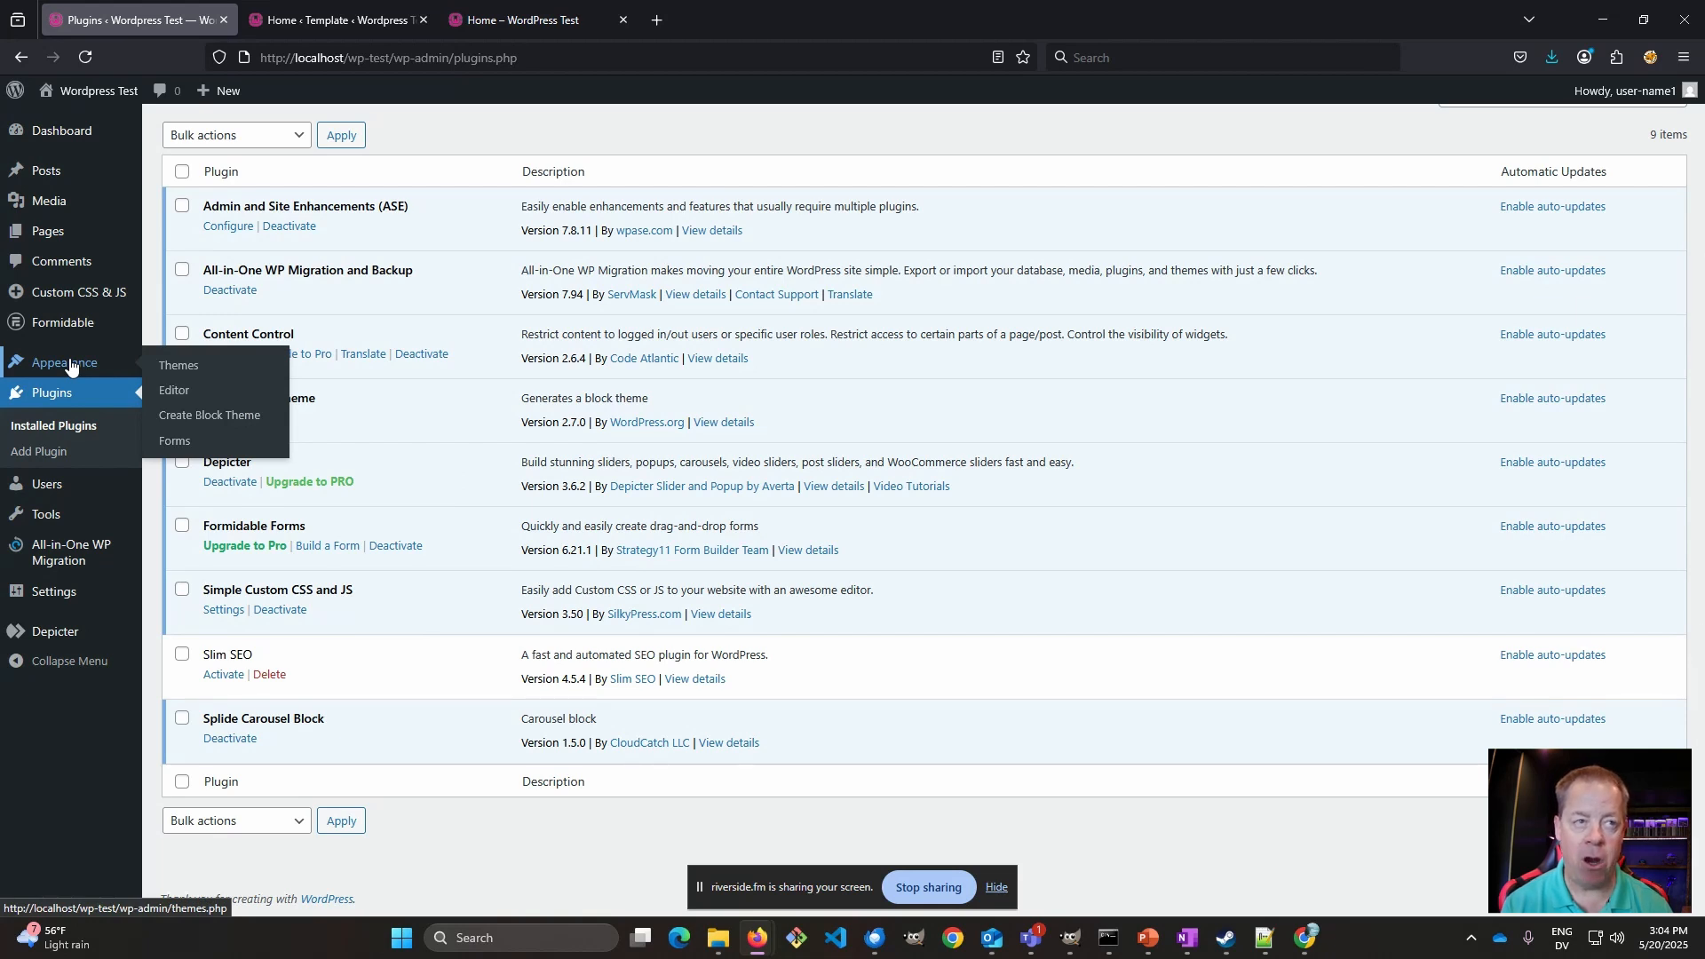
pyautogui.click(48, 241)
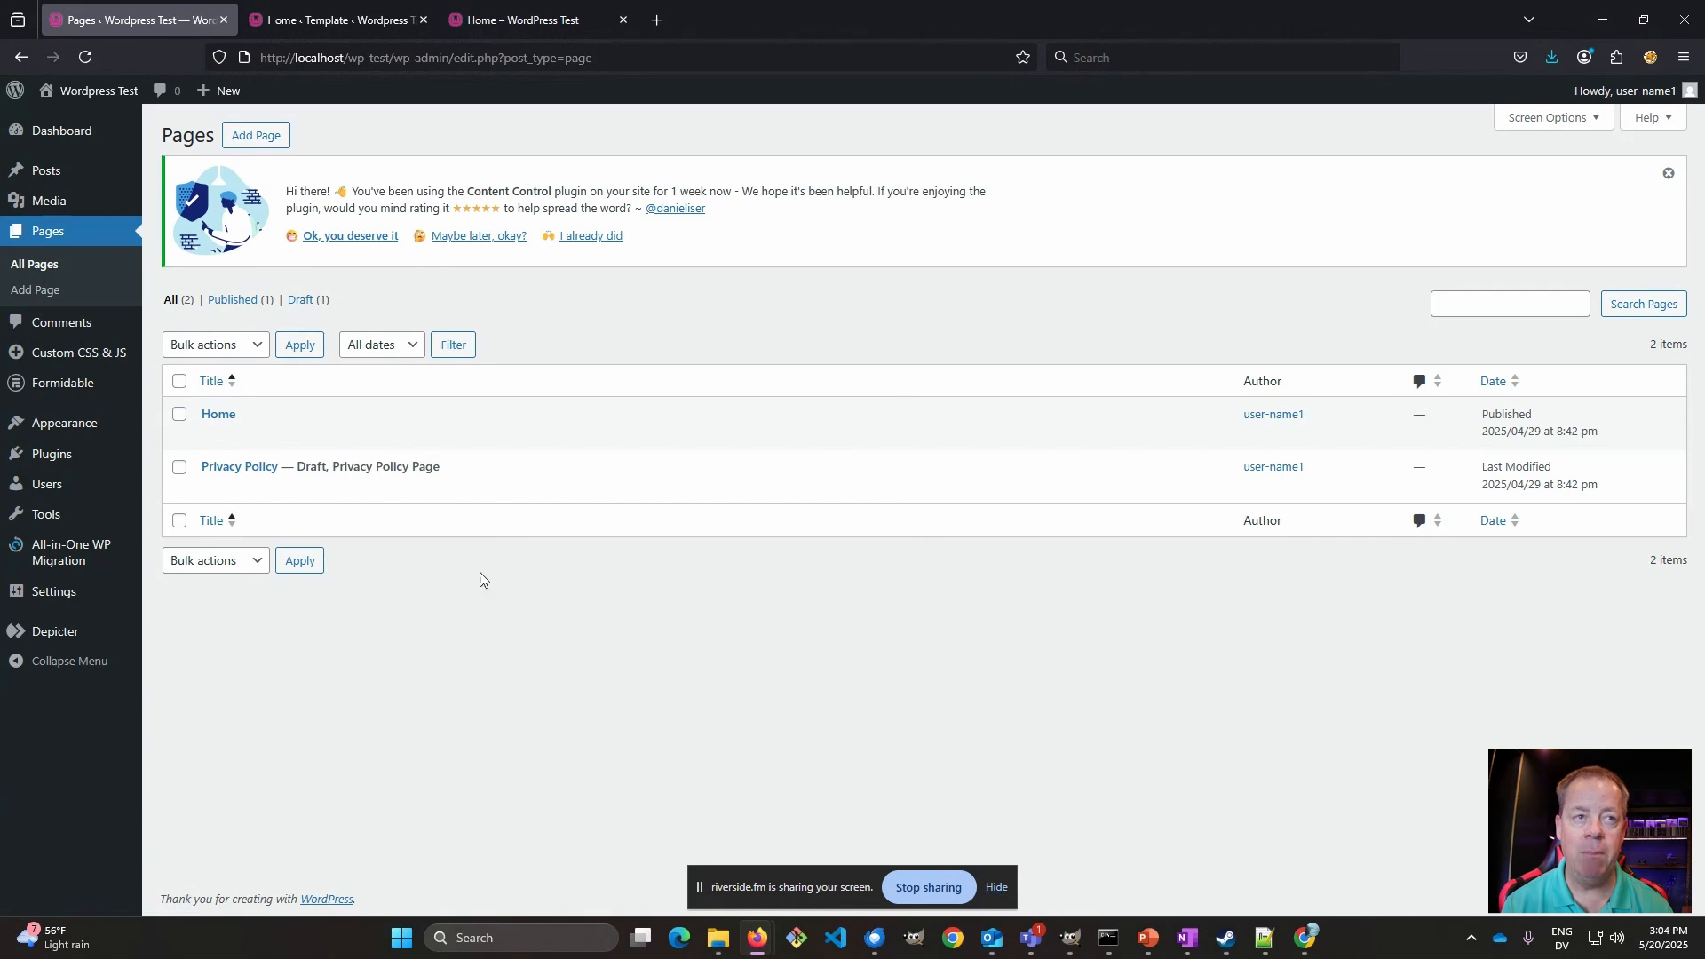
pyautogui.click(63, 422)
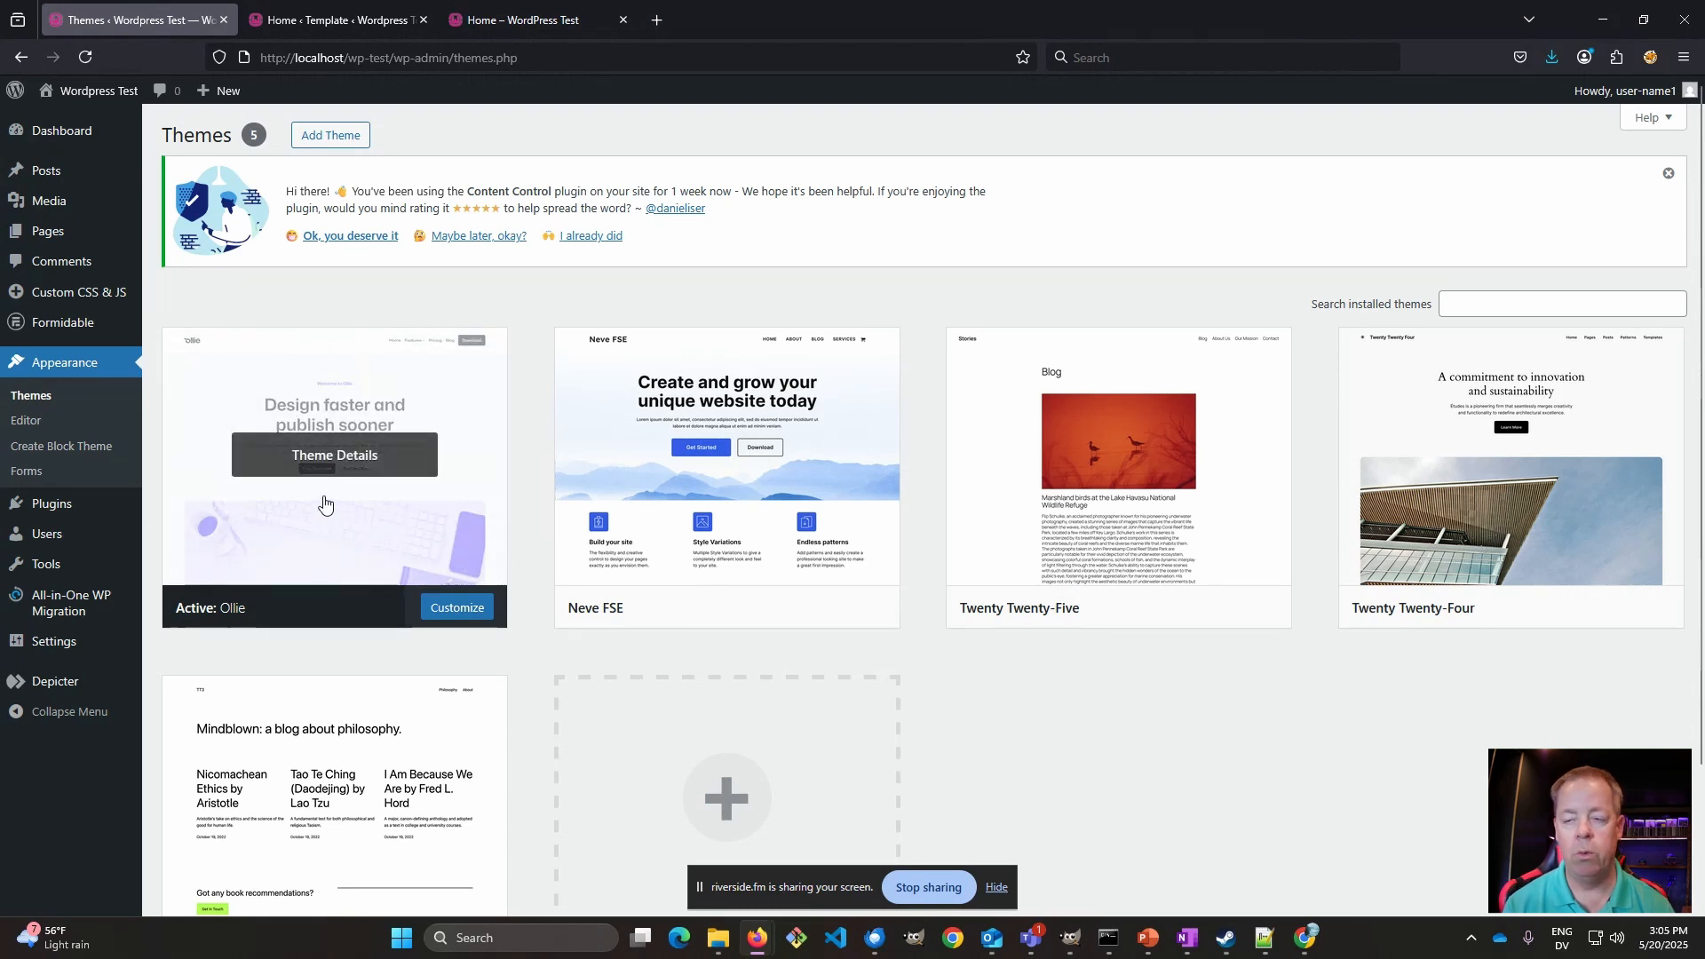
pyautogui.scroll(-1, 323, 500)
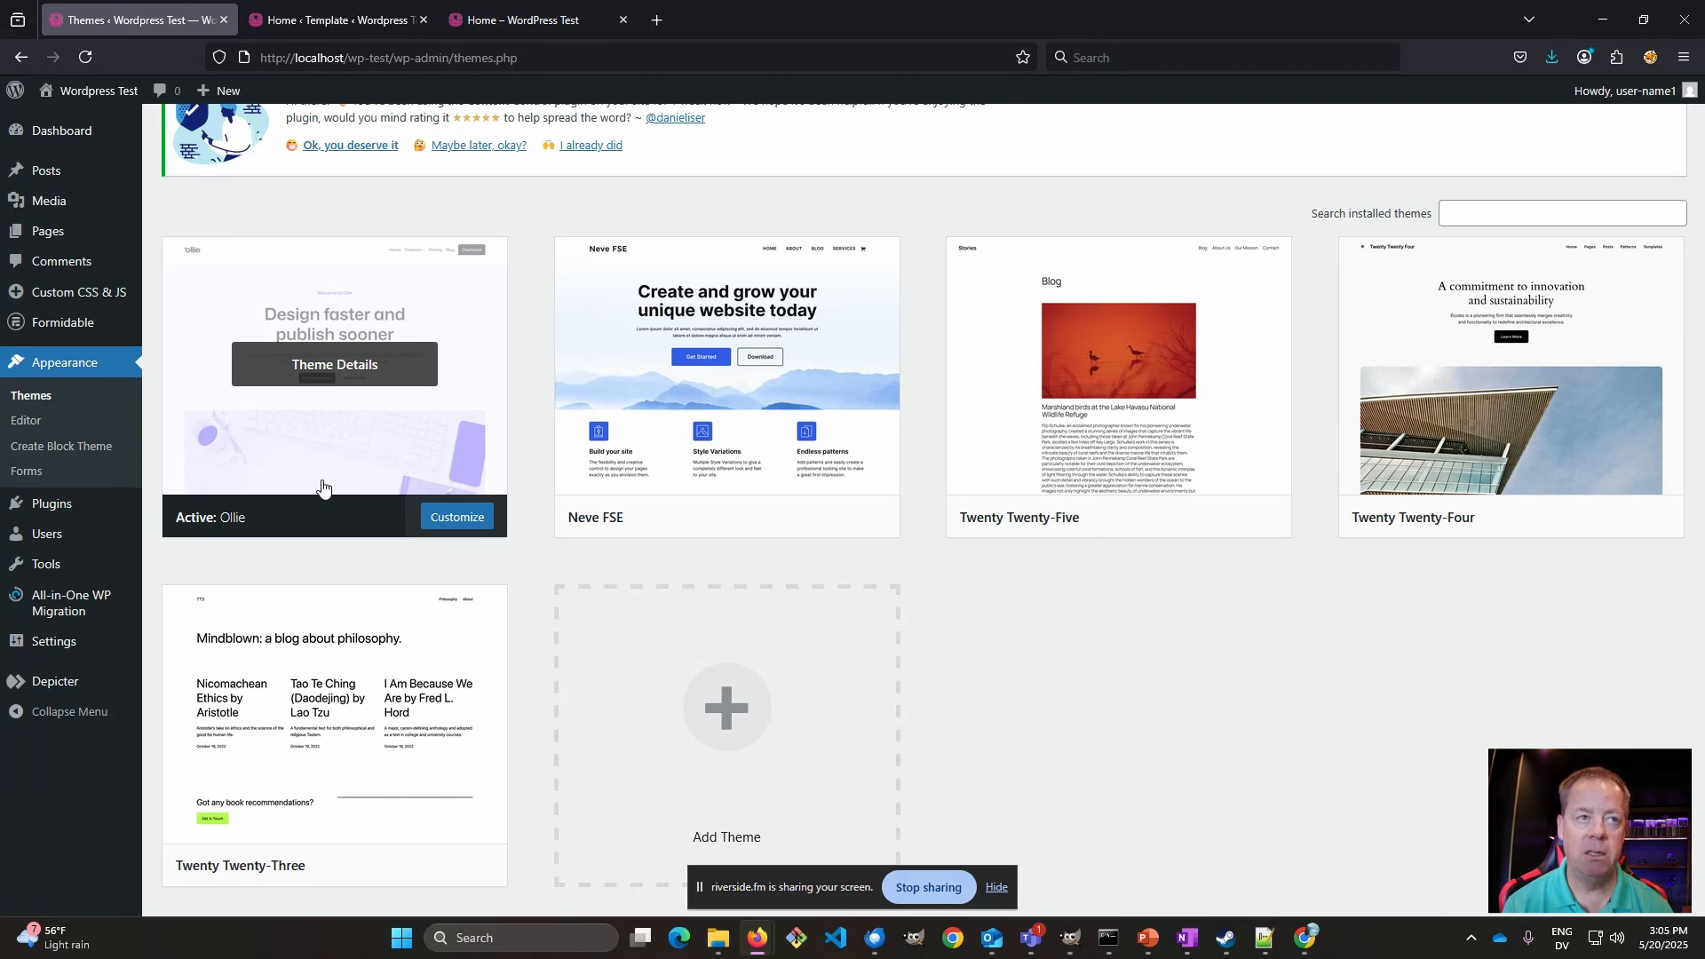
pyautogui.moveTo(55, 235)
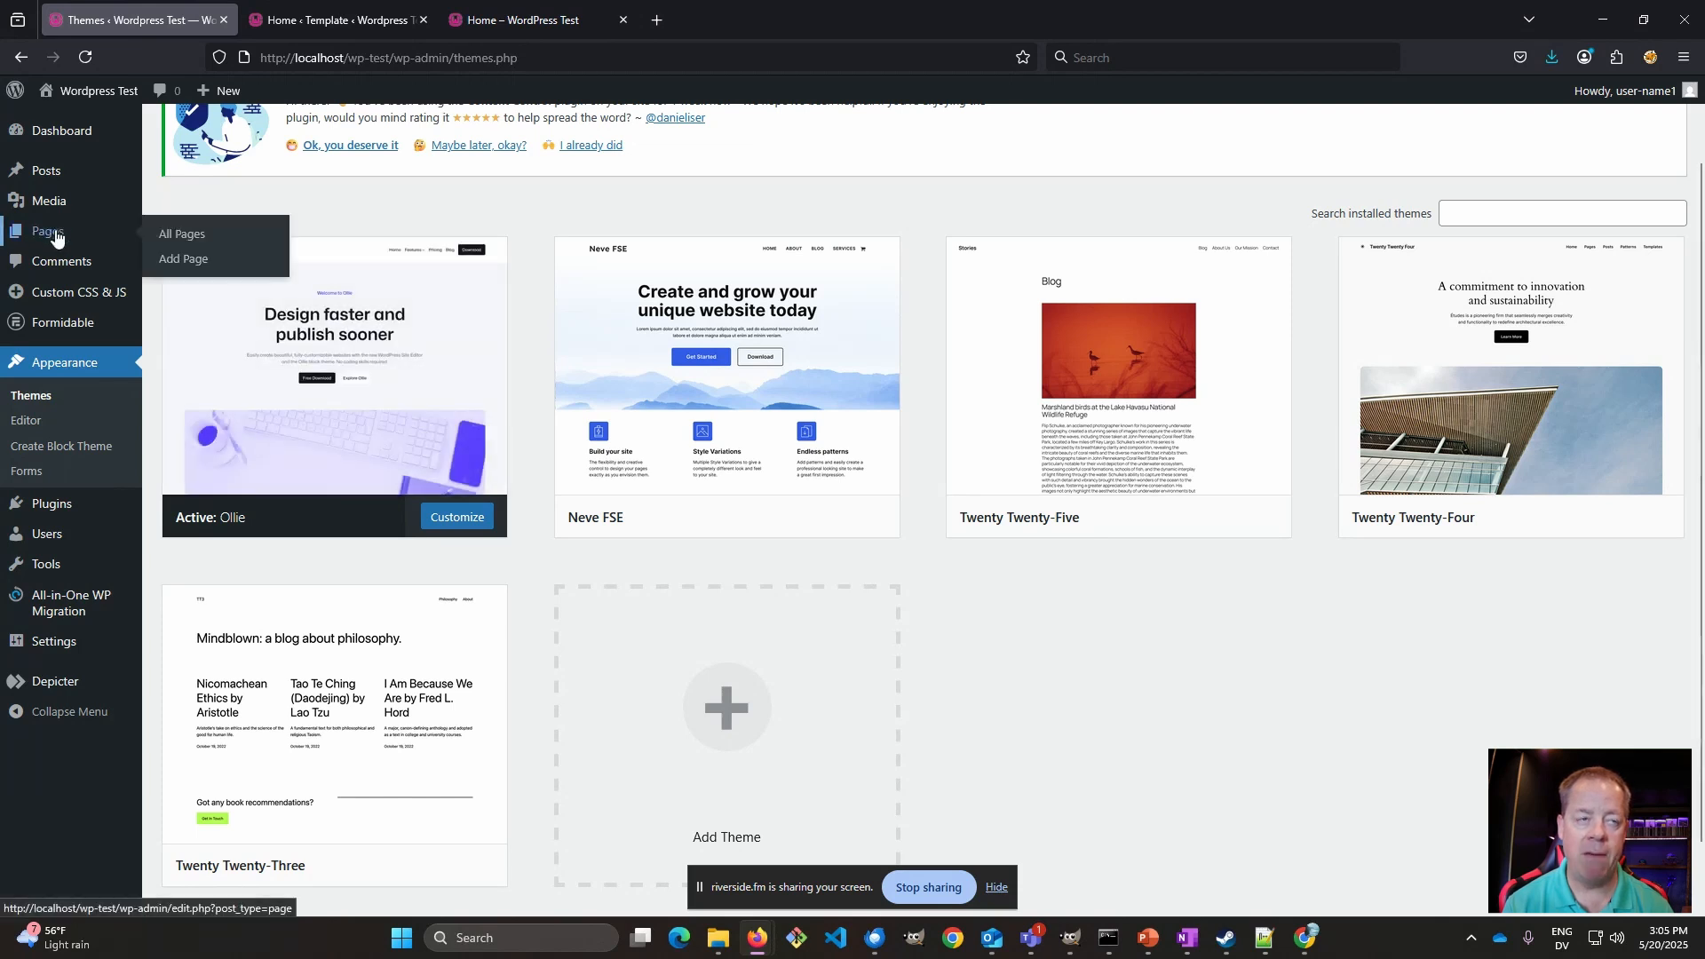
pyautogui.click(55, 234)
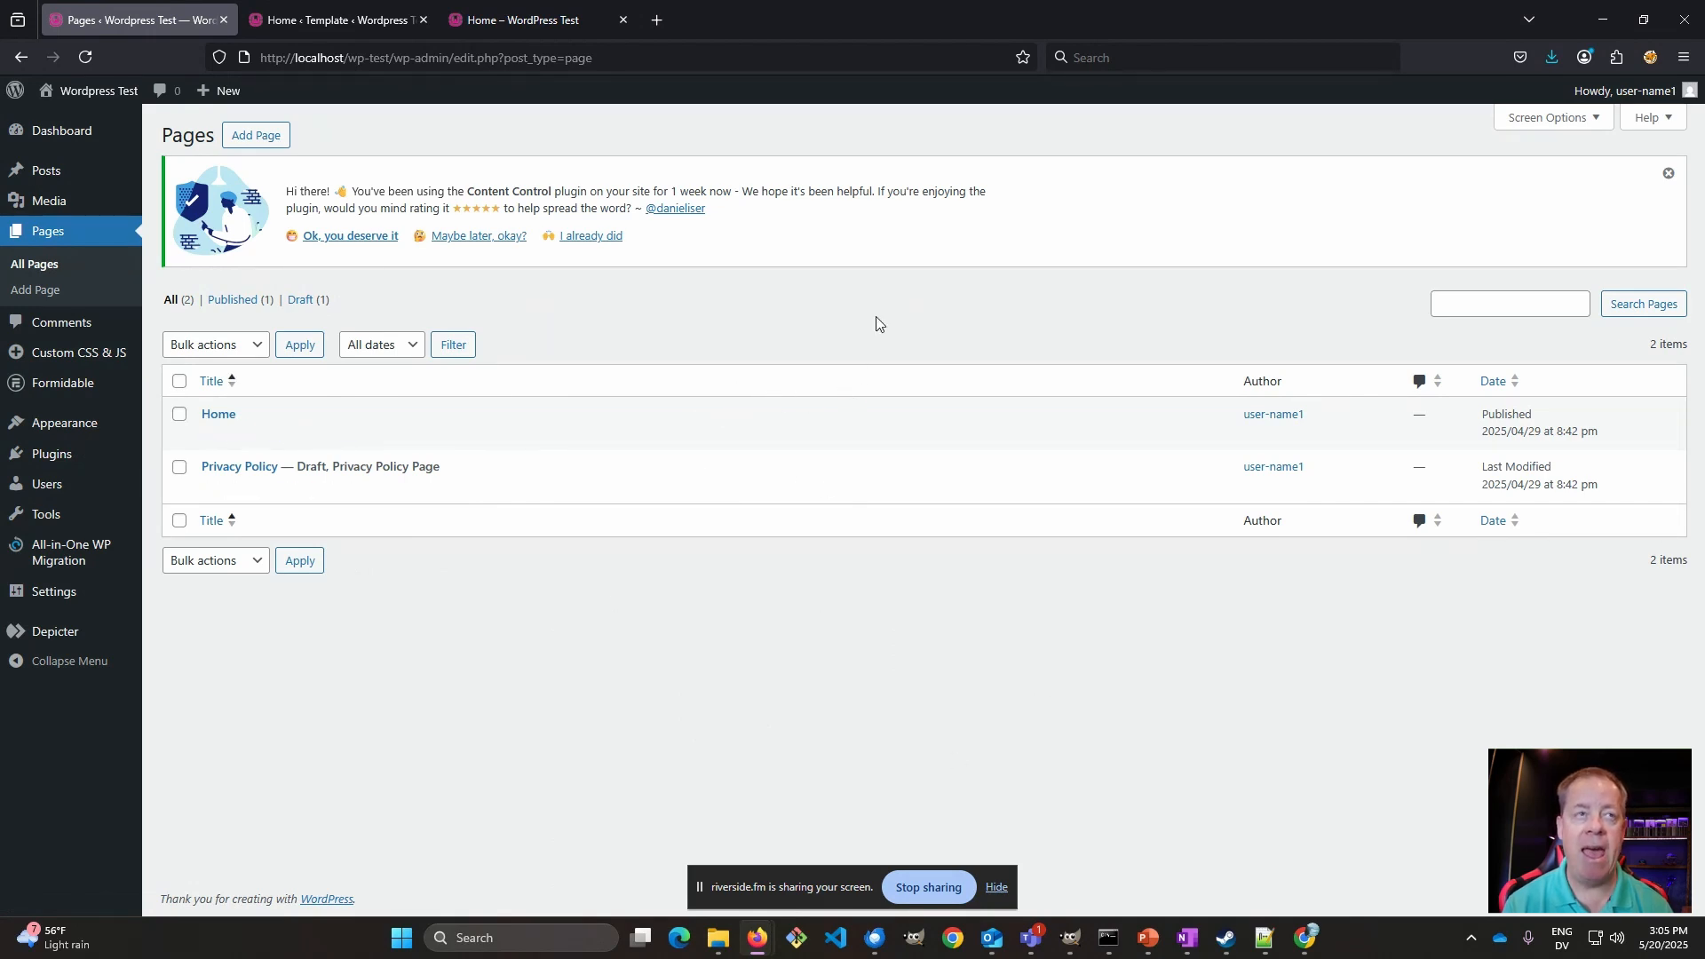
pyautogui.moveTo(320, 12)
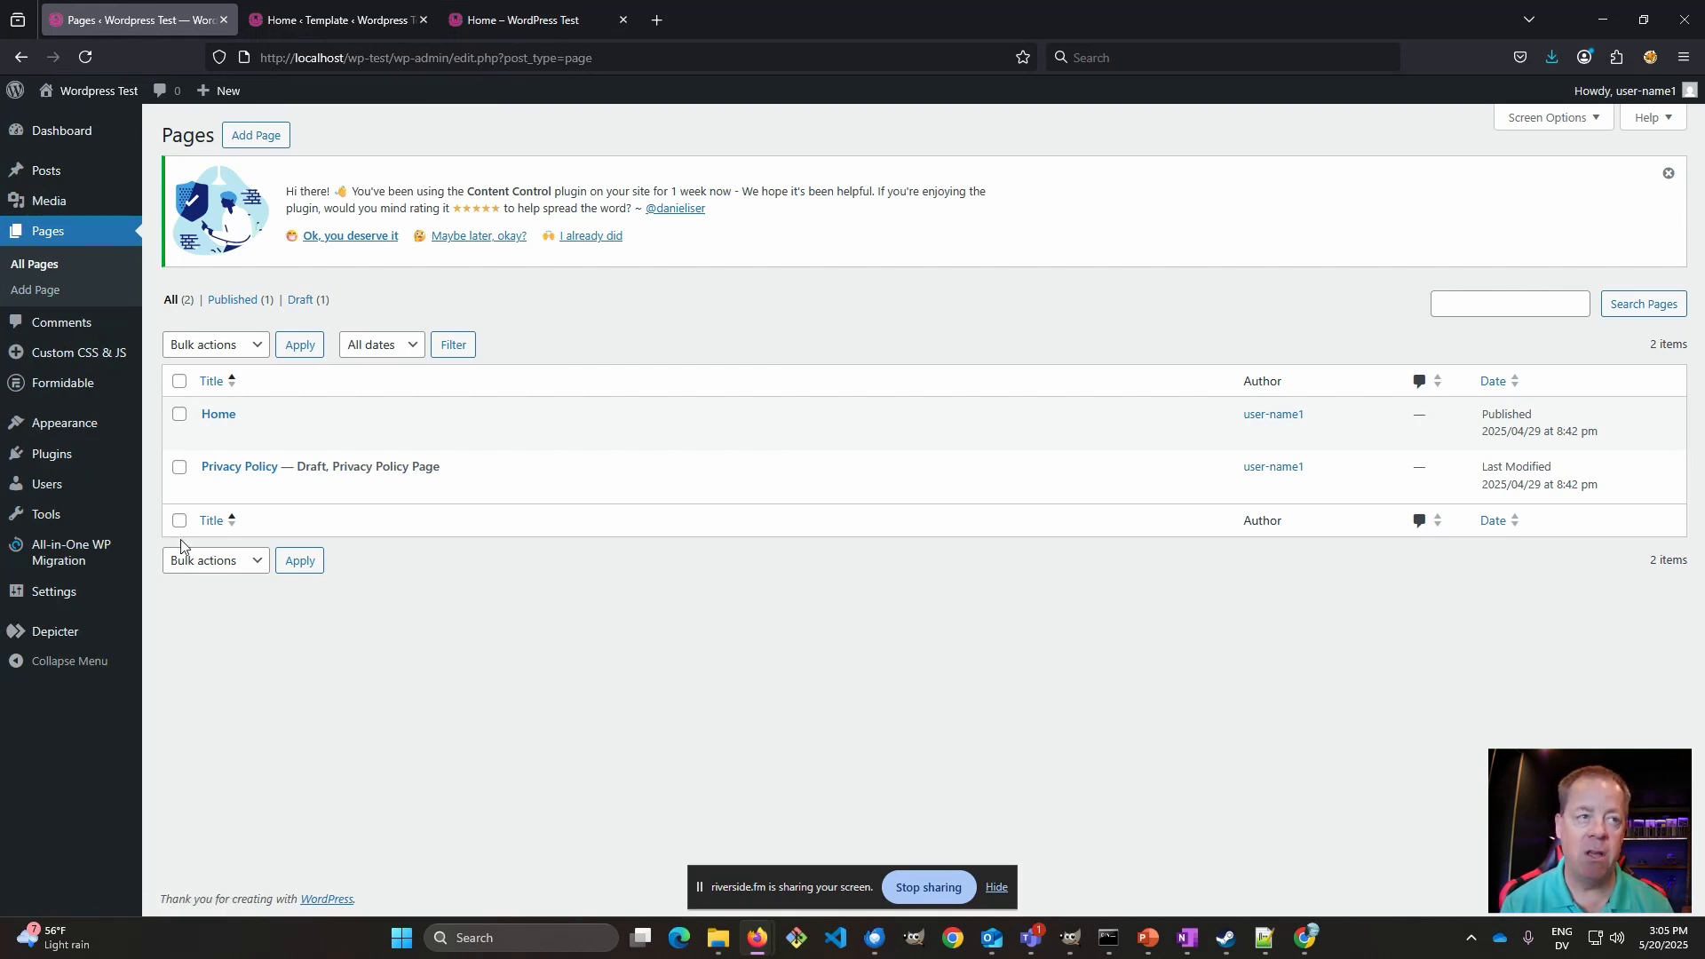
pyautogui.moveTo(82, 601)
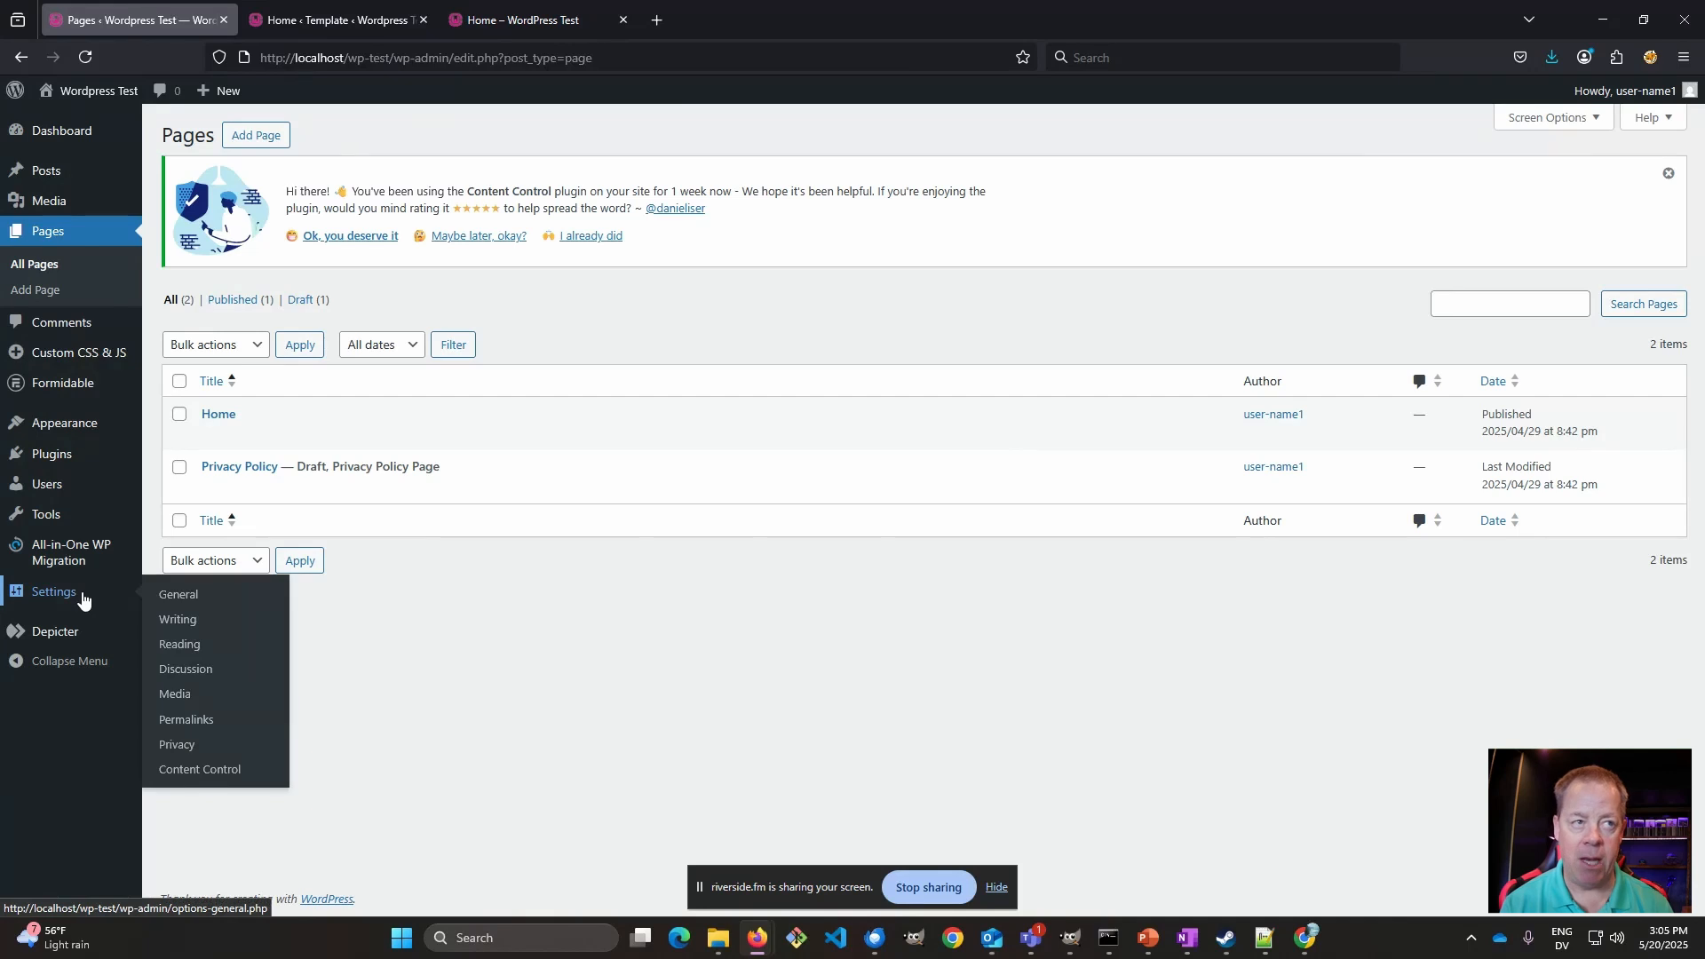
pyautogui.moveTo(64, 567)
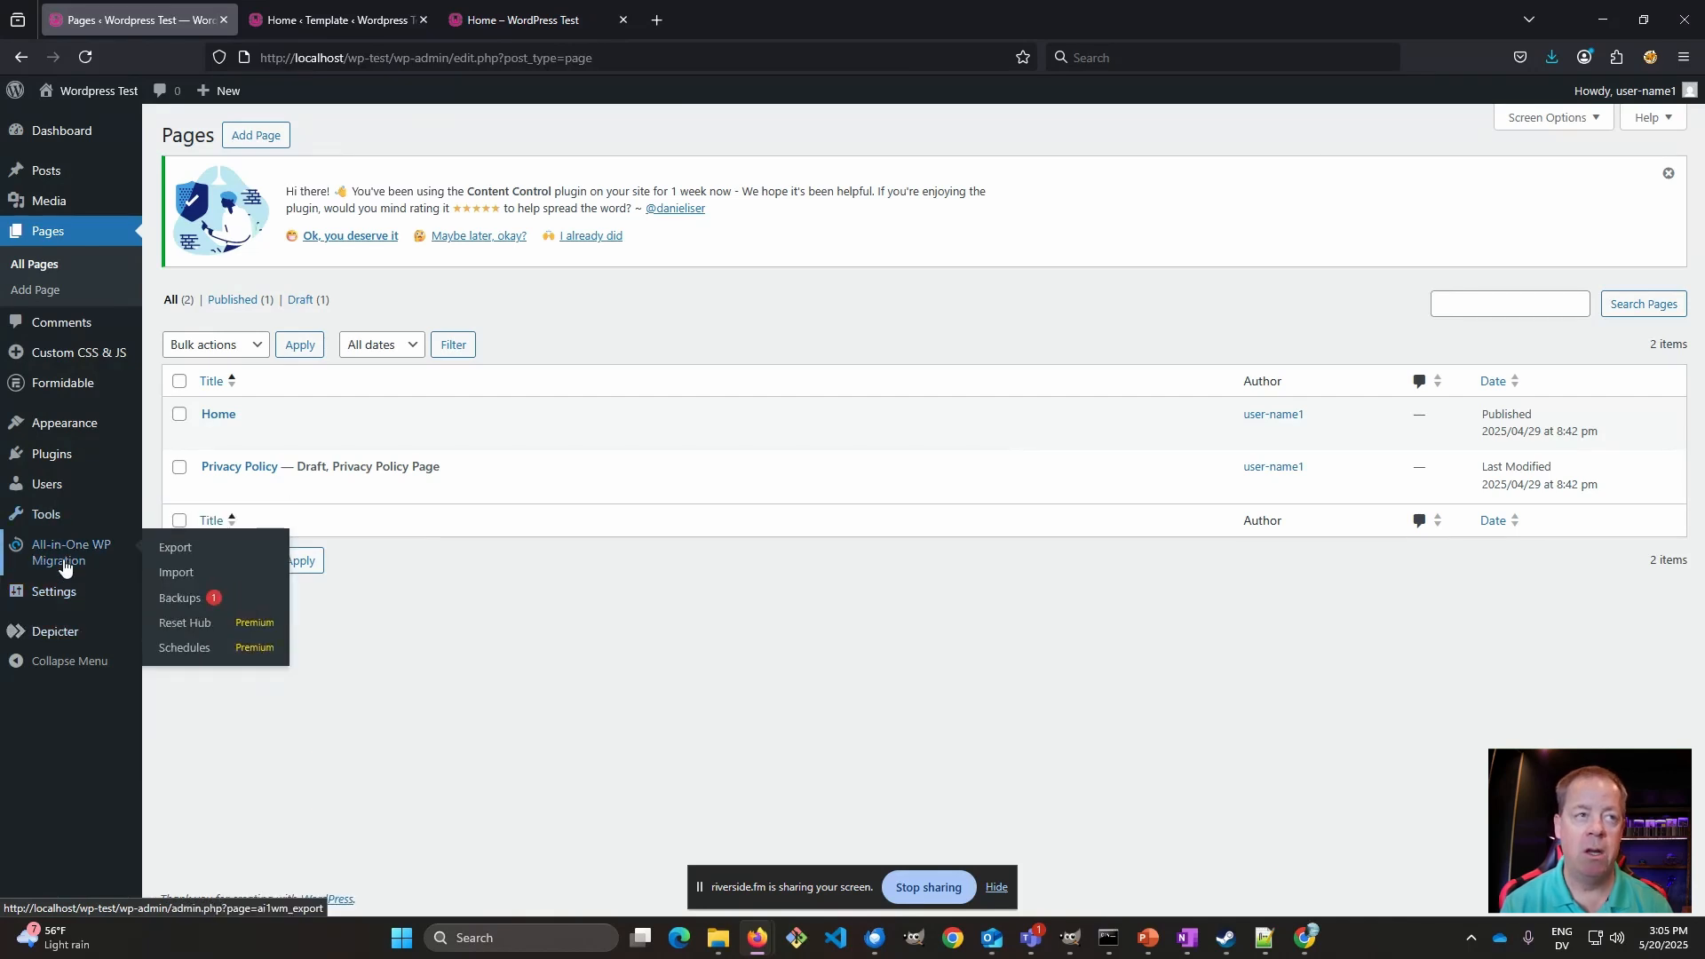
pyautogui.moveTo(62, 492)
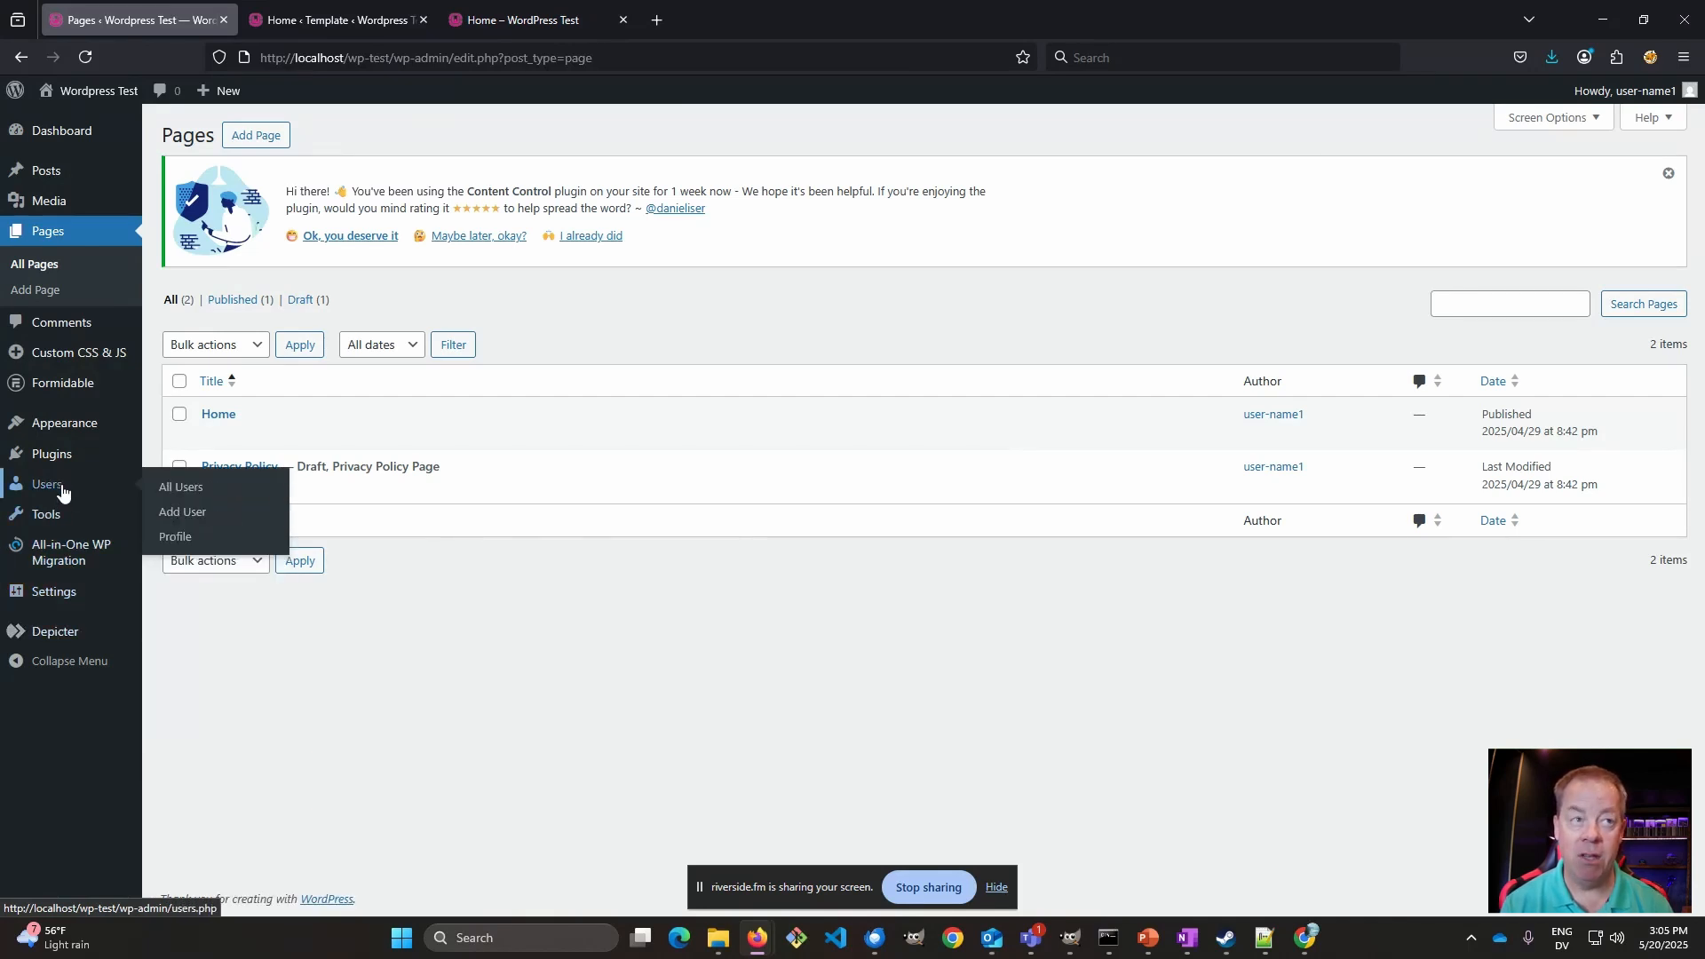
pyautogui.moveTo(67, 437)
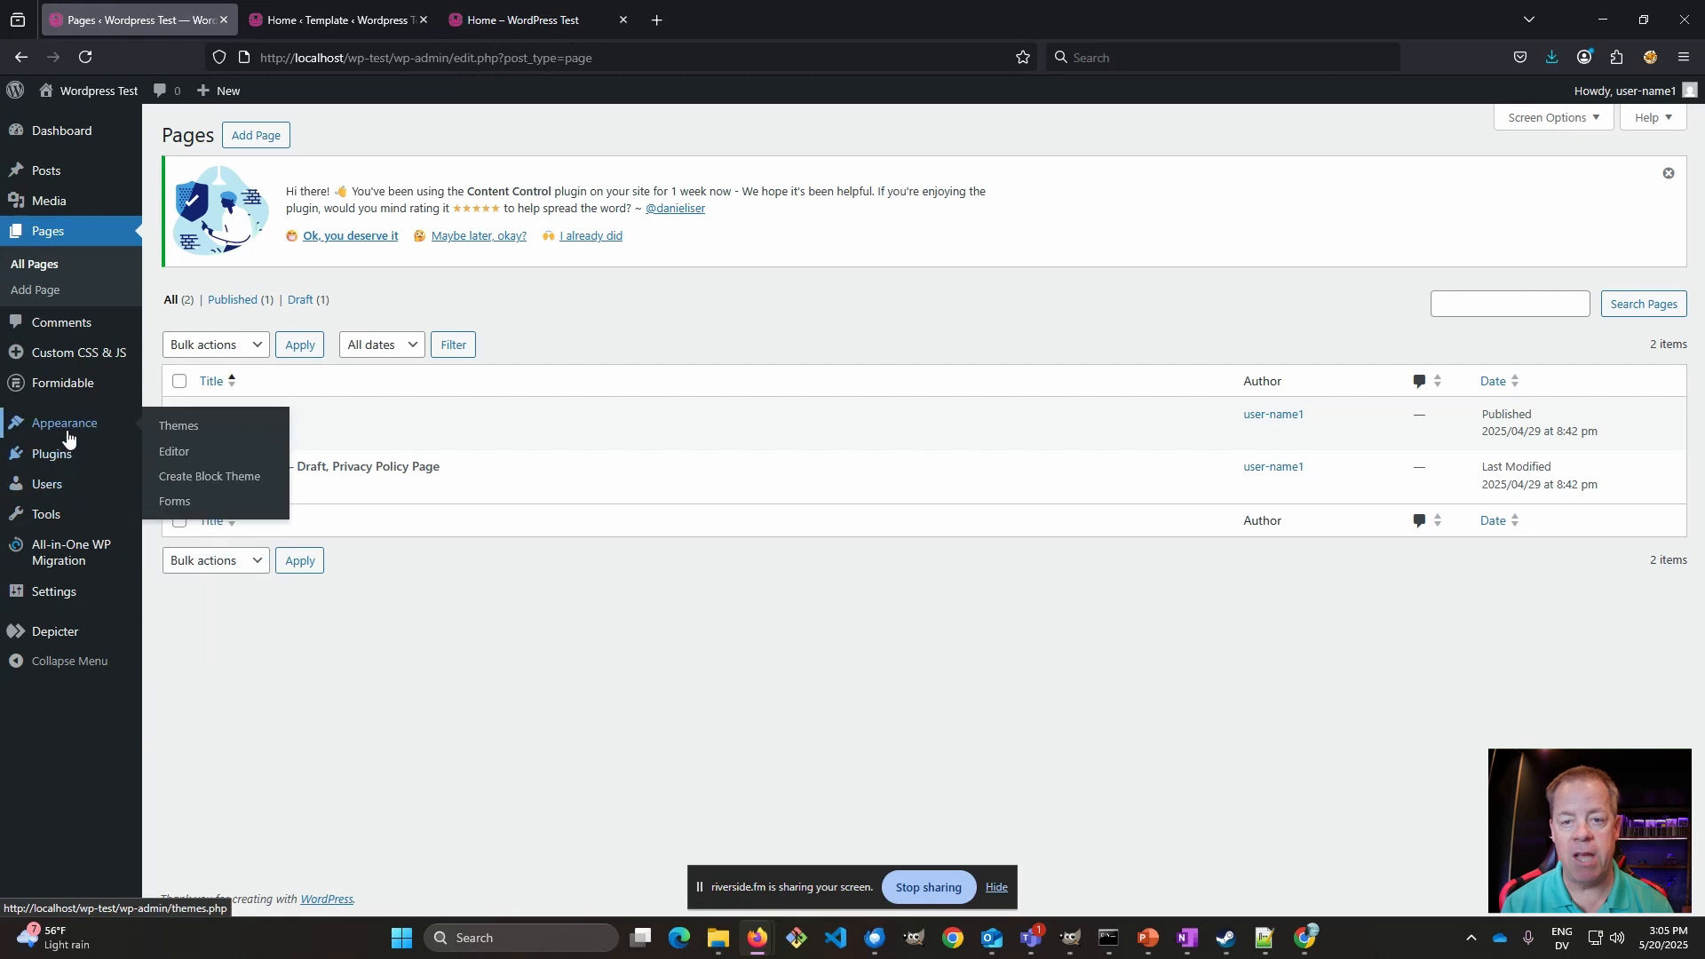
pyautogui.moveTo(74, 357)
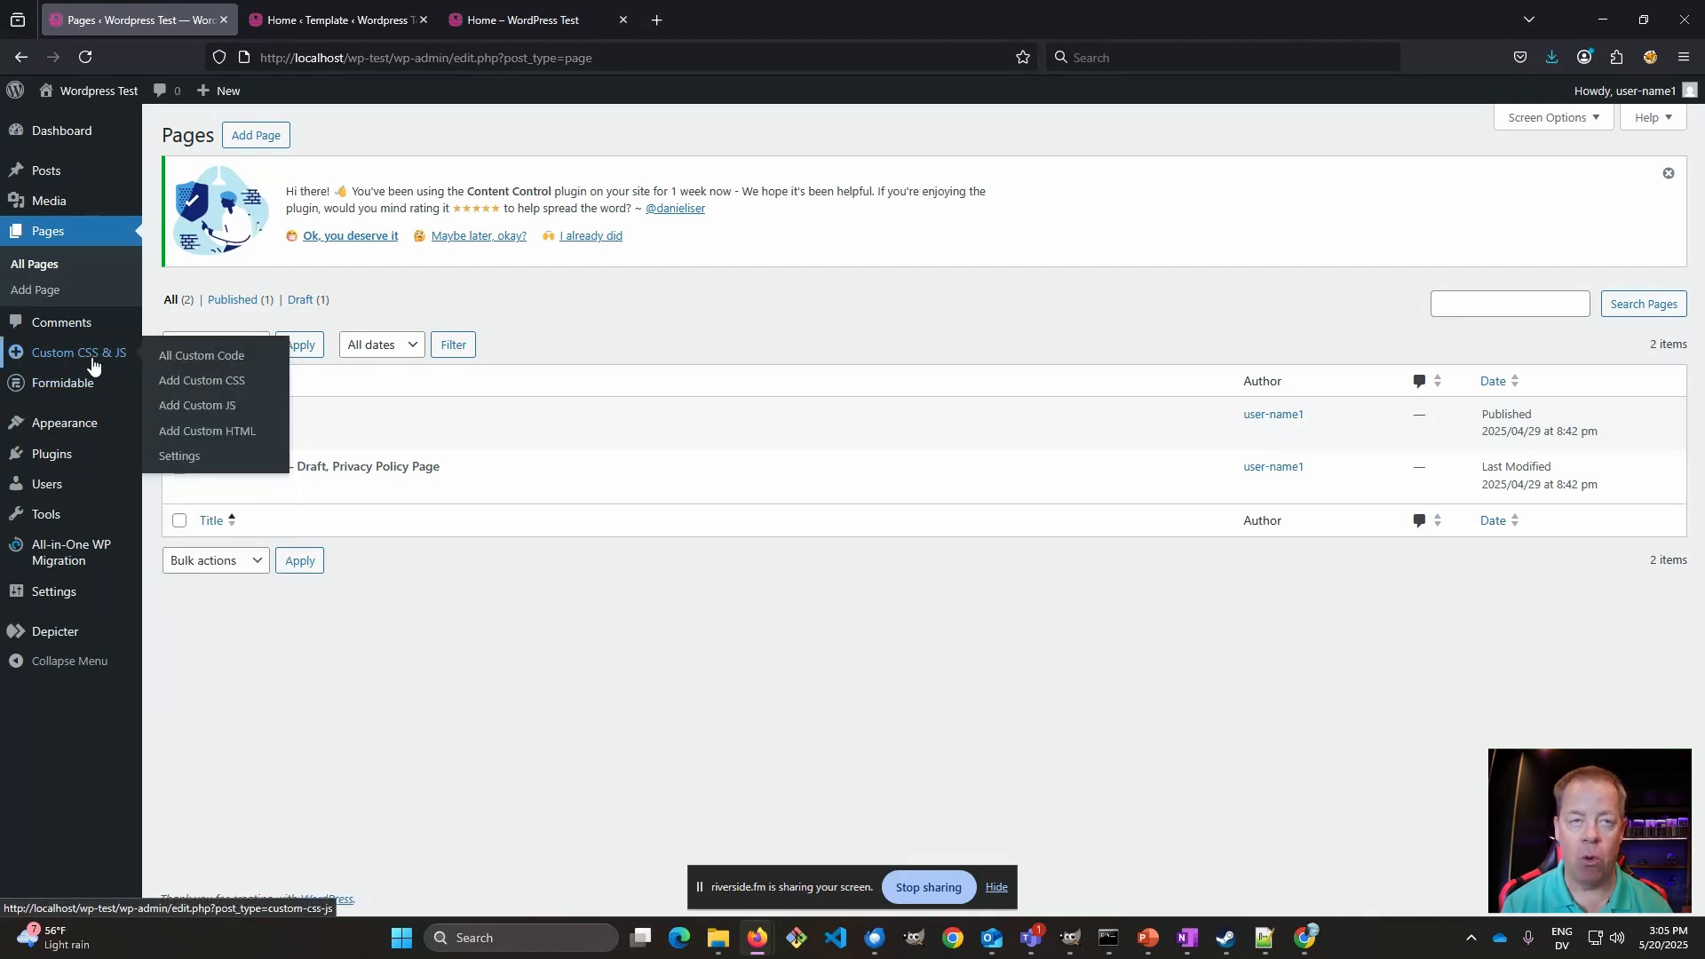
# - Compare the Home page in the site editor with its published version on the site
pyautogui.click(329, 19)
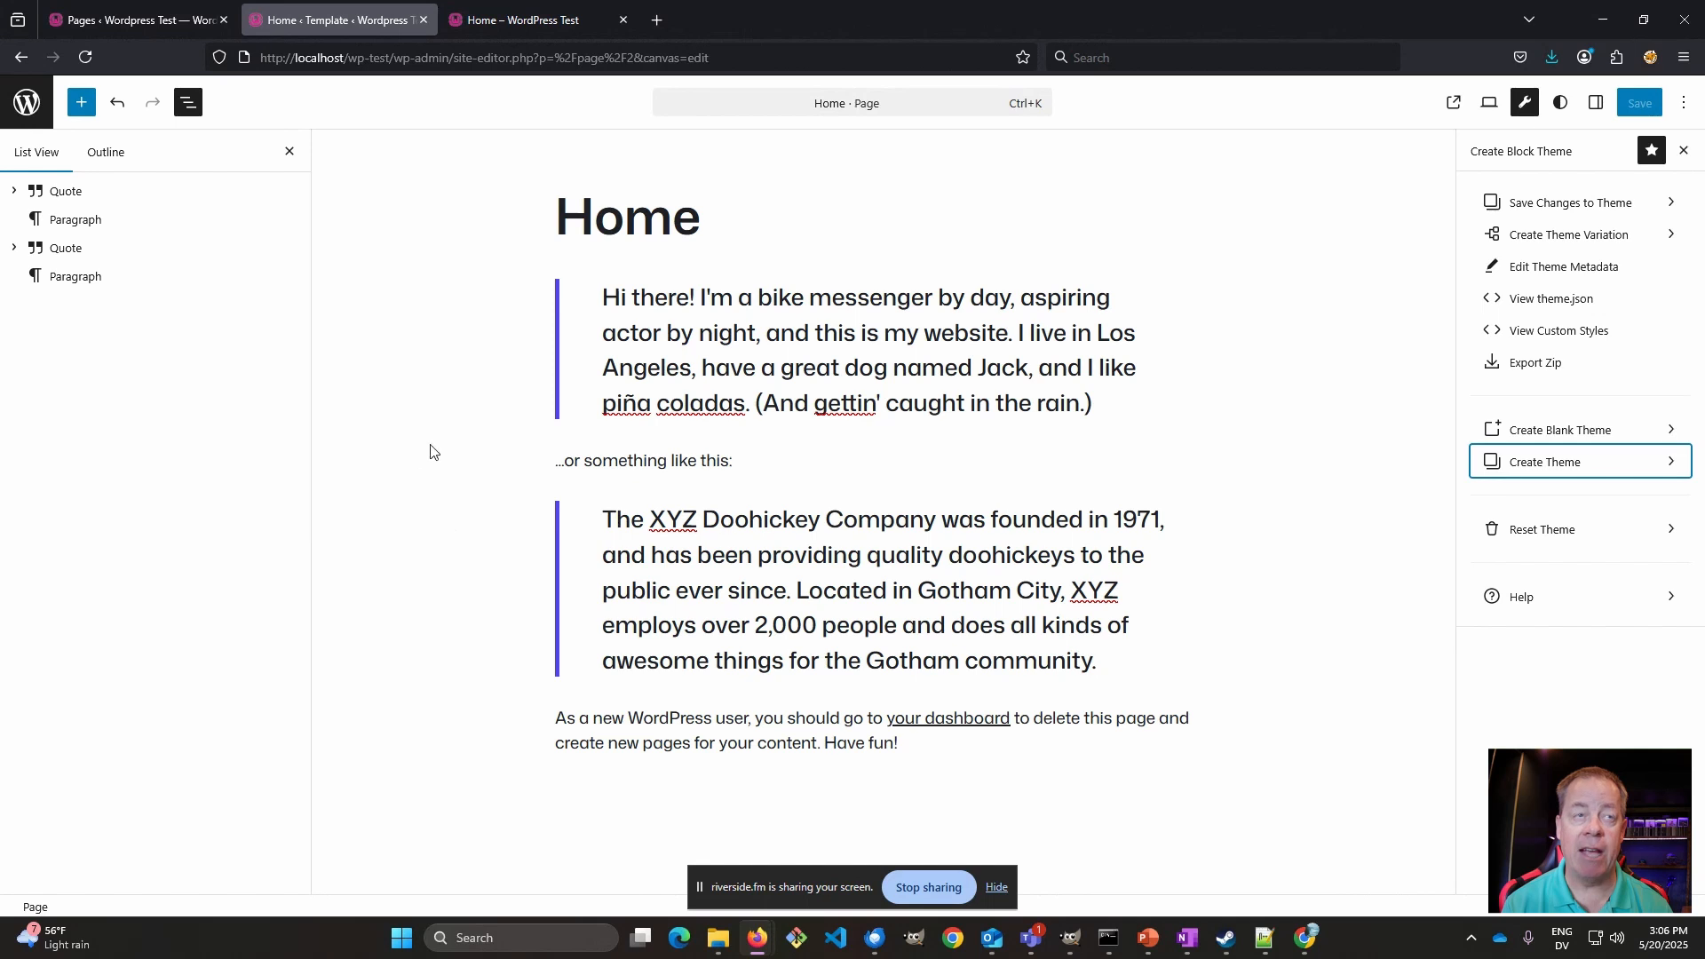
pyautogui.click(526, 25)
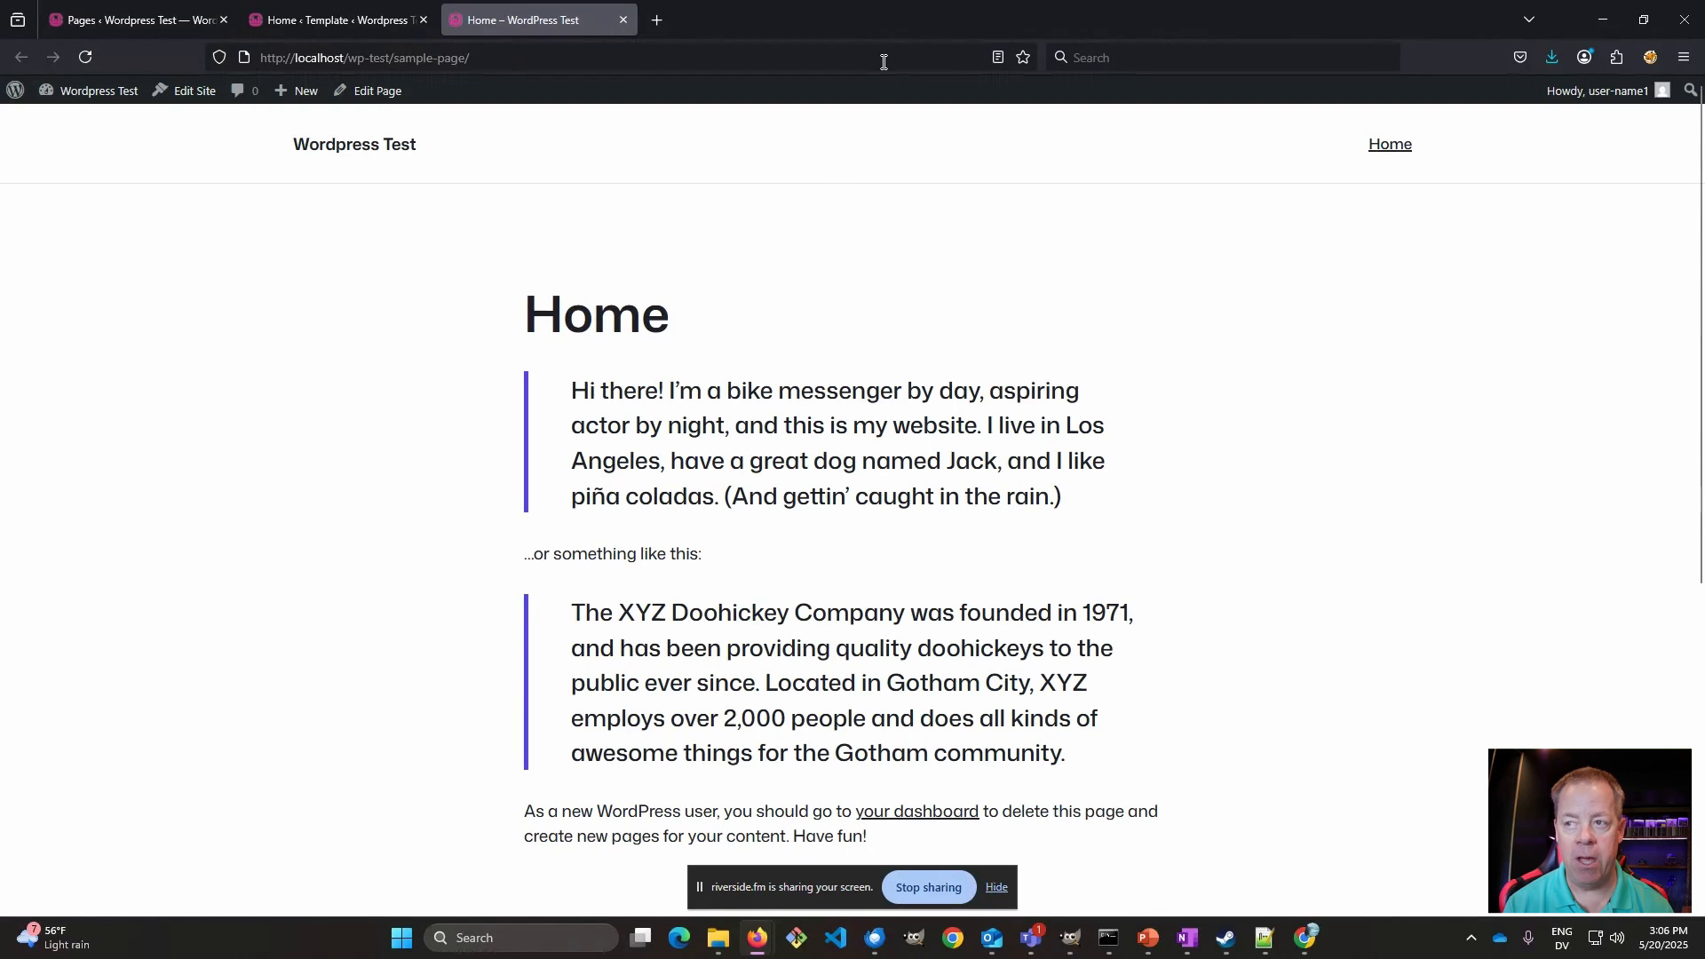
pyautogui.click(364, 26)
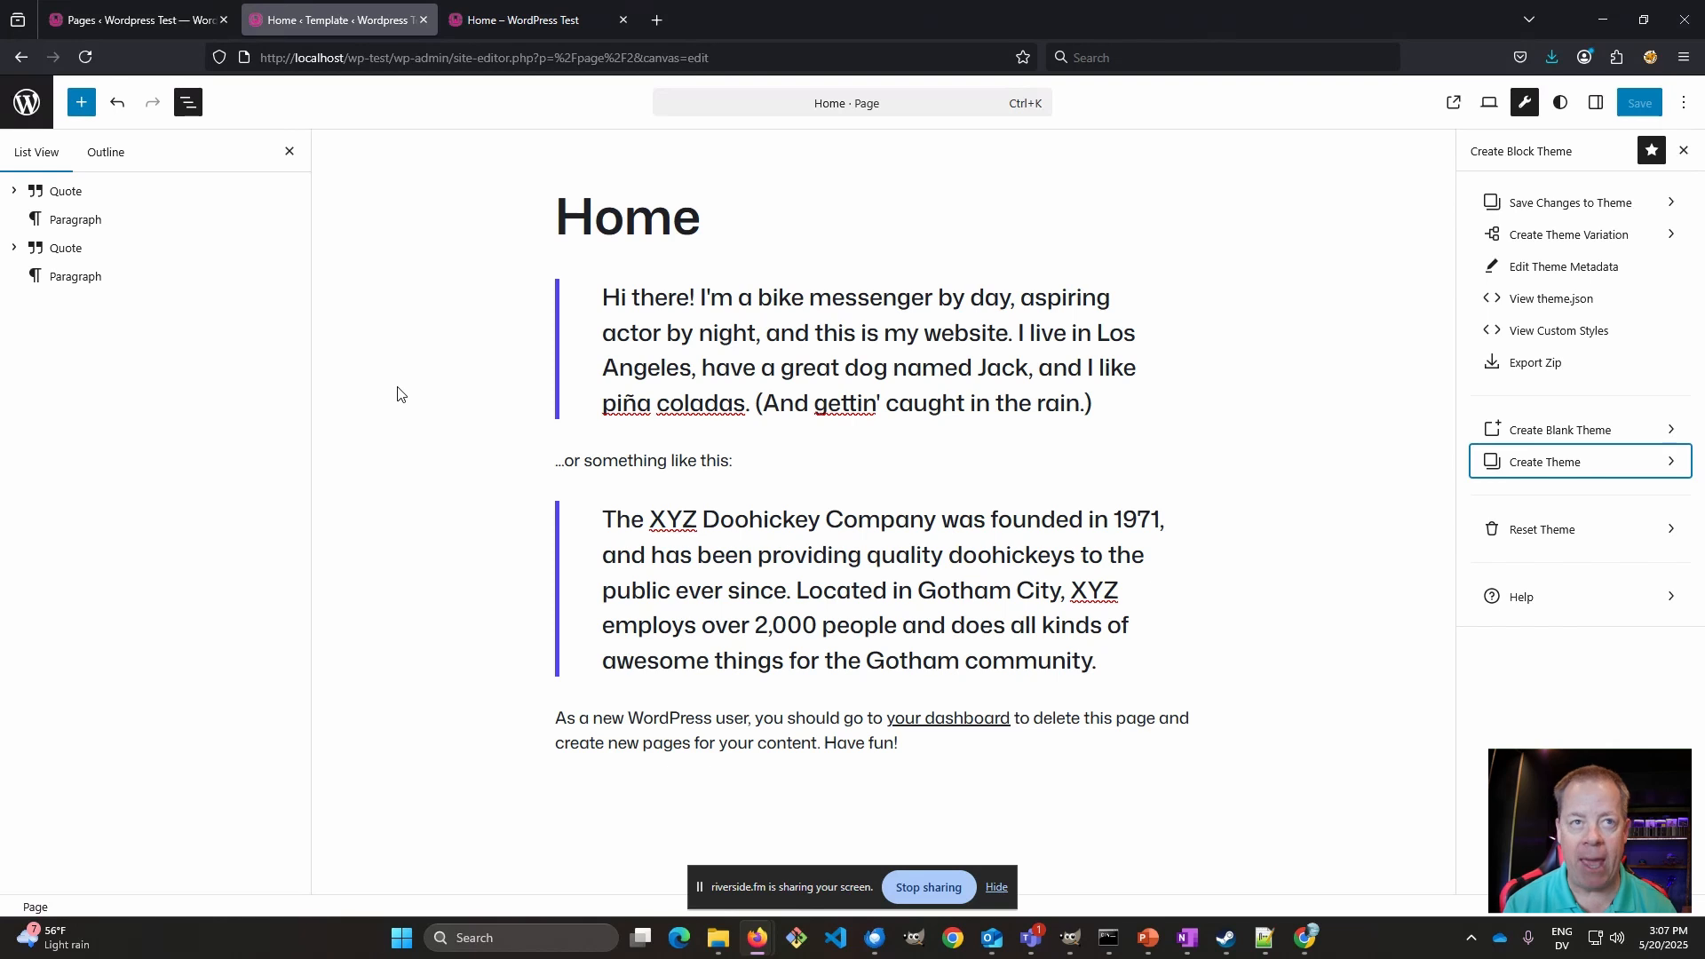
pyautogui.click(516, 18)
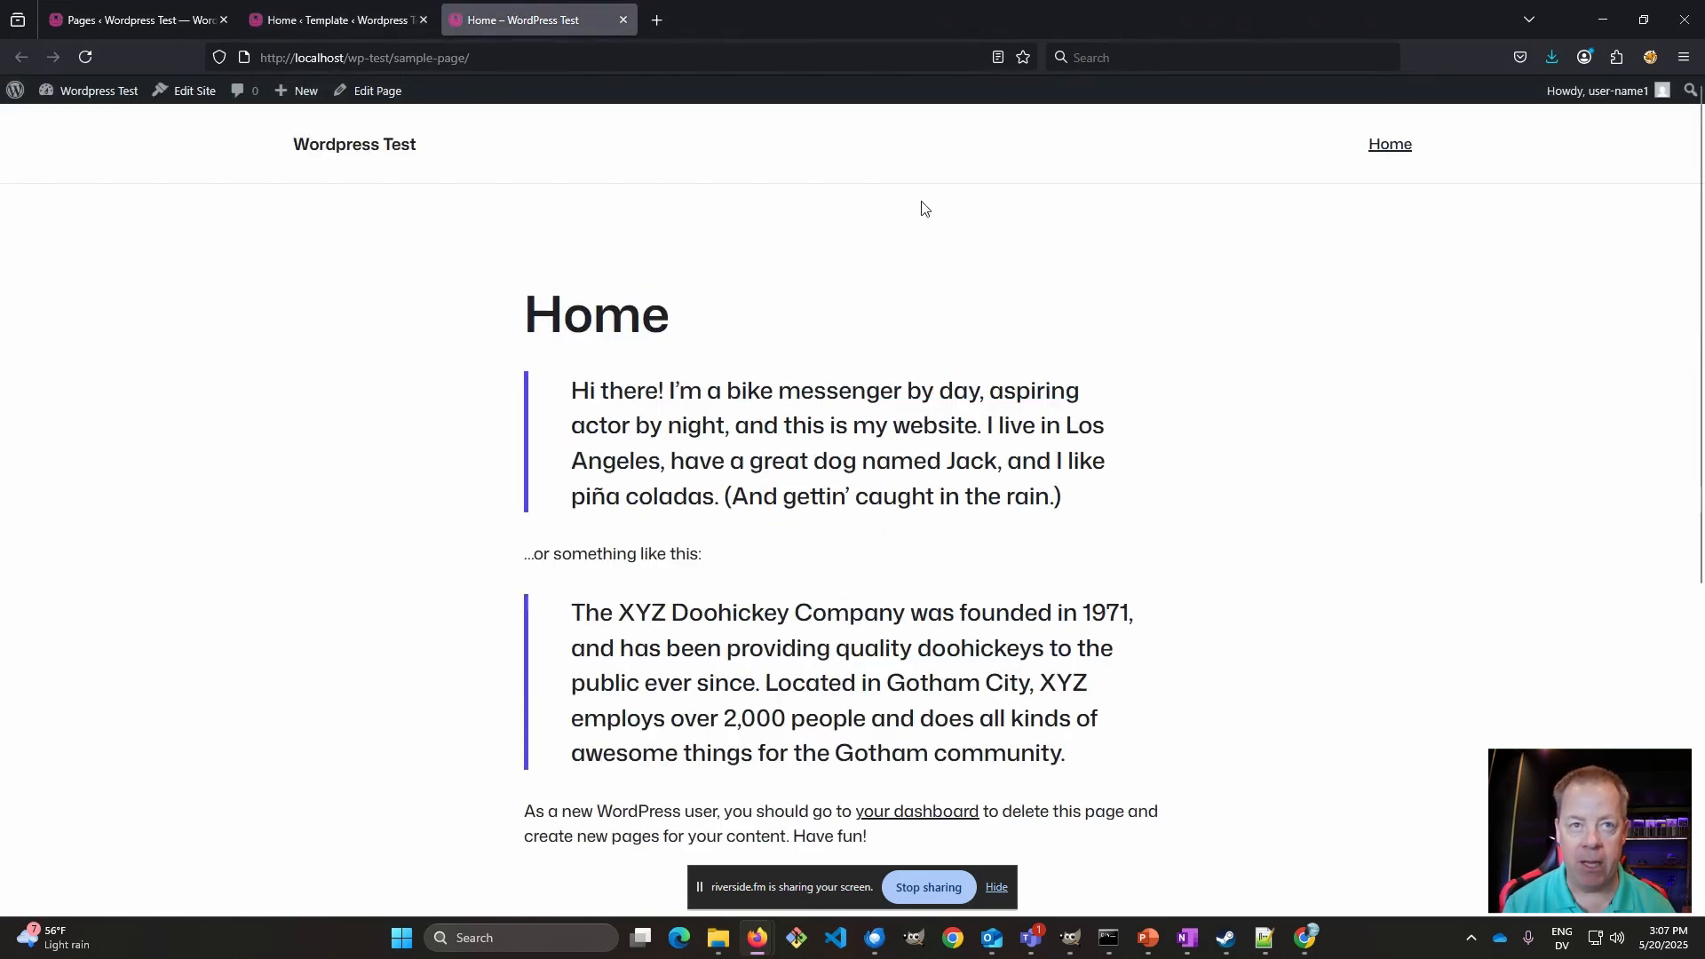
pyautogui.click(325, 23)
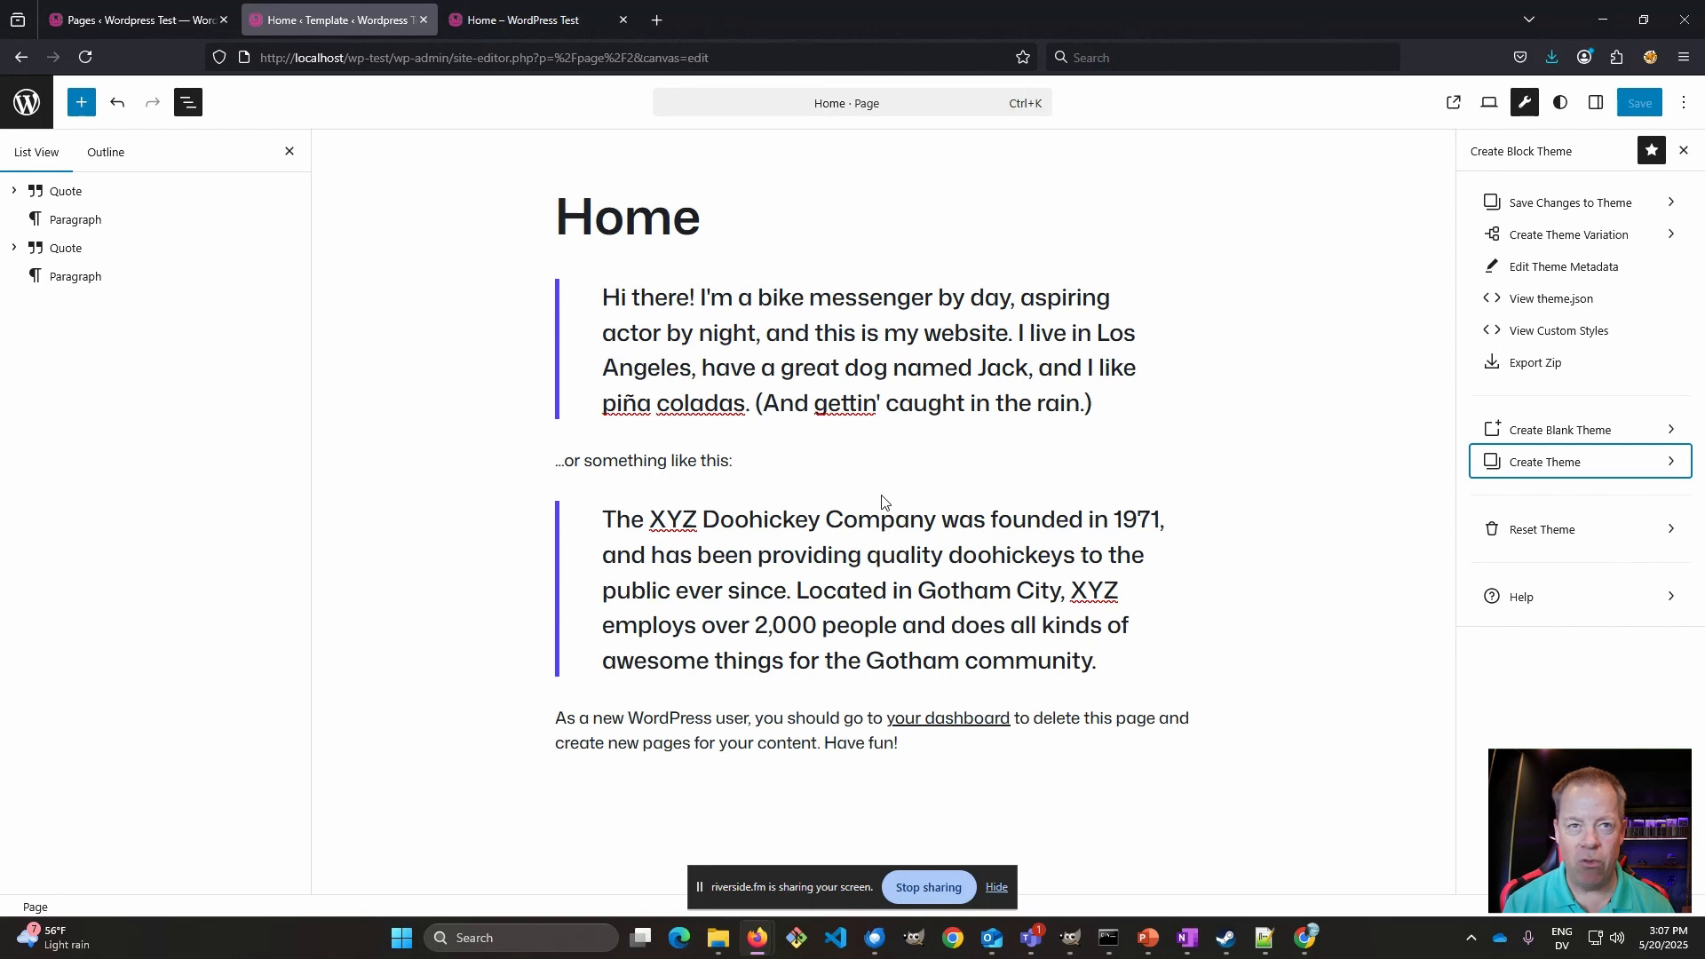
pyautogui.moveTo(882, 501)
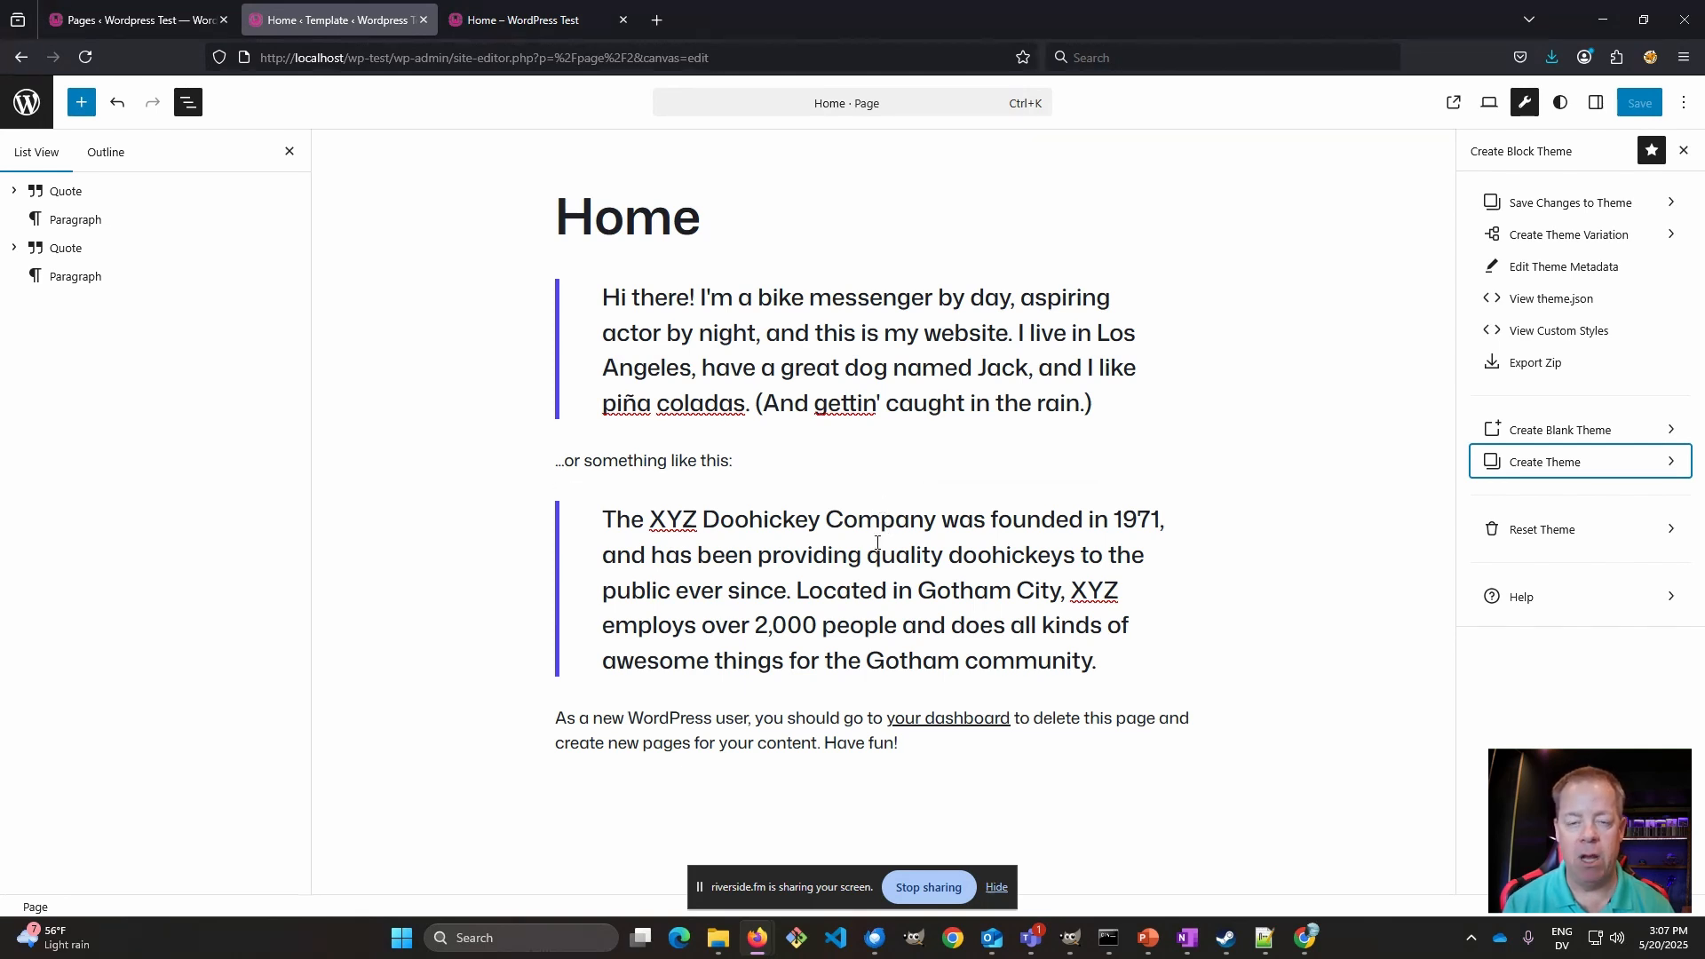
# - Inspect the HTML and CSS of the first quote paragraph on the published Home page, and close the inspector
pyautogui.click(551, 23)
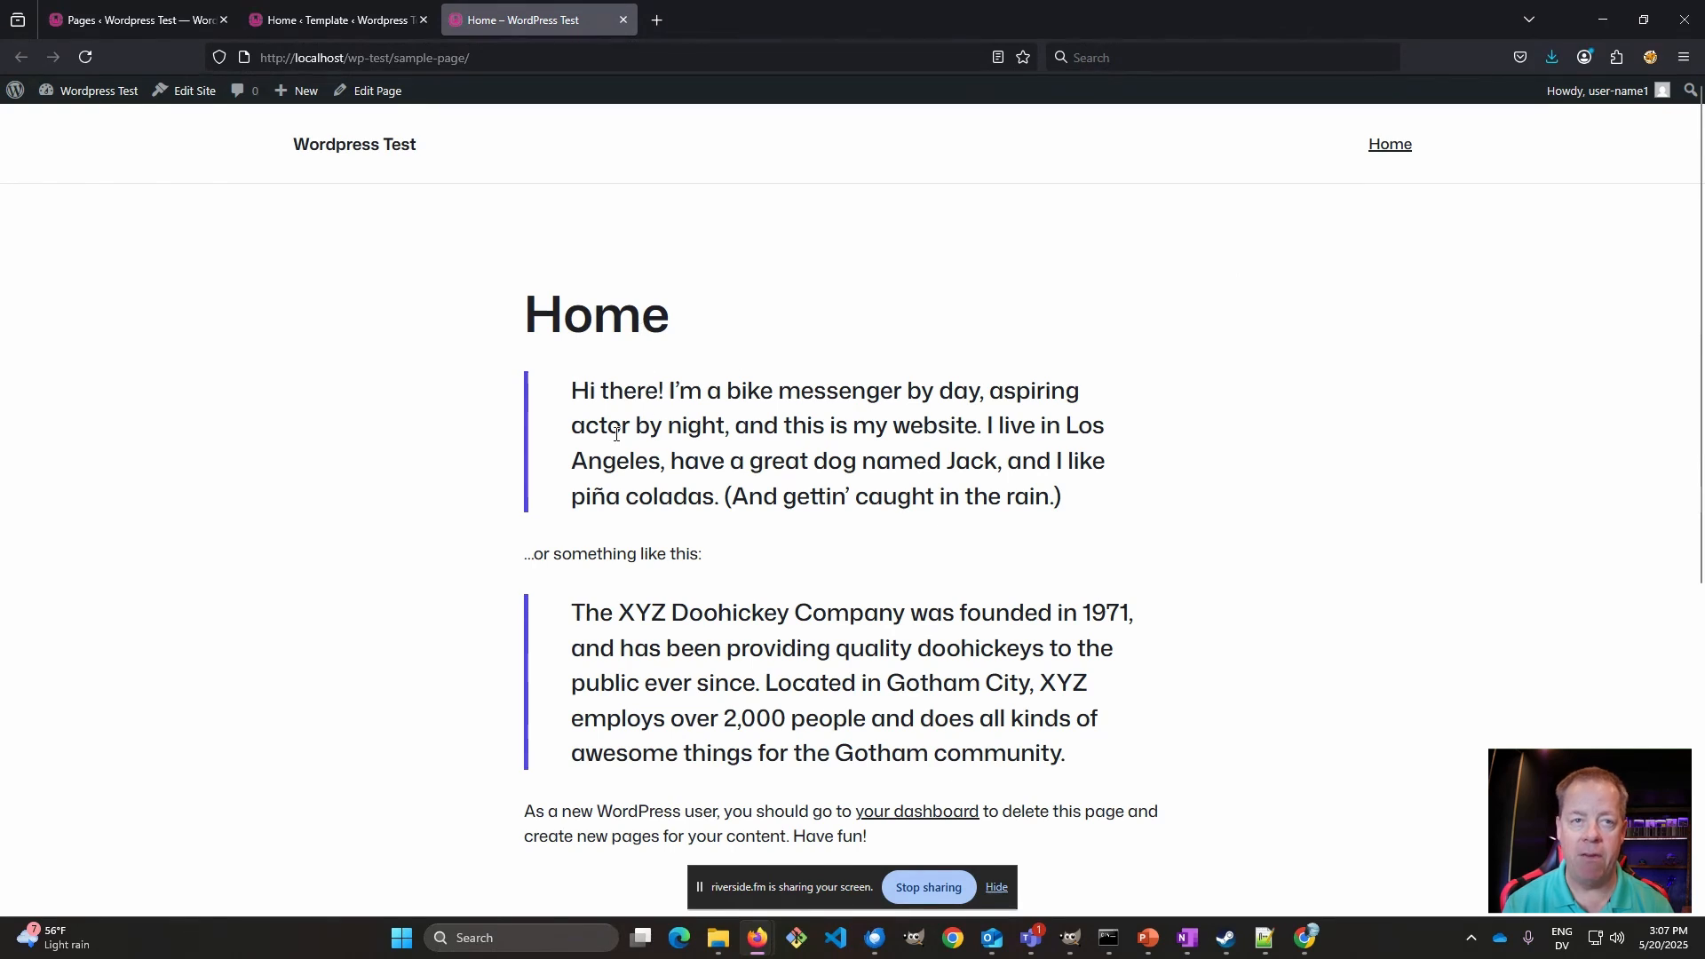
pyautogui.rightClick(709, 459)
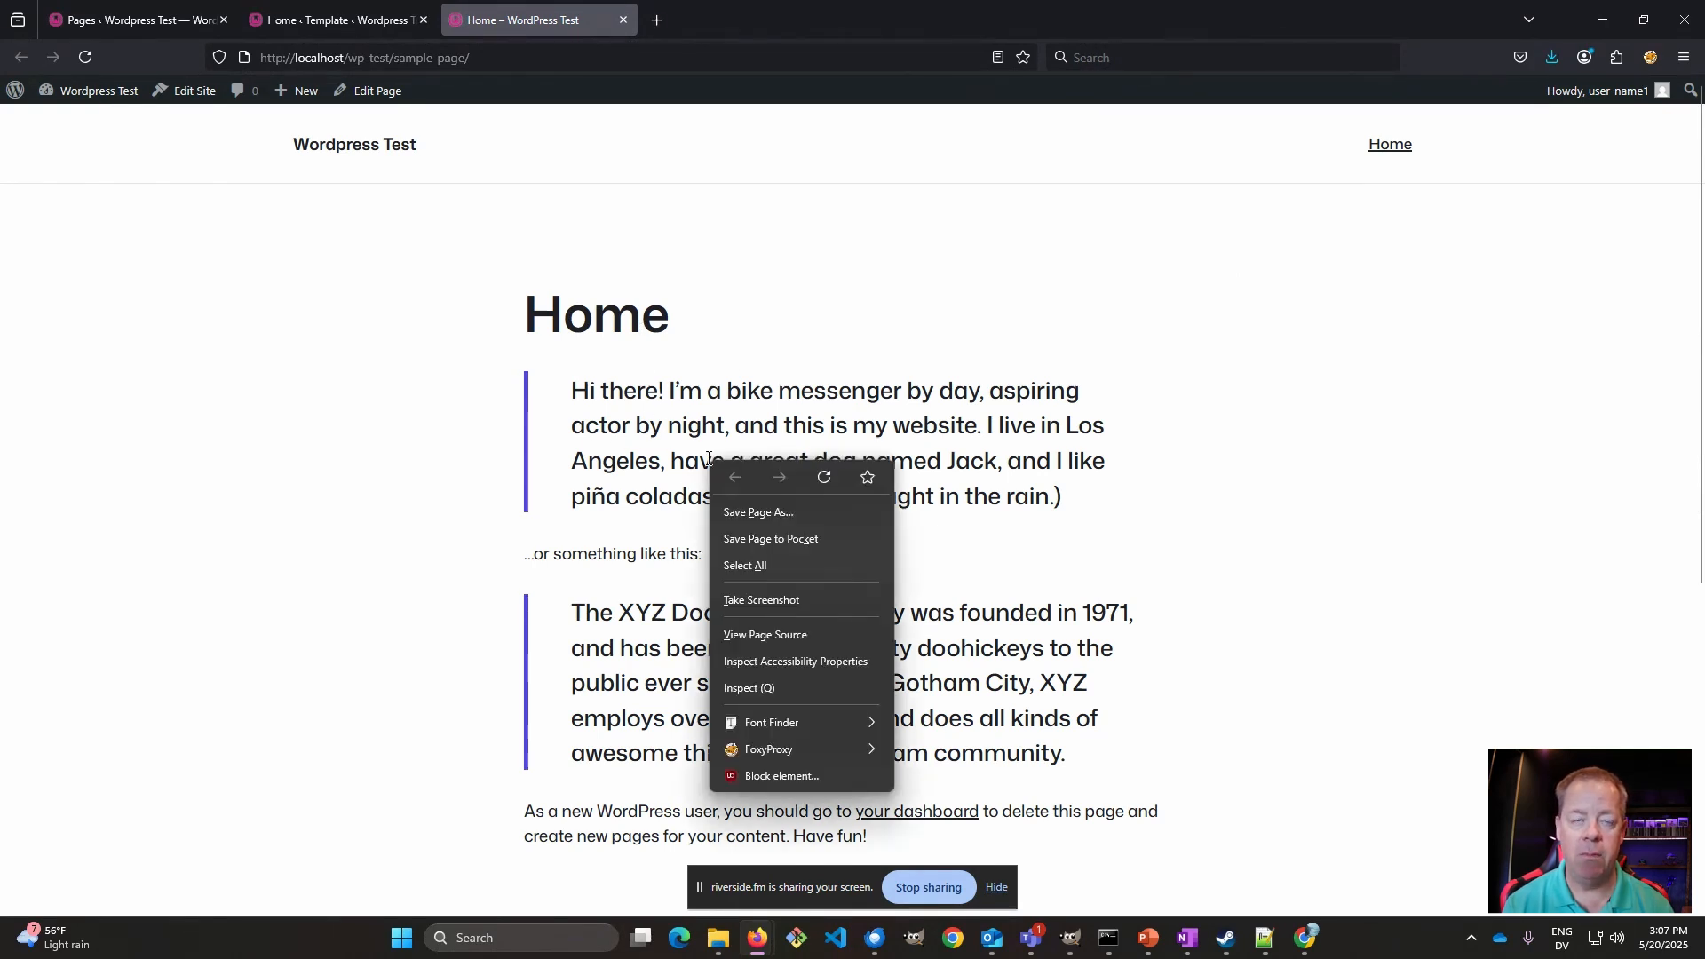
pyautogui.click(750, 688)
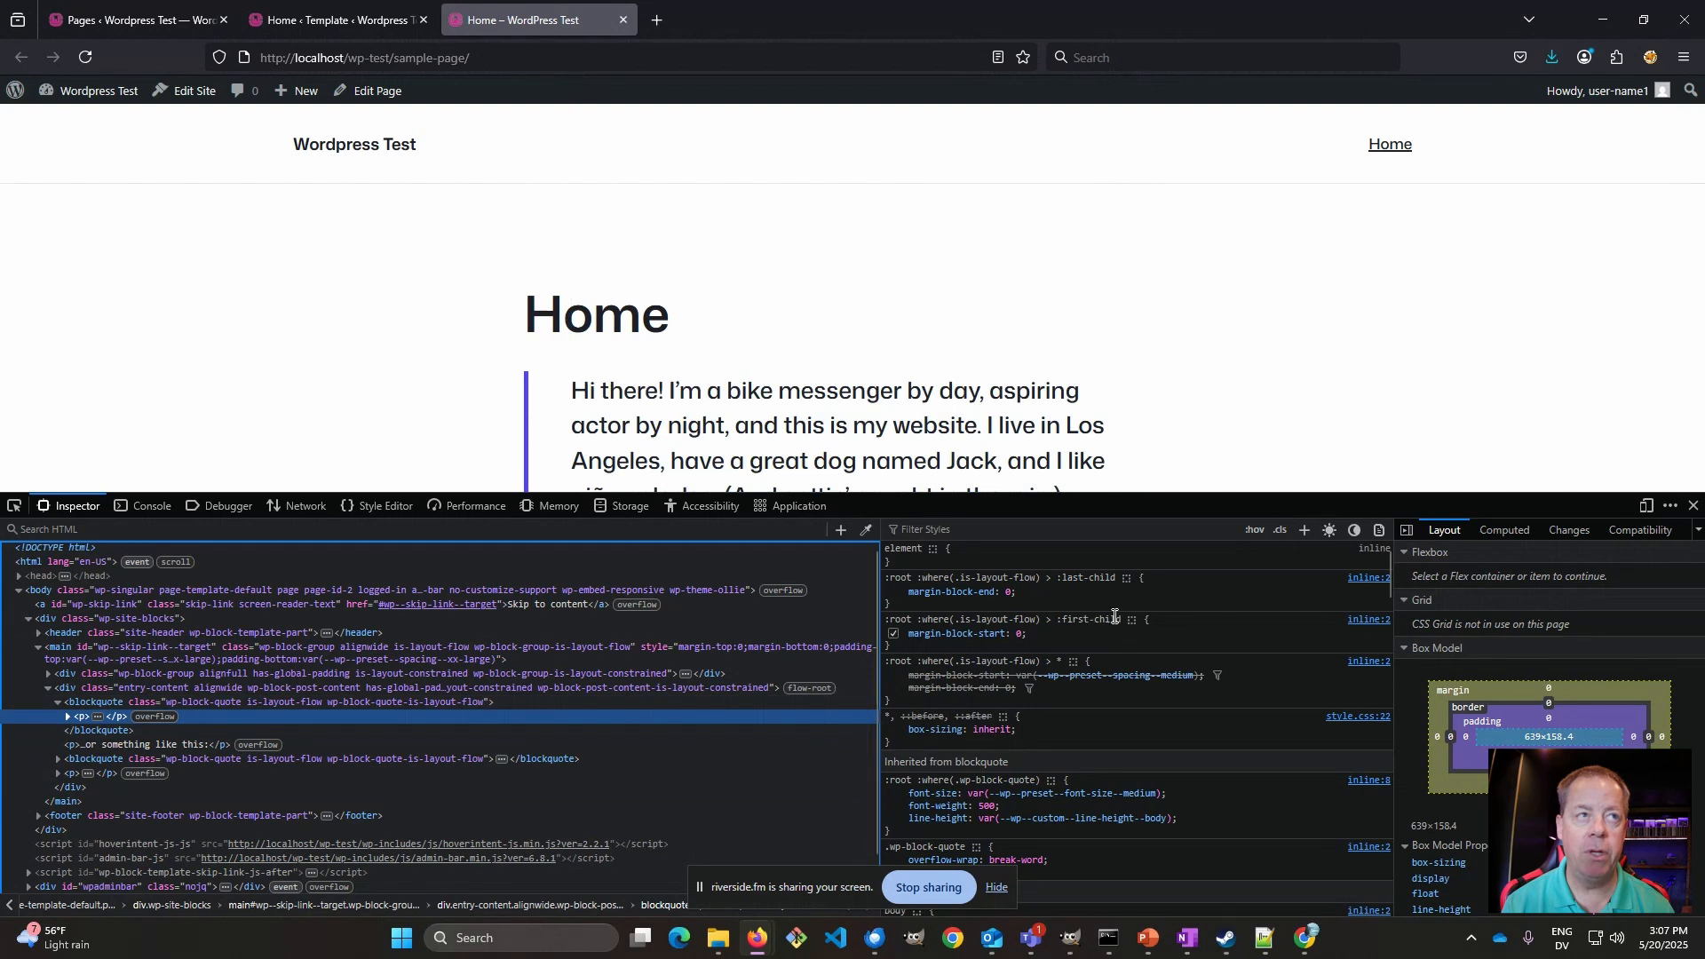
pyautogui.click(1695, 506)
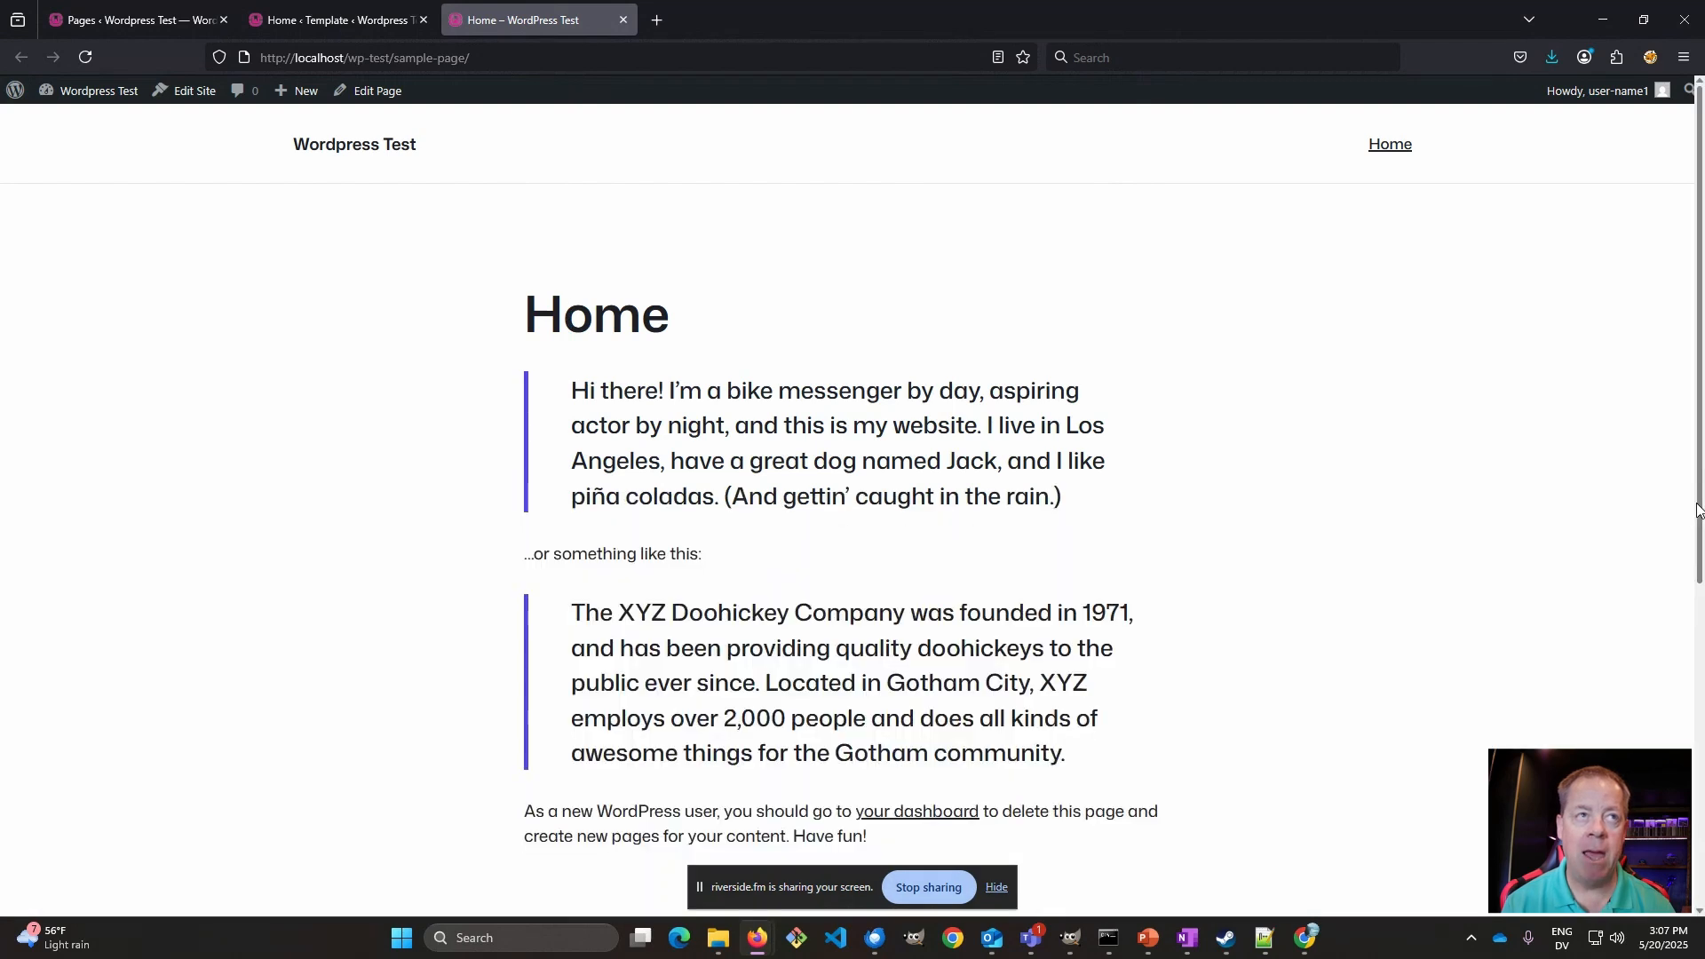
# - Review the three open views of the site: the pages list, the site editor and the published Home page
pyautogui.click(95, 21)
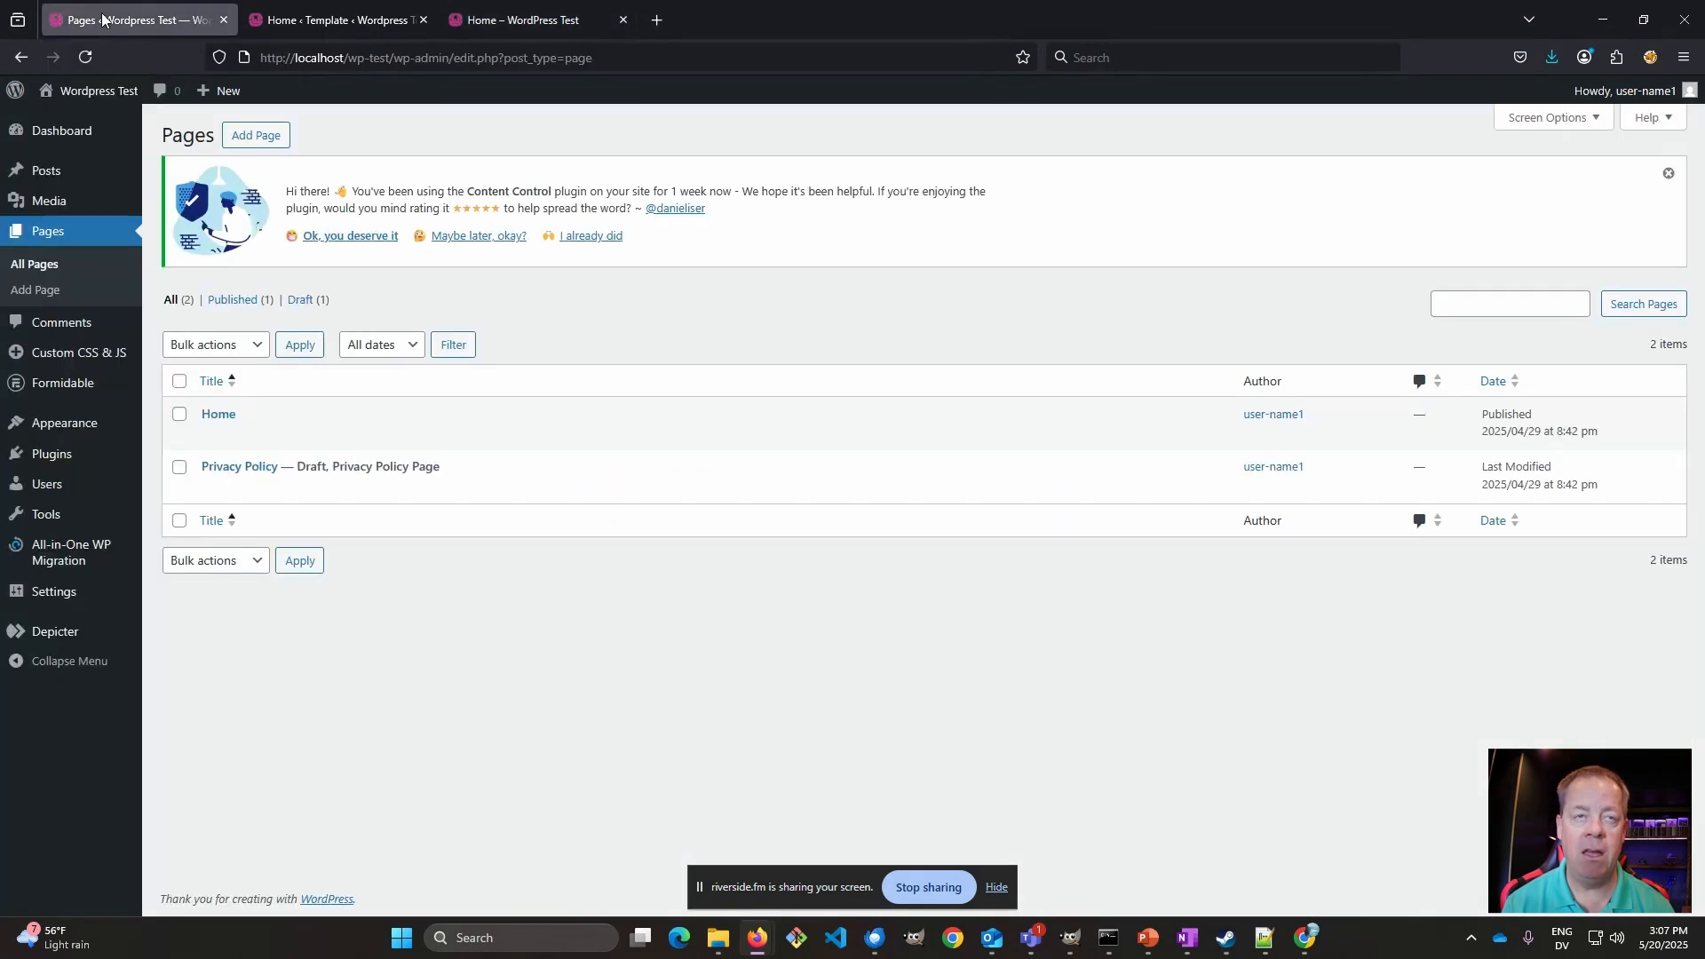
pyautogui.click(317, 20)
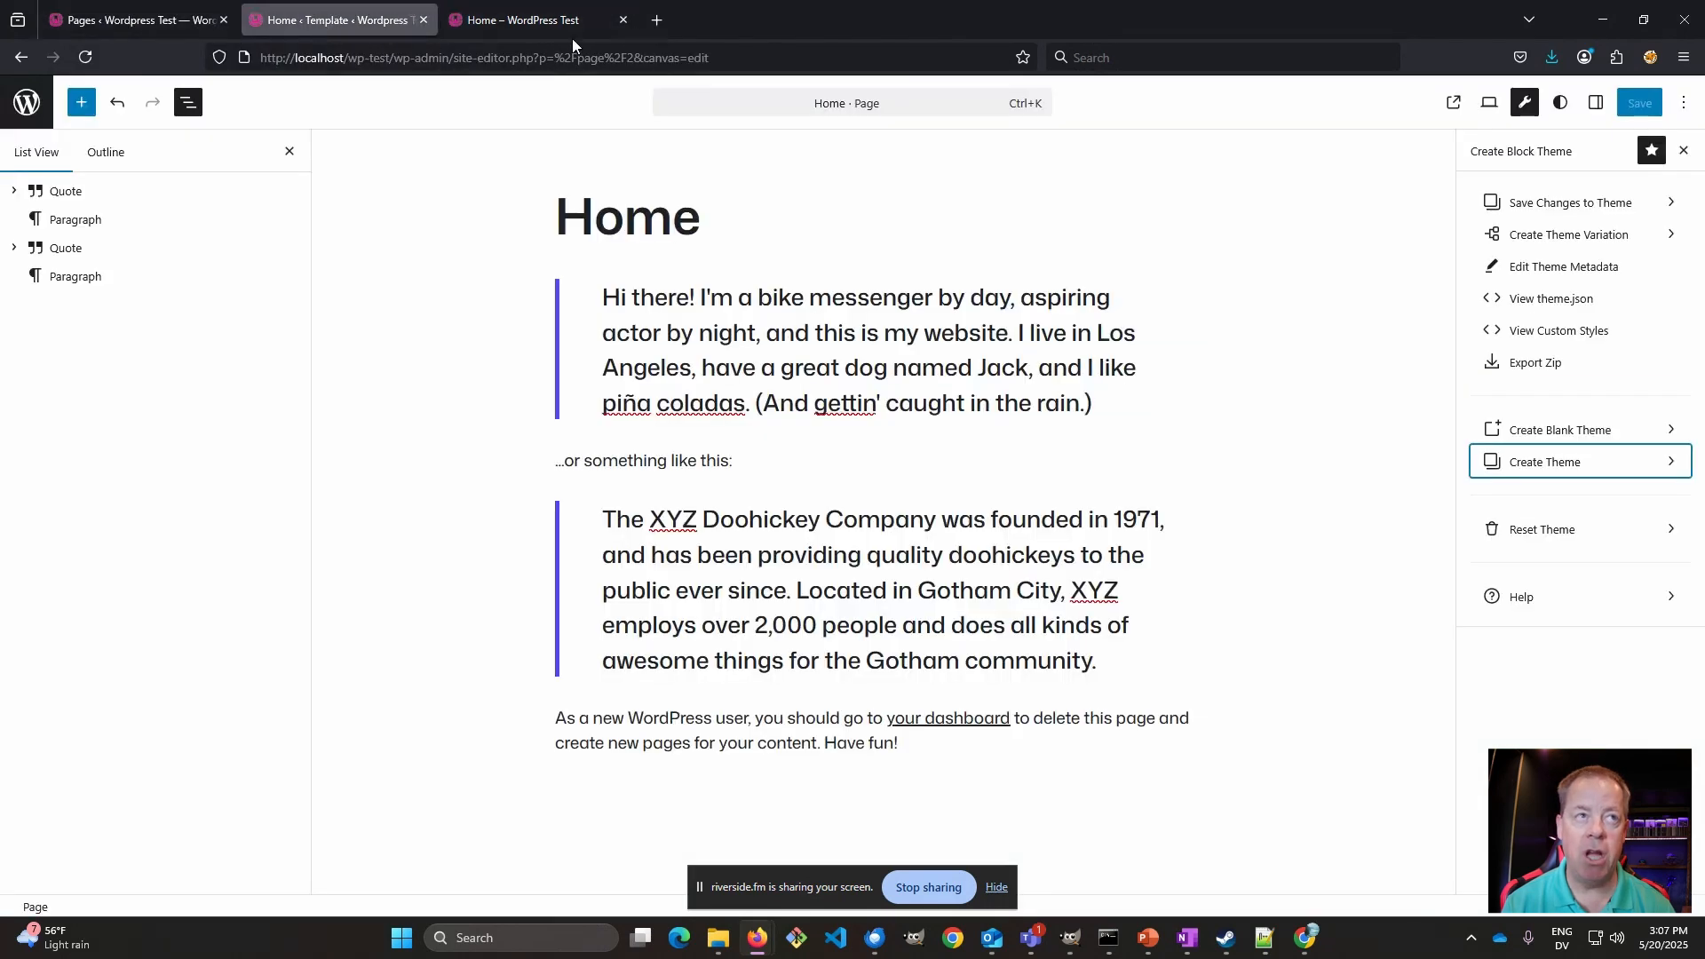
pyautogui.click(546, 20)
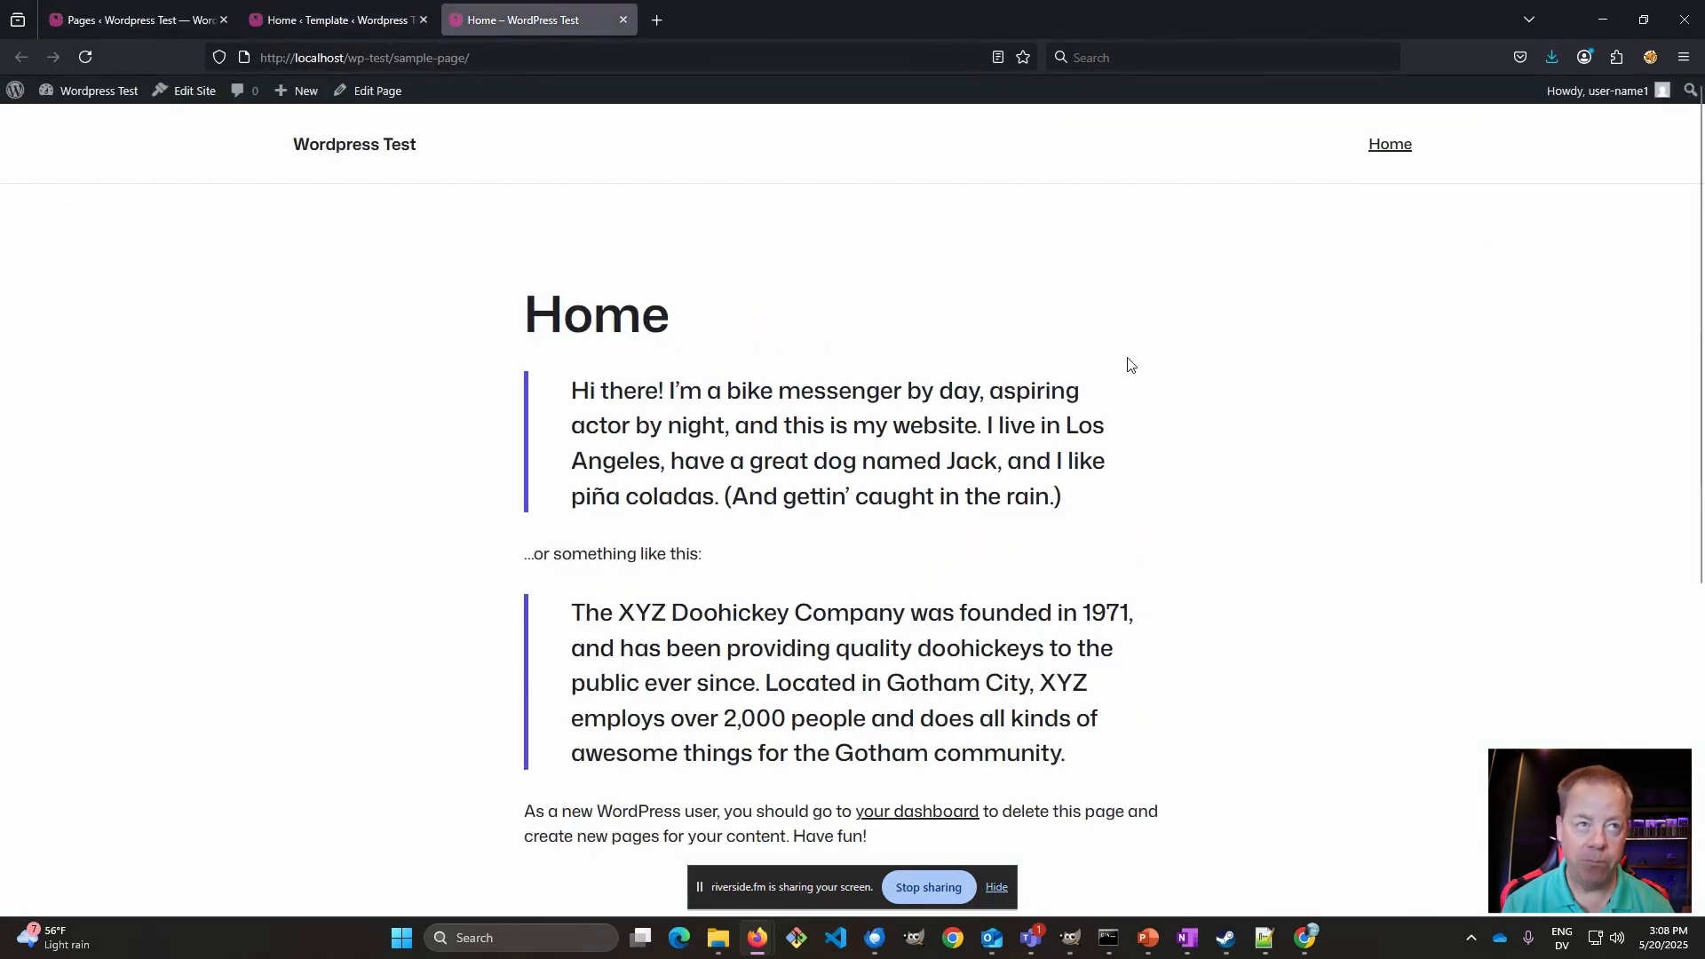
pyautogui.click(158, 11)
pyautogui.click(293, 19)
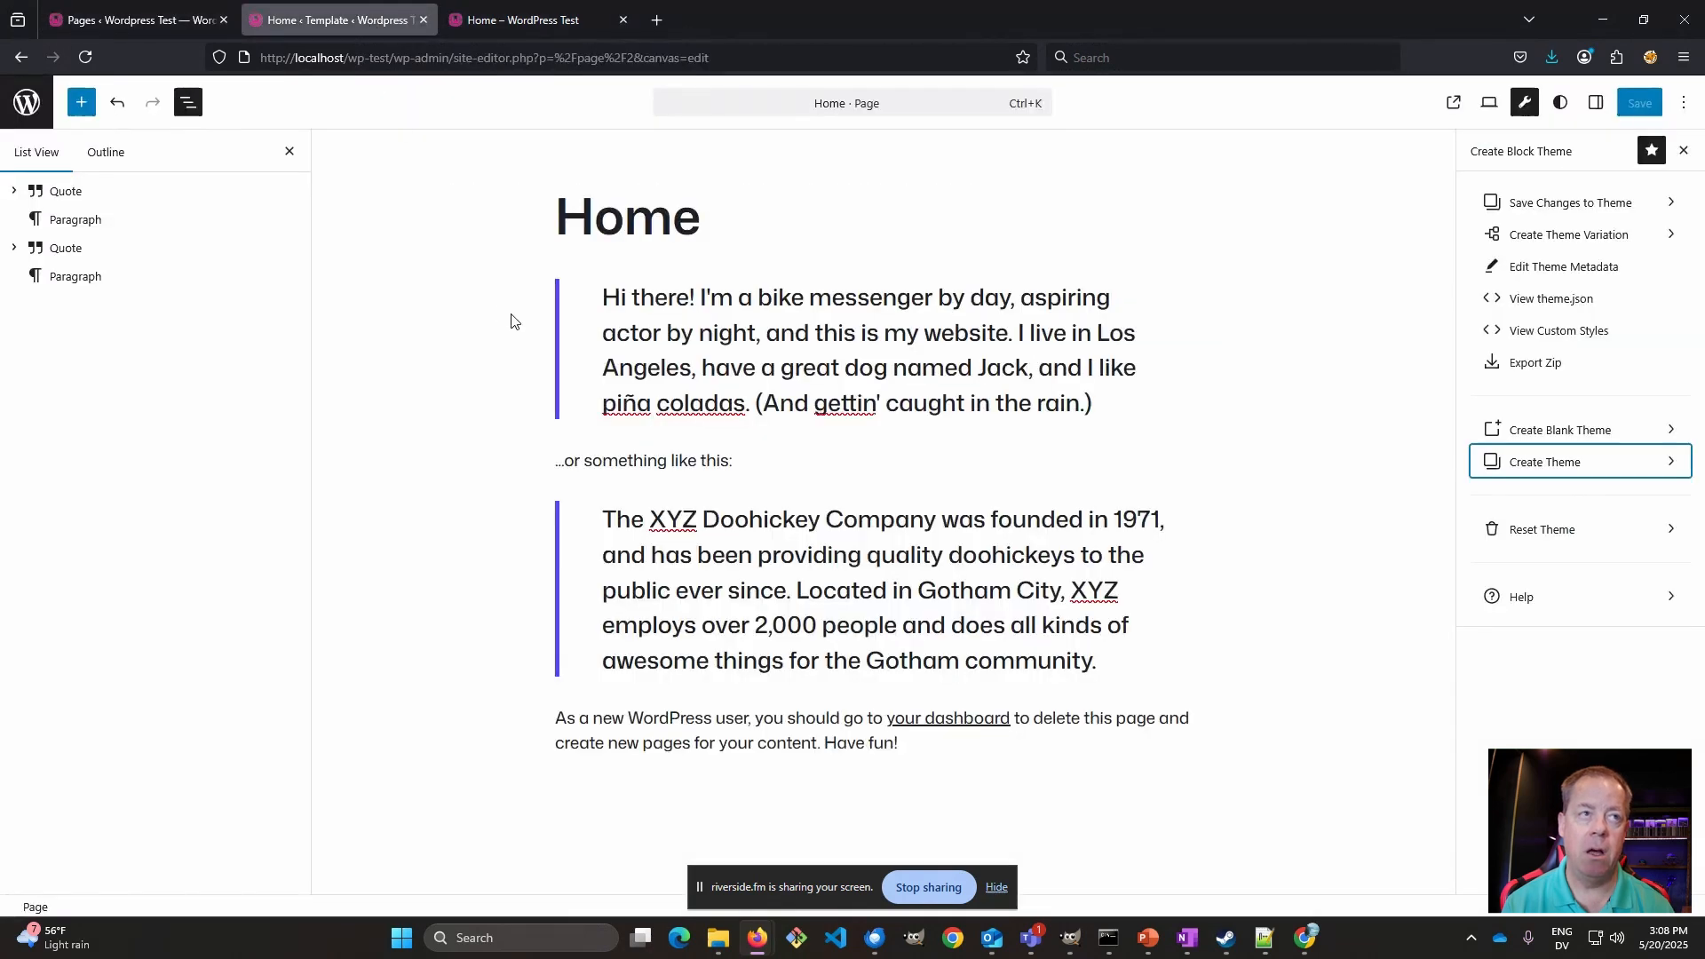
# - Leave the site editor for the dashboard and open the Home page for editing from the pages list
pyautogui.click(26, 103)
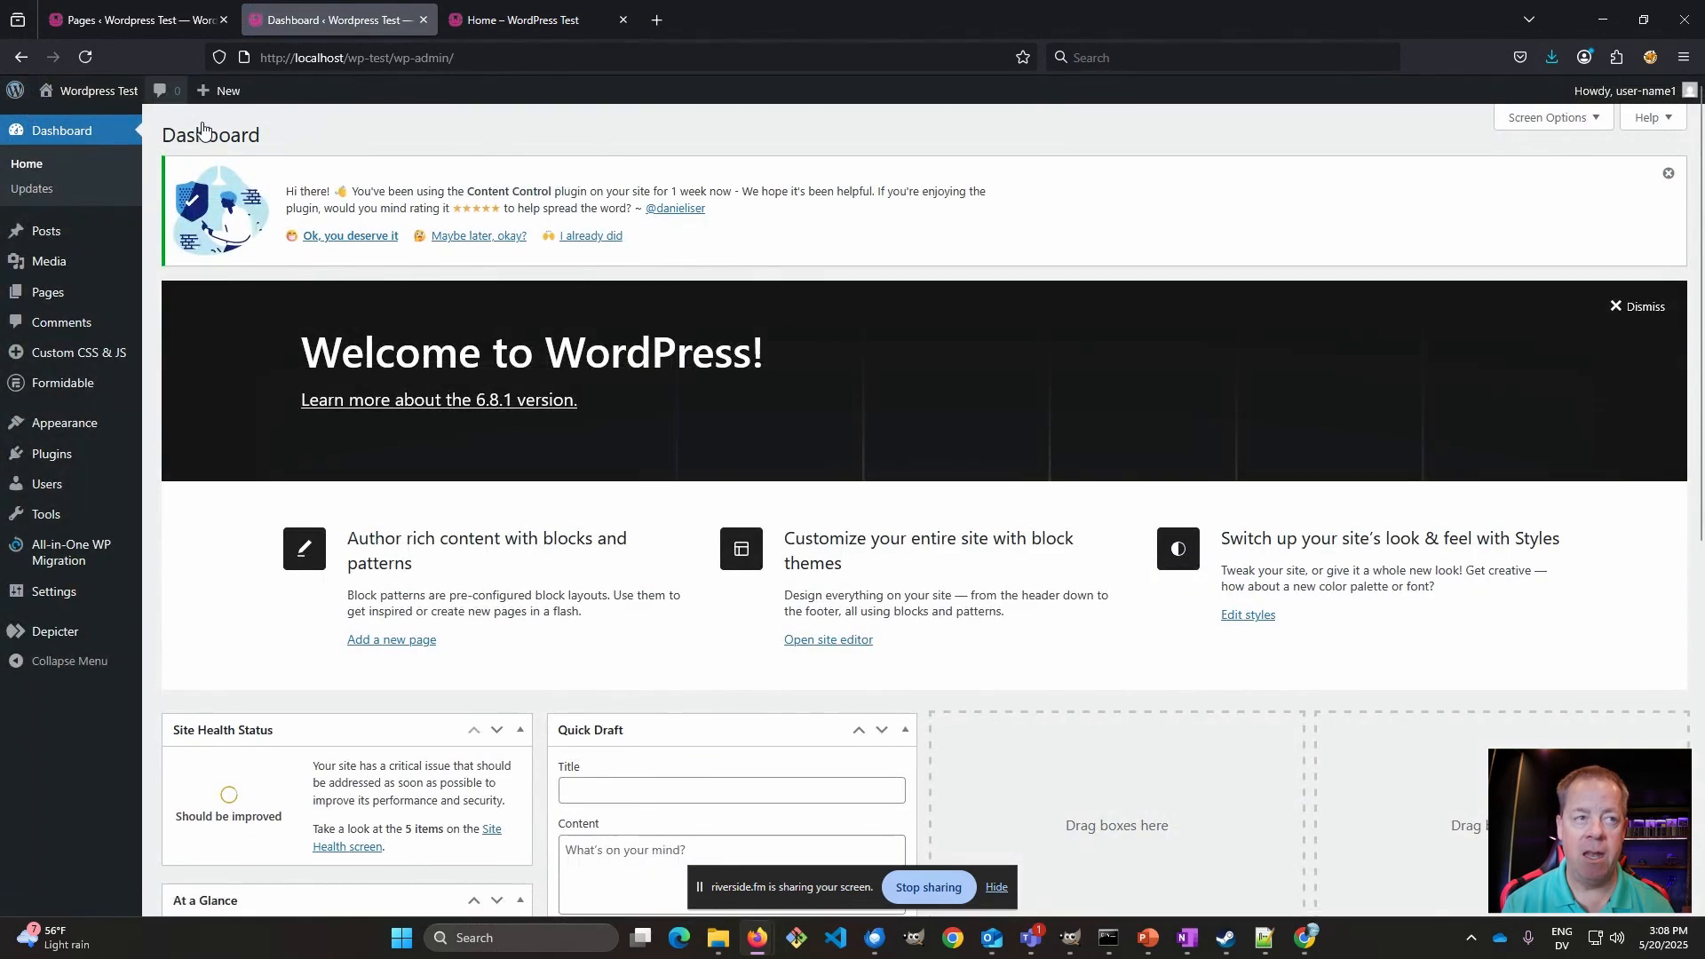
pyautogui.moveTo(48, 428)
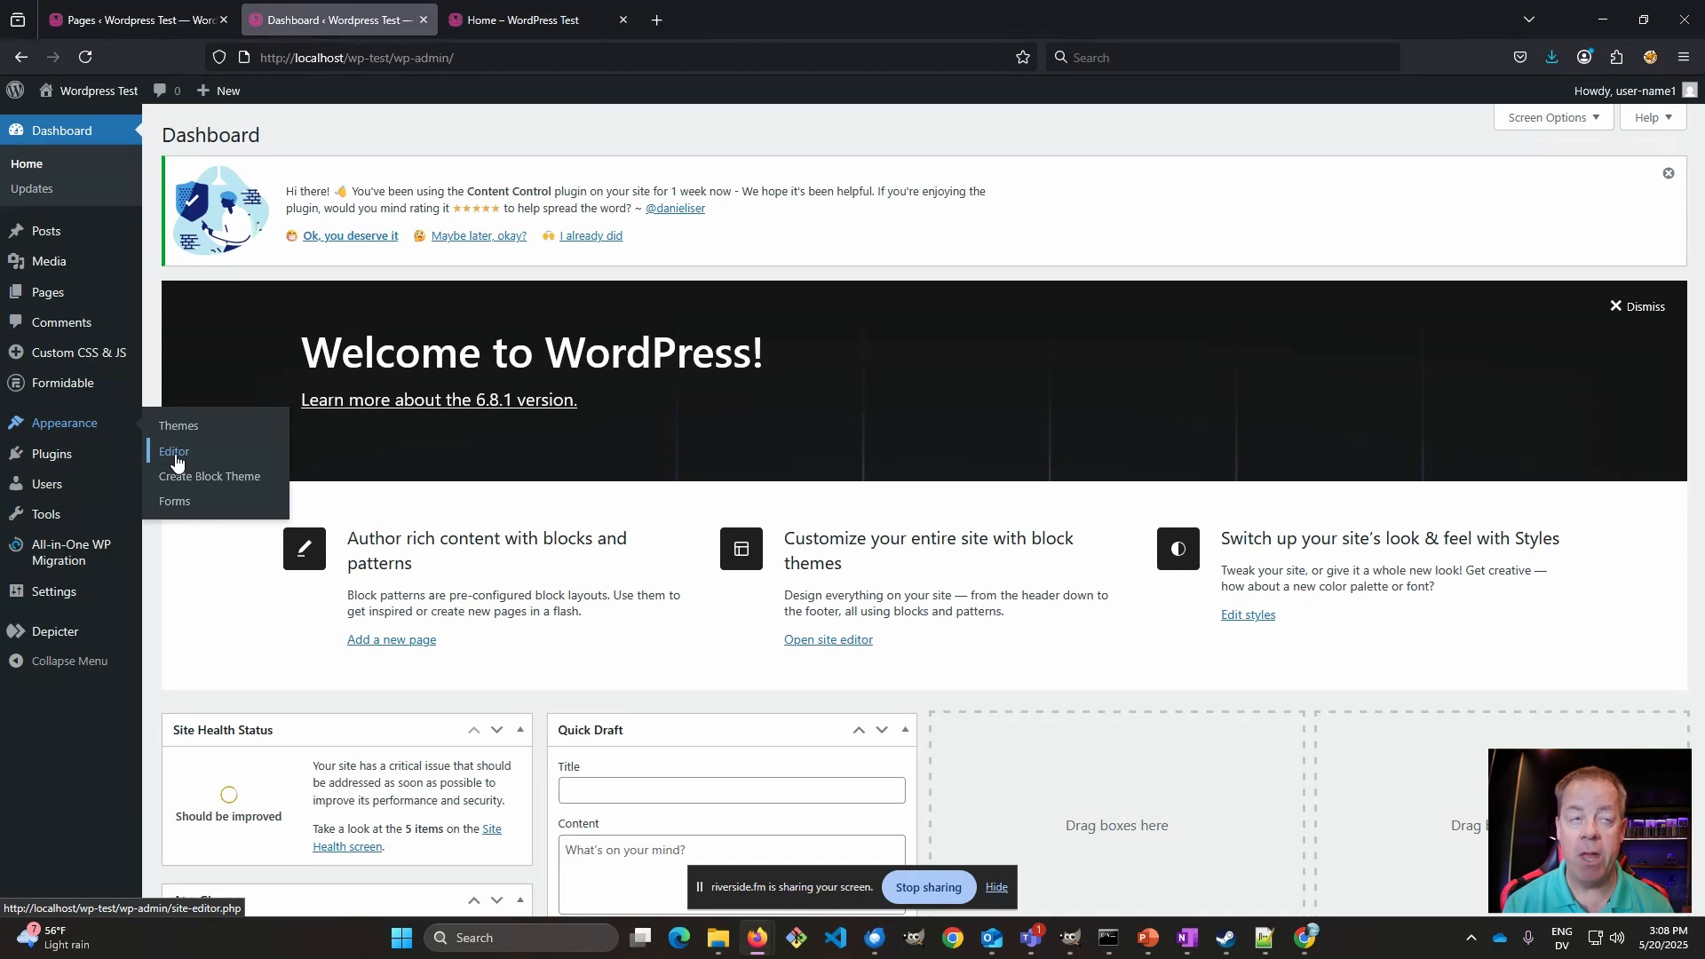
pyautogui.click(48, 293)
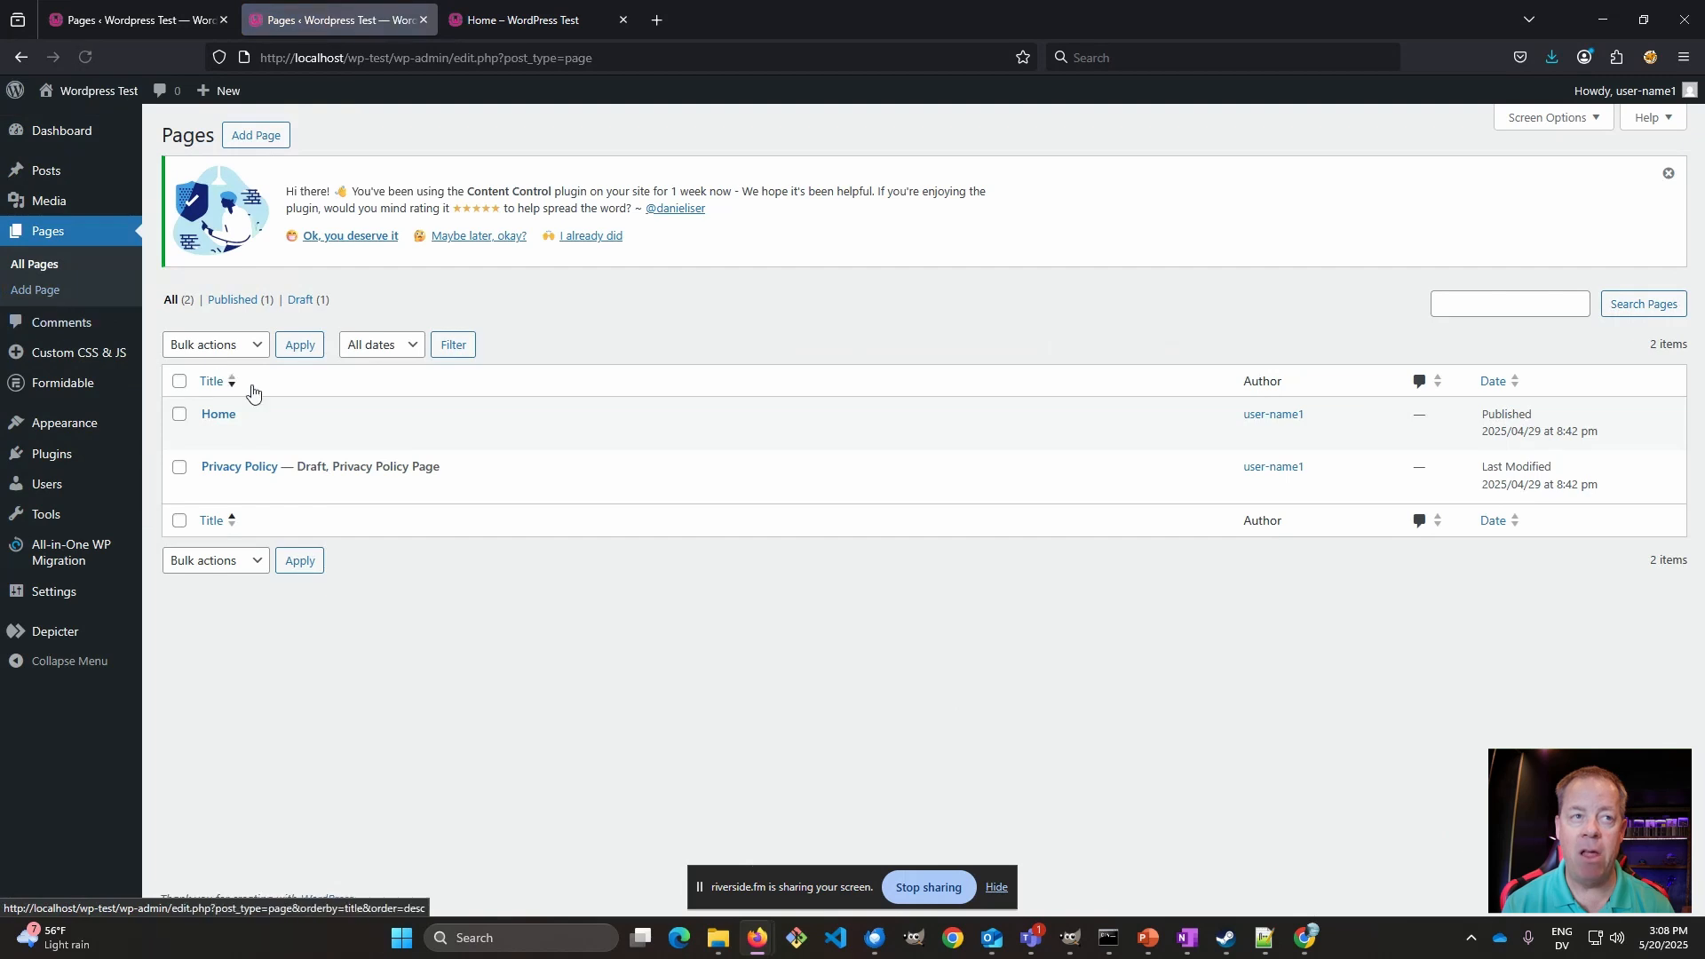
pyautogui.moveTo(217, 429)
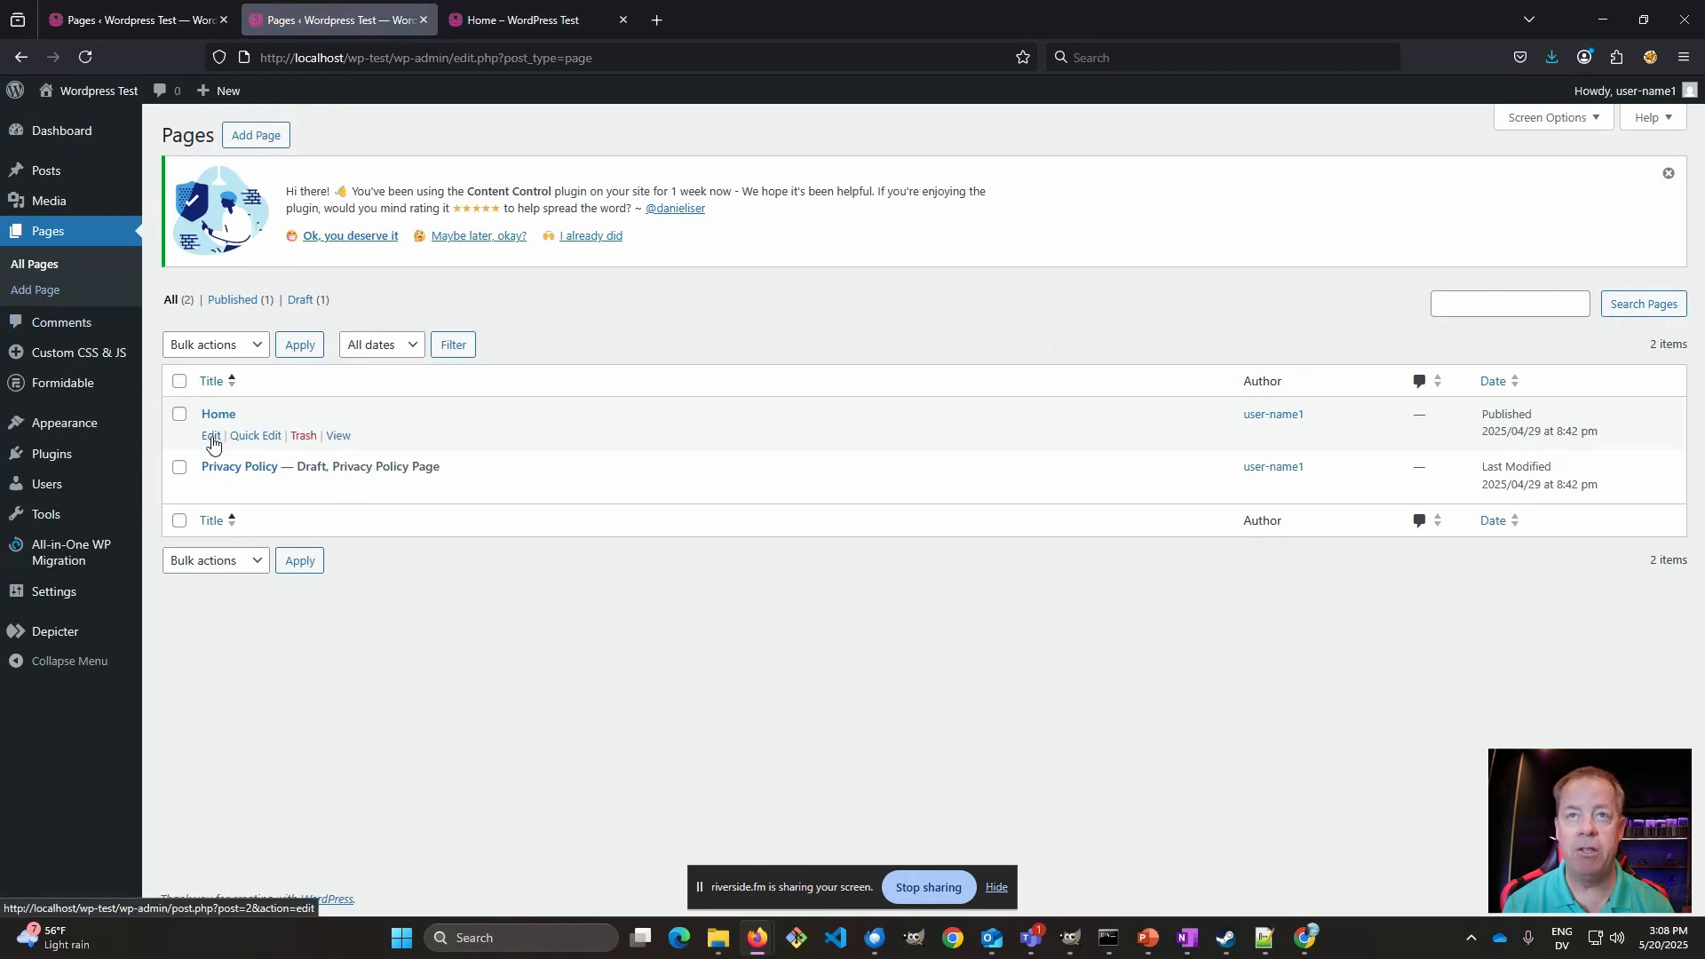
pyautogui.click(212, 441)
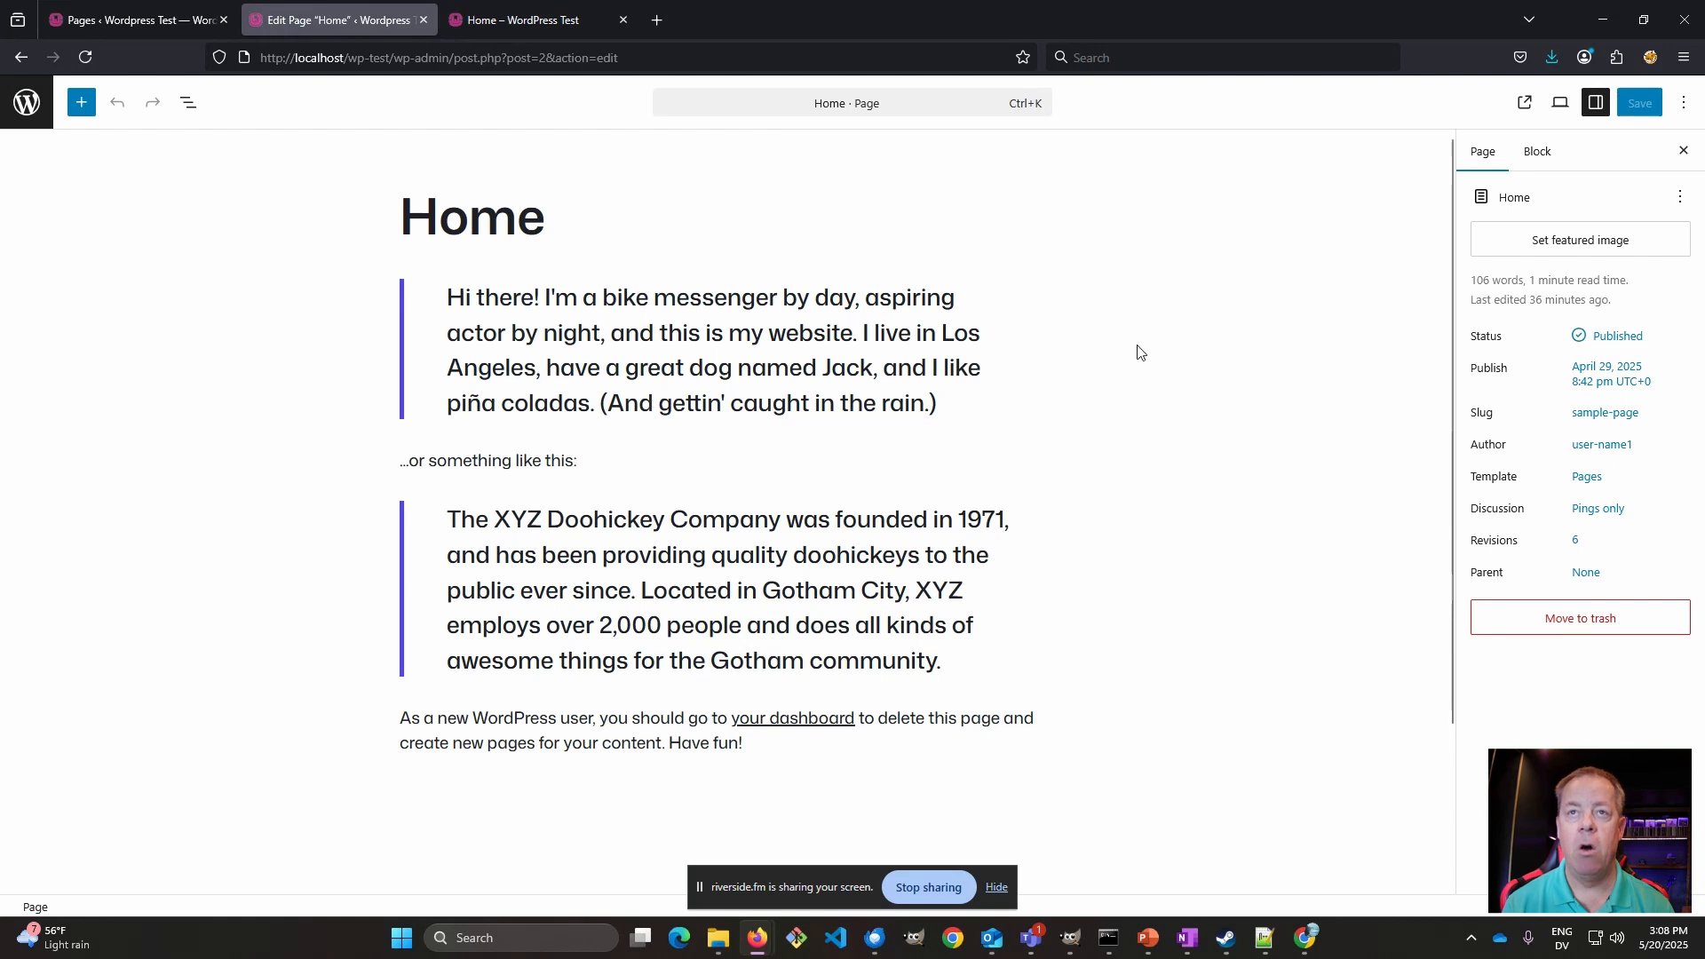
# - Rename the Home page as "Home Test Site" and save the new name
pyautogui.click(1681, 196)
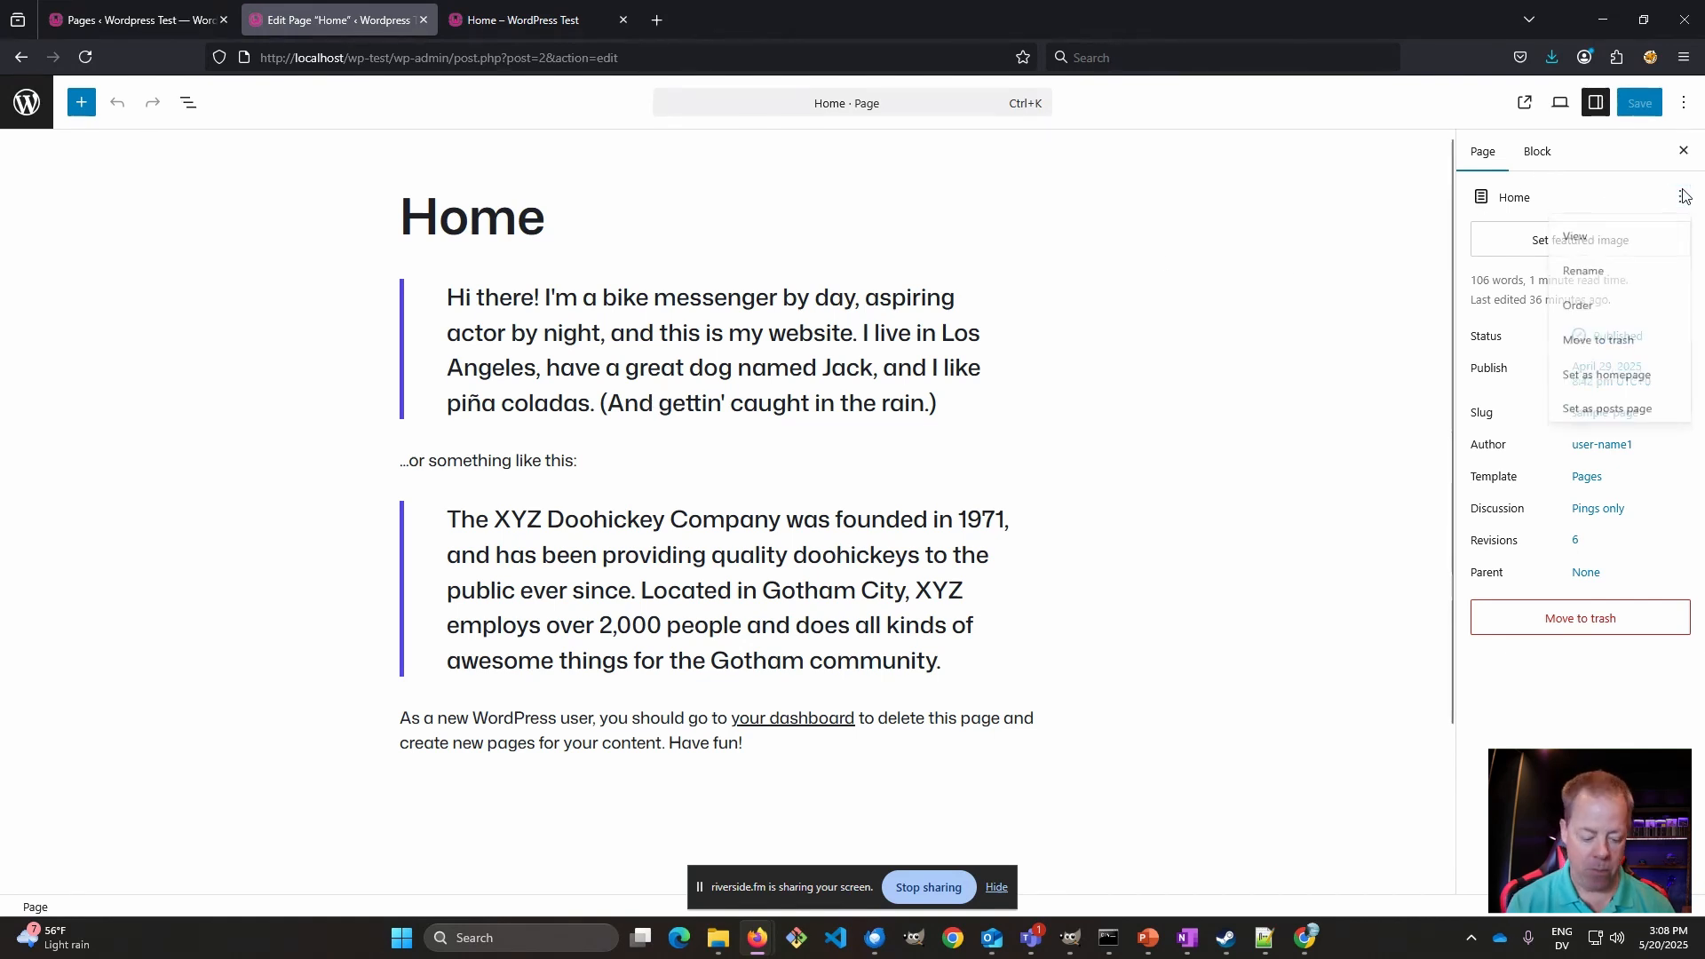
pyautogui.click(1614, 270)
pyautogui.click(814, 502)
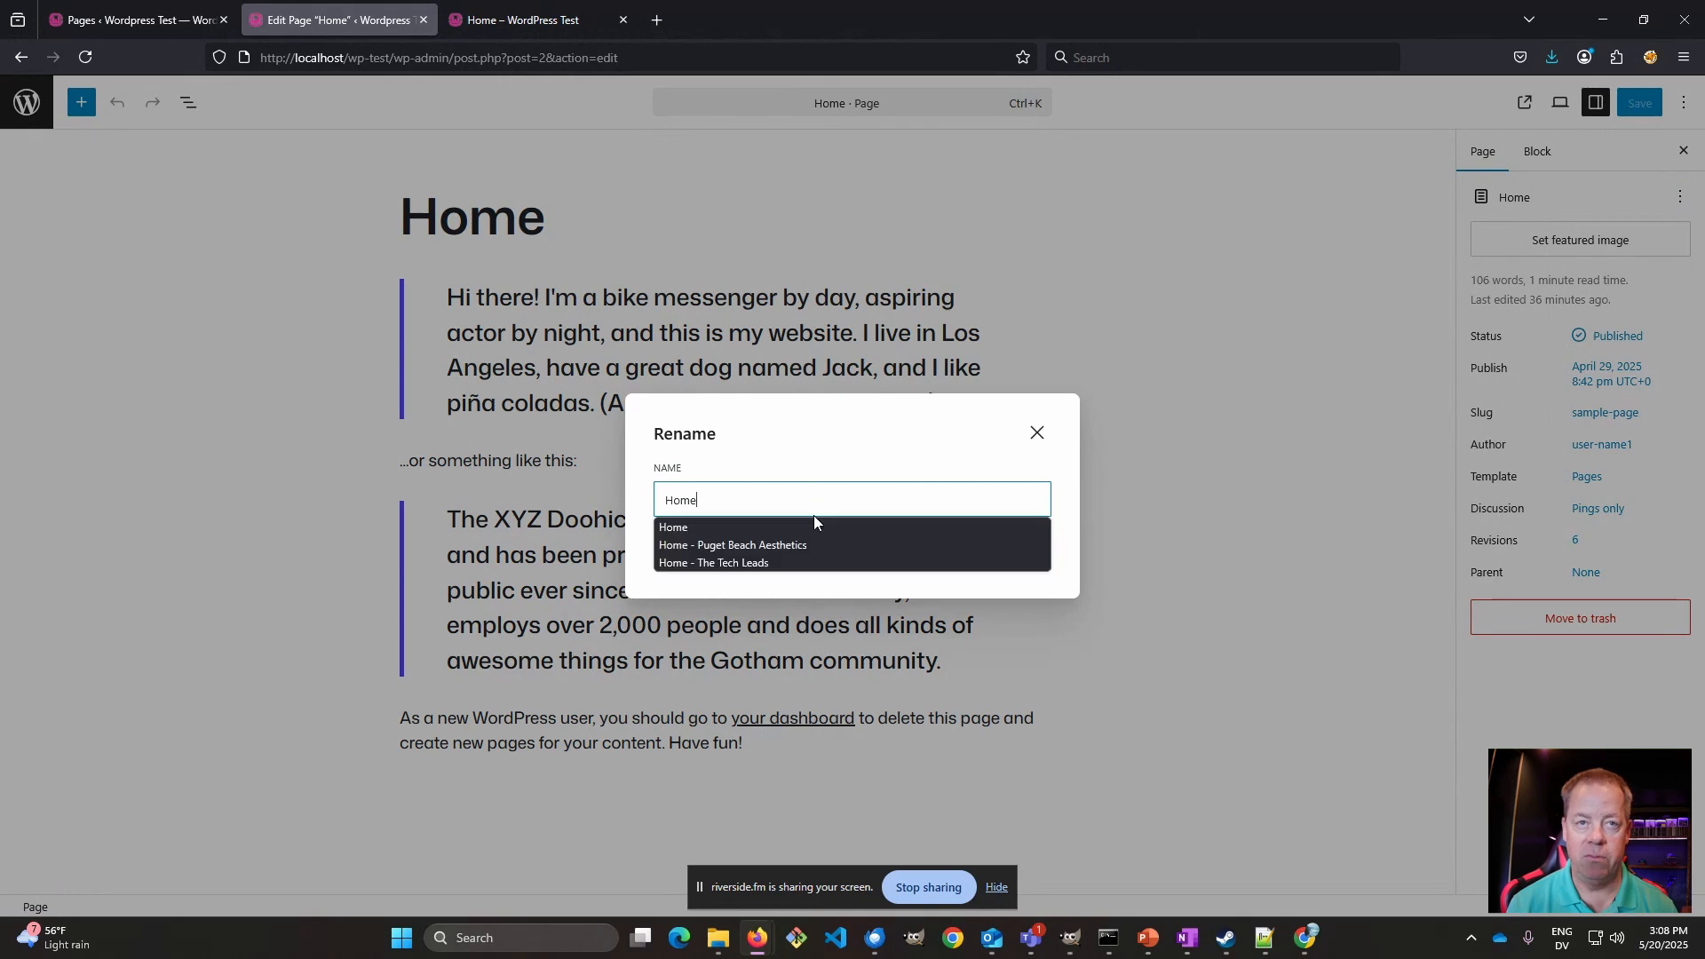
pyautogui.write('Test Site')
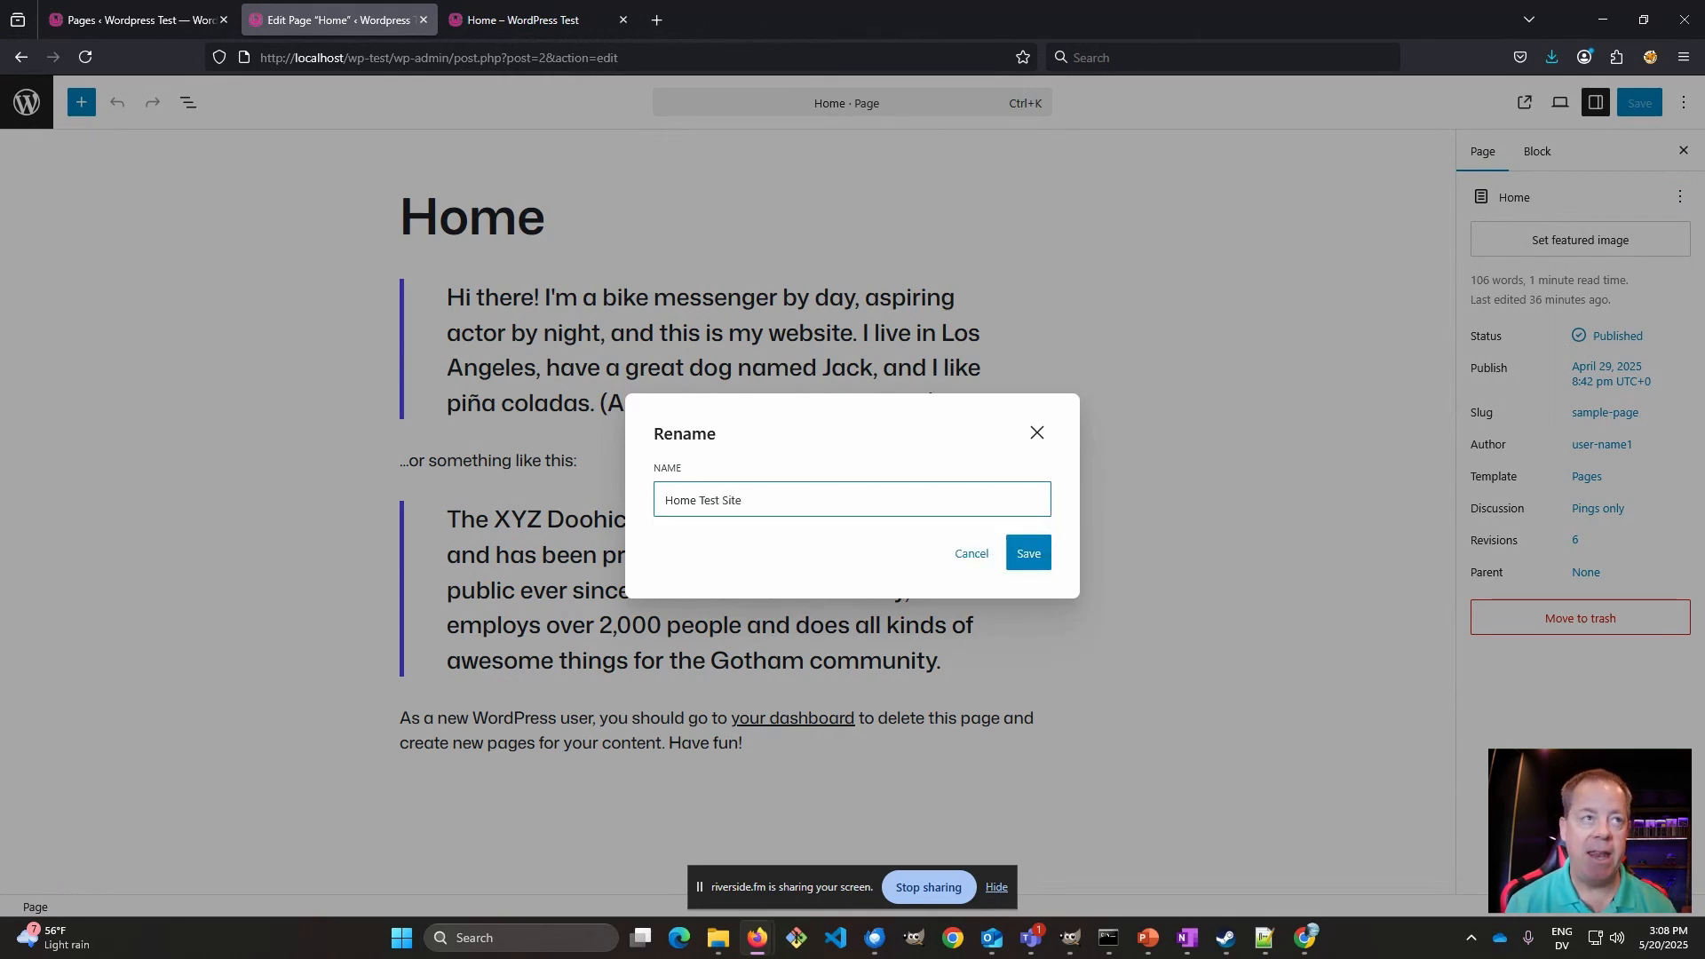
pyautogui.click(1021, 558)
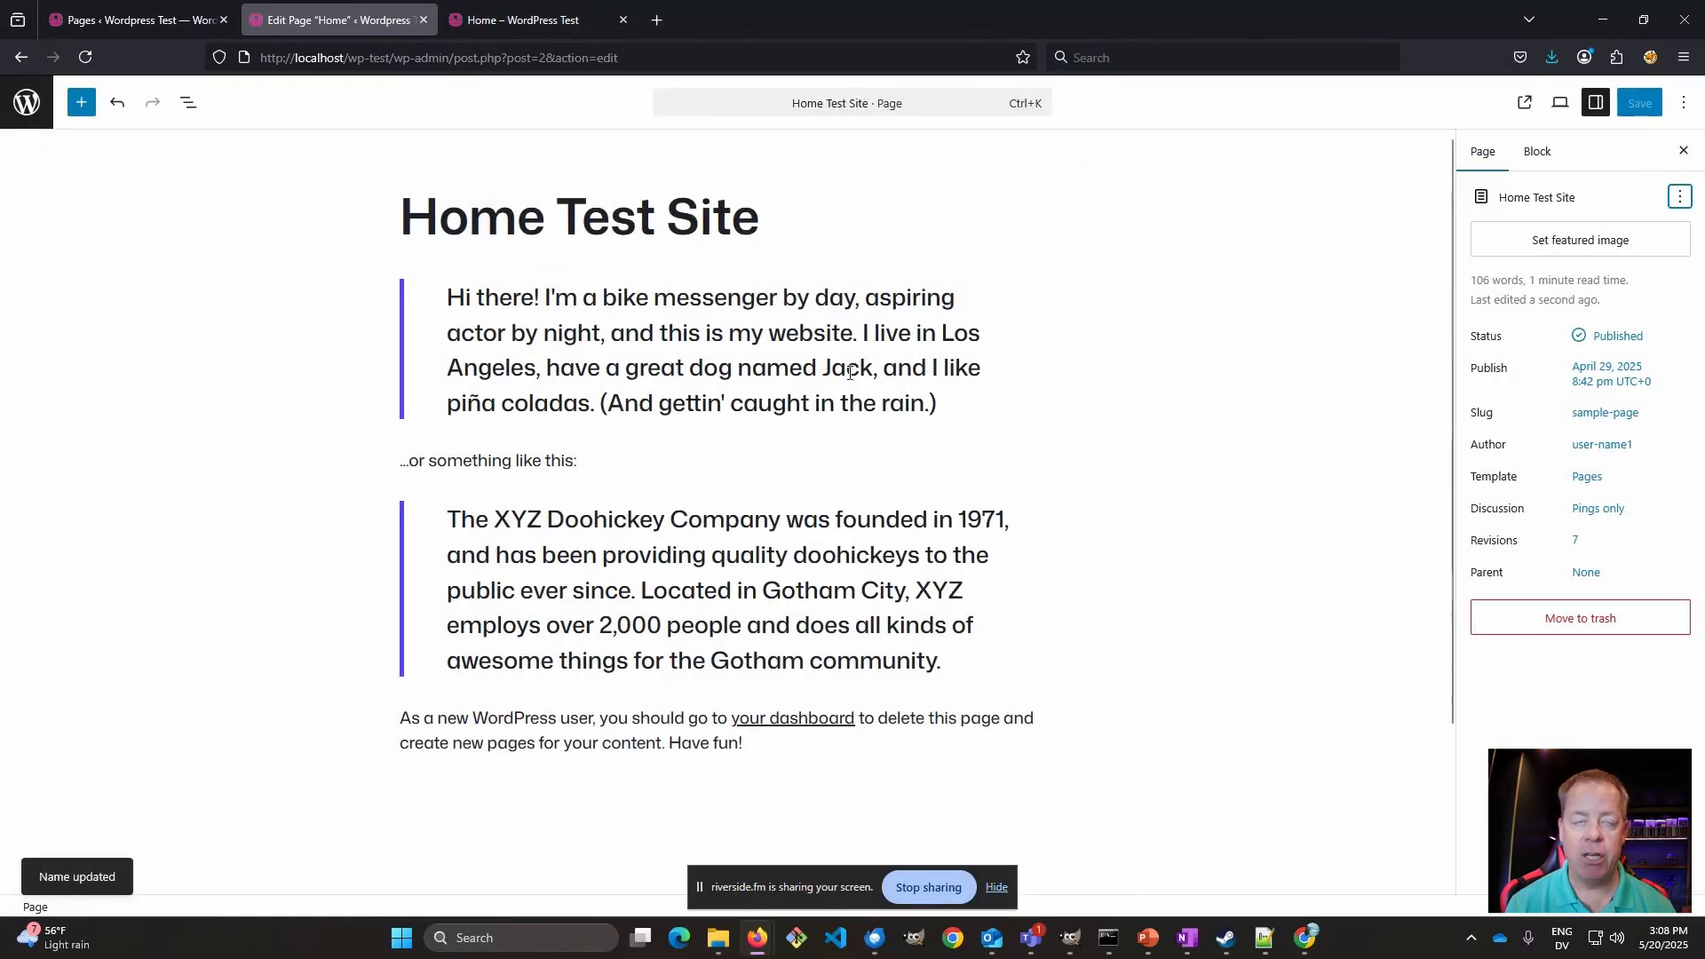
# - Leave the page editor for the dashboard, open the site editor and view the site-wide styles
pyautogui.click(17, 105)
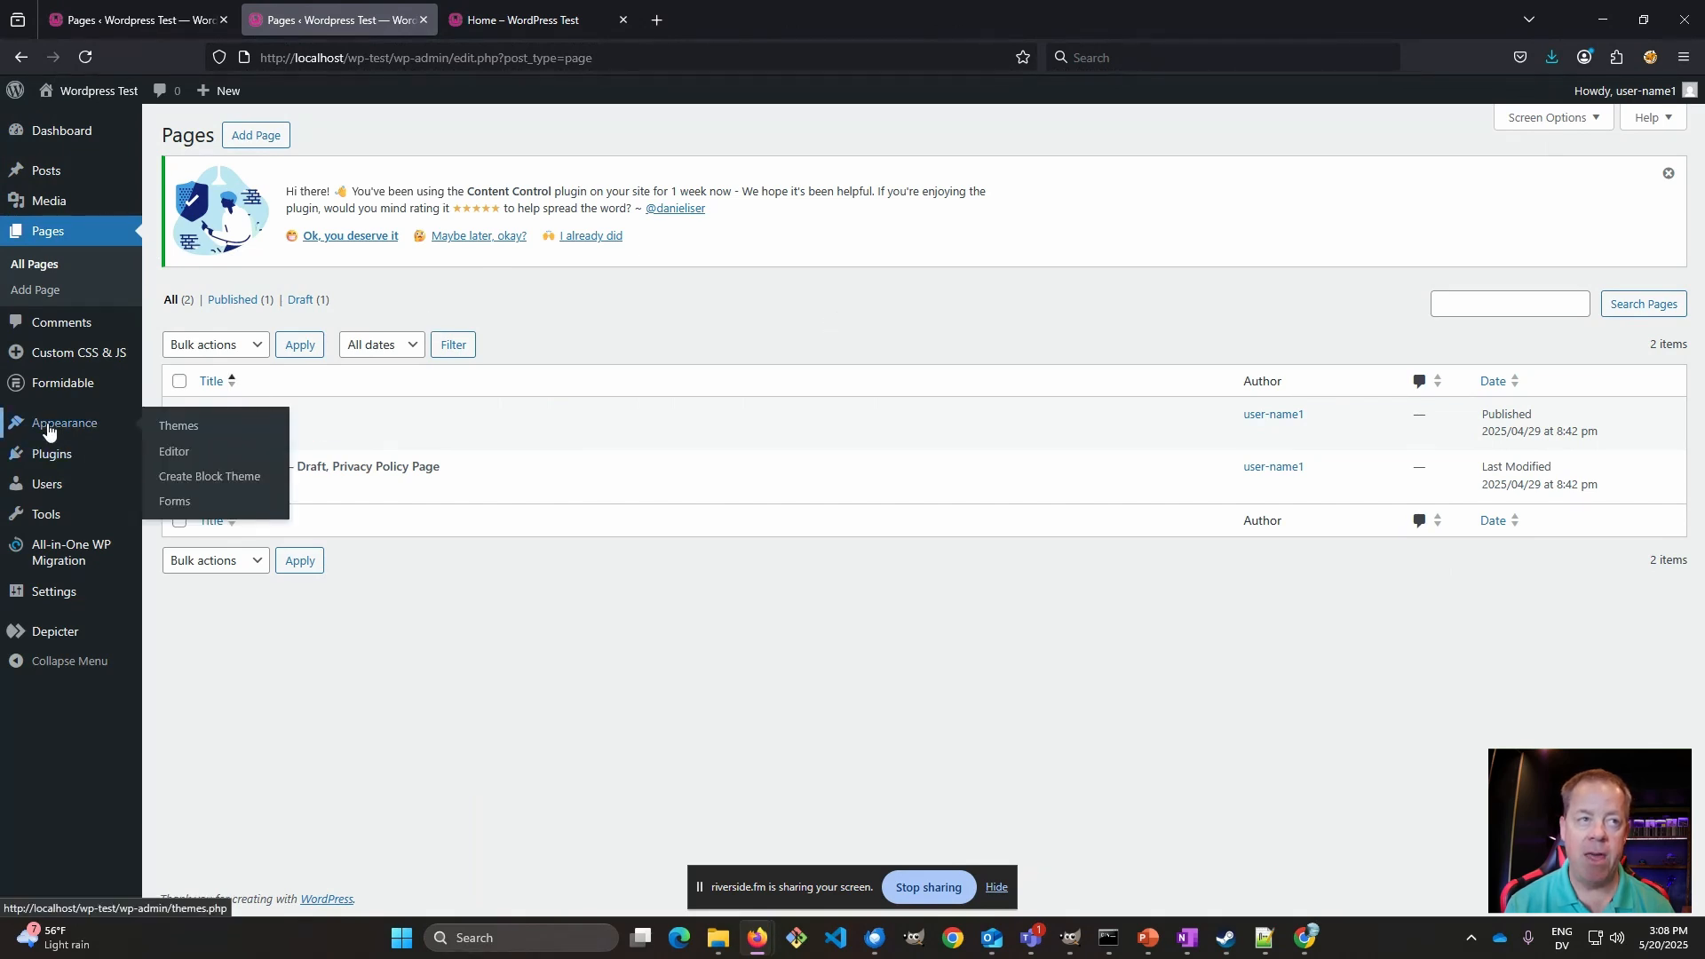
pyautogui.click(172, 453)
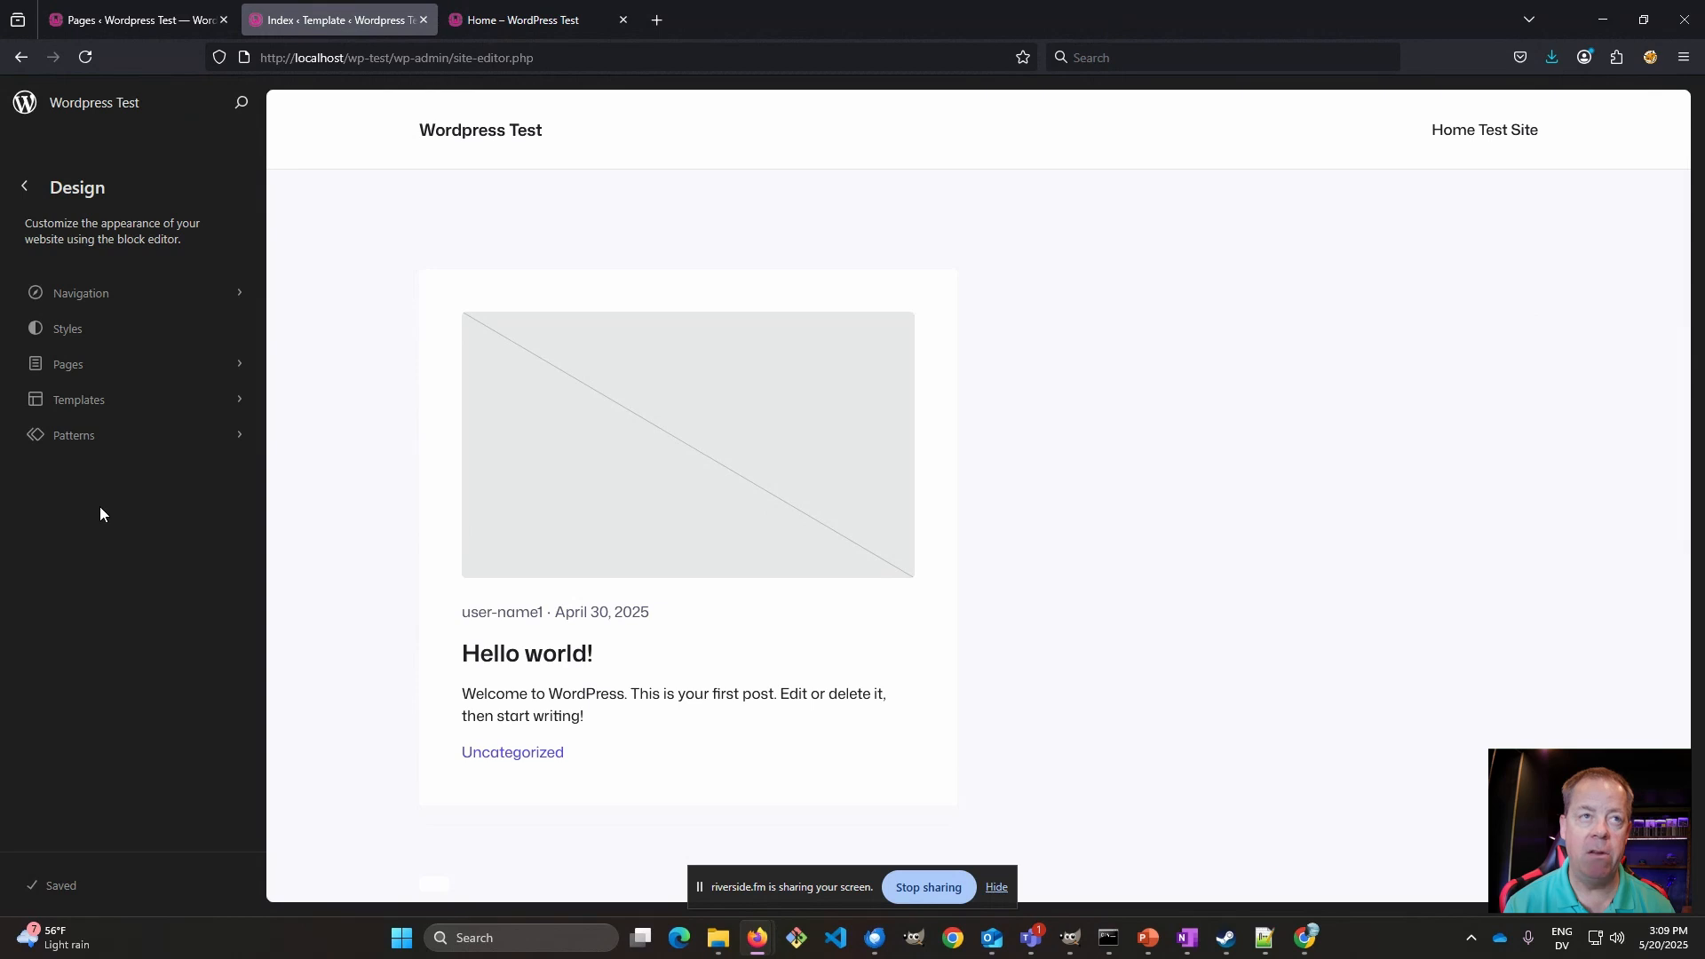
pyautogui.click(65, 334)
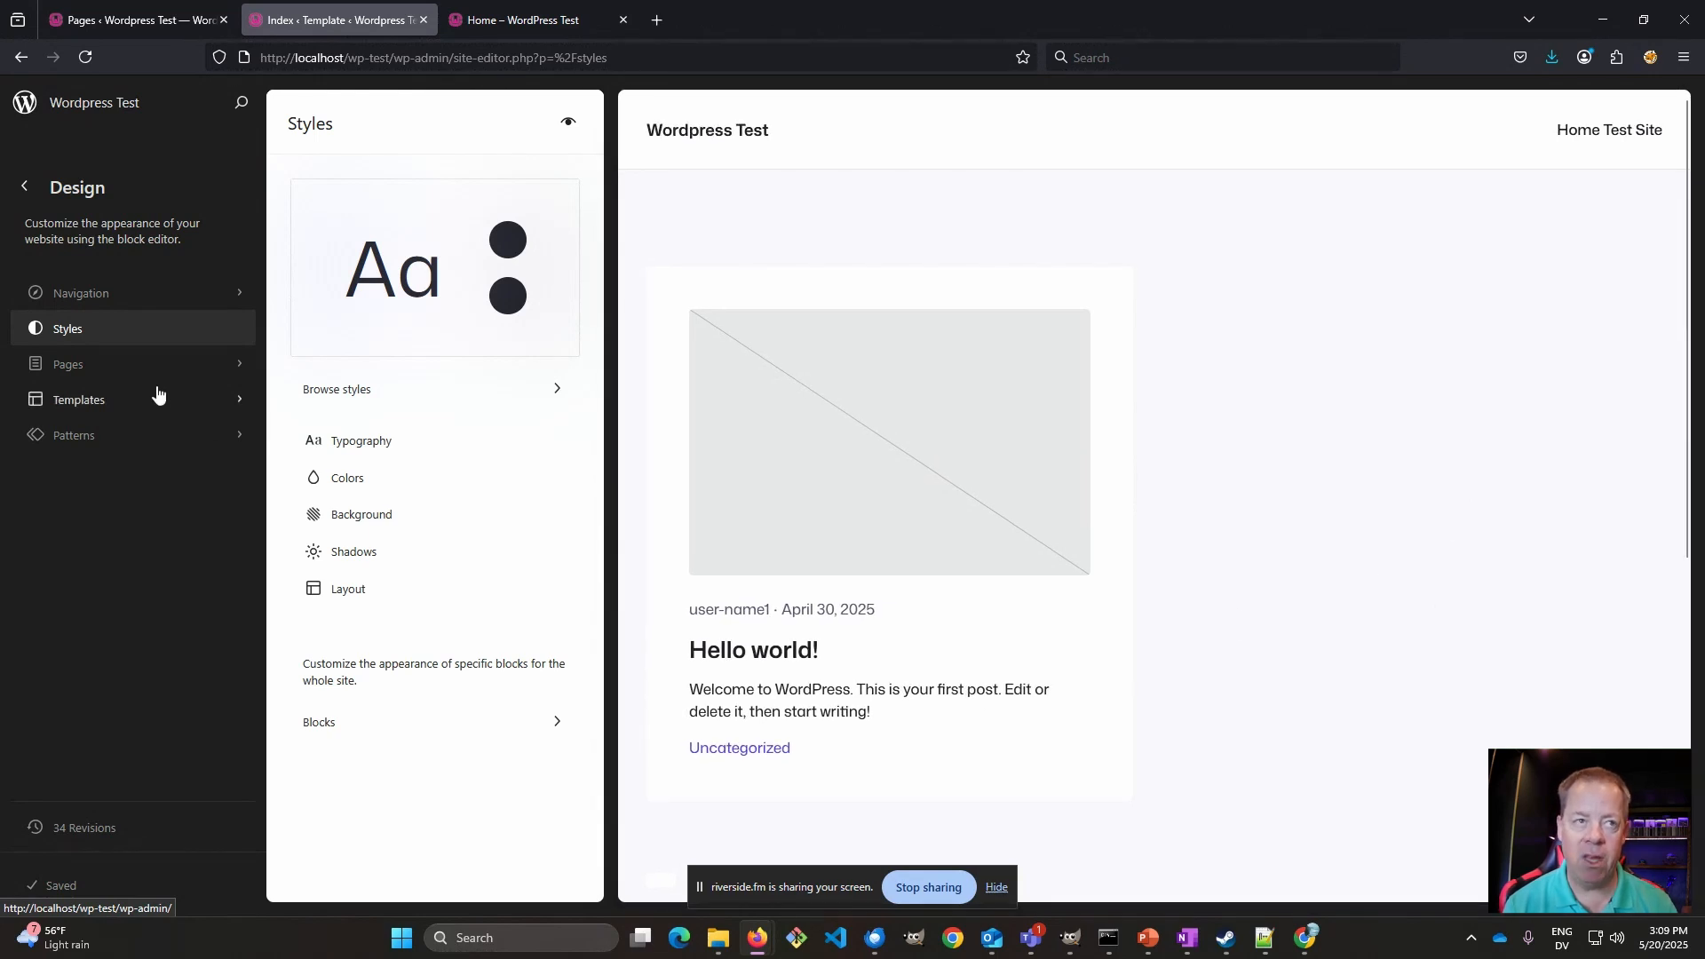
# - Open the Home Test Site page for editing from the site editor's page list and show the list view of its blocks
pyautogui.click(60, 368)
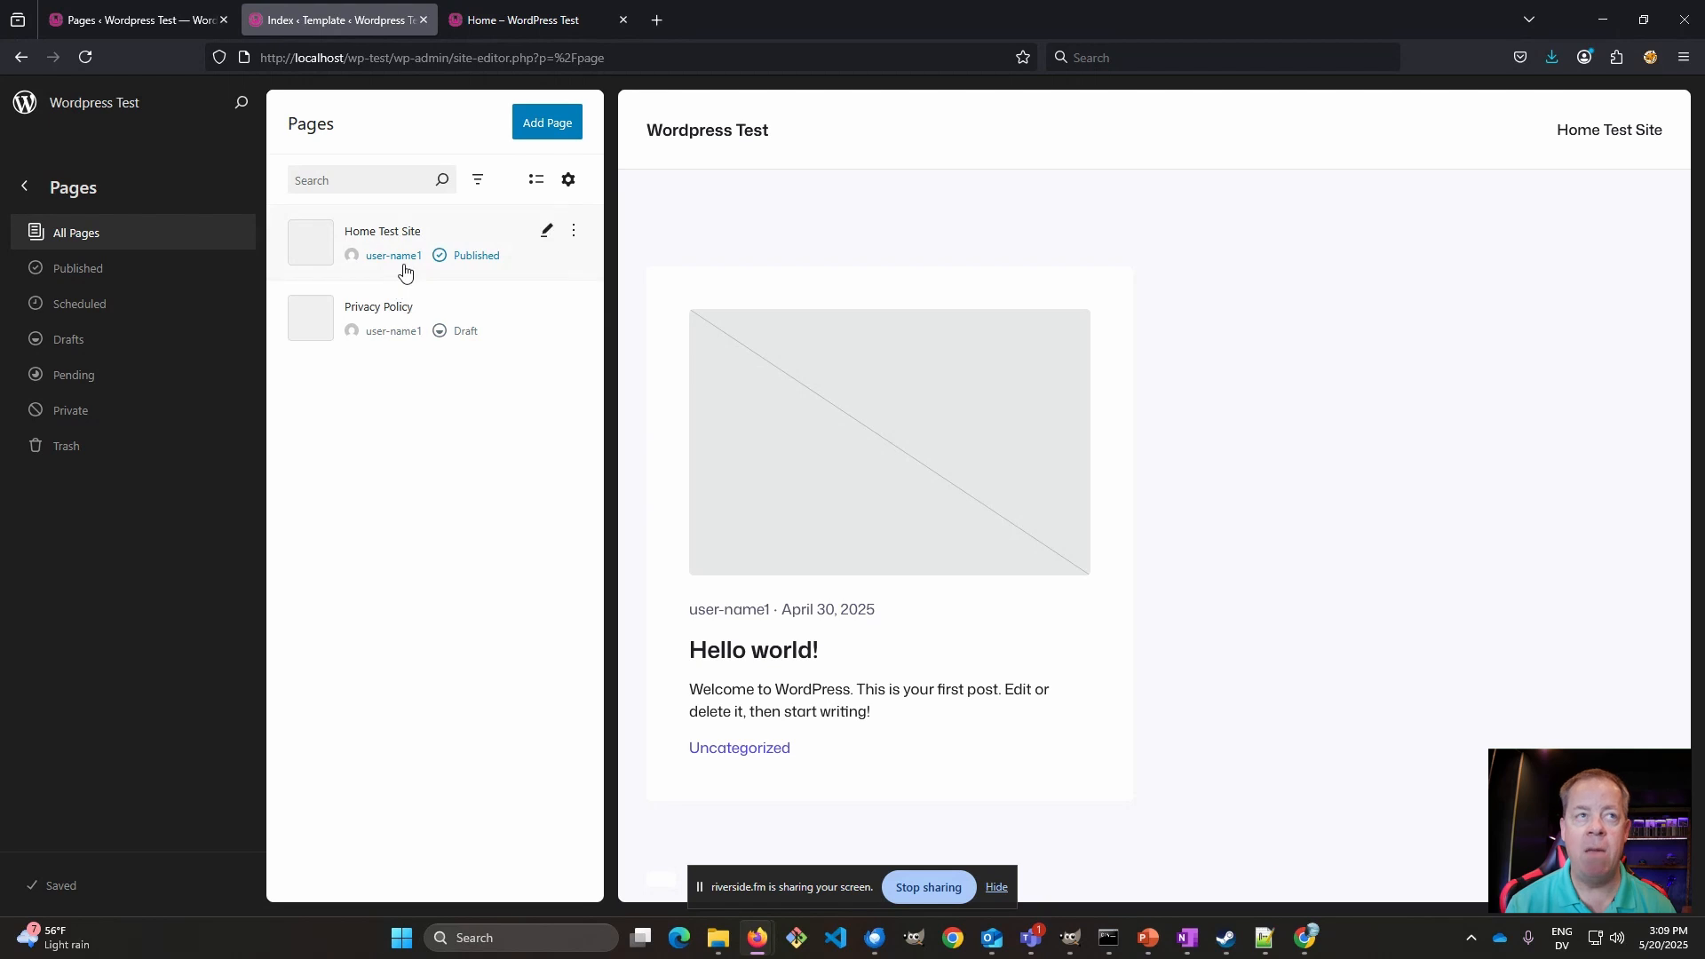
pyautogui.click(546, 235)
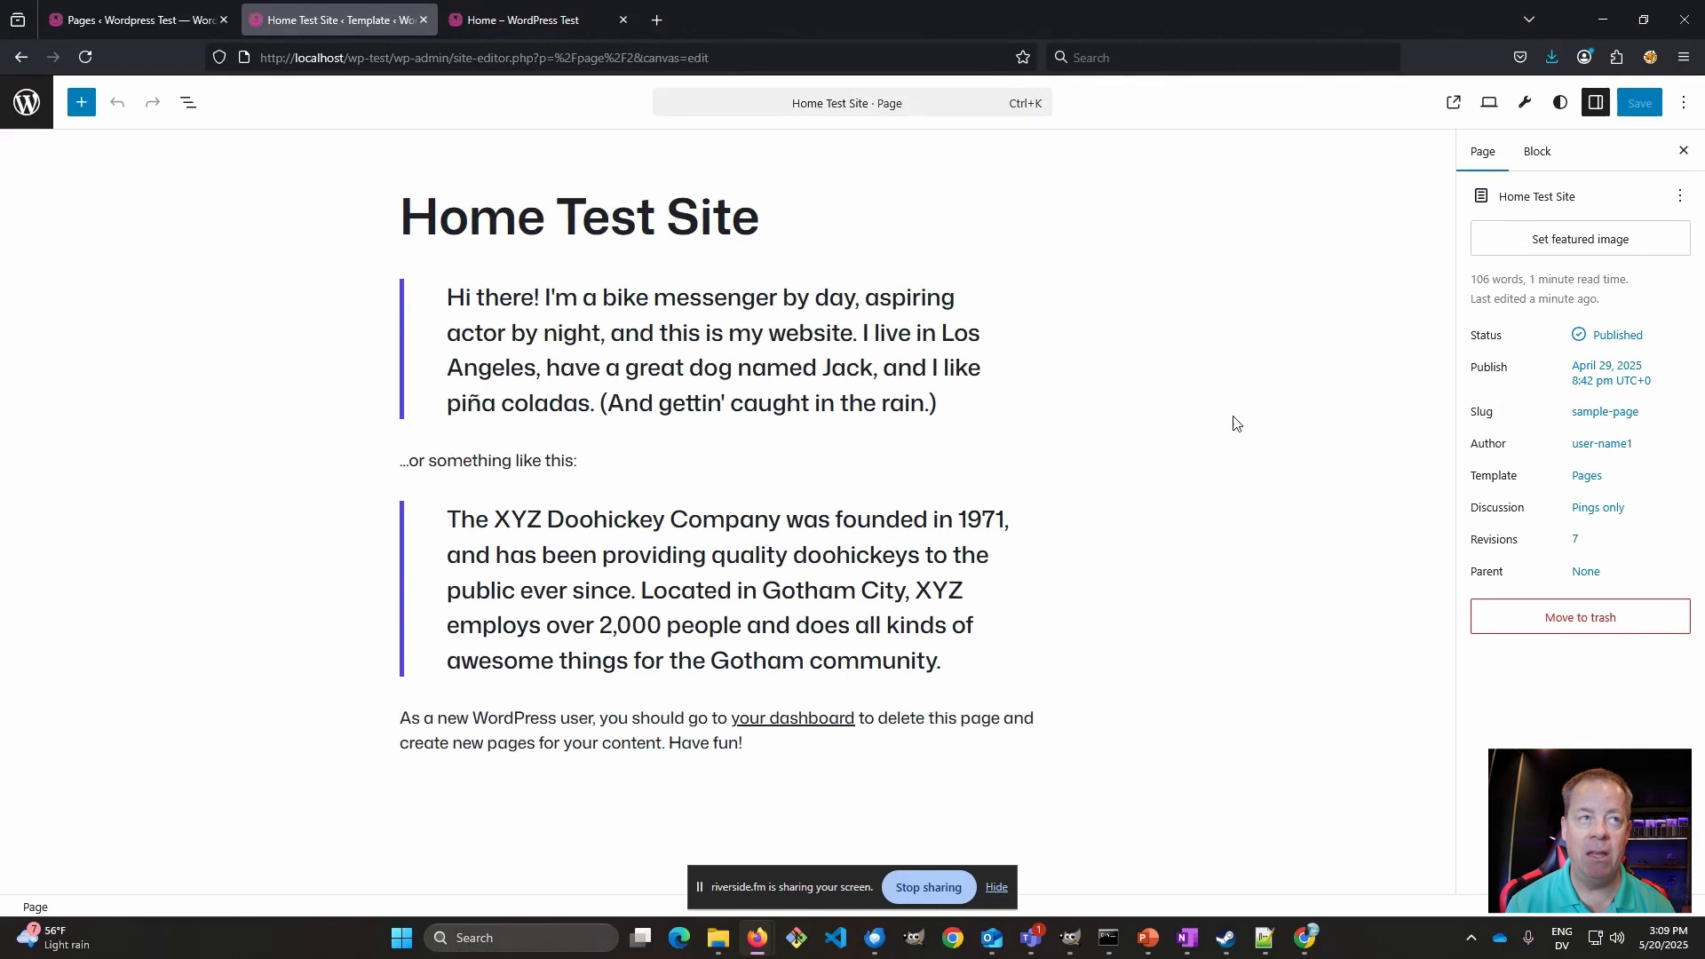
pyautogui.click(186, 105)
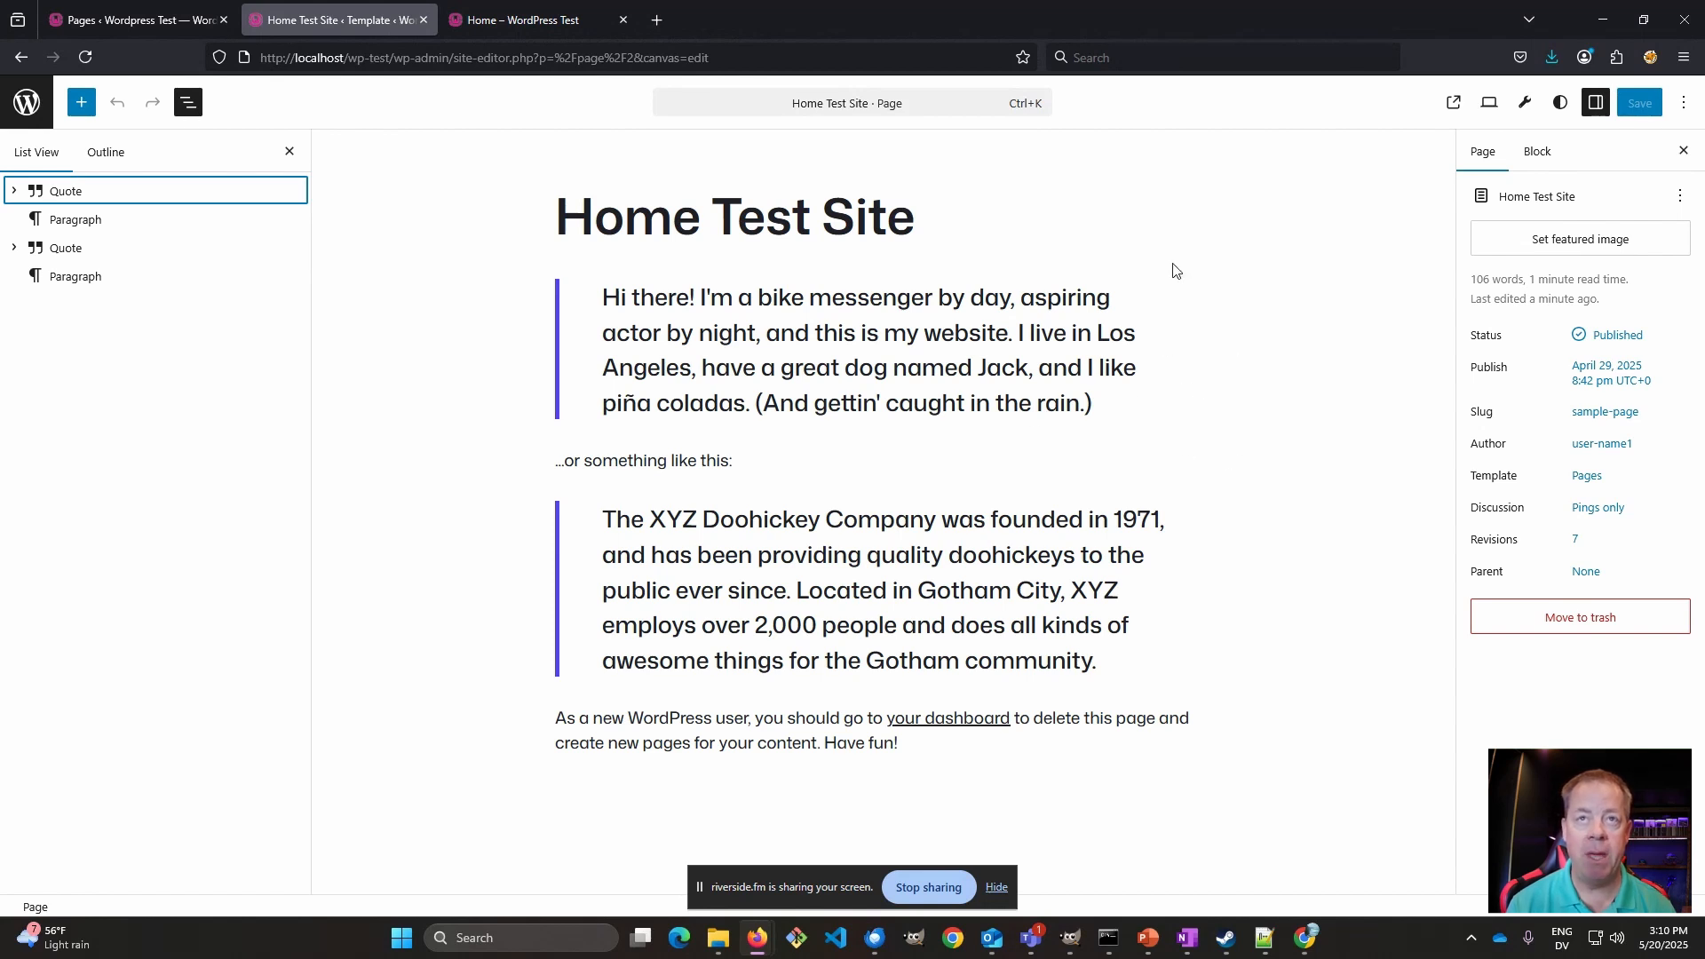
# - View the published Home Test Site page, check its layout in a narrow browser window, and maximize the window again
pyautogui.click(1452, 103)
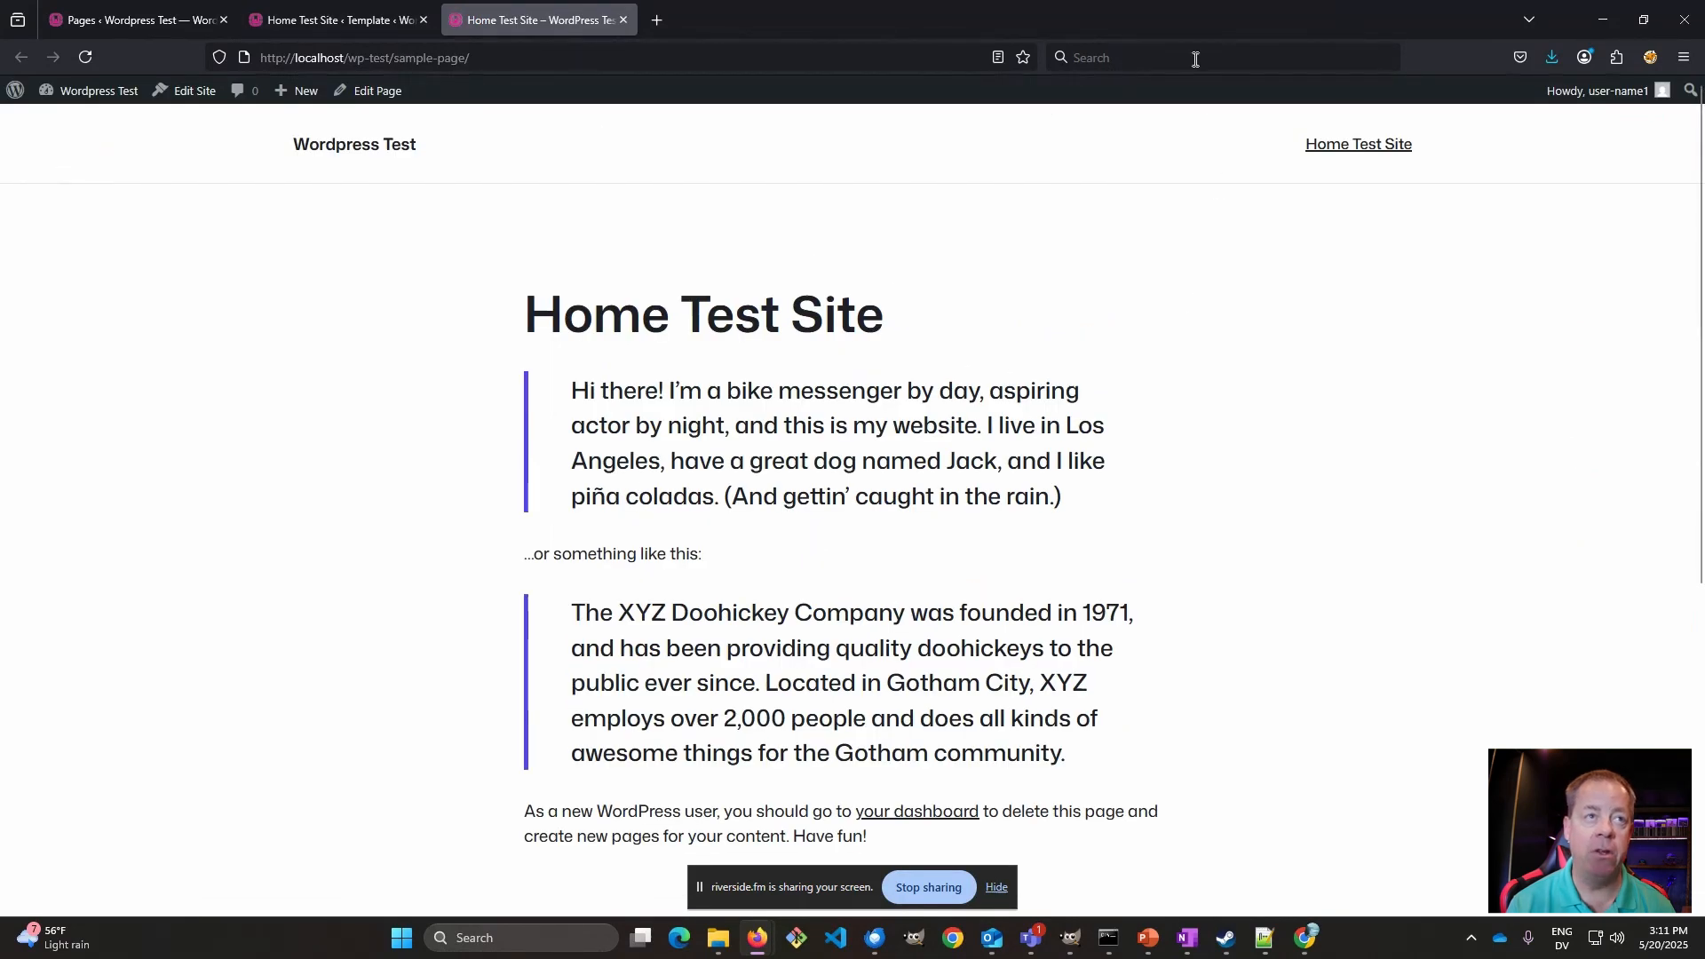
pyautogui.doubleClick(1192, 14)
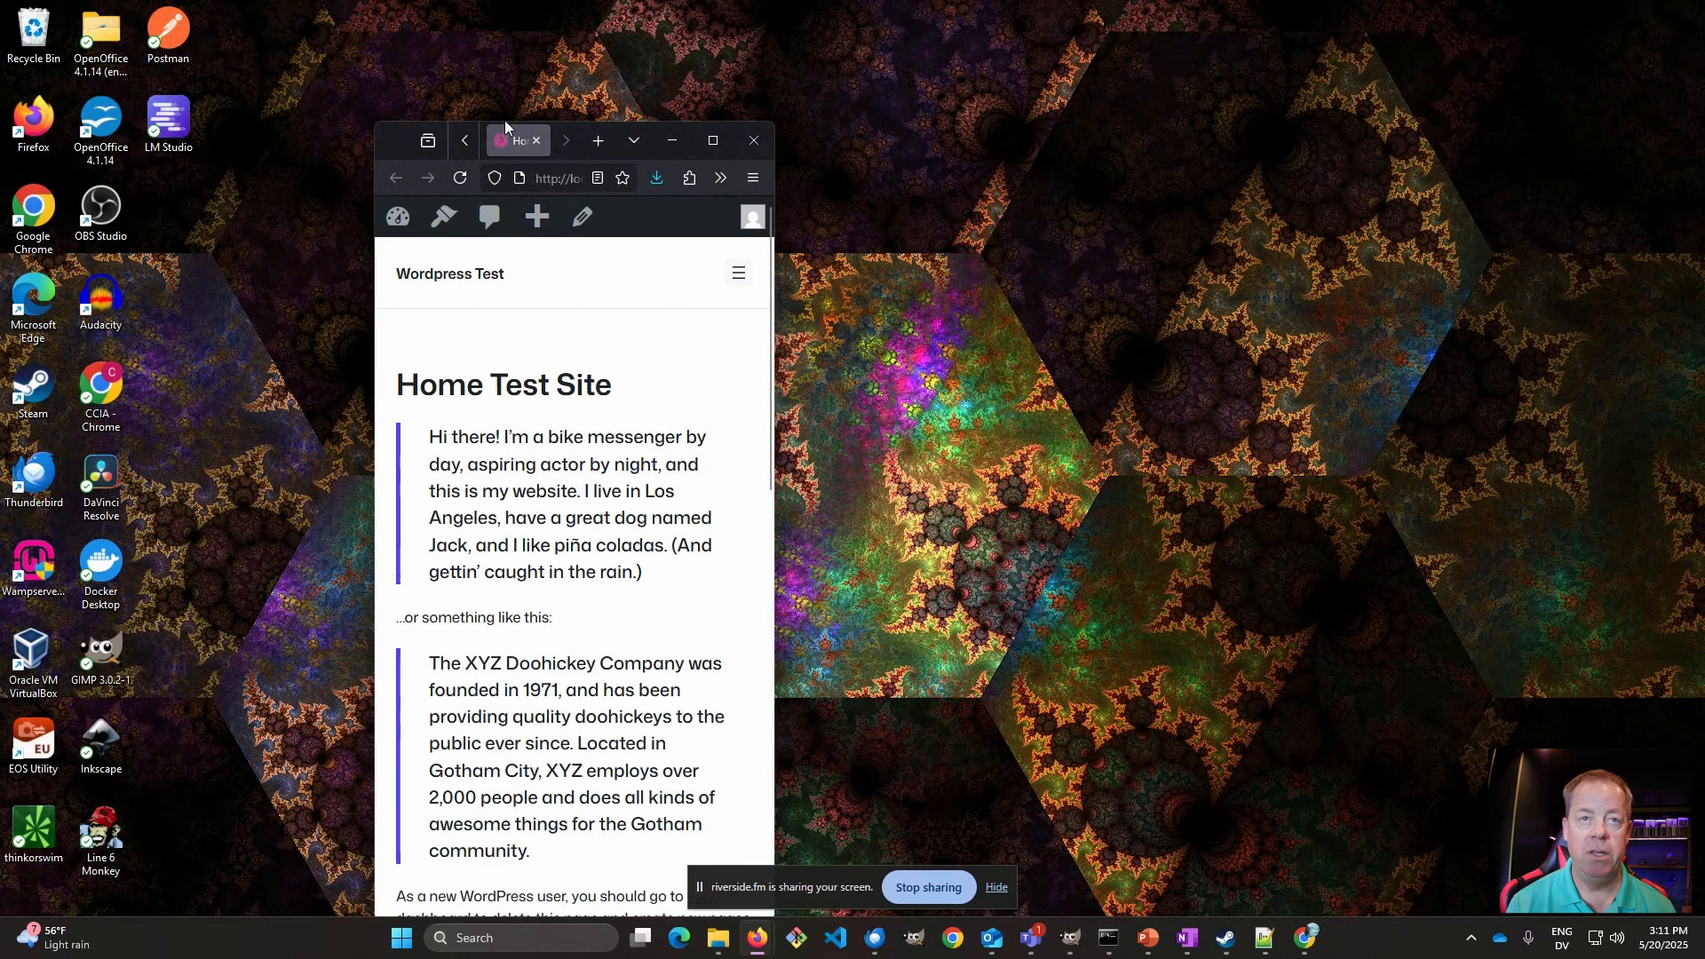
pyautogui.moveTo(398, 142); pyautogui.dragTo(440, 64)
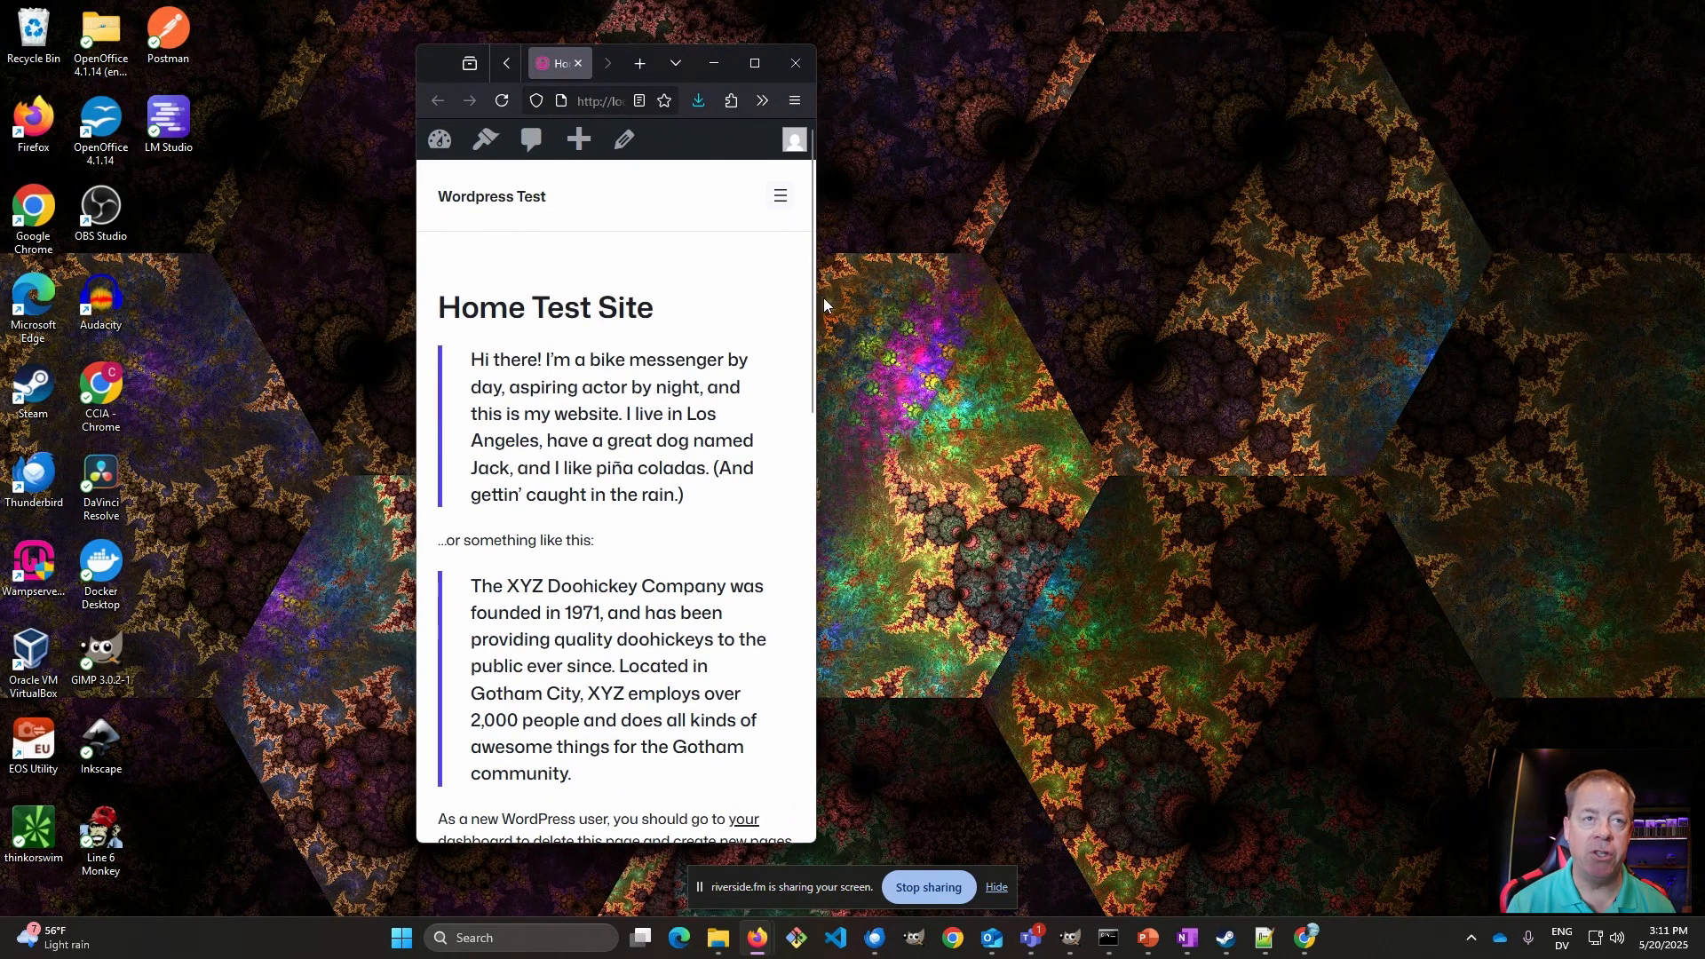
pyautogui.moveTo(818, 302); pyautogui.dragTo(816, 341)
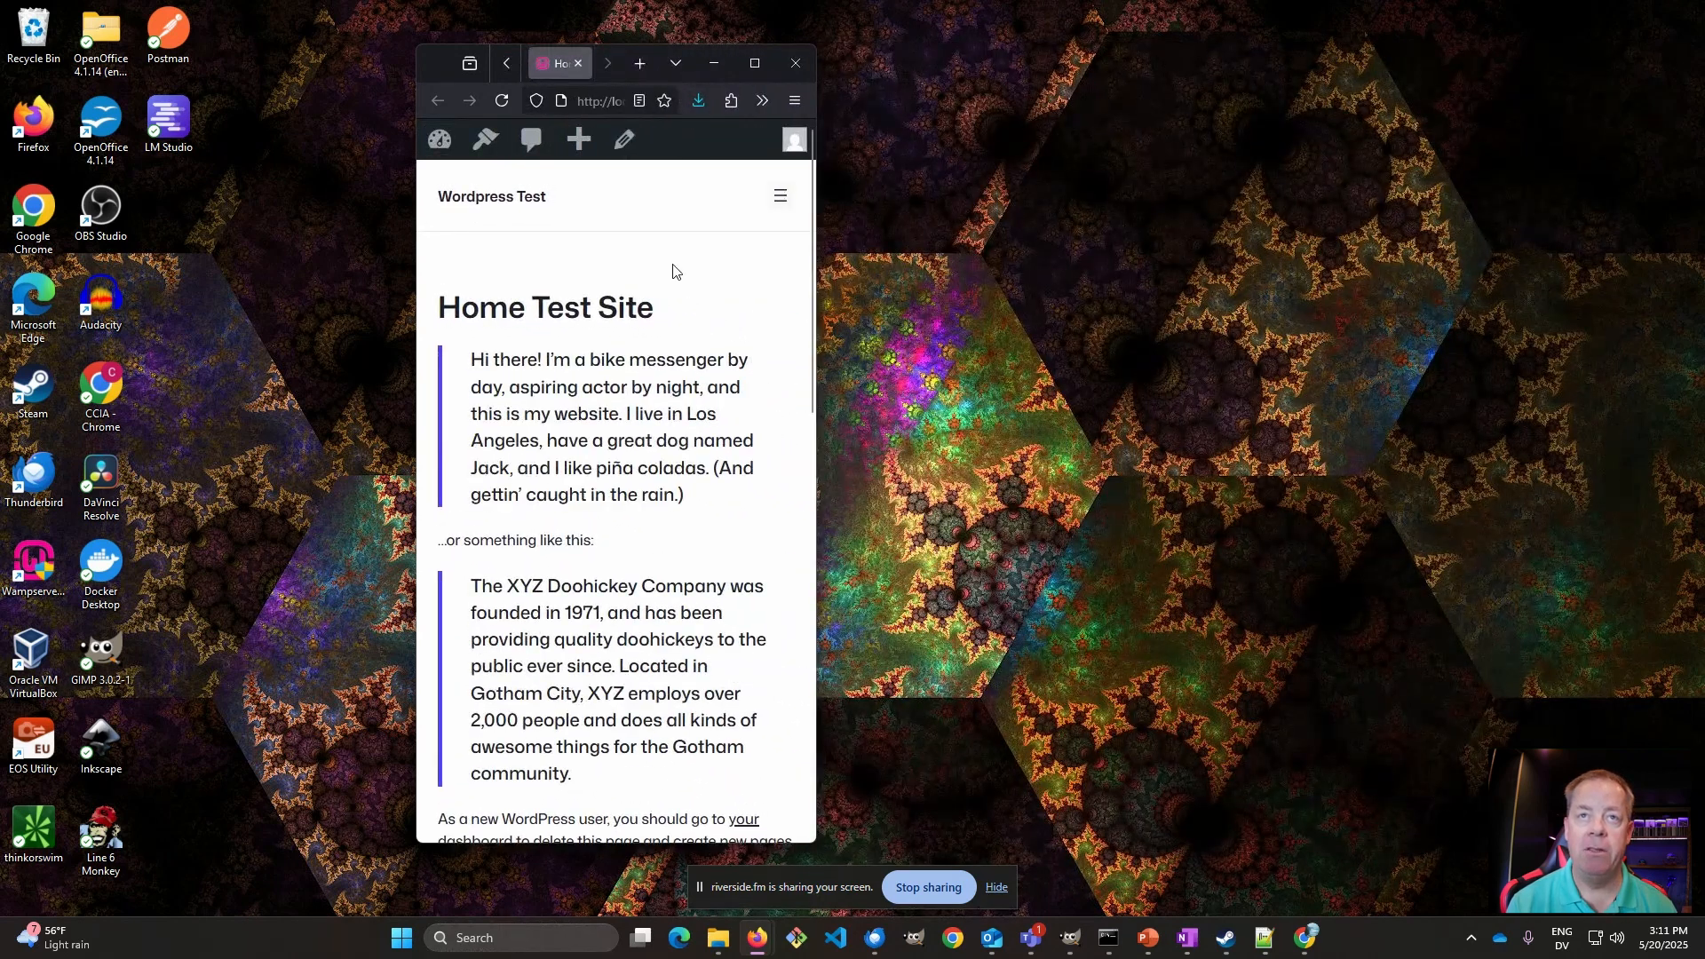
pyautogui.click(754, 64)
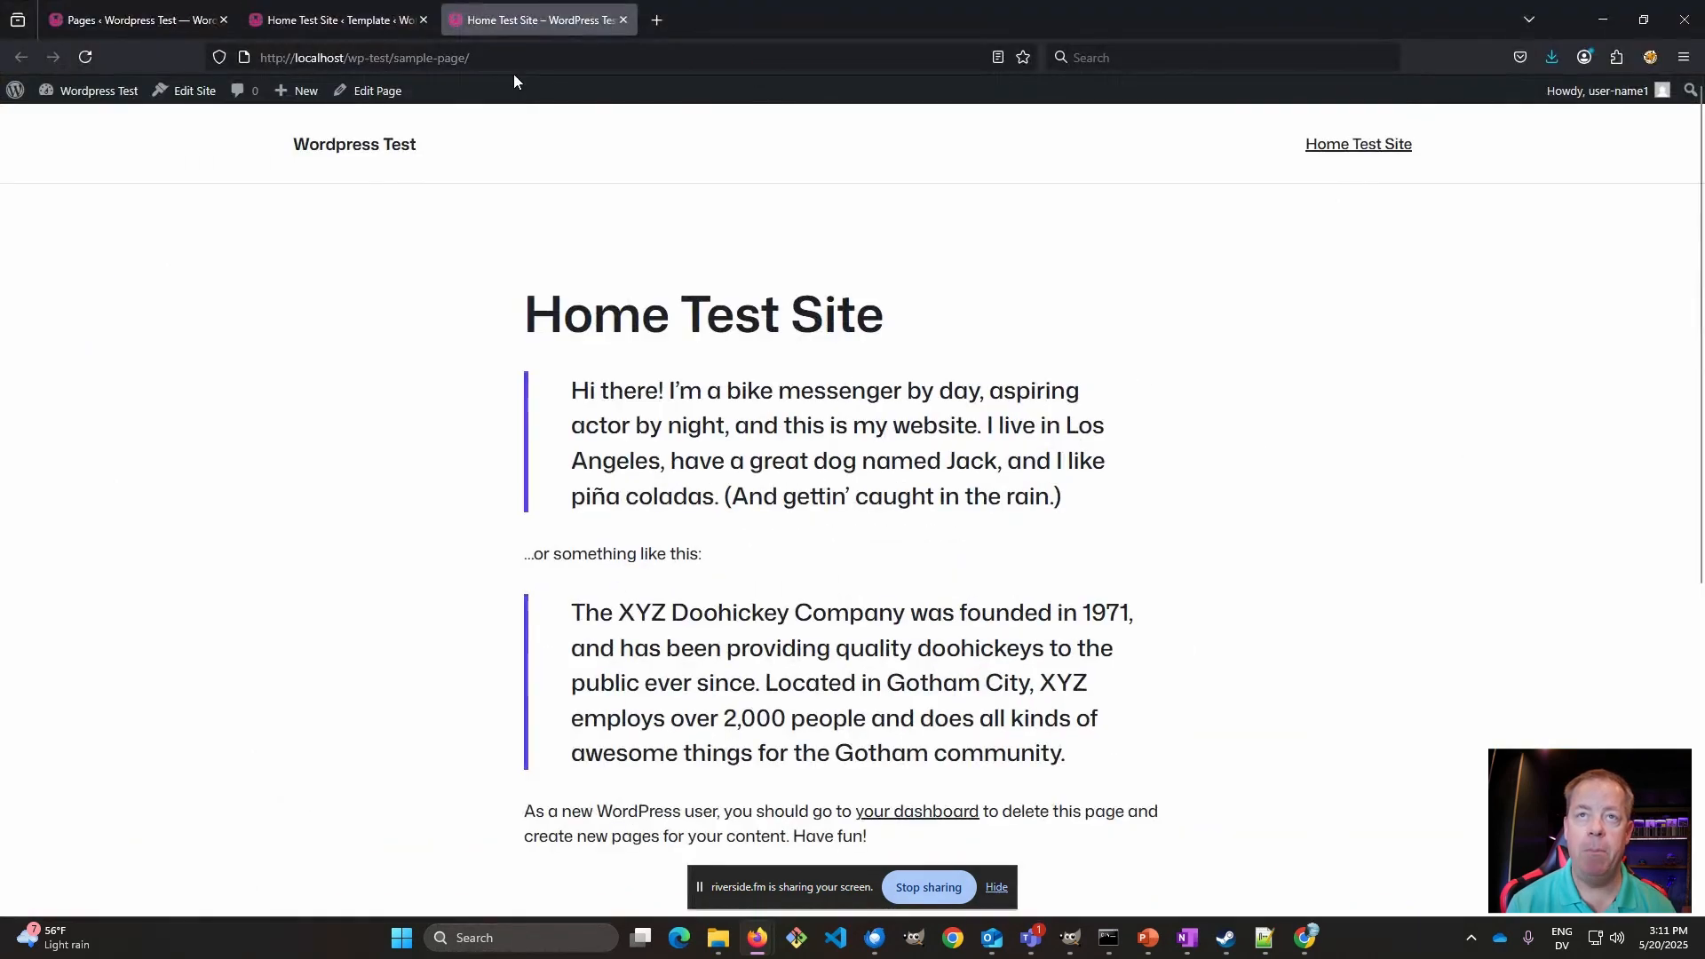
# - Return to the page in the site editor and check its desktop, tablet and mobile preview options without changing them
pyautogui.click(344, 18)
pyautogui.click(1328, 156)
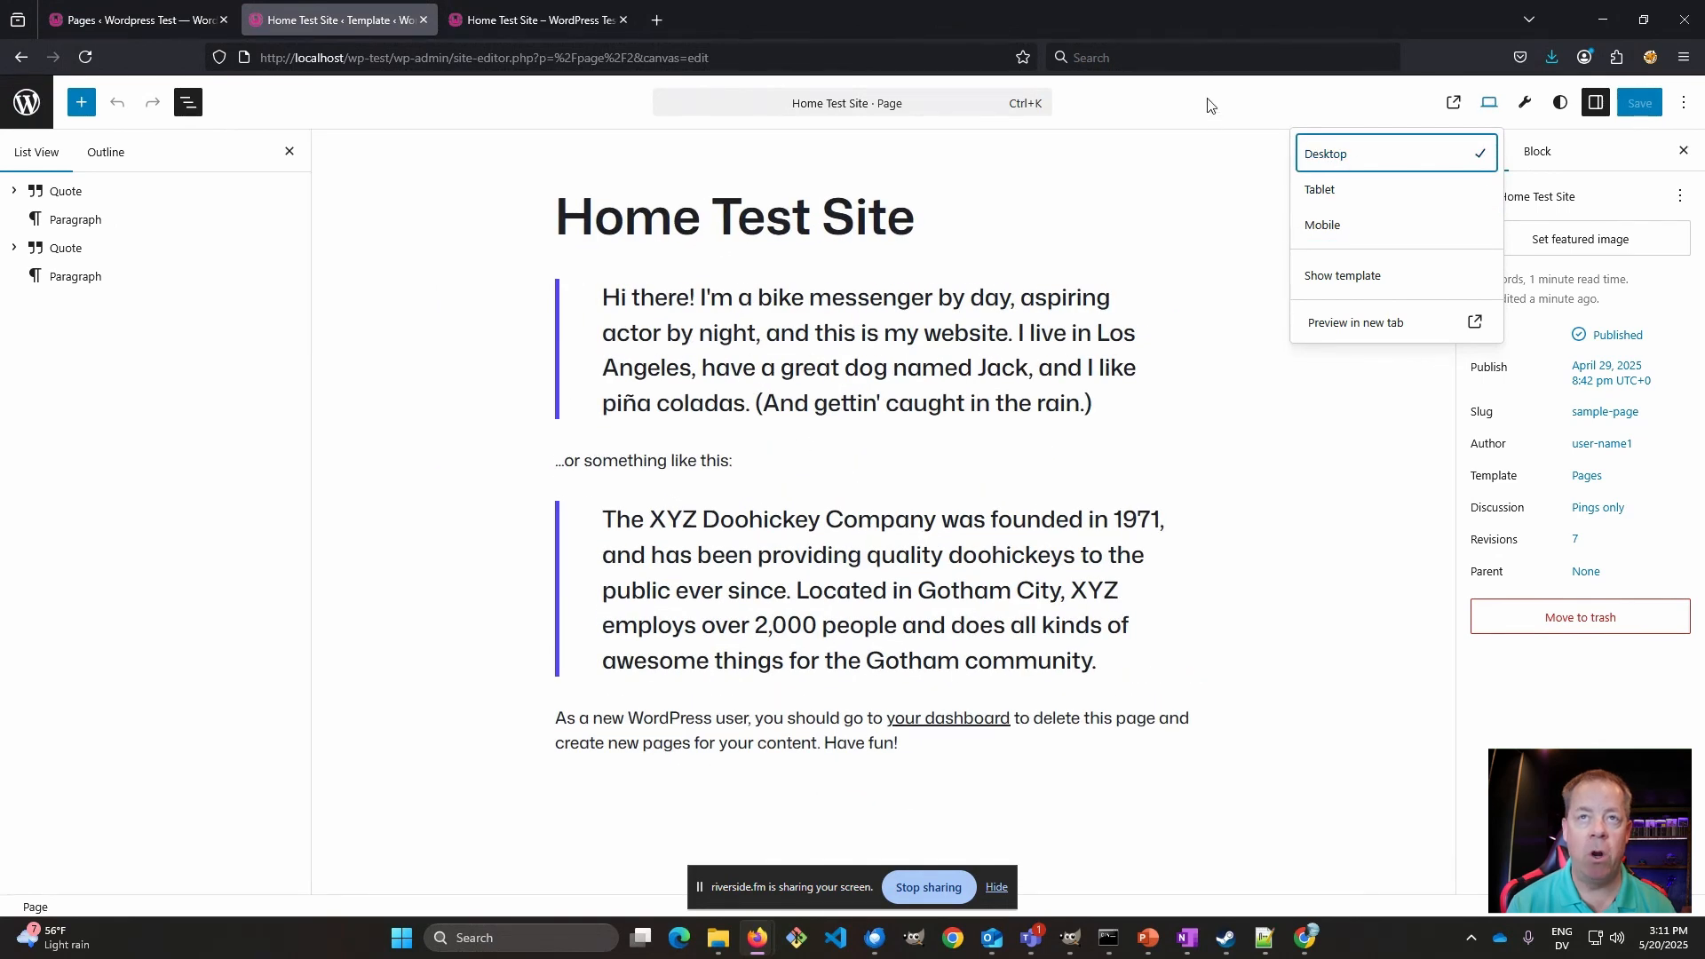
pyautogui.click(1300, 112)
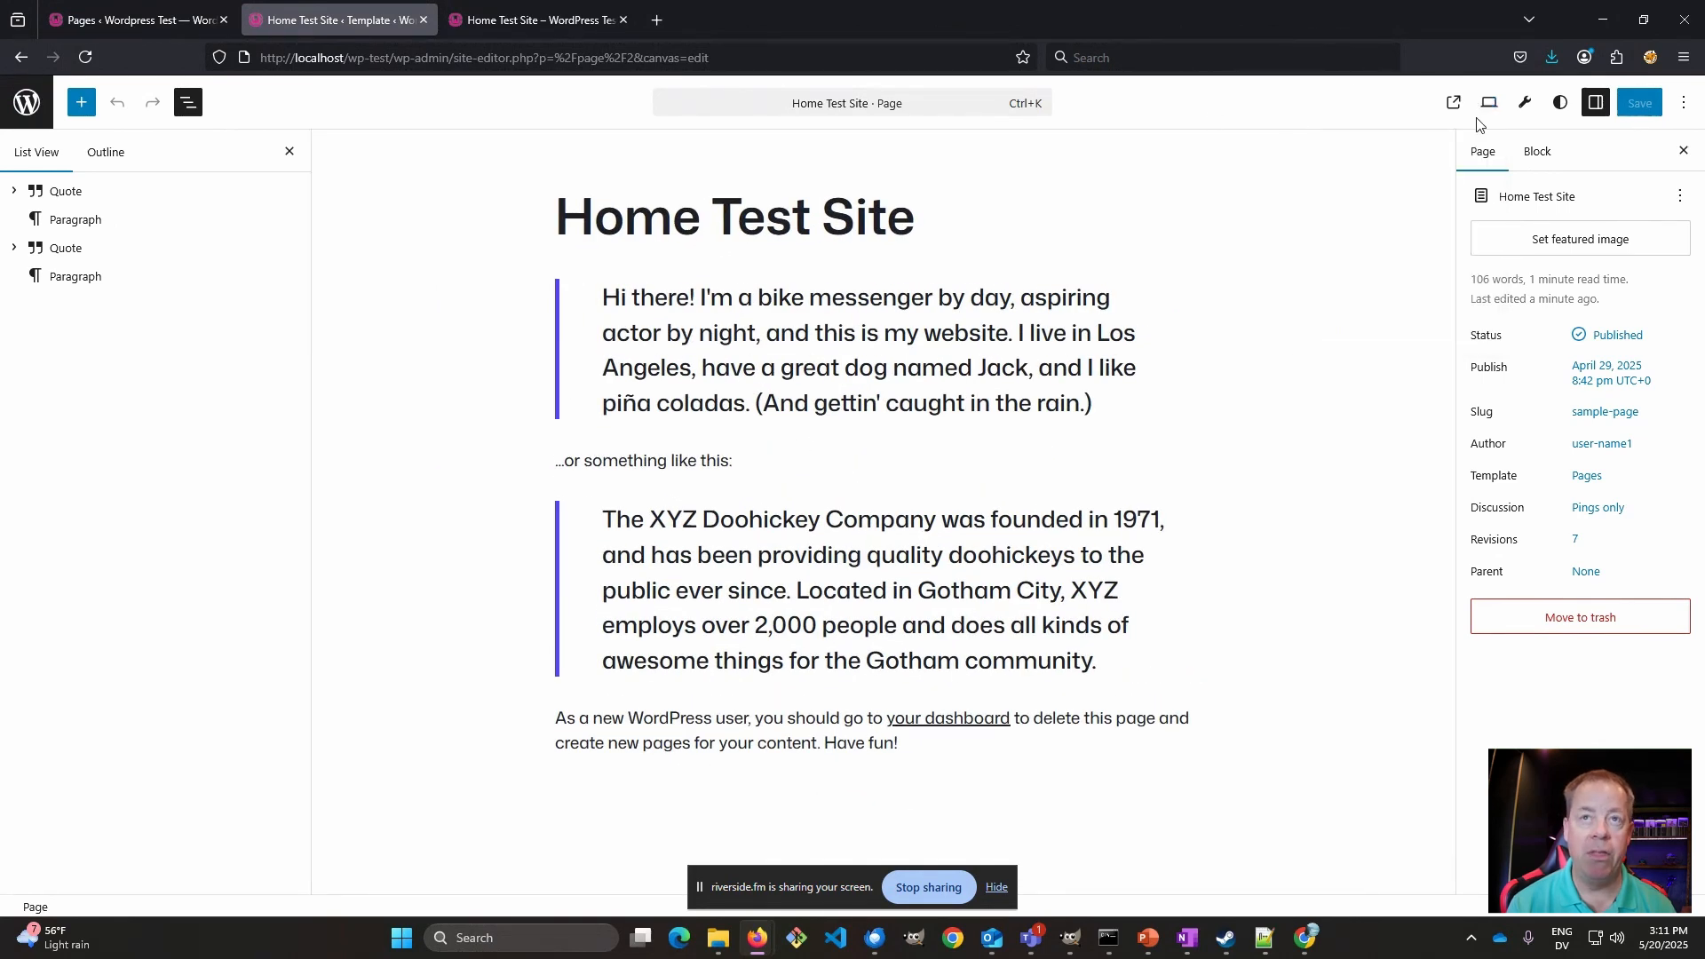
# - Review the Create Block Theme tools, including the options to clone the theme or create a child theme
pyautogui.click(1525, 110)
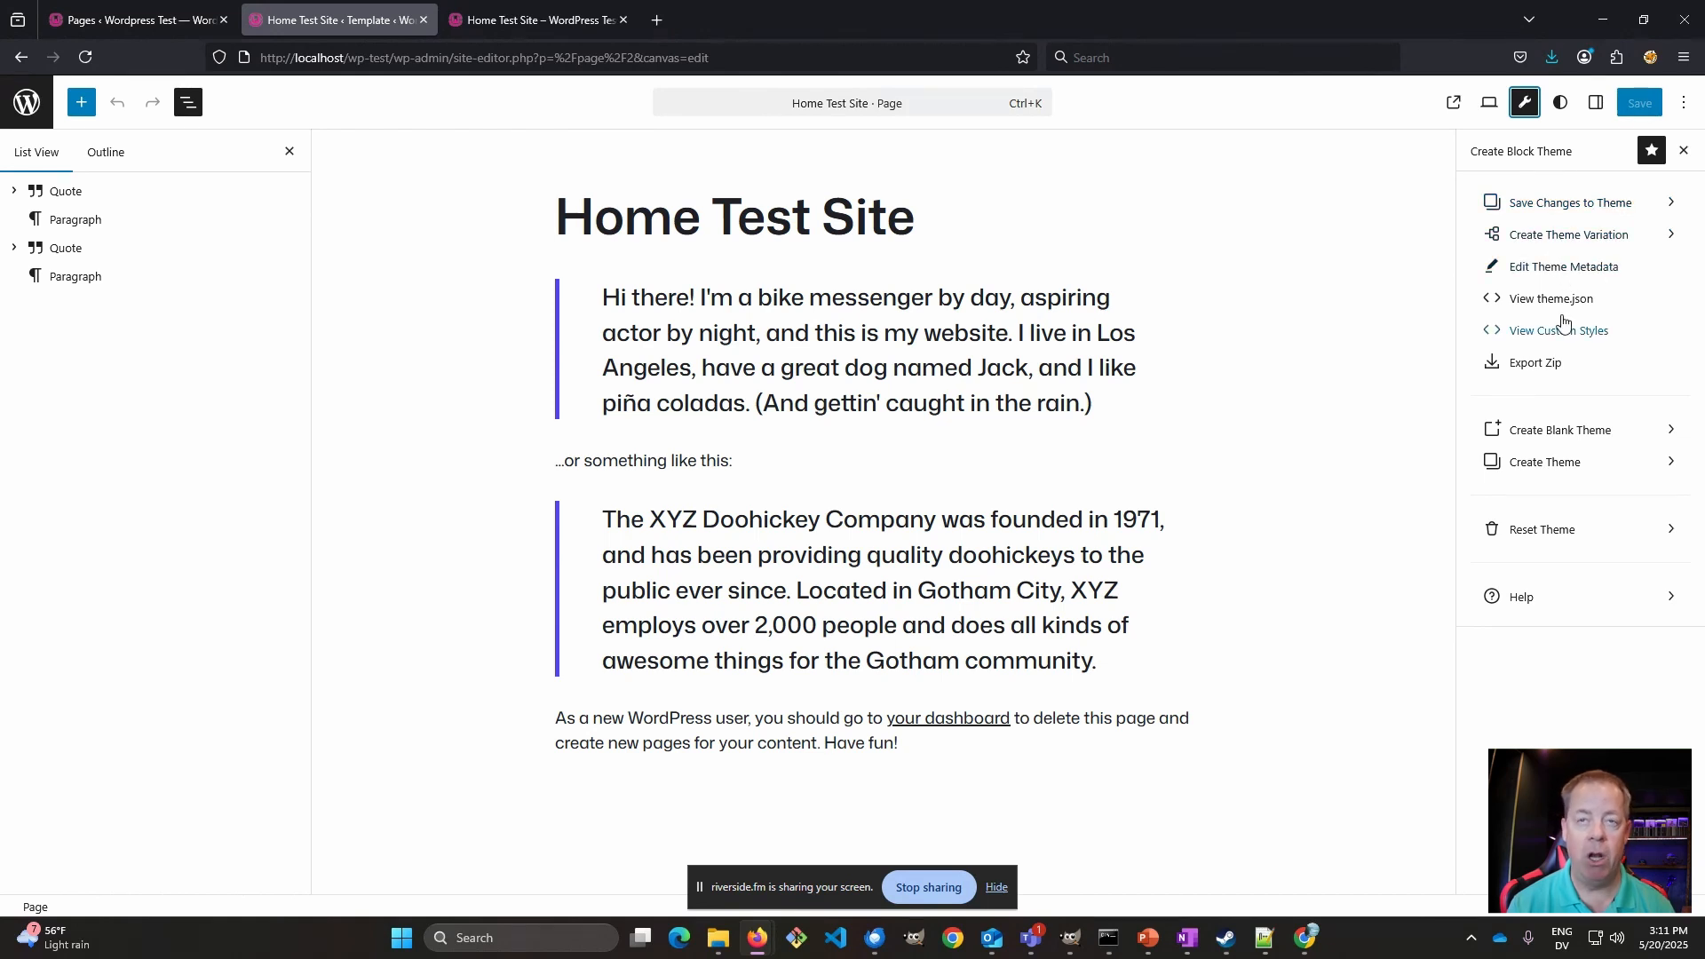
pyautogui.click(1570, 469)
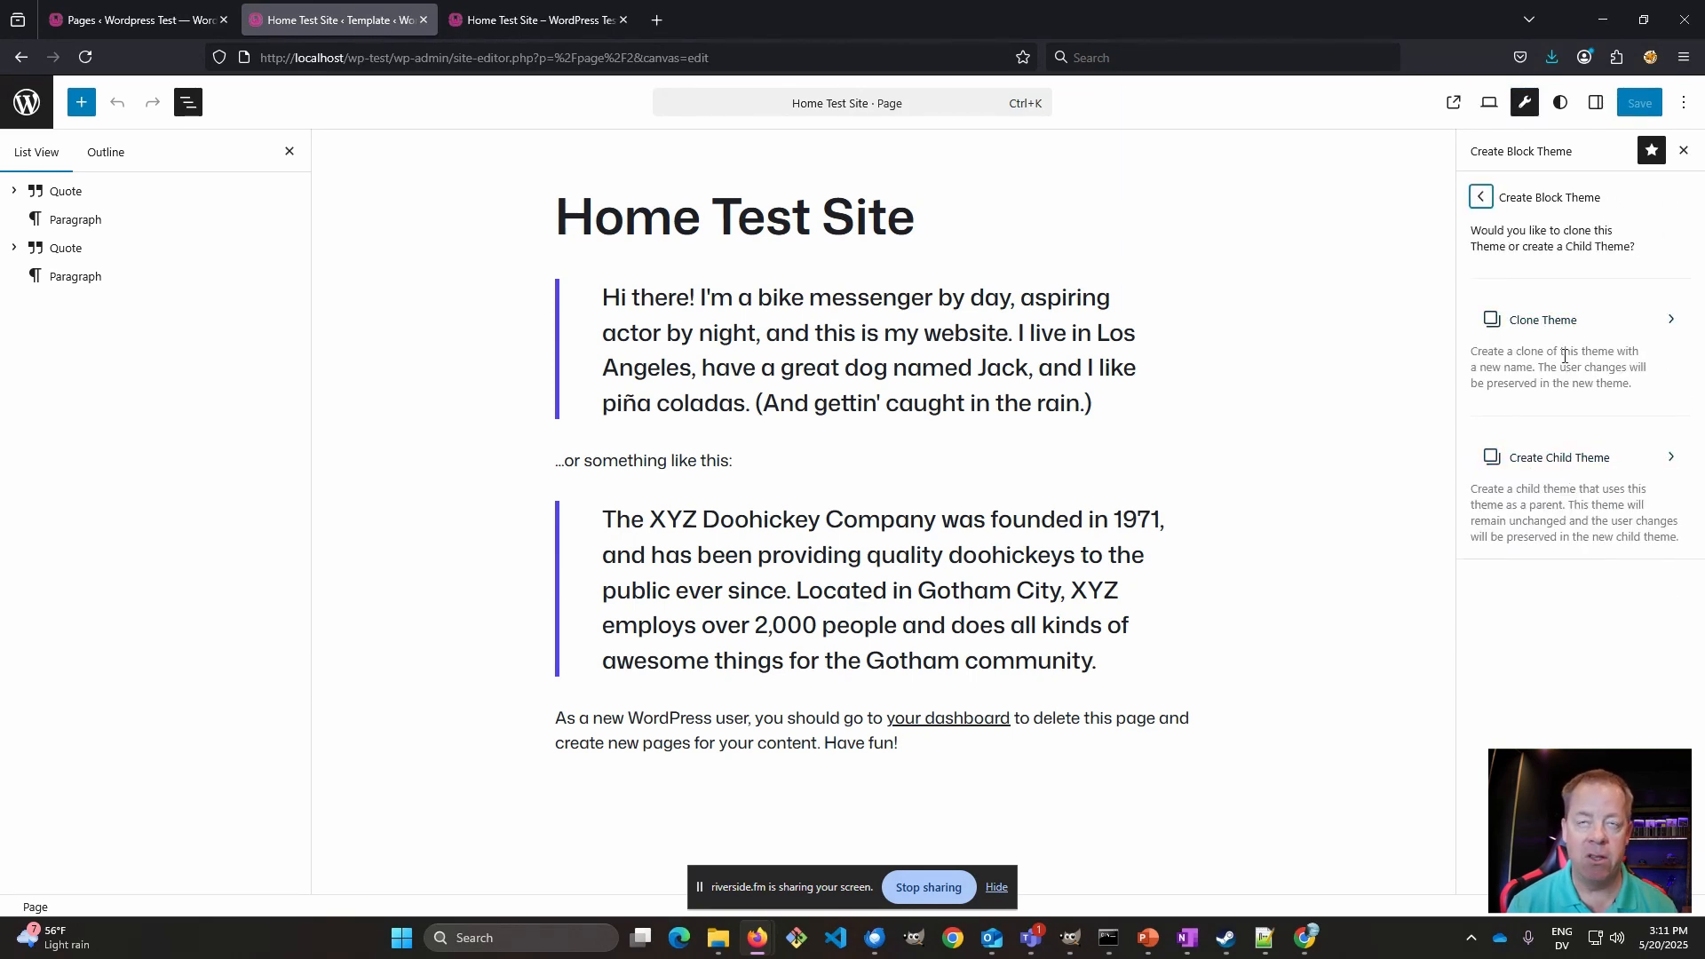
pyautogui.click(1481, 201)
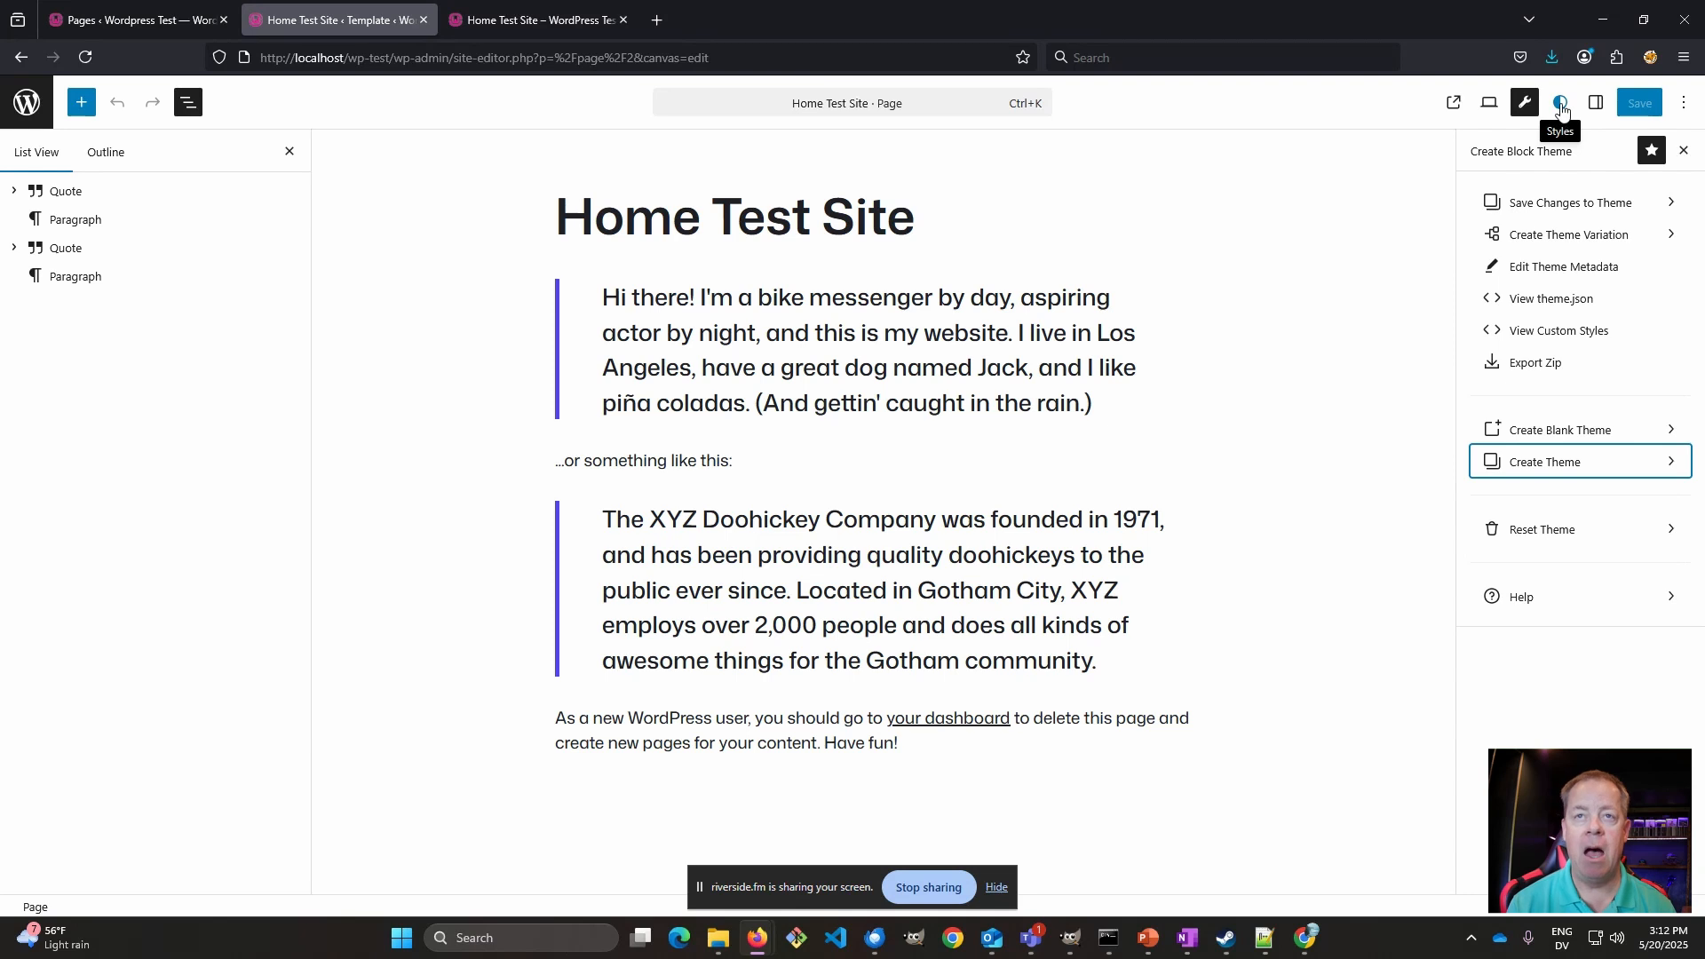
# - Open the site styles, dismiss the Microsoft sign-in pop-up and browse the available style variations
pyautogui.click(1562, 111)
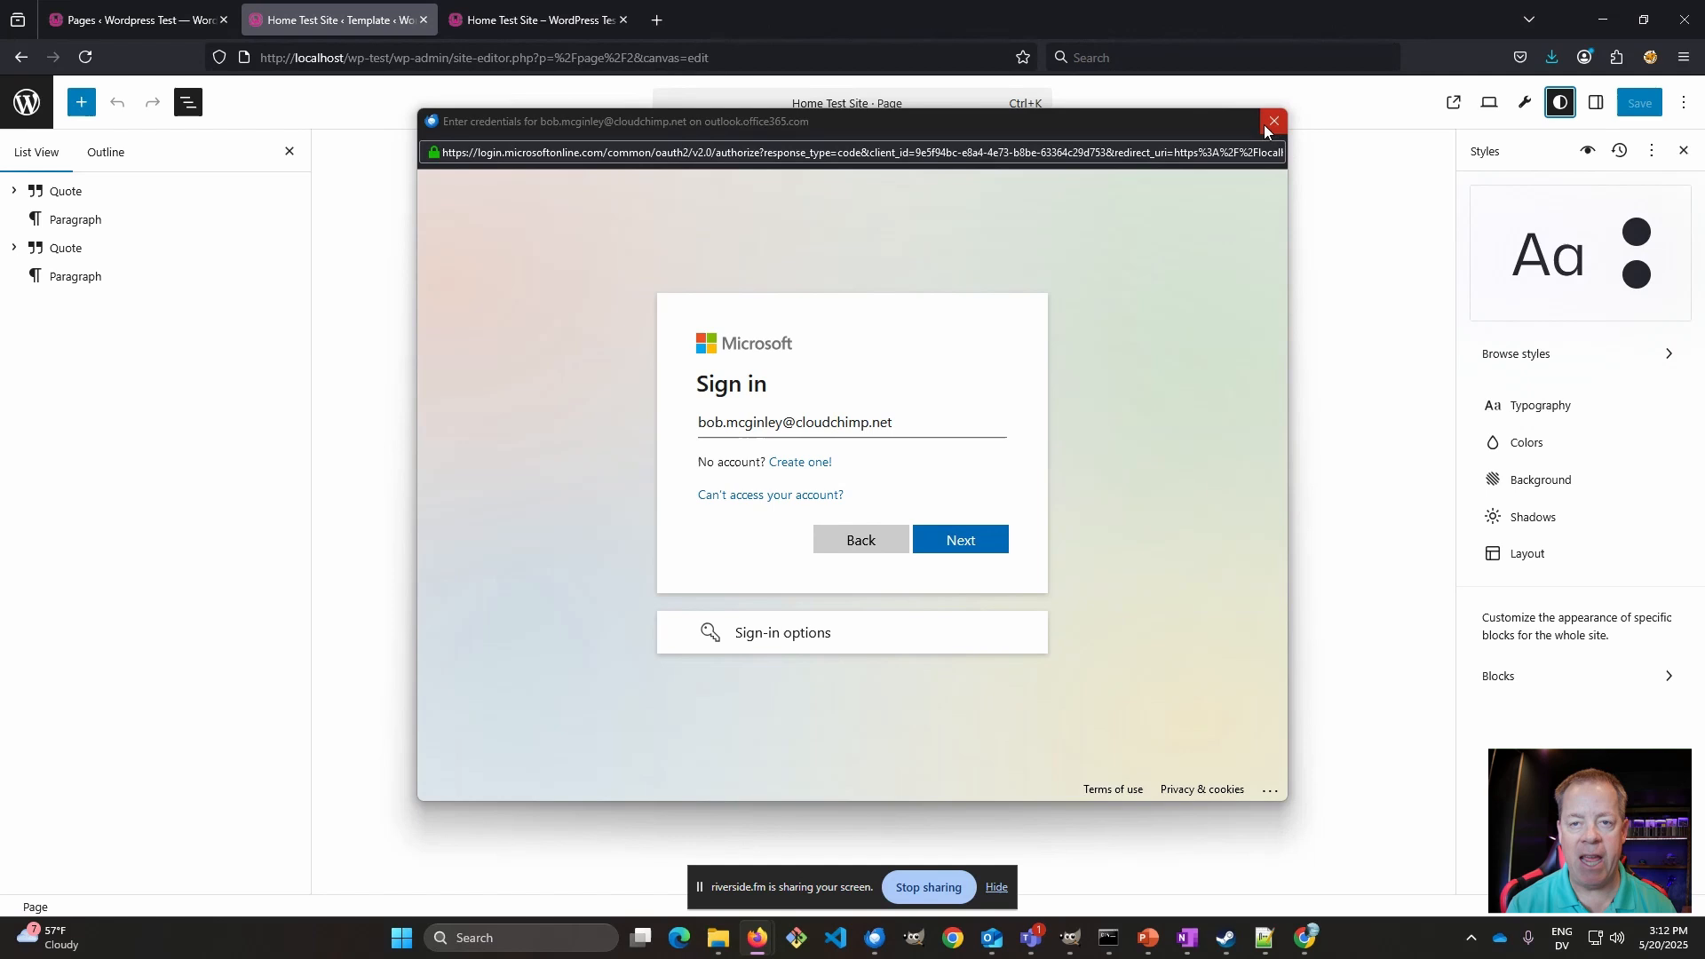
pyautogui.click(1266, 124)
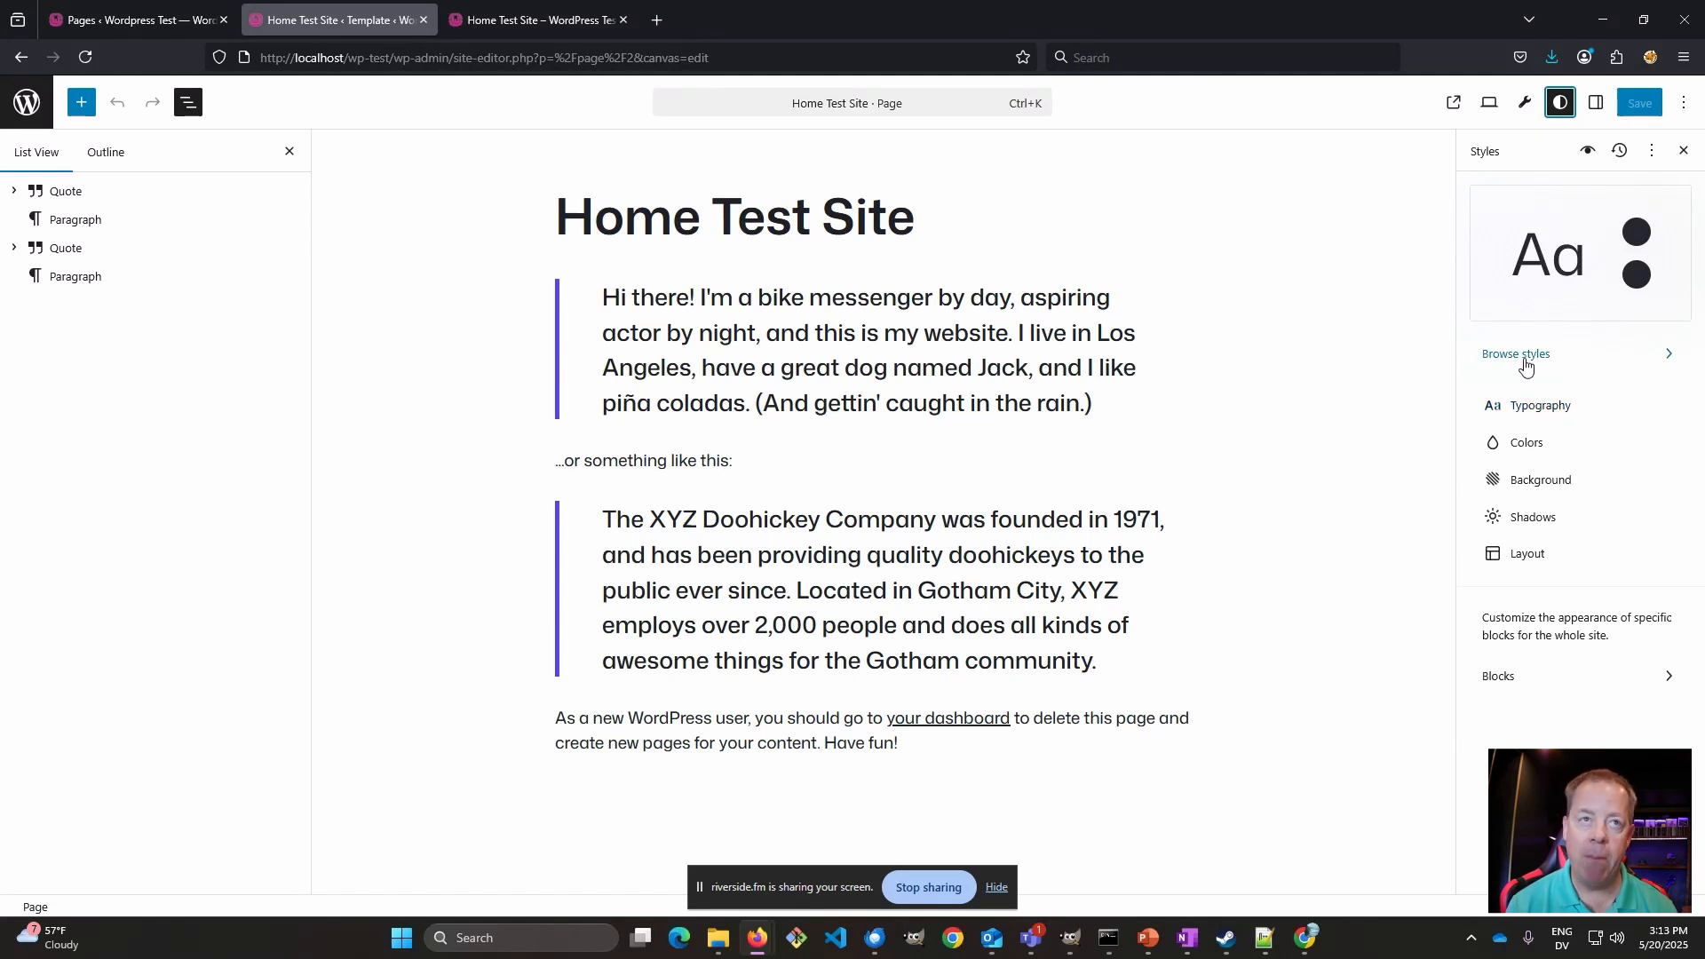
pyautogui.click(1524, 355)
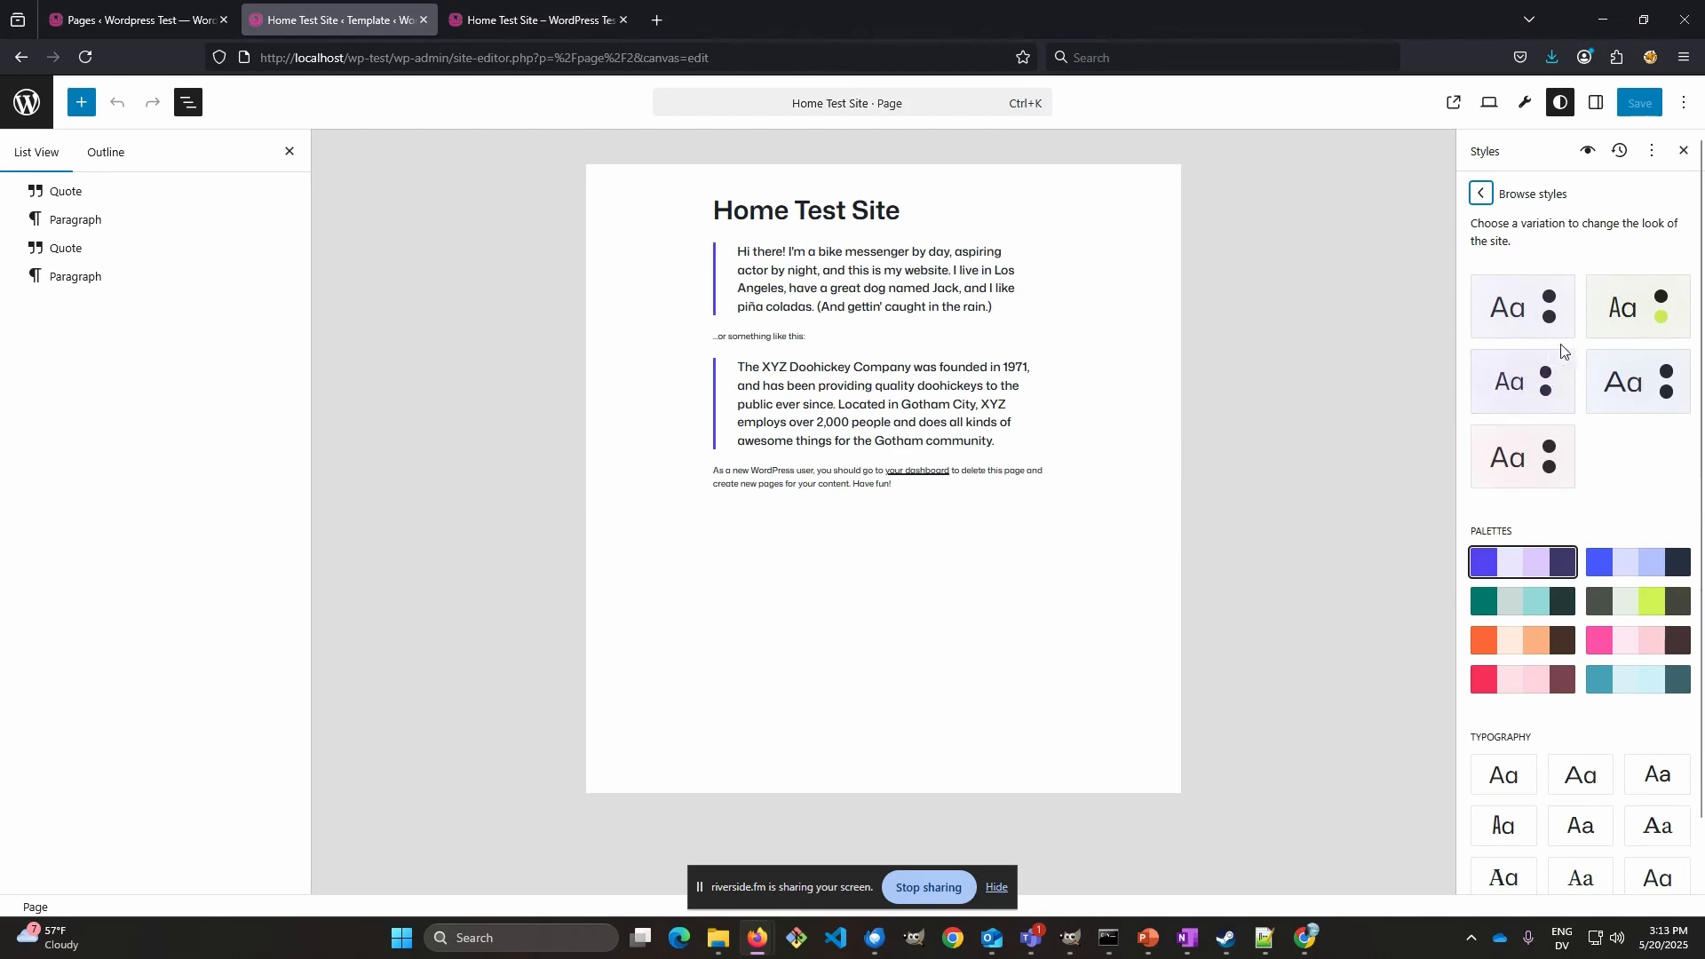
# - Try the Creator and Studio style variations and look over the color palettes and typography presets
pyautogui.click(1512, 399)
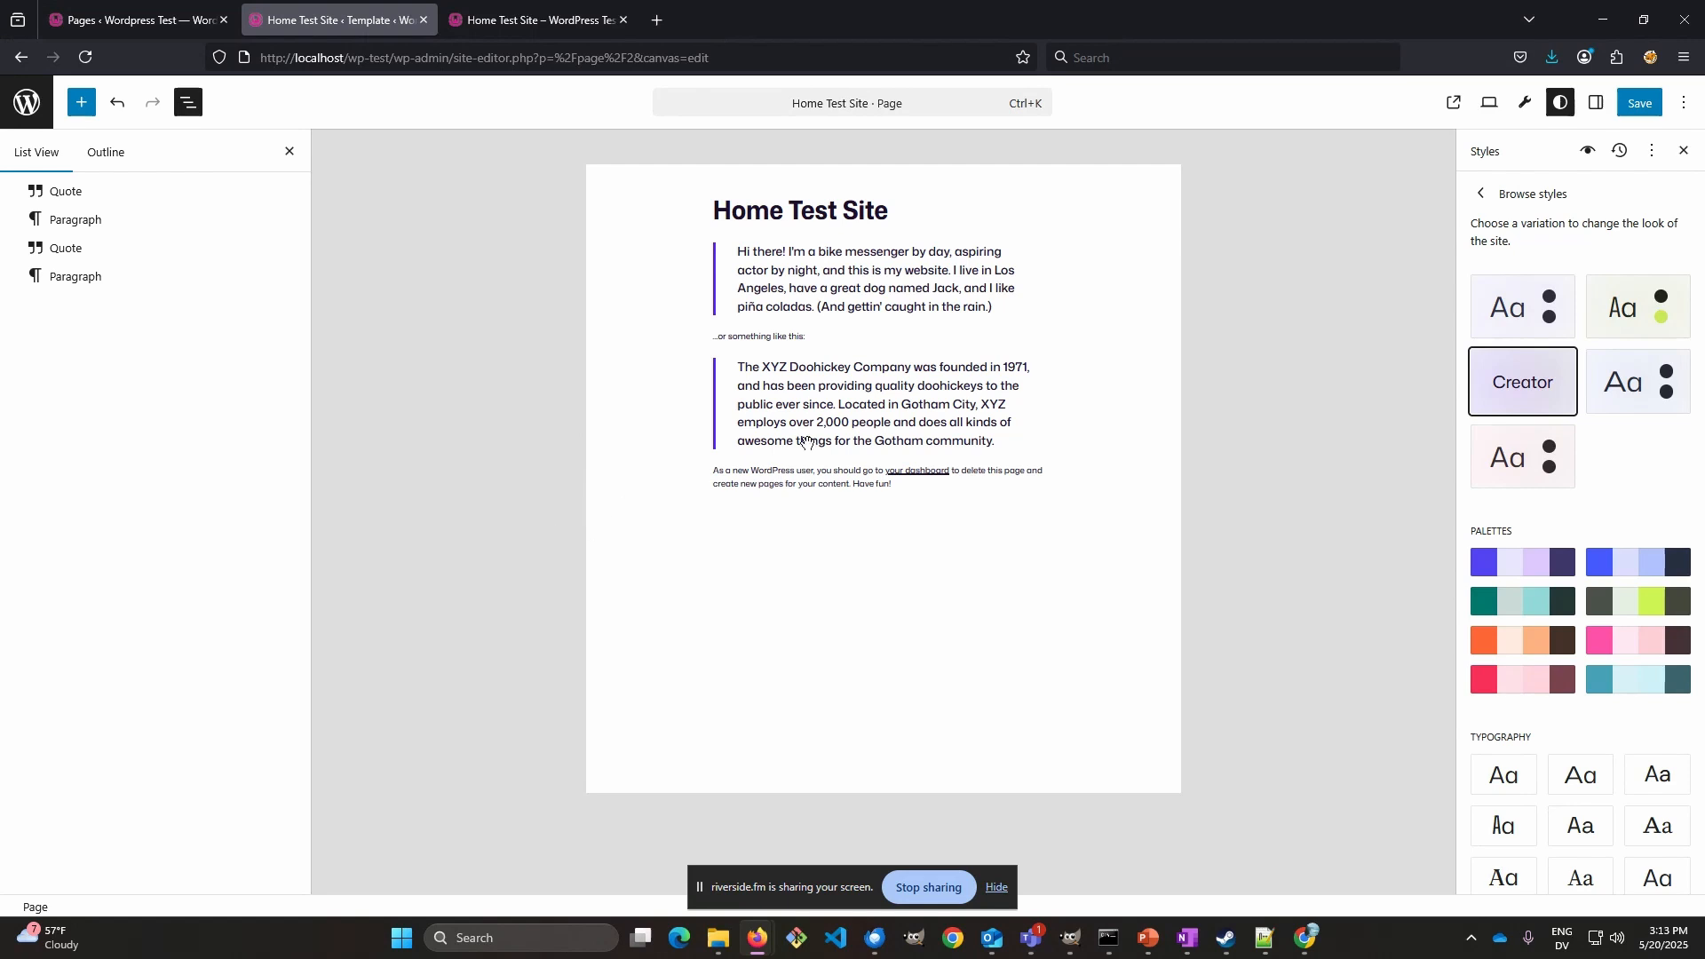
pyautogui.click(1514, 461)
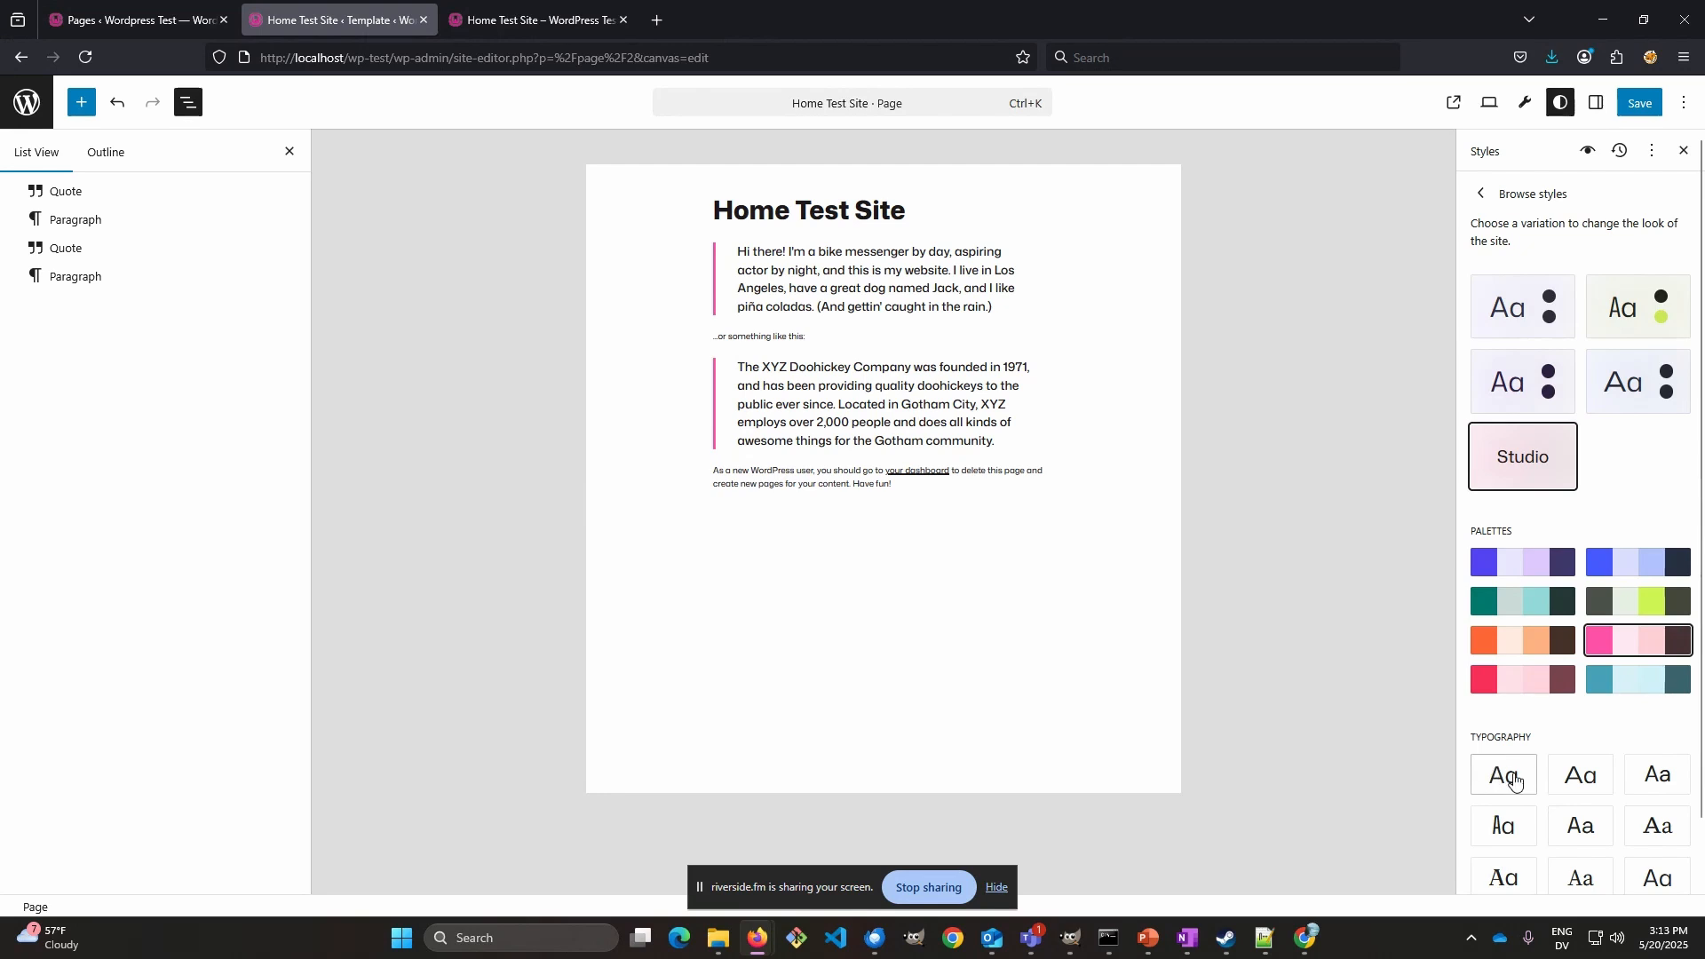
pyautogui.scroll(-1, 1507, 779)
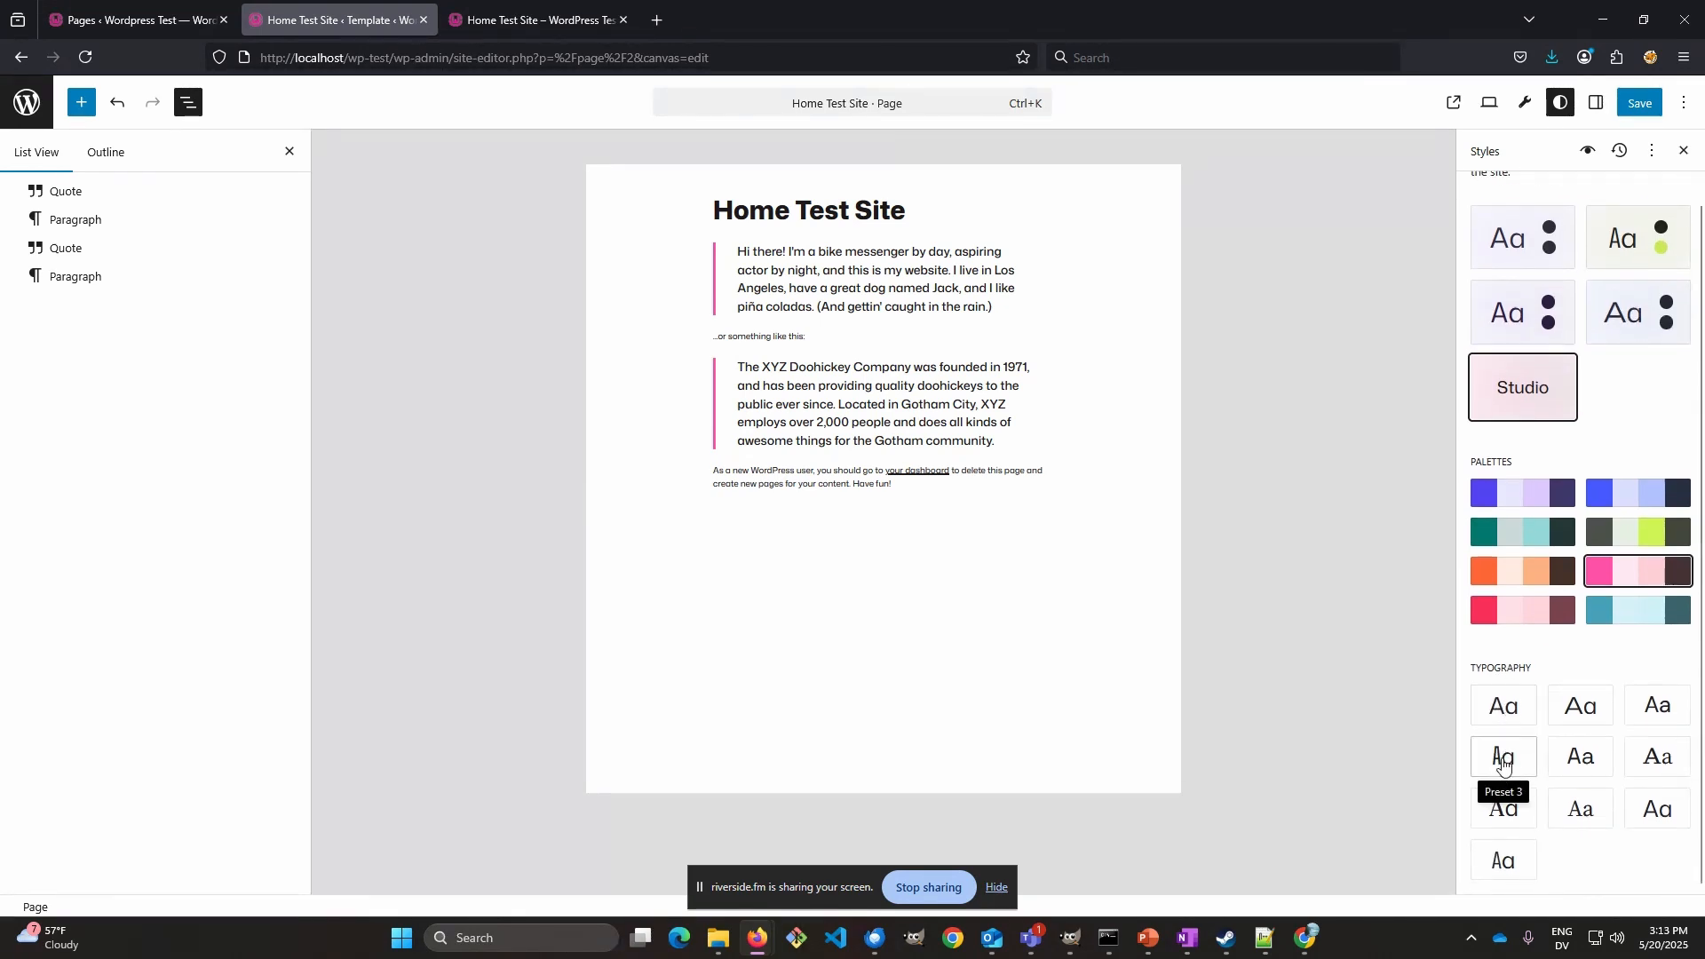
pyautogui.scroll(1, 1513, 613)
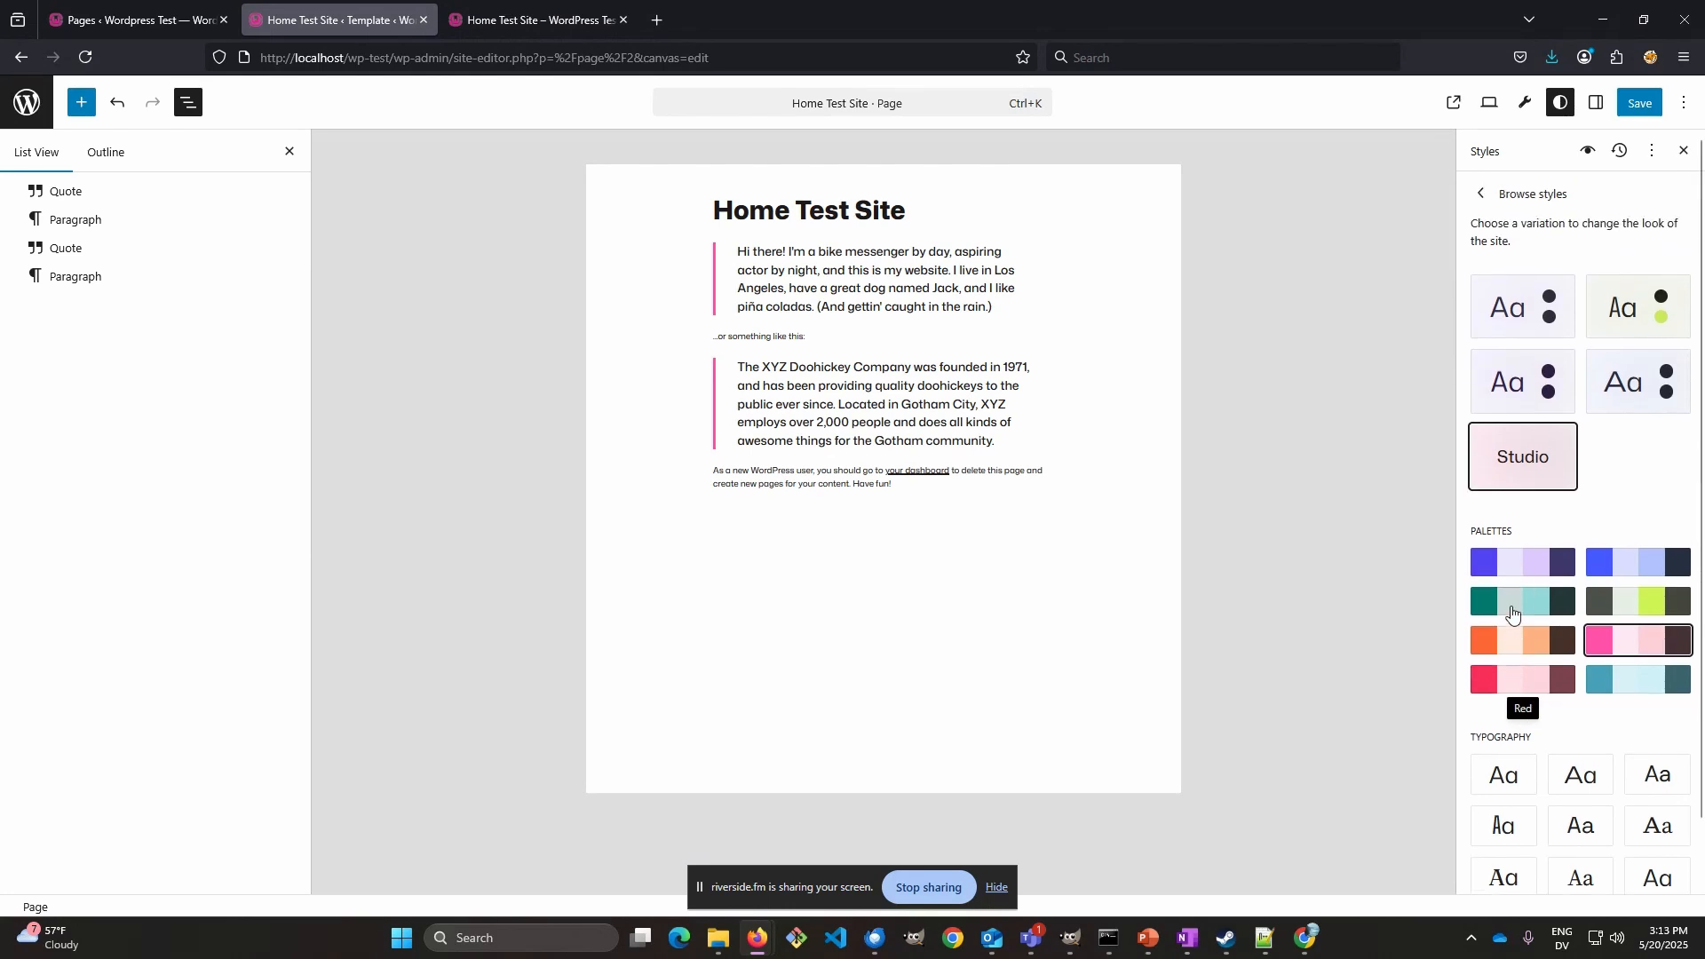
pyautogui.scroll(-1, 1629, 474)
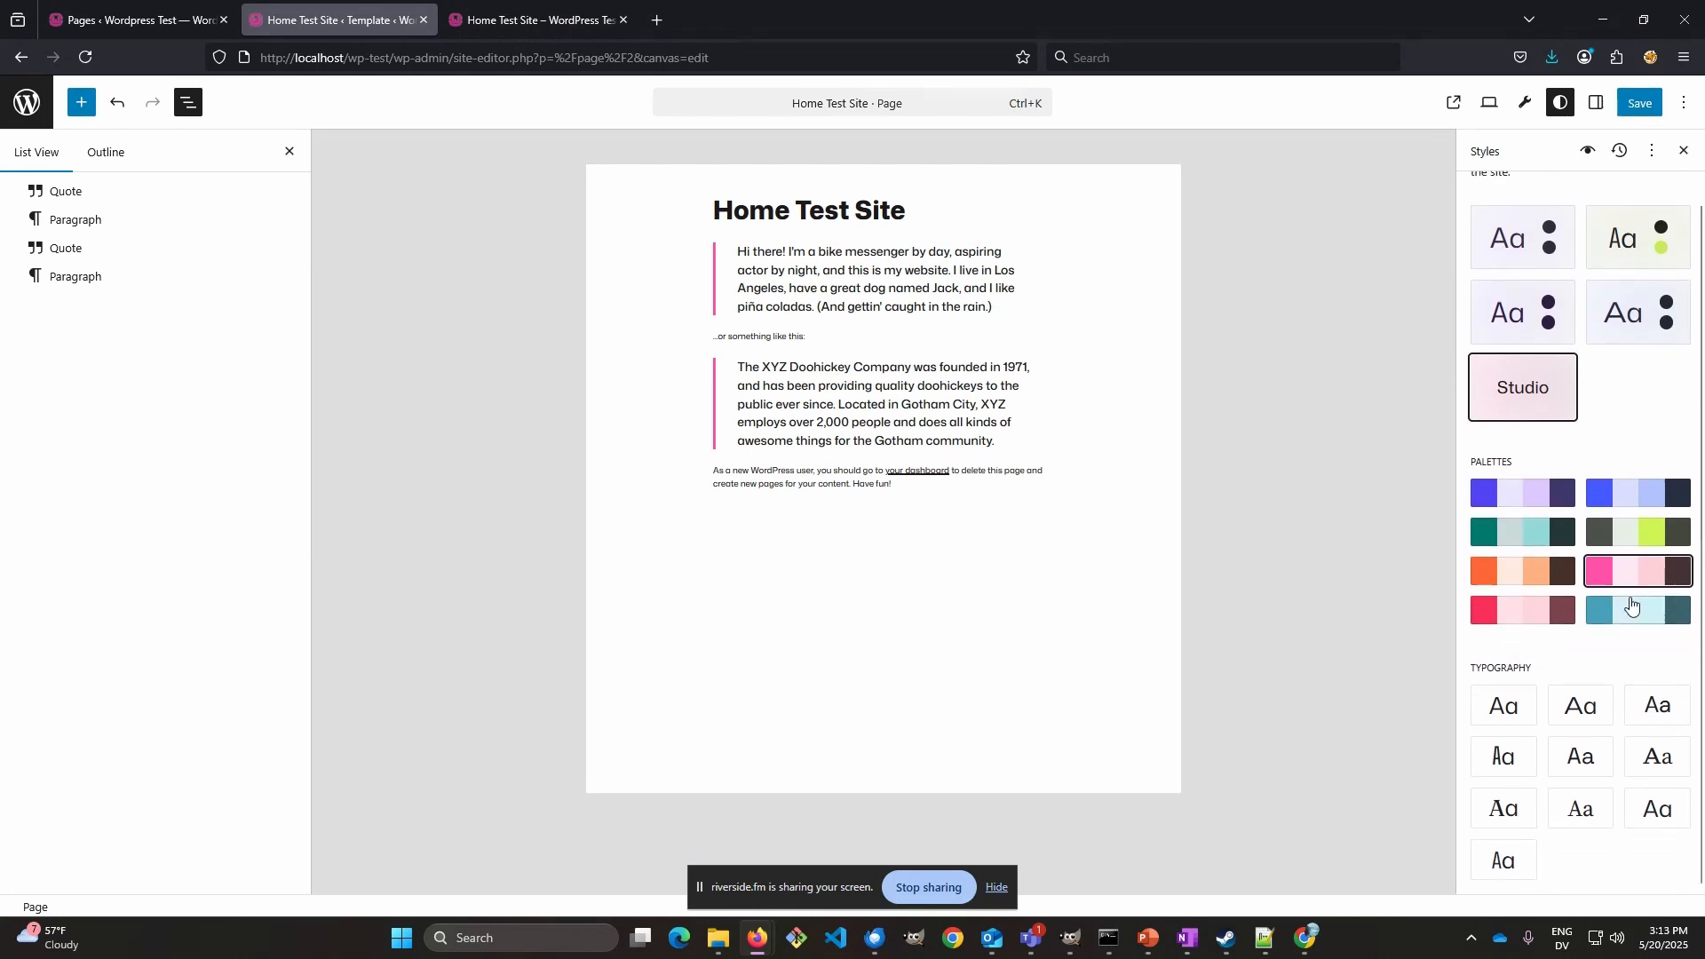
pyautogui.scroll(1, 1633, 446)
# - Try the Startup and Agency style variations, and return the site to the Default variation
pyautogui.click(1636, 389)
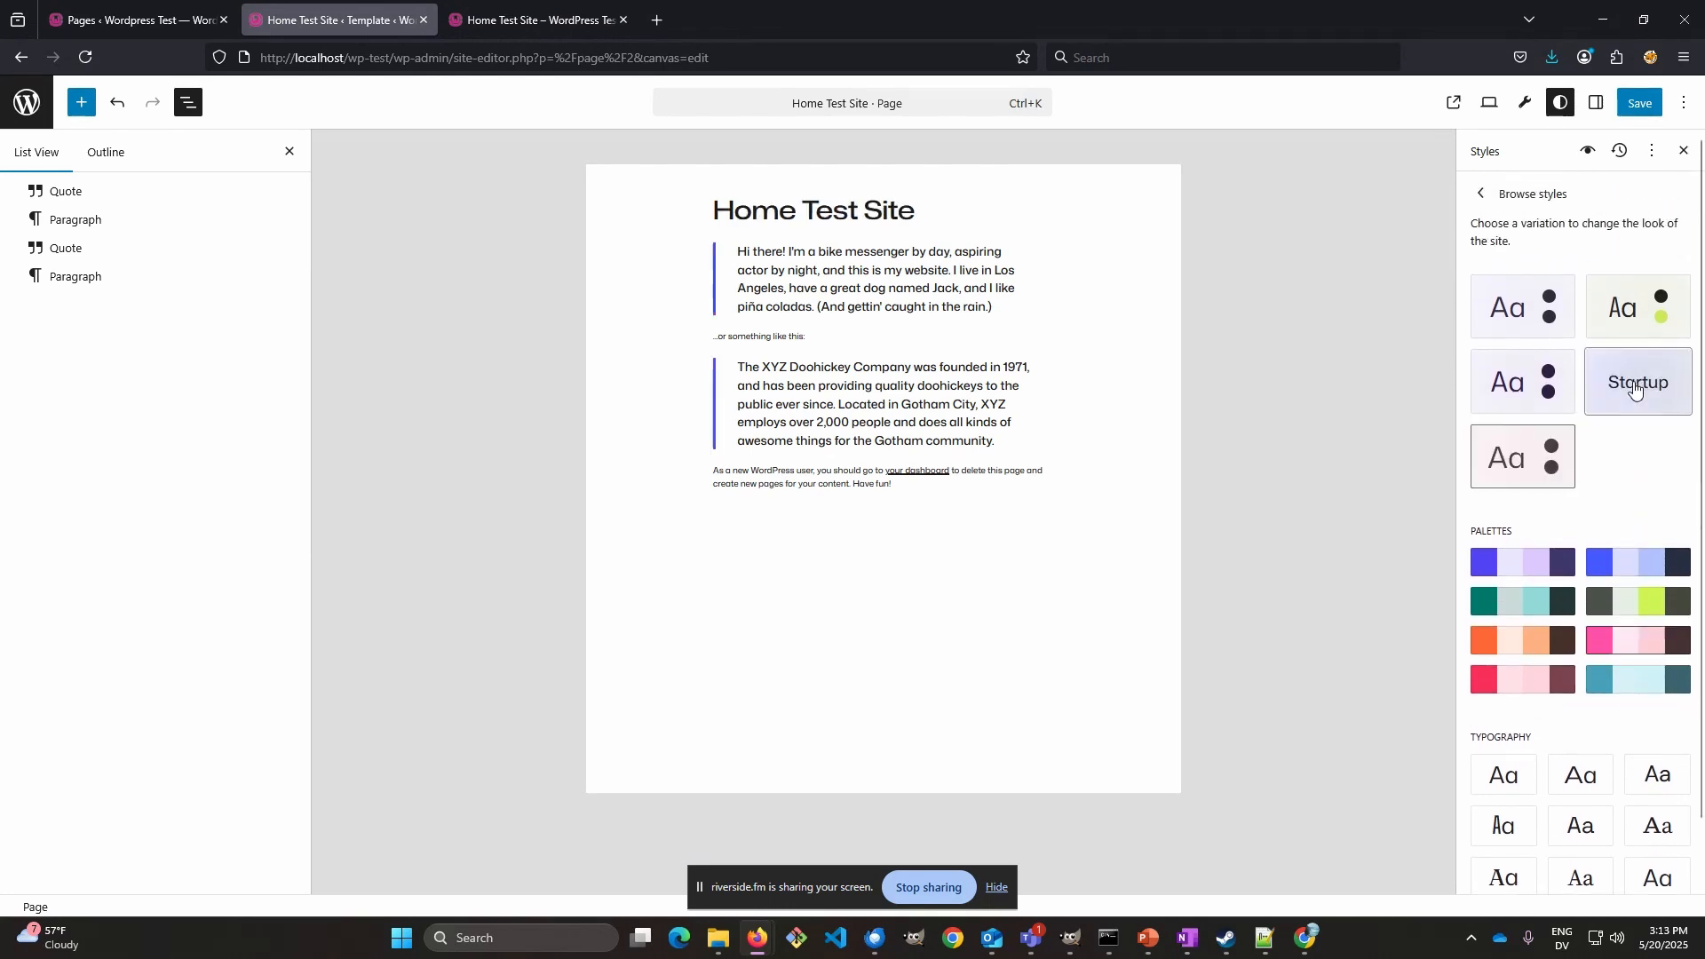
pyautogui.click(1636, 318)
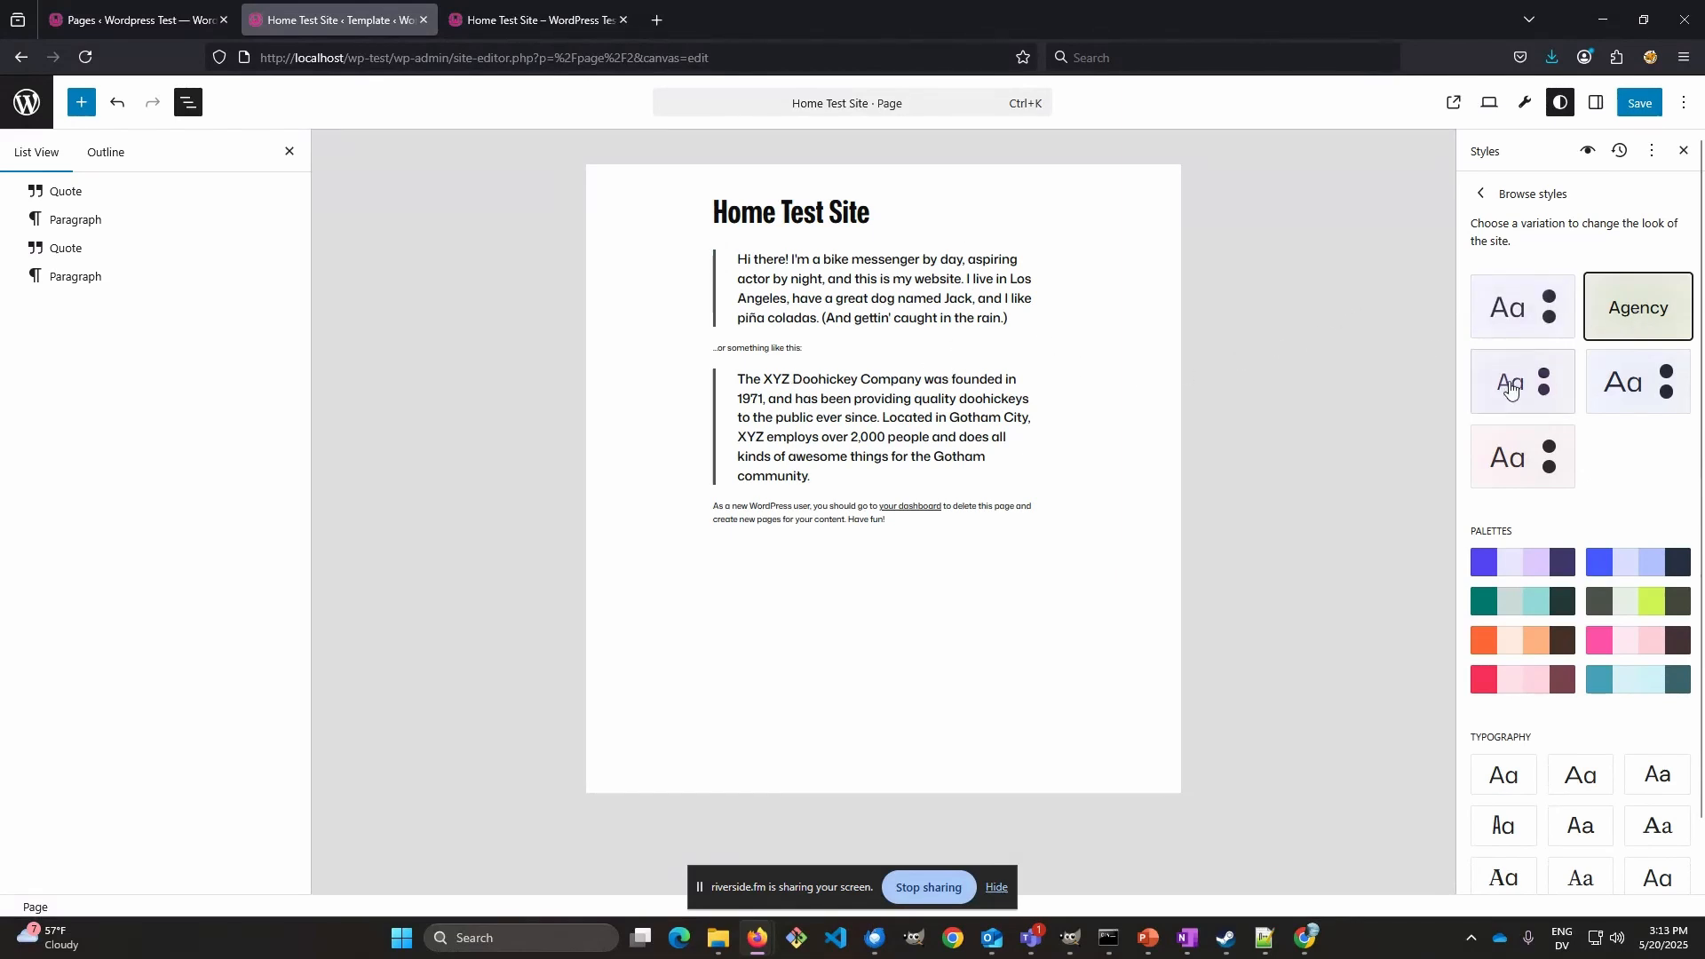
pyautogui.click(1534, 311)
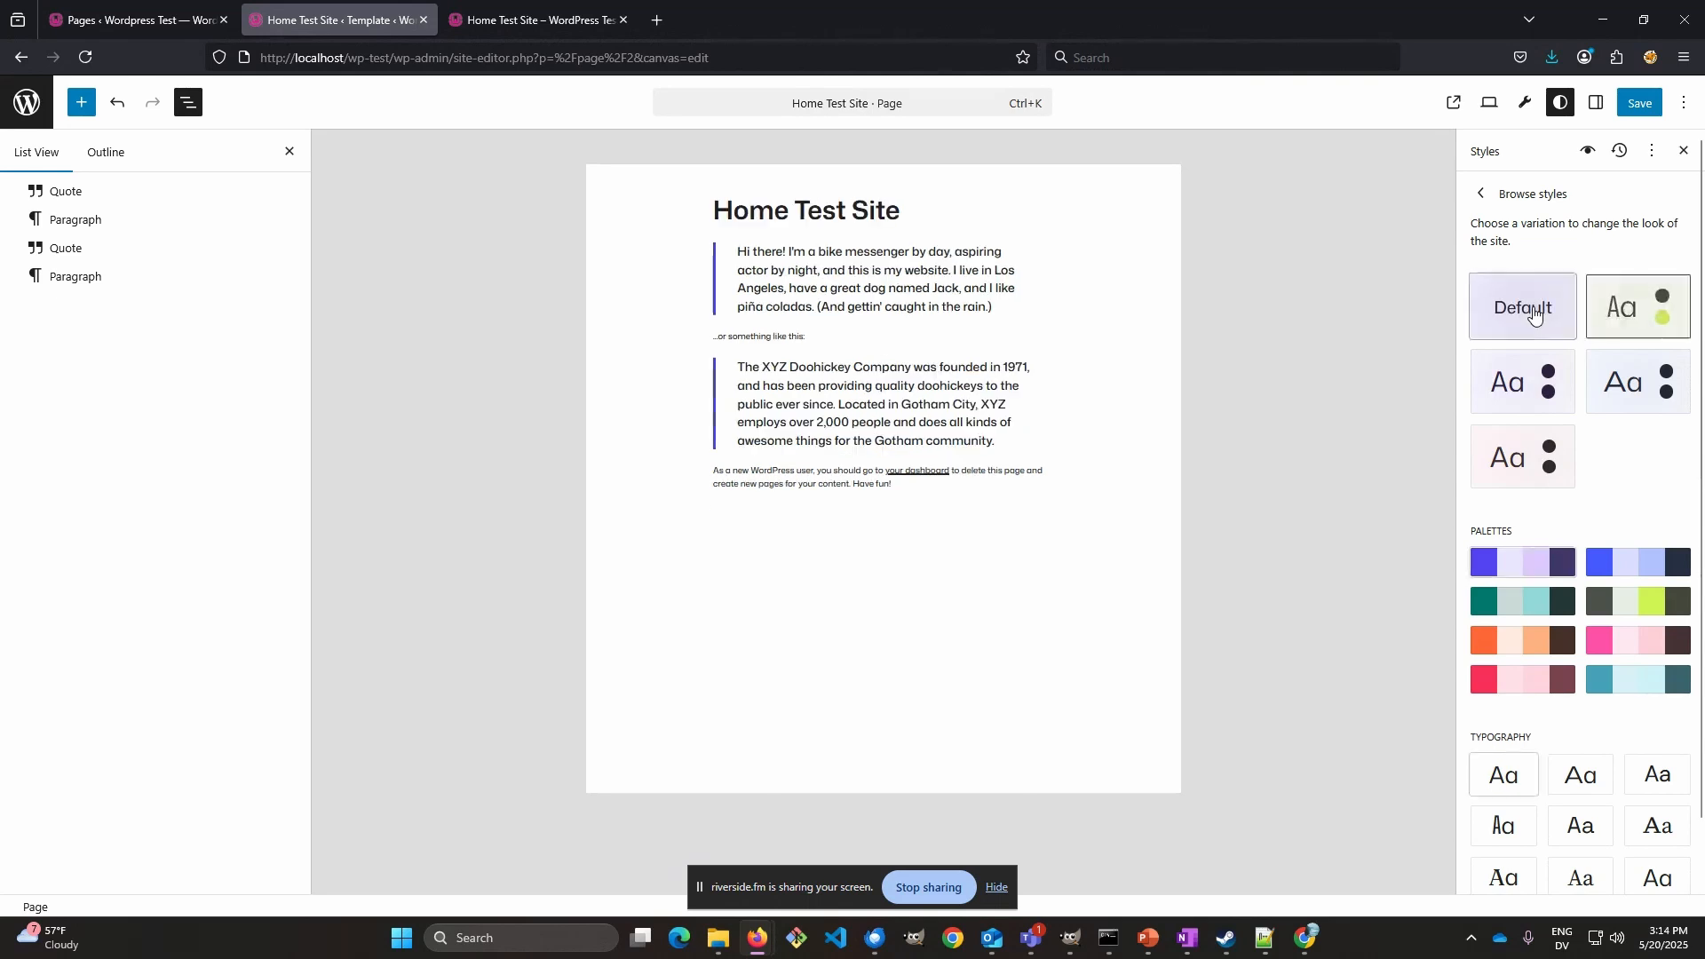
# - Leave the style variations and open the site's typography settings
pyautogui.click(1481, 195)
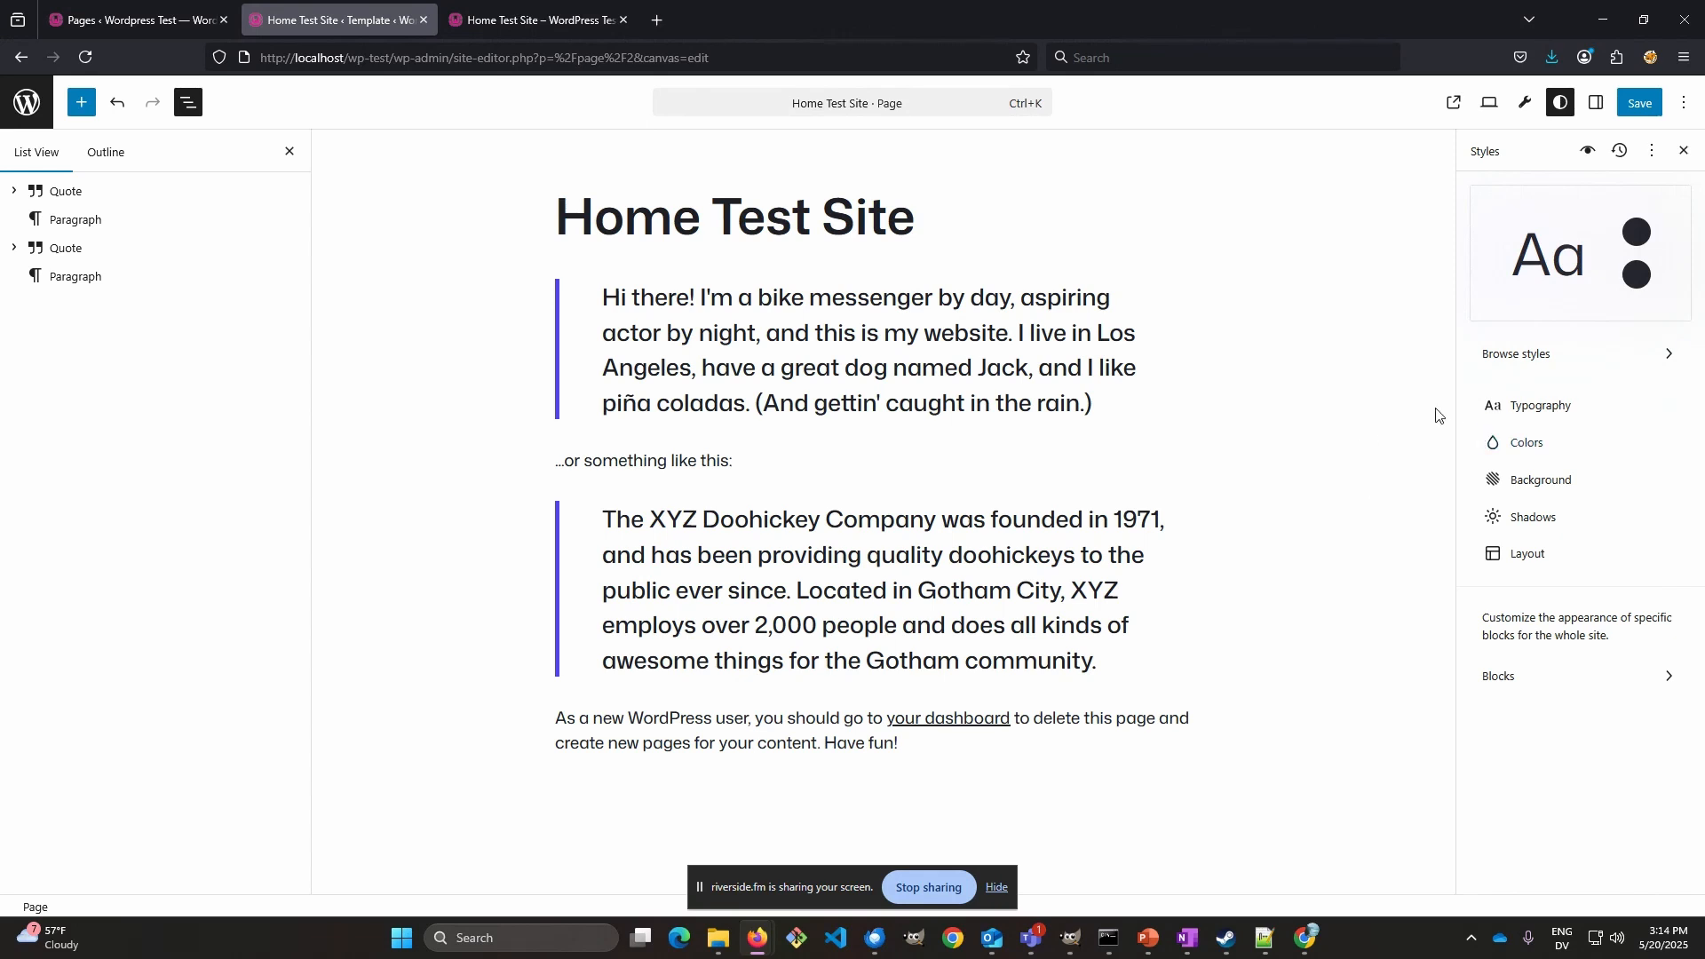
pyautogui.click(1538, 415)
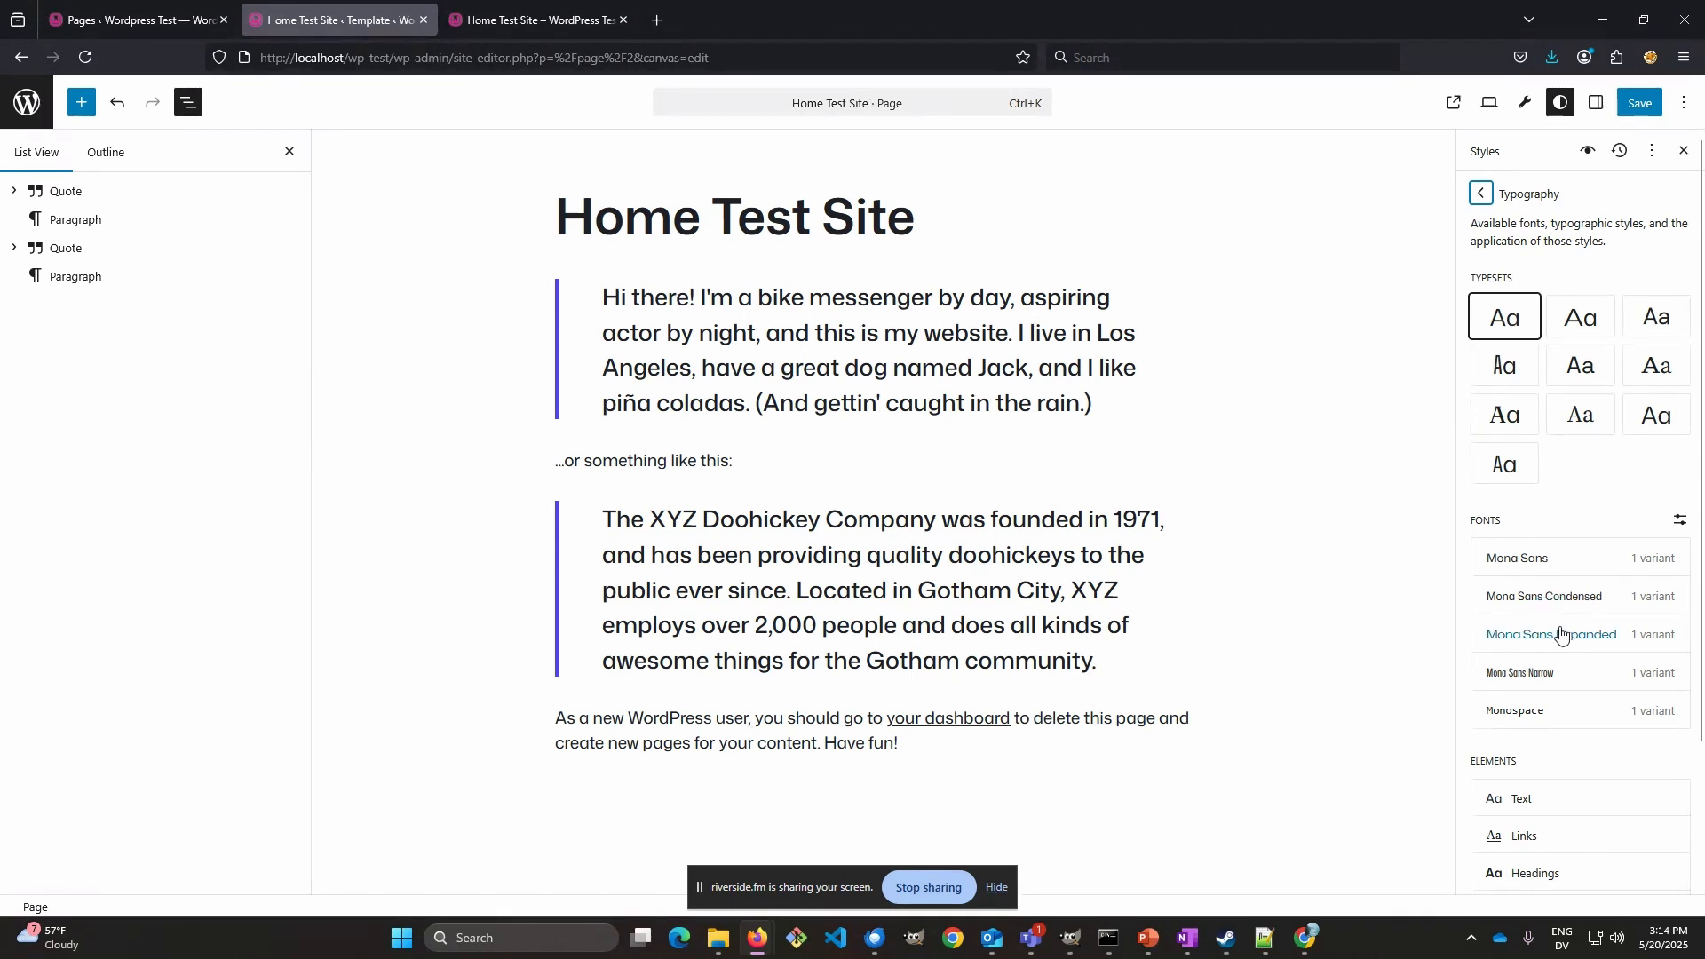
# - Try the typesets based on Fraunces, Mona Sans Expanded and Montagu Slab, and restore the default typeset
pyautogui.click(1526, 427)
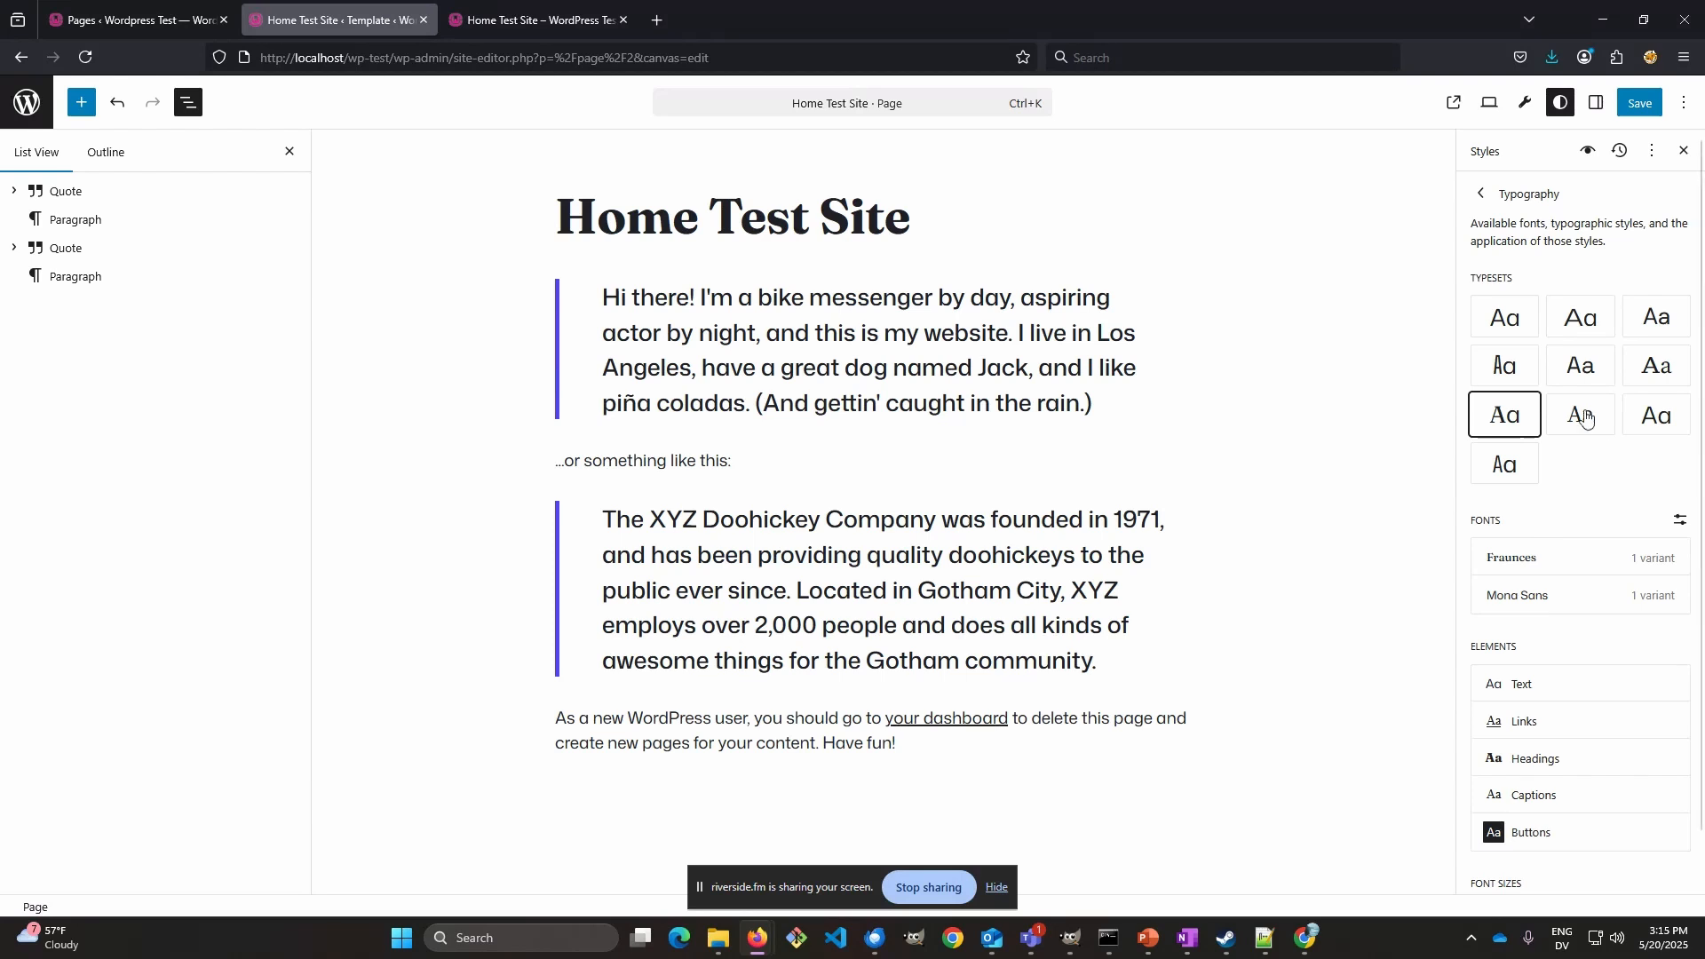
pyautogui.click(1507, 331)
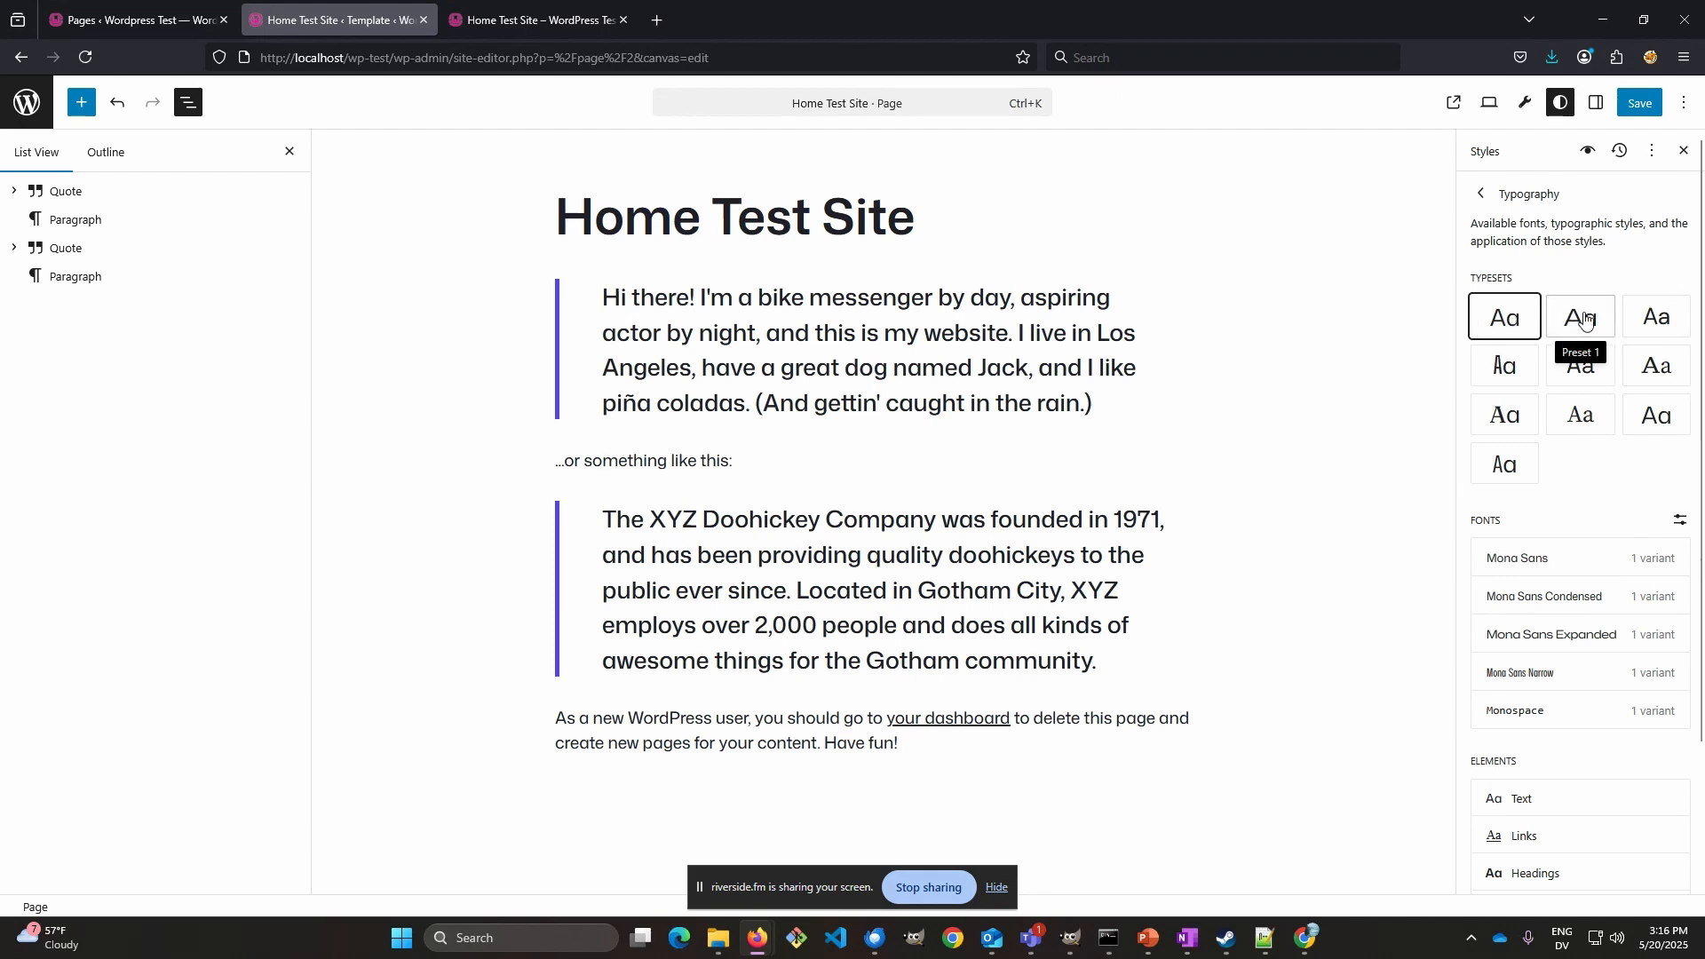
pyautogui.click(1583, 318)
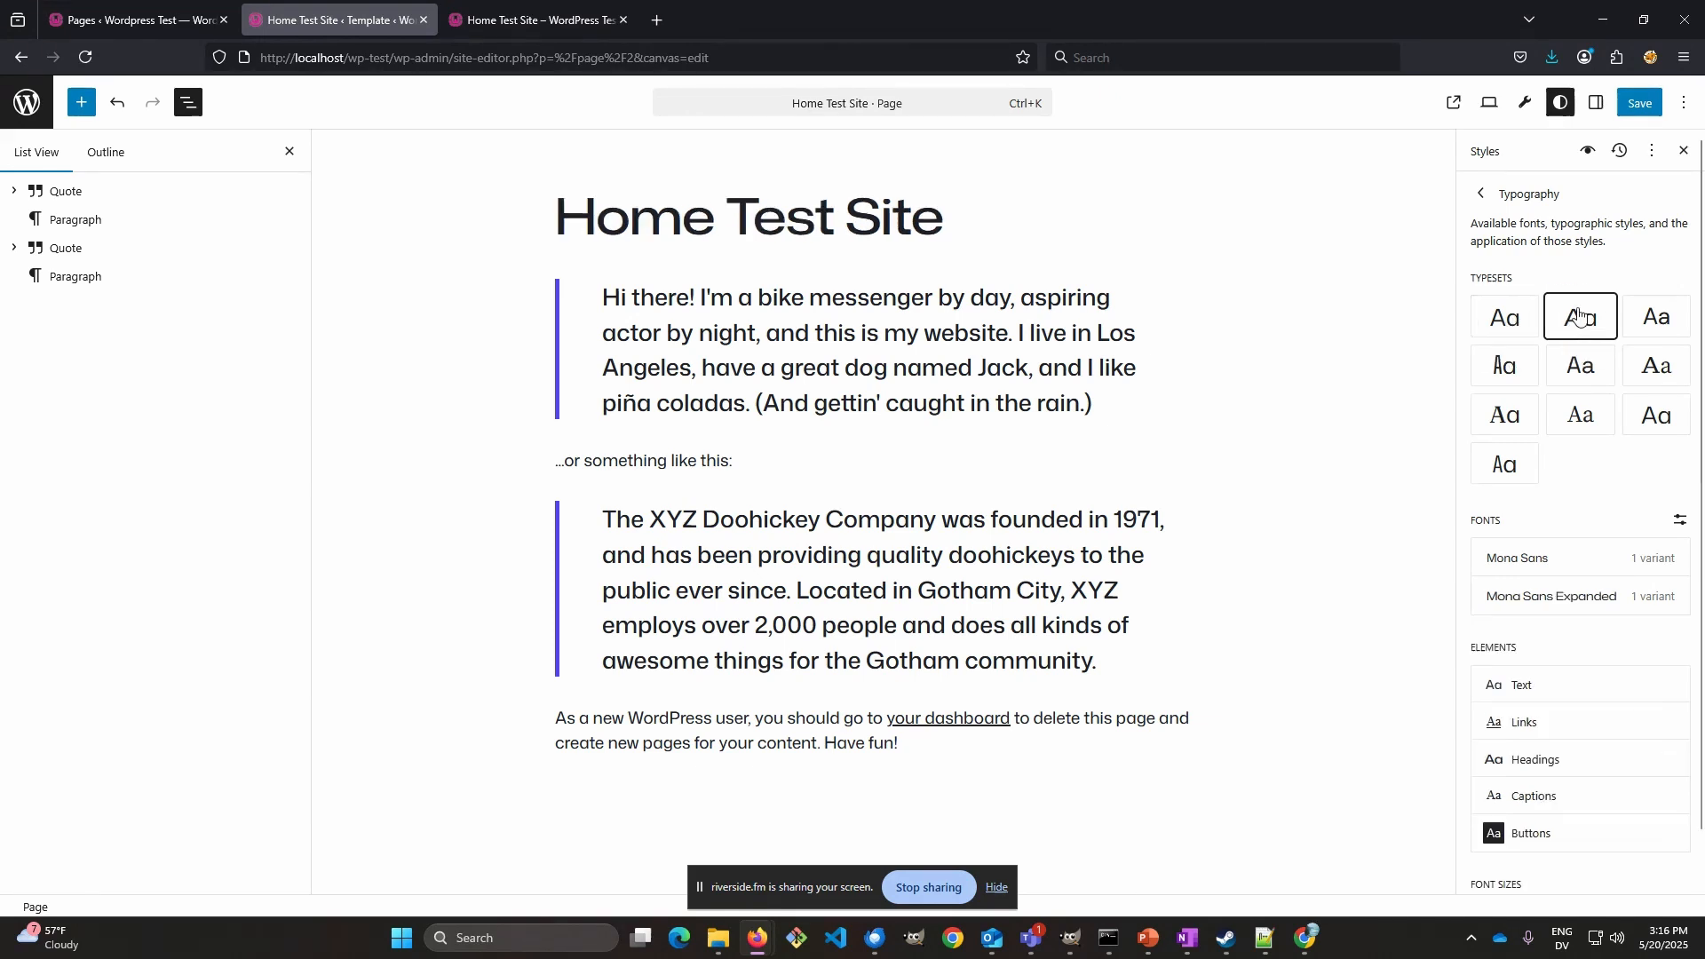
pyautogui.click(1656, 370)
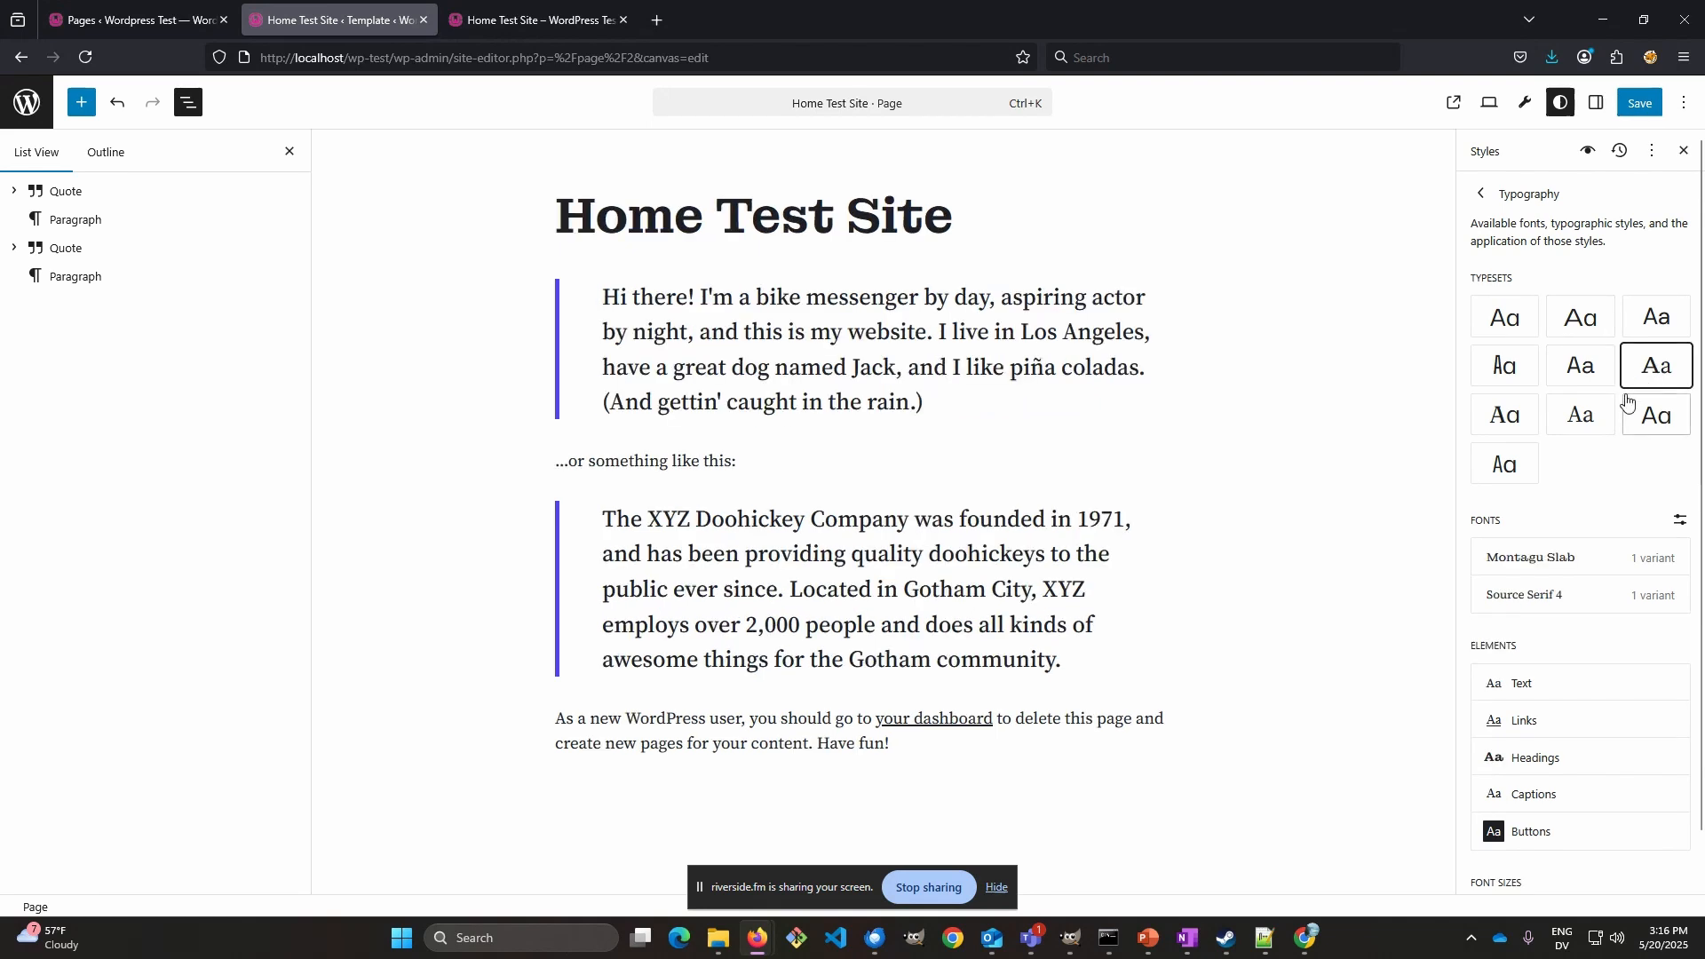
pyautogui.click(1506, 318)
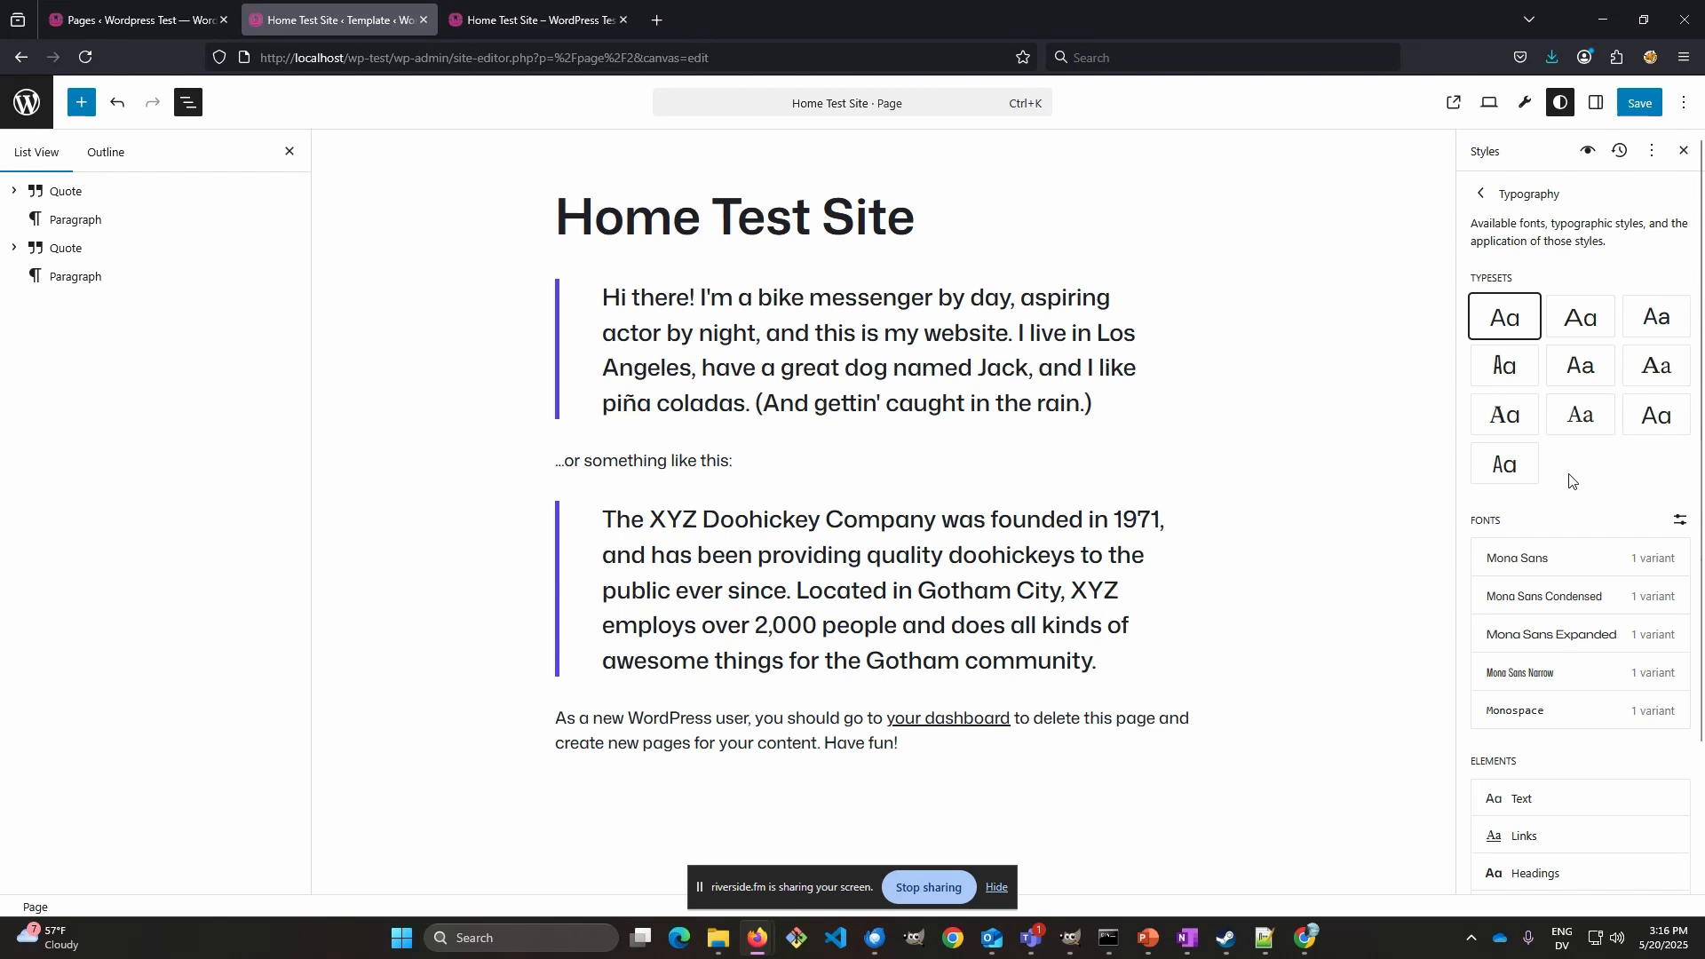
# - Open the site's font management and look over the font library, the upload option and the Google Fonts catalogue
pyautogui.click(1680, 521)
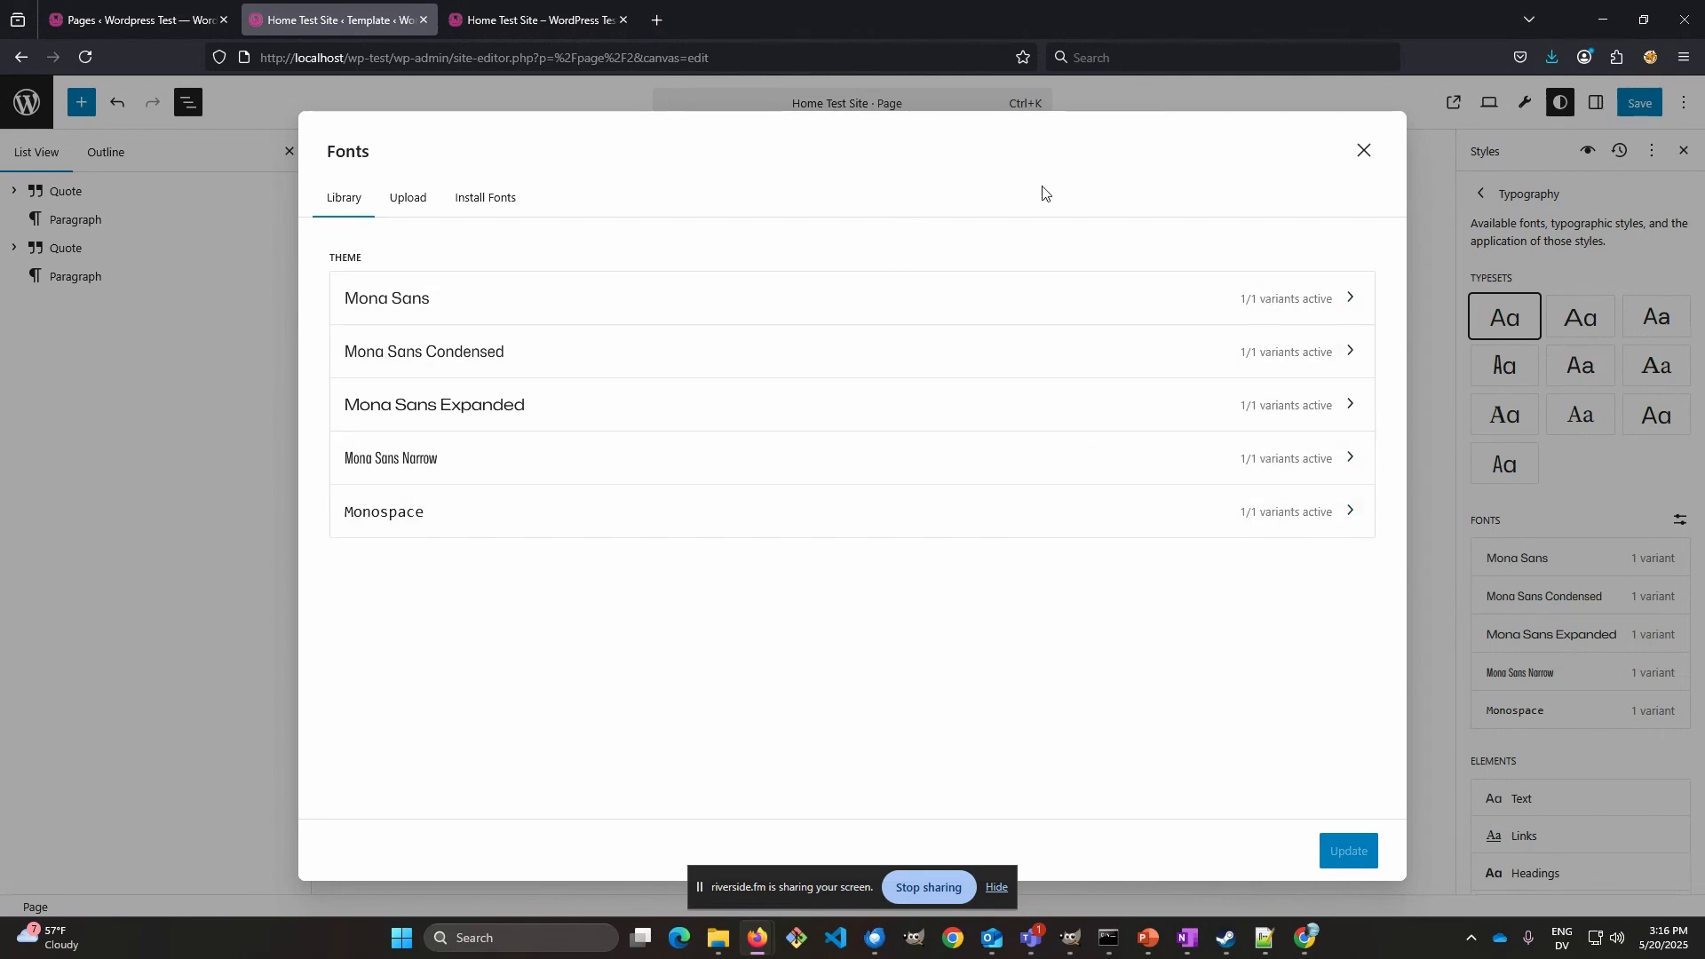
pyautogui.click(410, 202)
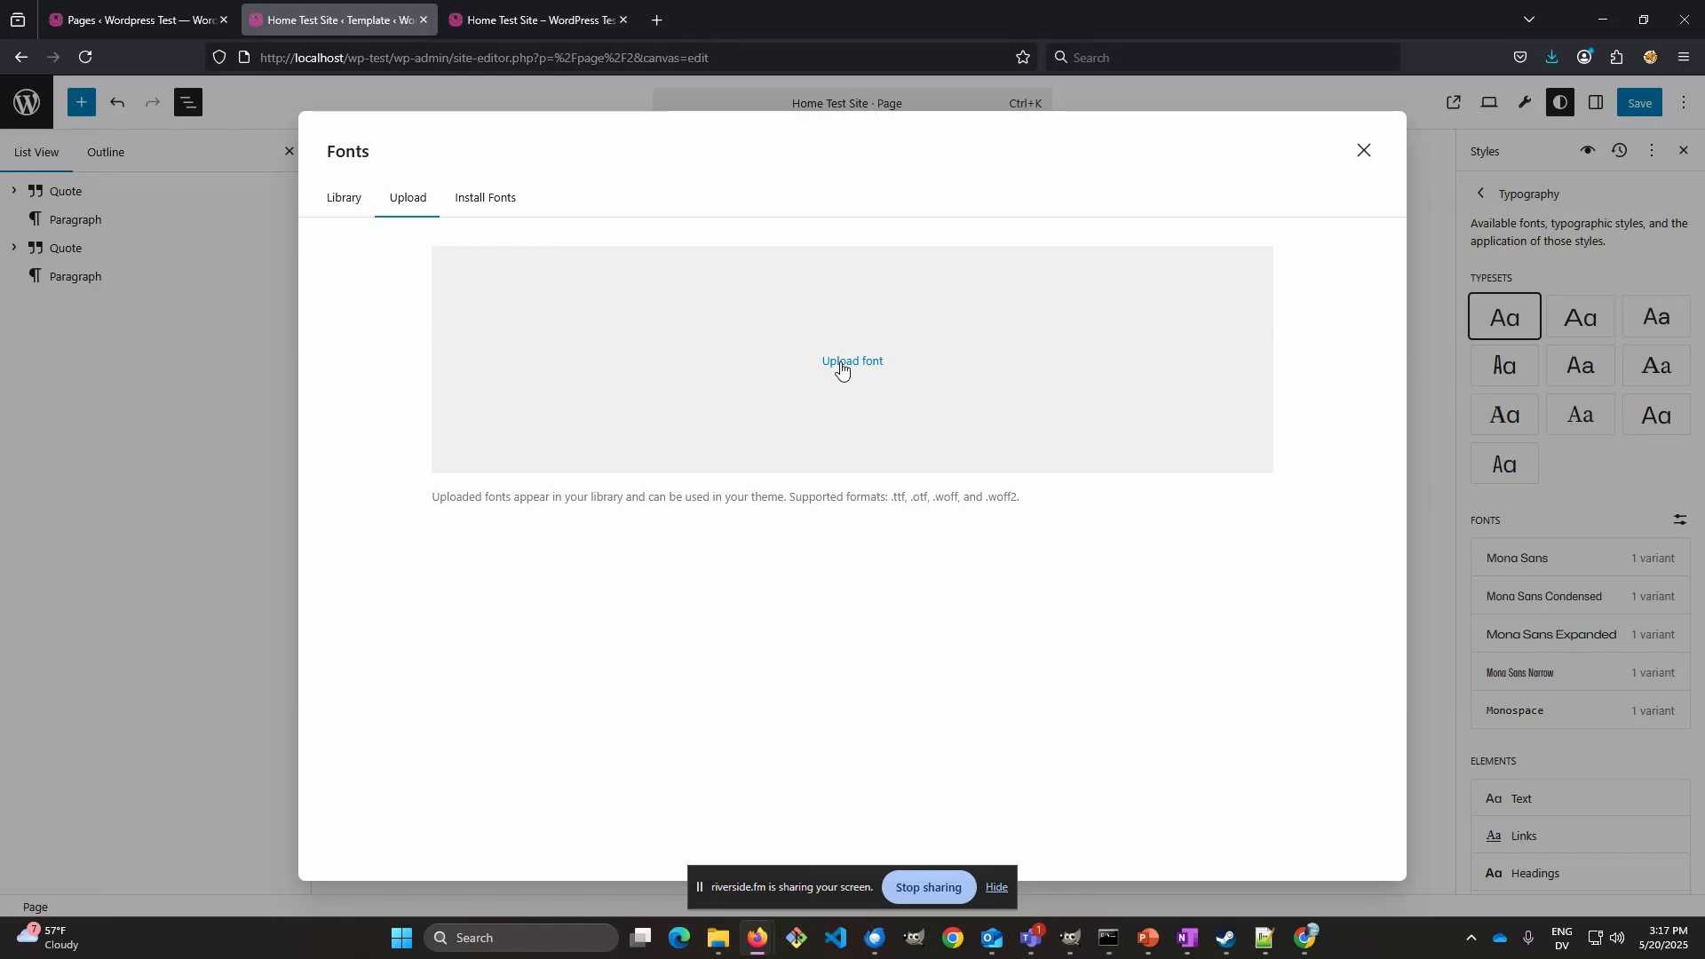
pyautogui.click(476, 207)
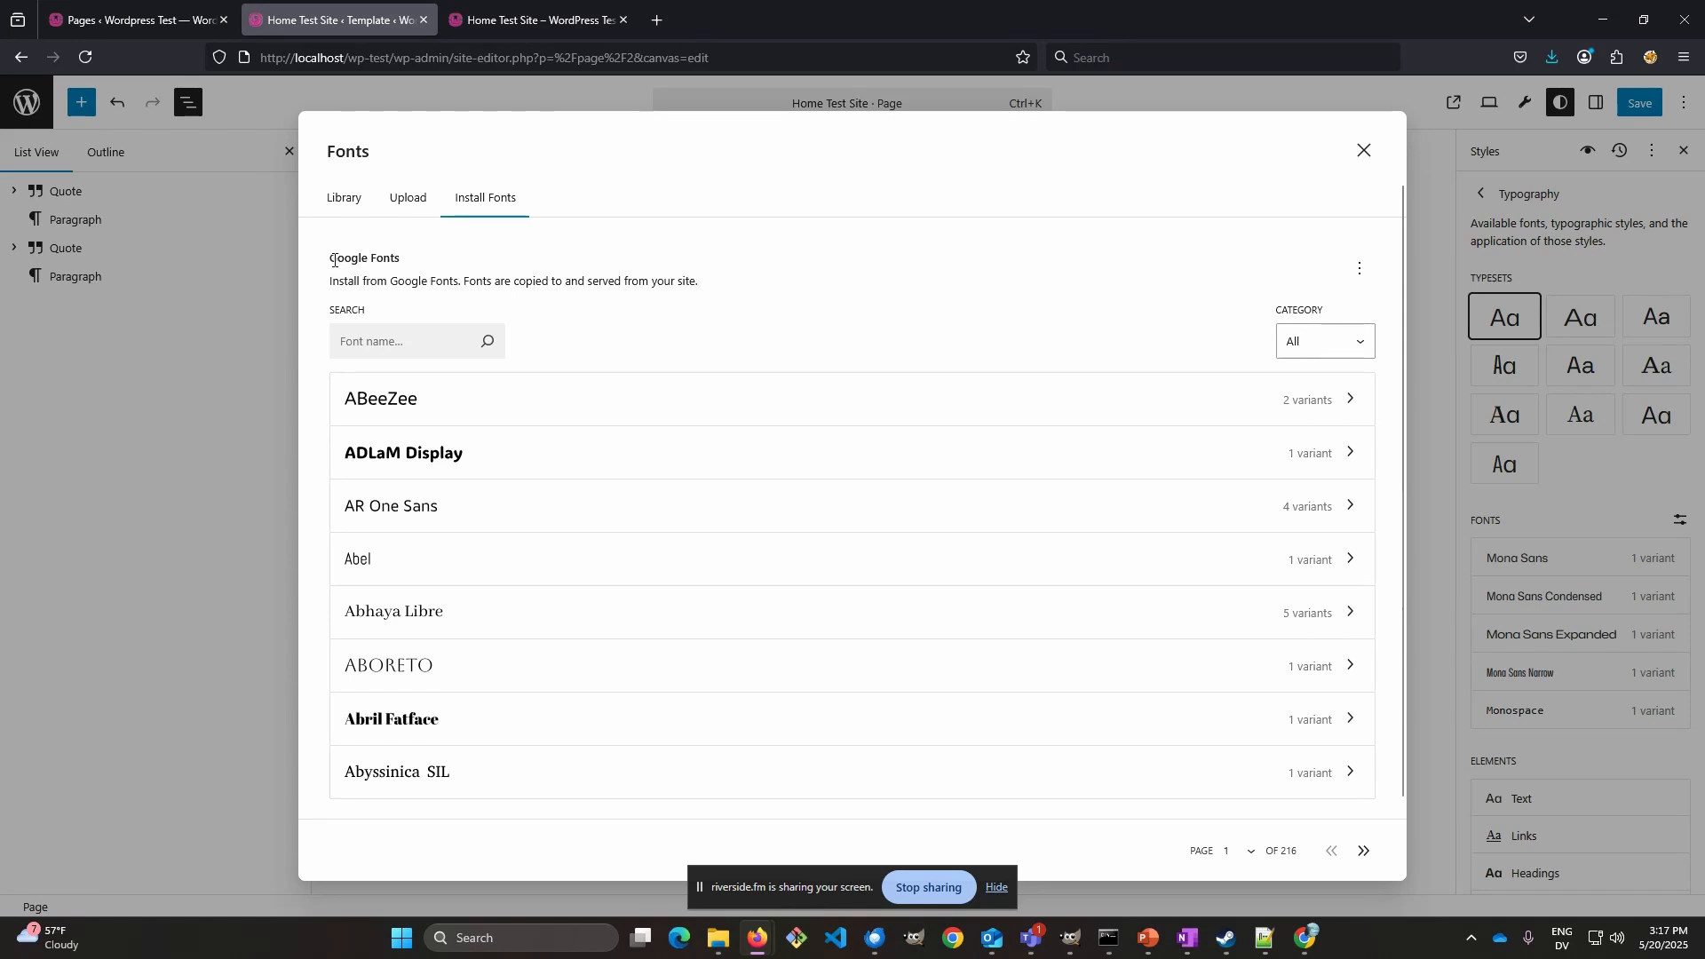
pyautogui.moveTo(330, 258); pyautogui.dragTo(401, 263)
pyautogui.click(441, 340)
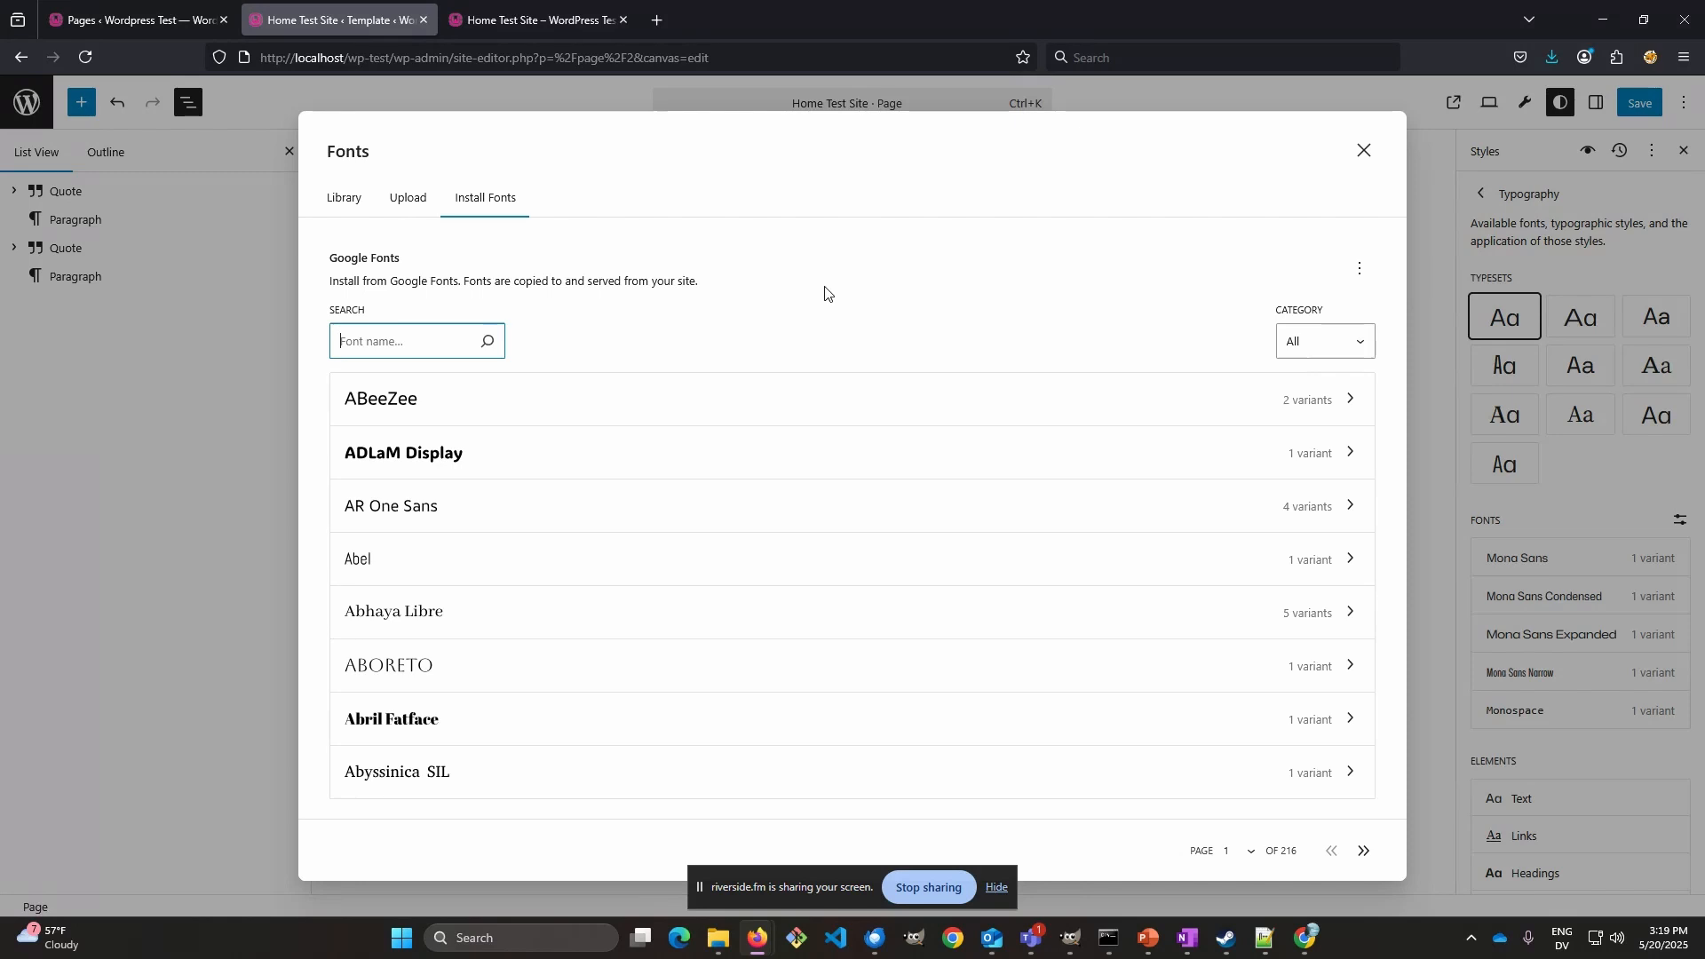
pyautogui.write('merri')
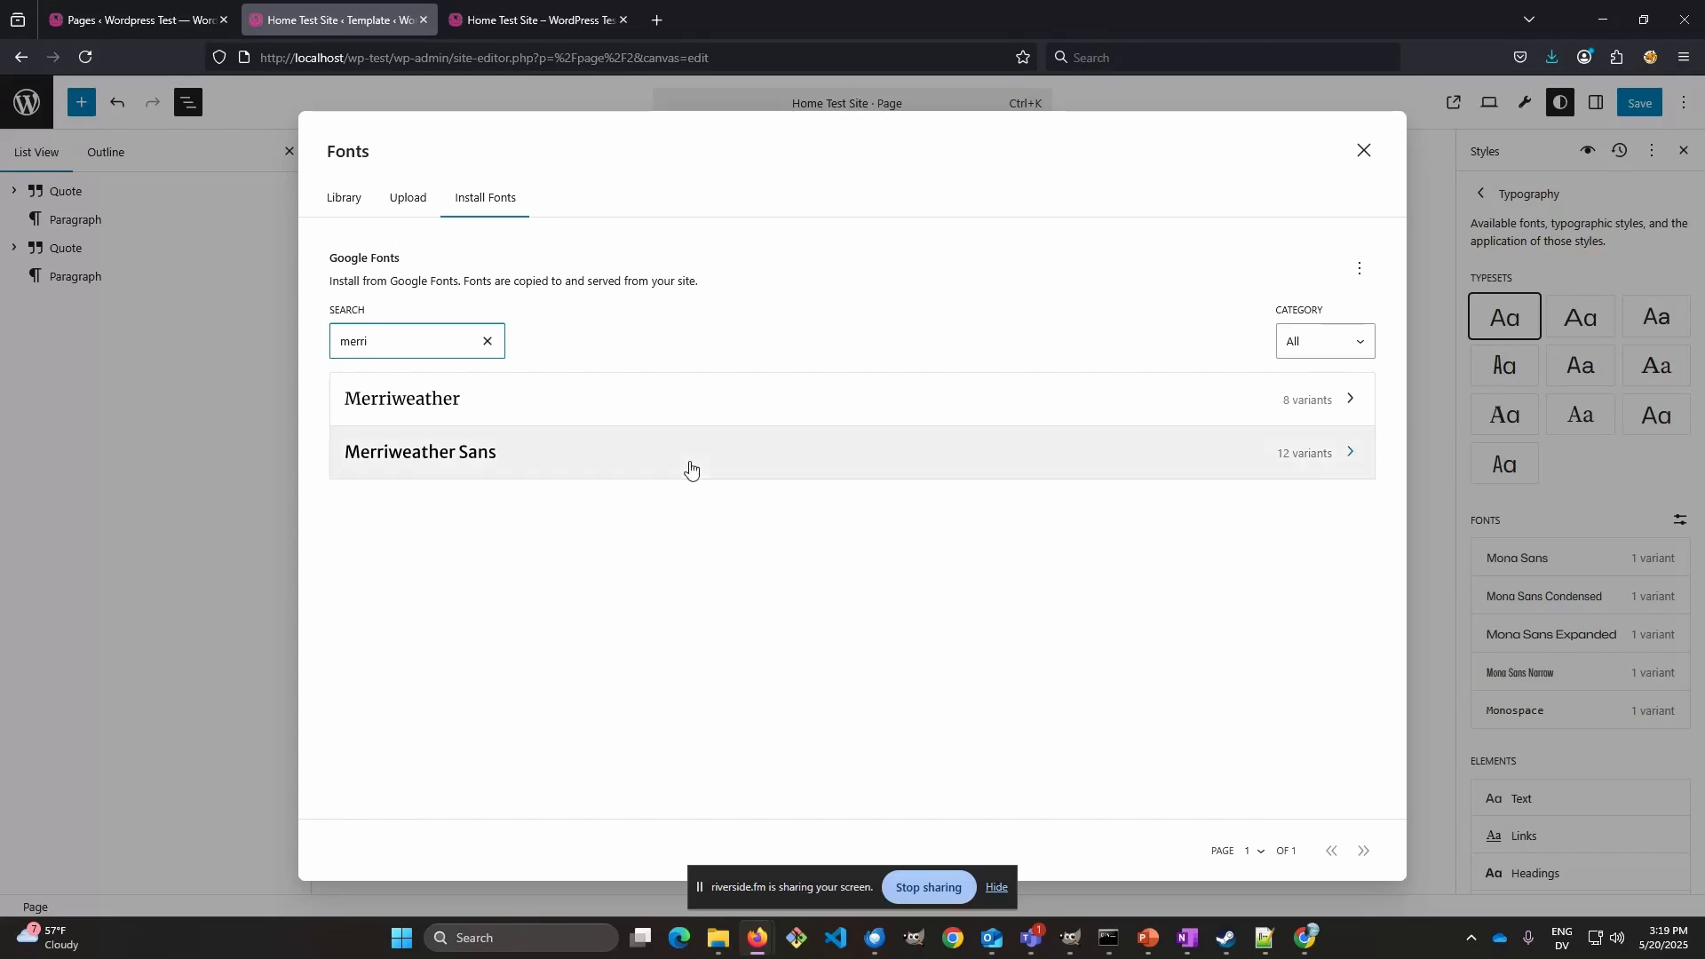
pyautogui.click(848, 416)
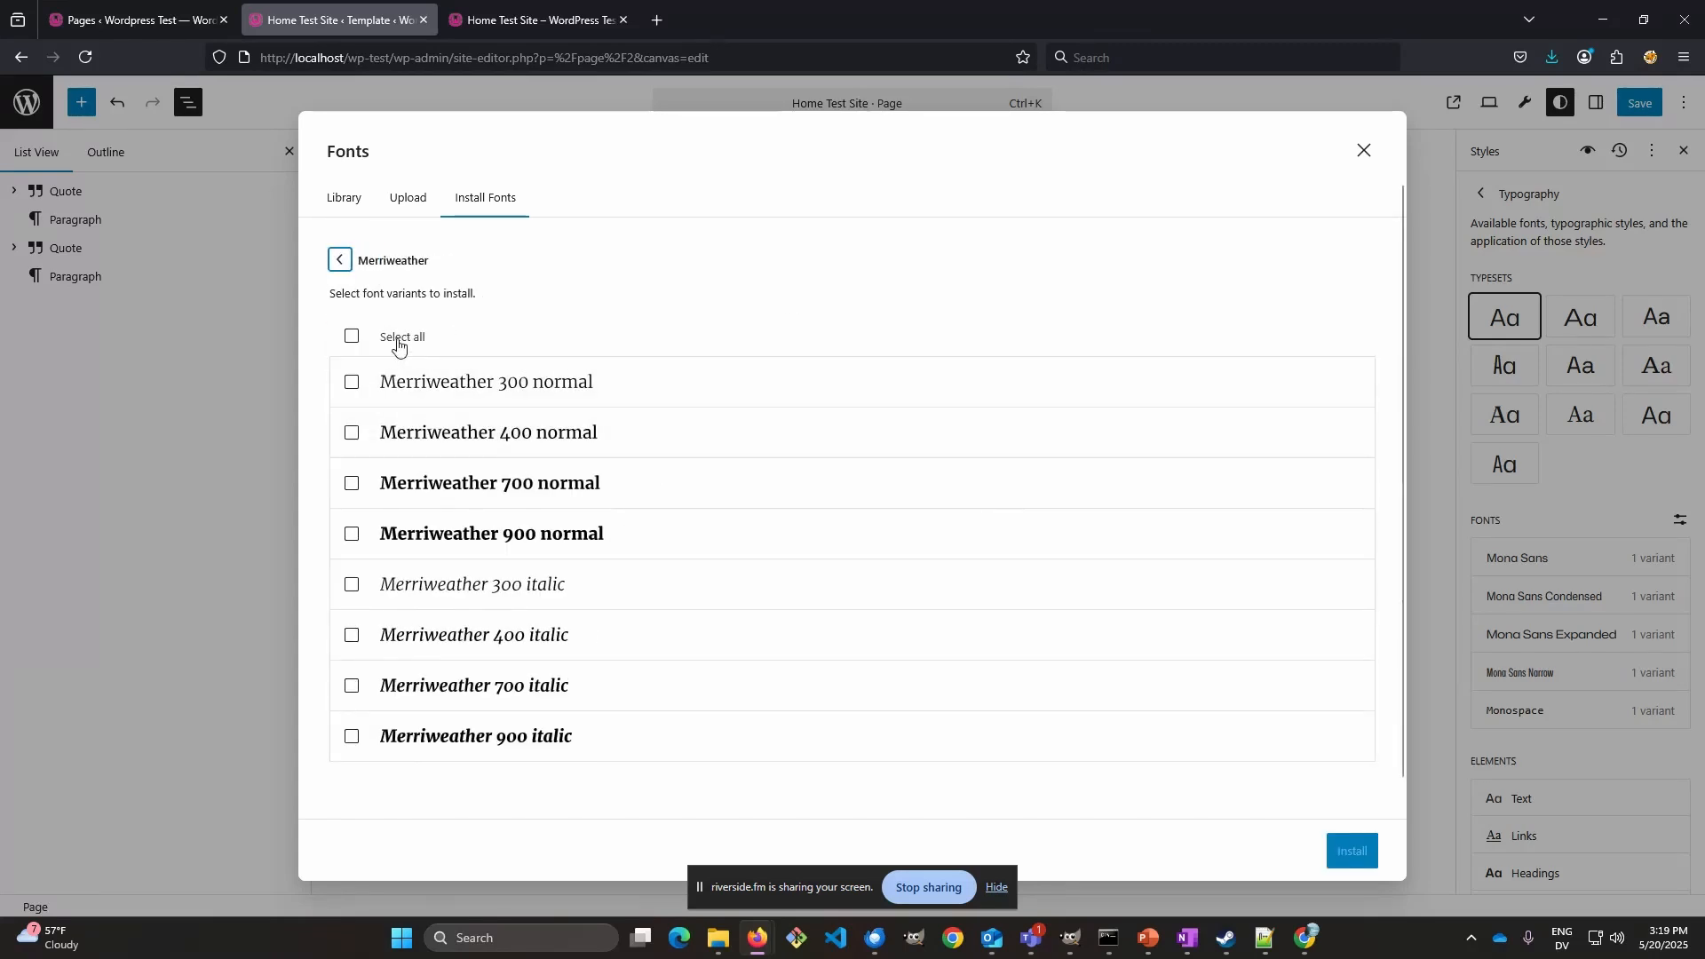
pyautogui.click(351, 335)
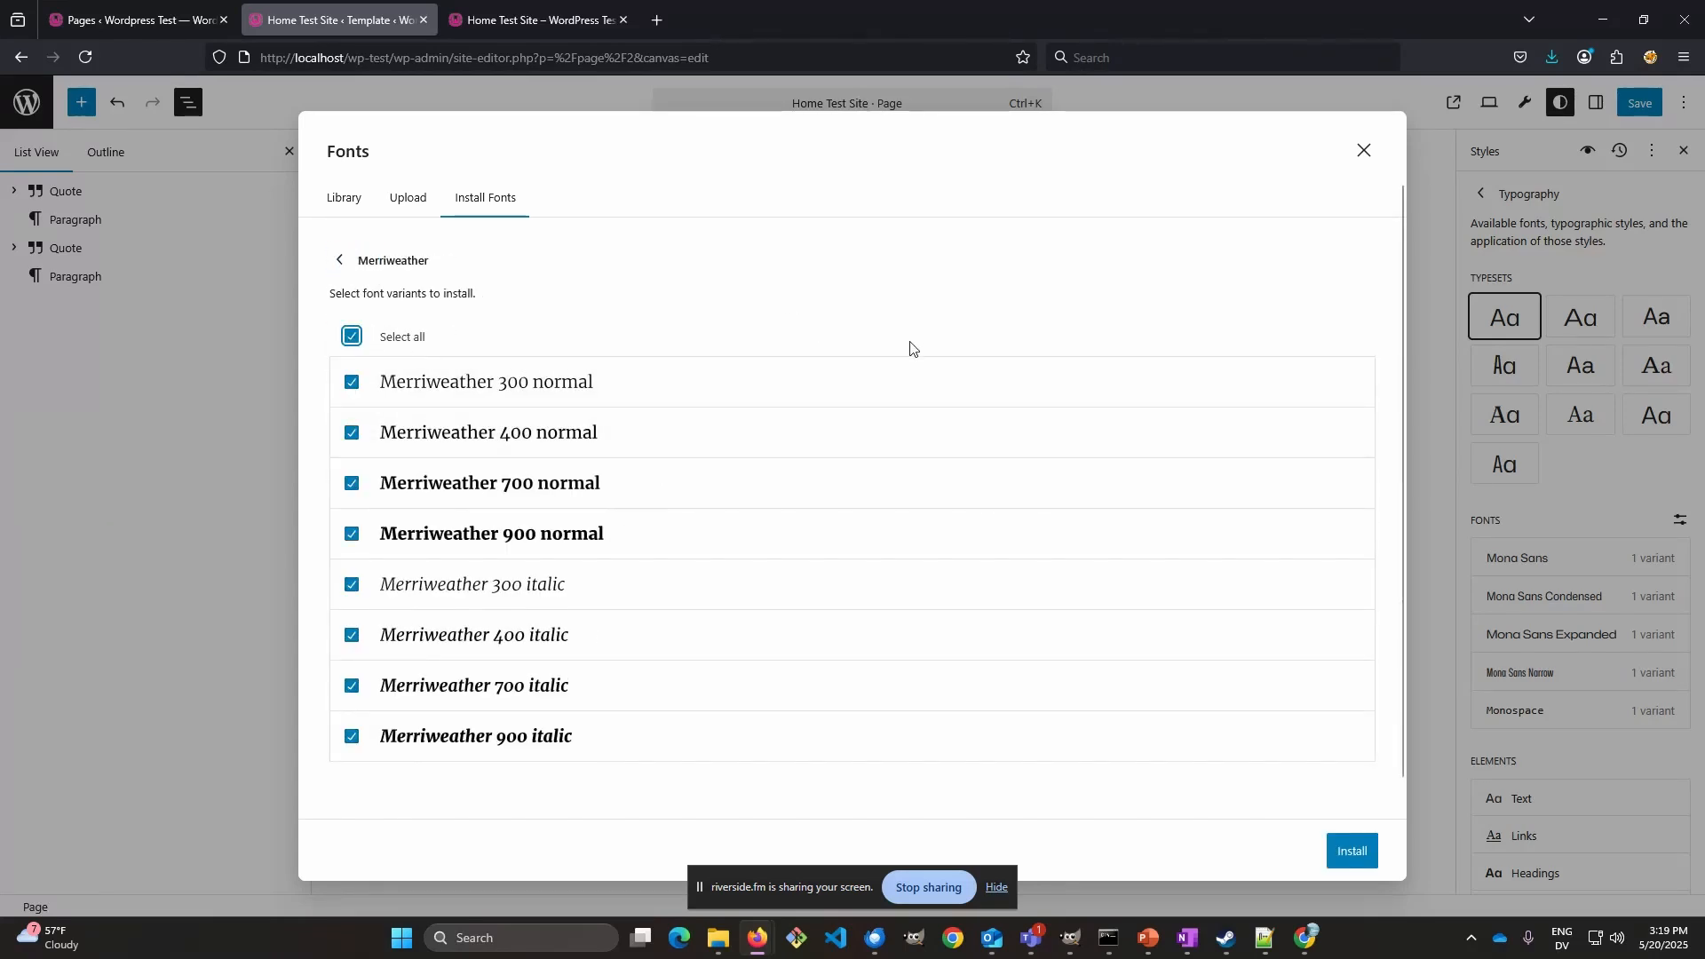
pyautogui.click(339, 262)
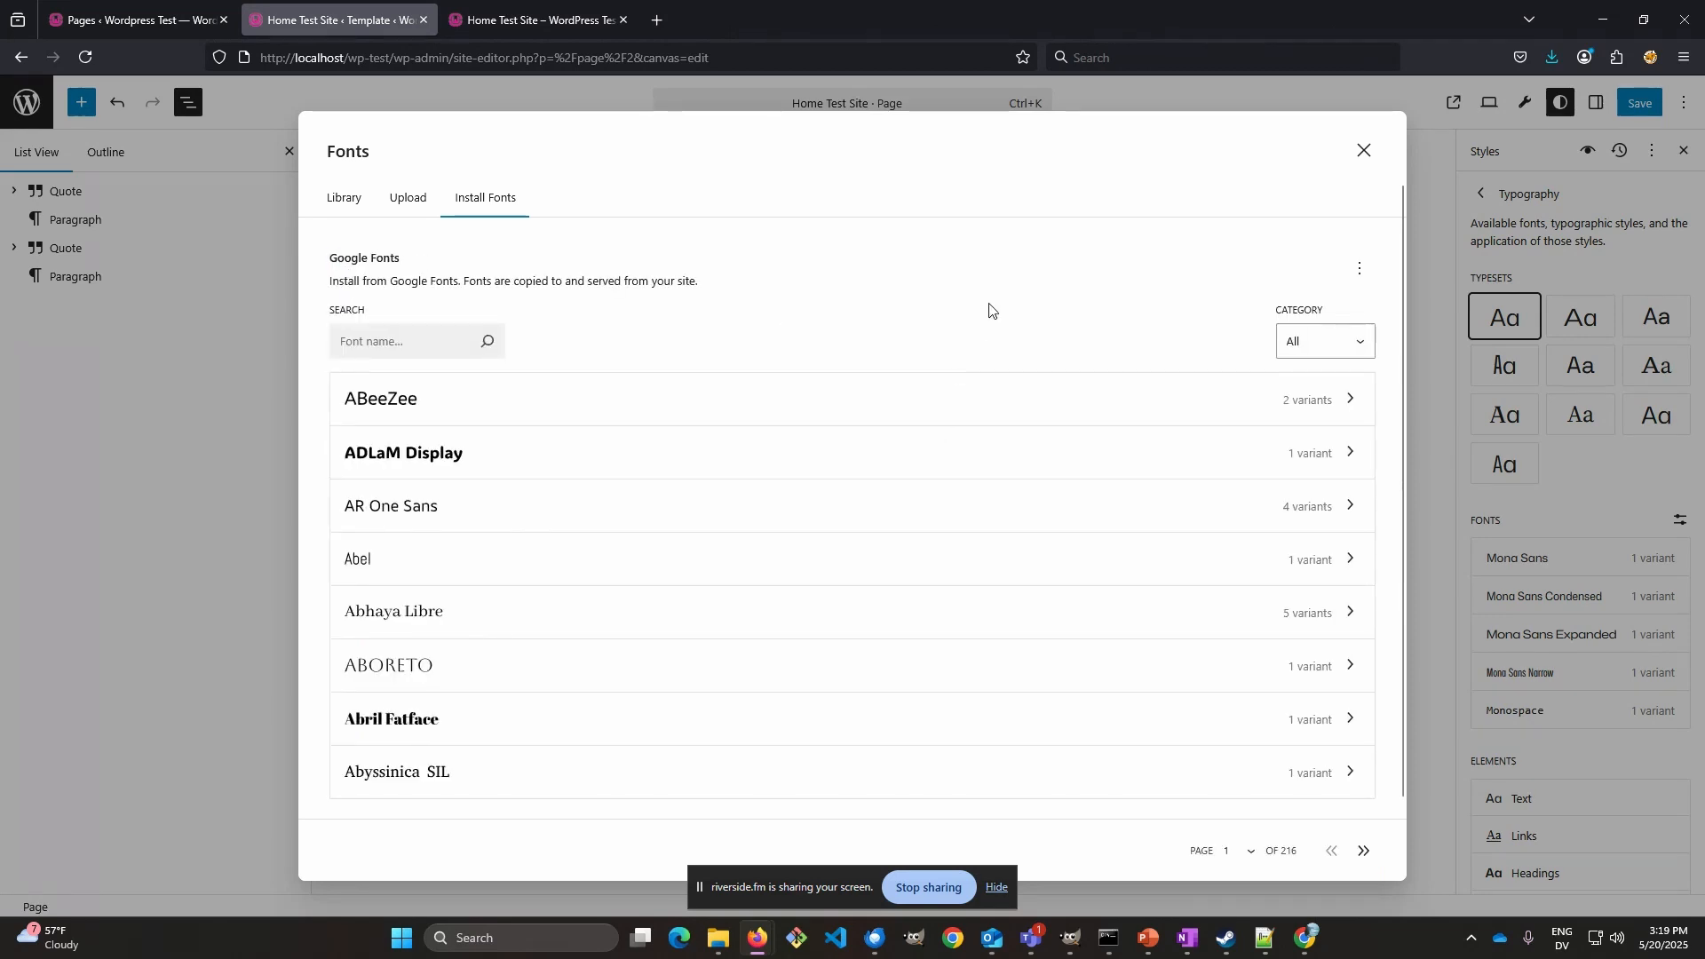
# - Search Google Fonts for "merri" and install all variants of Merriweather
pyautogui.click(382, 336)
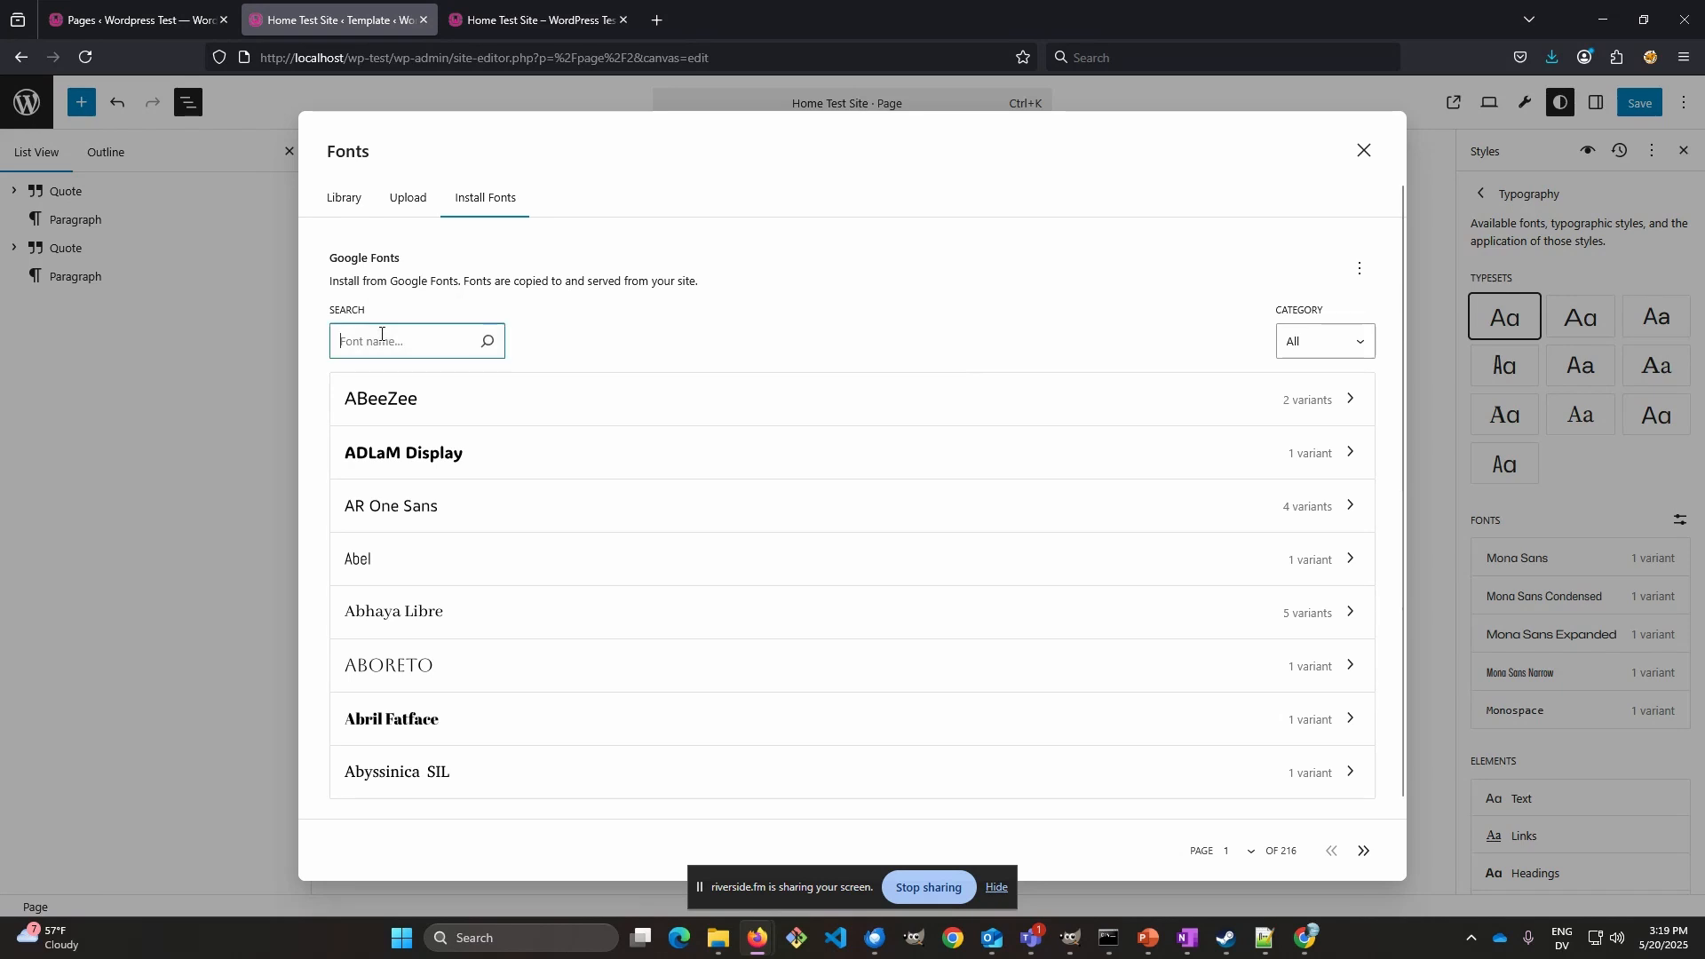
pyautogui.write('merri')
pyautogui.click(423, 399)
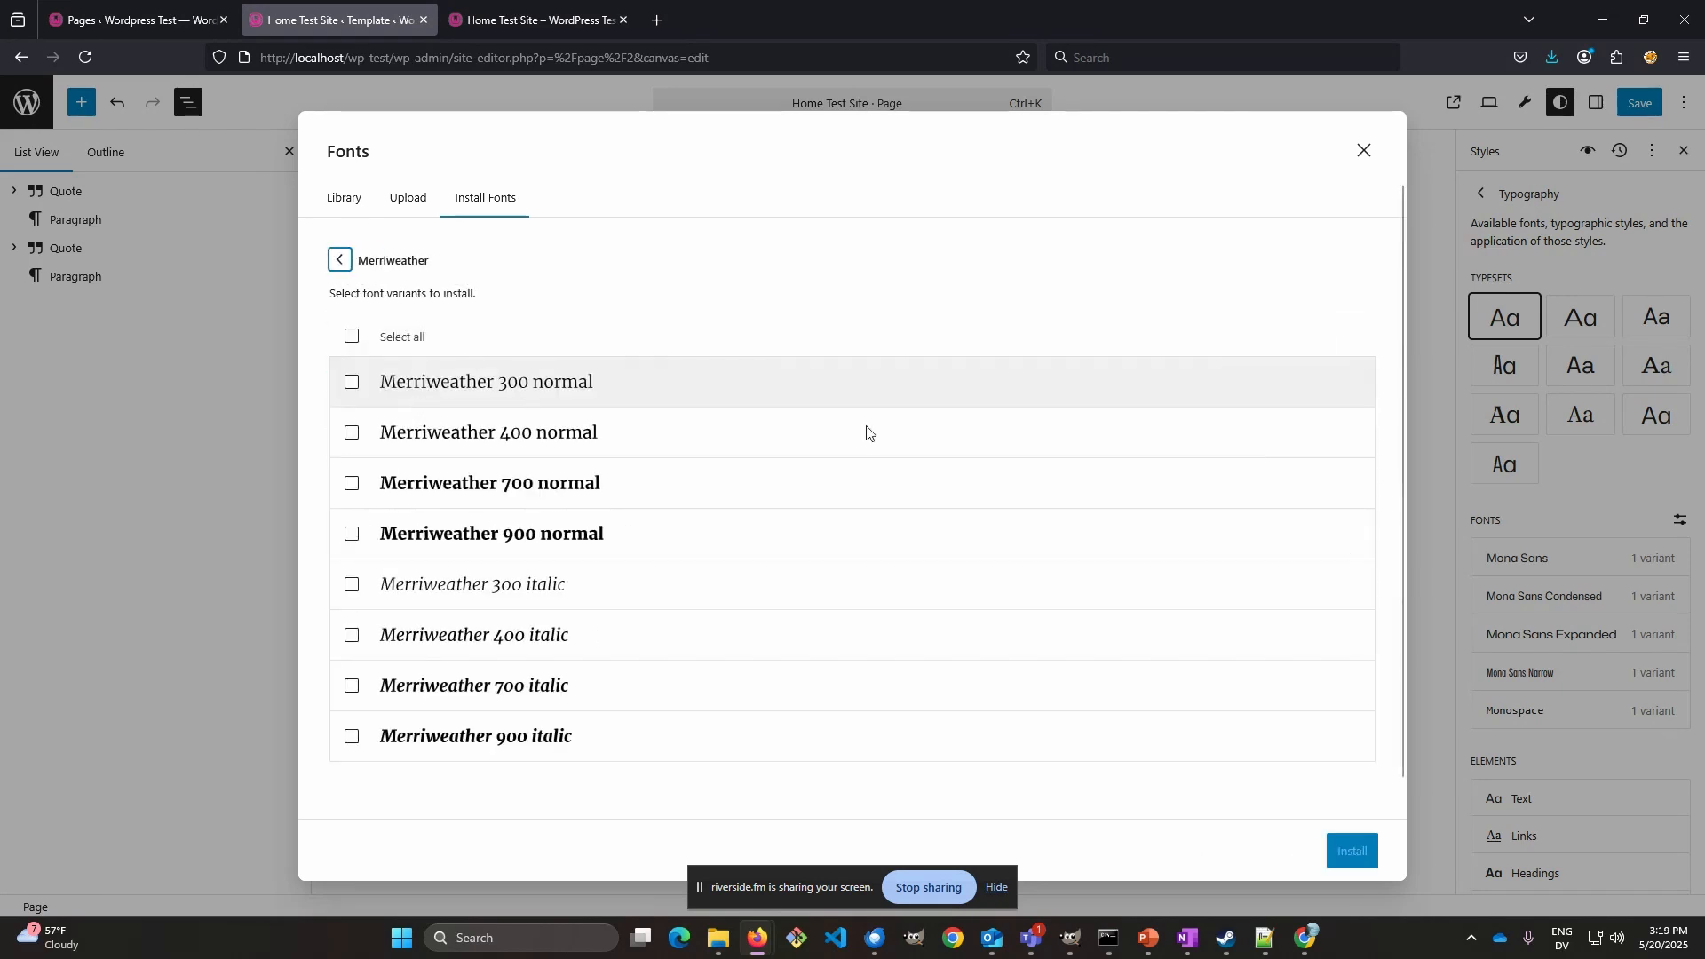
pyautogui.click(352, 336)
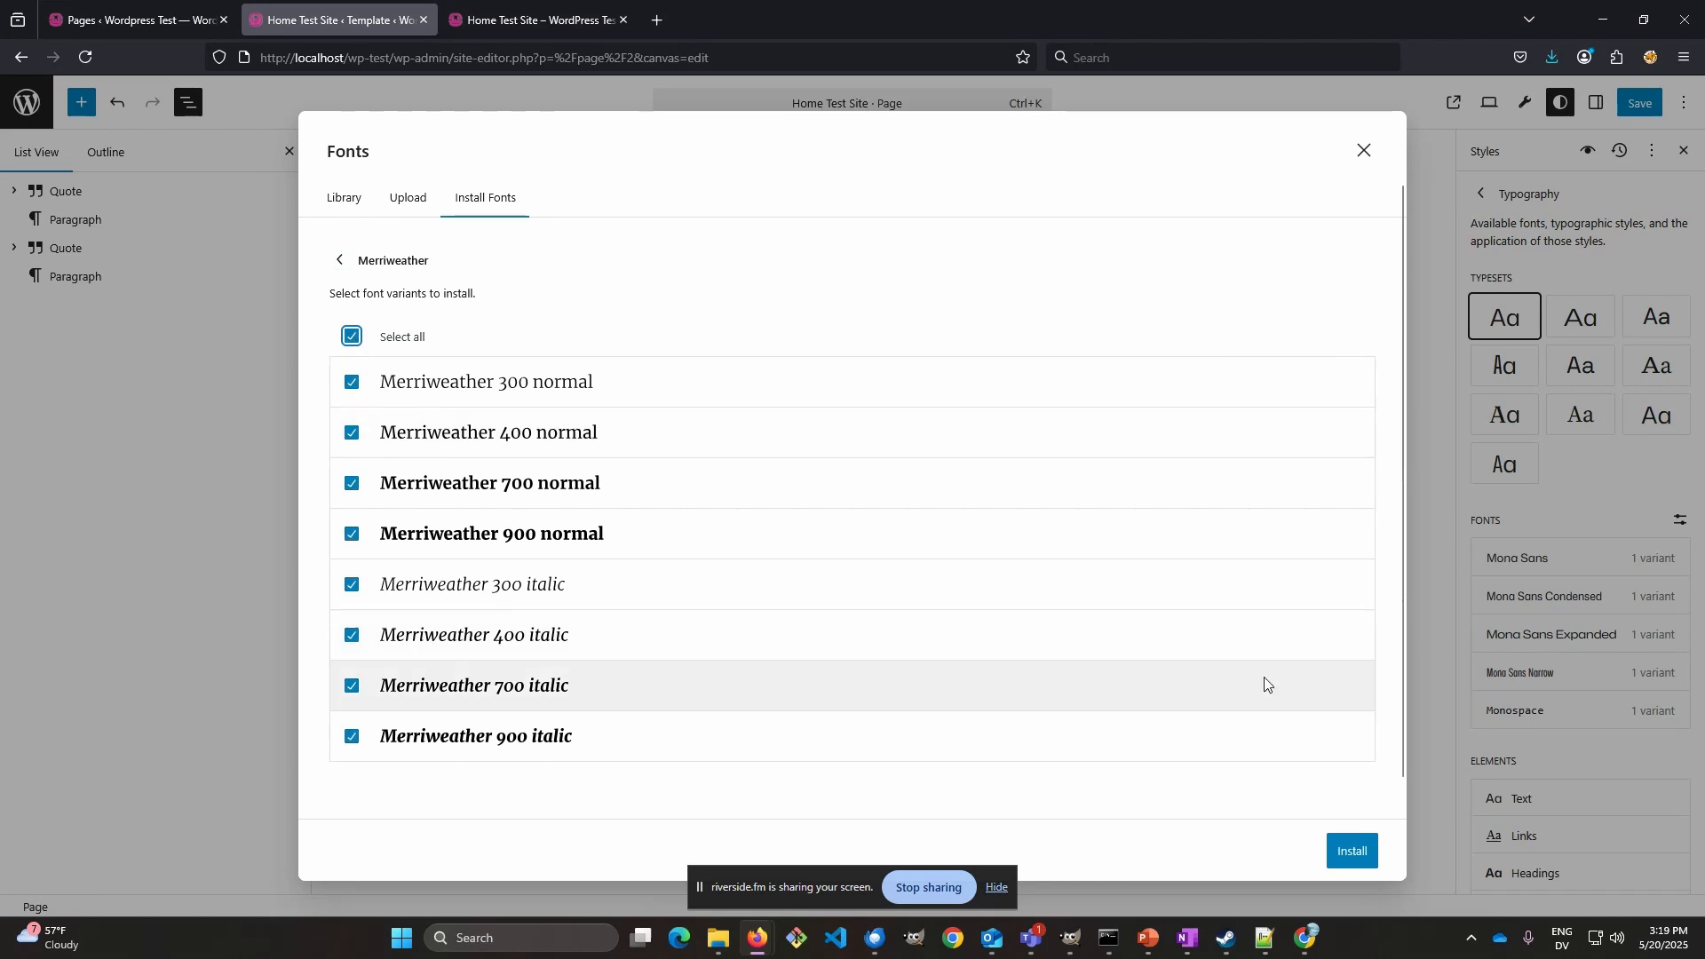
pyautogui.click(1348, 858)
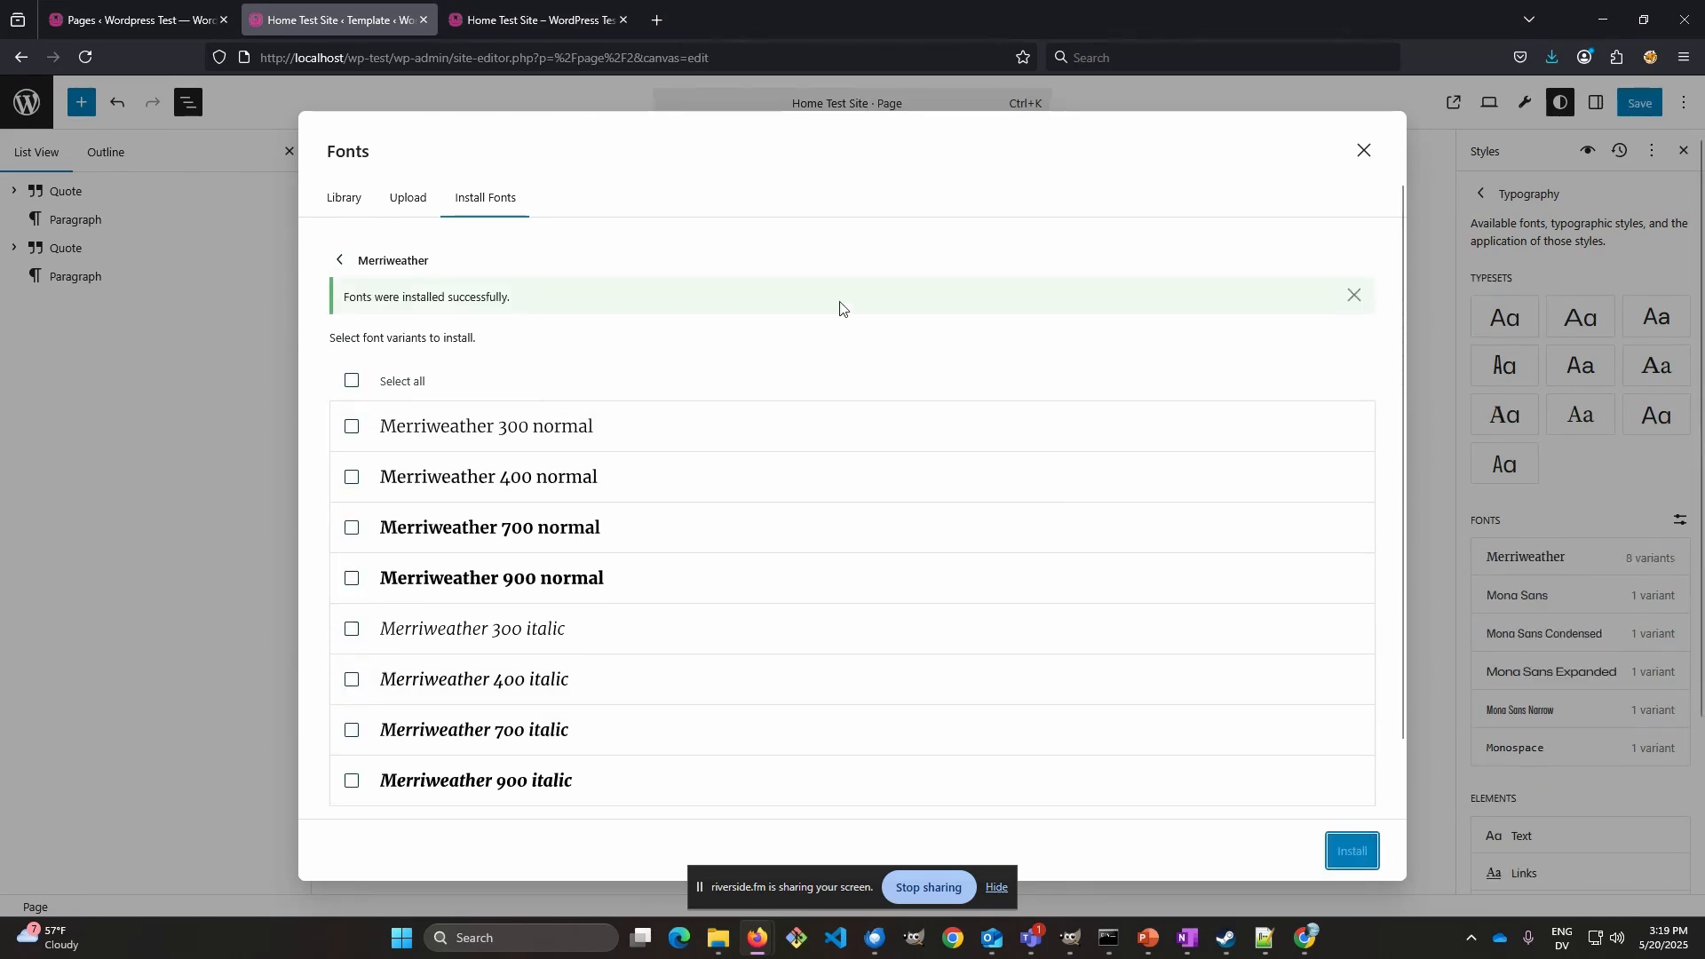
# - Return to the Google Fonts catalogue, search for "inter" and install all variants of Inter
pyautogui.click(340, 260)
pyautogui.click(405, 341)
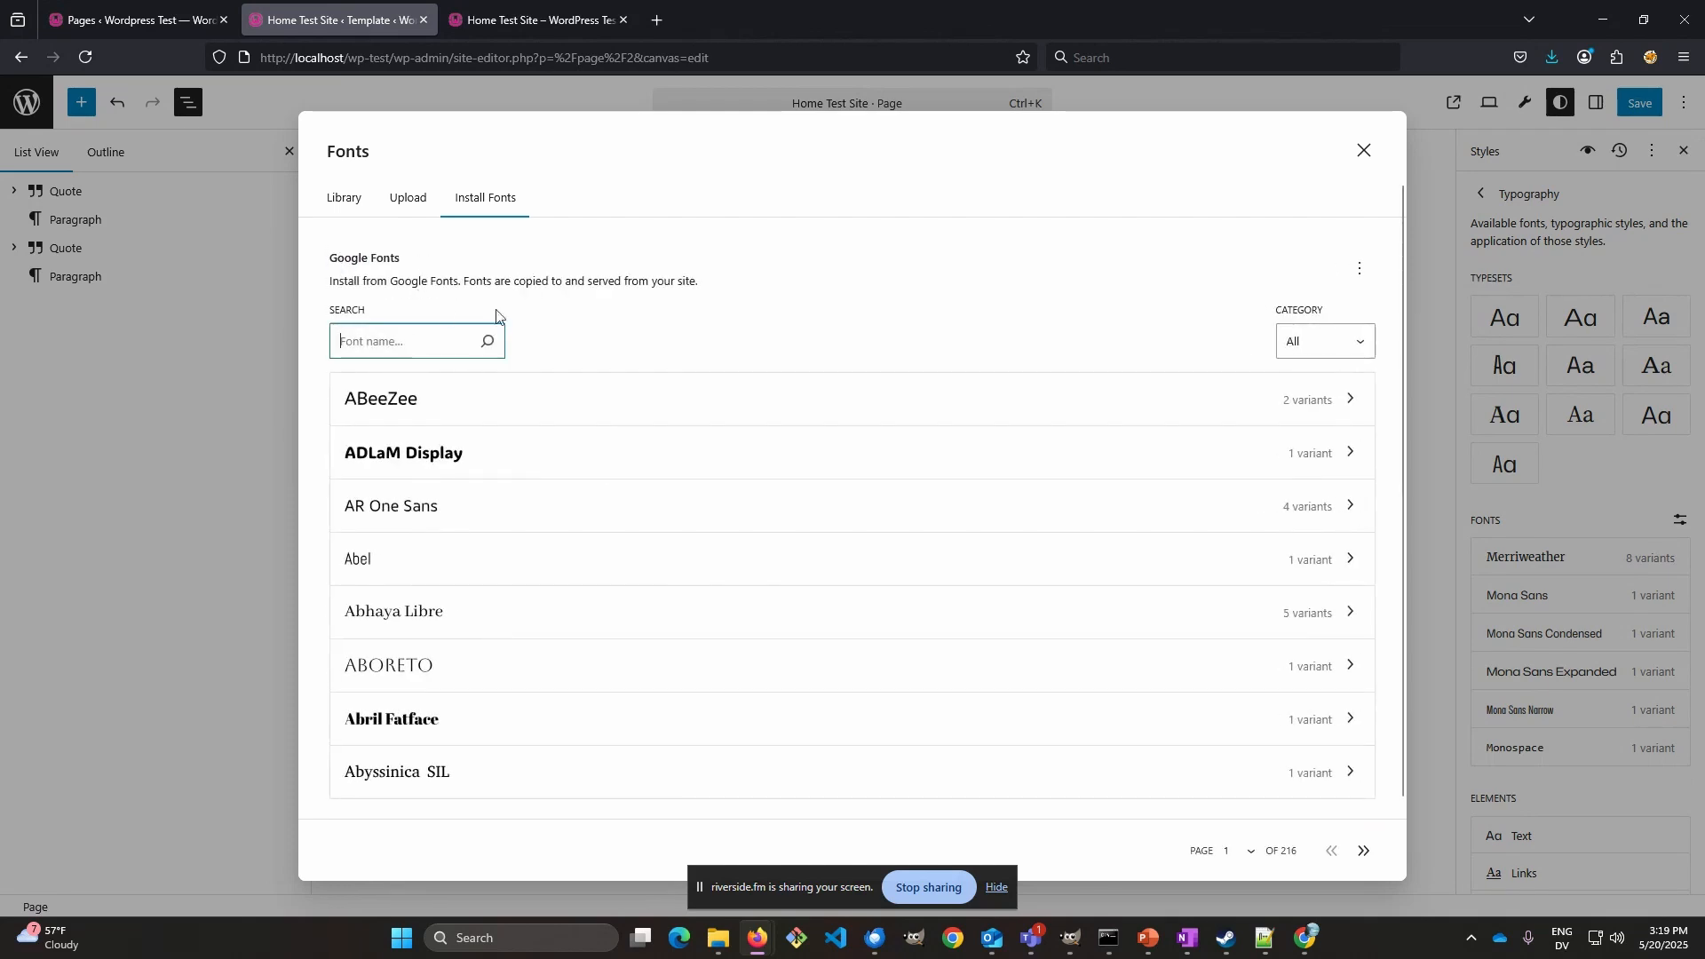
pyautogui.write('inter')
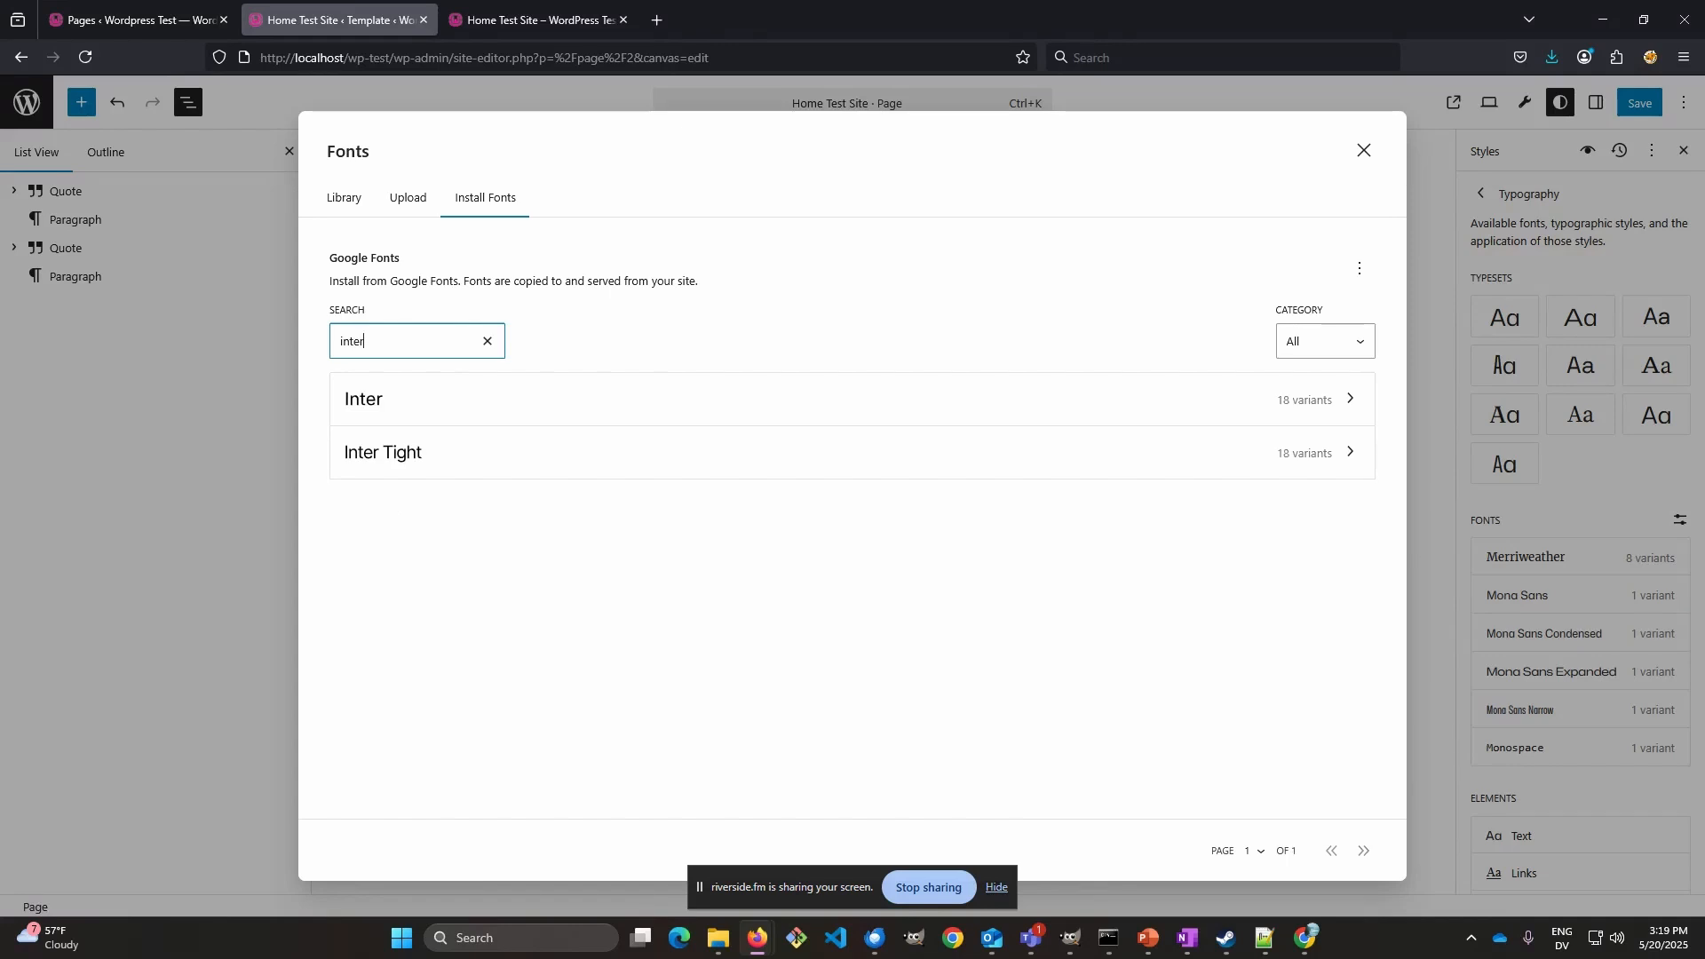
pyautogui.click(702, 390)
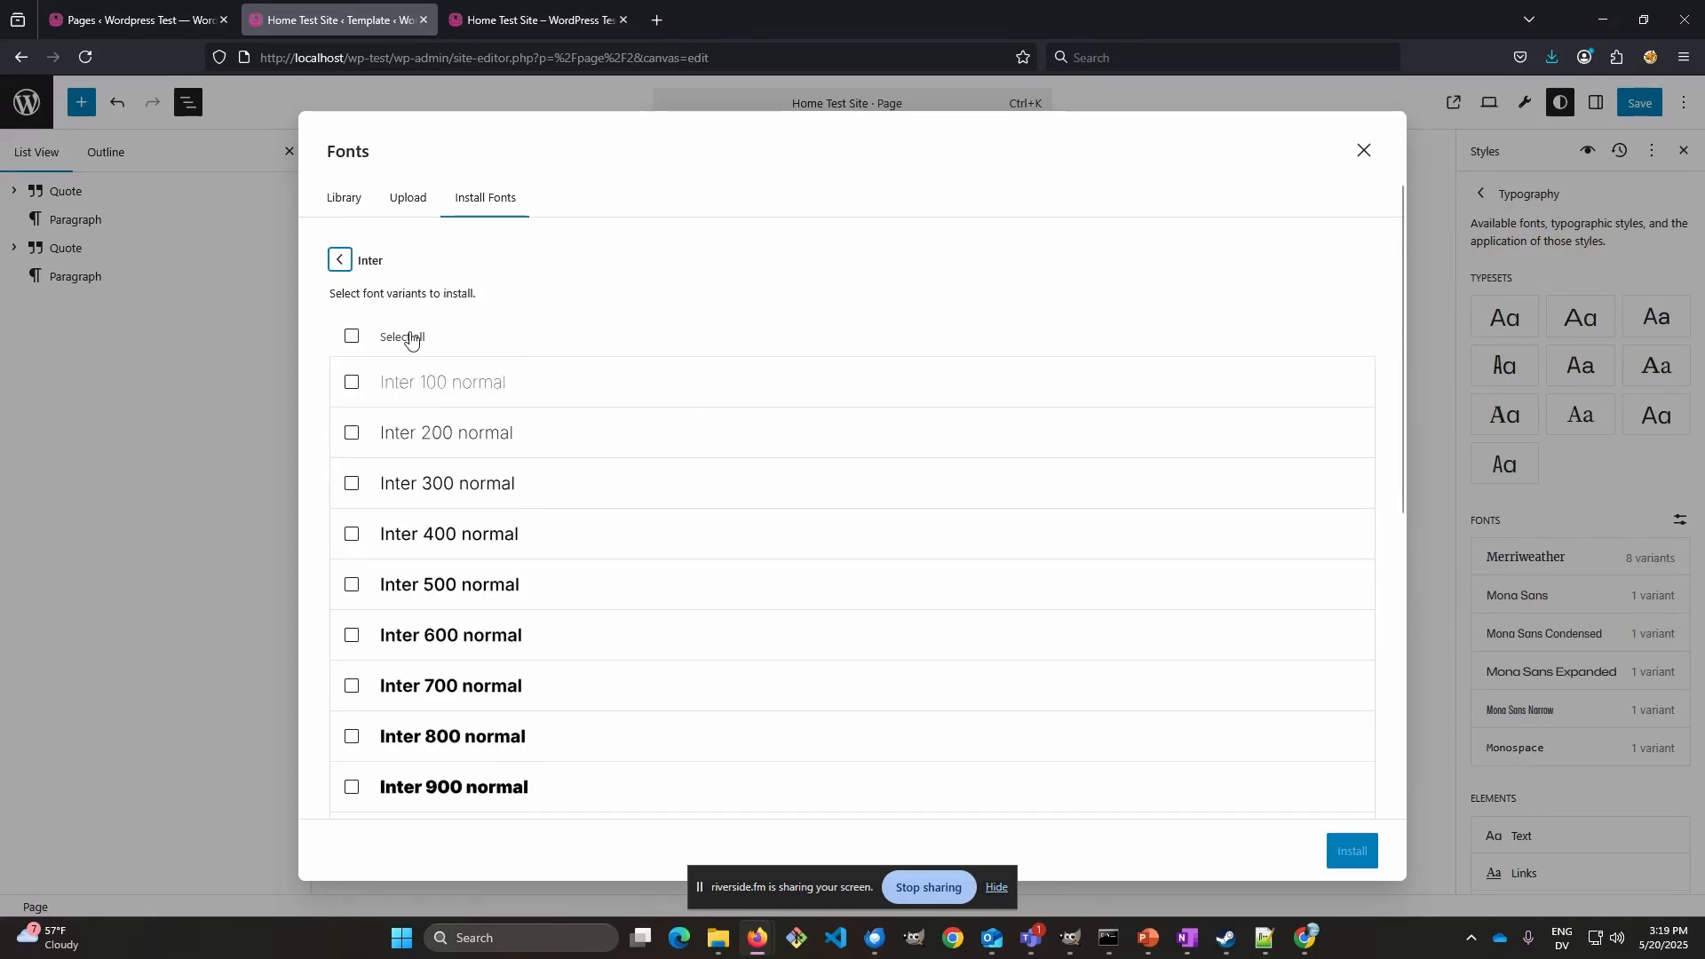
pyautogui.click(350, 337)
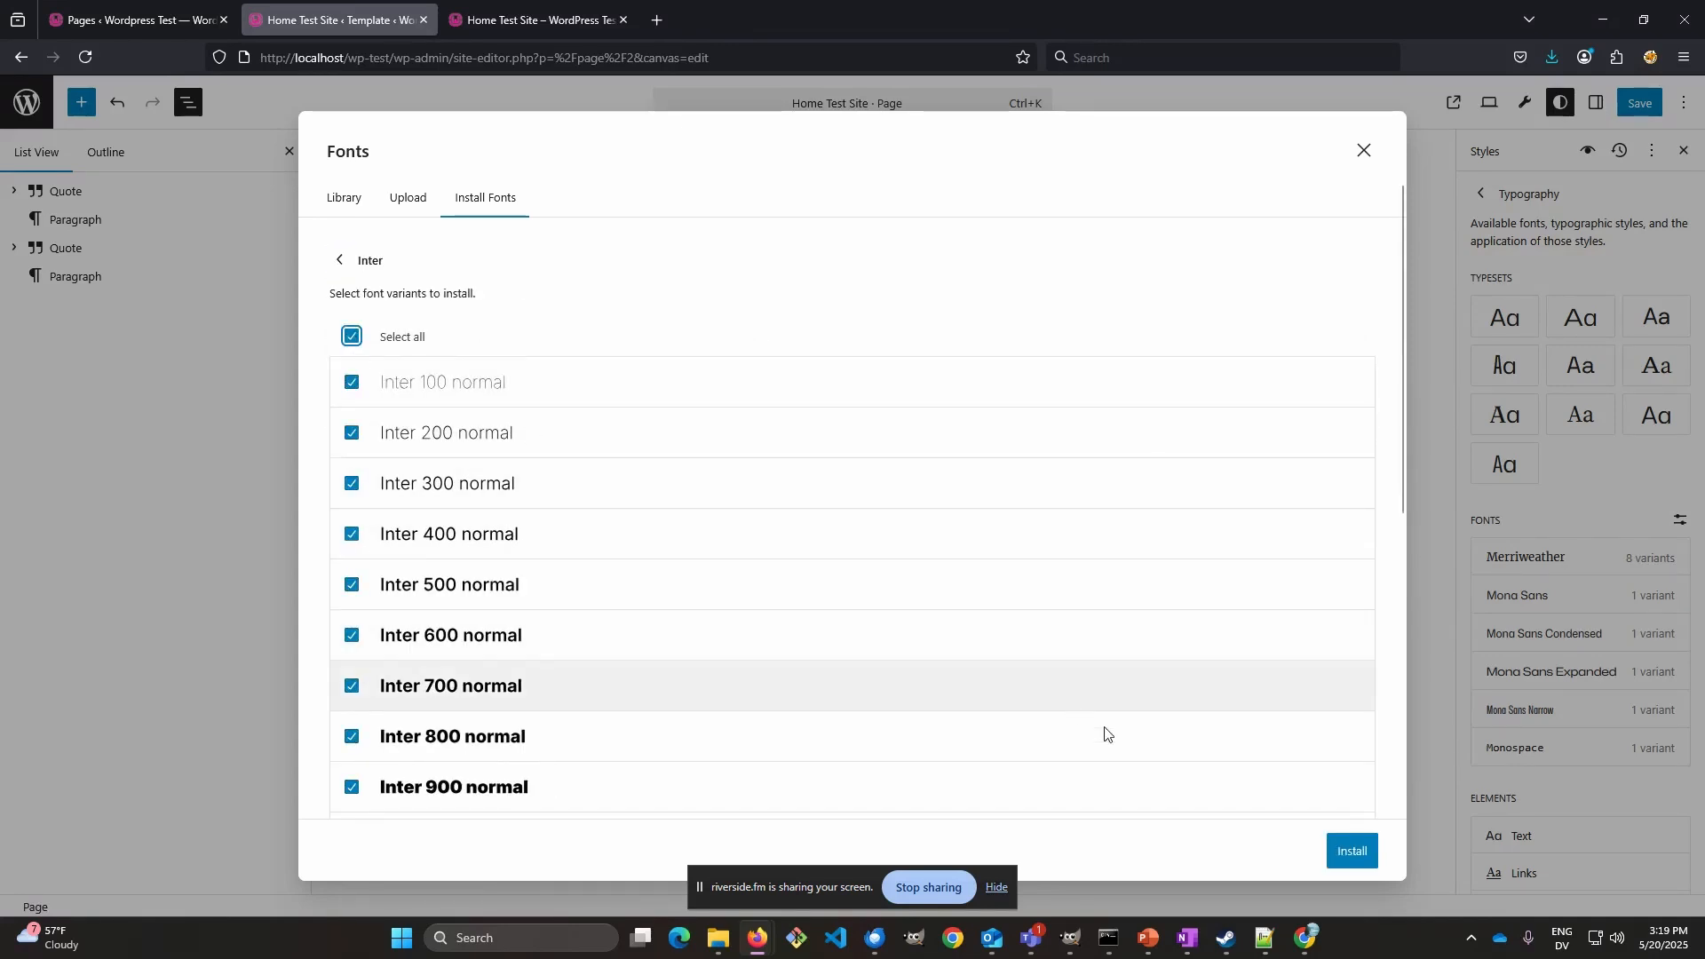
pyautogui.click(1348, 854)
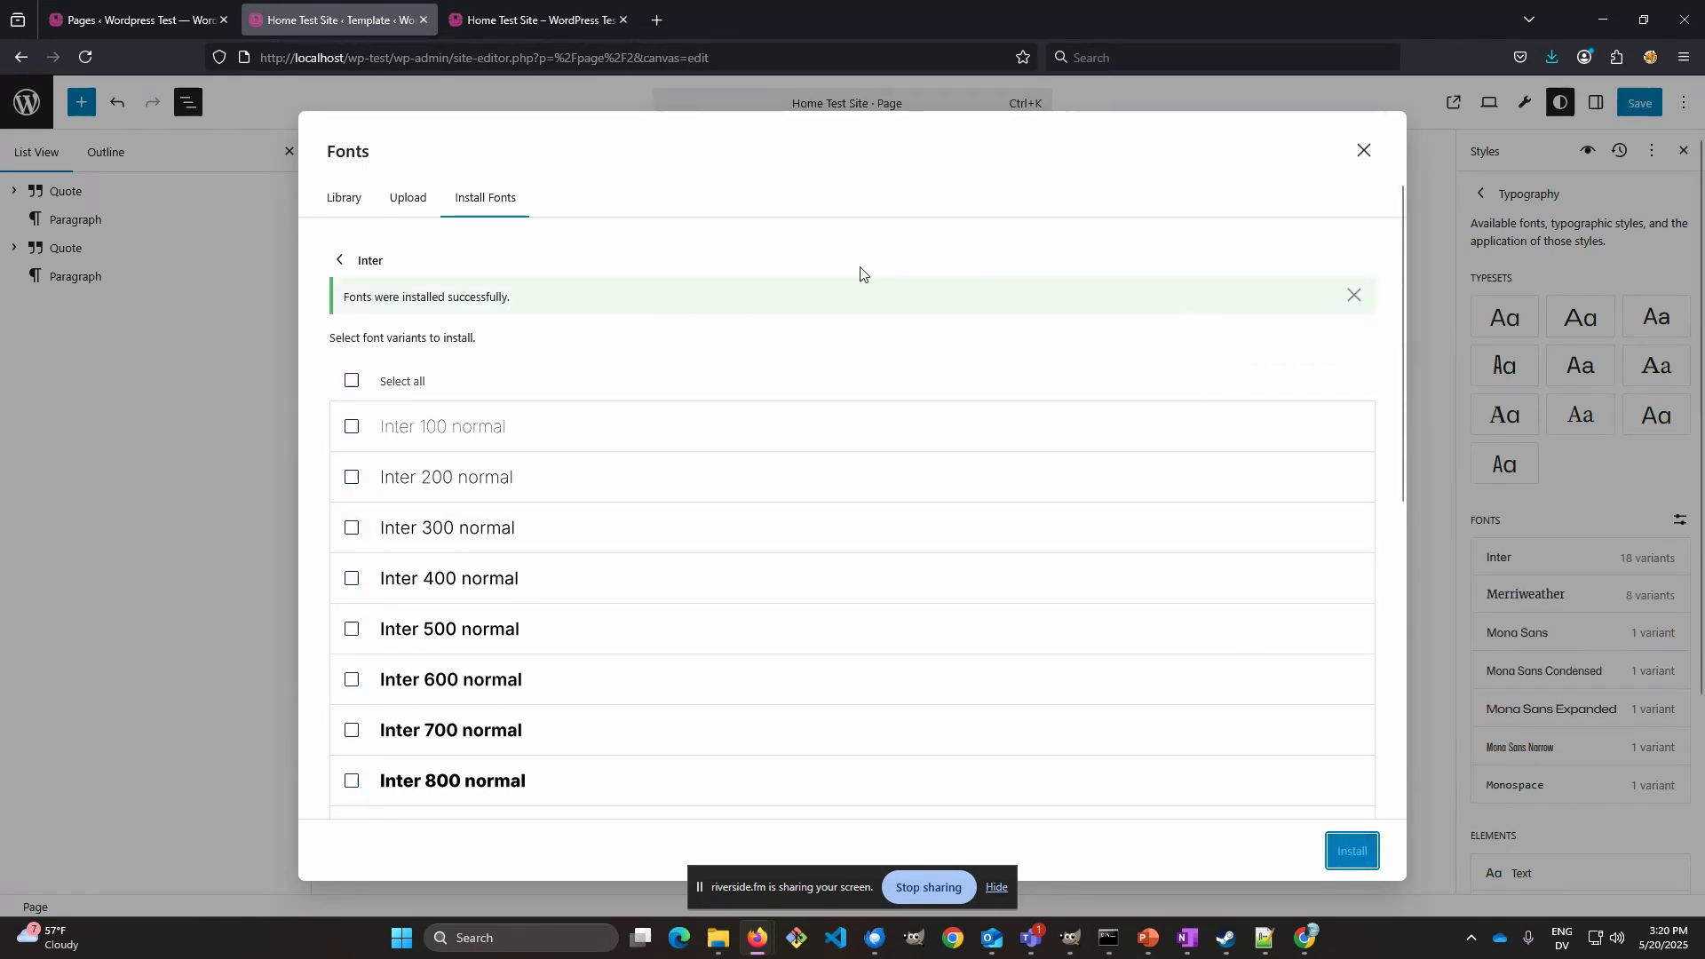
# - Close the font management dialog and save the site changes
pyautogui.click(1364, 153)
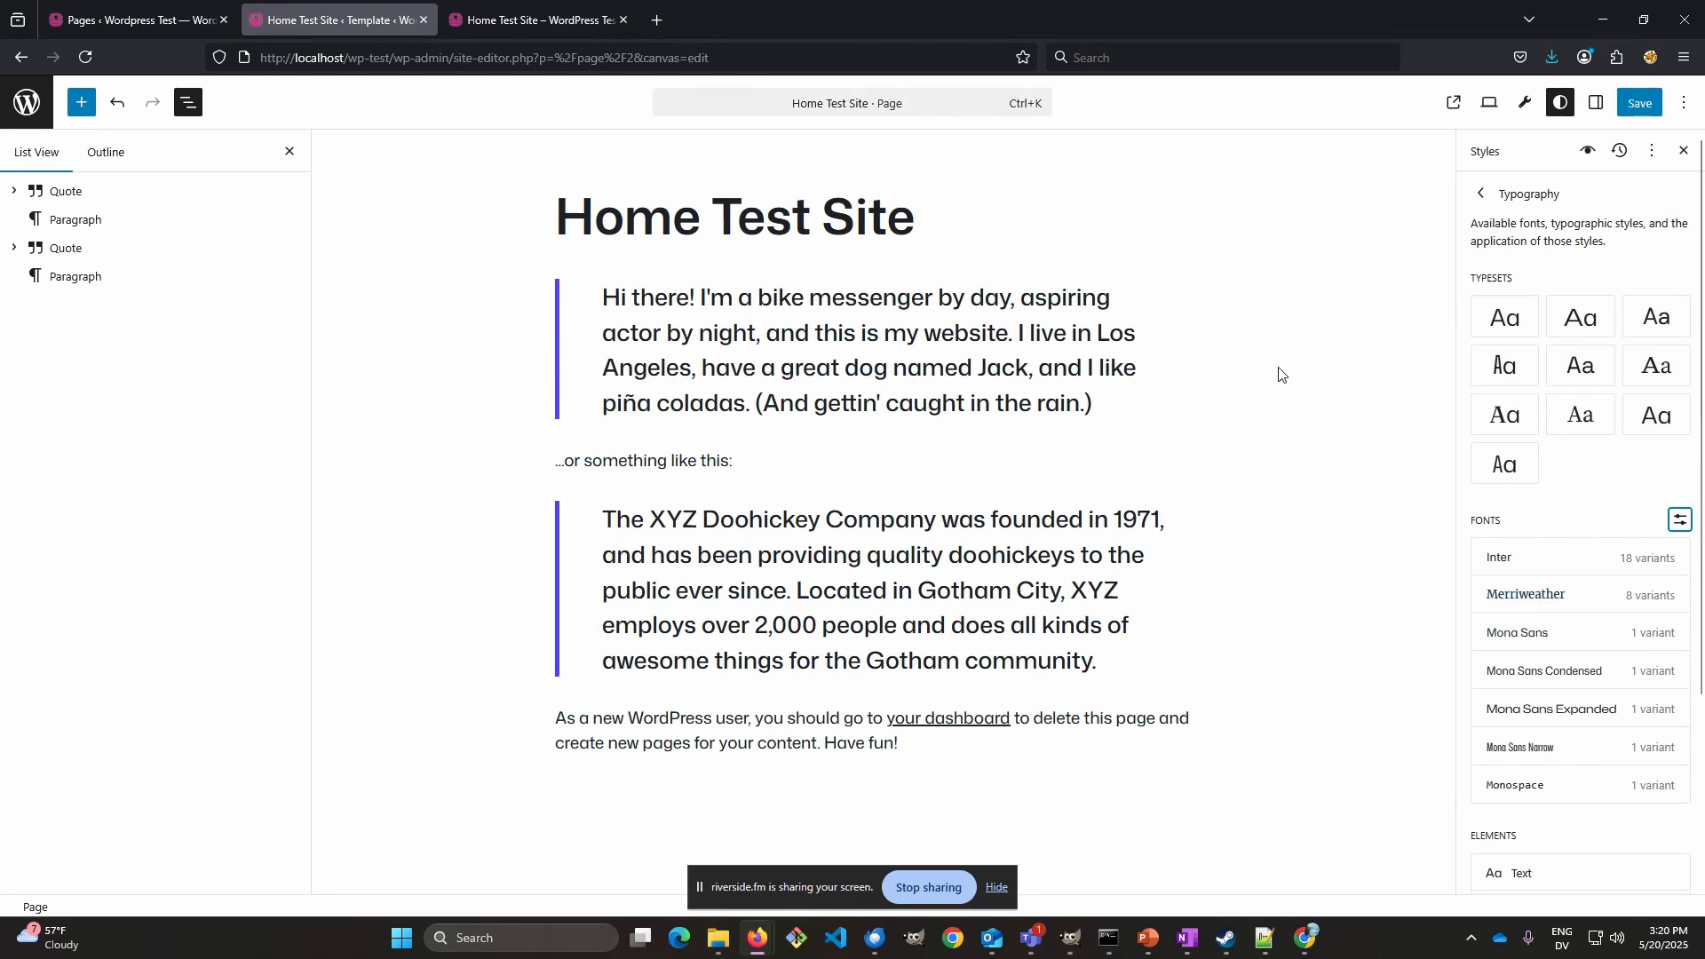
pyautogui.click(1640, 104)
pyautogui.click(1645, 110)
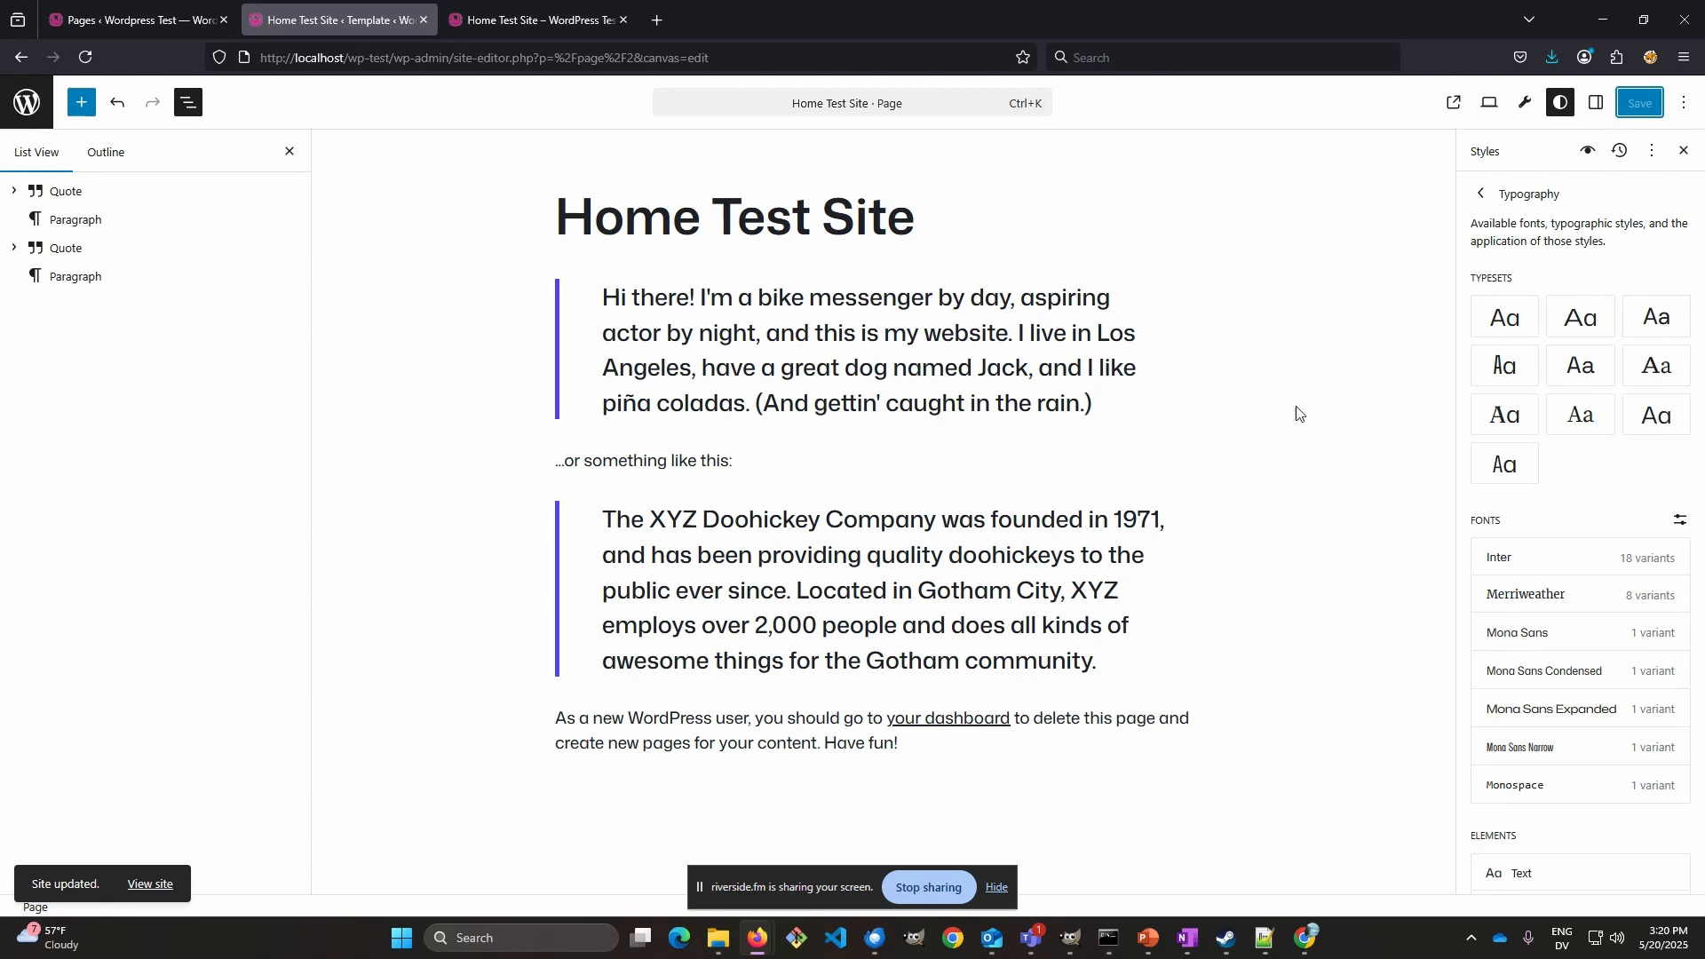
# - Try the typesets based on Mona Sans Expanded, Big Shoulders and Fraunces, and reselect the first Mona Sans typeset
pyautogui.click(1589, 320)
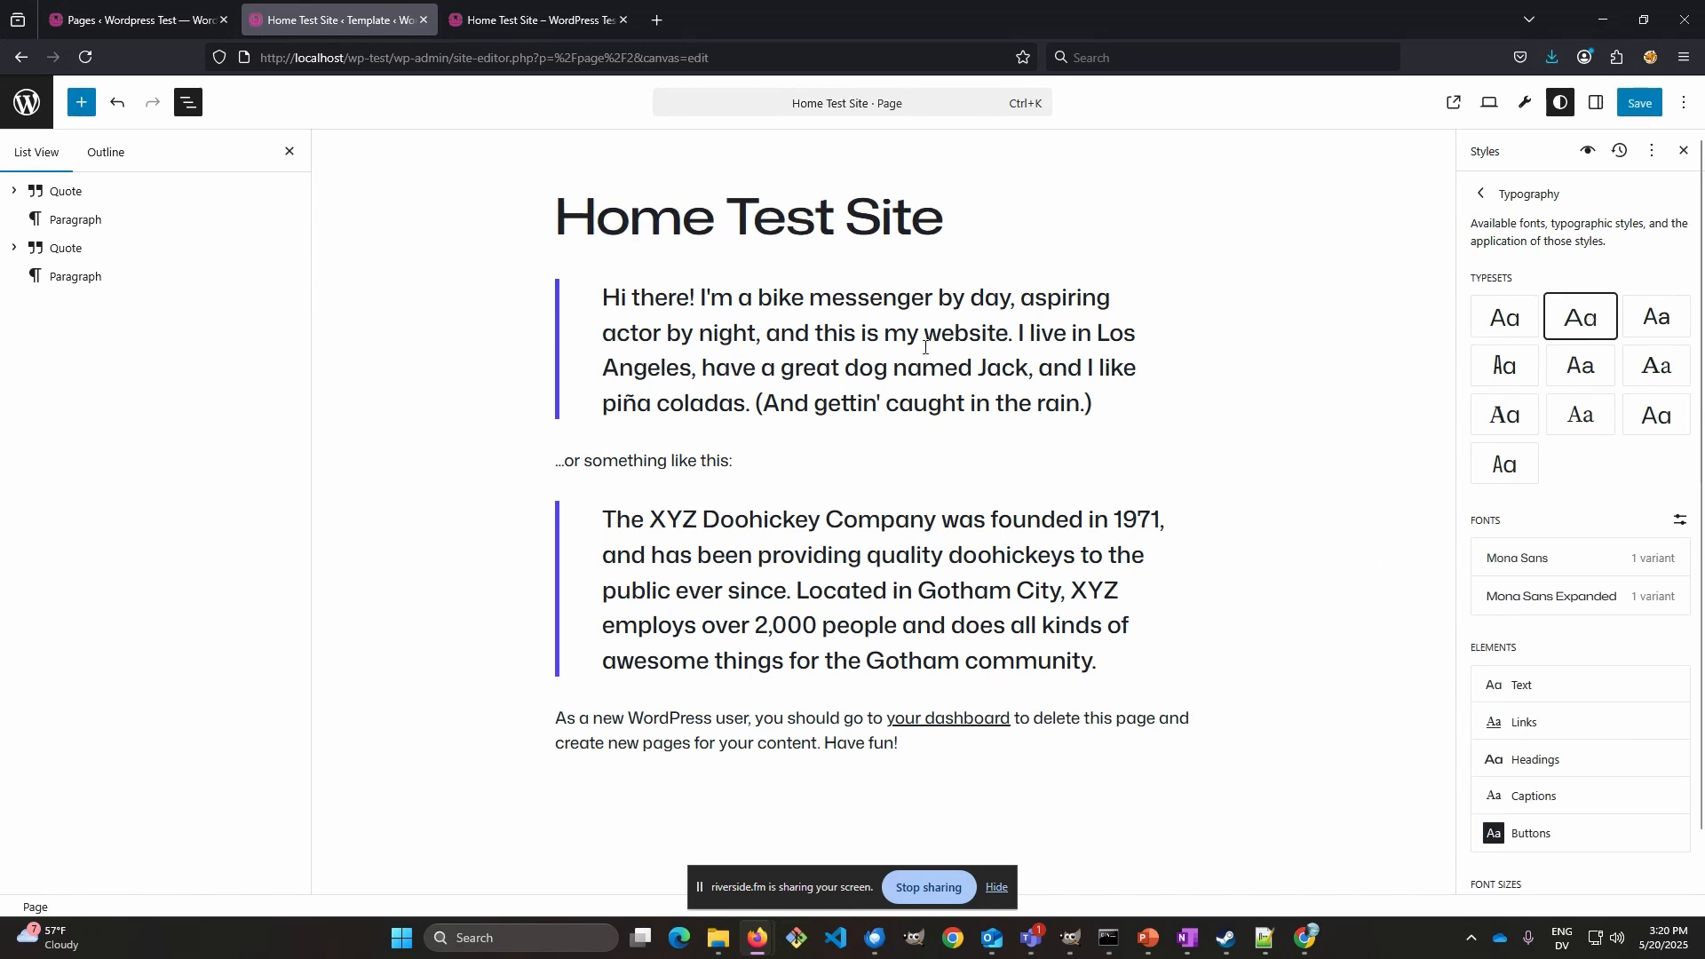
pyautogui.click(1512, 376)
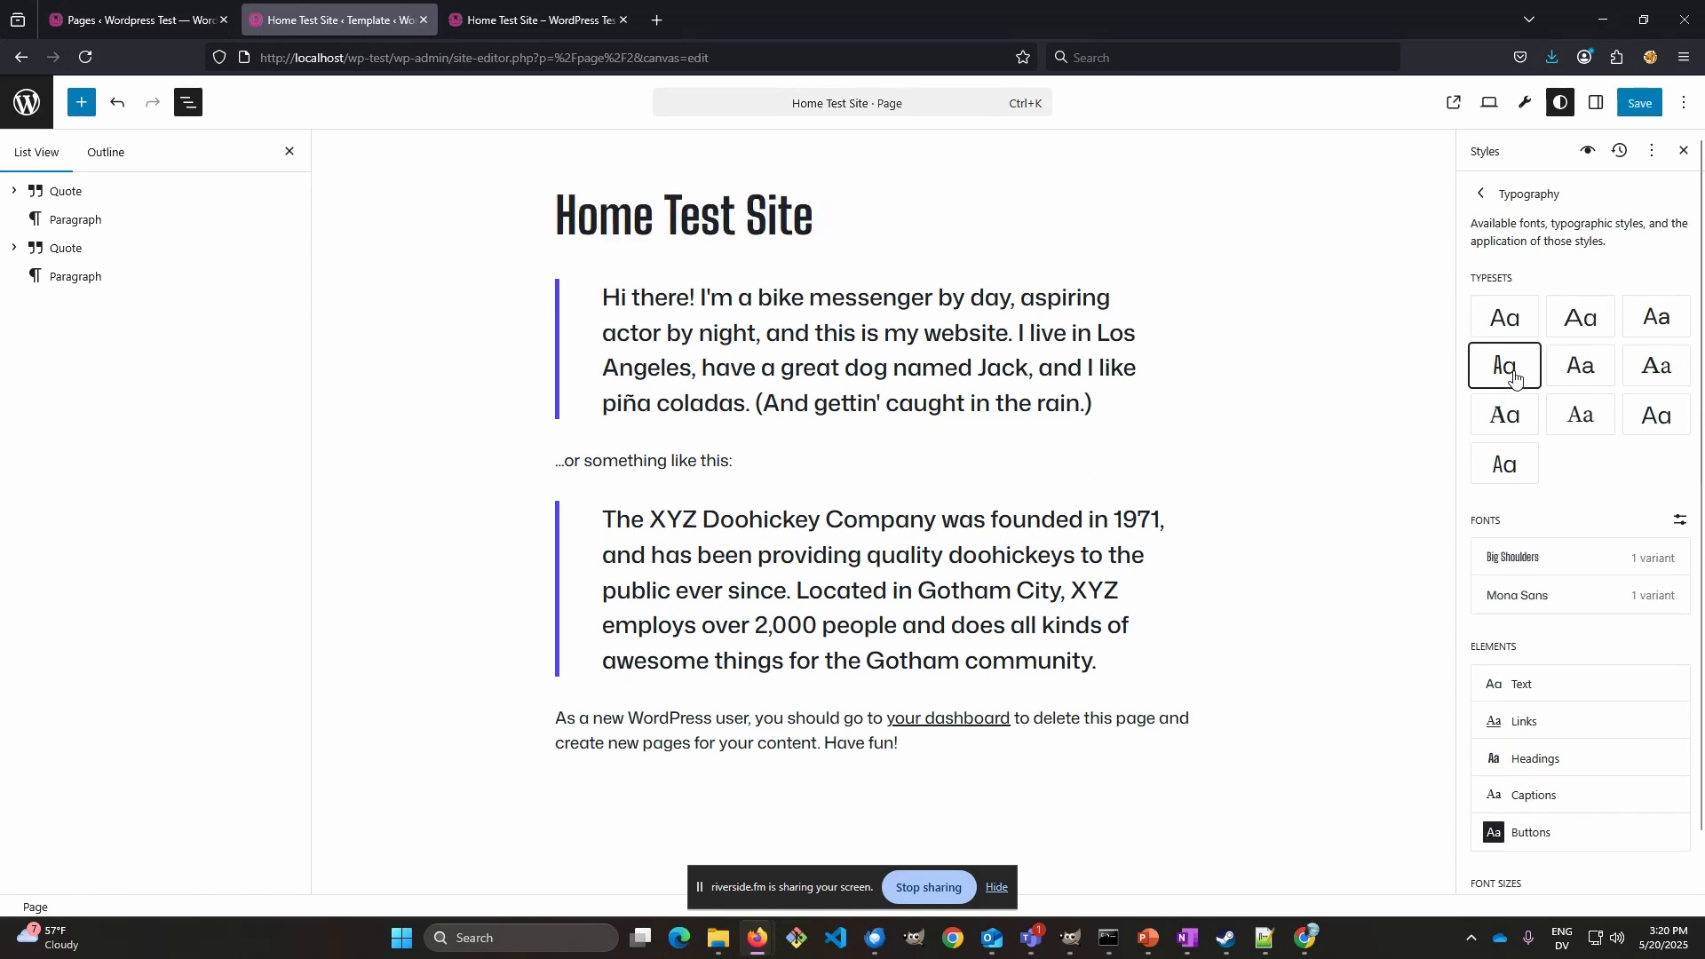
pyautogui.click(1506, 417)
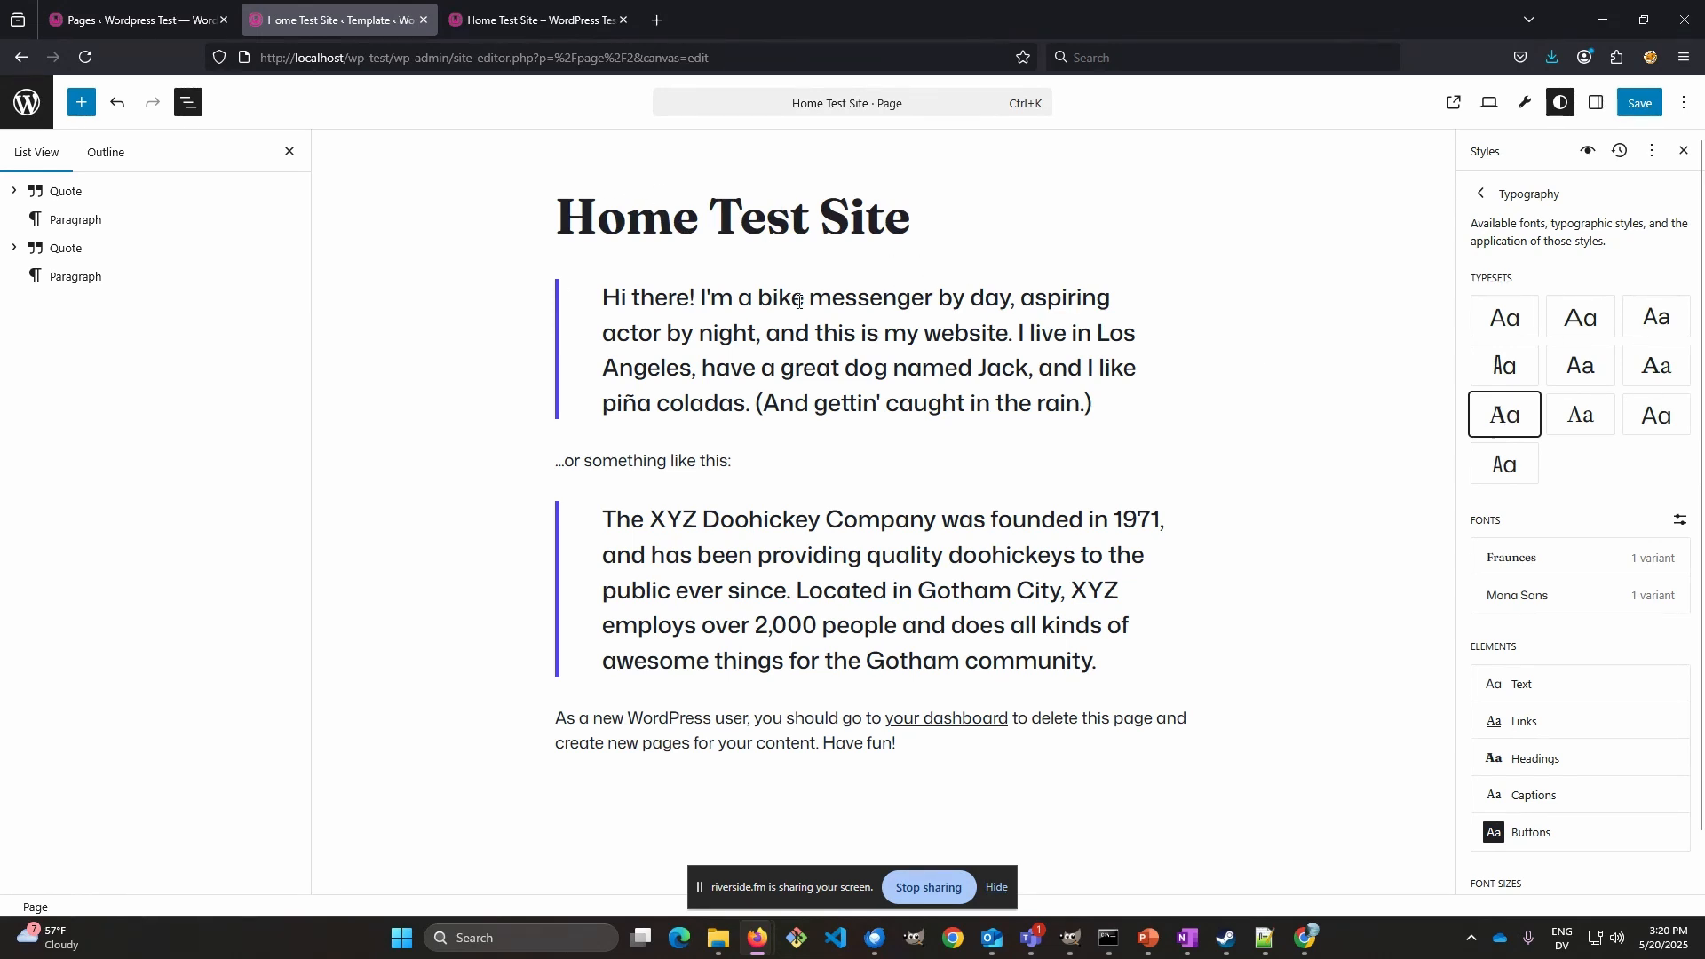
pyautogui.click(1498, 320)
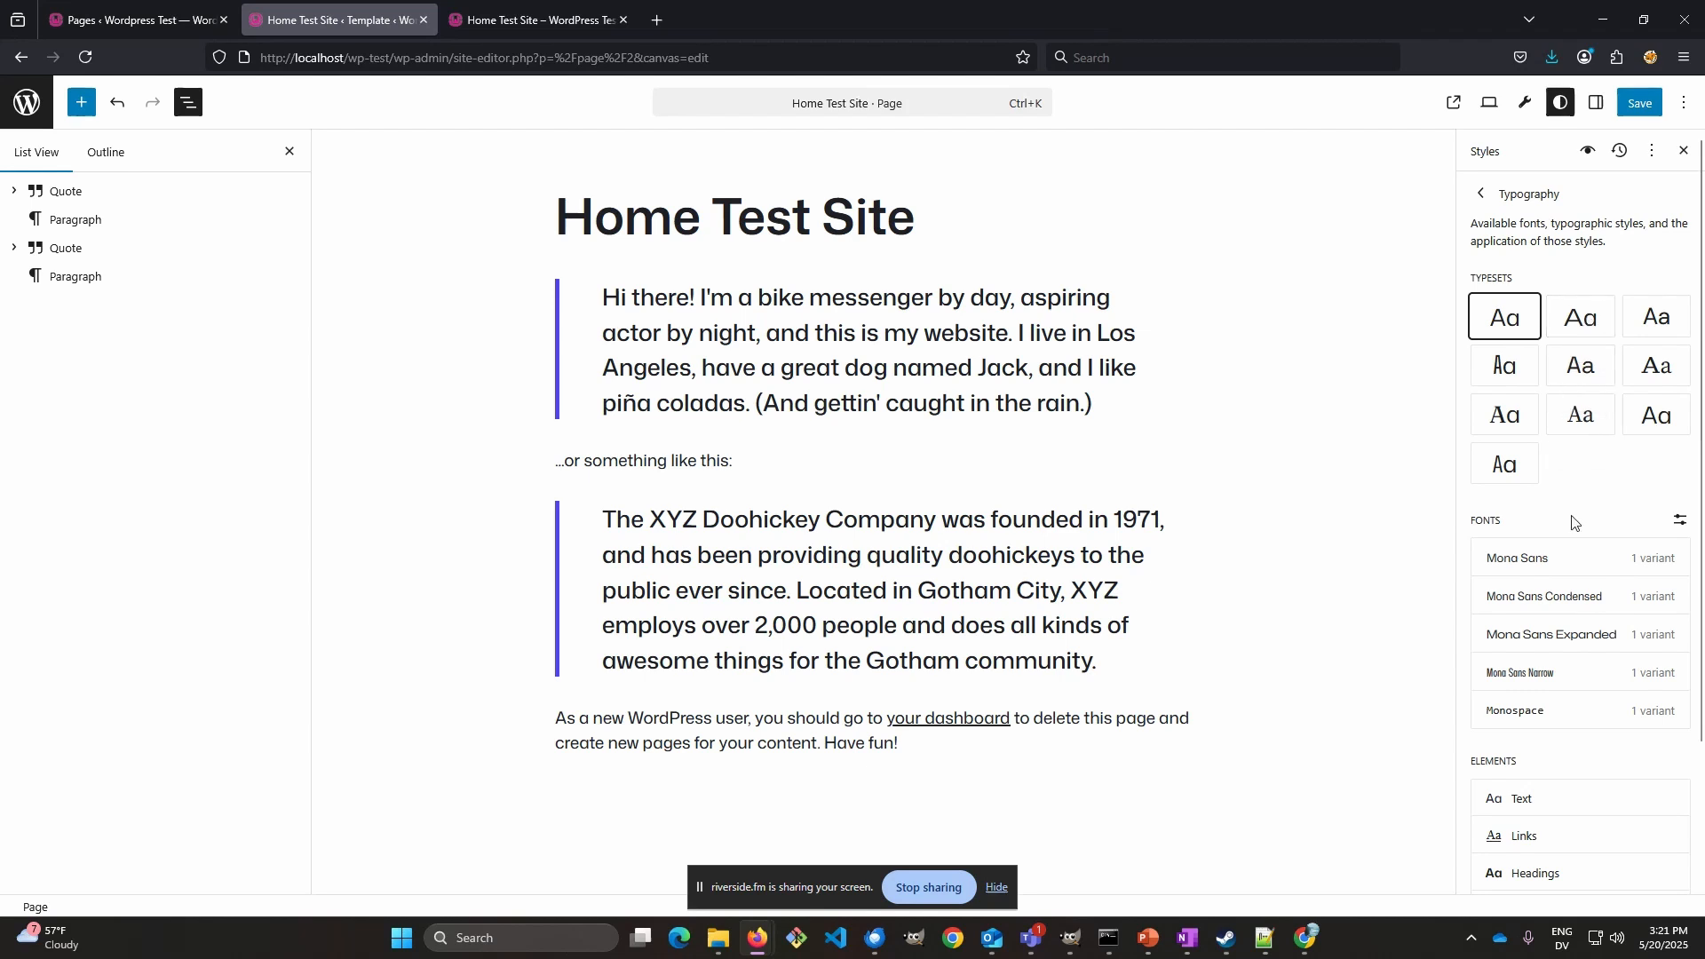
pyautogui.scroll(-1, 1573, 522)
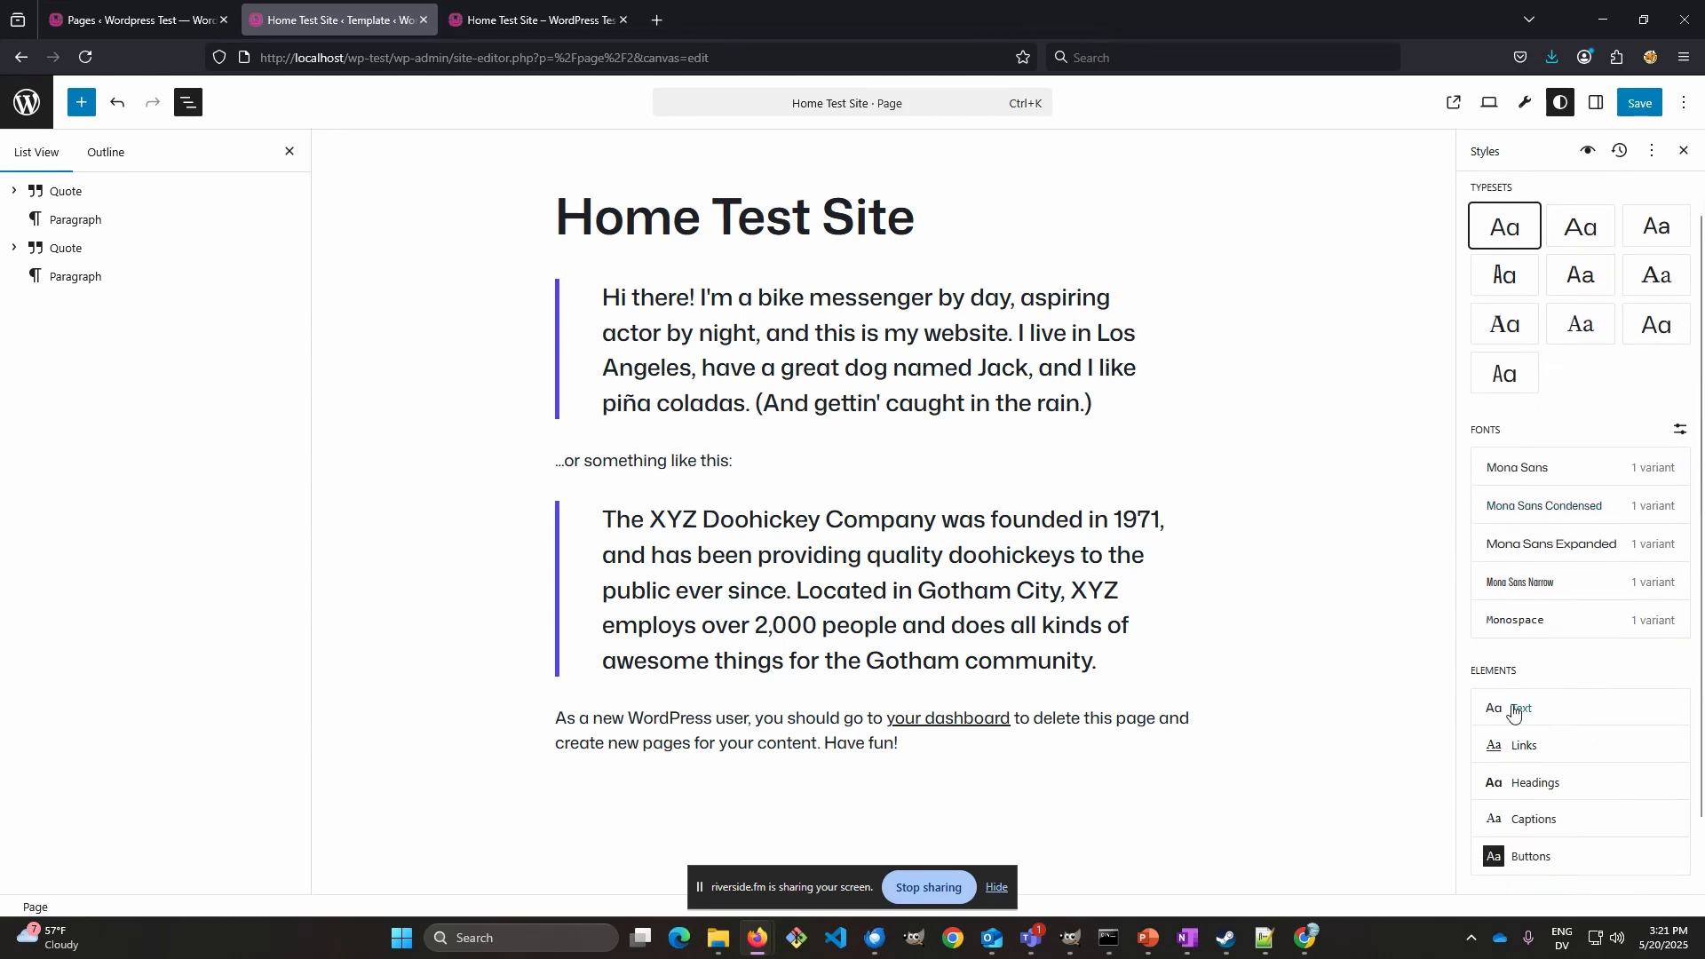
pyautogui.scroll(-1, 1625, 704)
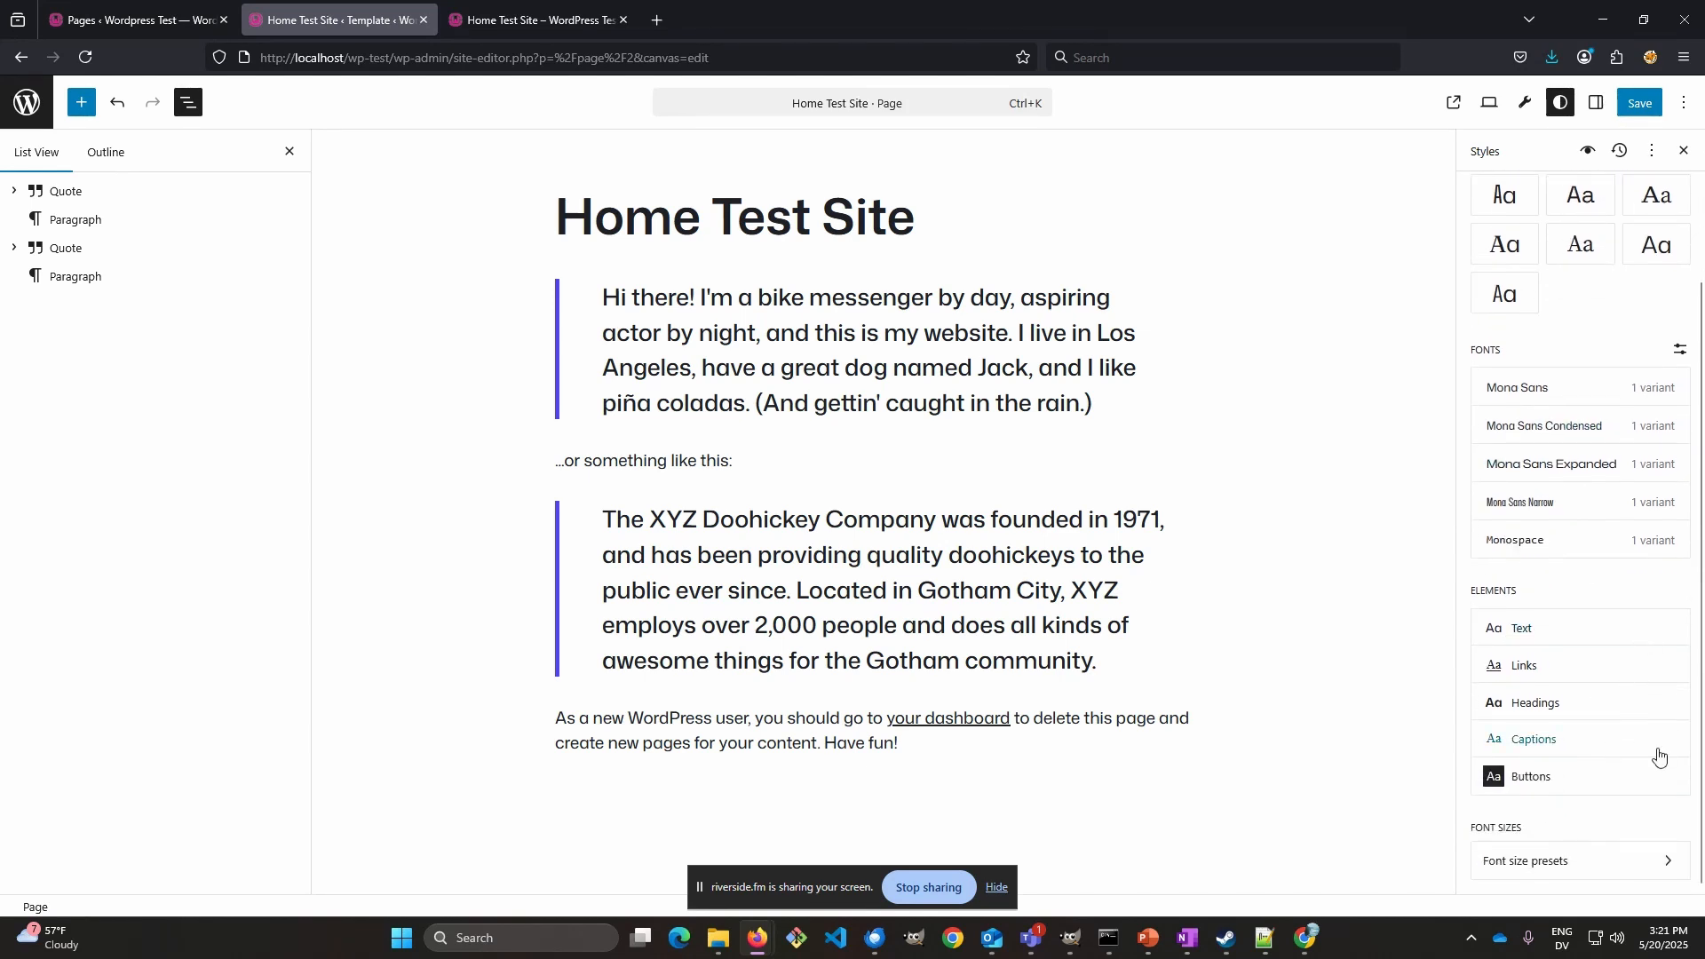
pyautogui.scroll(3, 1599, 550)
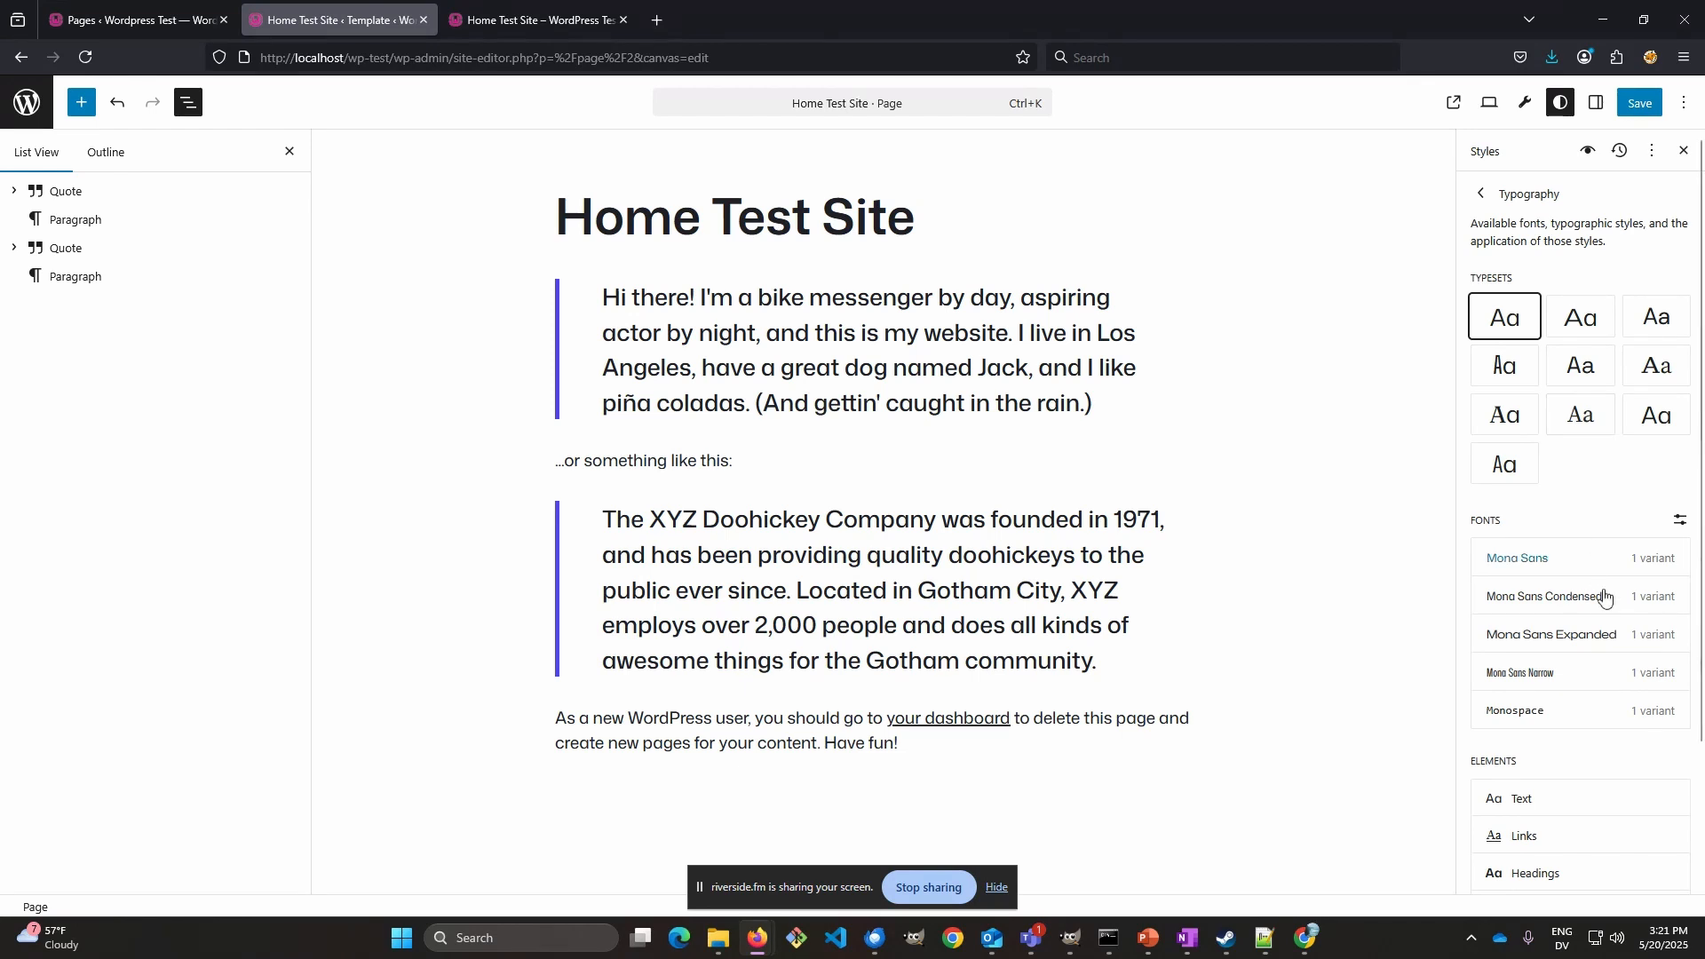
pyautogui.scroll(-2, 1612, 590)
pyautogui.scroll(2, 1615, 568)
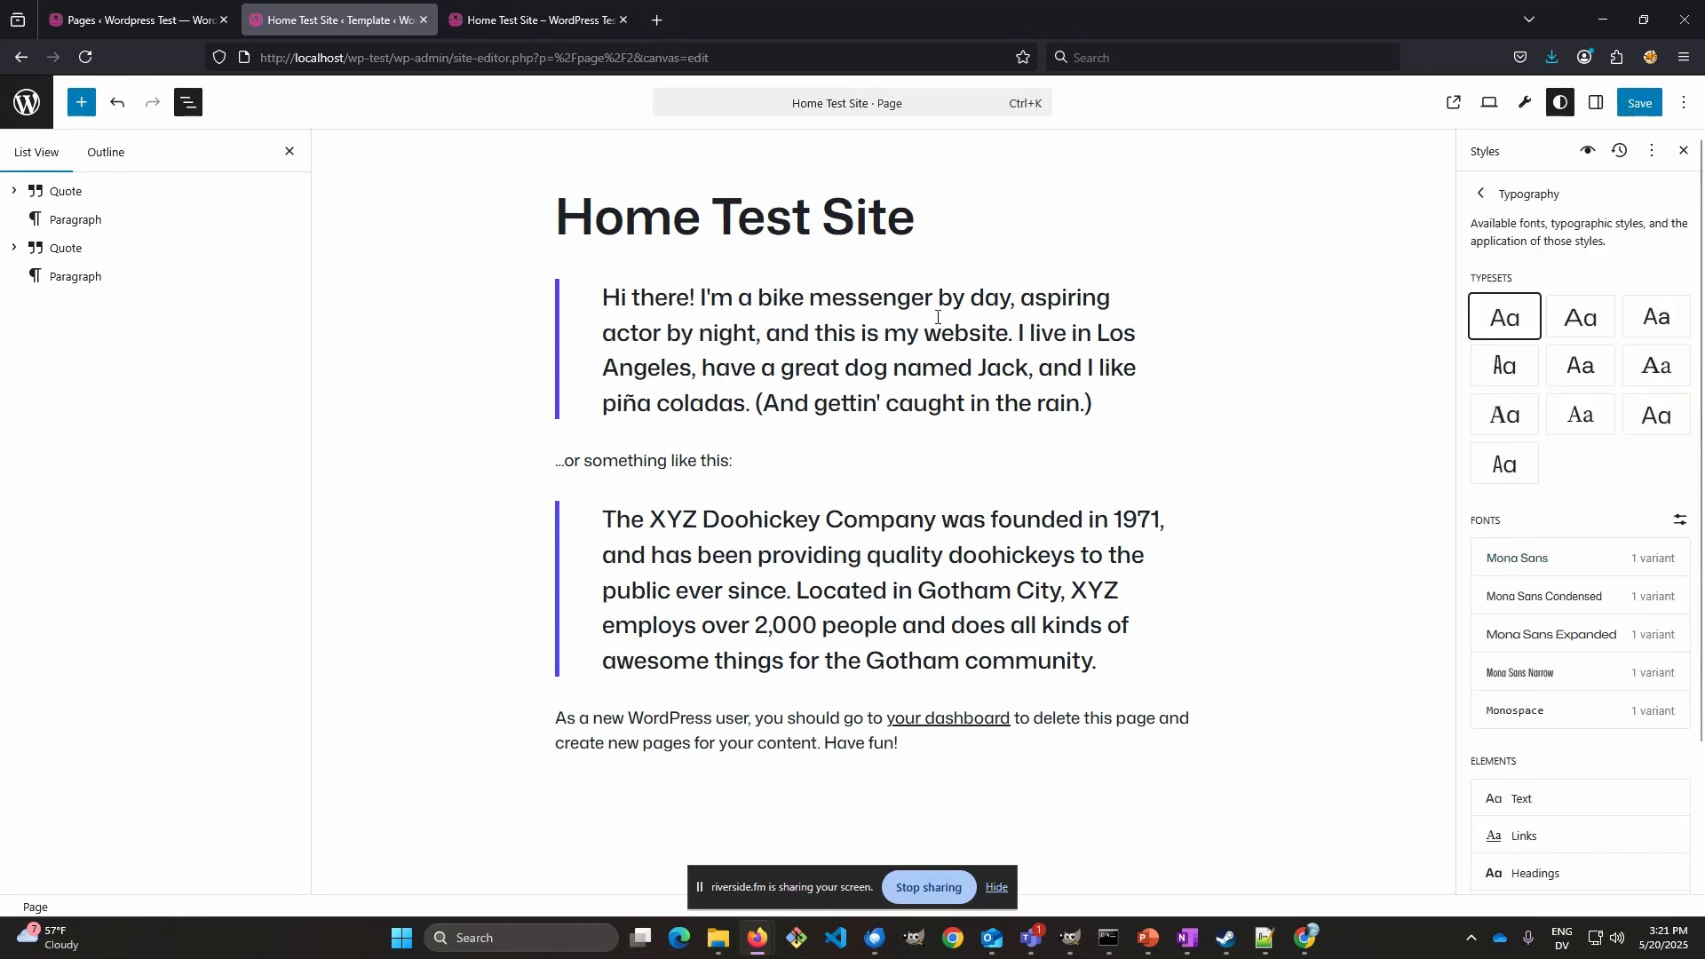
# - Leave the site editor for the admin dashboard, discarding the unsaved typeset change
pyautogui.click(22, 107)
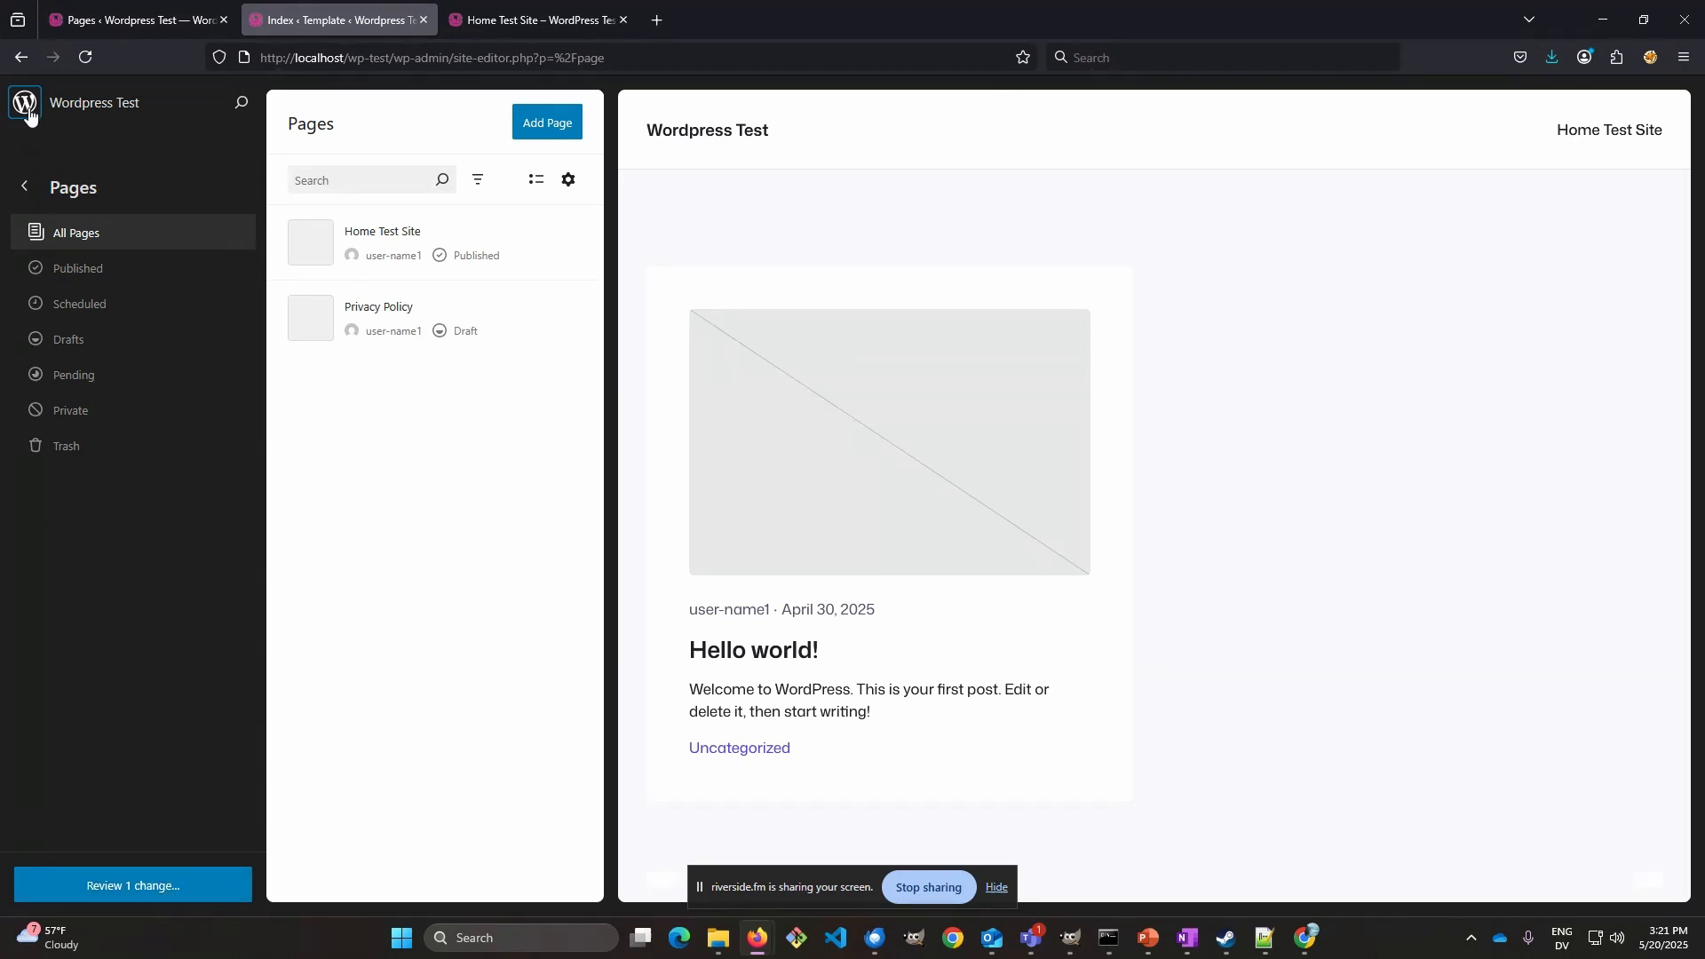
pyautogui.click(25, 107)
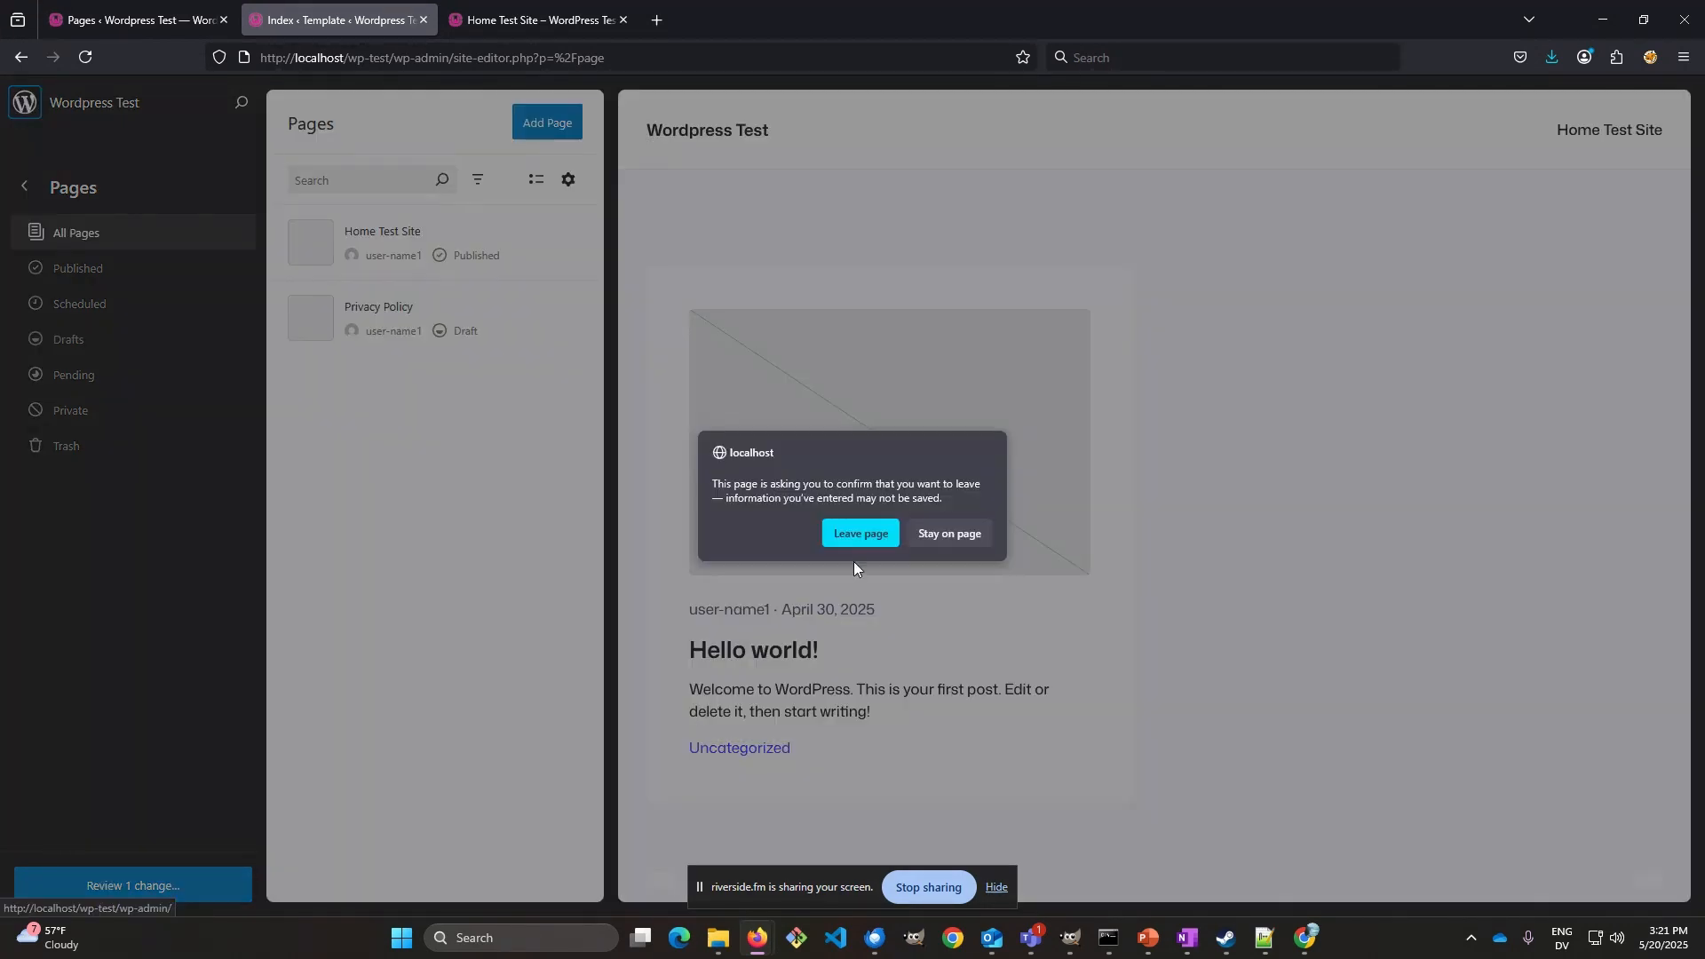
pyautogui.click(859, 533)
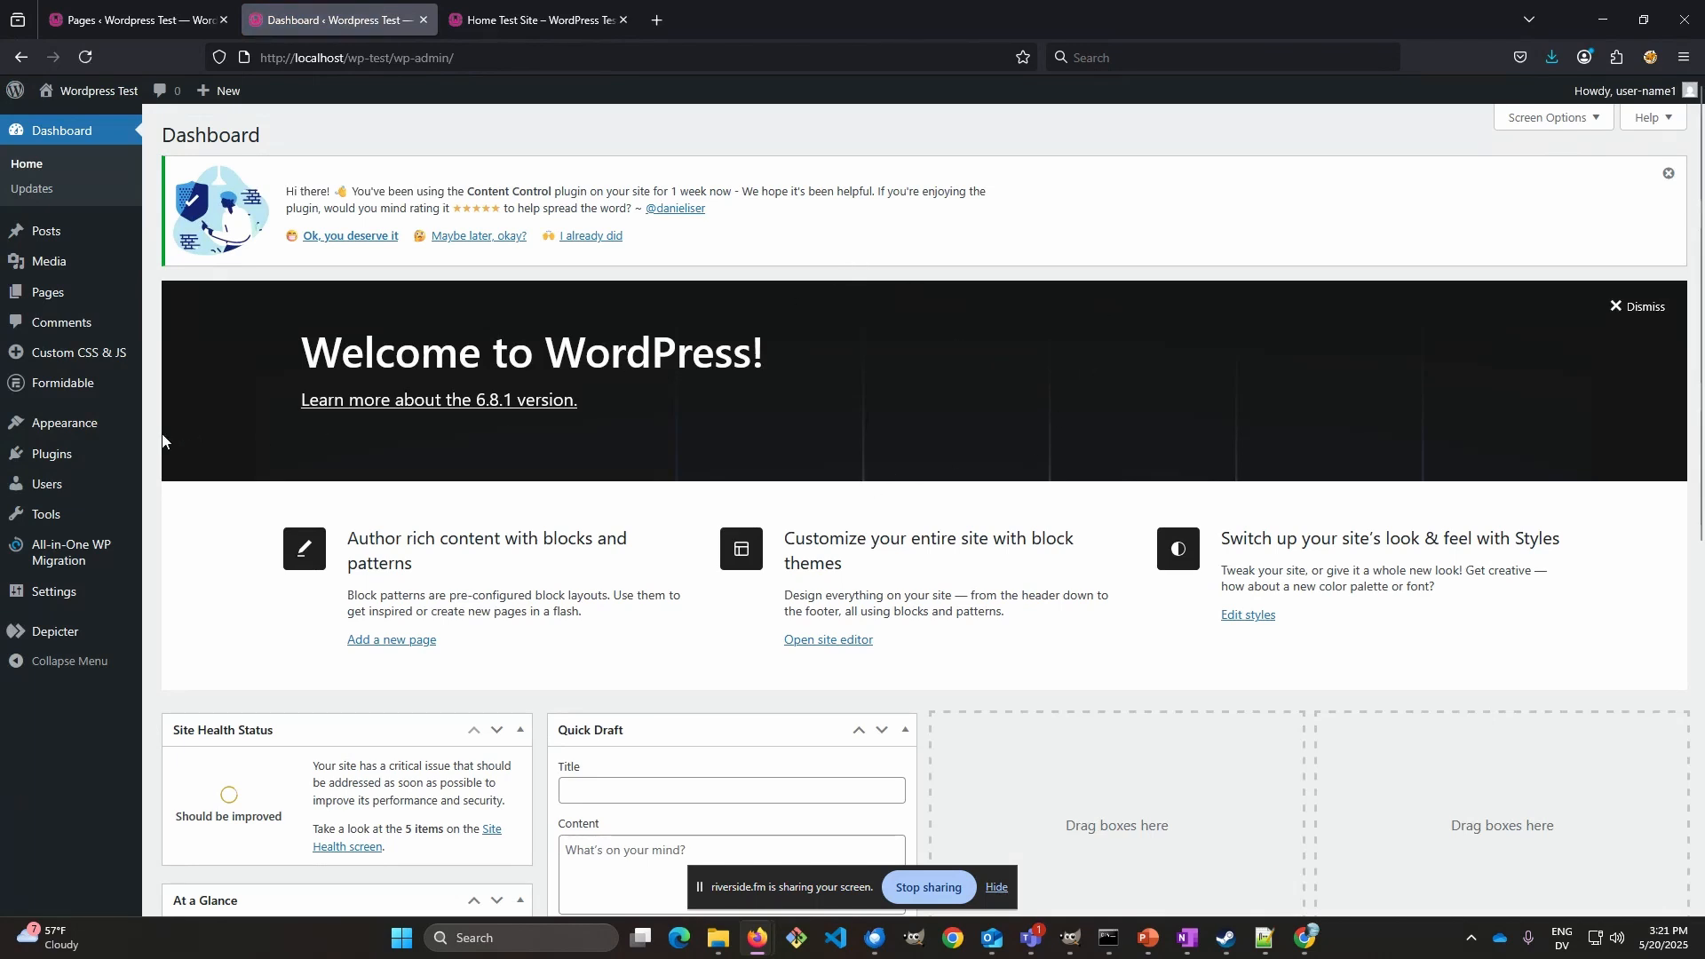
# - Reopen the Home Test Site page in the site editor and display the site's typography styles
pyautogui.moveTo(76, 425)
pyautogui.click(174, 456)
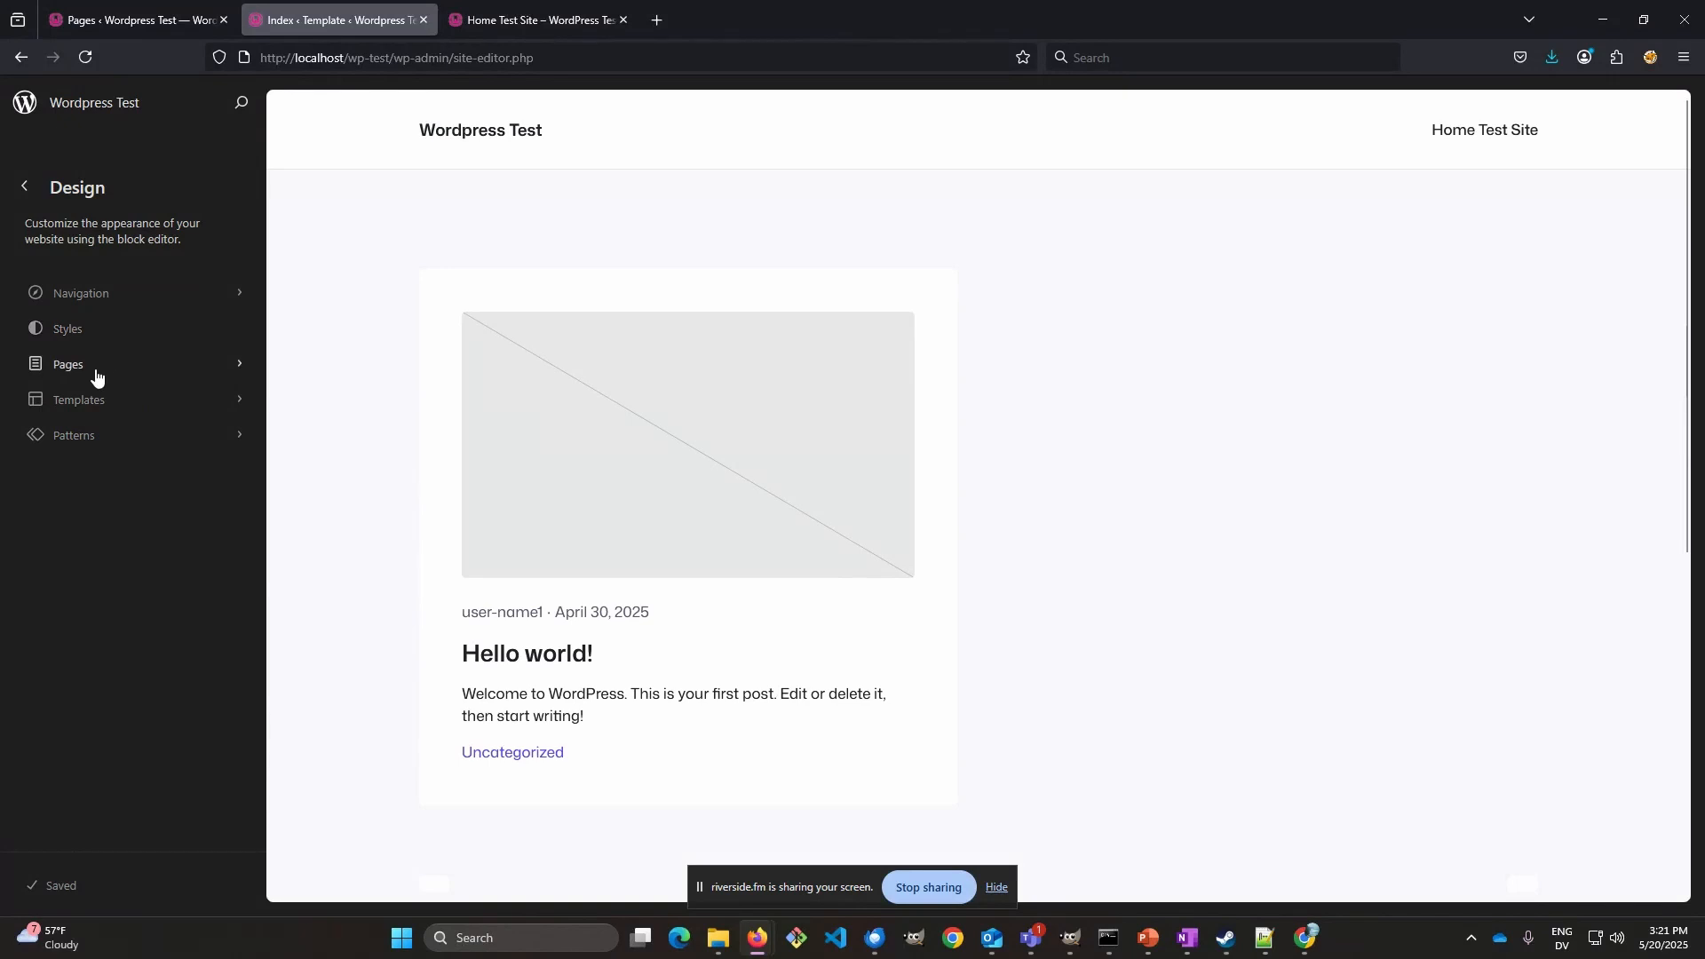
pyautogui.click(96, 373)
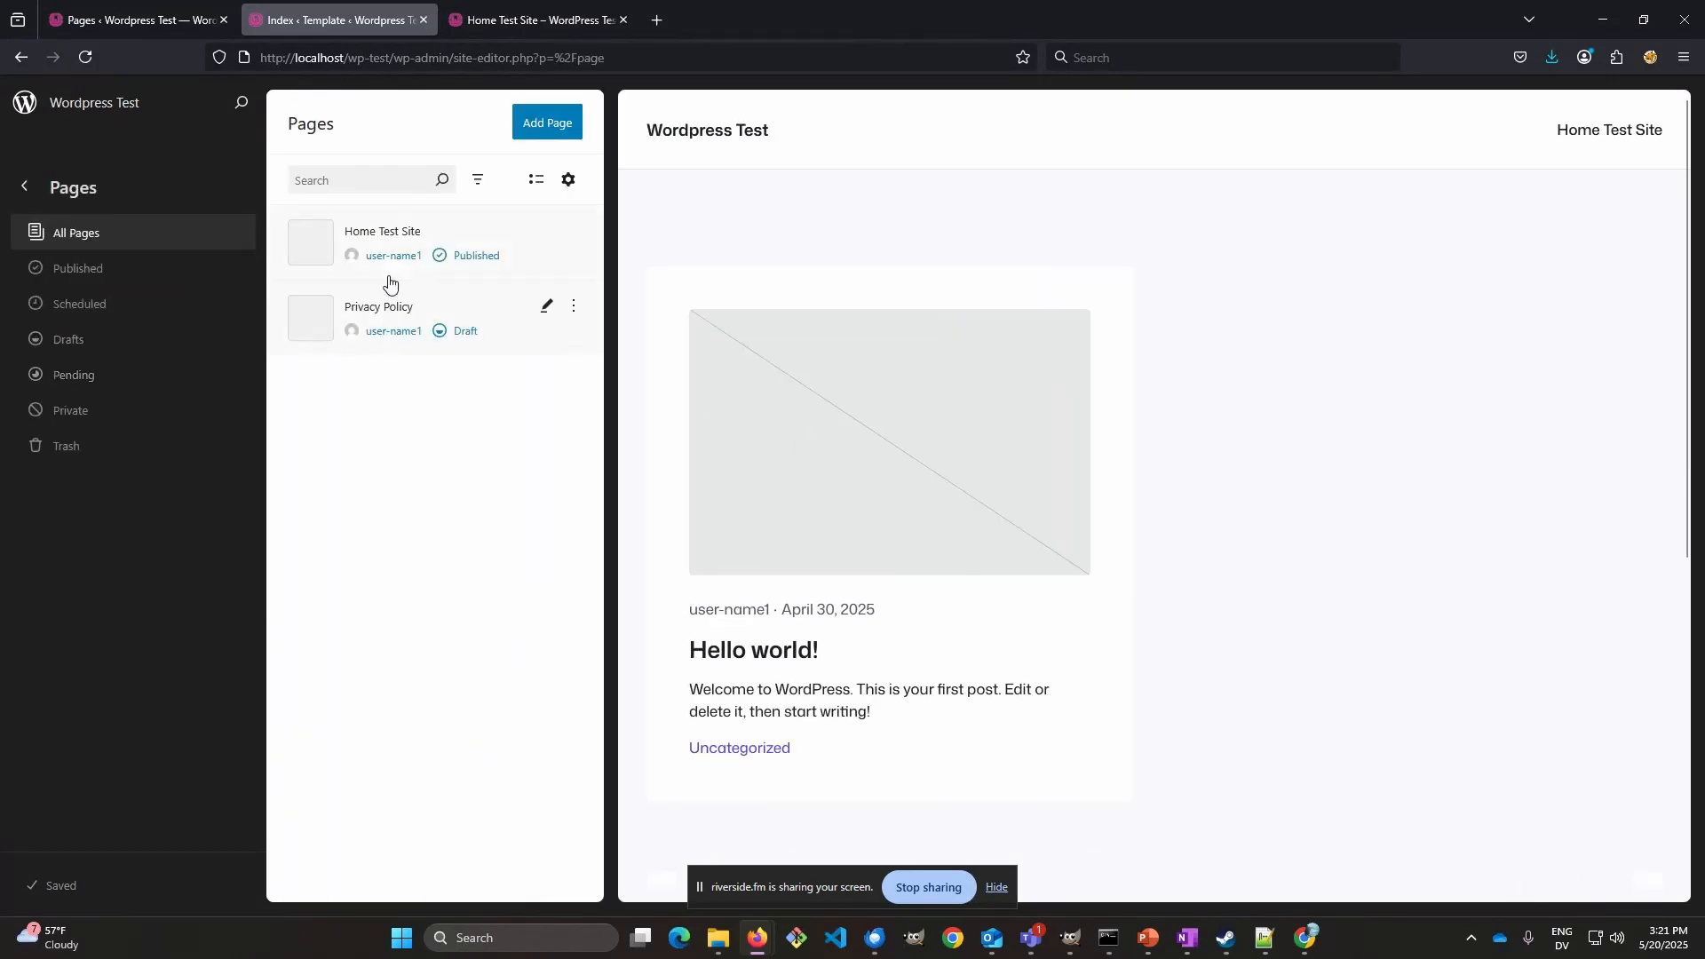
pyautogui.click(548, 230)
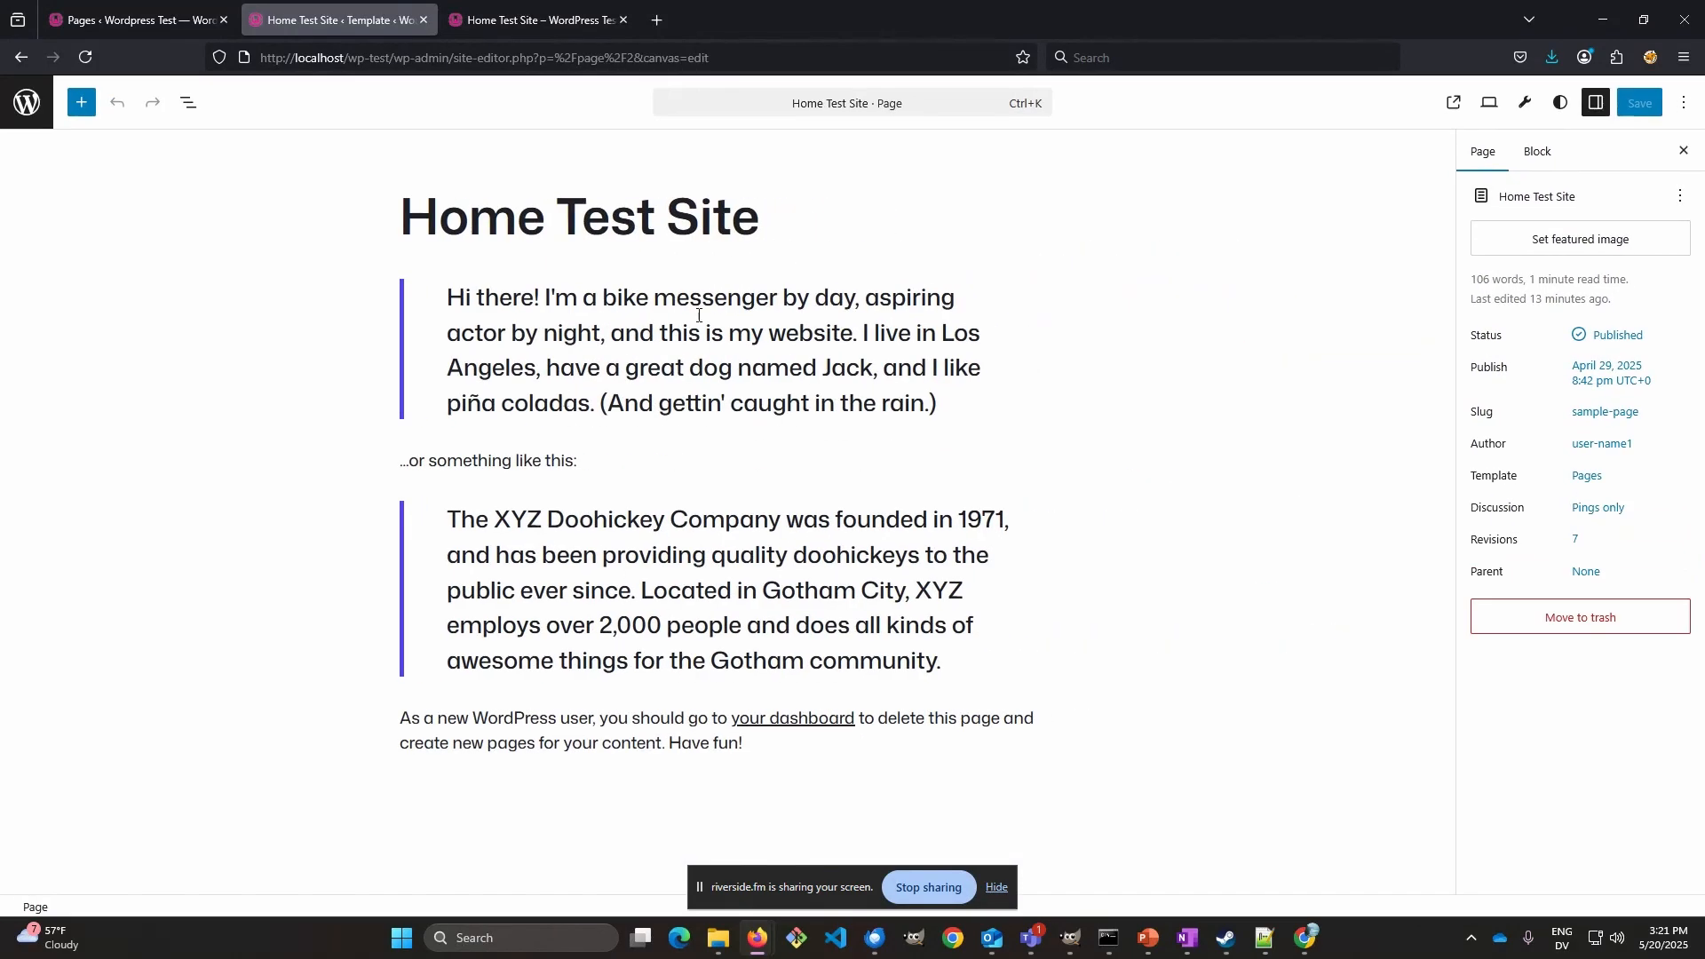
pyautogui.click(1560, 102)
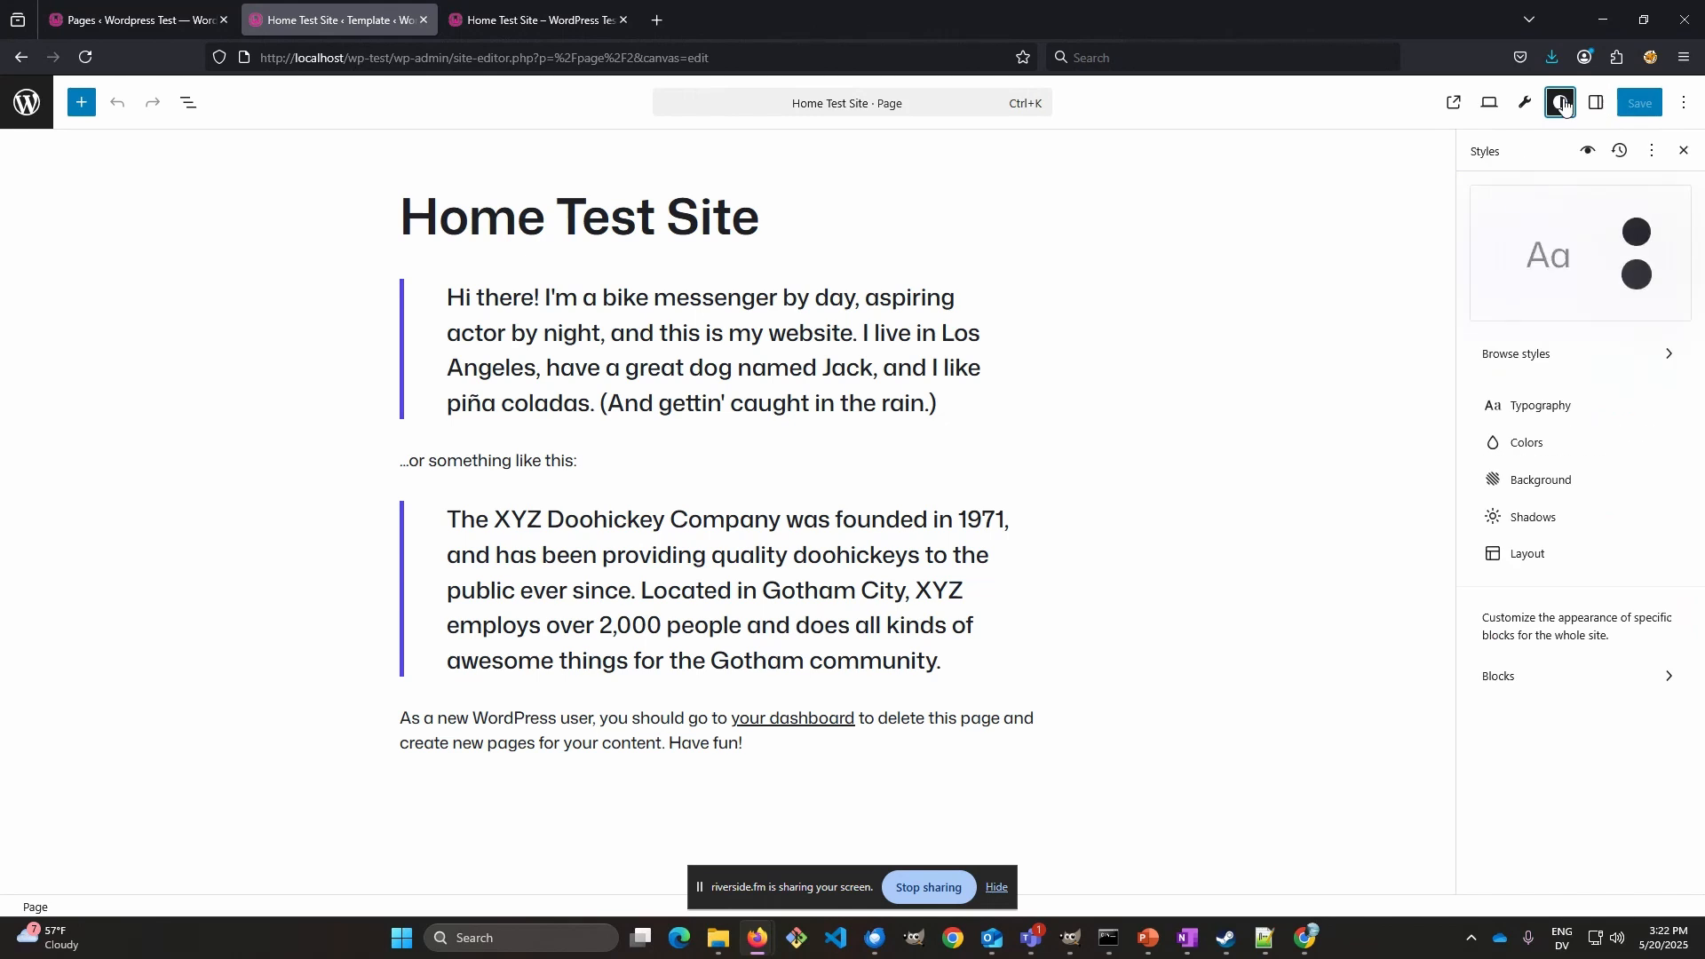
pyautogui.click(1564, 415)
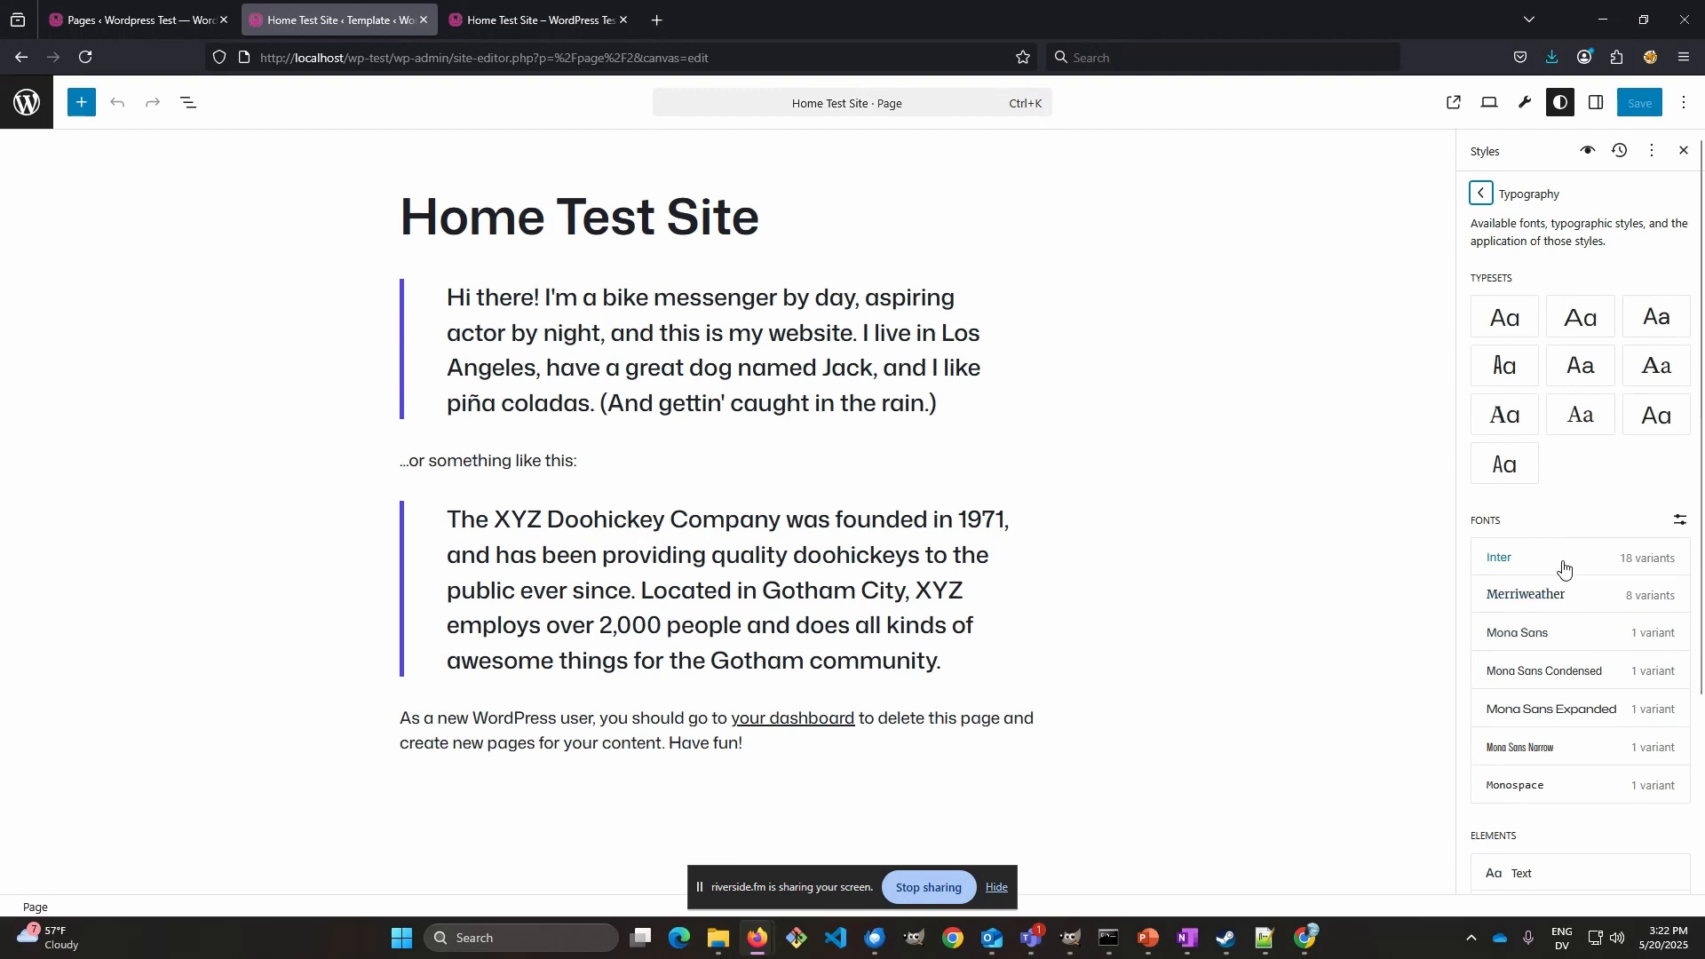
# - Examine the site's typography styles, covering the typesets, installed fonts, text elements and font size presets
pyautogui.scroll(-1, 1563, 555)
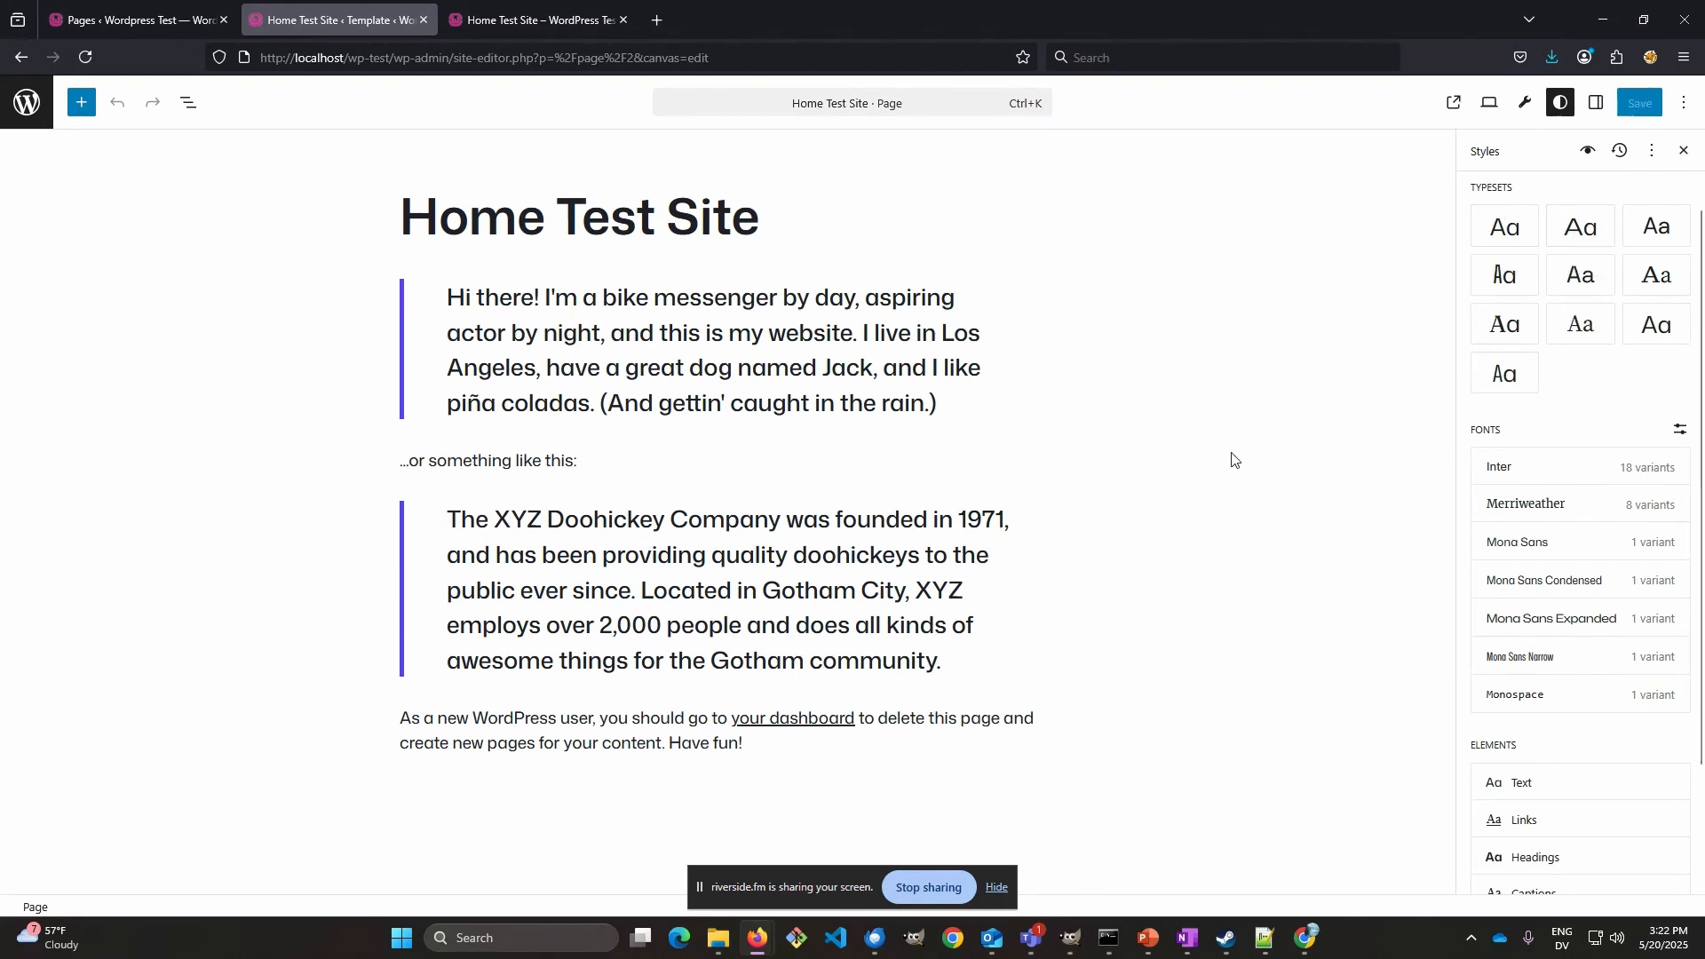
pyautogui.click(1553, 446)
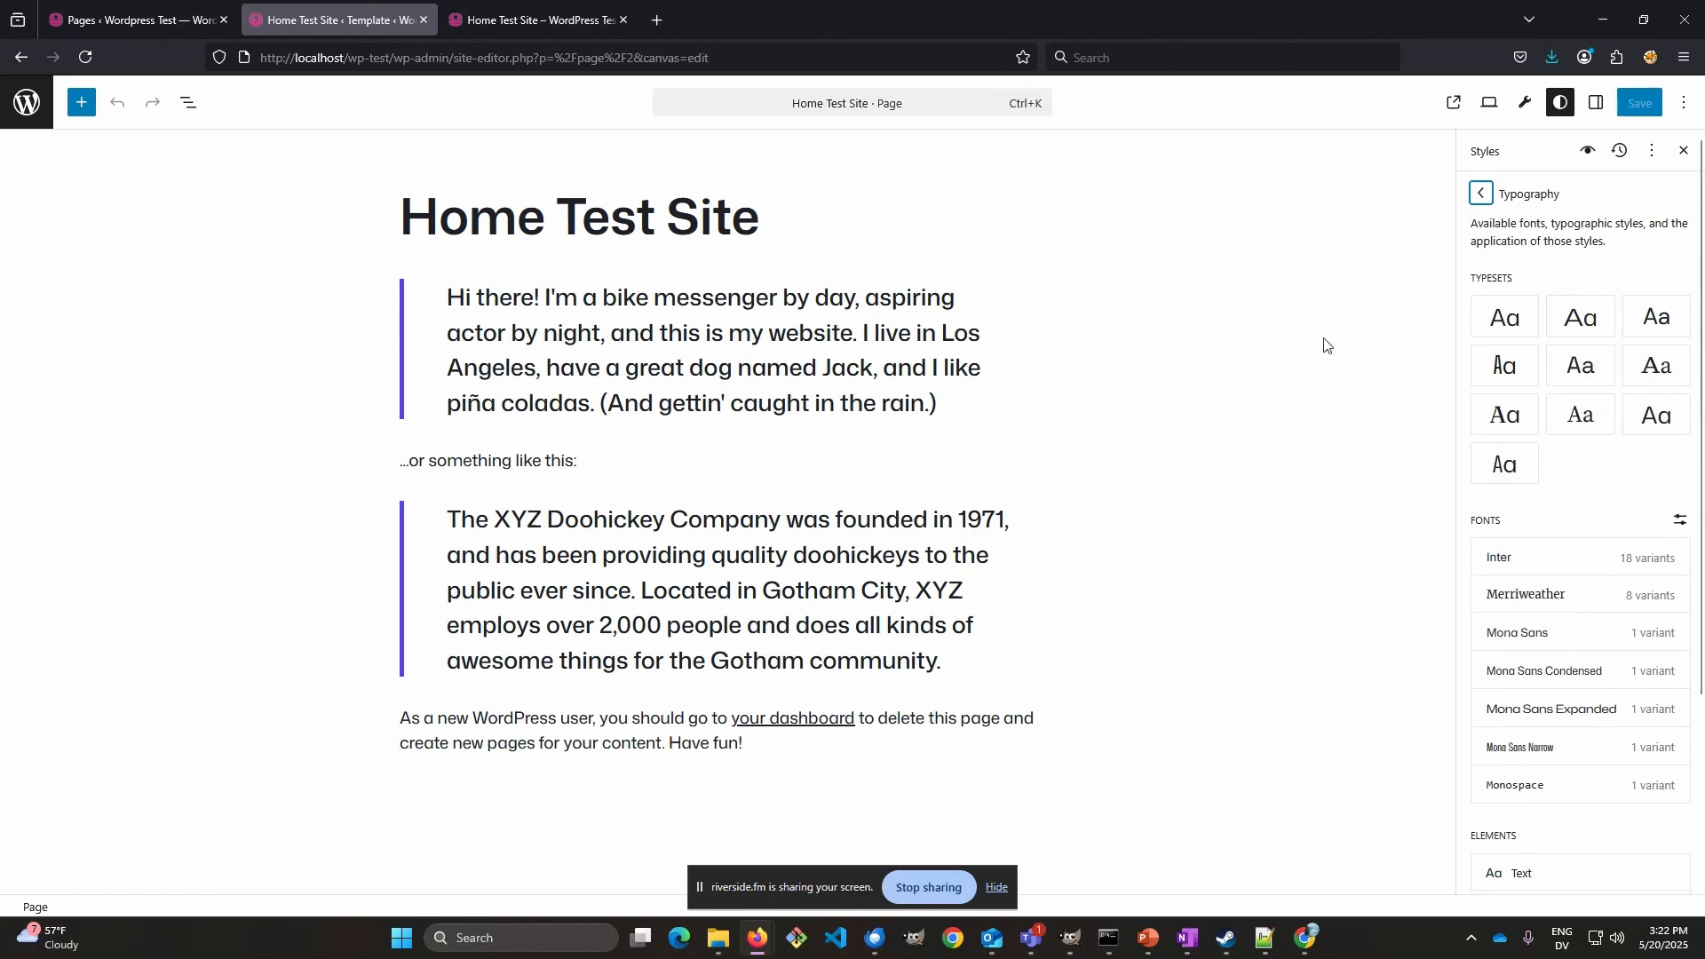
pyautogui.click(1481, 195)
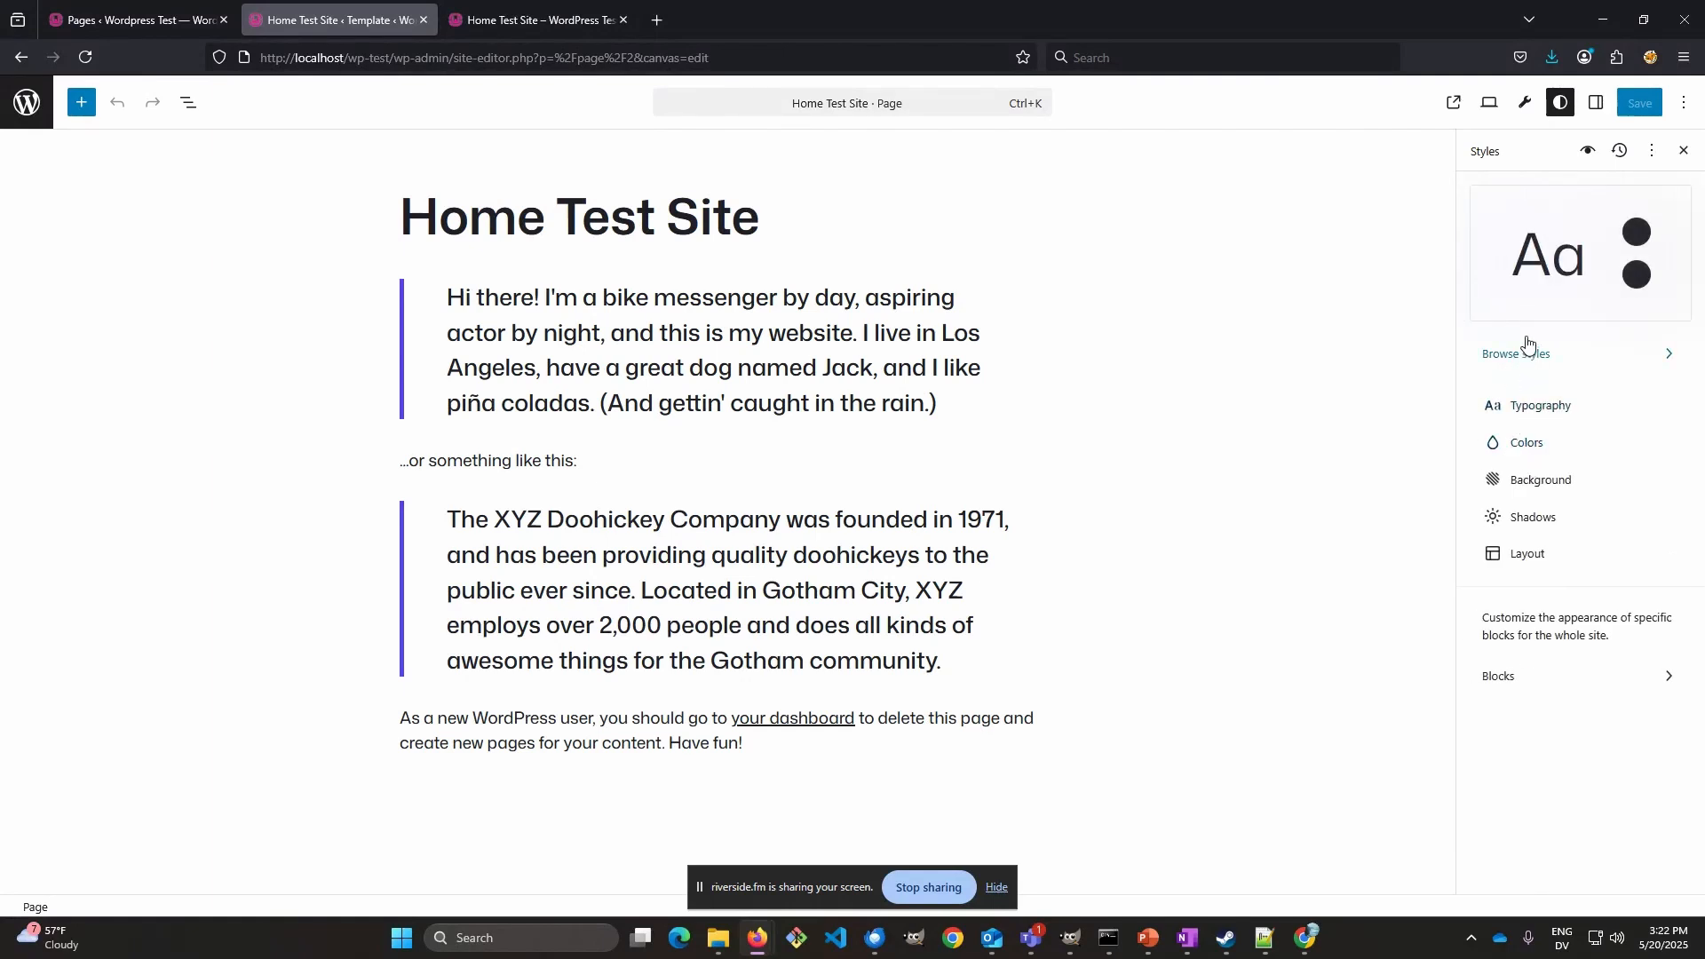
pyautogui.click(1537, 410)
pyautogui.scroll(-2, 1590, 484)
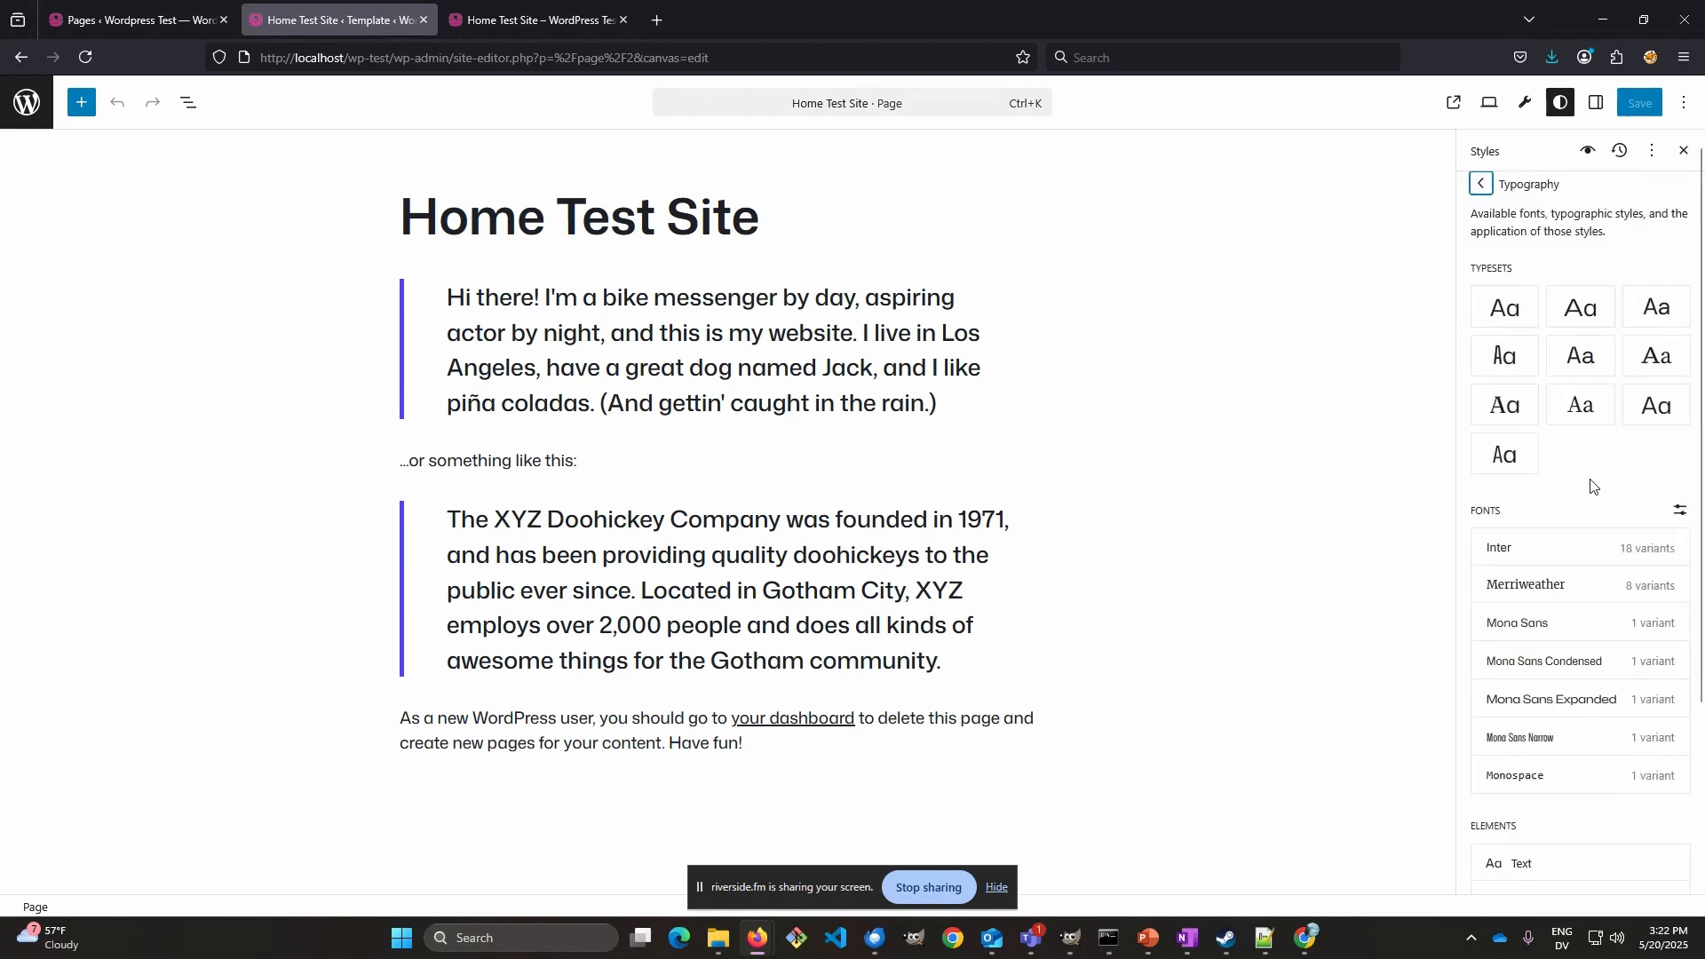
pyautogui.click(1274, 121)
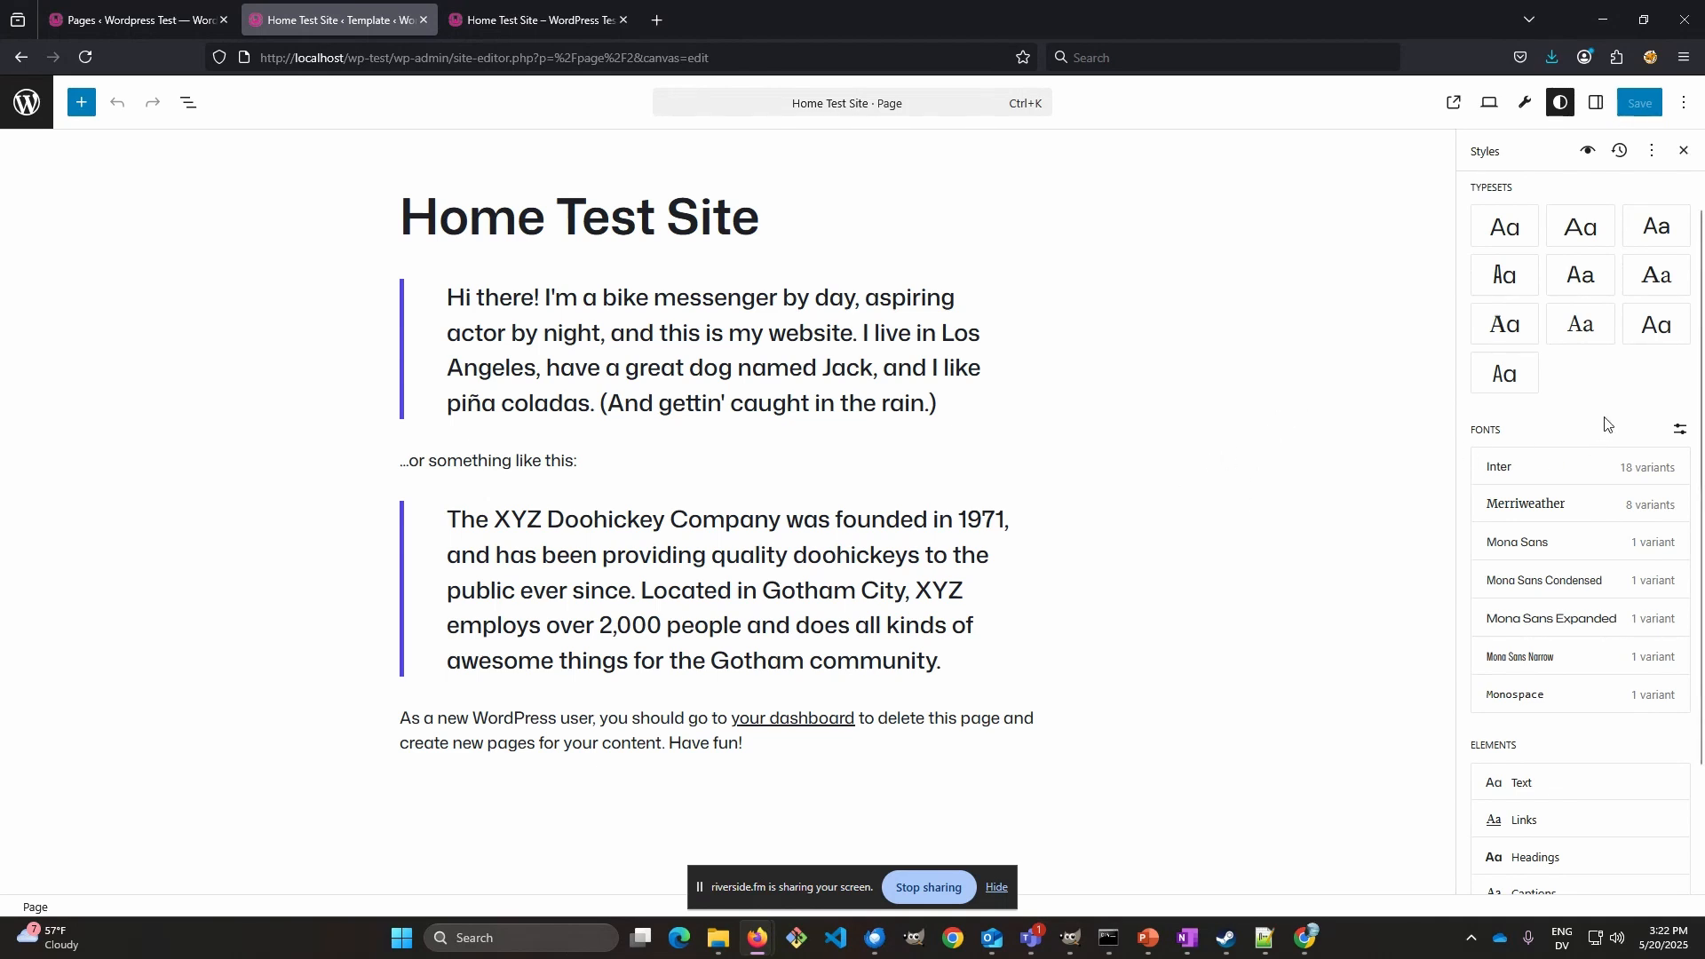
pyautogui.scroll(-3, 1598, 427)
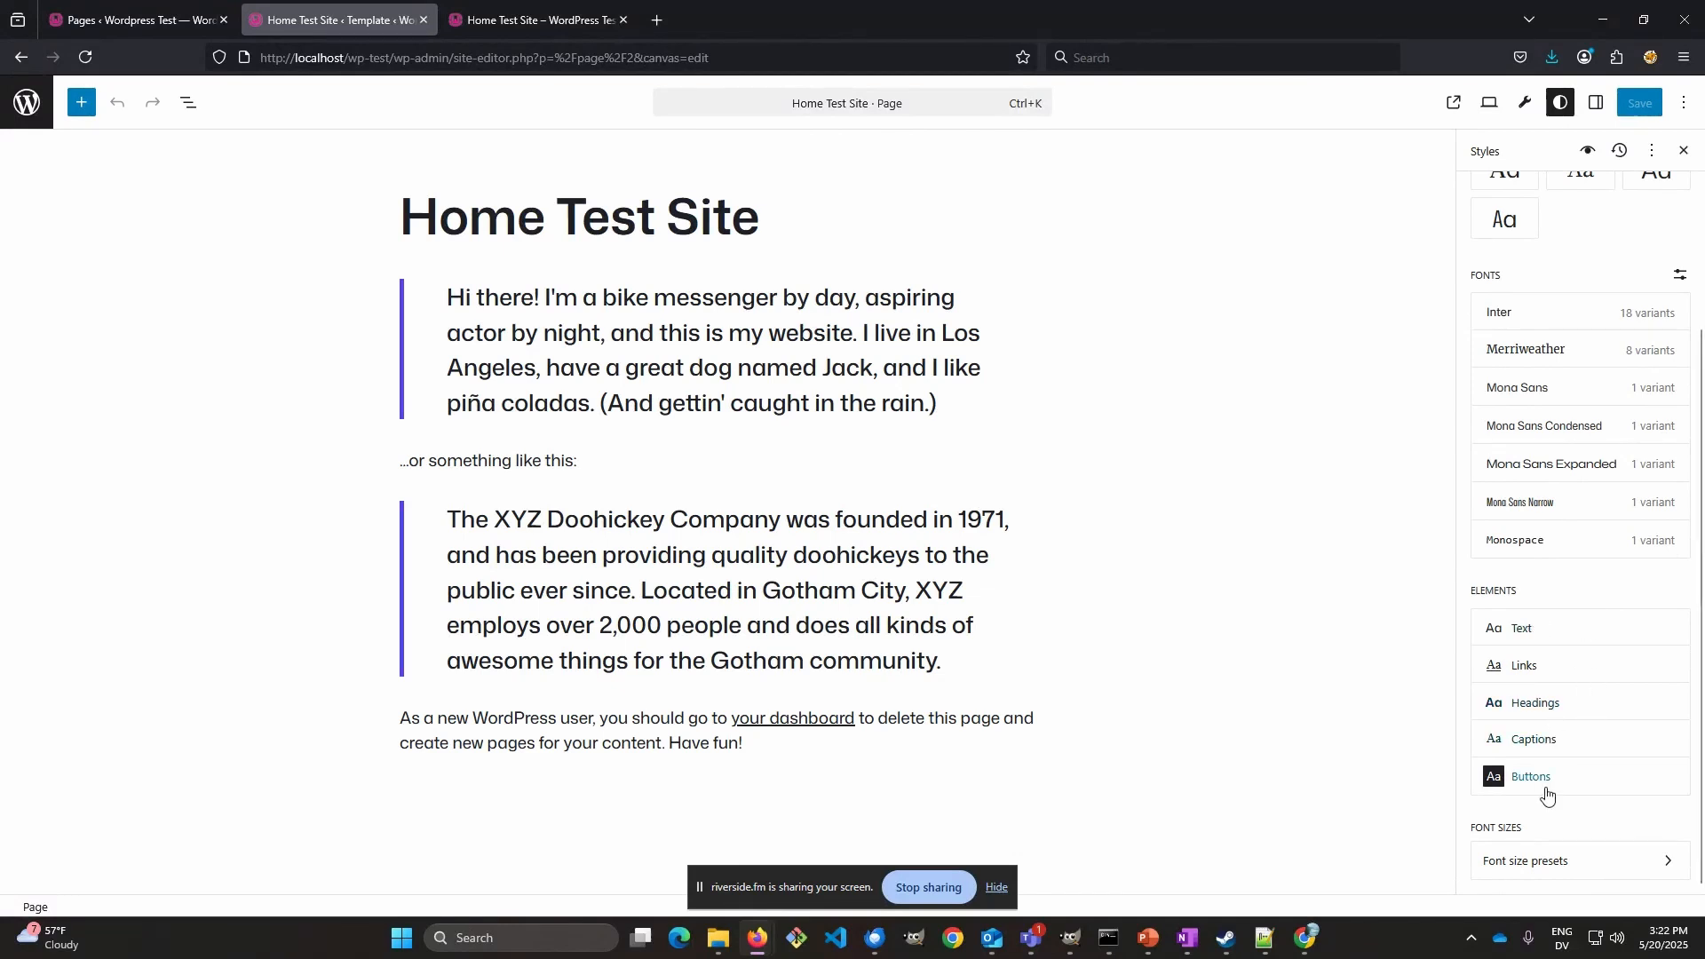
# - Insert the Lead Magnet Card pattern from the Cards category after the last paragraph of the page
pyautogui.click(186, 104)
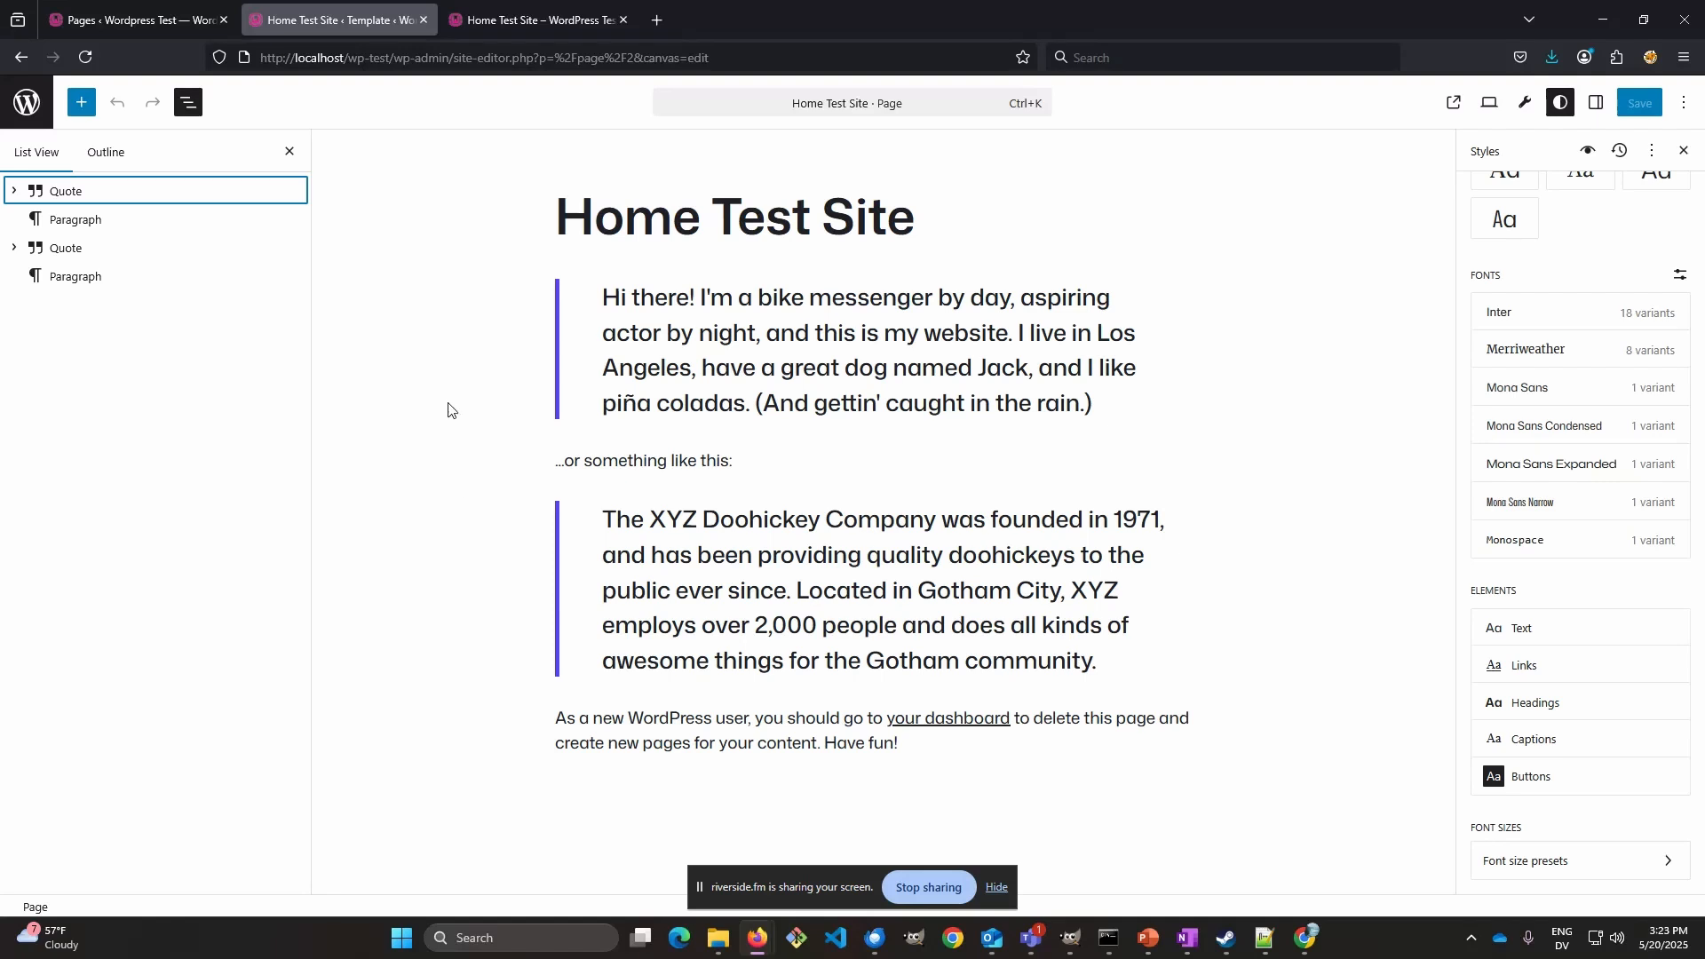
pyautogui.click(81, 106)
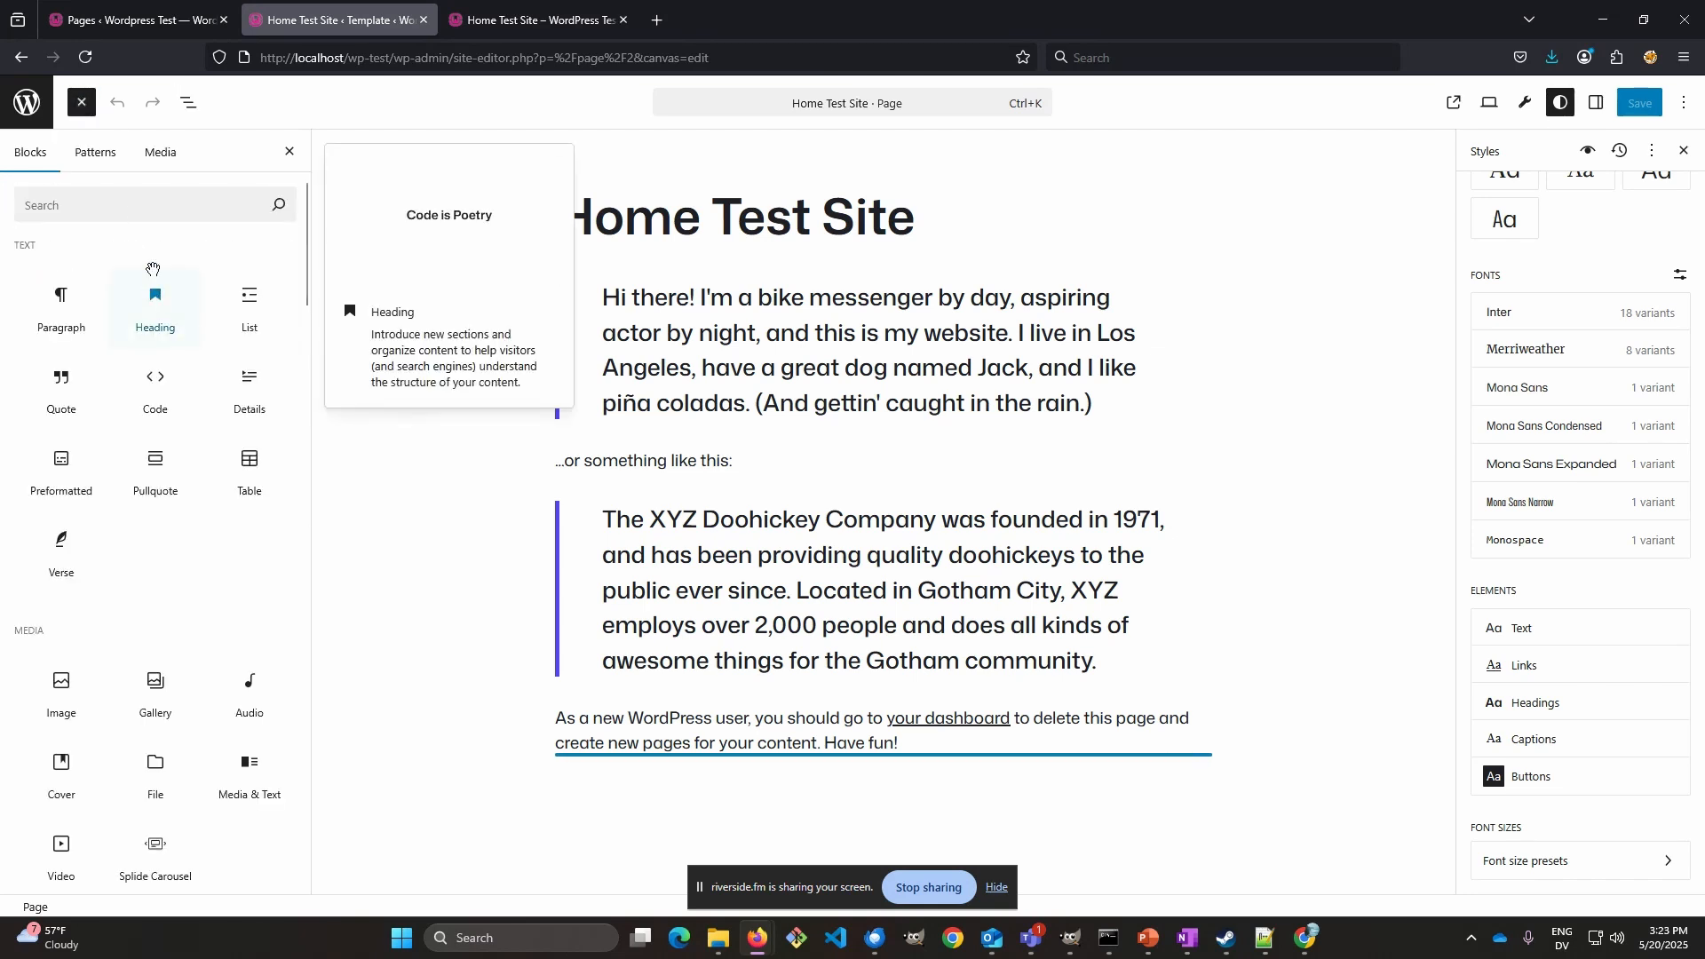
pyautogui.click(95, 154)
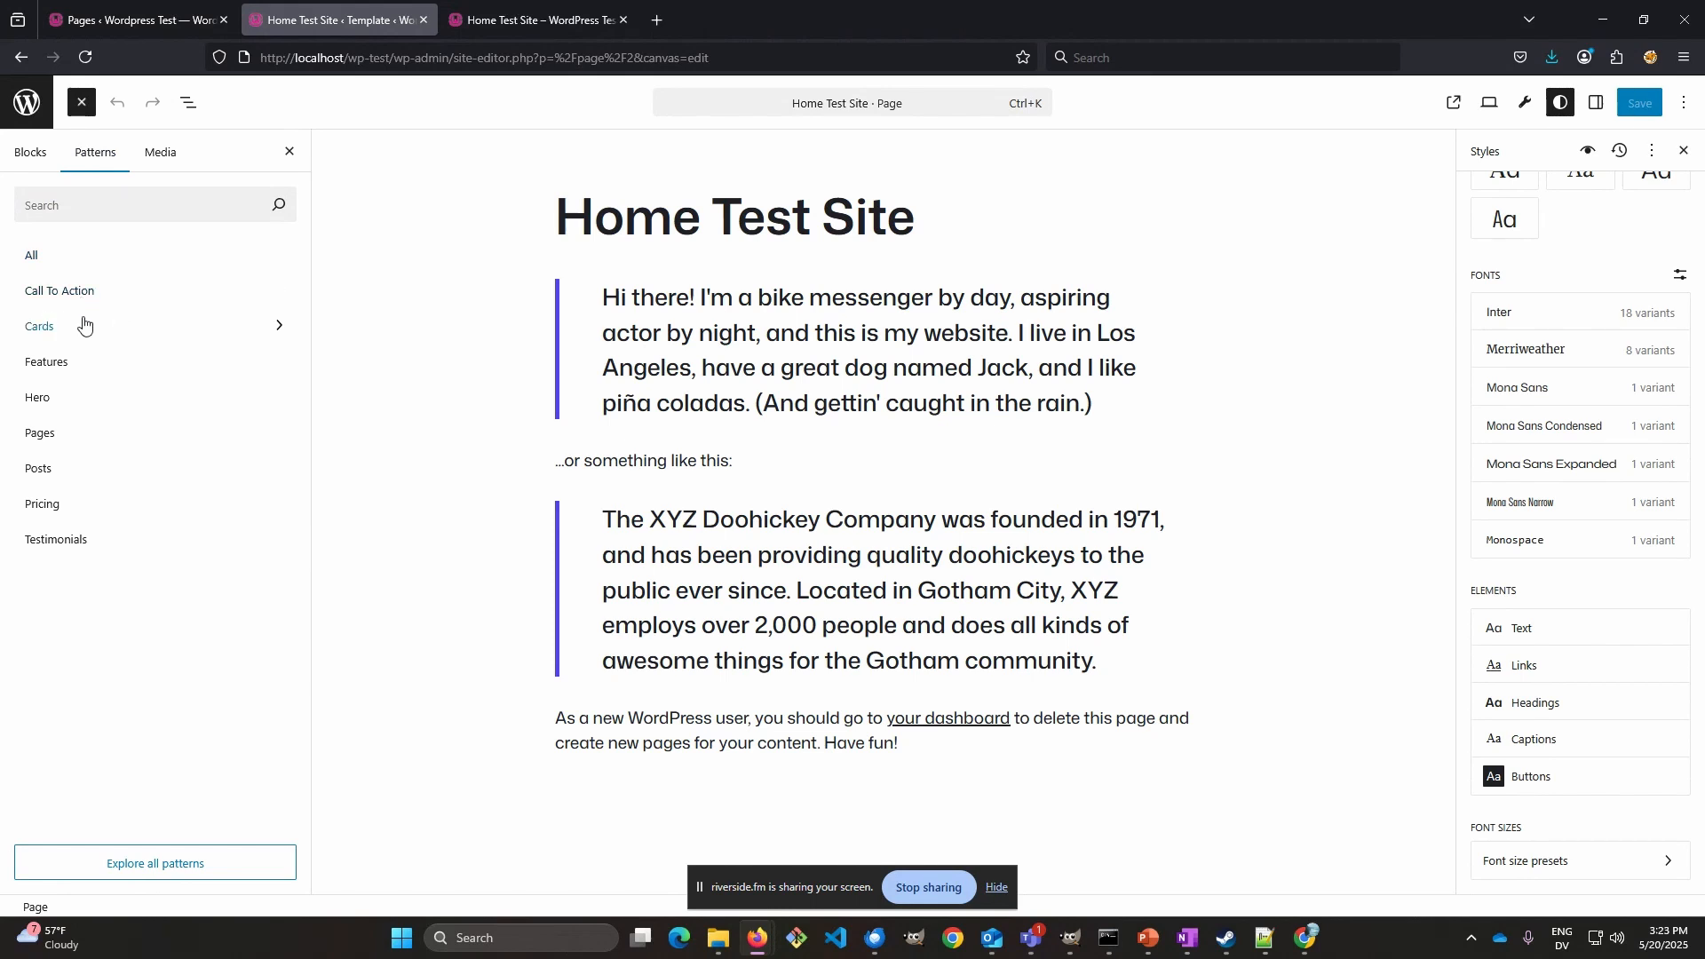
pyautogui.click(40, 328)
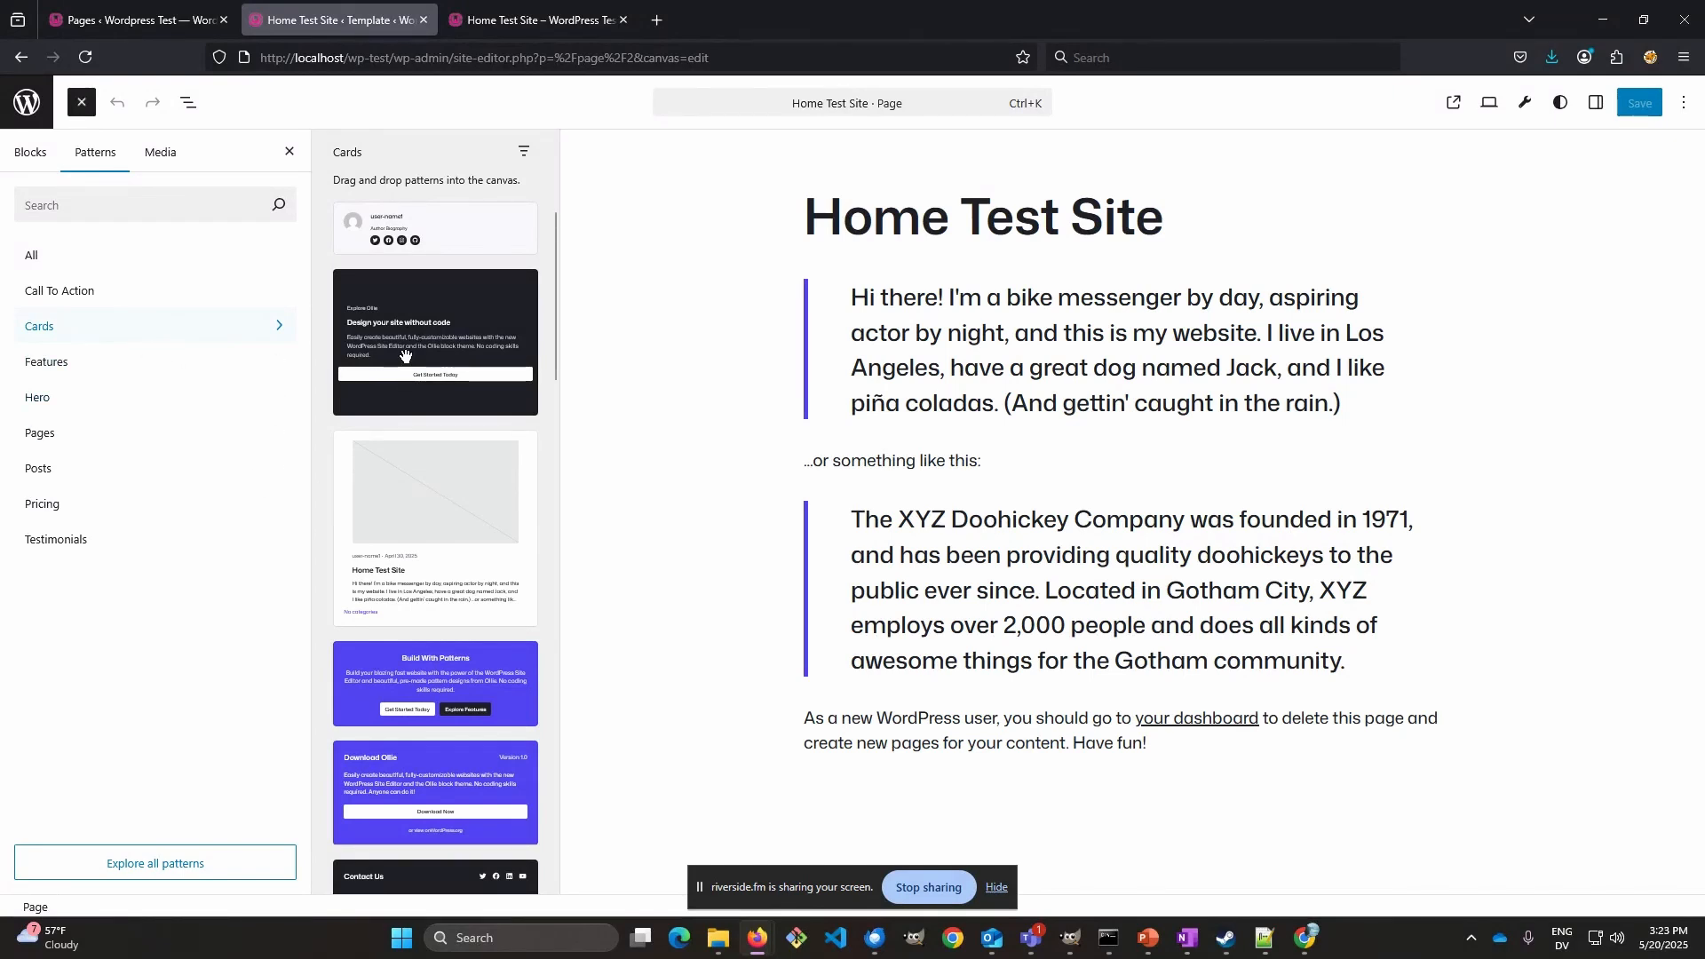
pyautogui.scroll(-1, 485, 349)
pyautogui.scroll(-10, 485, 350)
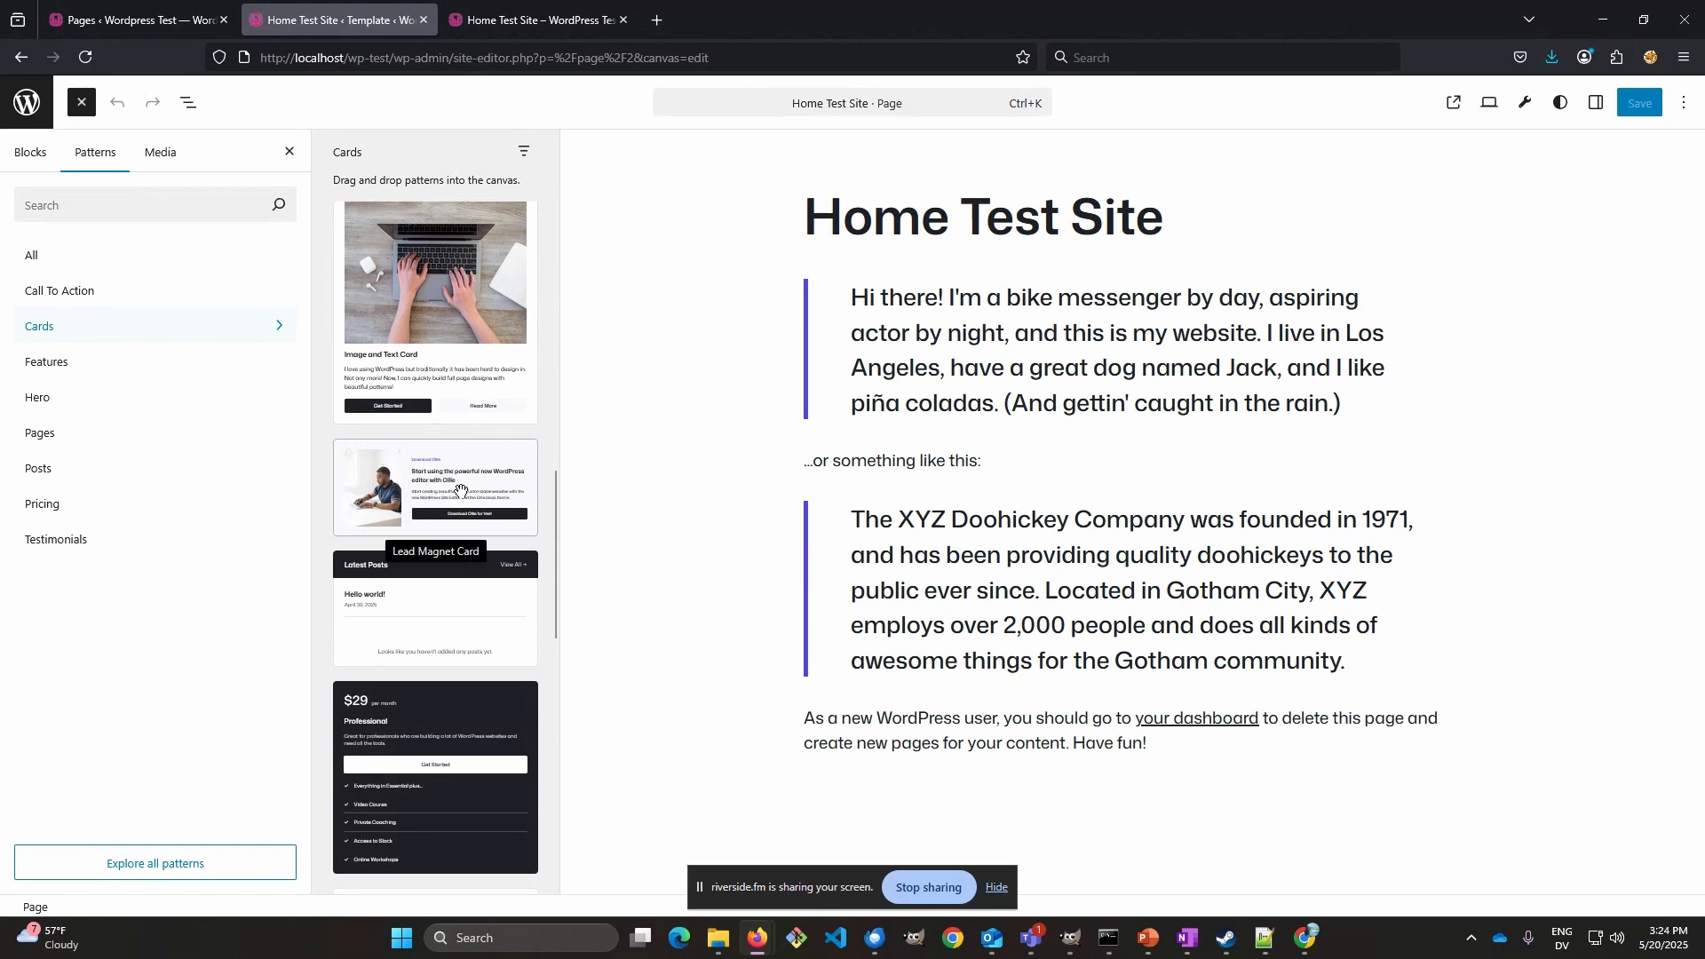
pyautogui.click(460, 491)
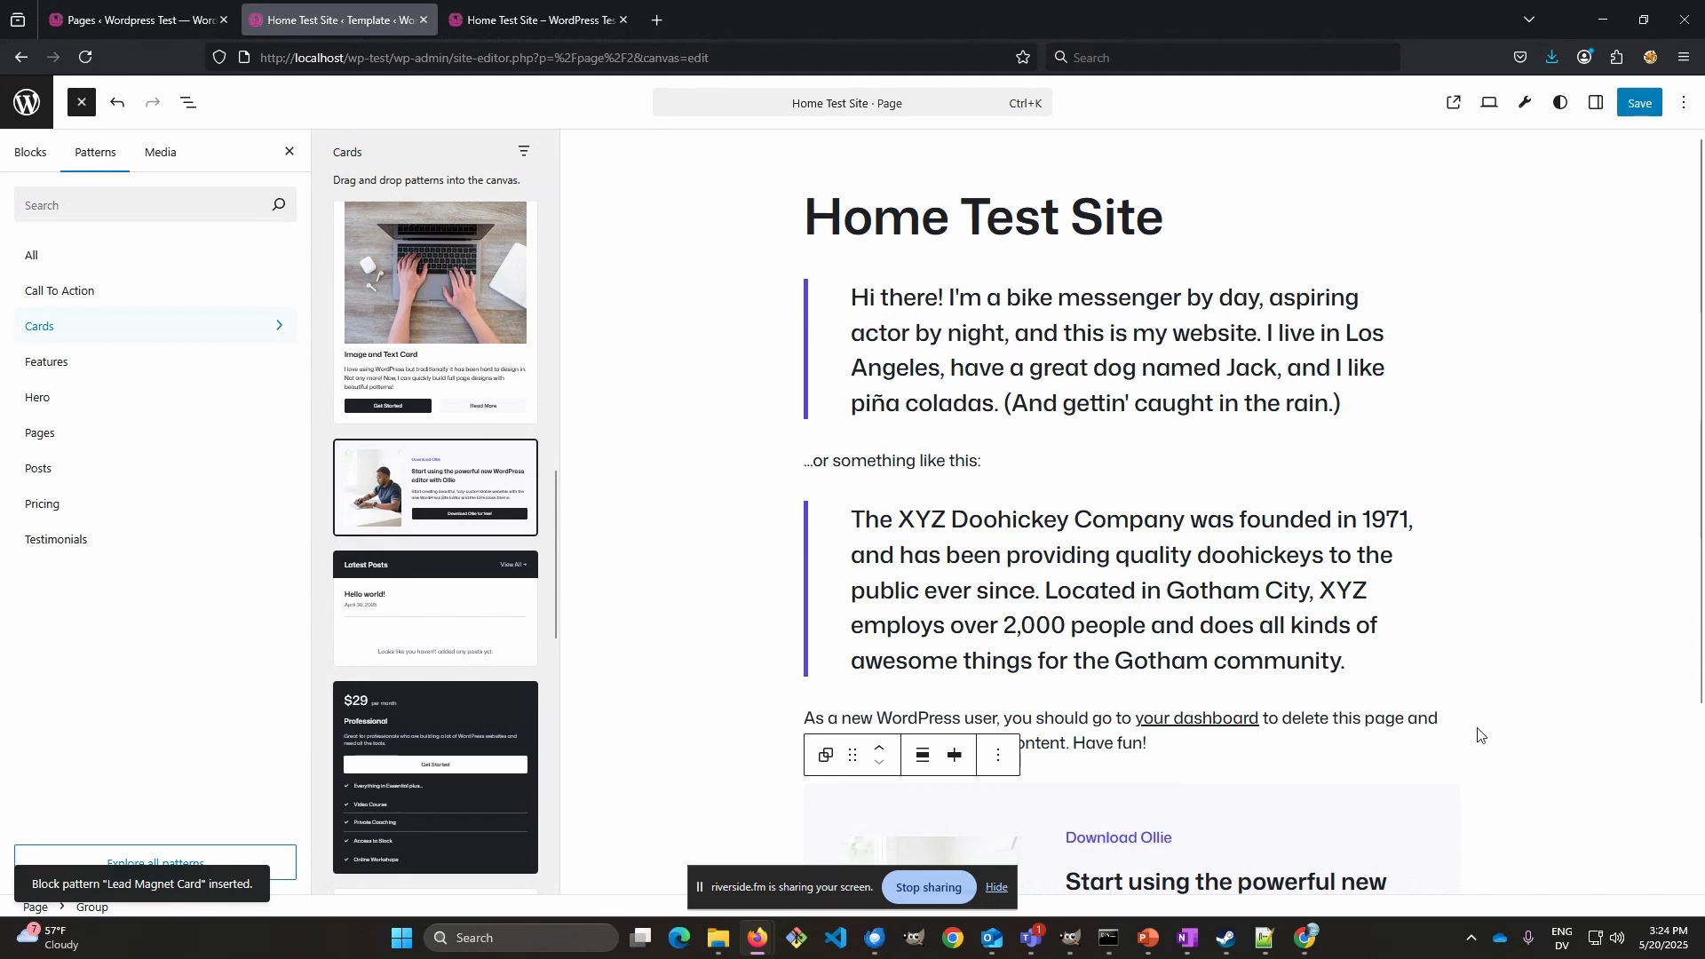
pyautogui.scroll(-3, 1522, 710)
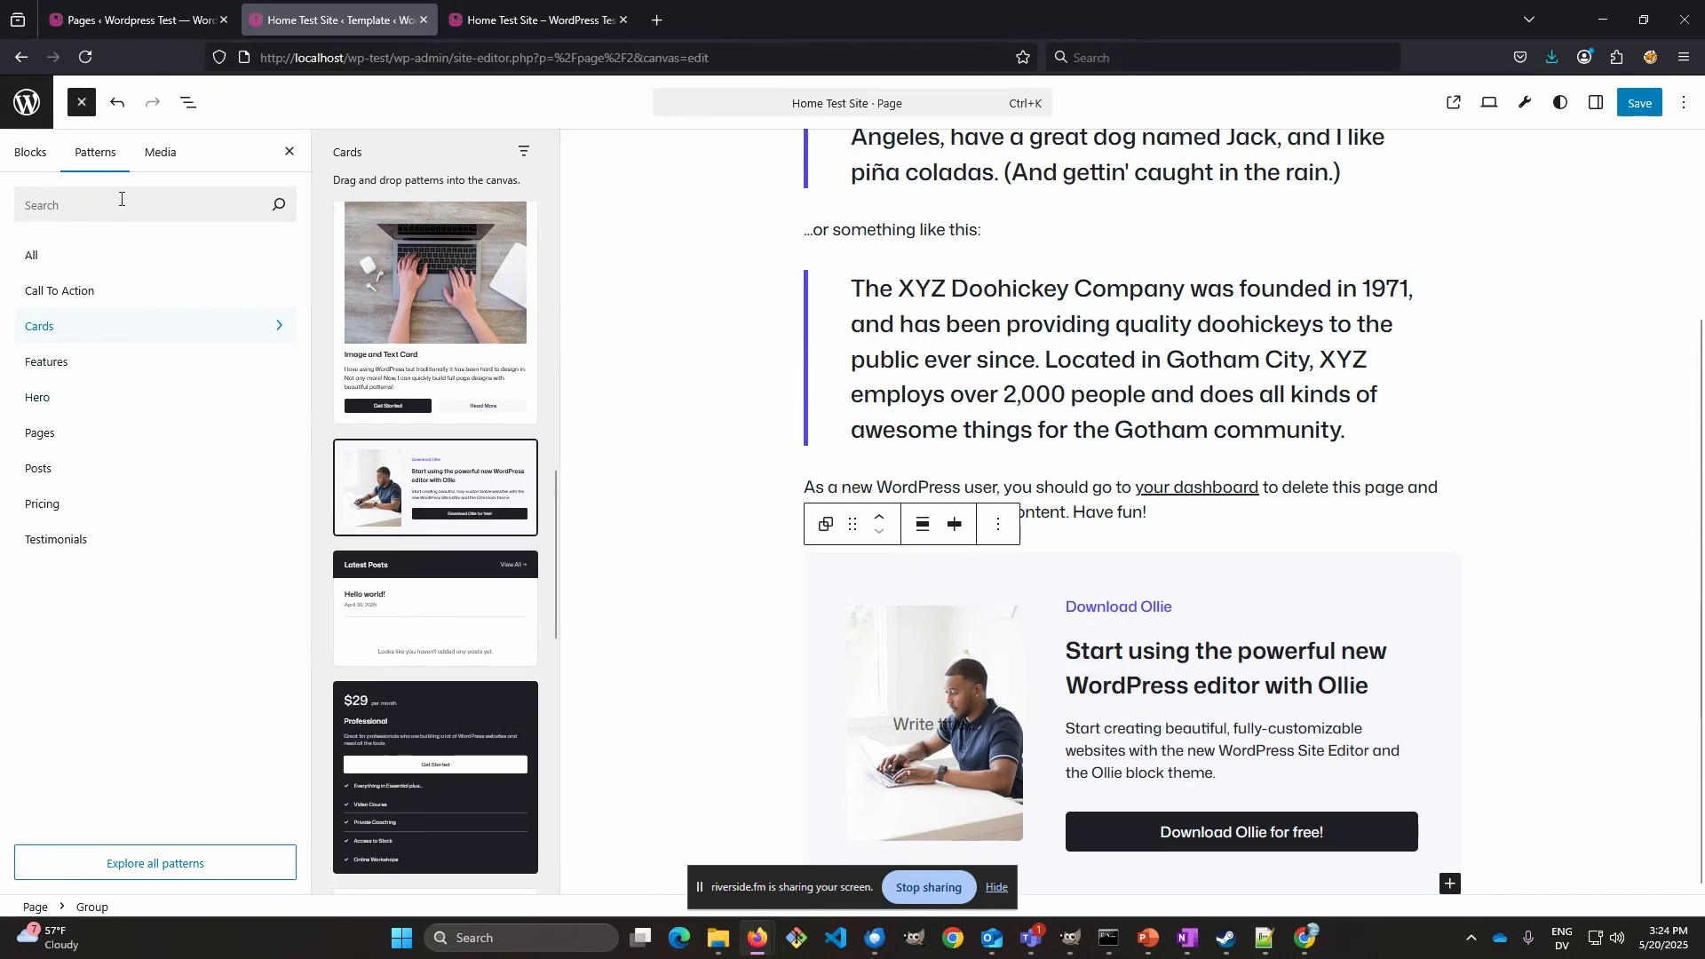
# - Move the Lead Magnet Card above the first quote so it is the first block in the page content
pyautogui.click(188, 104)
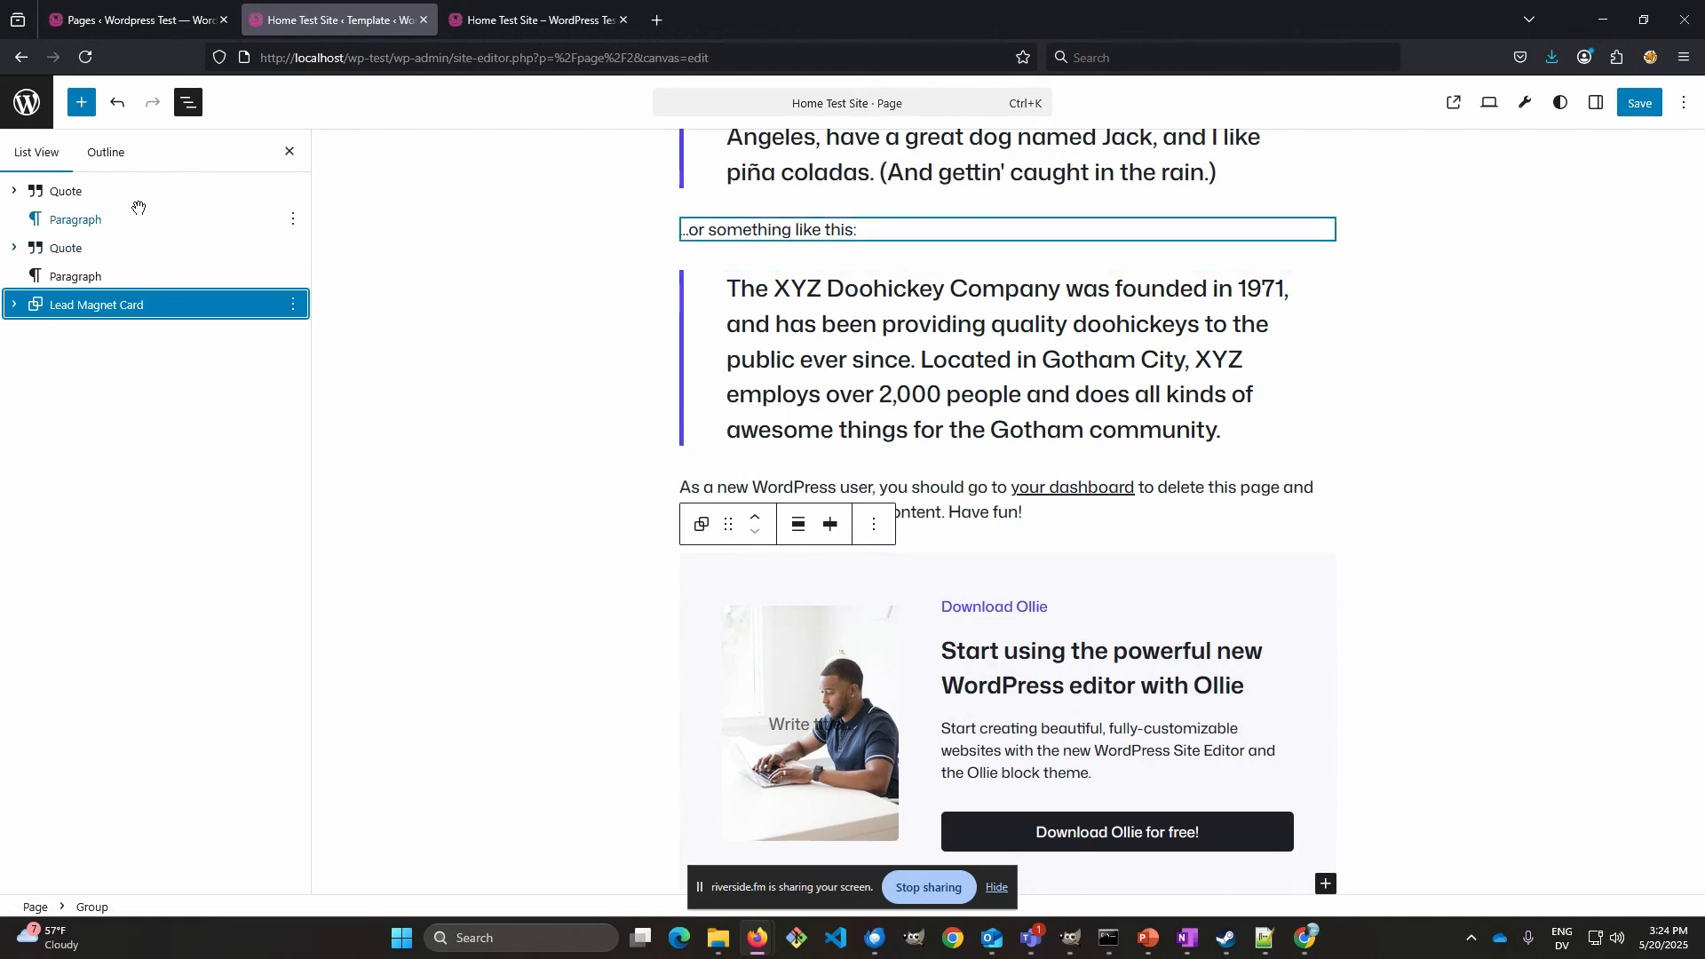
pyautogui.scroll(3, 877, 220)
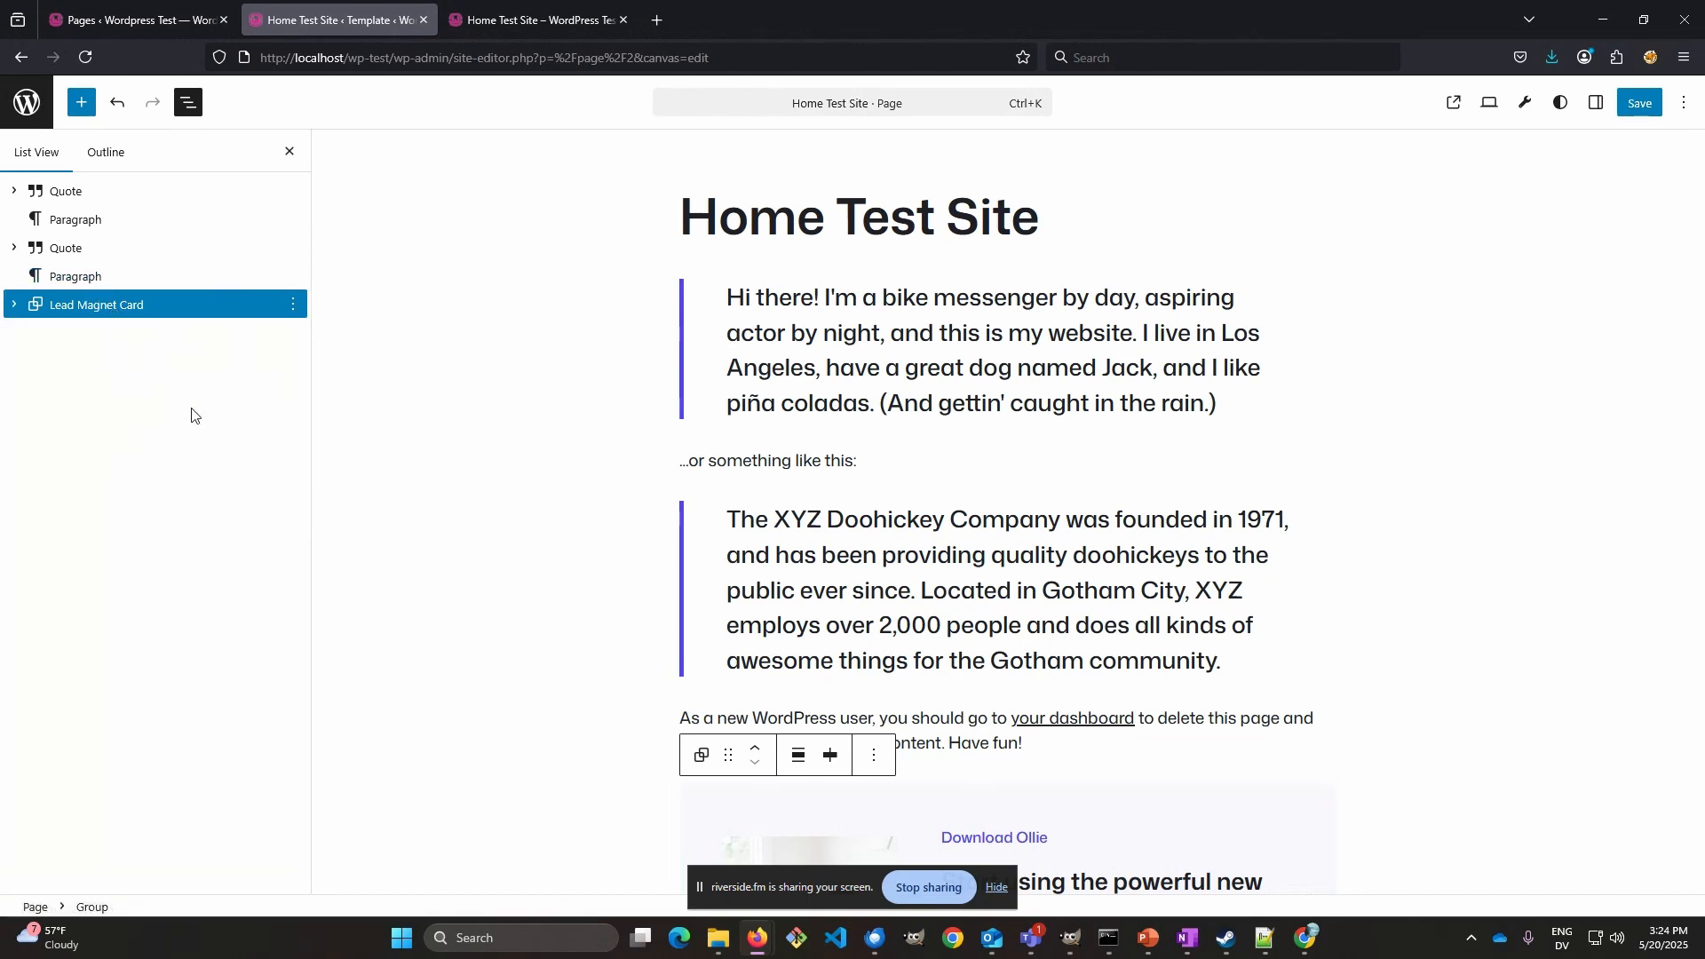
pyautogui.click(102, 307)
pyautogui.moveTo(102, 307); pyautogui.dragTo(106, 186)
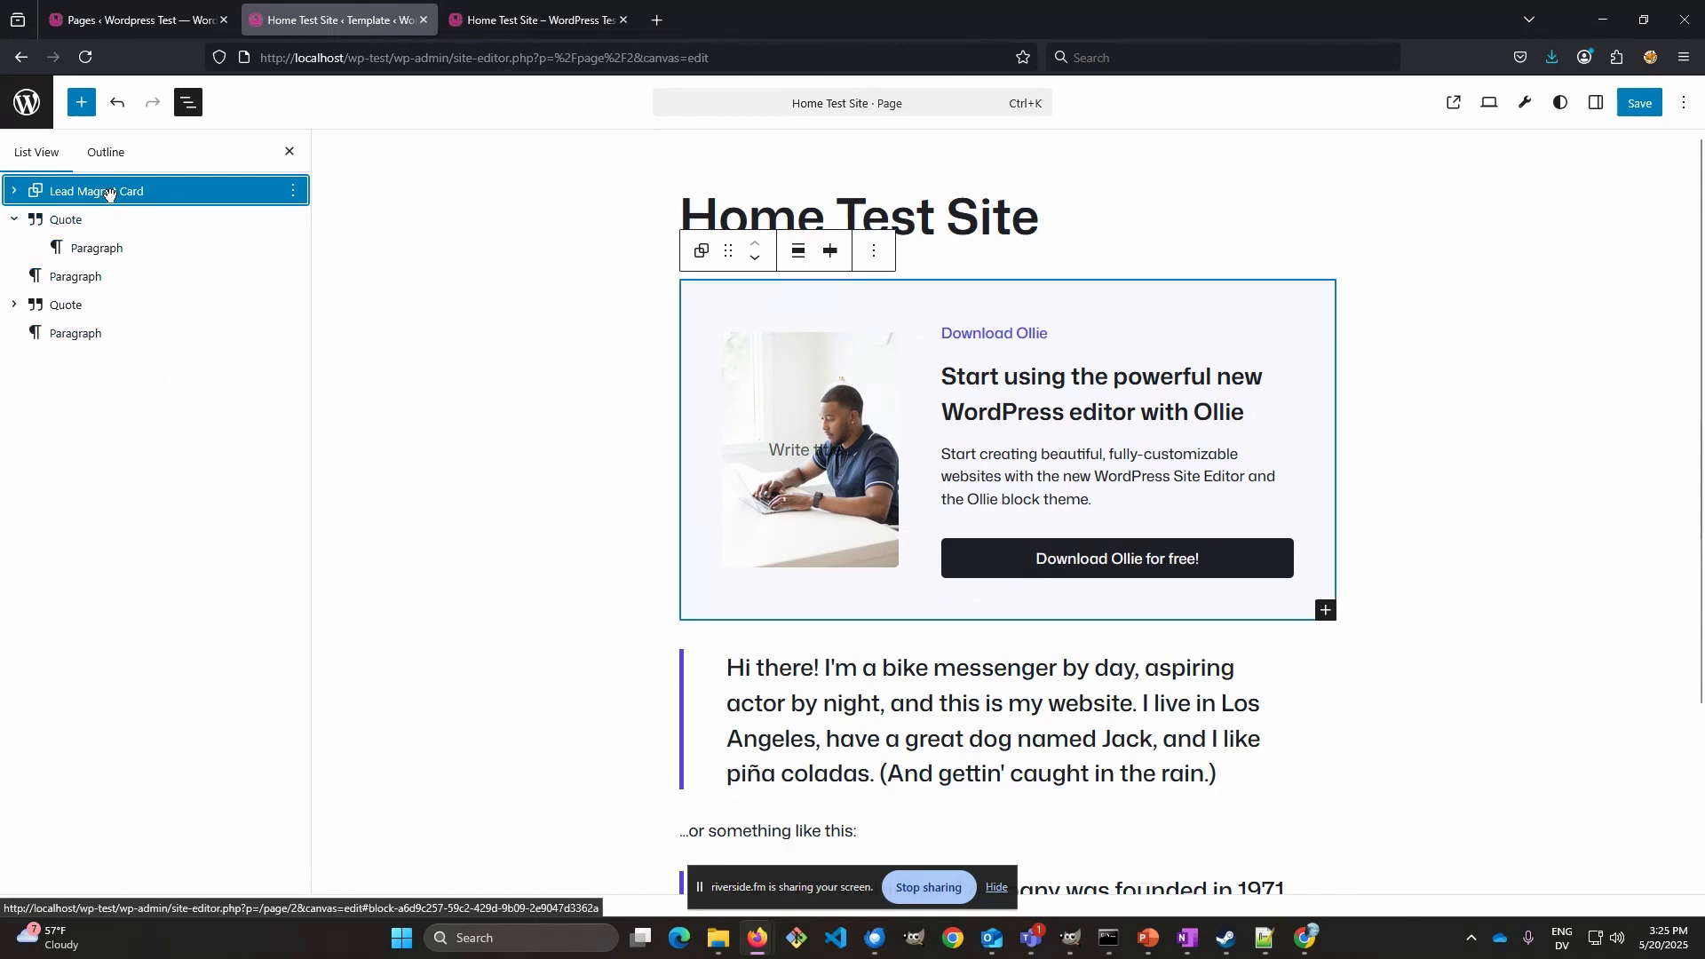
pyautogui.moveTo(107, 192)
pyautogui.mouseDown()
pyautogui.moveTo(114, 356)
pyautogui.moveTo(130, 210)
pyautogui.moveTo(108, 181)
pyautogui.mouseUp()
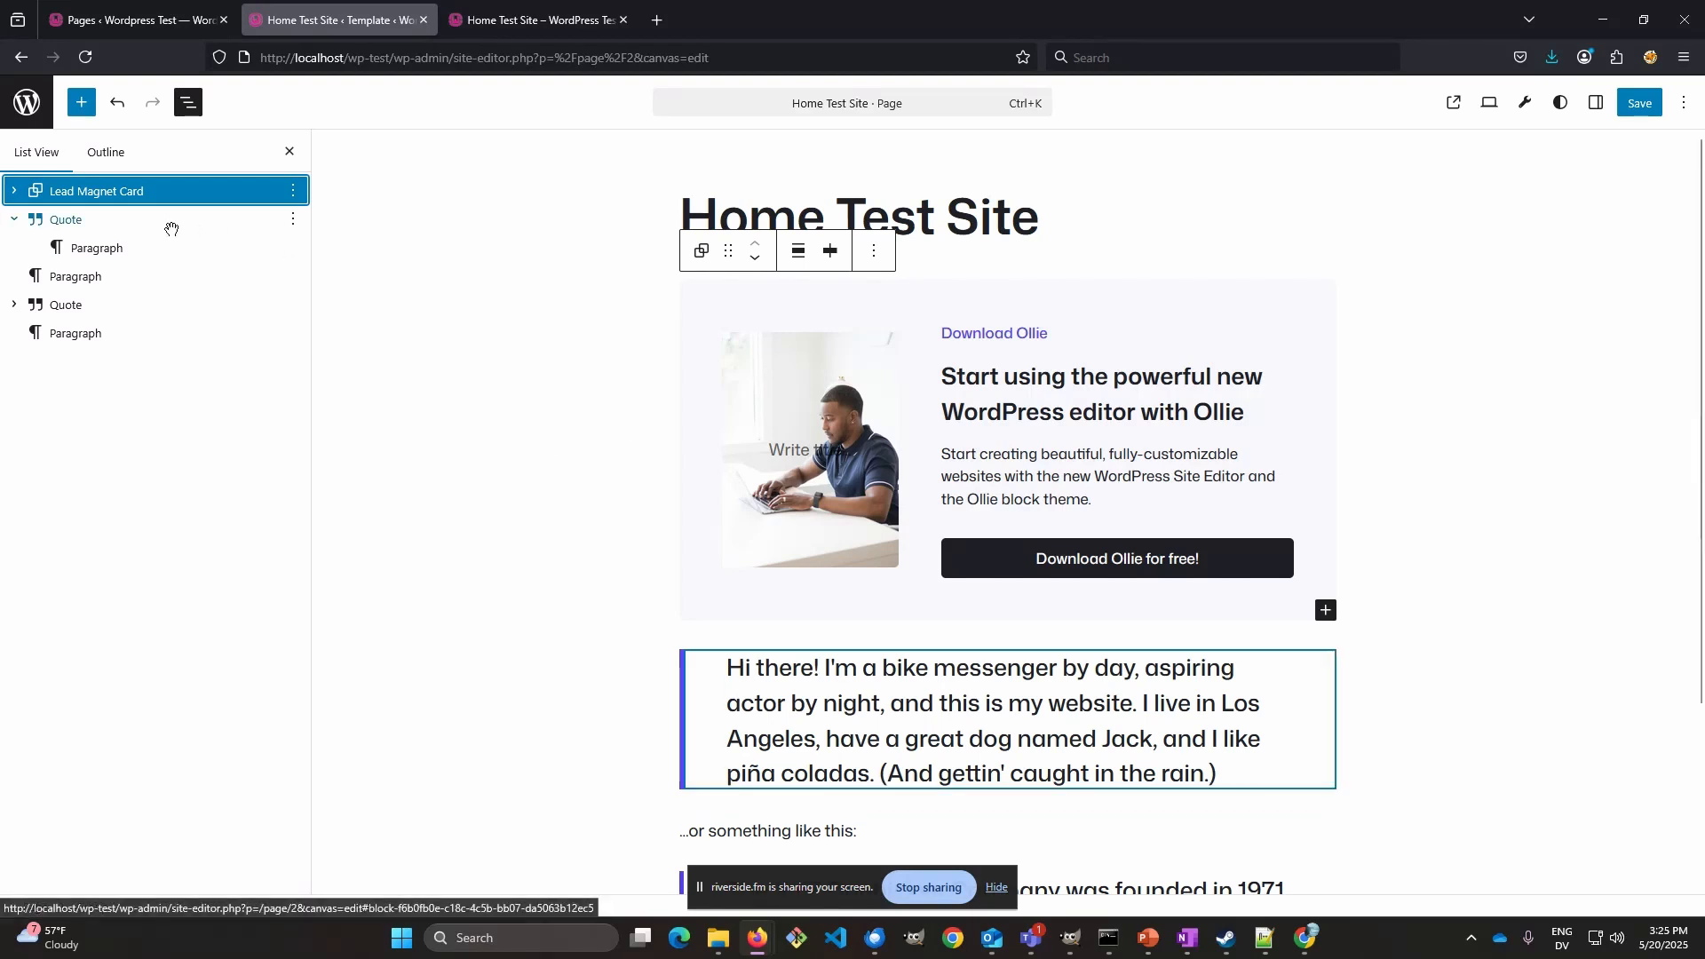
# - Save the page and reload its published view in the other browser tab
pyautogui.click(1639, 103)
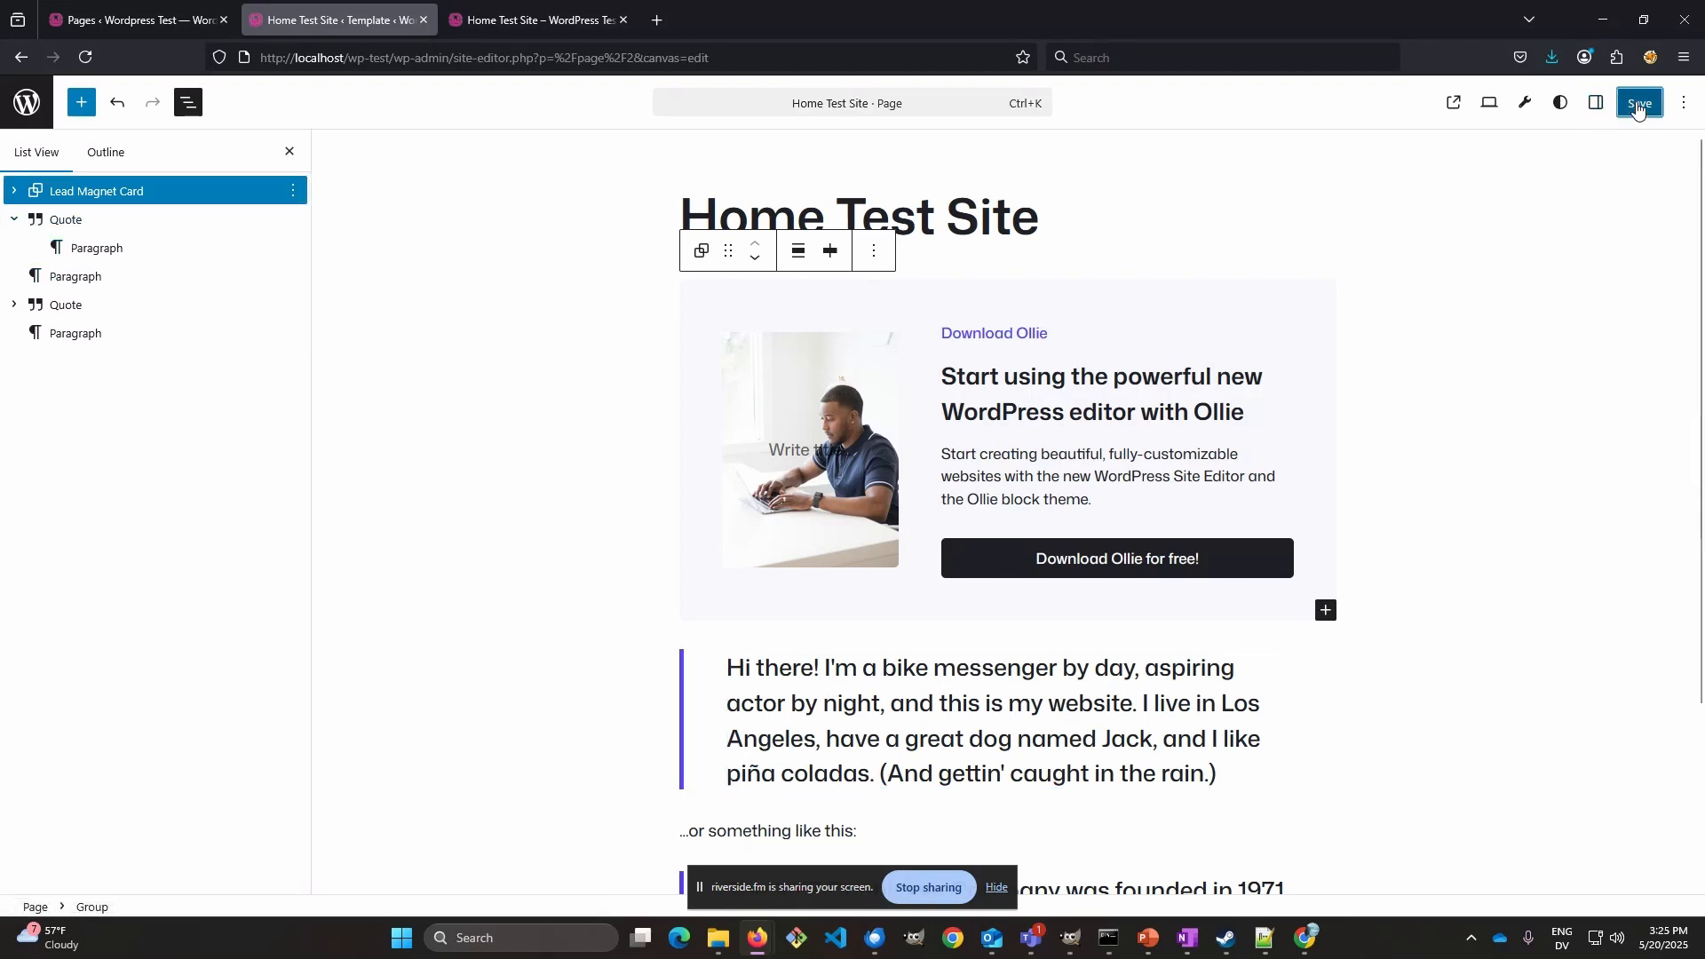
pyautogui.click(564, 15)
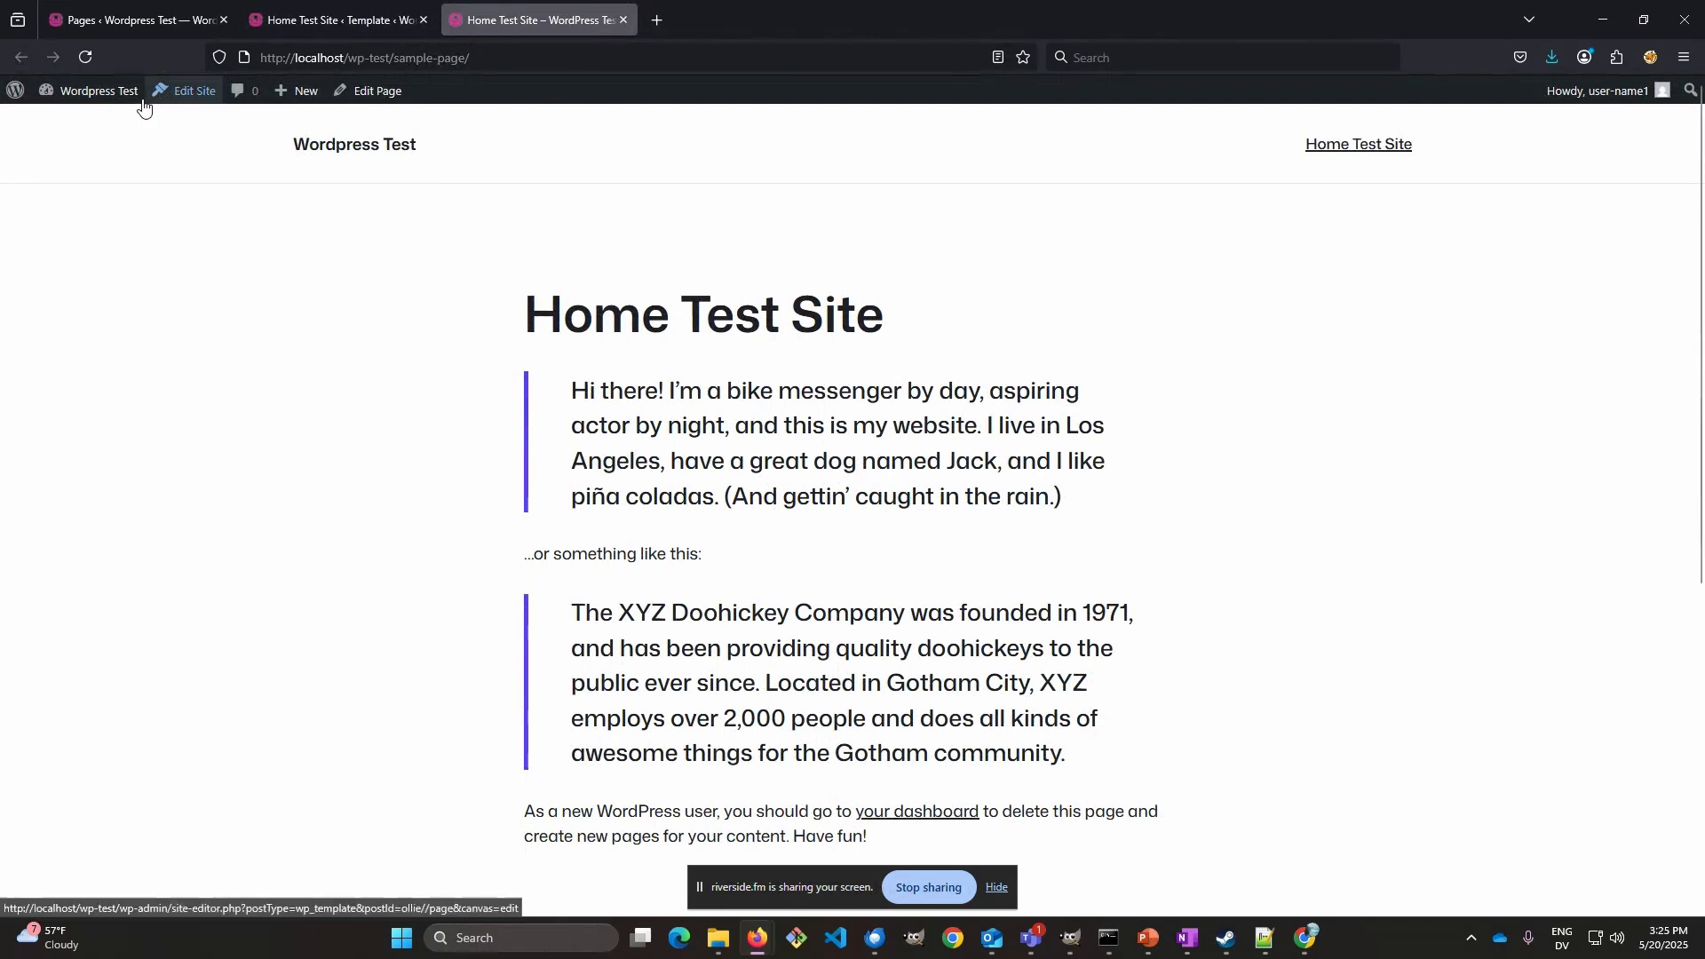
pyautogui.click(83, 57)
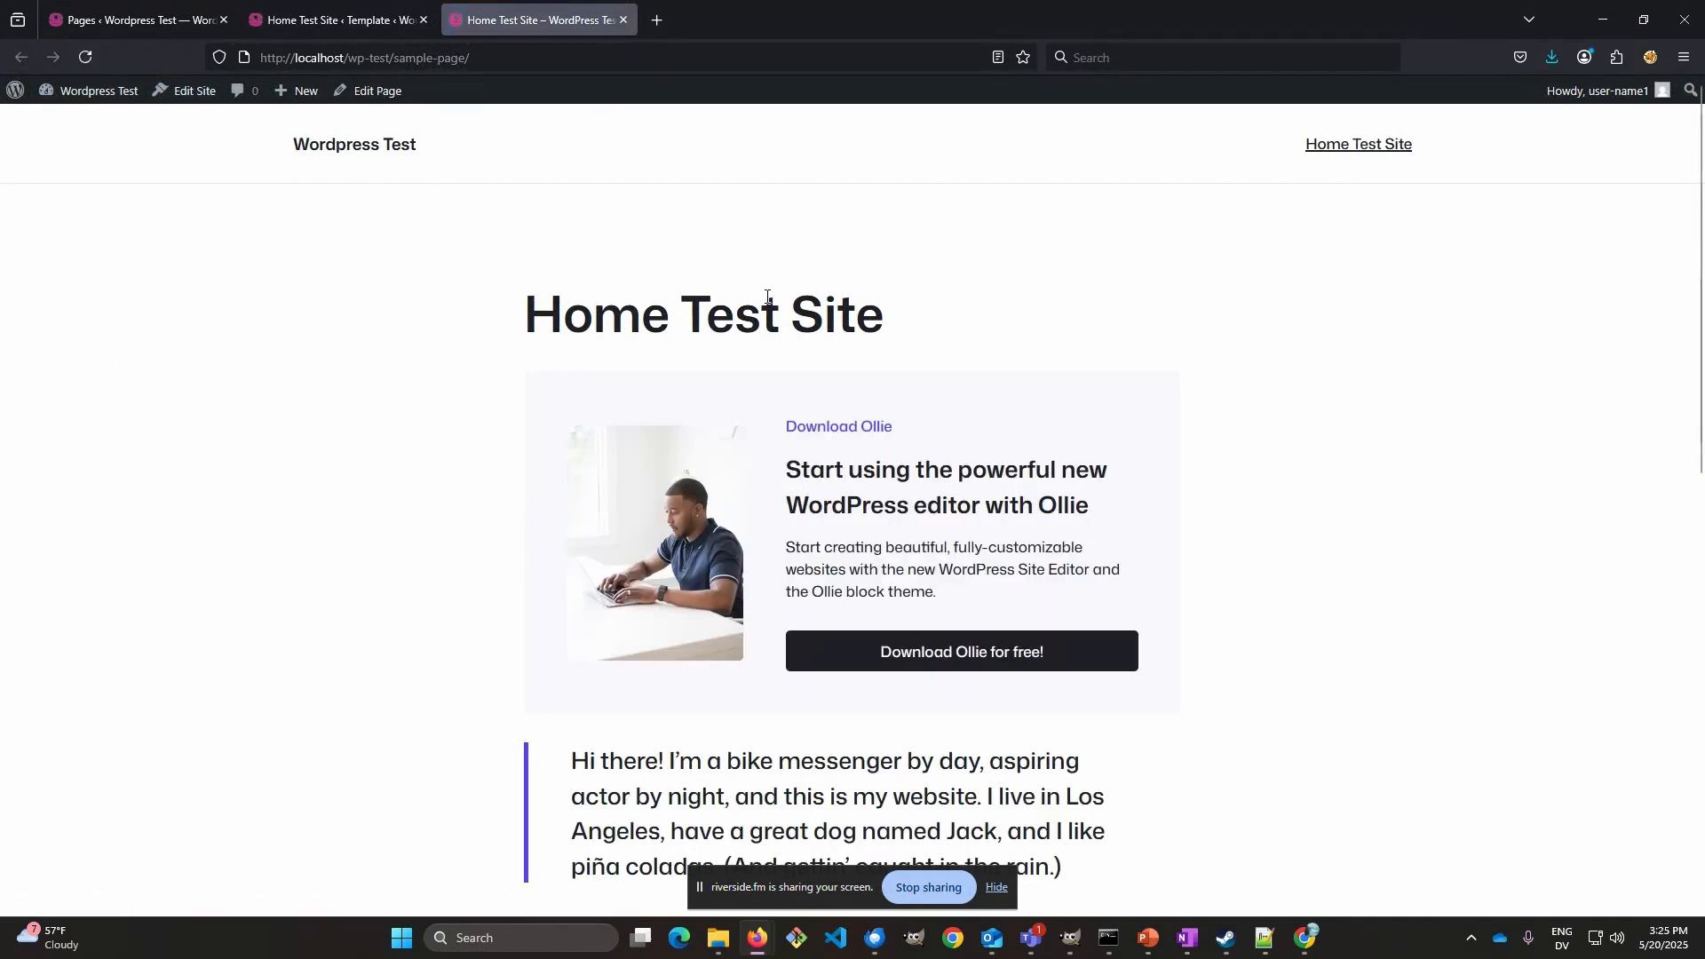
# - Return to the site editor and add six Heading blocks between the Lead Magnet Card and the first quote
pyautogui.hotkey('ctrl', 'pageup')
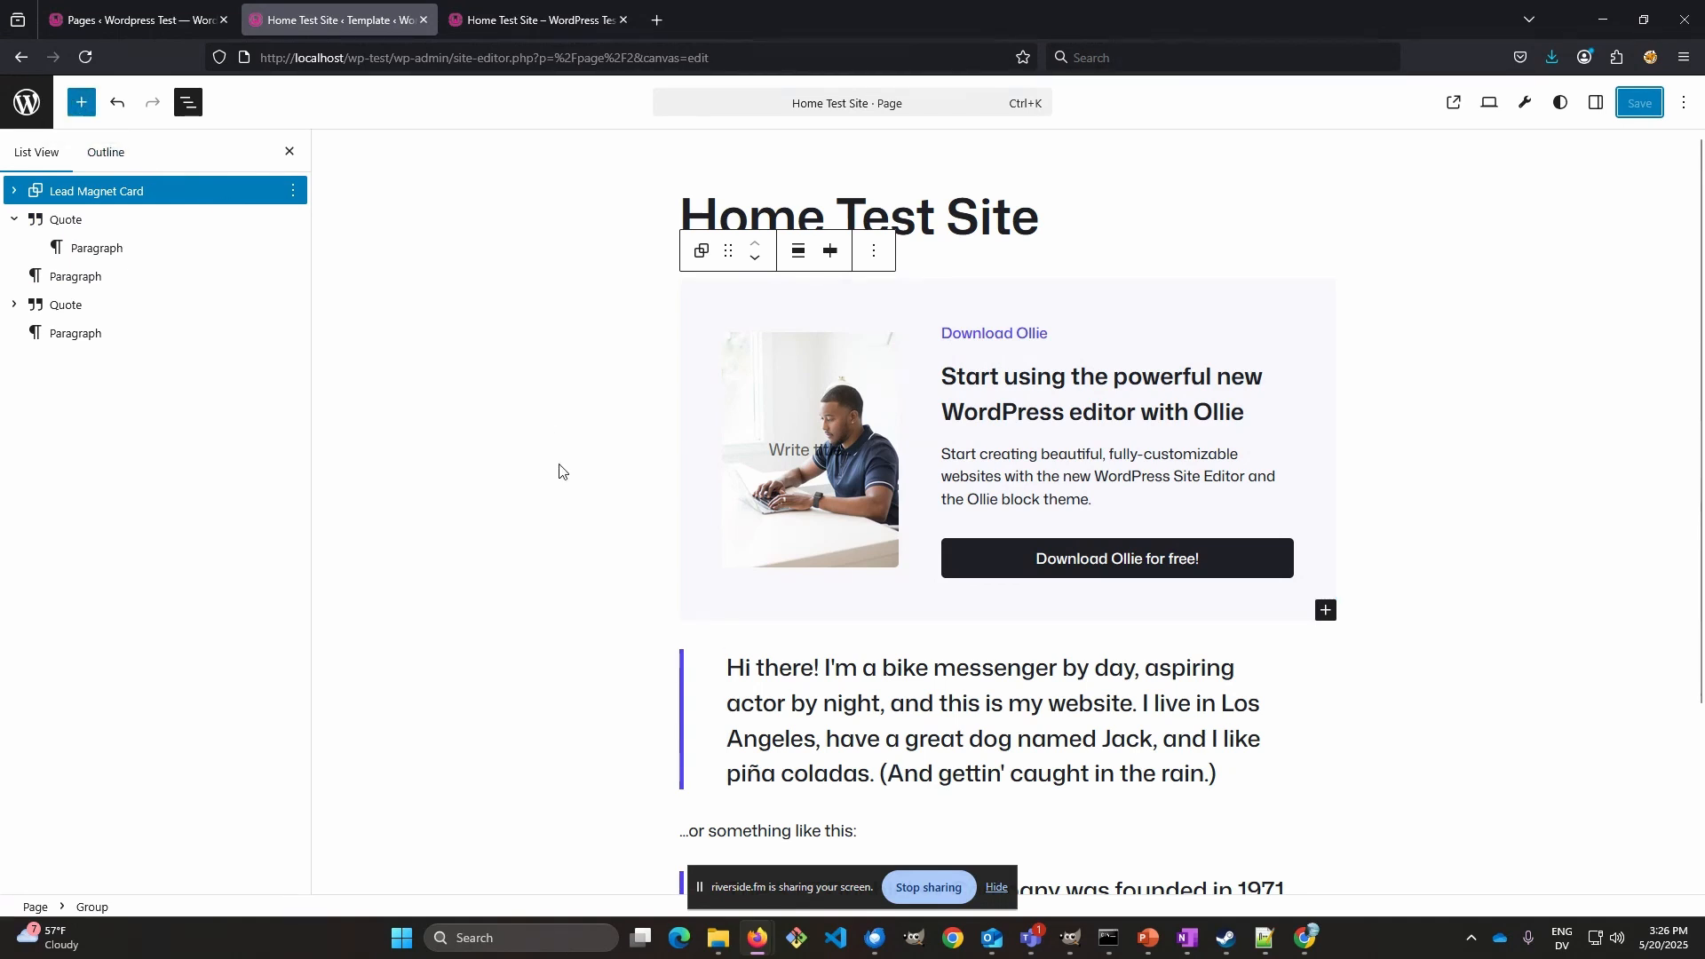
pyautogui.click(77, 106)
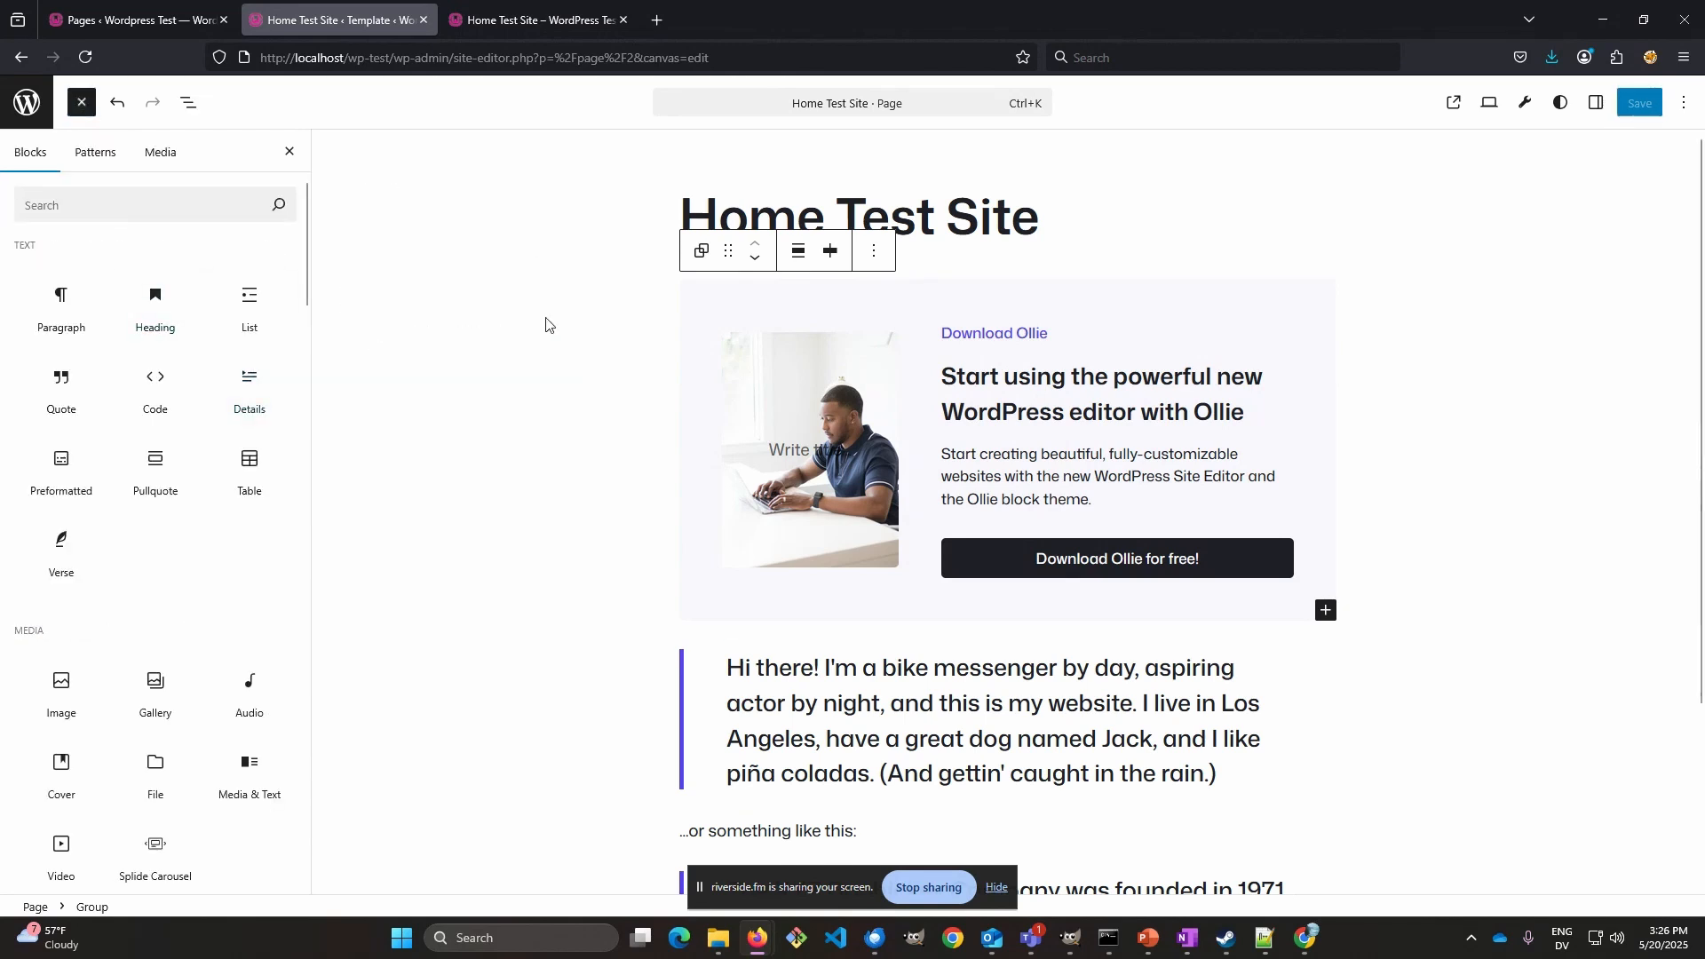
pyautogui.click(153, 297)
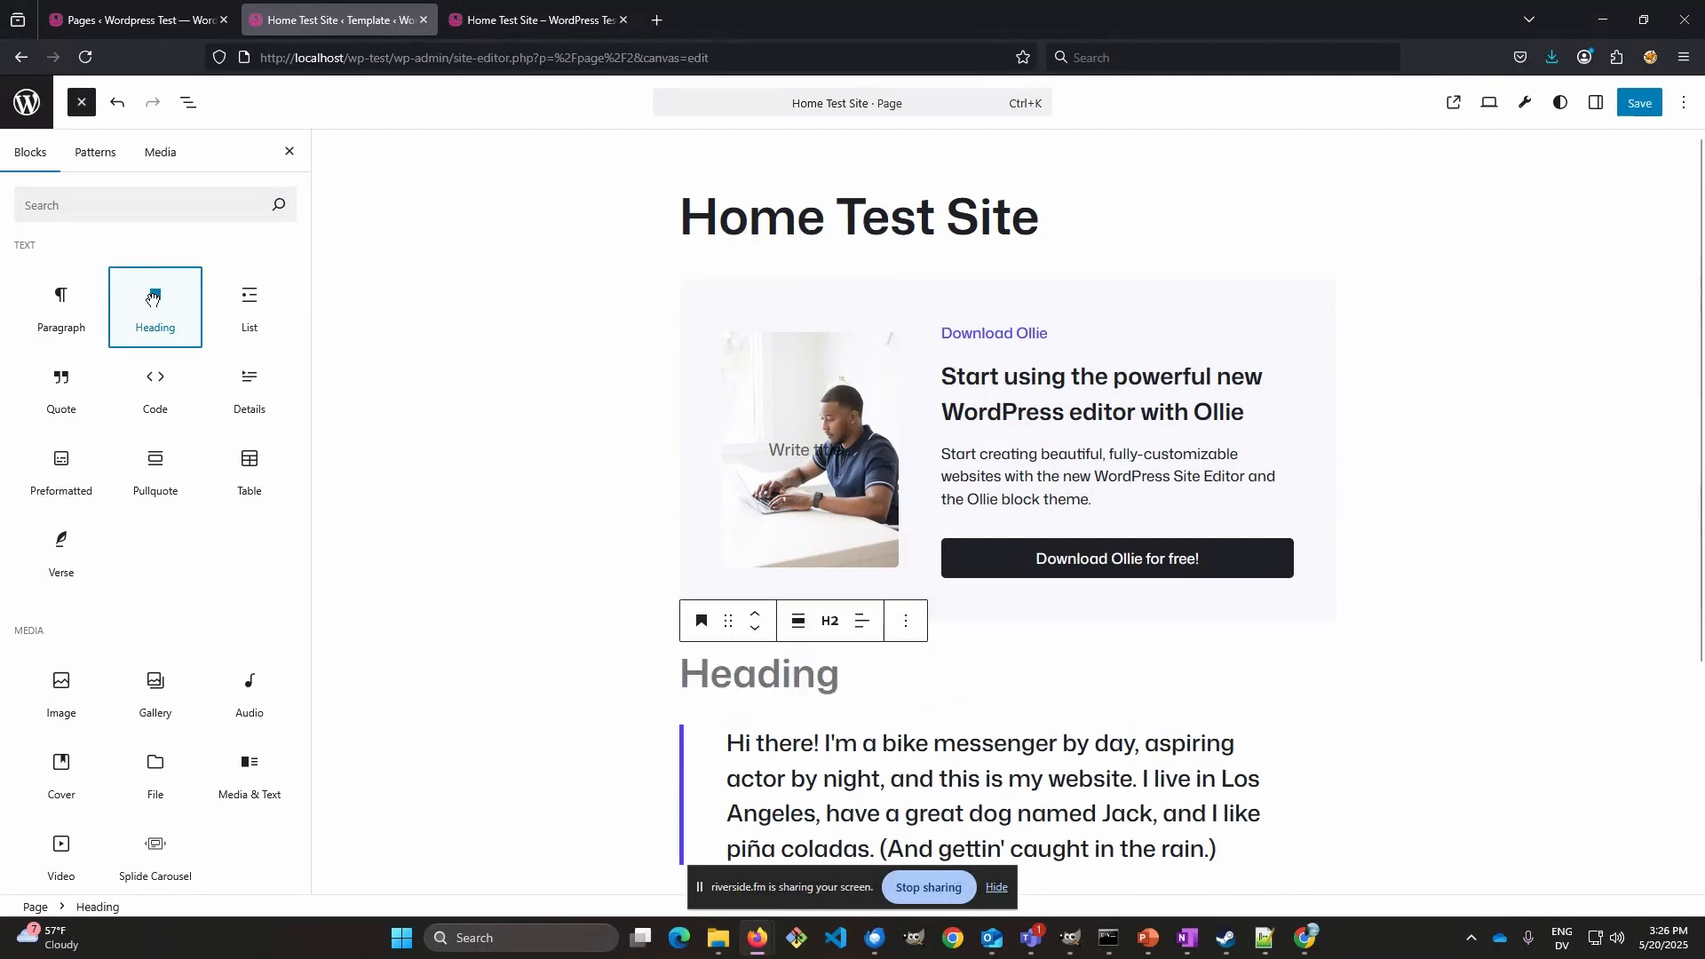
pyautogui.click(153, 297)
pyautogui.click(153, 297)
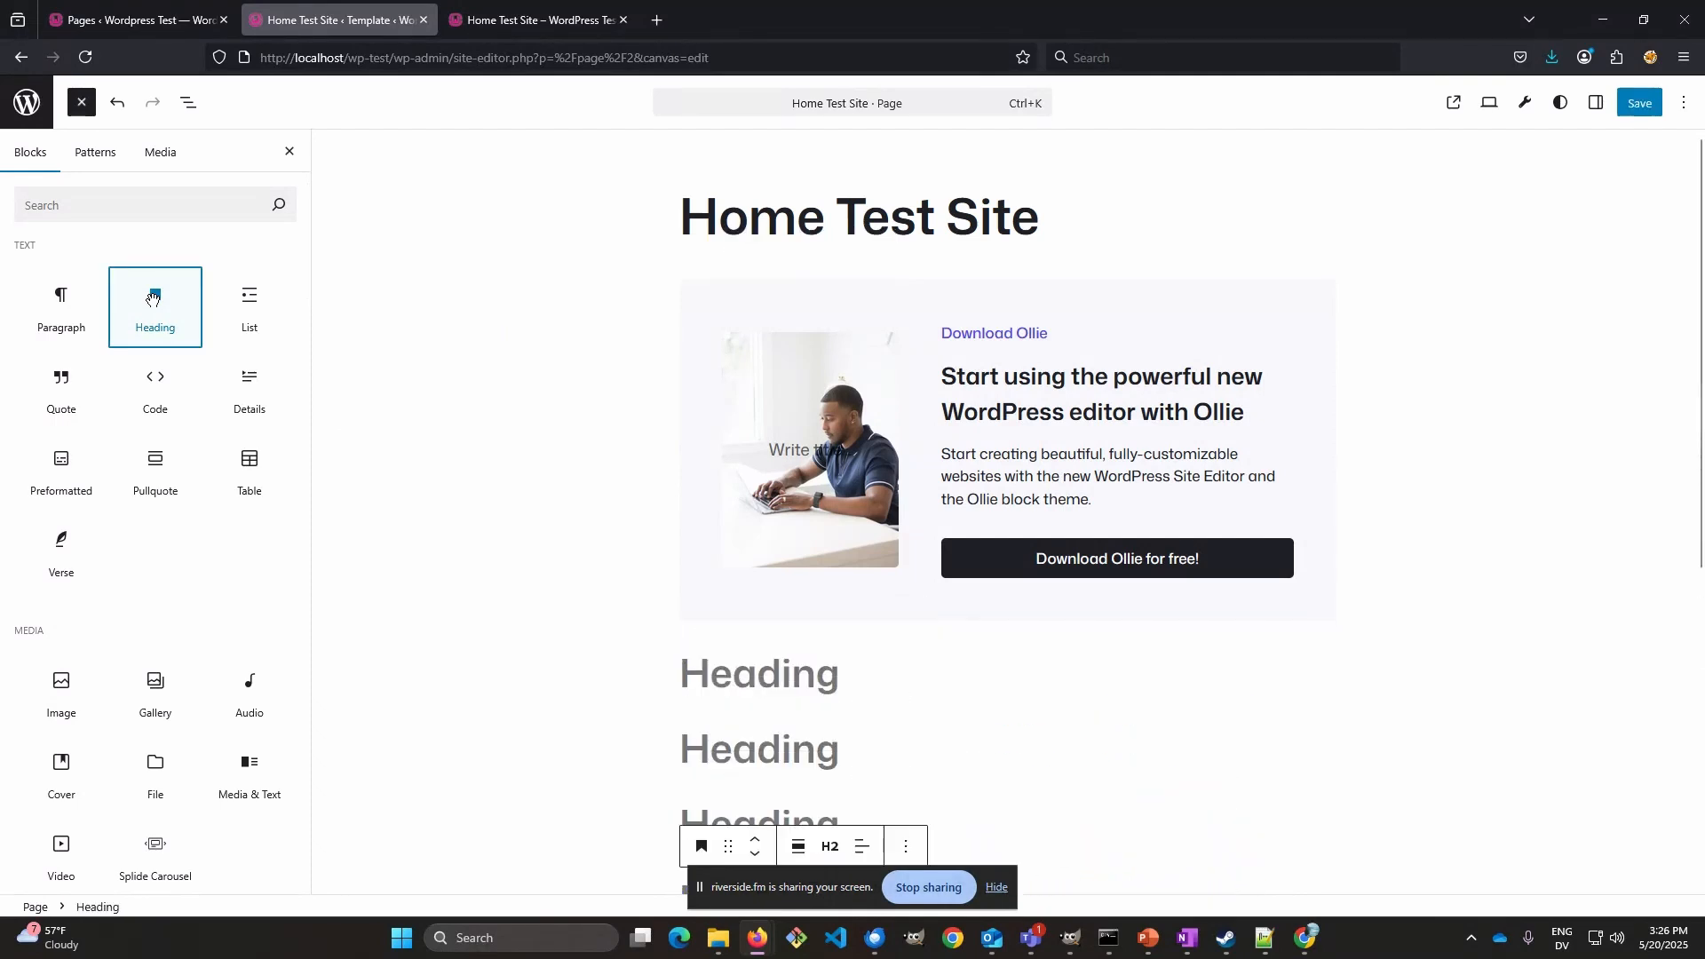
pyautogui.click(153, 297)
pyautogui.click(152, 297)
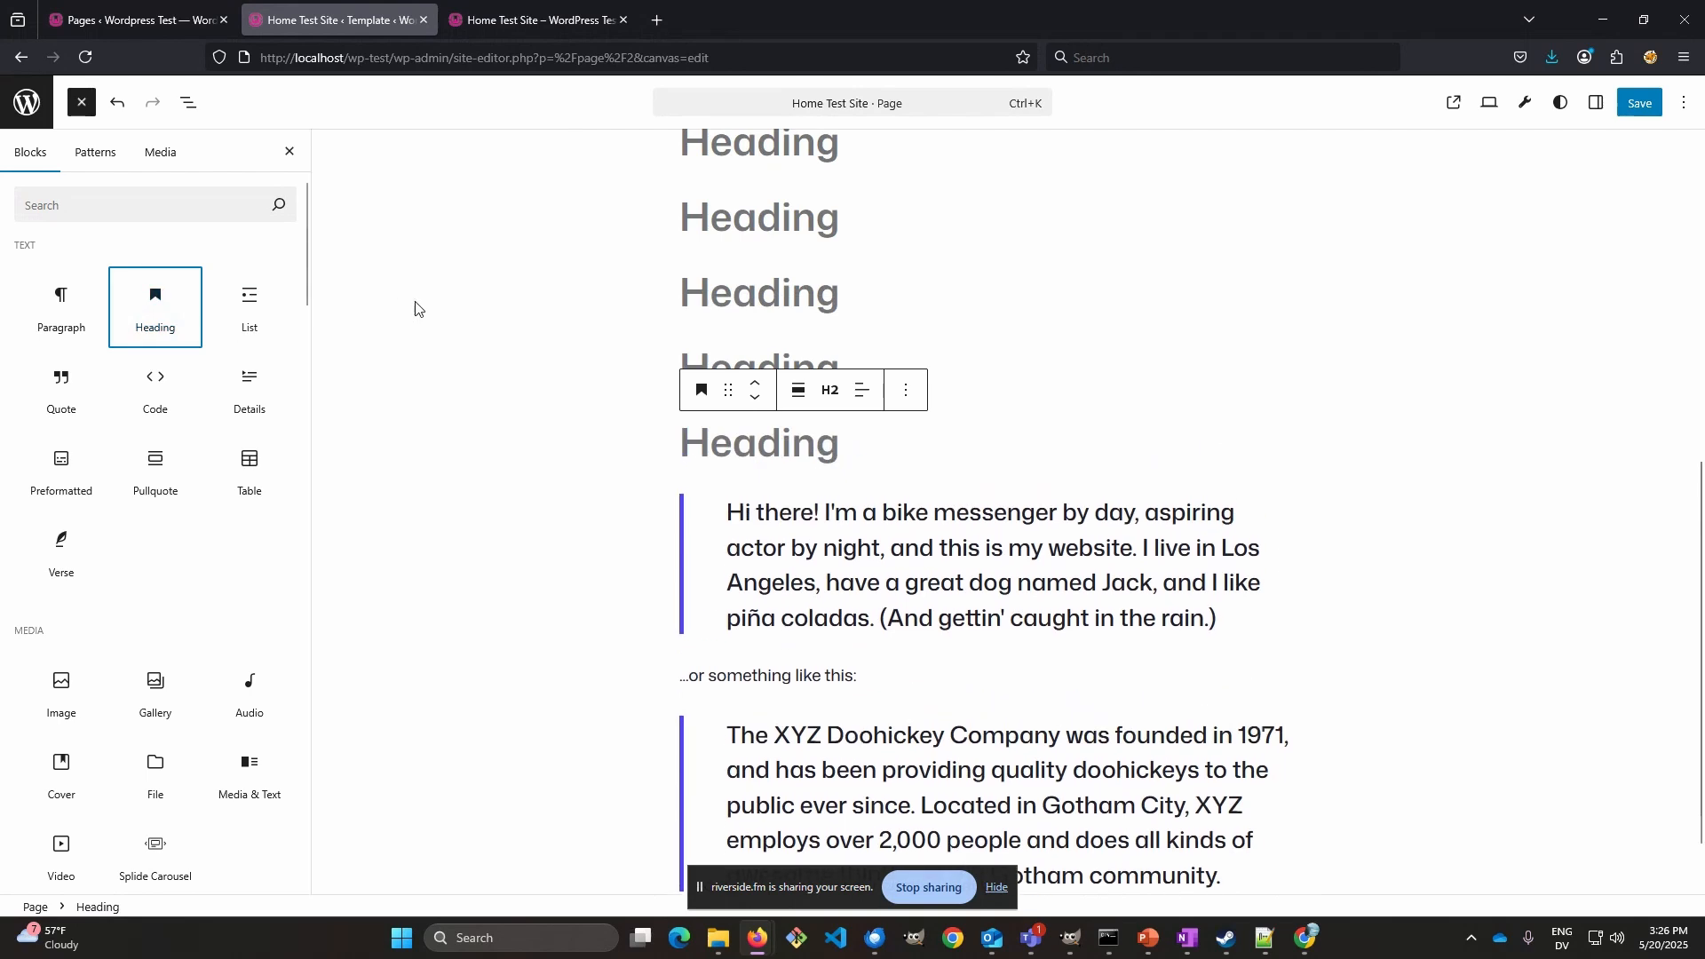
pyautogui.scroll(2, 452, 367)
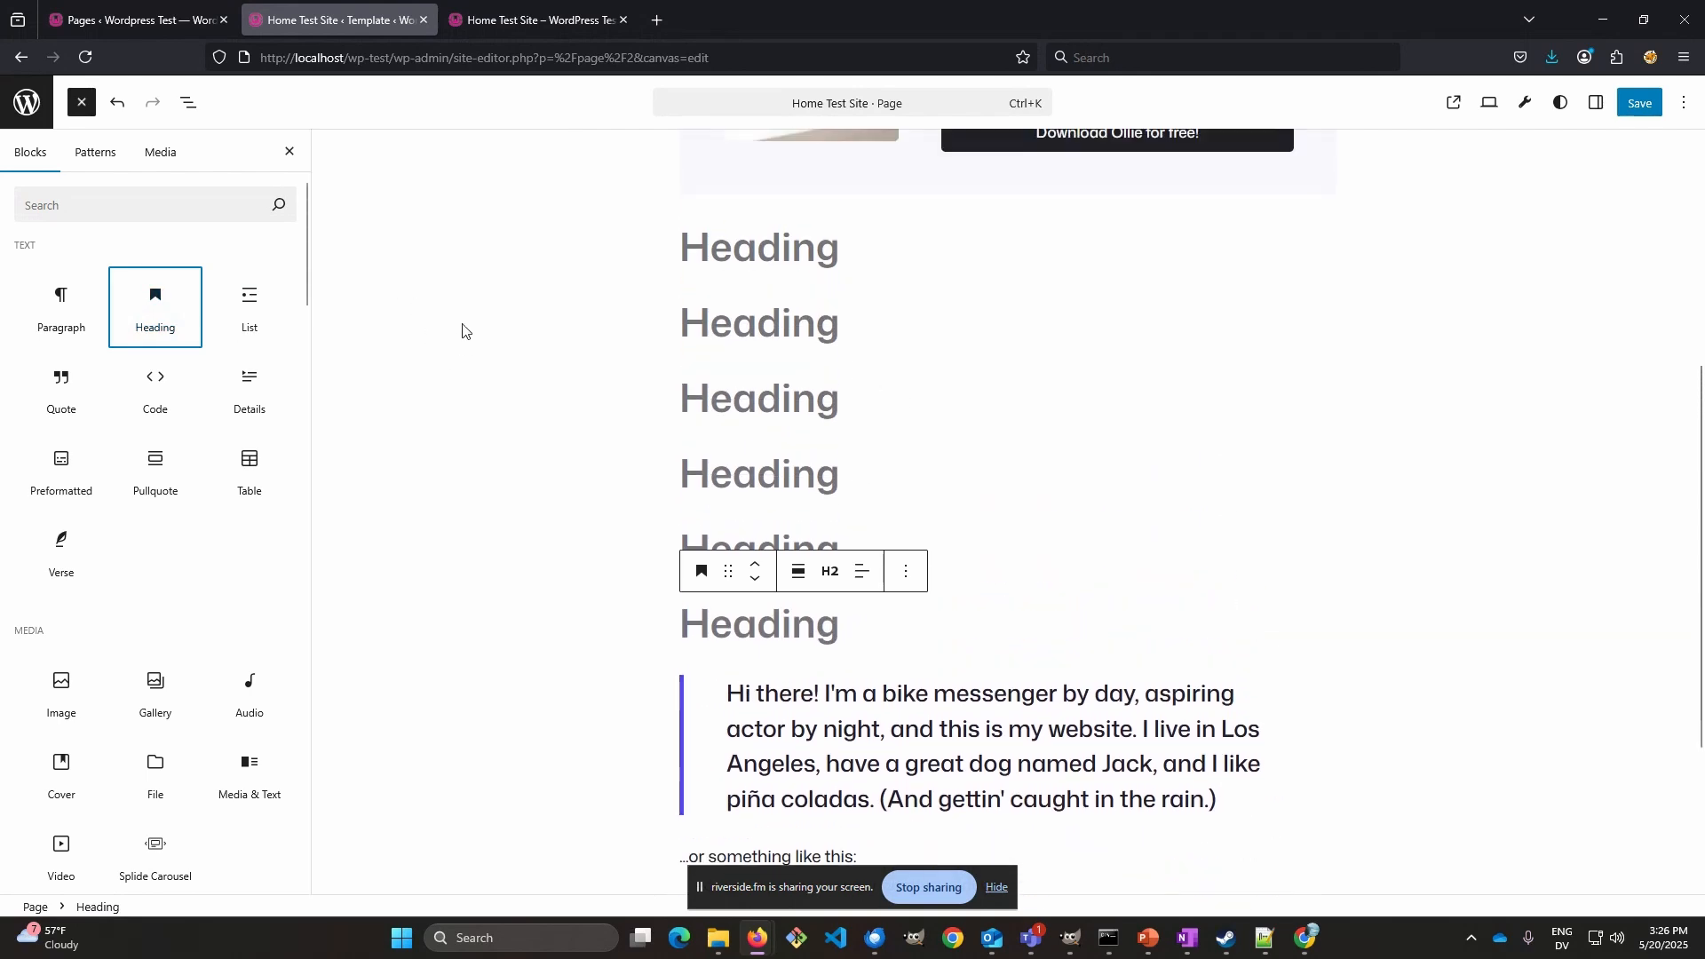
# - Show the page's block list and enter "H1 Heading" as the text of the first new heading
pyautogui.click(185, 107)
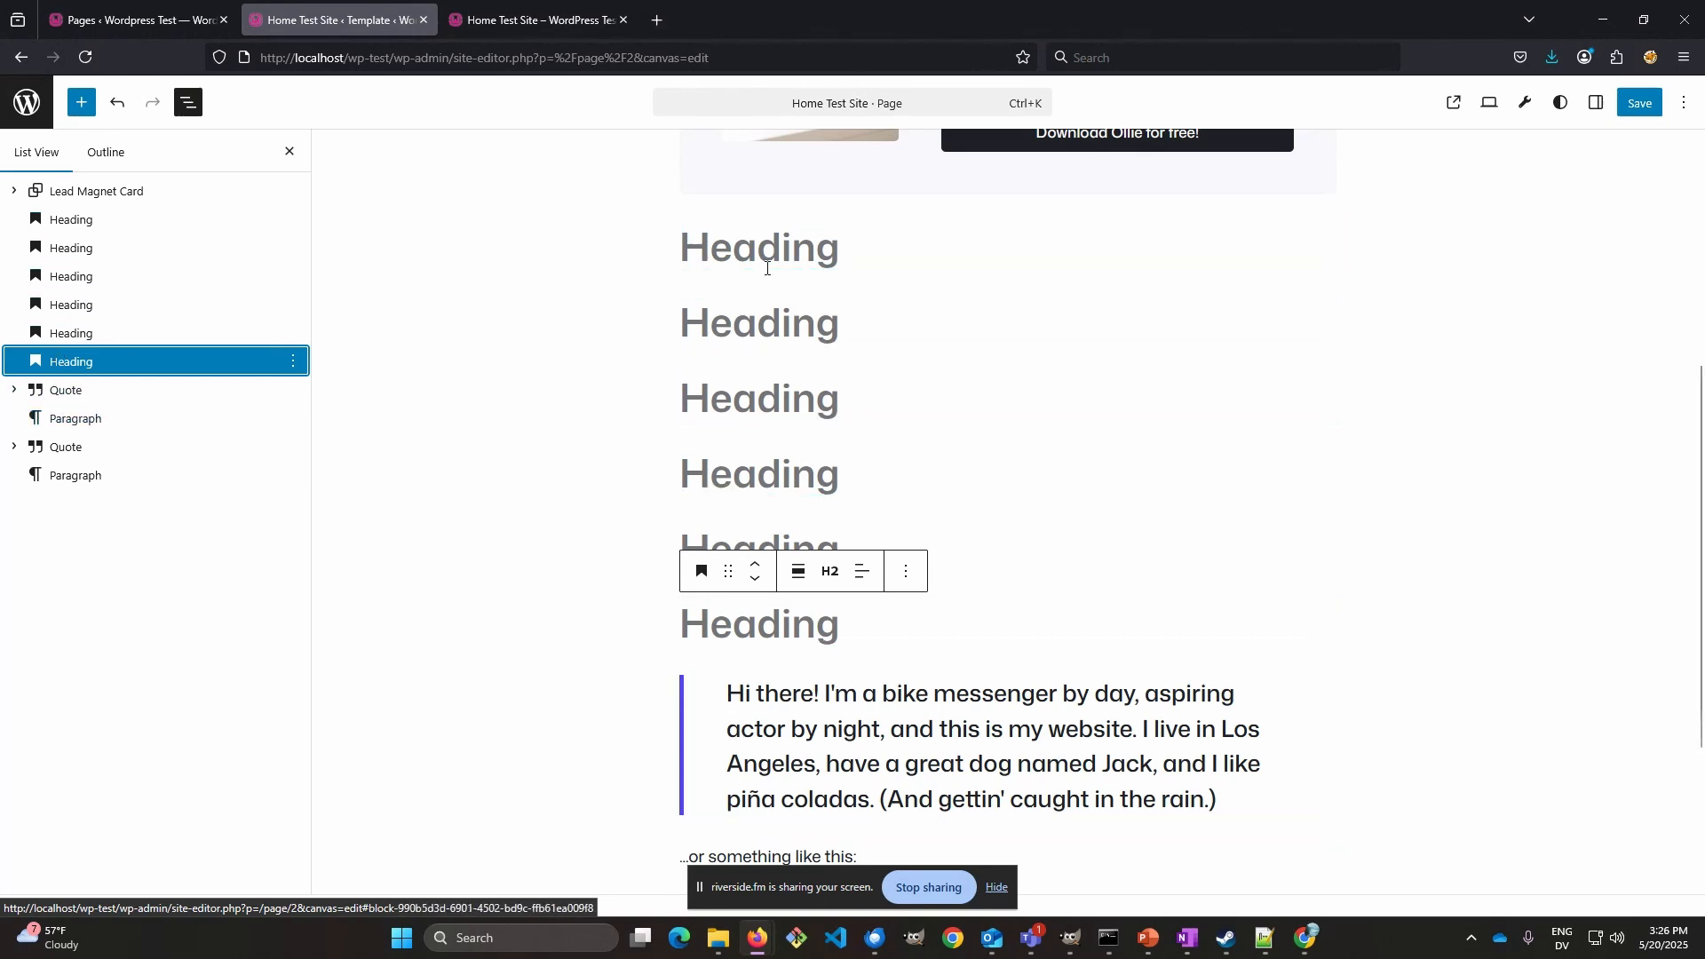
pyautogui.click(801, 267)
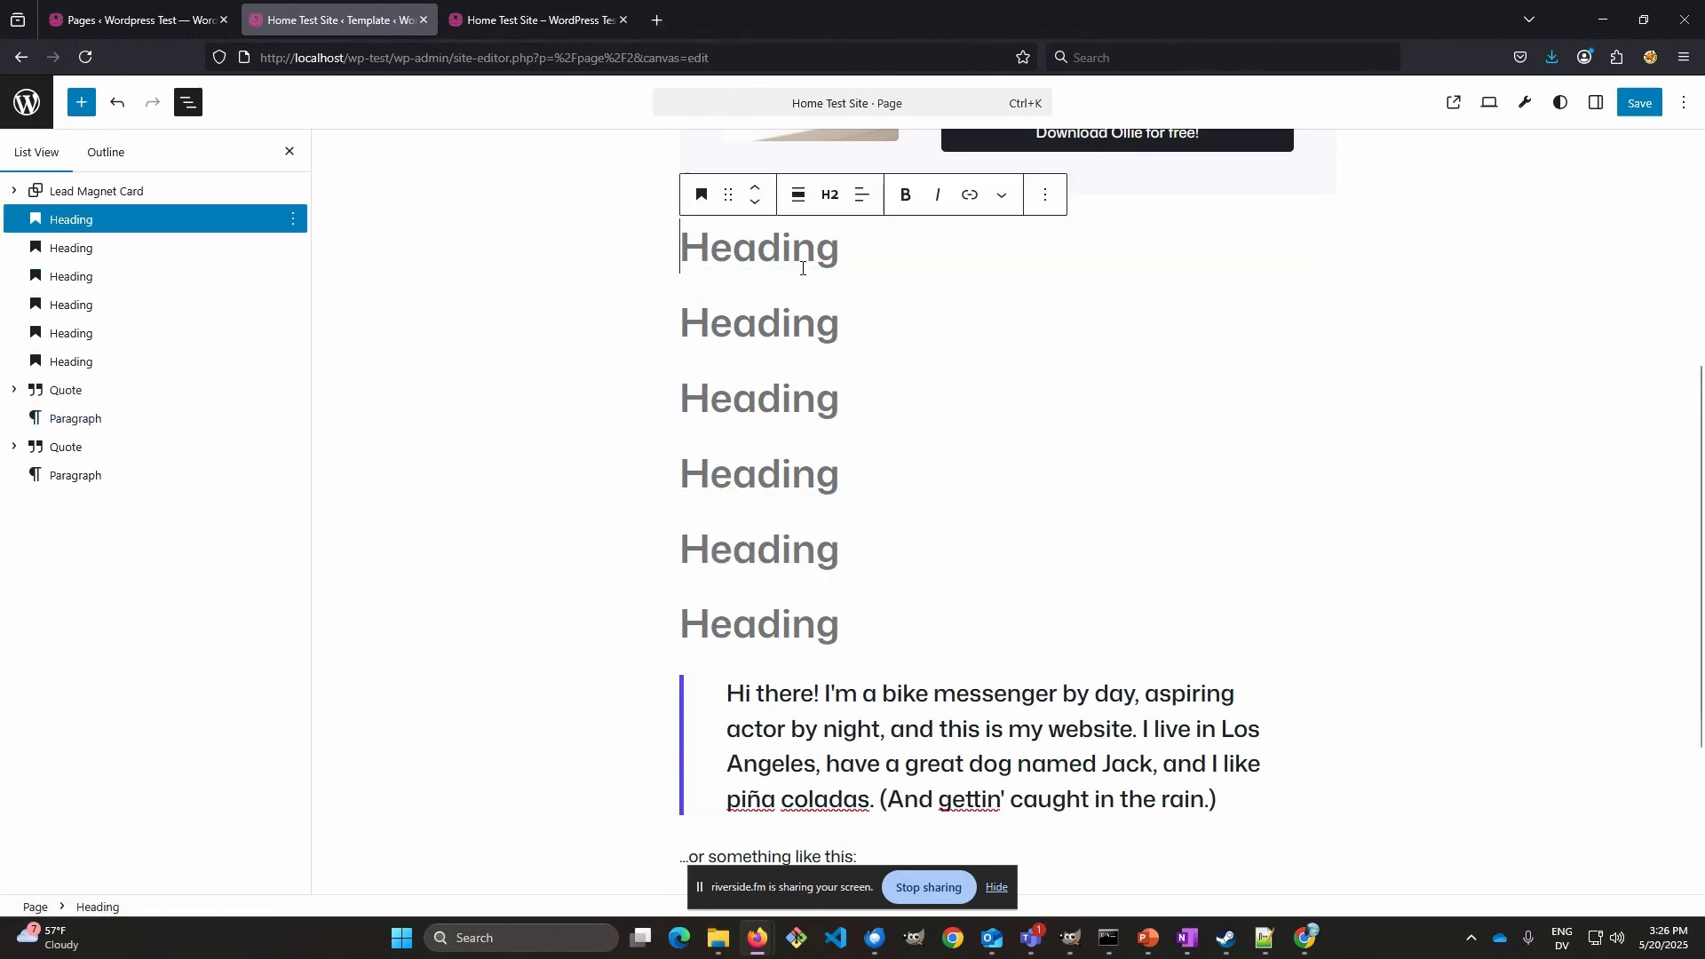
pyautogui.write('Hi')
pyautogui.press('BackSpace')
pyautogui.write('1')
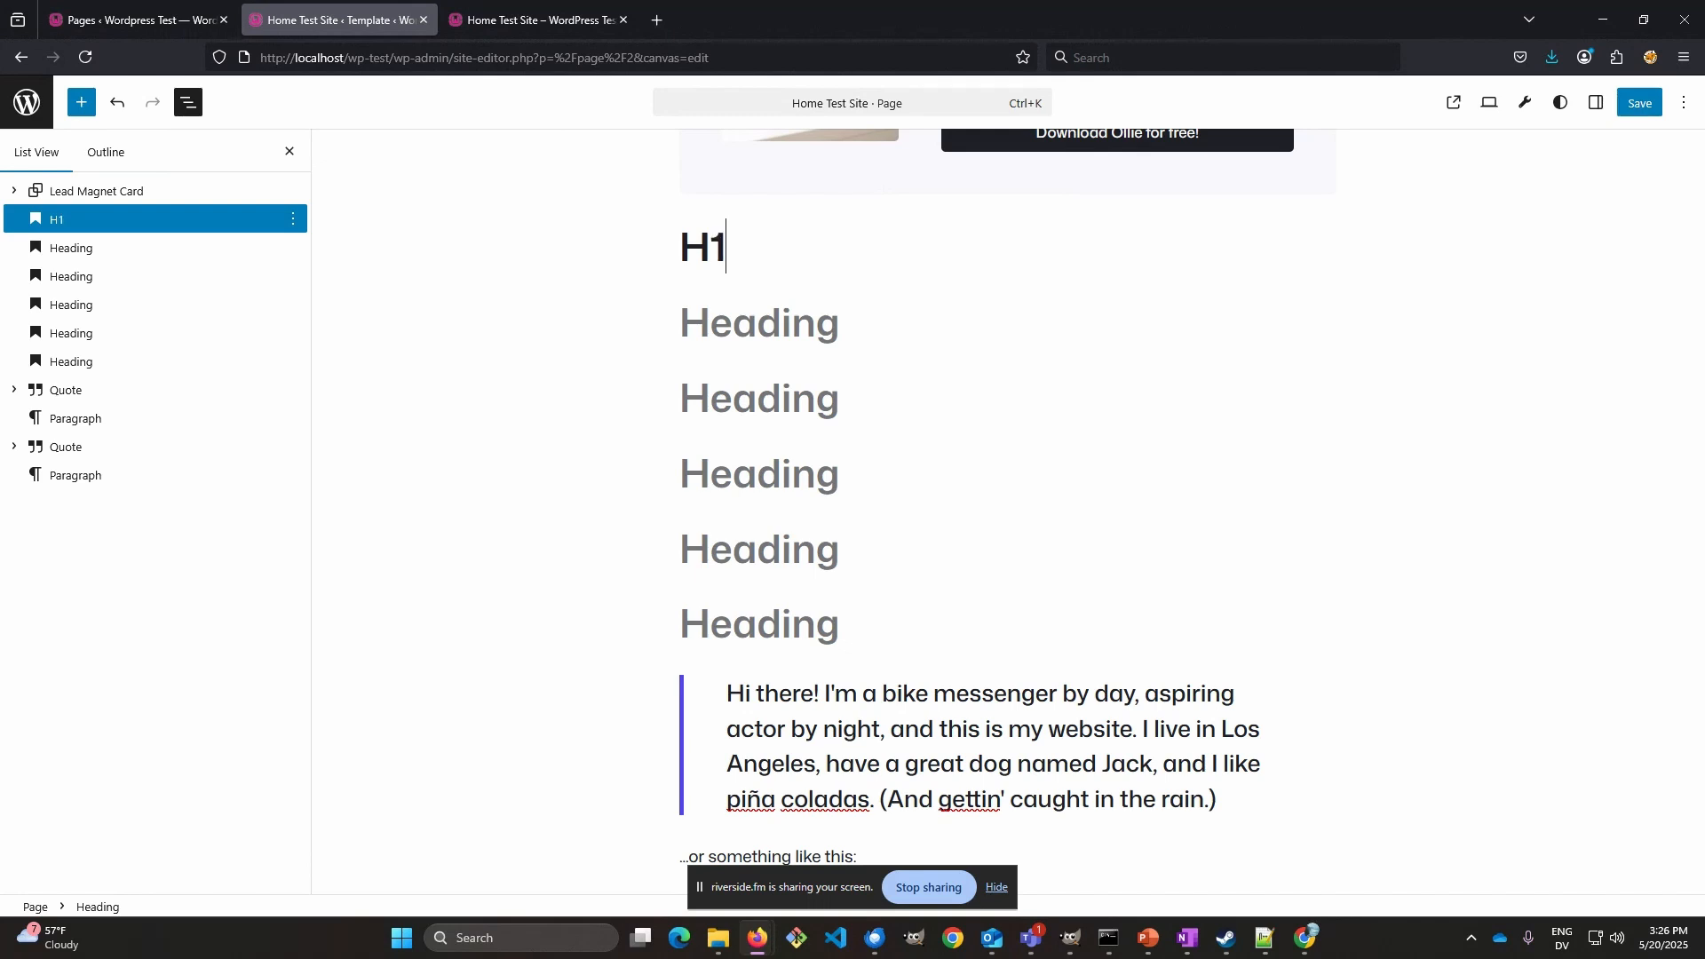
pyautogui.write(' Heandi')
pyautogui.press('BackSpace')
pyautogui.press('BackSpace')
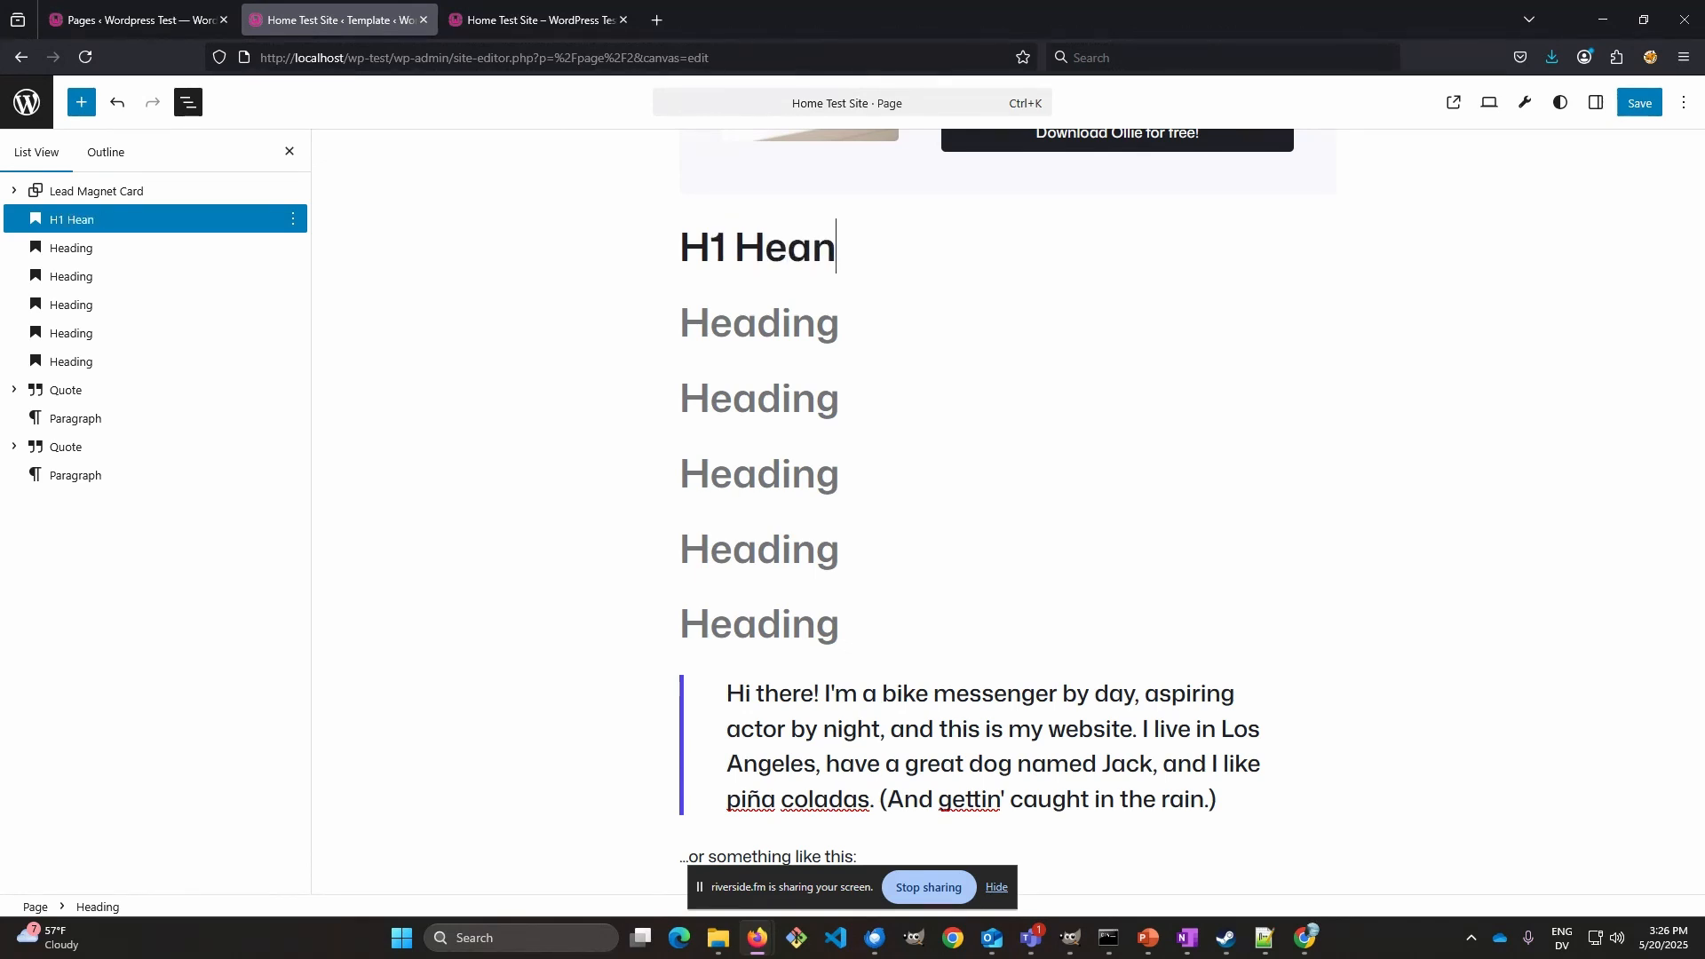
pyautogui.press('BackSpace')
pyautogui.write('ding')
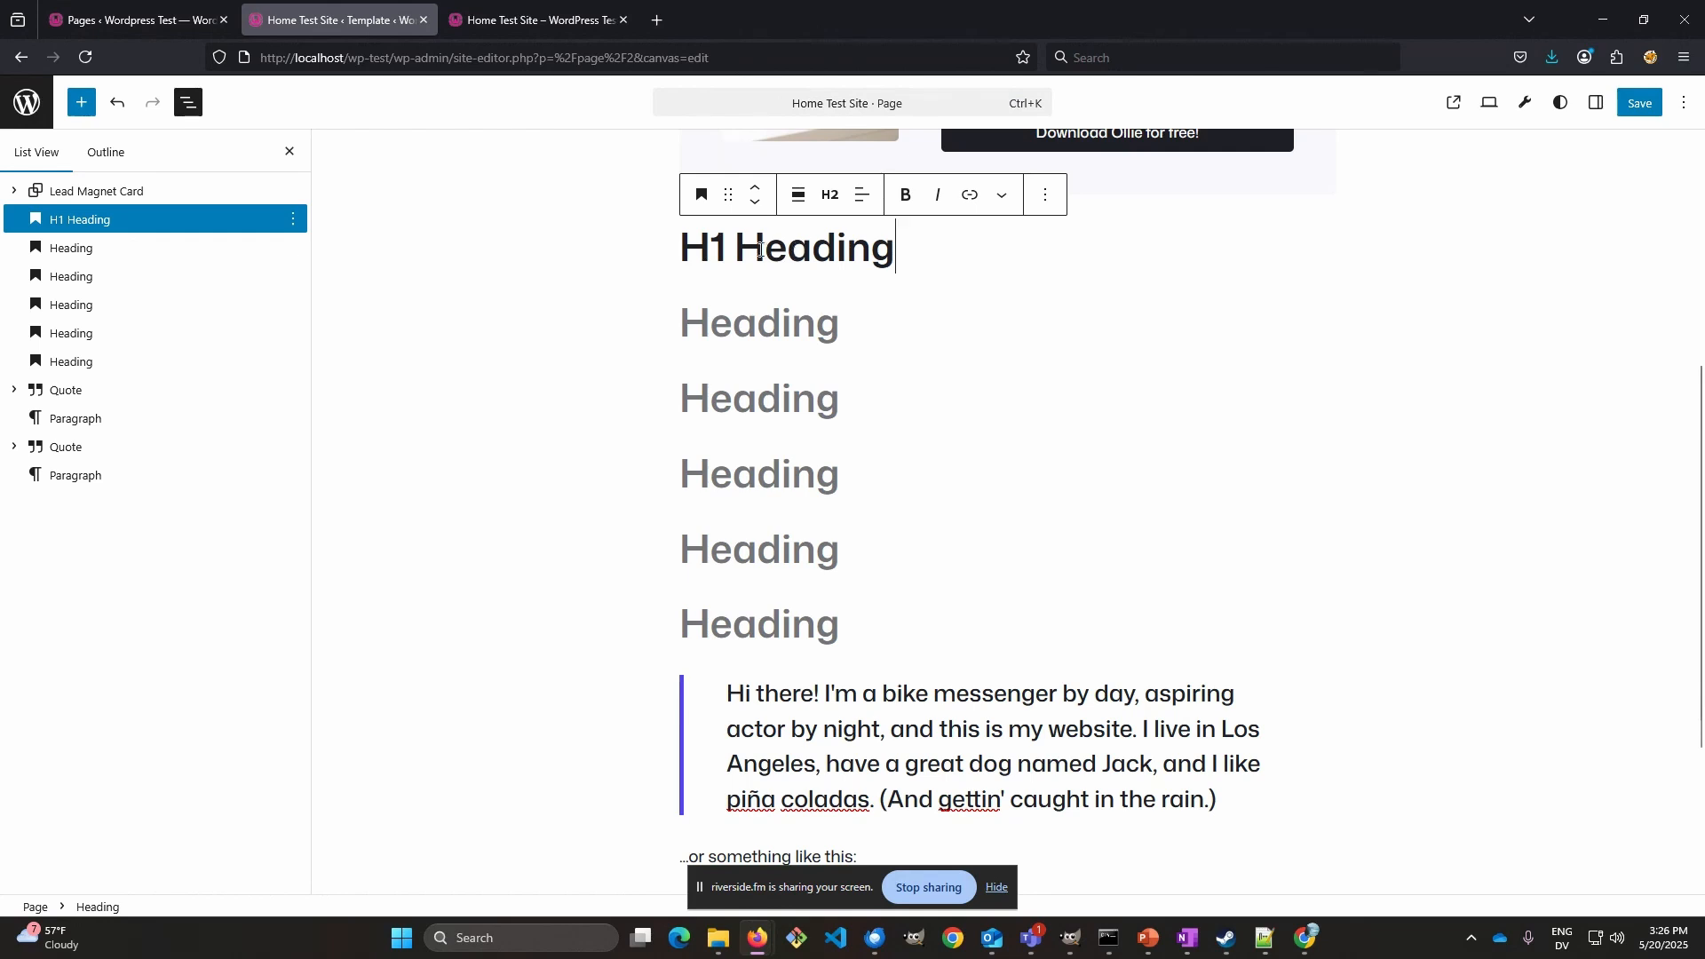
# - Set the "H1 Heading" block's level to Heading 1, and transform the block into a paragraph
pyautogui.click(828, 198)
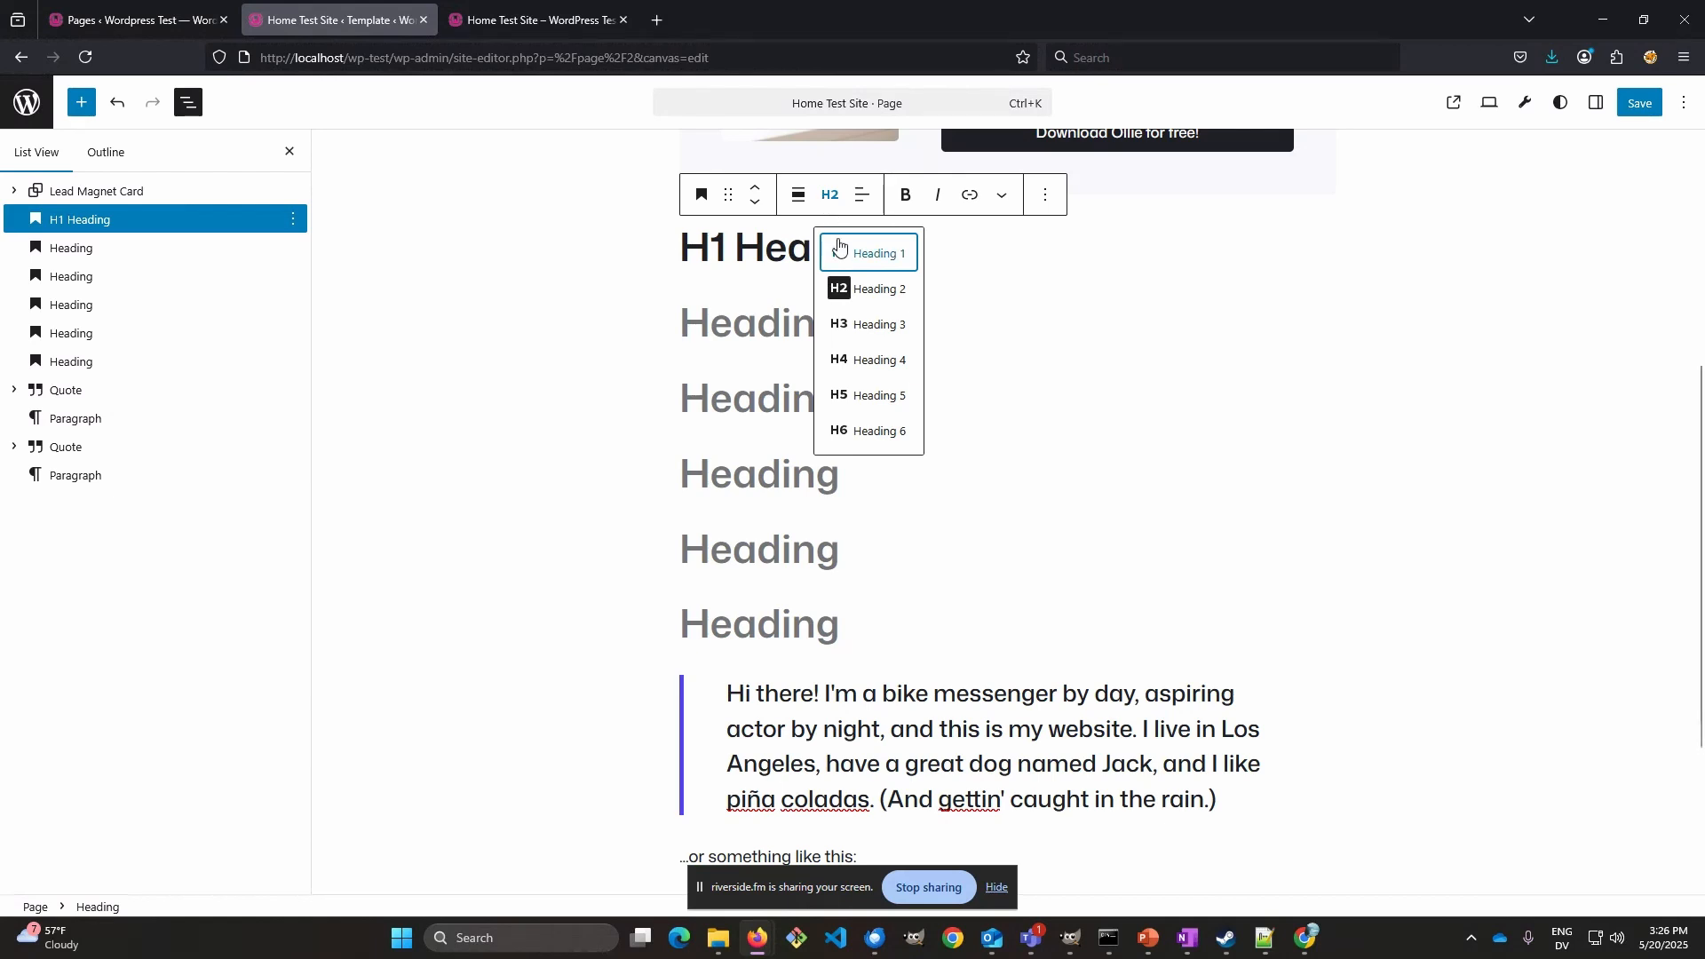
pyautogui.click(885, 255)
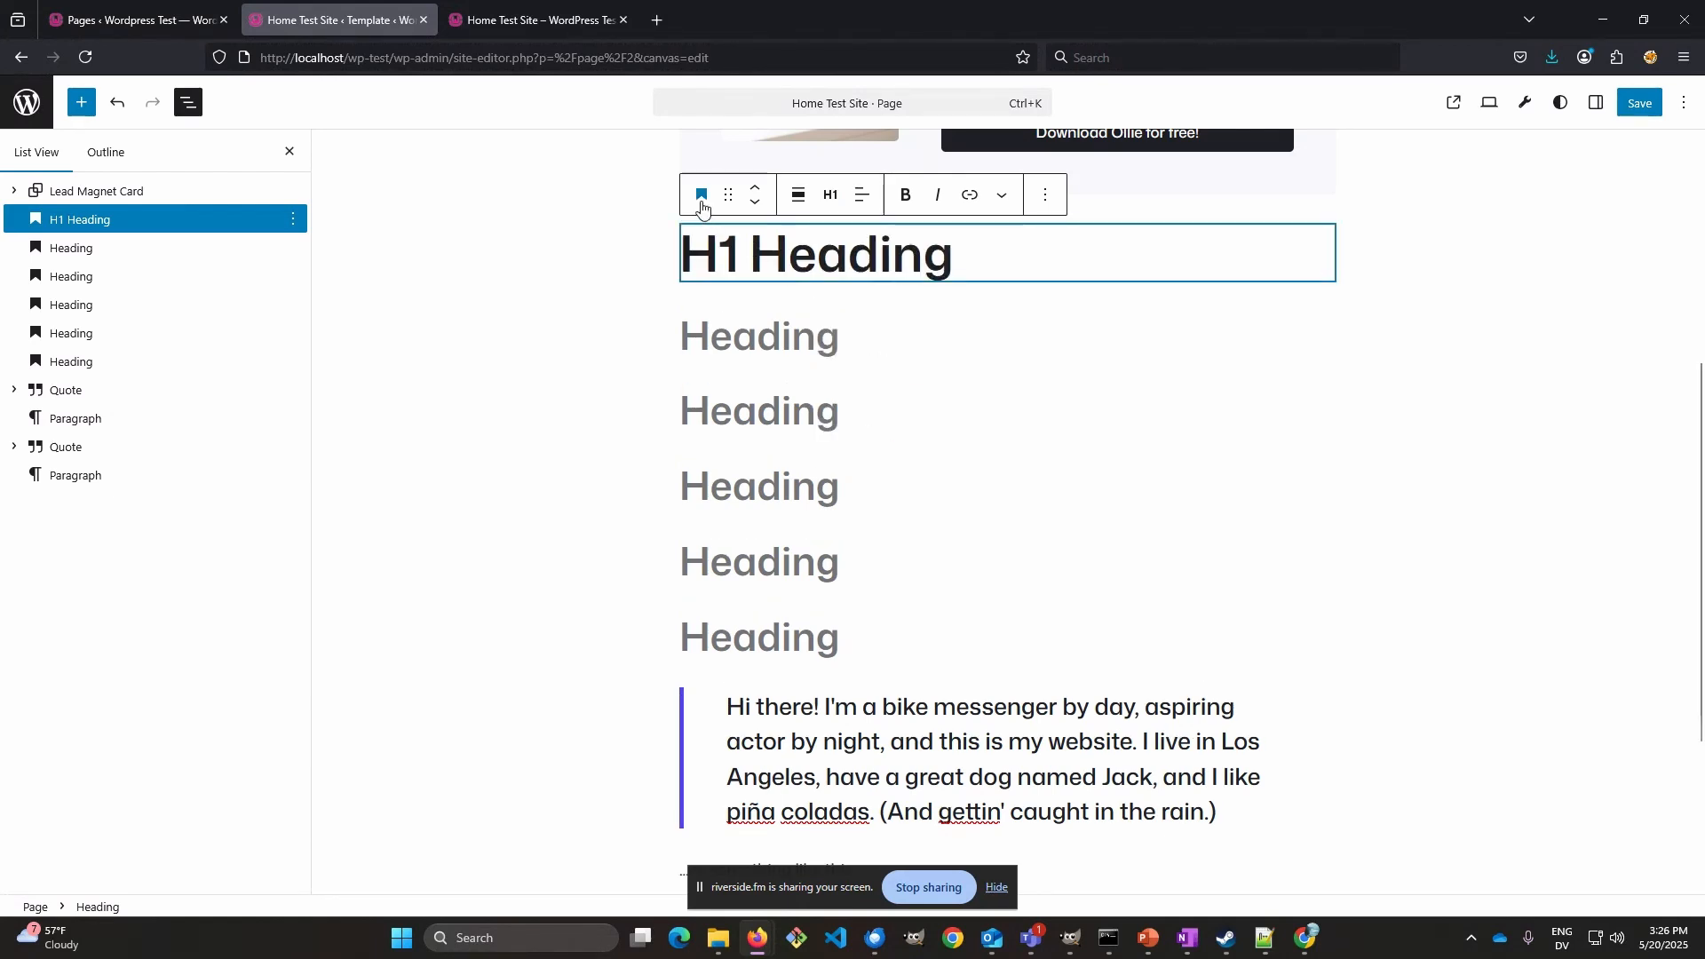
pyautogui.click(701, 197)
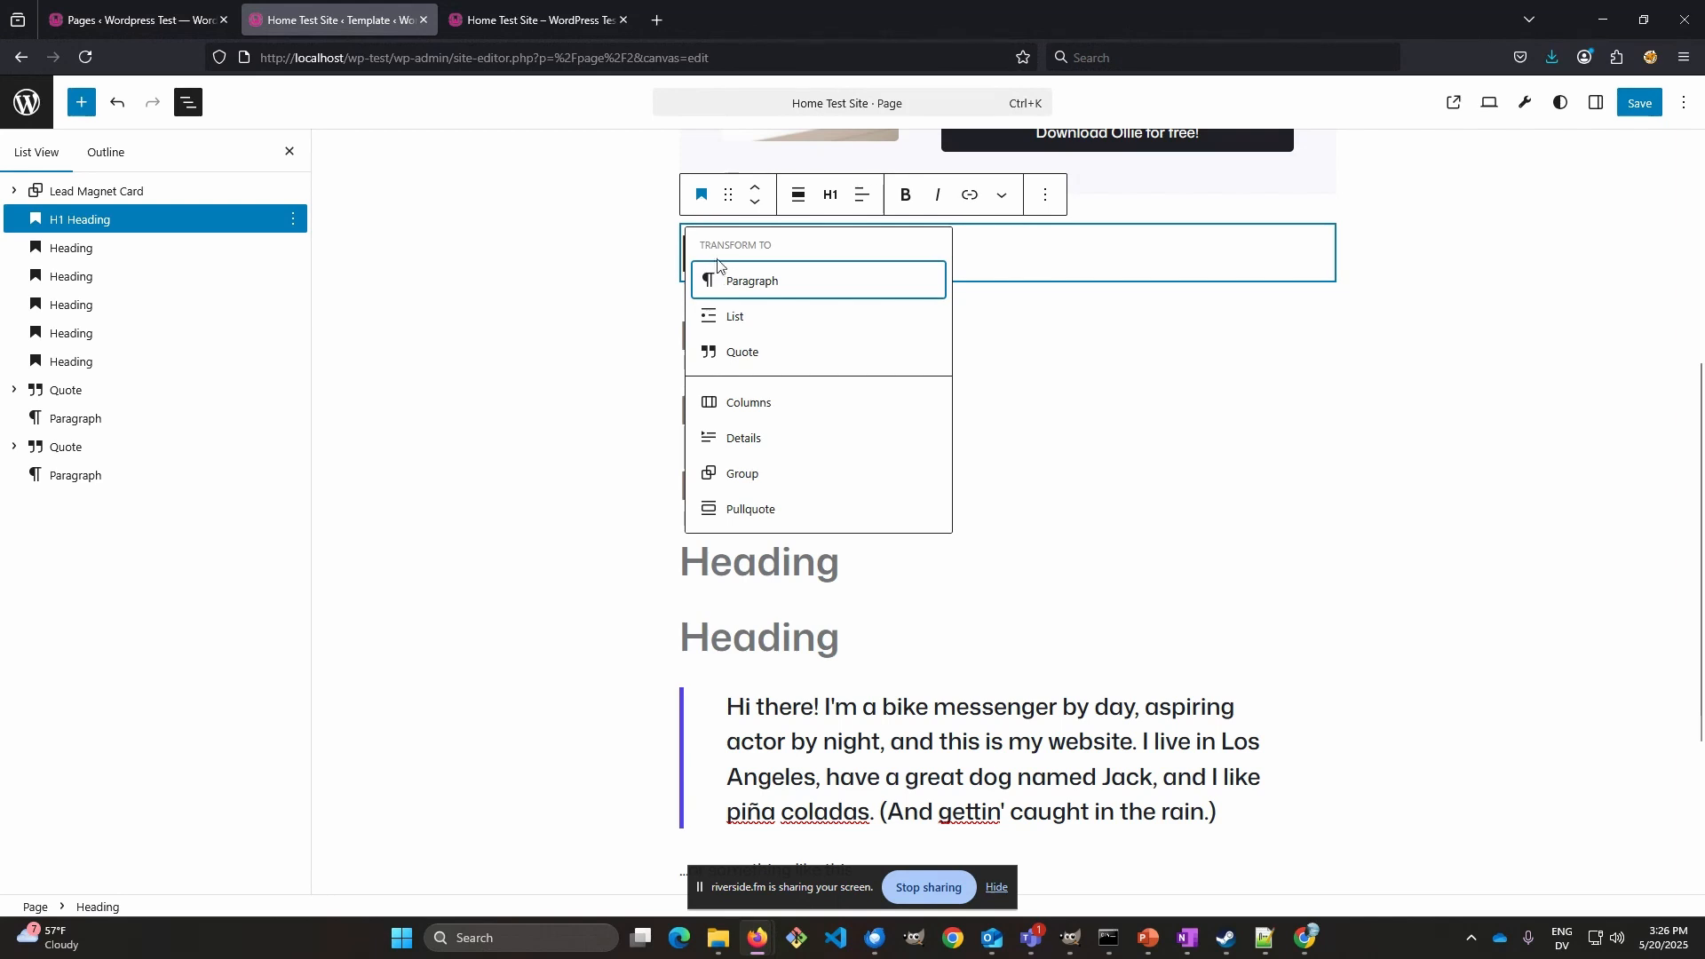
pyautogui.click(751, 281)
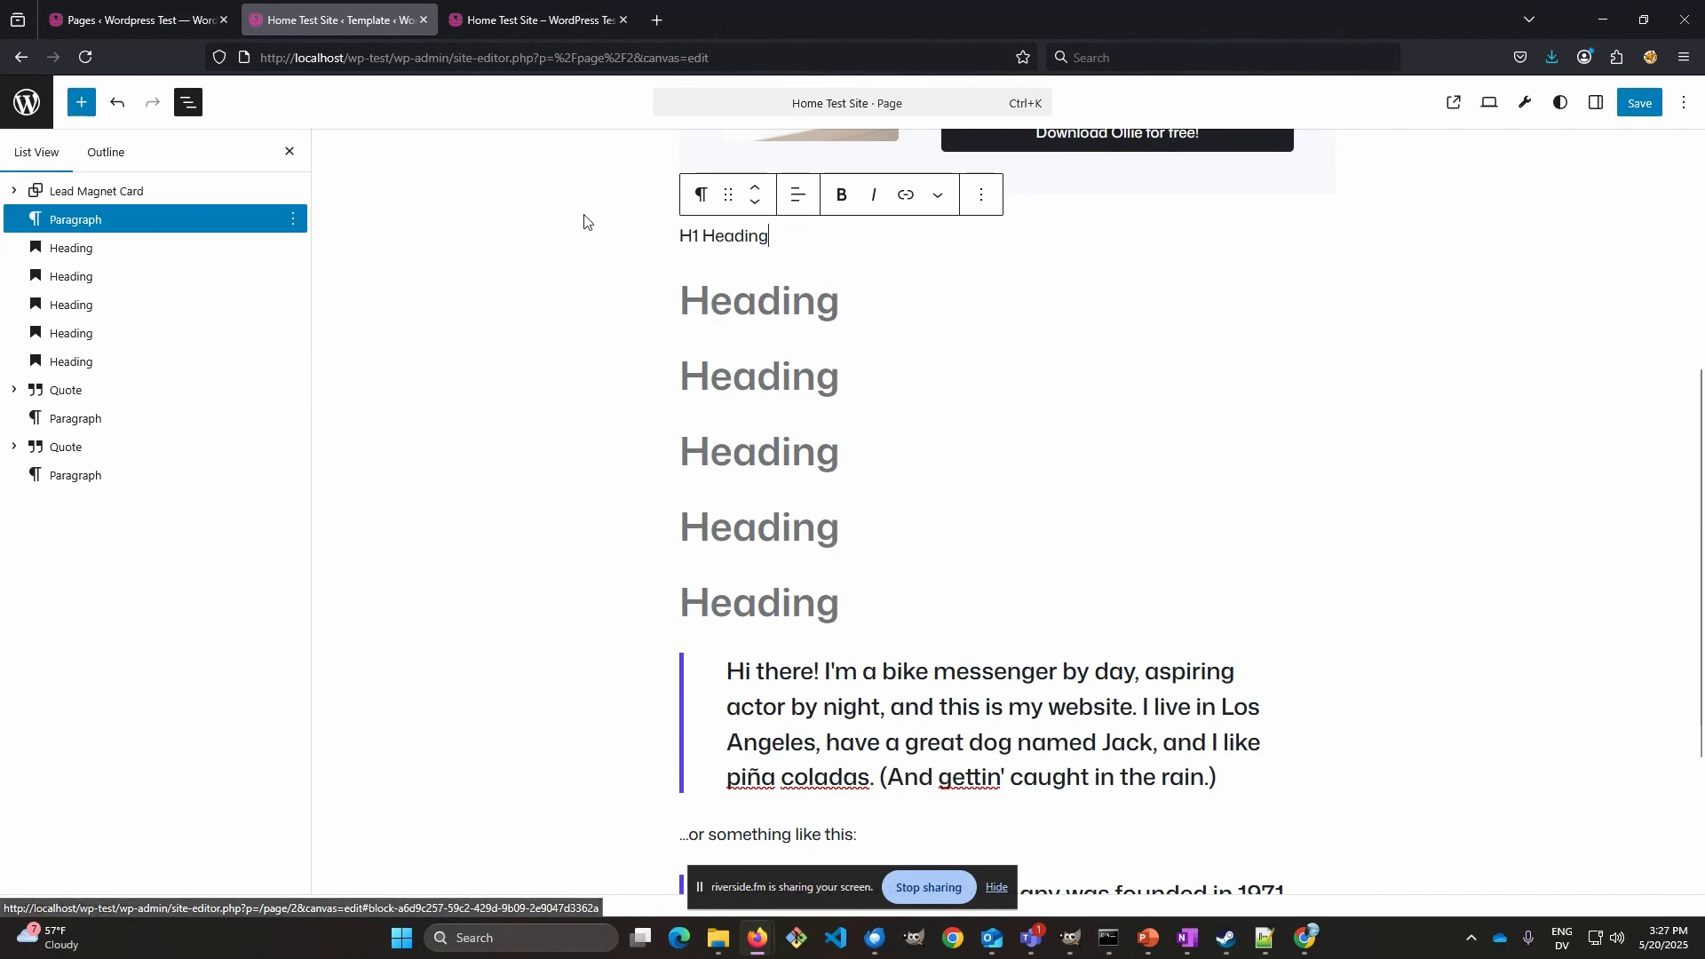
# - Transform the "H1 Heading" paragraph back into a heading block and set its level to Heading 1
pyautogui.click(703, 197)
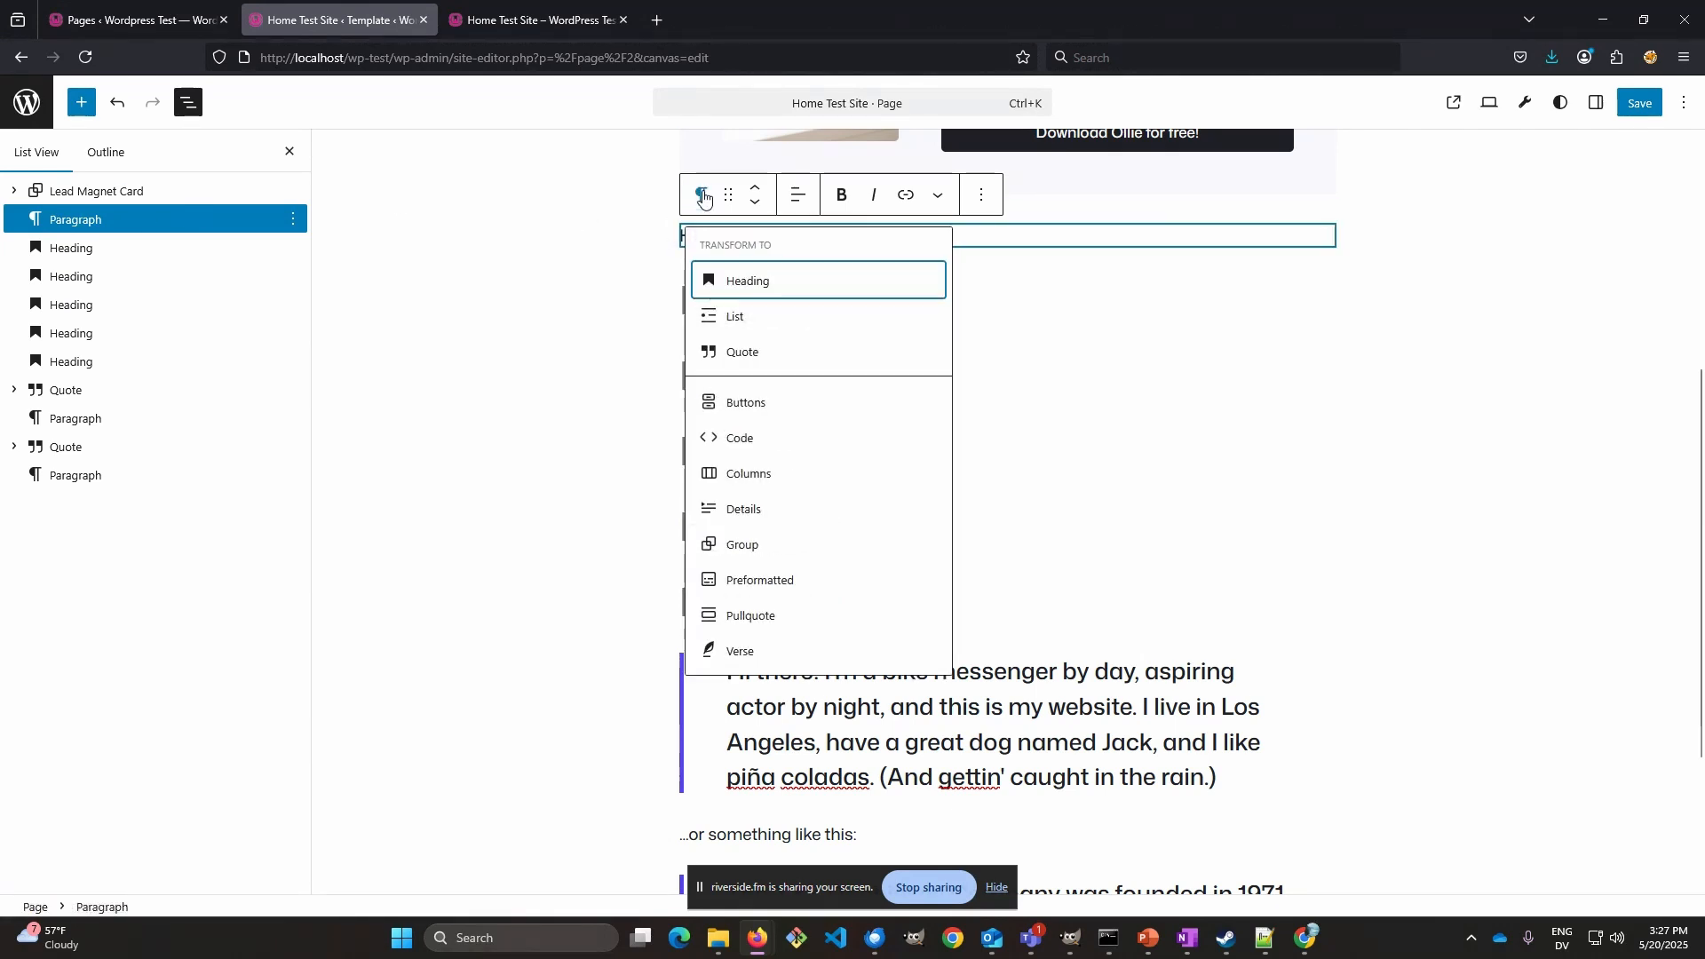
pyautogui.click(748, 280)
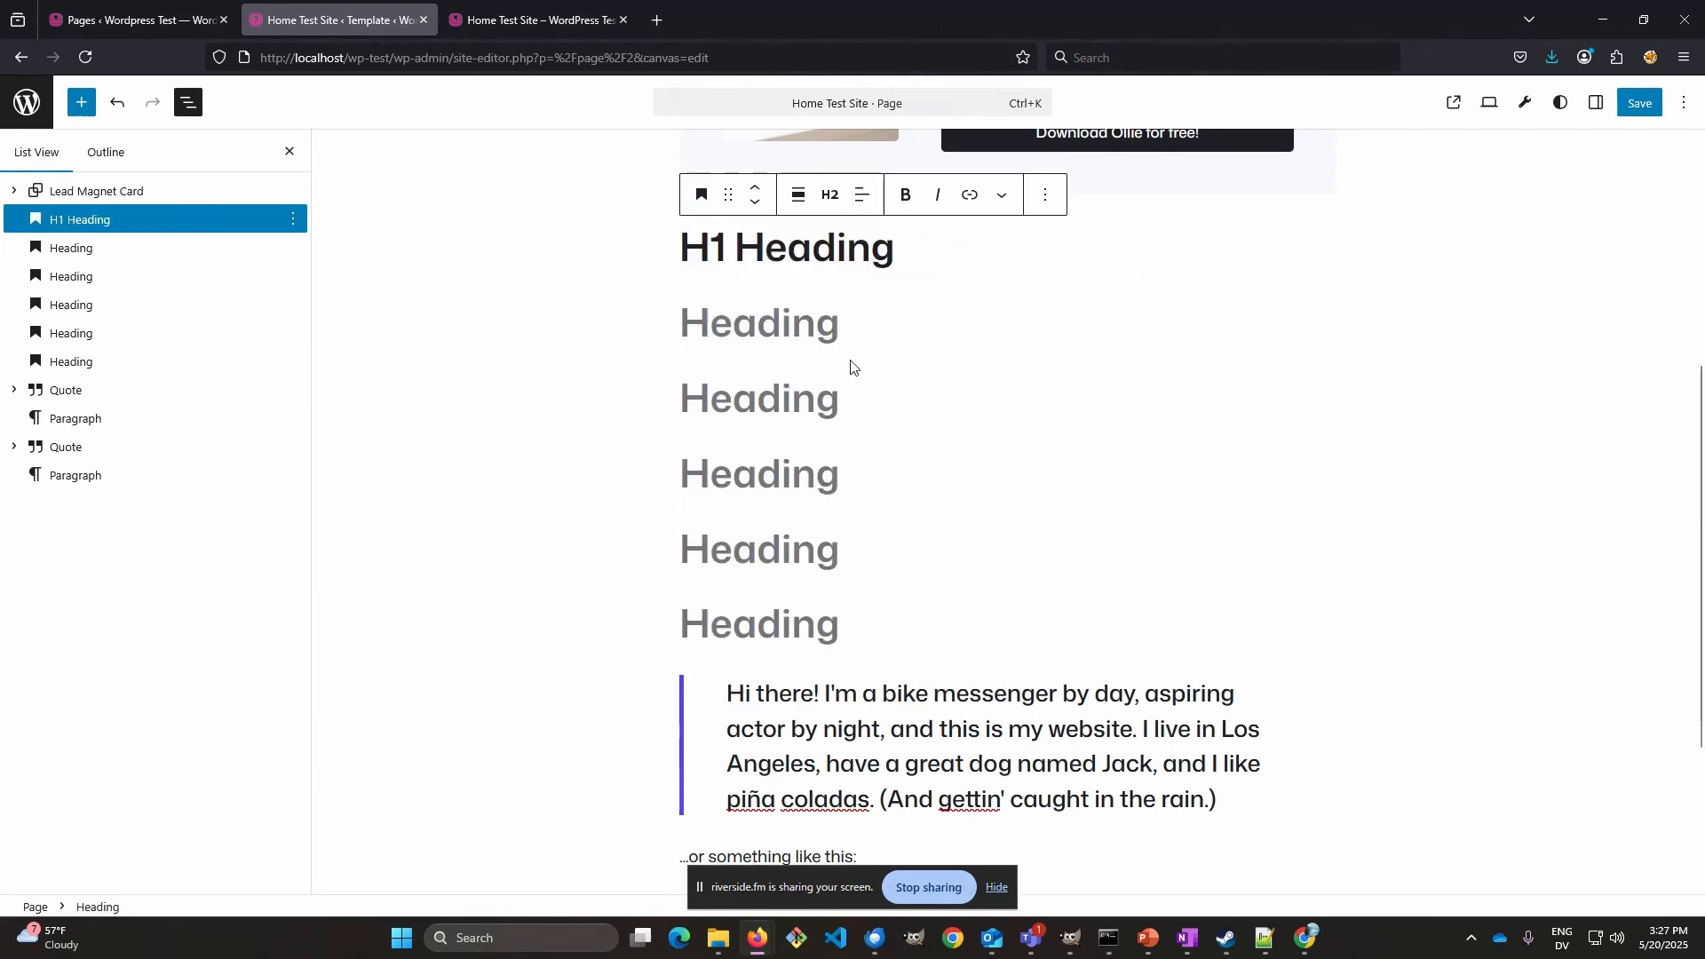
pyautogui.click(818, 261)
pyautogui.click(830, 195)
pyautogui.click(871, 257)
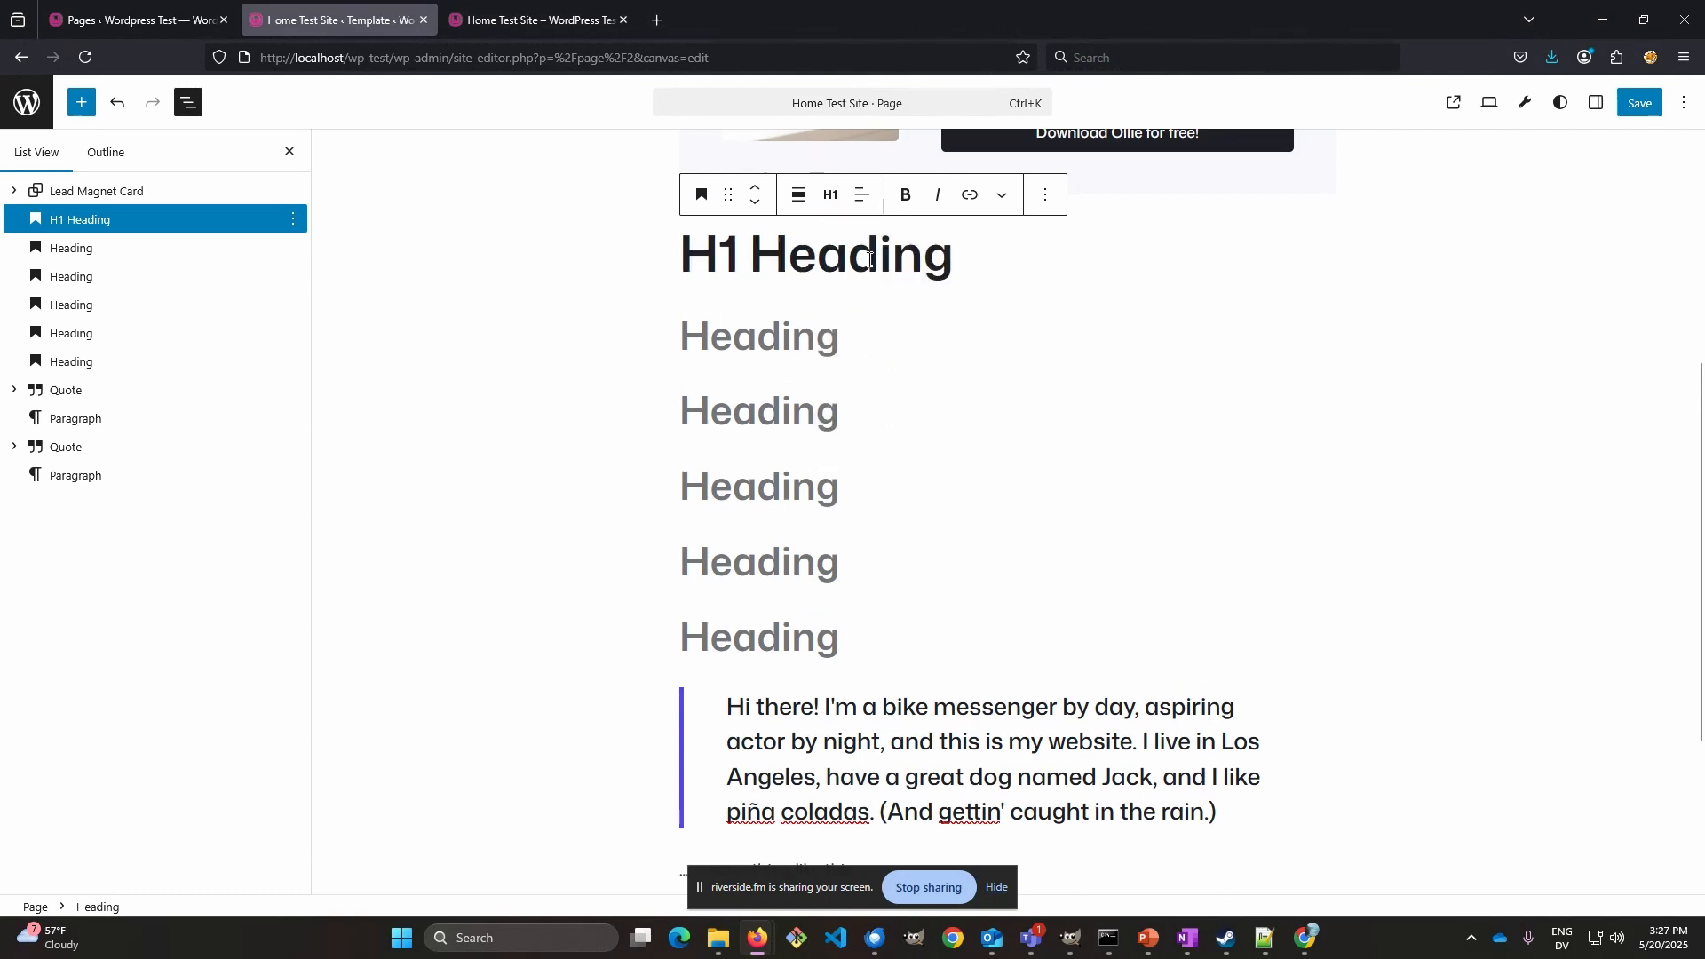
# - Enter "H2 Heading" as the text of the second heading block
pyautogui.click(828, 335)
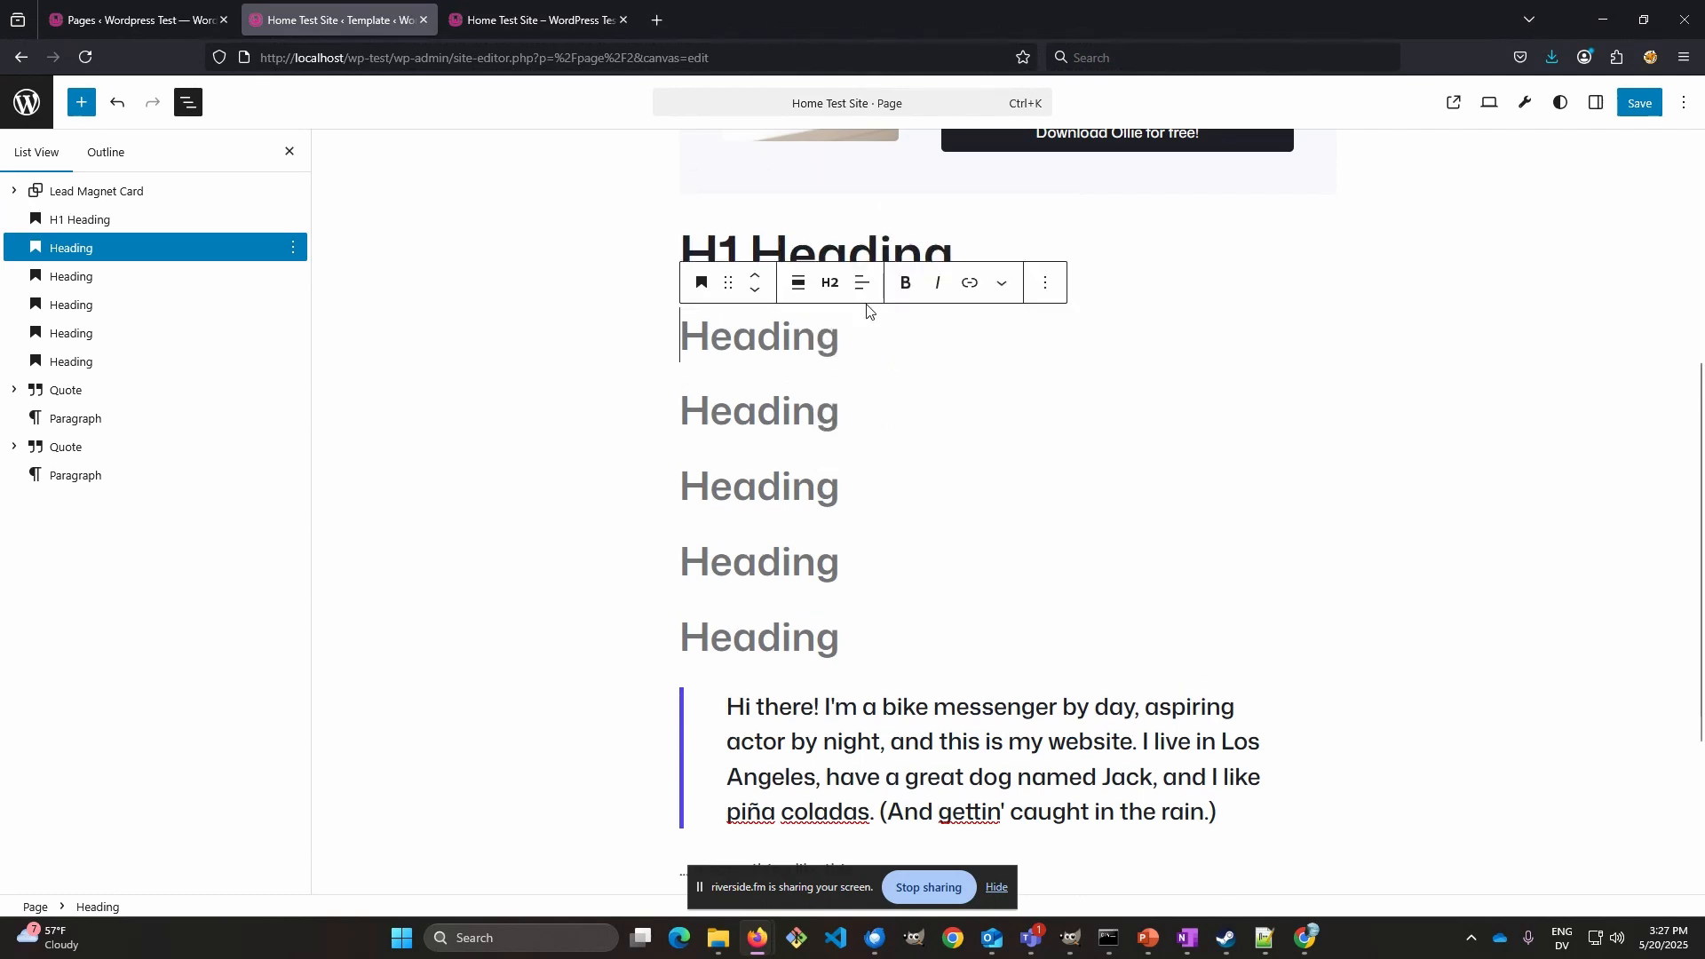
pyautogui.write('H2 Heanding')
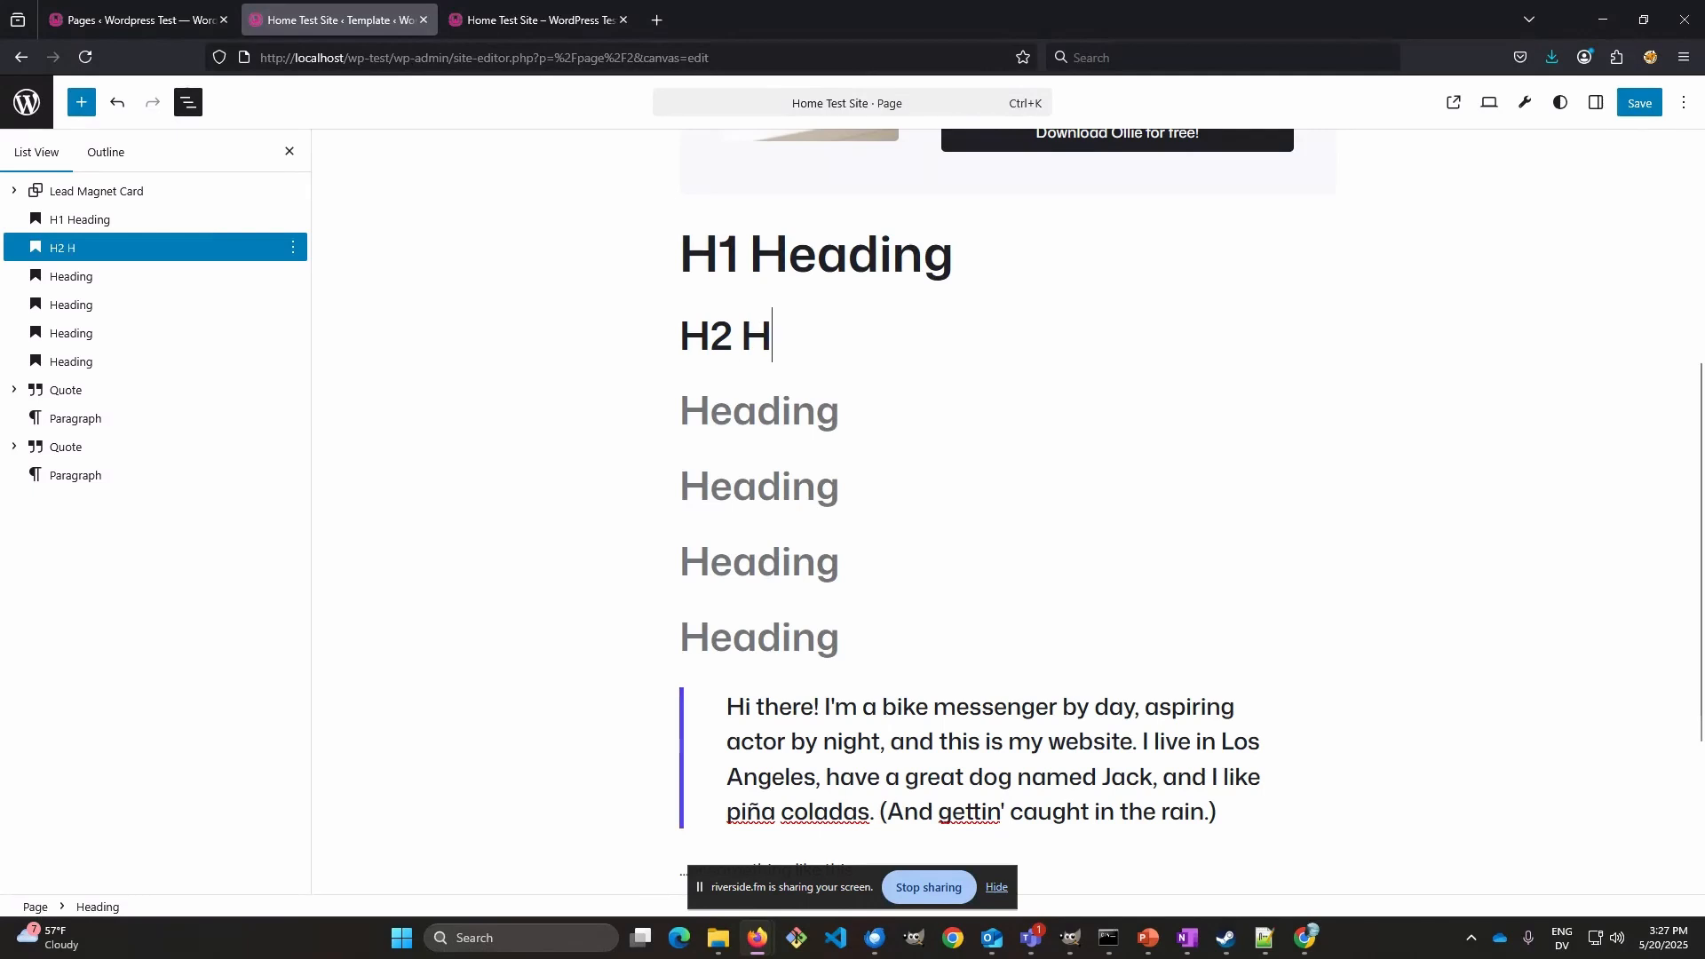
pyautogui.press('BackSpace')
pyautogui.press('BackSpace')
pyautogui.press('BackSpace')
pyautogui.press('BackSpace')
pyautogui.press('BackSpace')
pyautogui.write('ding')
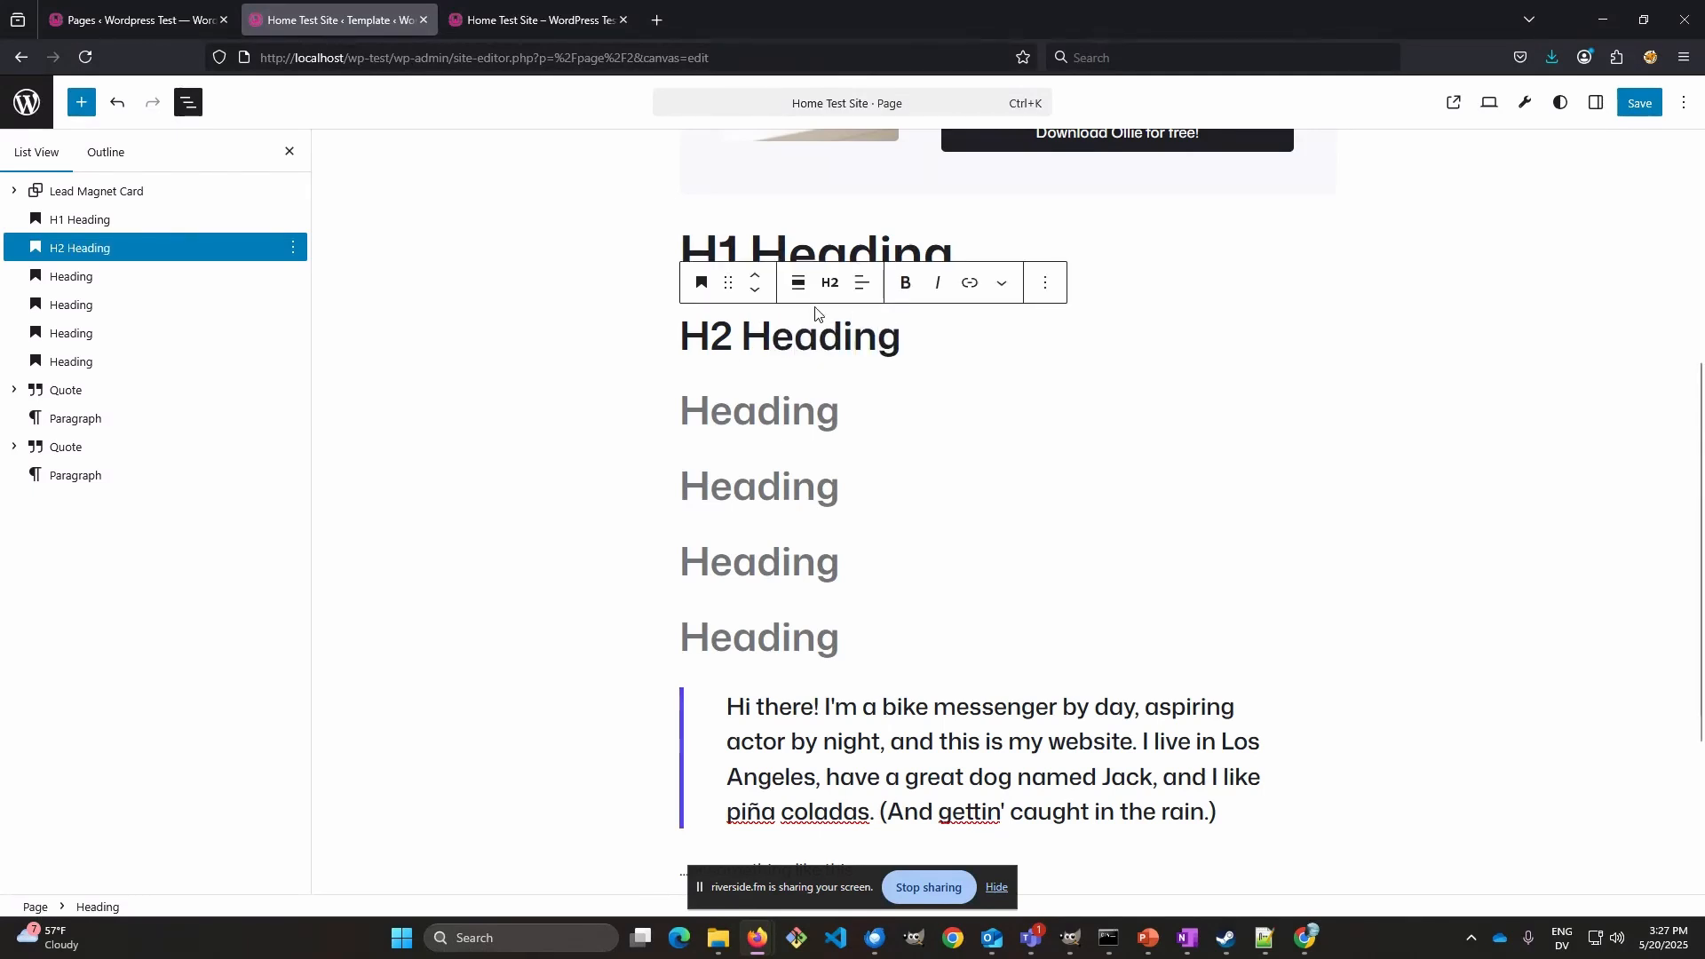
# - Enter "H3 Heading" in the third heading block and set its level to Heading 3
pyautogui.click(770, 399)
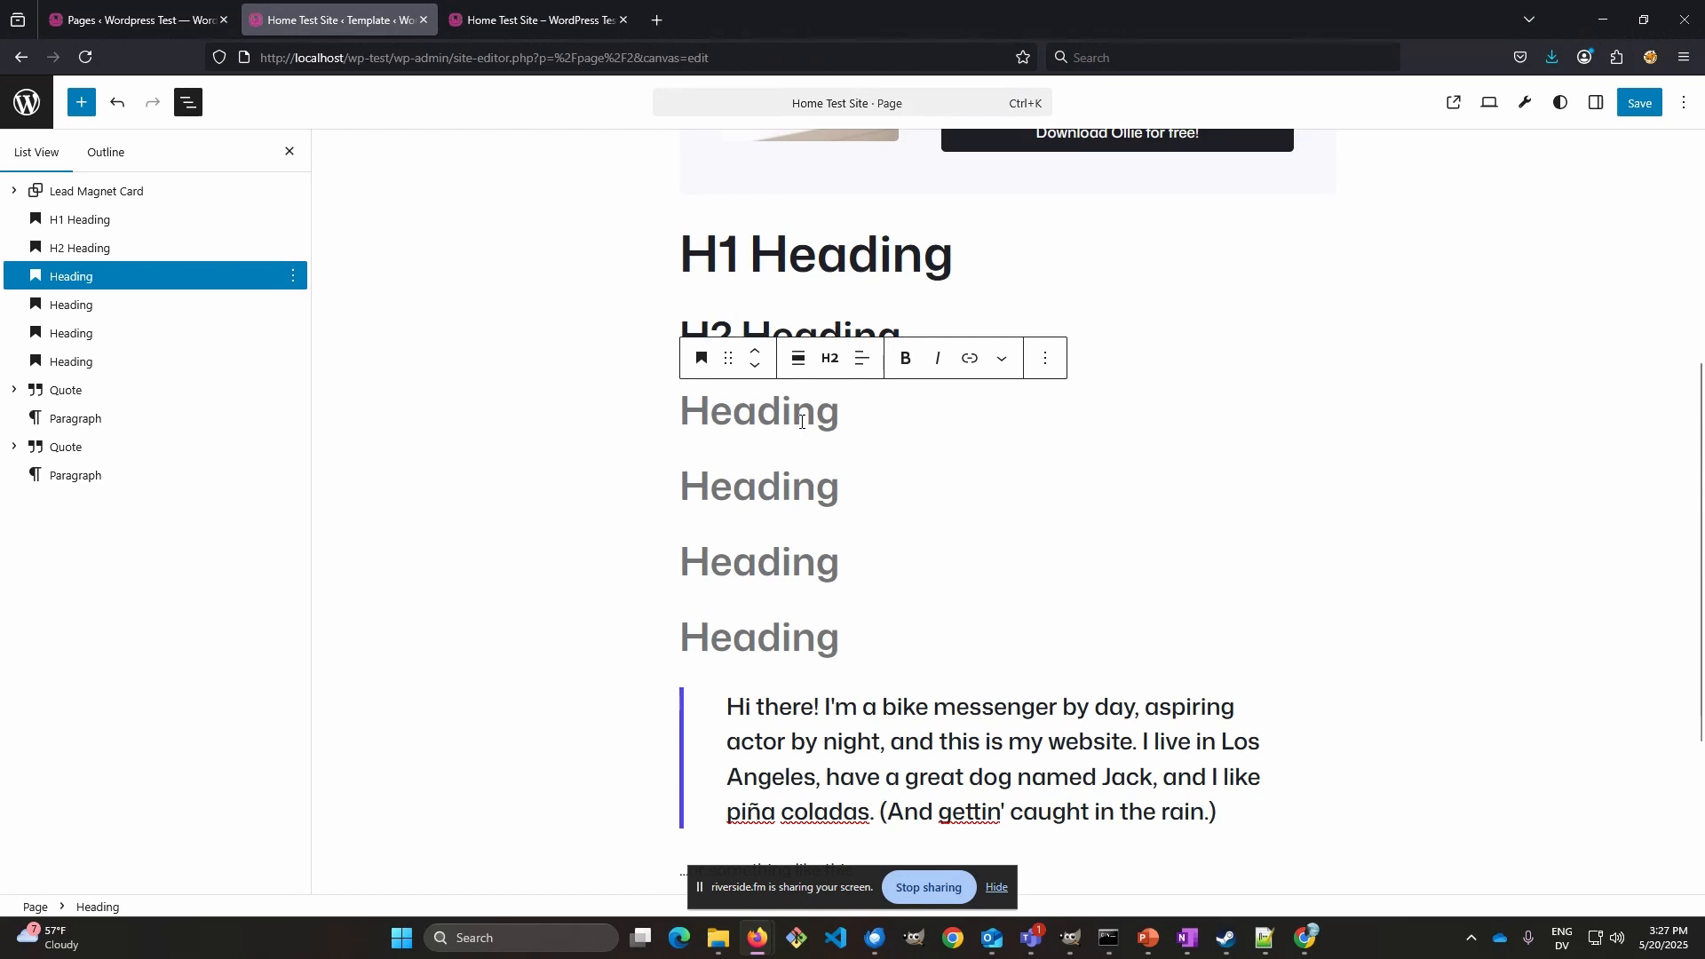
pyautogui.write('H')
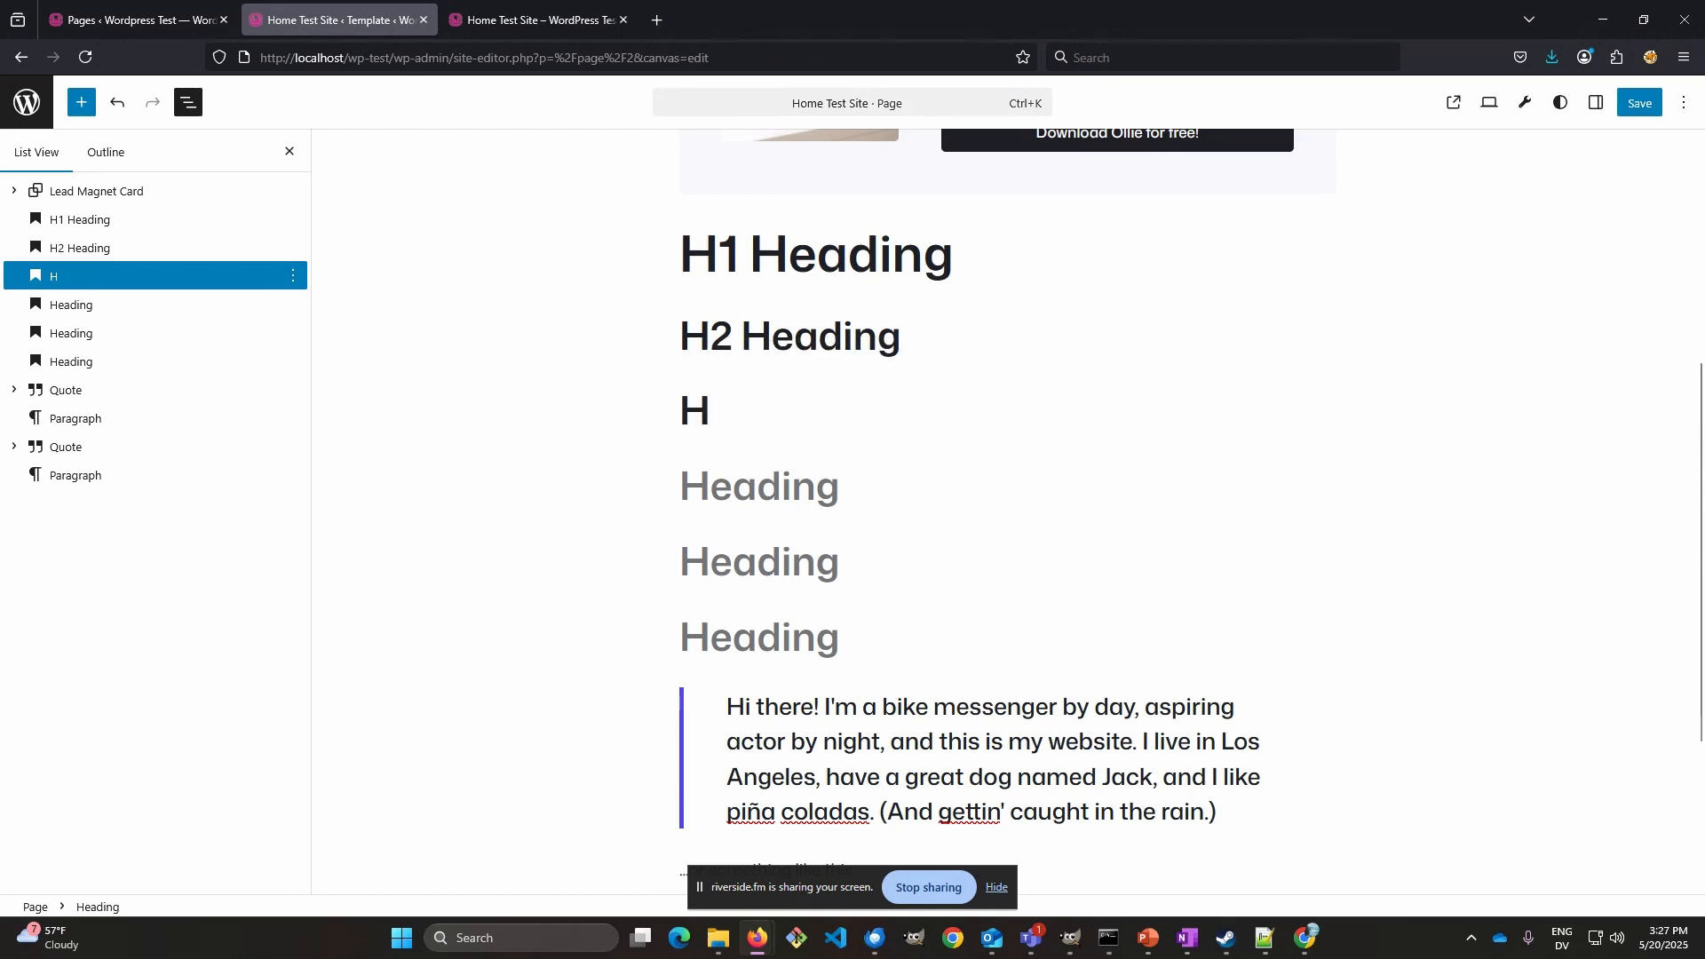
pyautogui.write('3 Head')
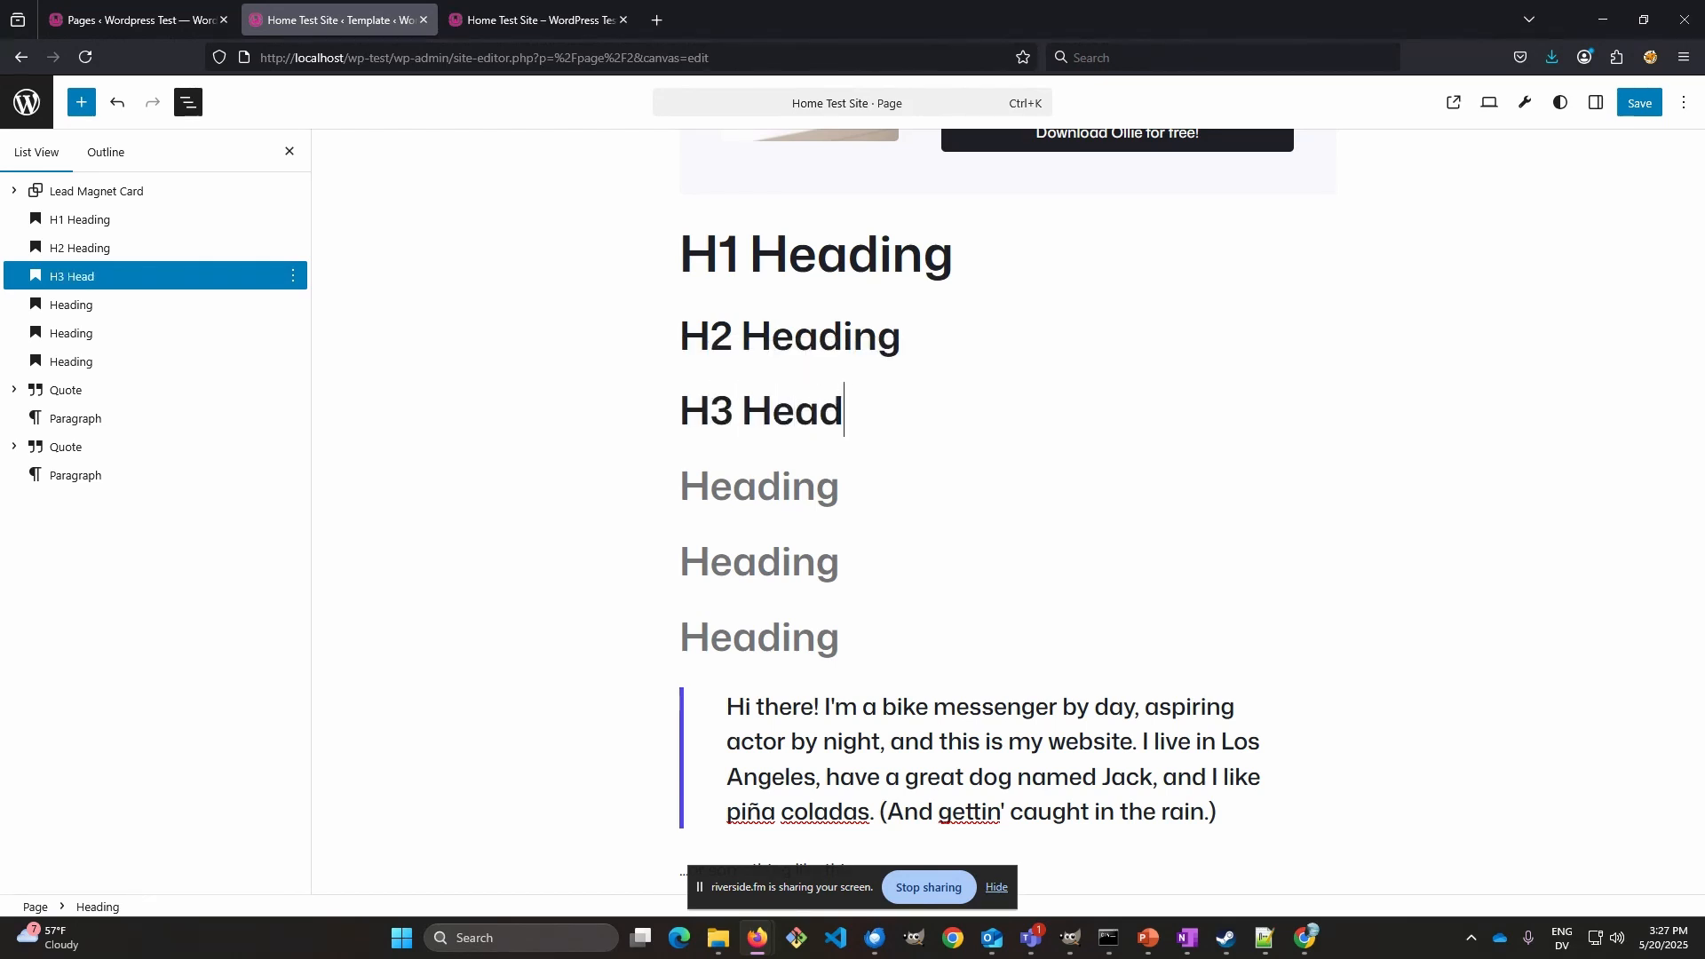
pyautogui.write('ing')
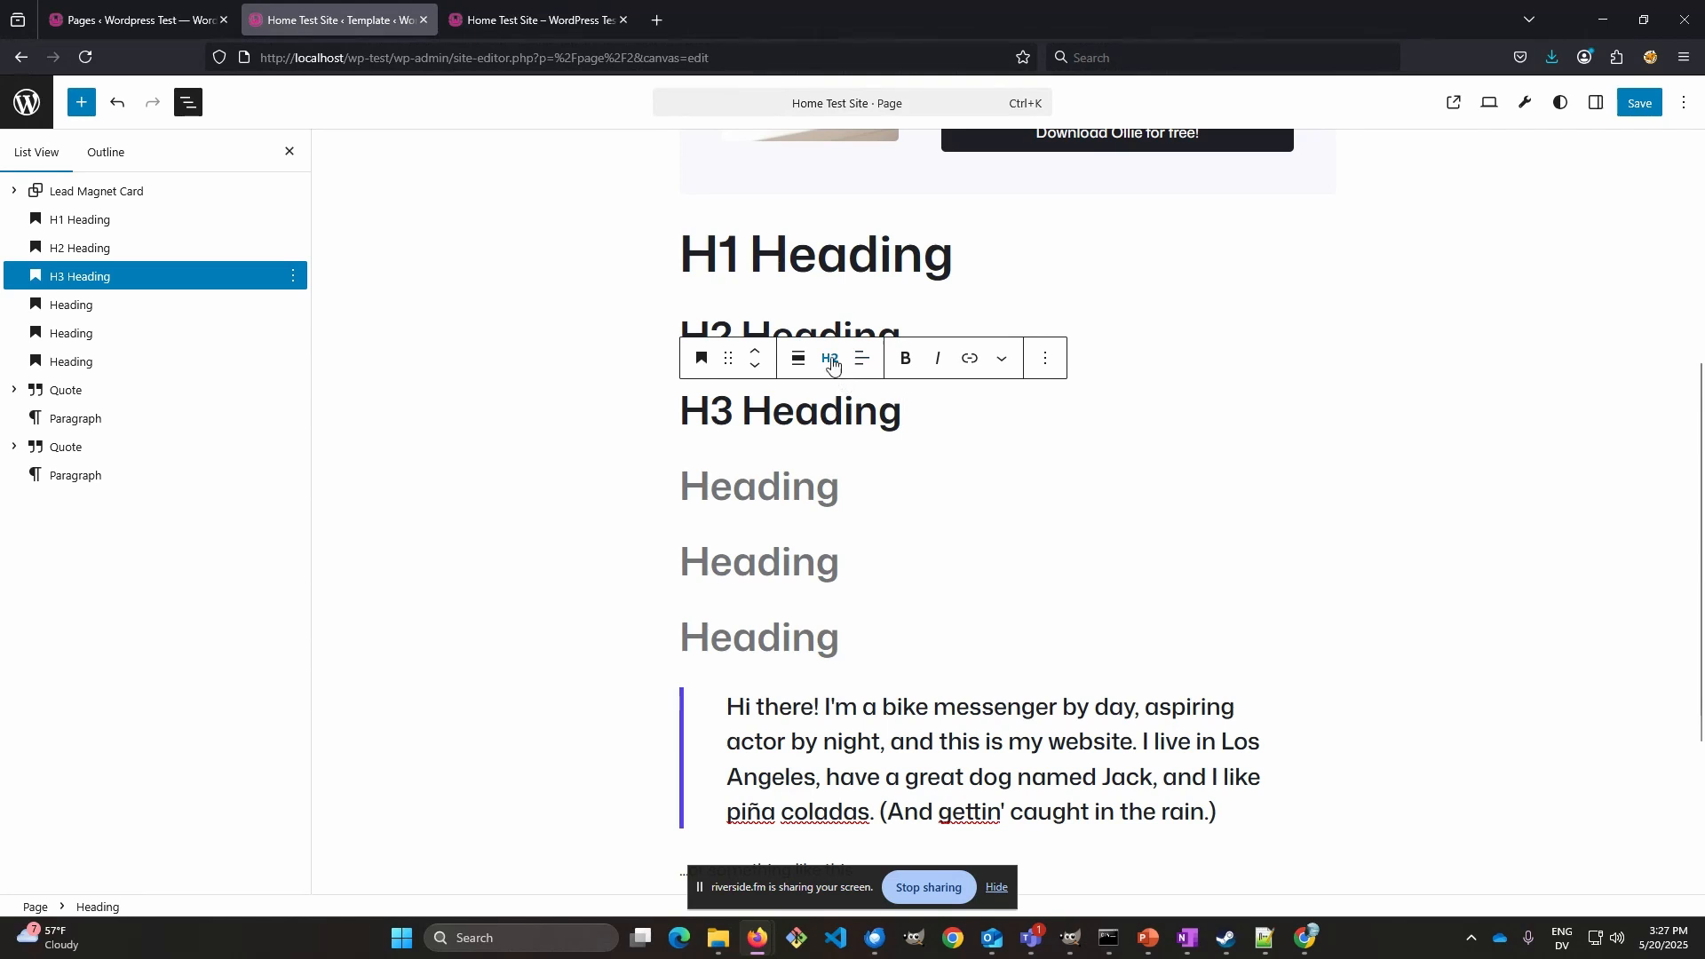
pyautogui.click(832, 362)
pyautogui.click(870, 489)
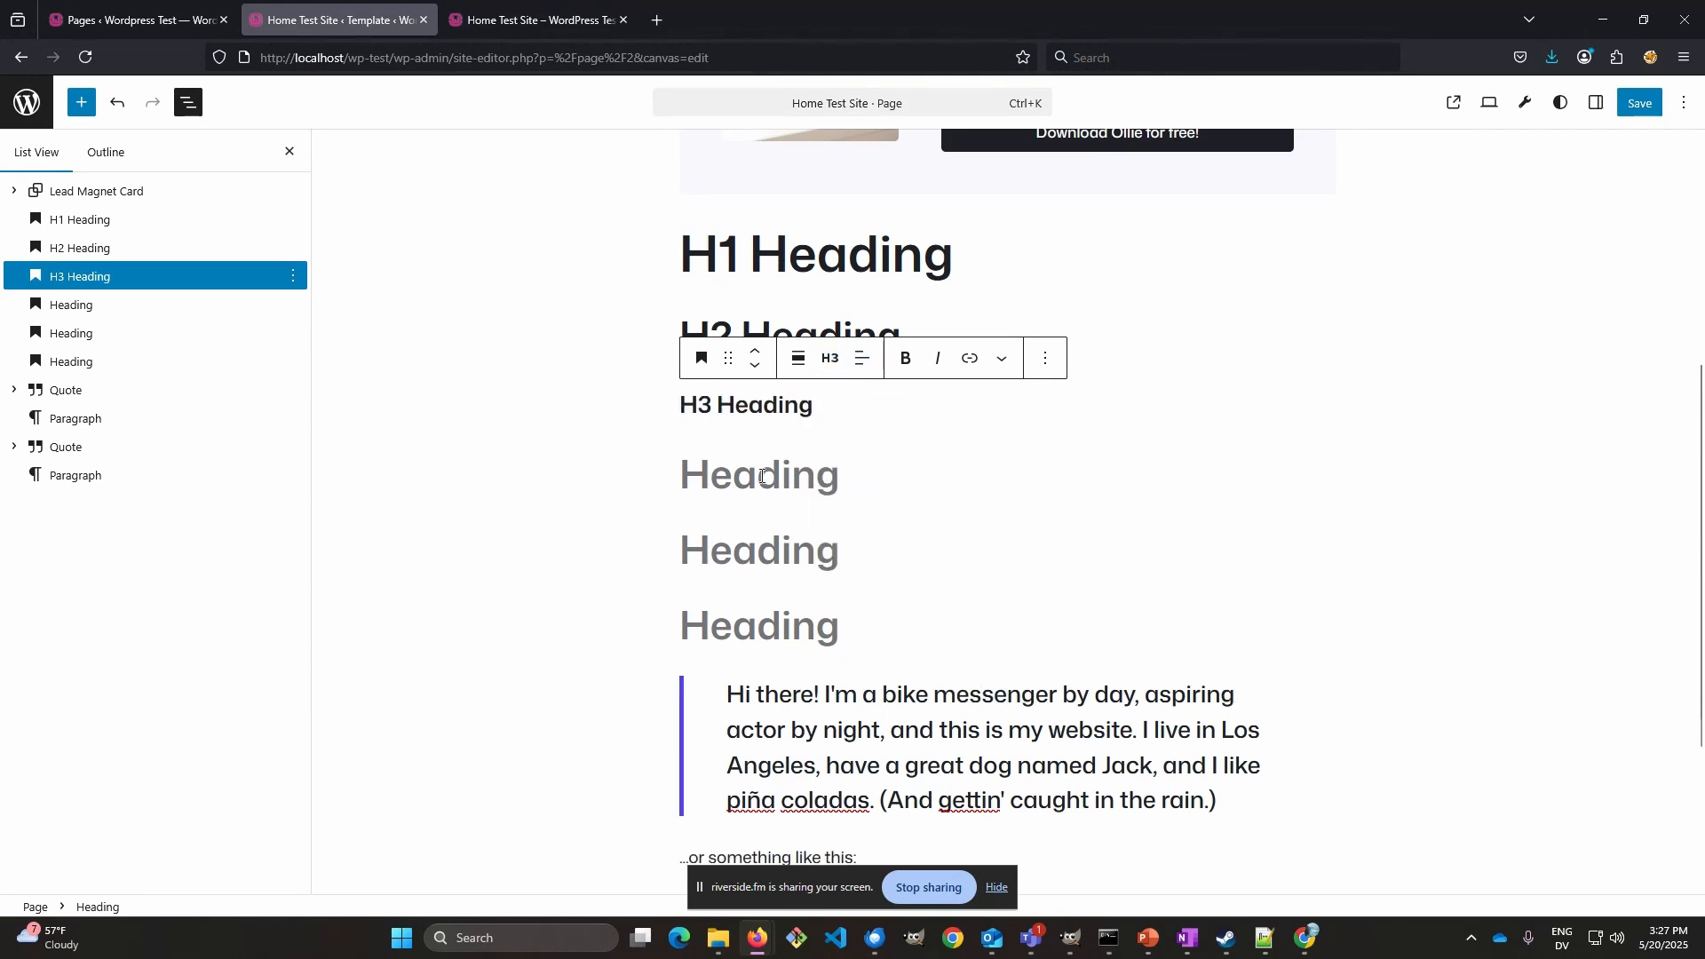
# - Enter "H4 Heading" in the fourth heading block and set its level to Heading 4
pyautogui.click(764, 476)
pyautogui.write('H')
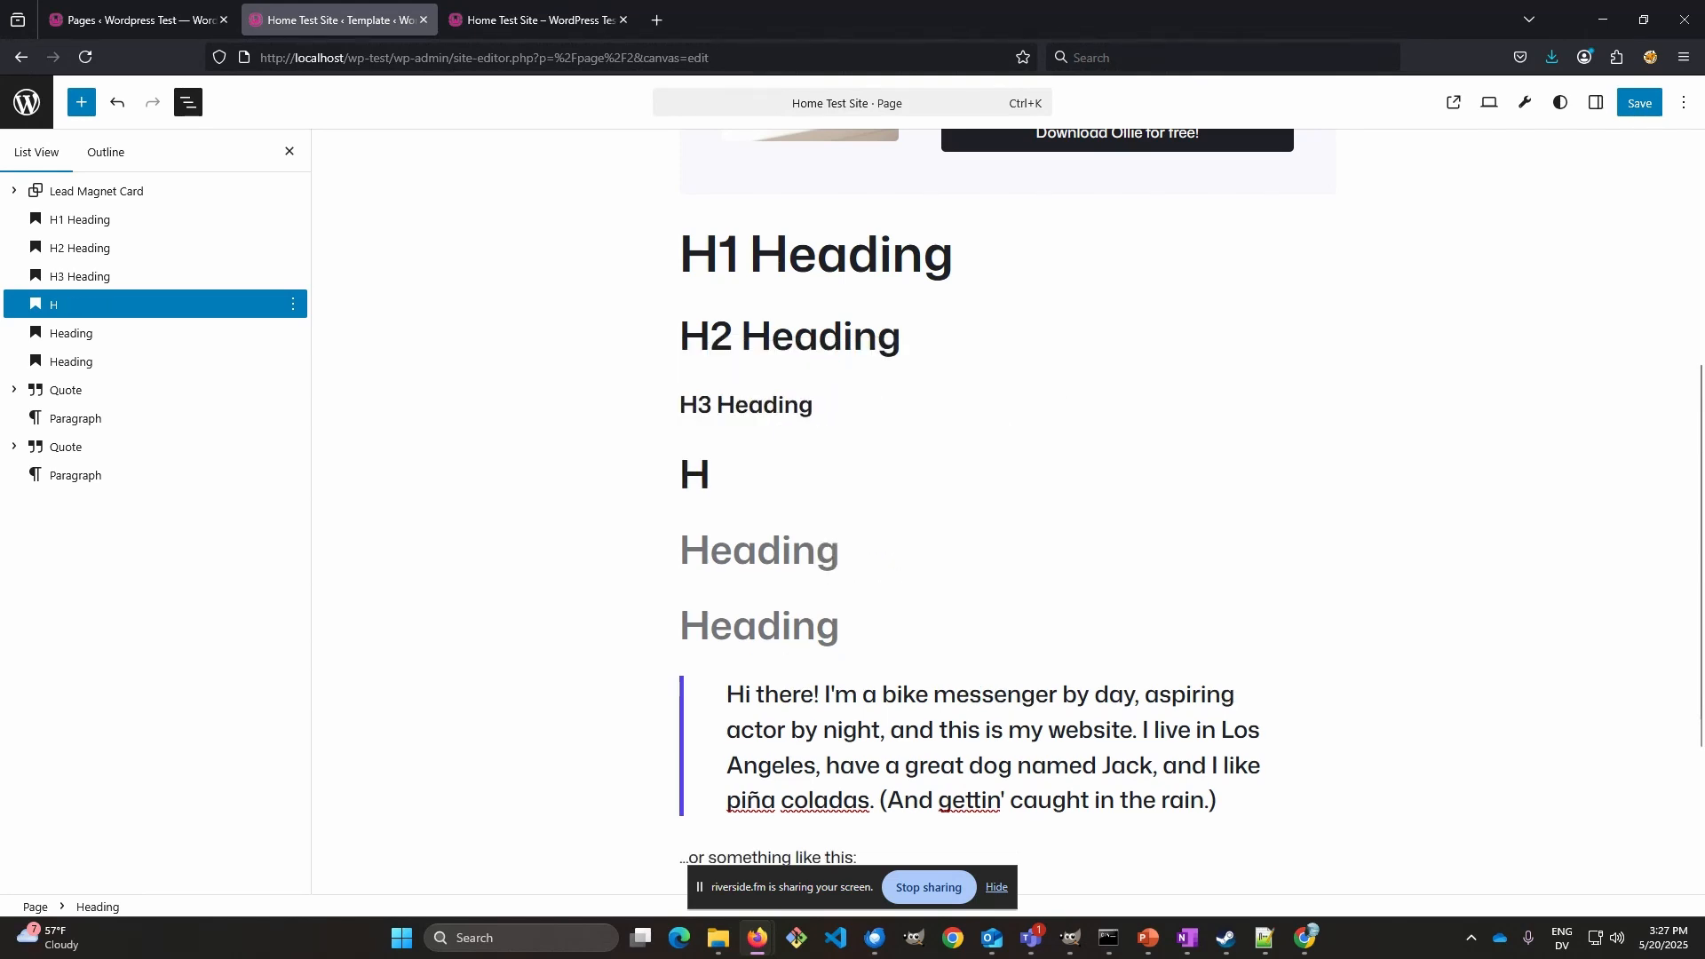
pyautogui.write('4 Head')
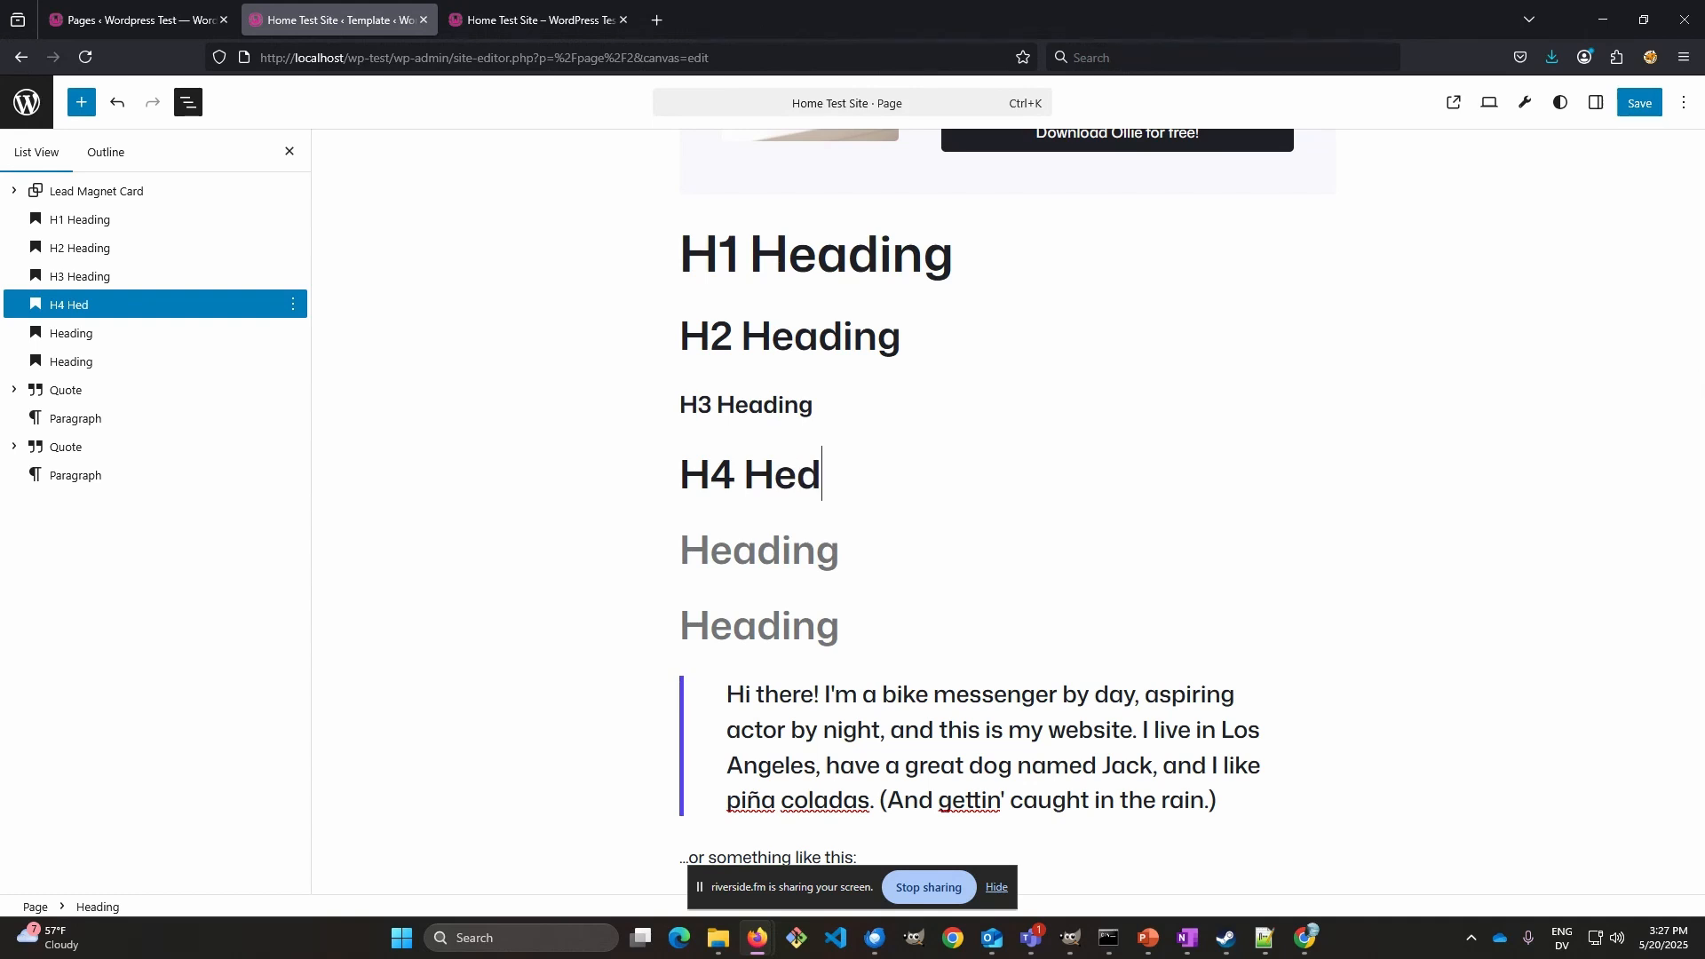
pyautogui.write('ing')
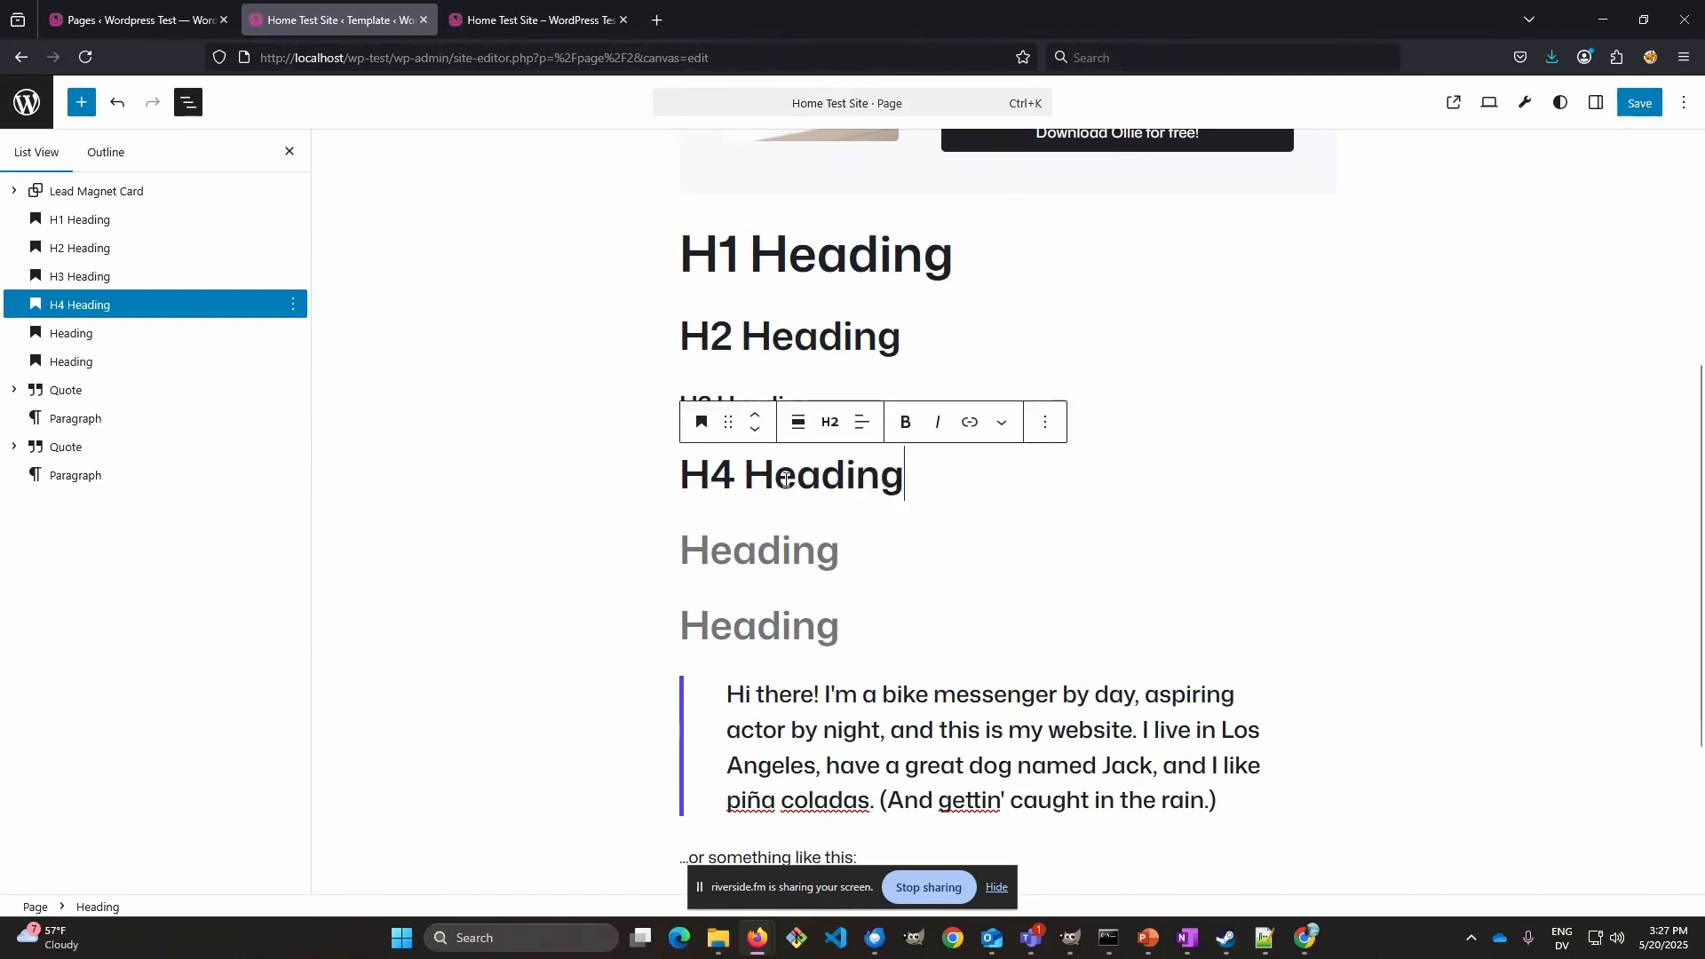
pyautogui.click(827, 422)
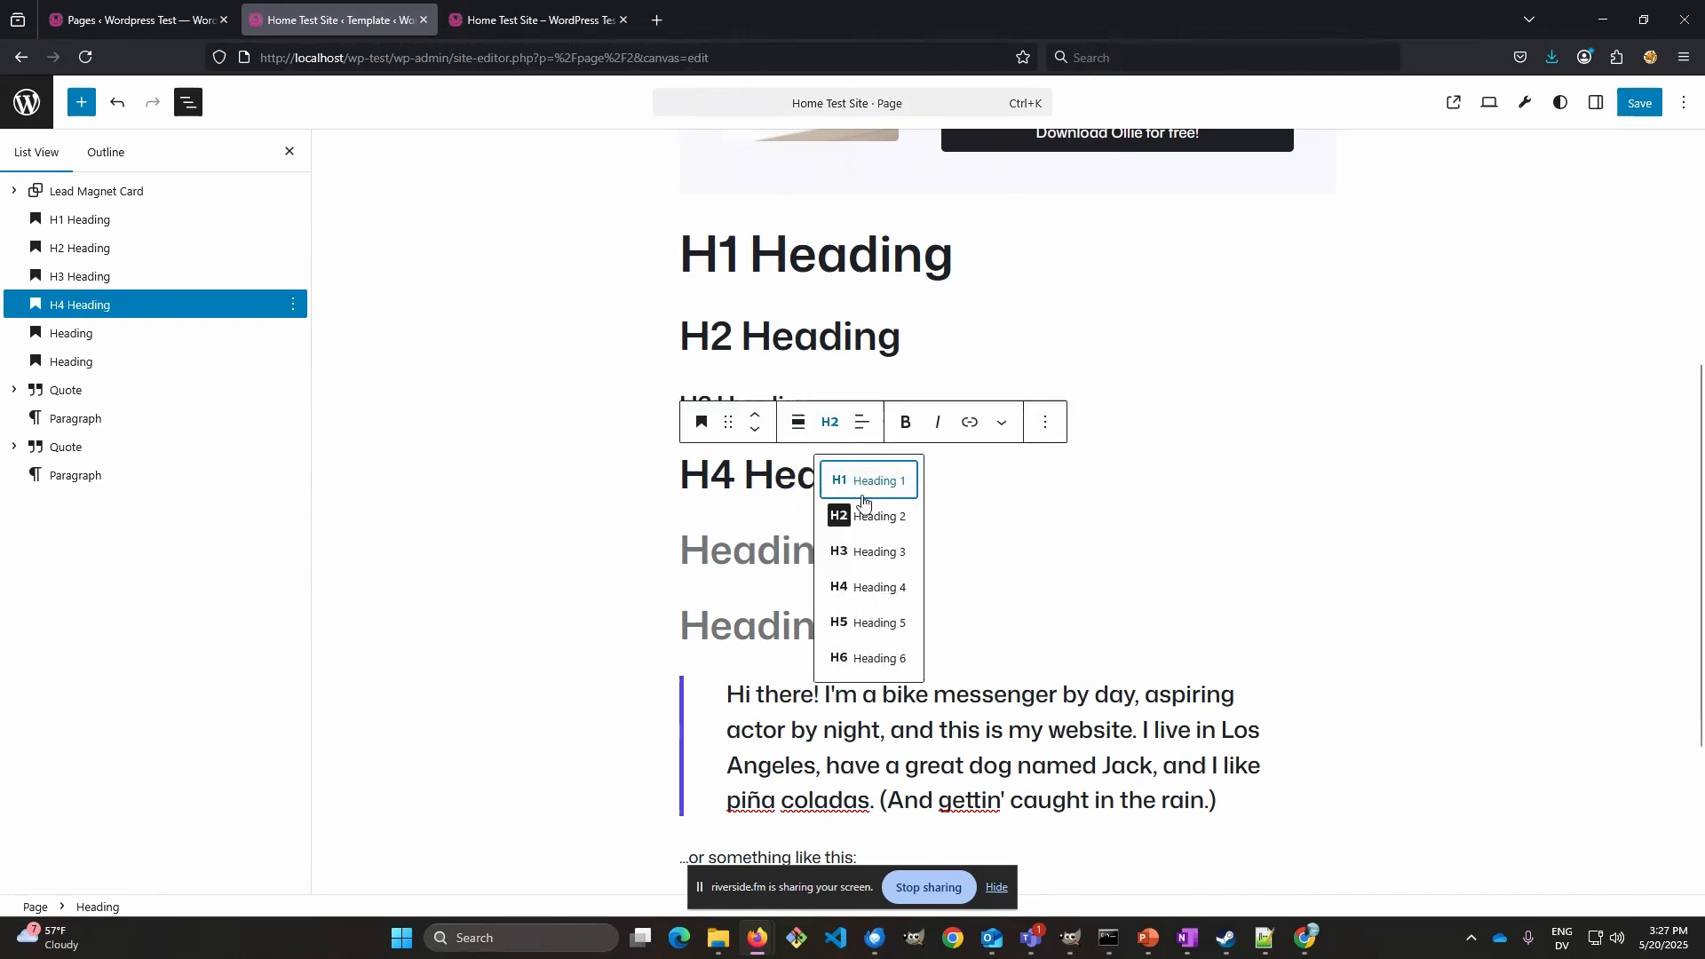
pyautogui.click(870, 586)
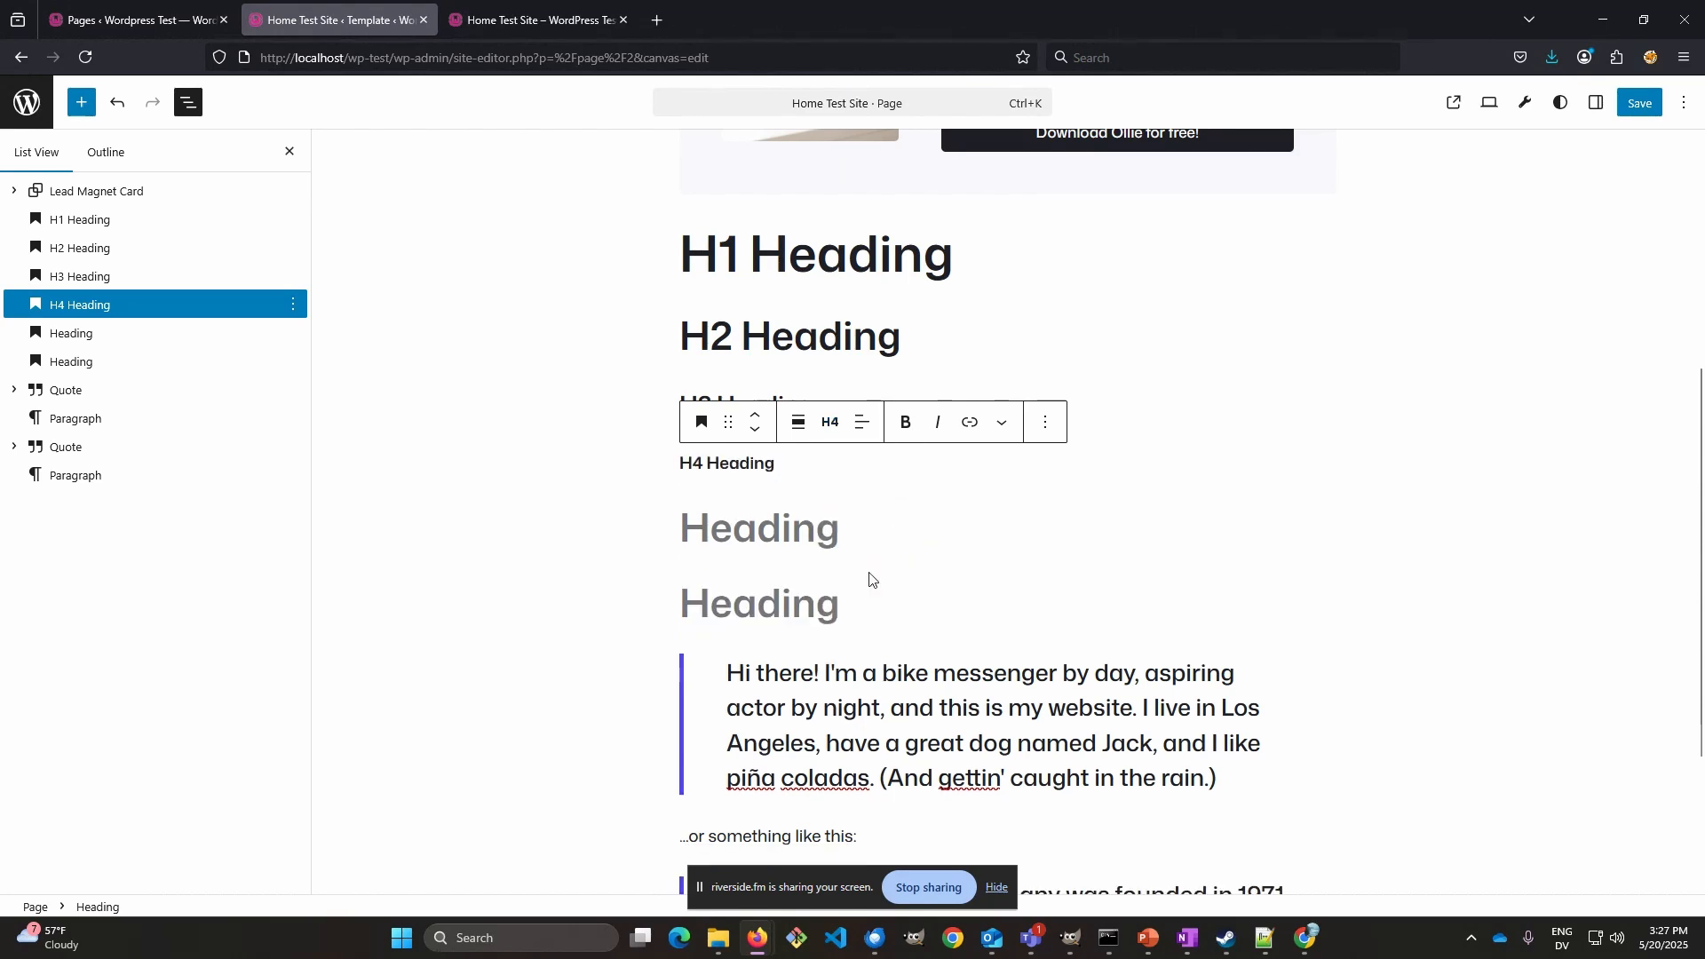
# - Enter "H5 Heading" in the fifth heading block and set its level to Heading 5
pyautogui.click(808, 534)
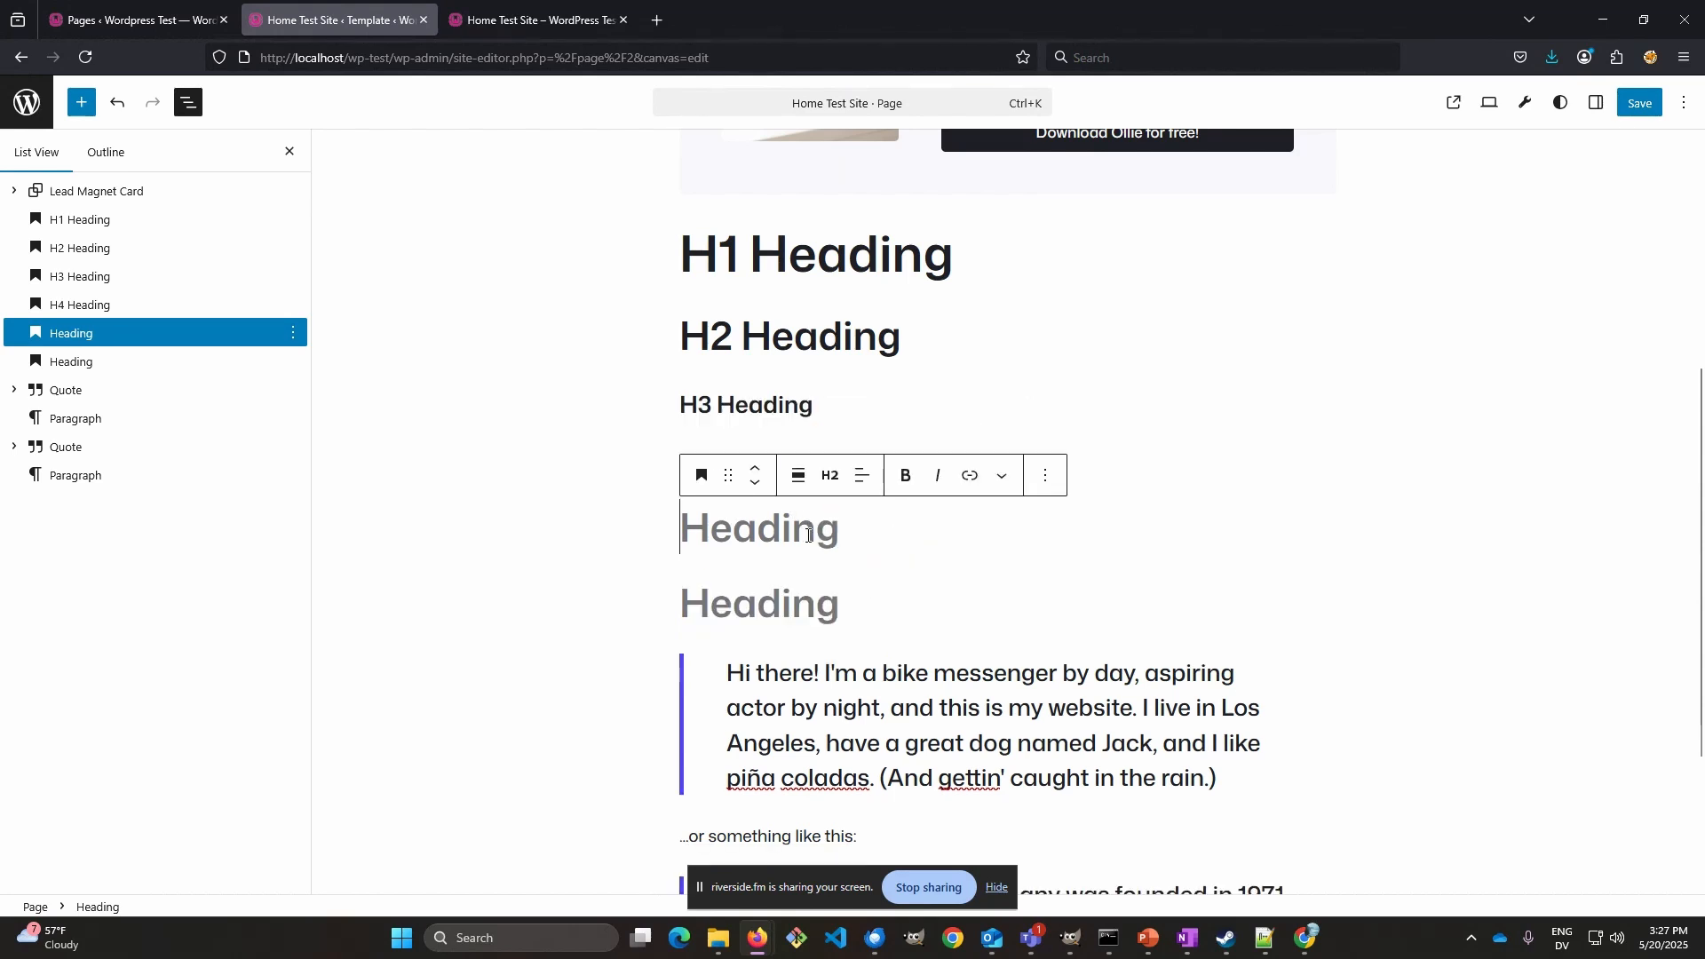
pyautogui.write('H5')
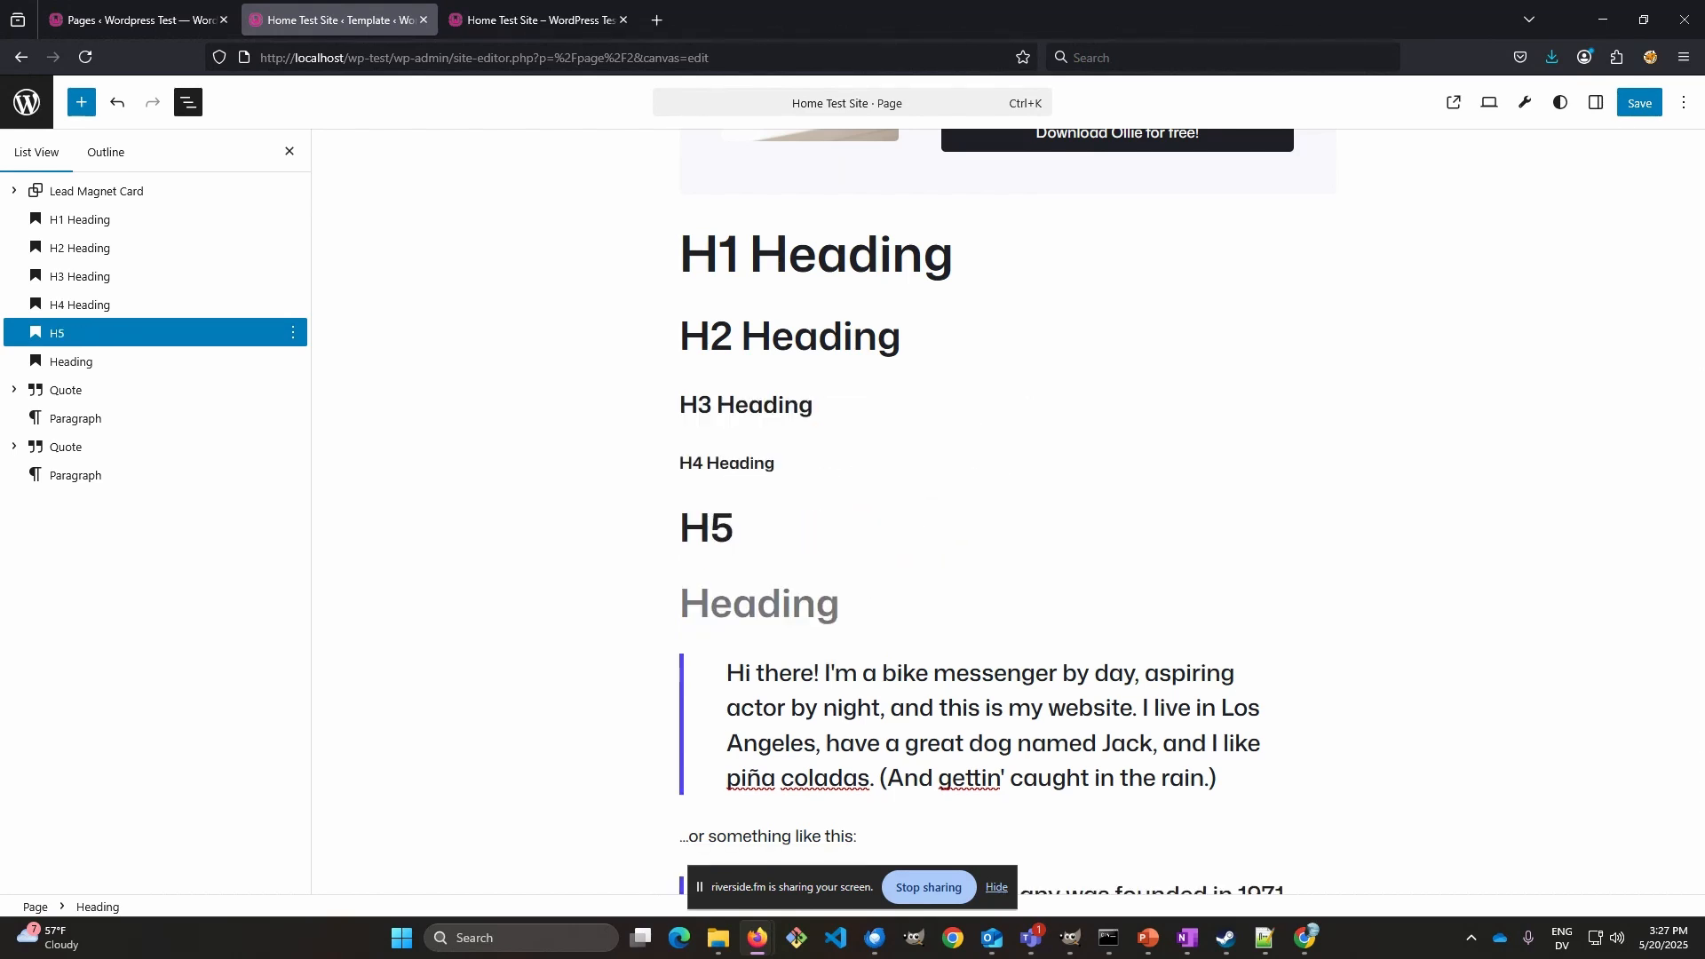
pyautogui.write(' Heading')
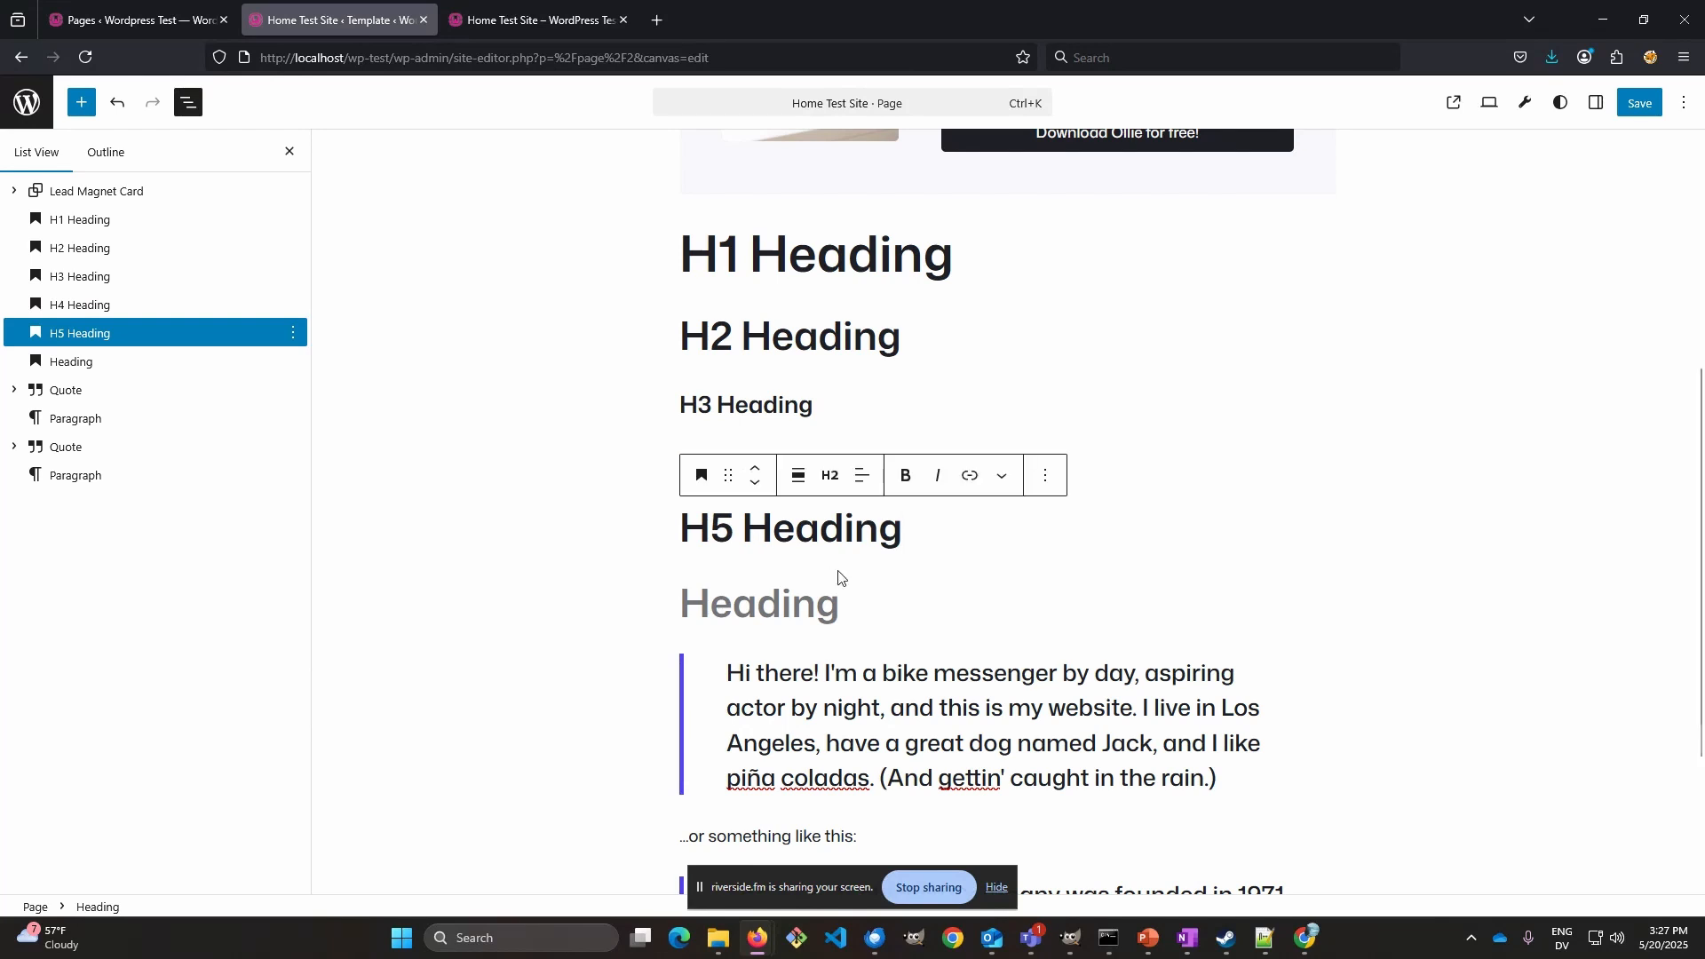
pyautogui.click(829, 475)
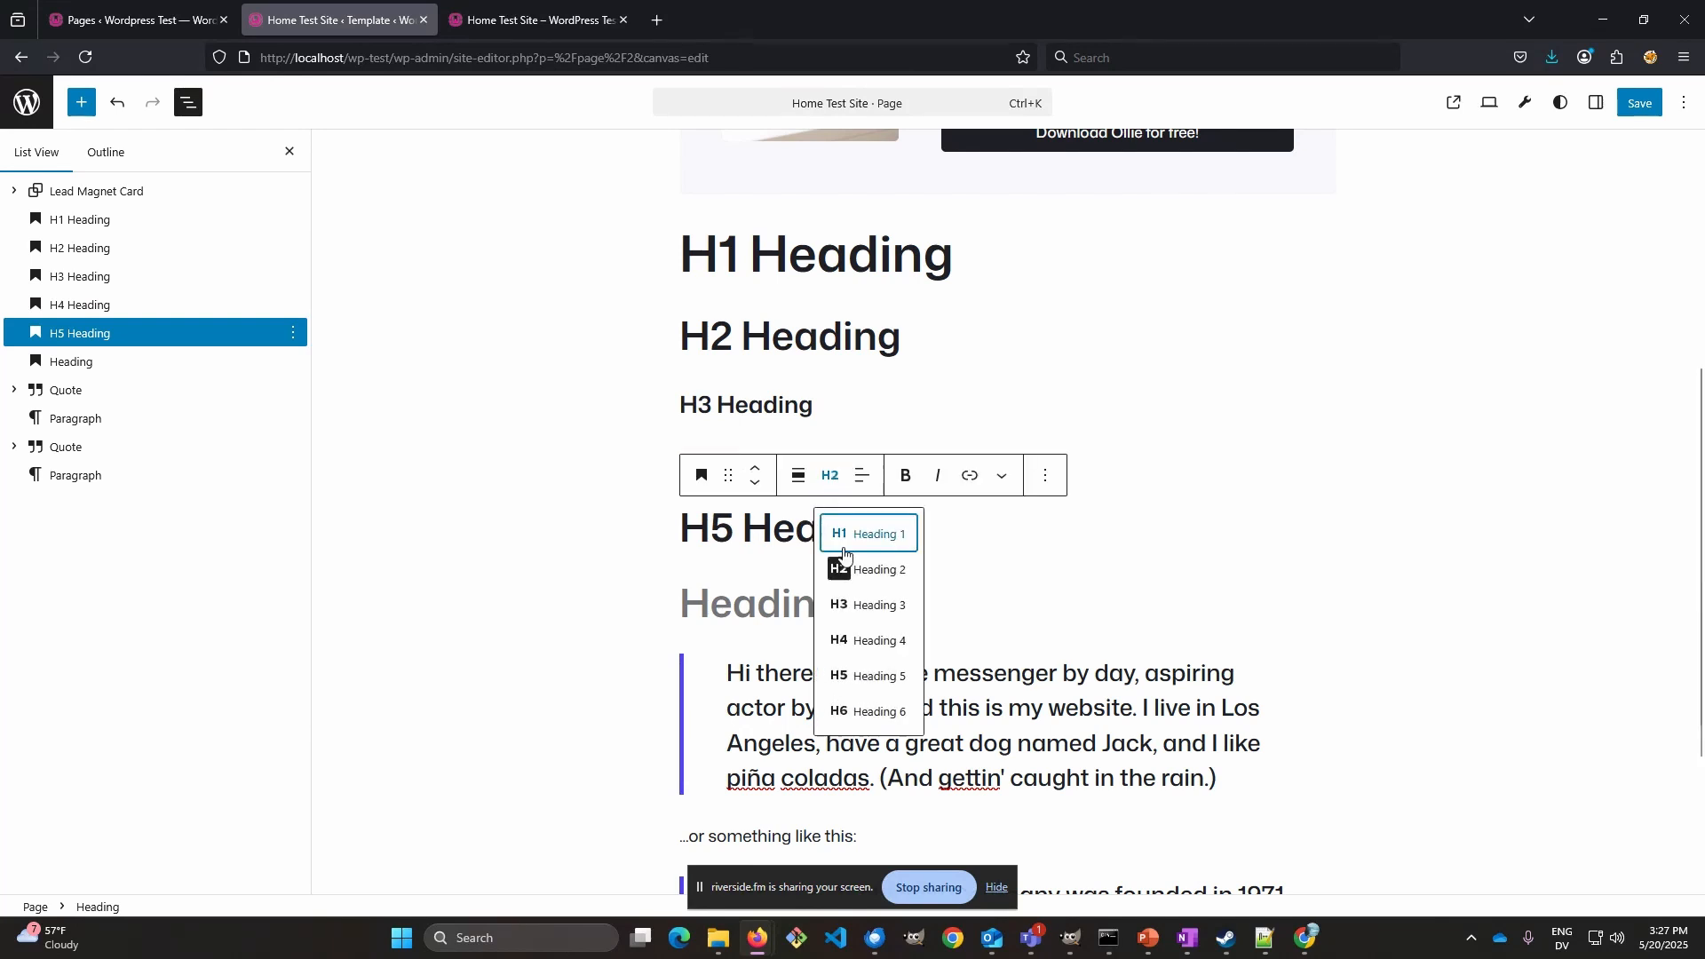
pyautogui.click(859, 675)
# - Enter "H6 Heading" in the last empty heading block and set its level to Heading 6
pyautogui.click(815, 590)
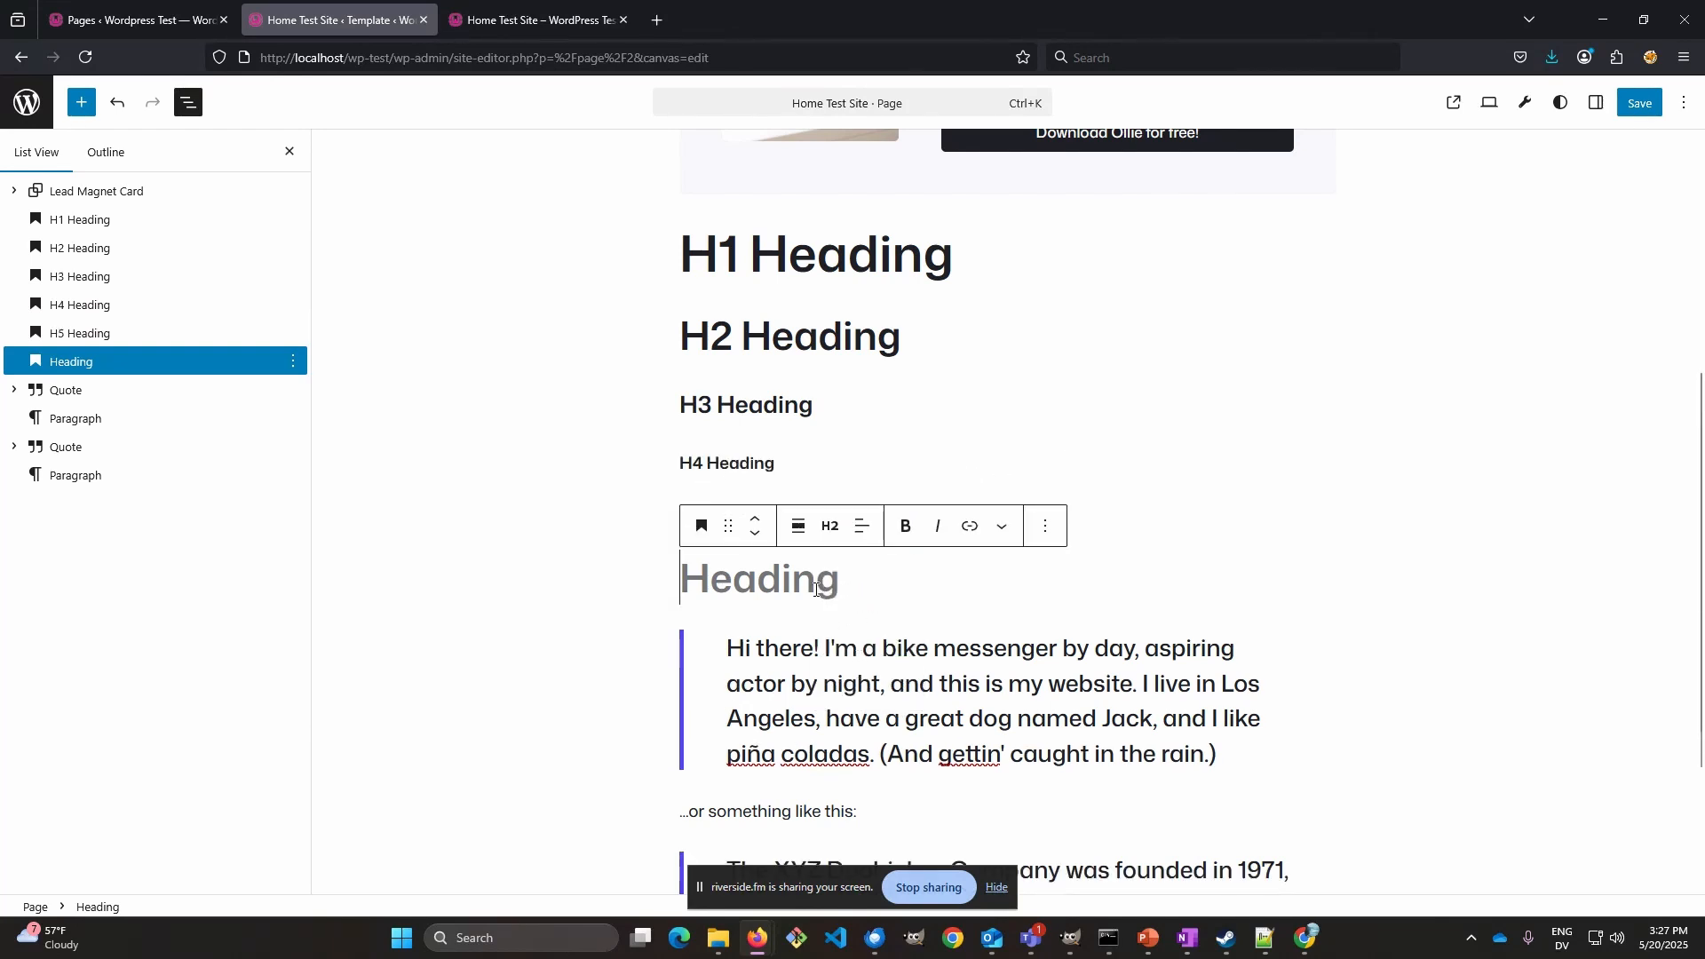
pyautogui.write('H')
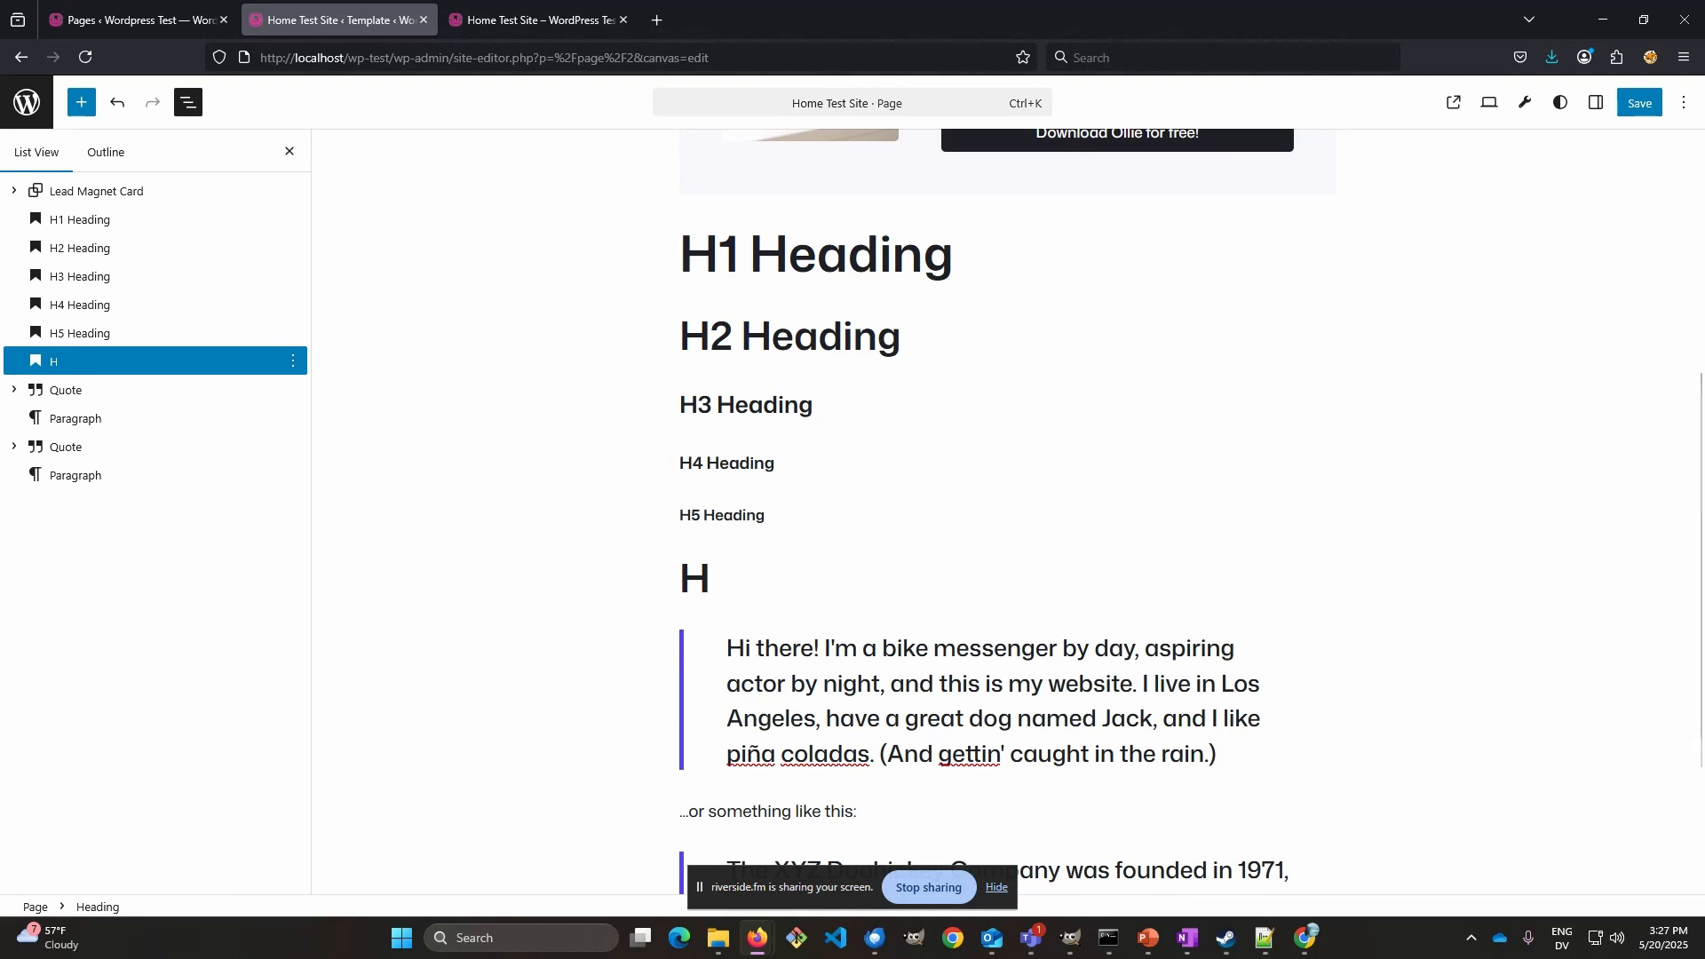
pyautogui.write('6 Heading')
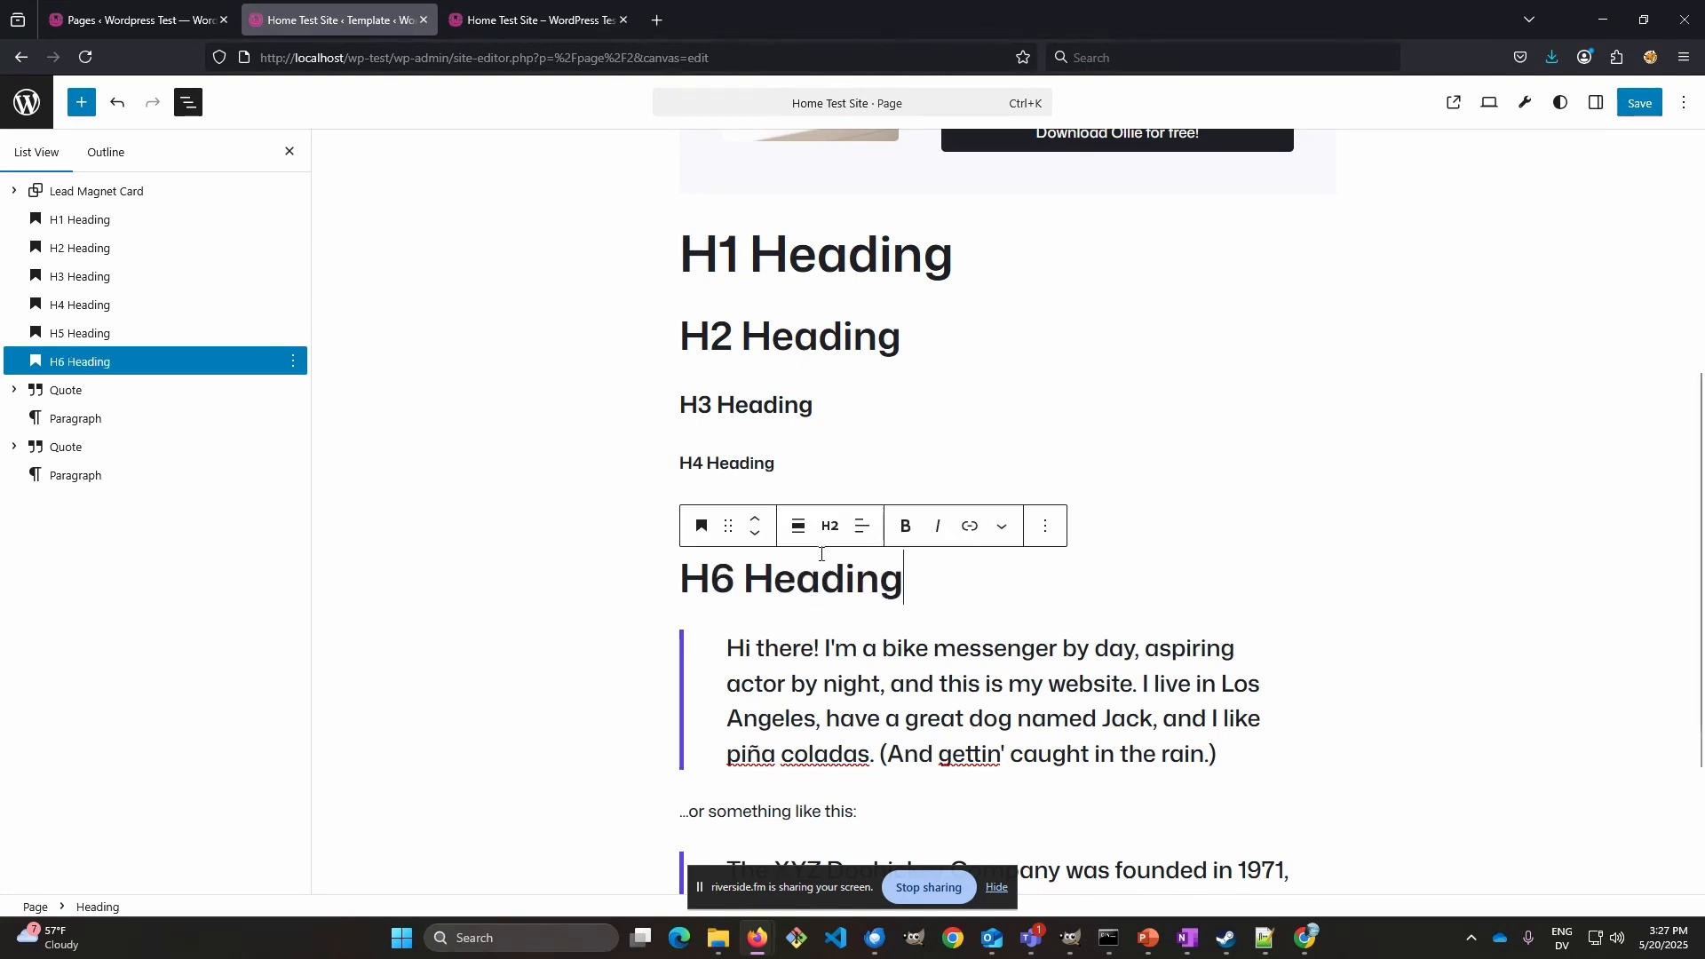
pyautogui.click(831, 525)
pyautogui.click(857, 763)
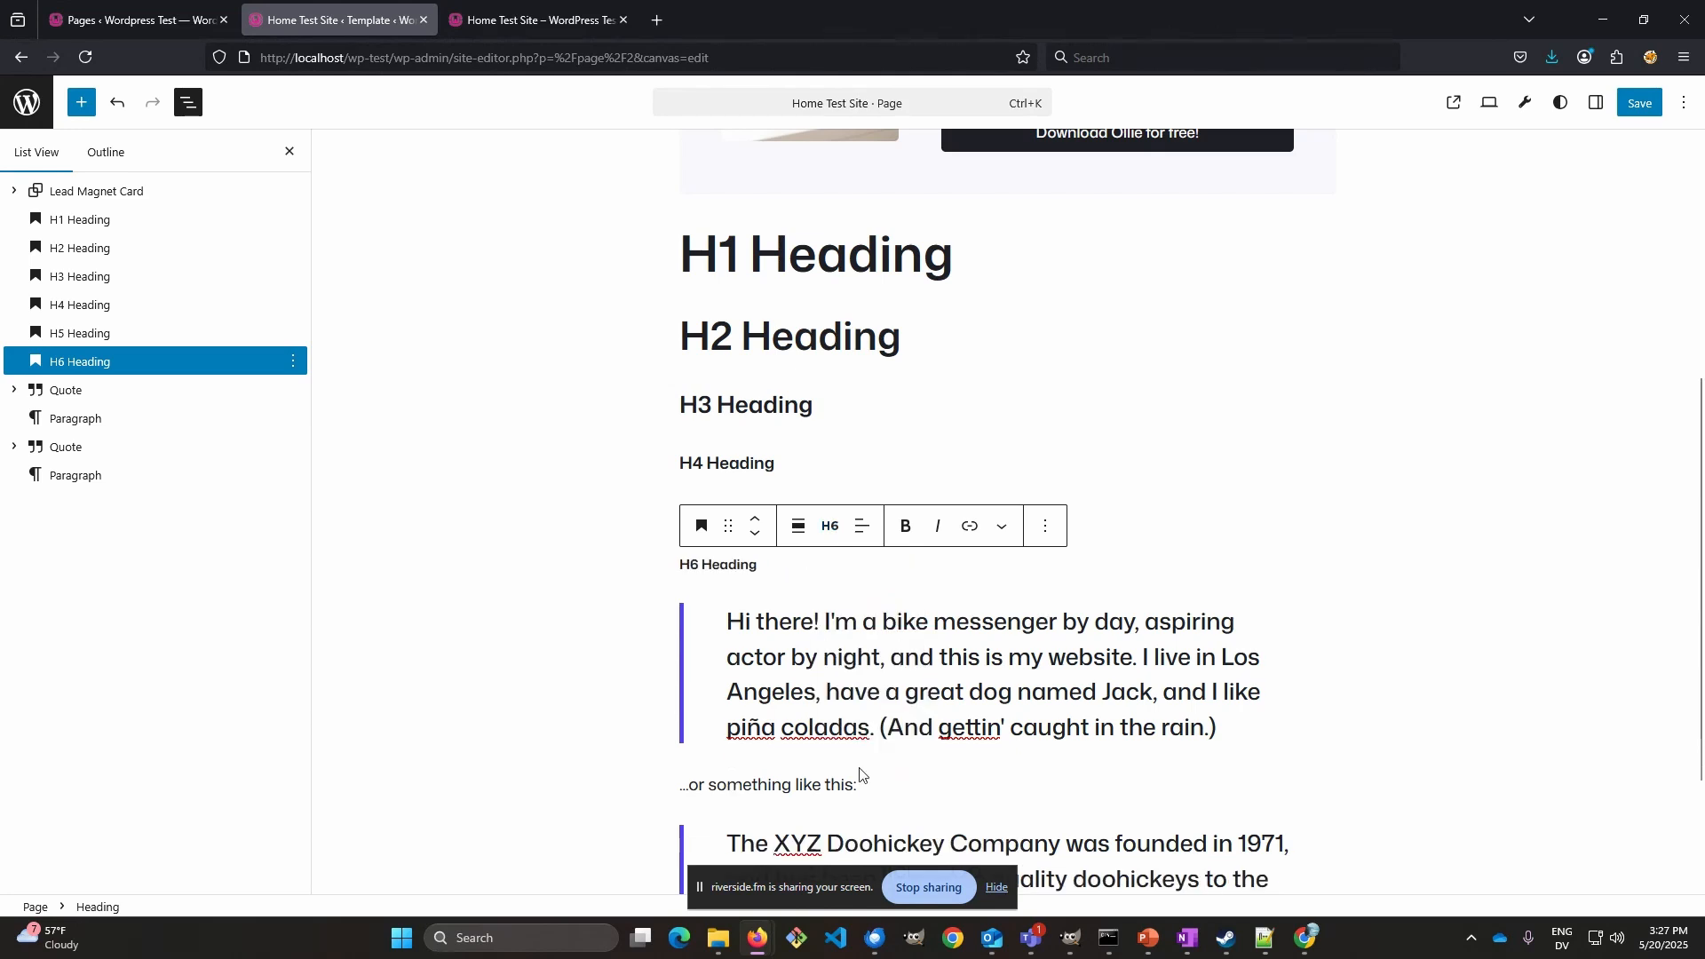
# - Select the two quote paragraphs and the first three headings in turn to examine their block types and levels
pyautogui.click(1112, 655)
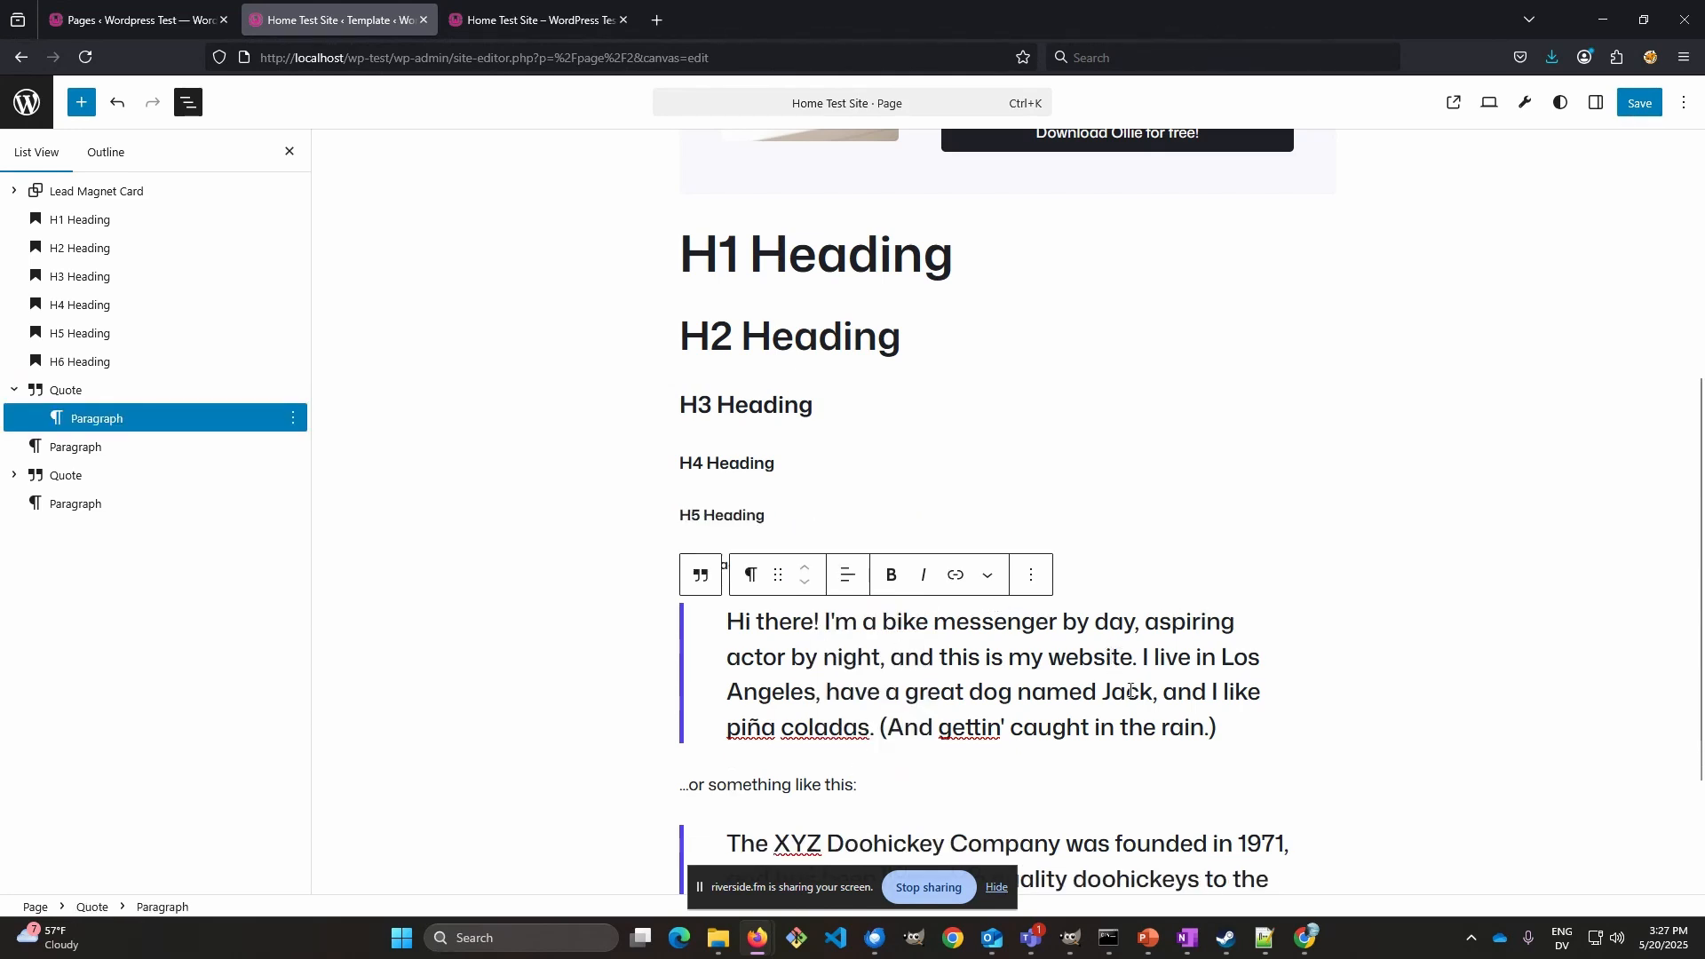
pyautogui.click(1137, 842)
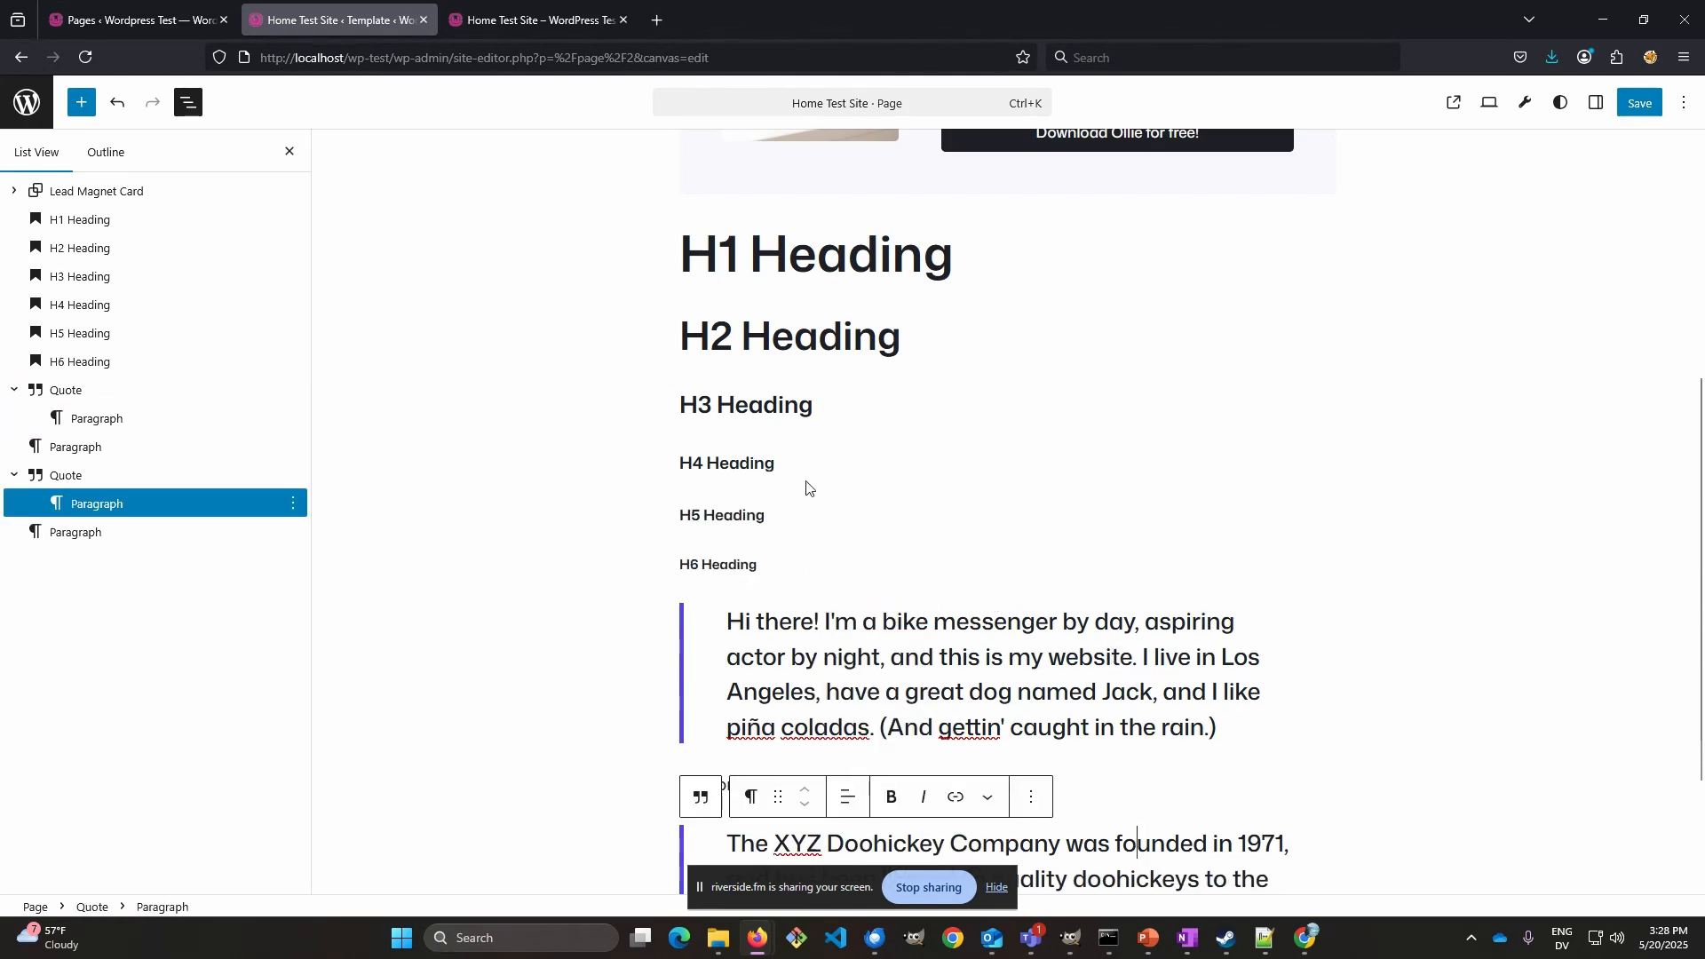
pyautogui.scroll(2, 781, 462)
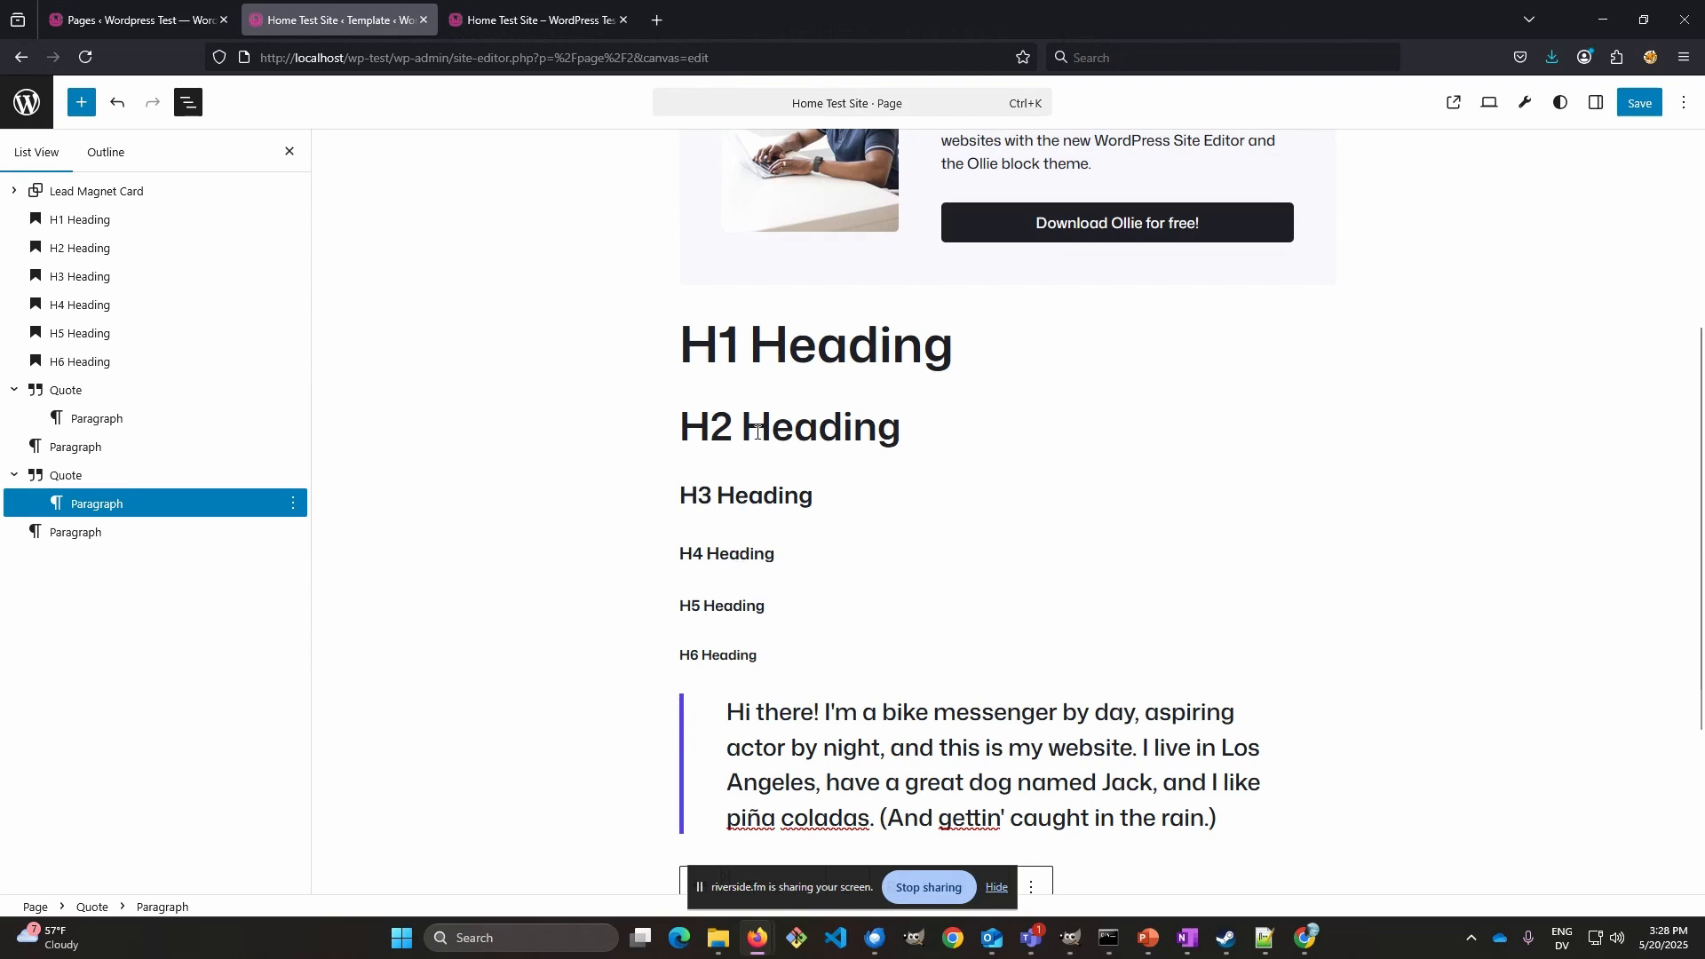
pyautogui.click(815, 344)
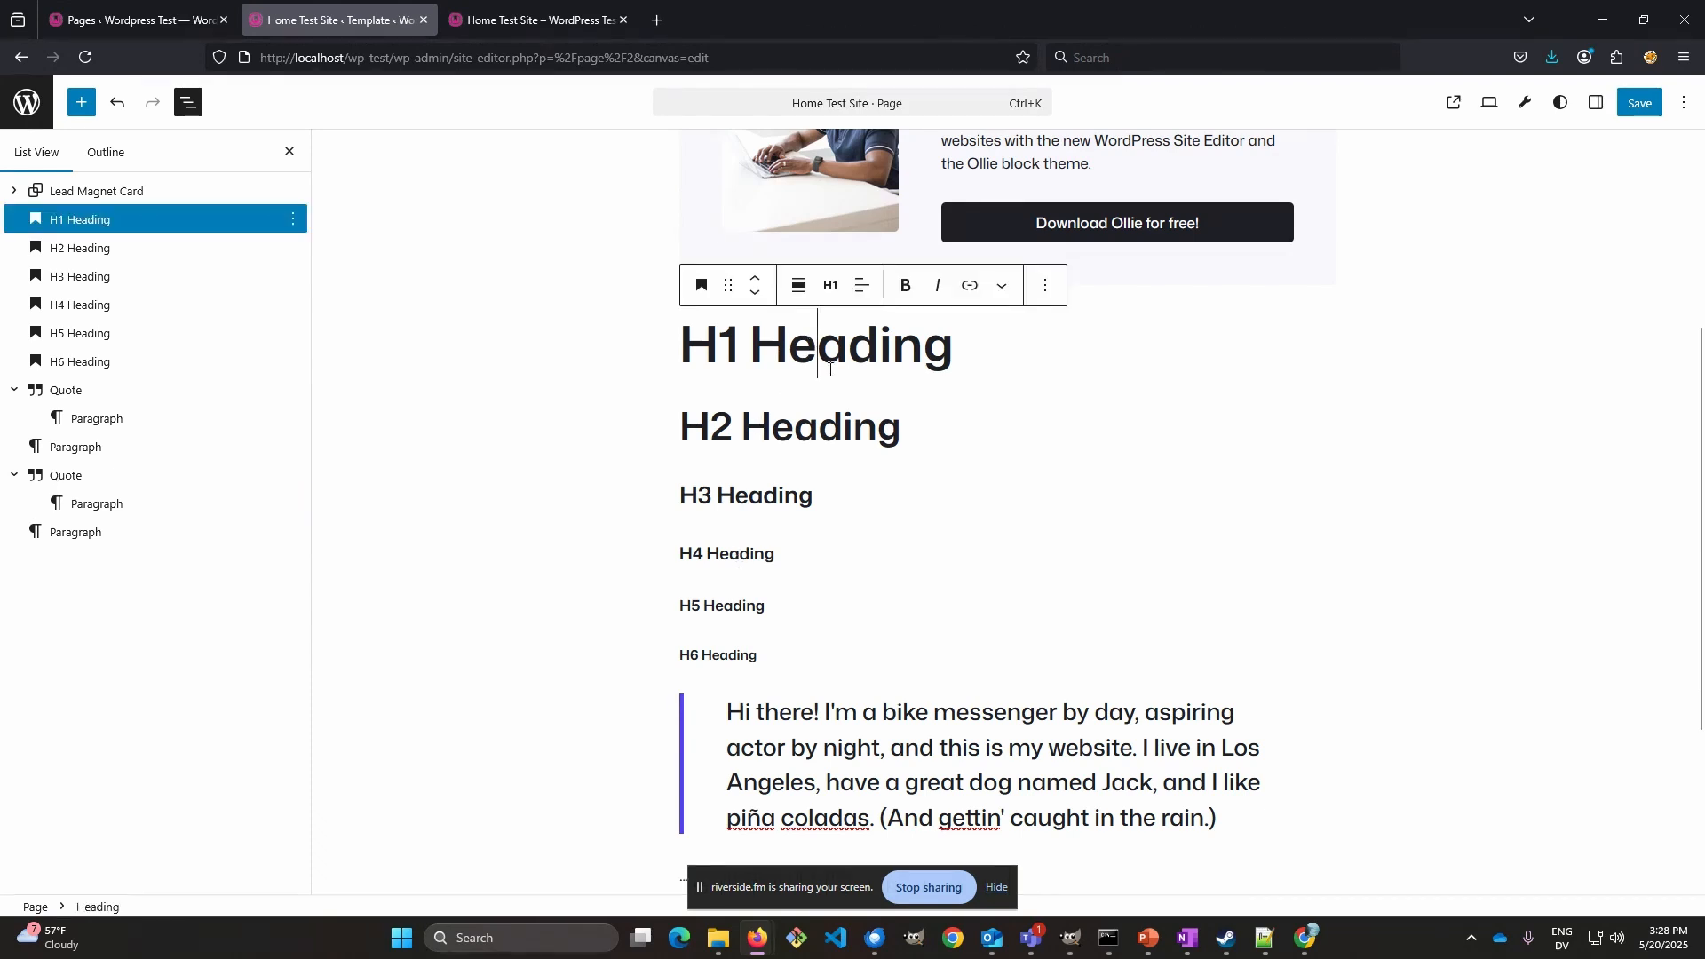
pyautogui.click(810, 430)
pyautogui.click(750, 501)
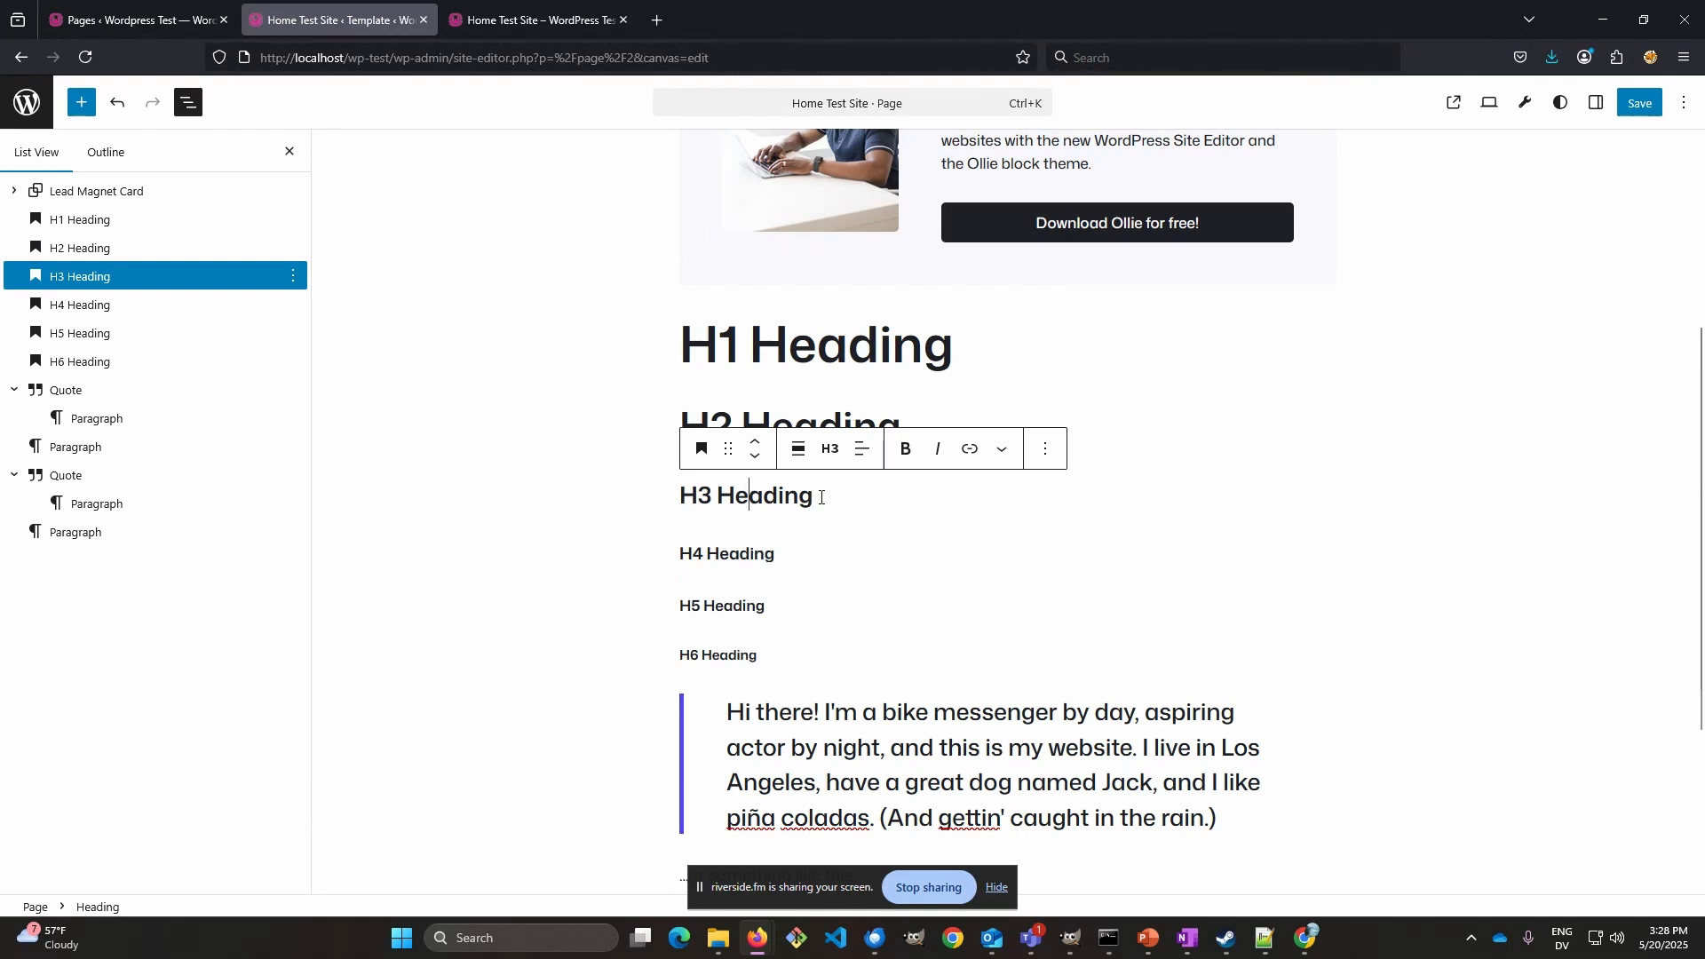
# - Open the Typography settings of the site-wide styles
pyautogui.scroll(1, 1373, 513)
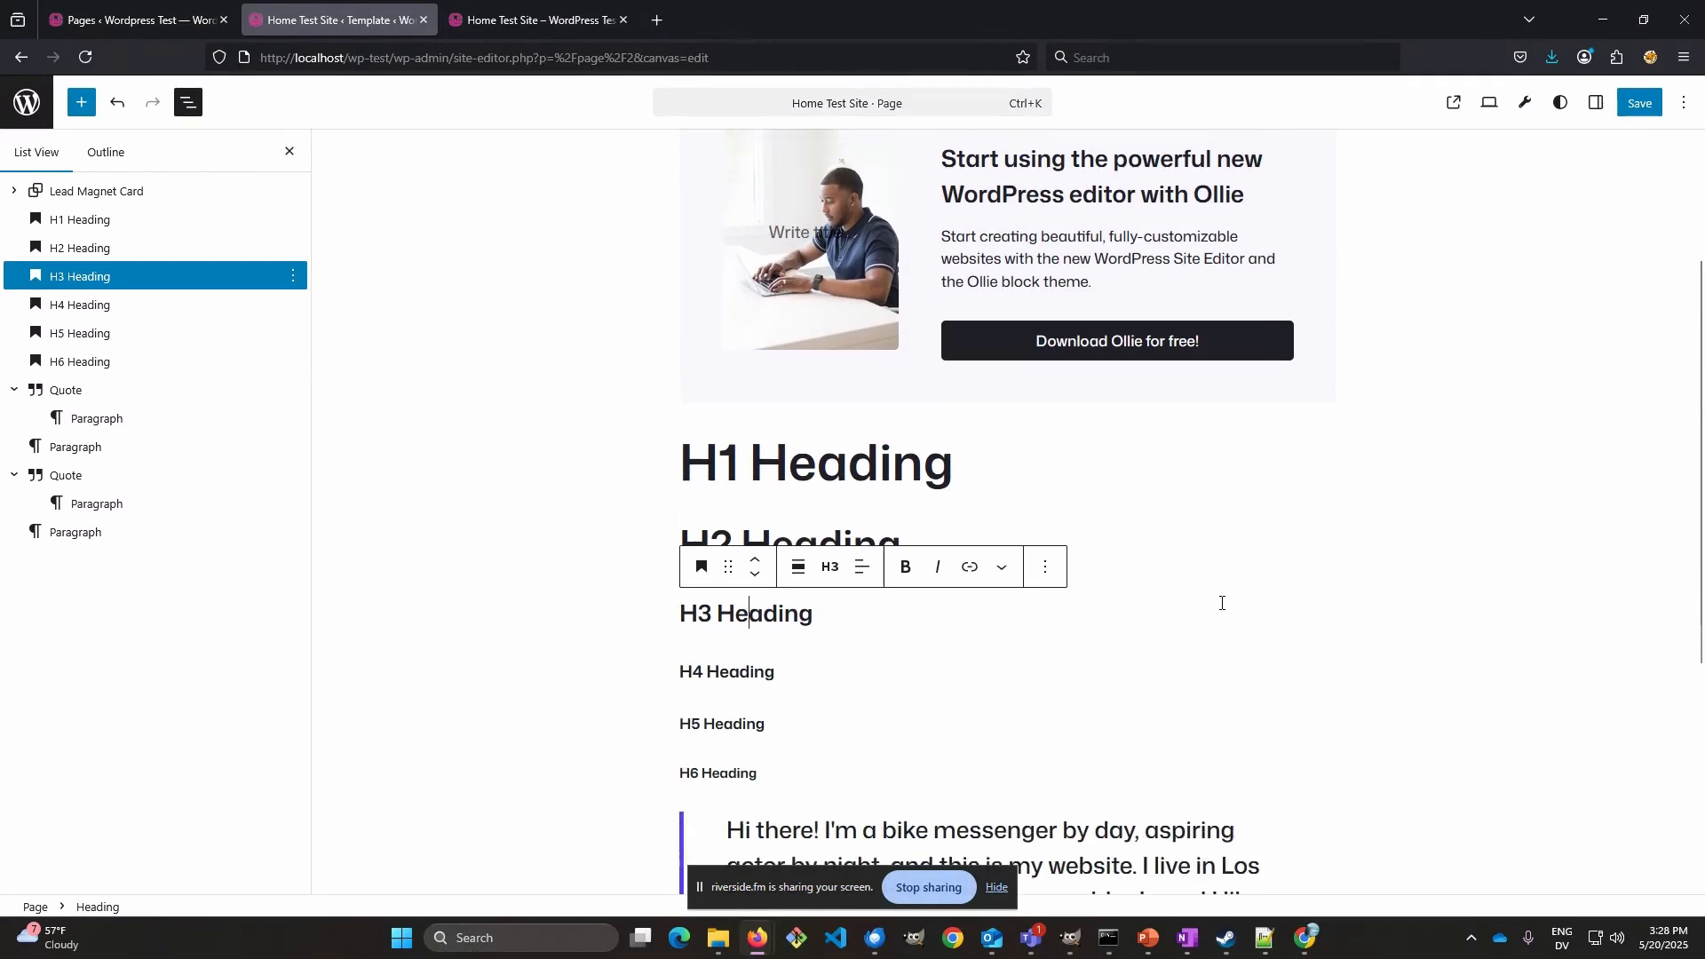
pyautogui.scroll(1, 1199, 513)
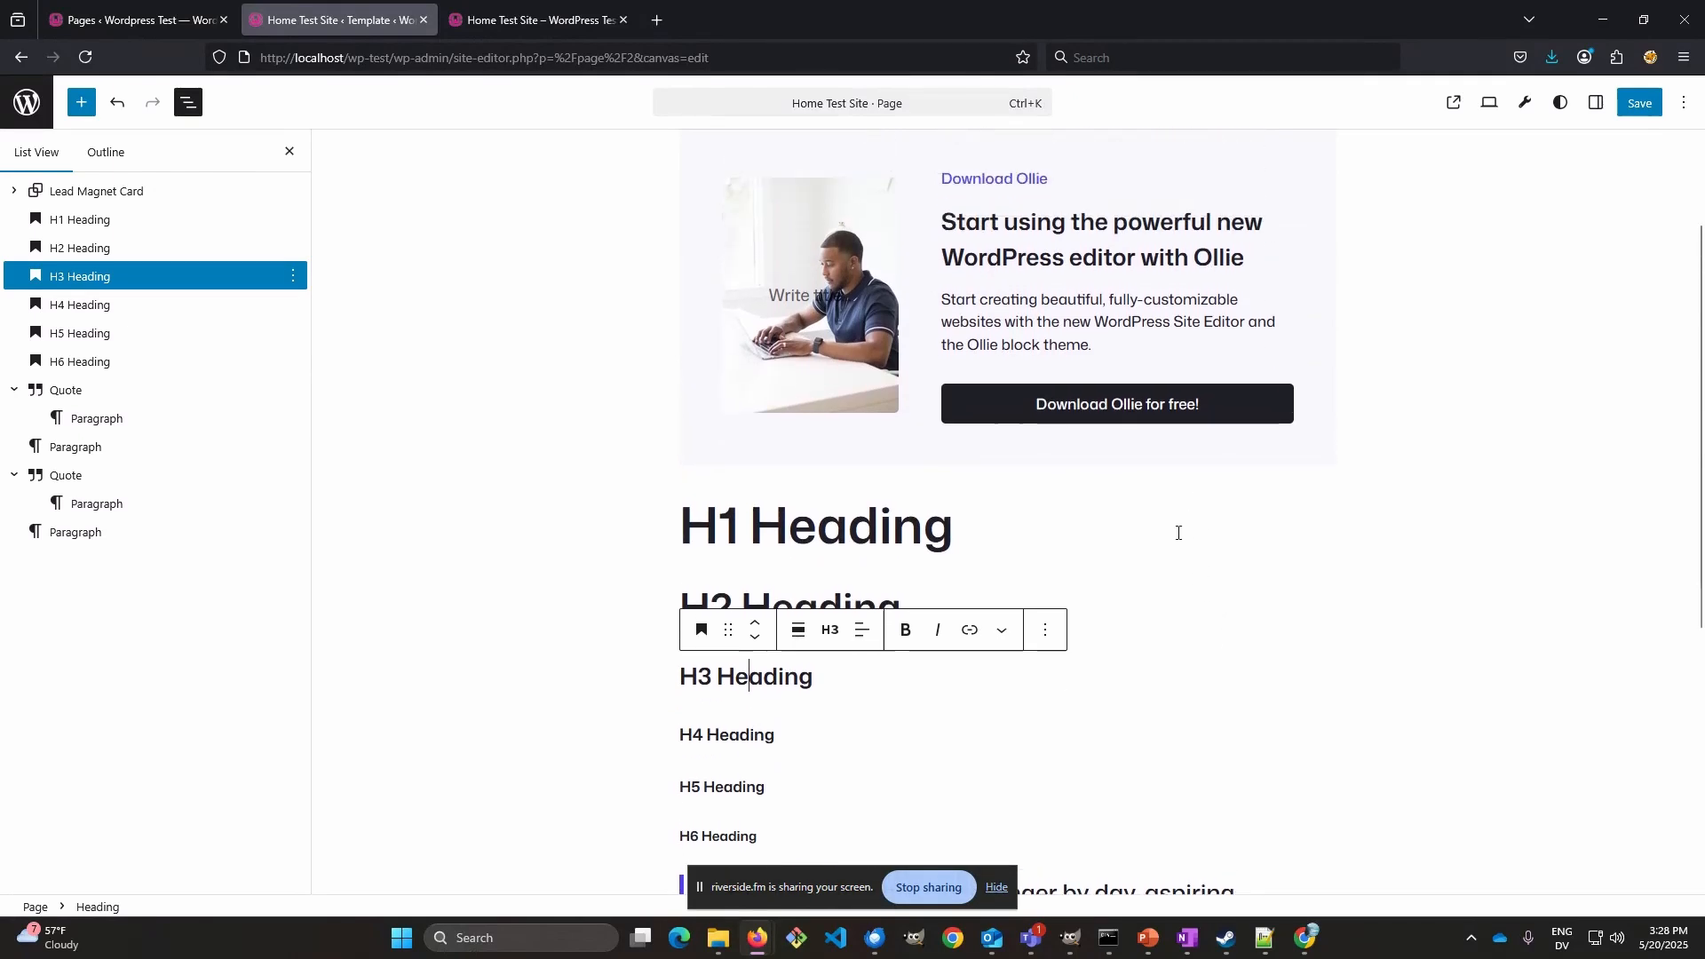
pyautogui.scroll(1, 1191, 500)
pyautogui.scroll(-1, 1296, 468)
pyautogui.click(1560, 105)
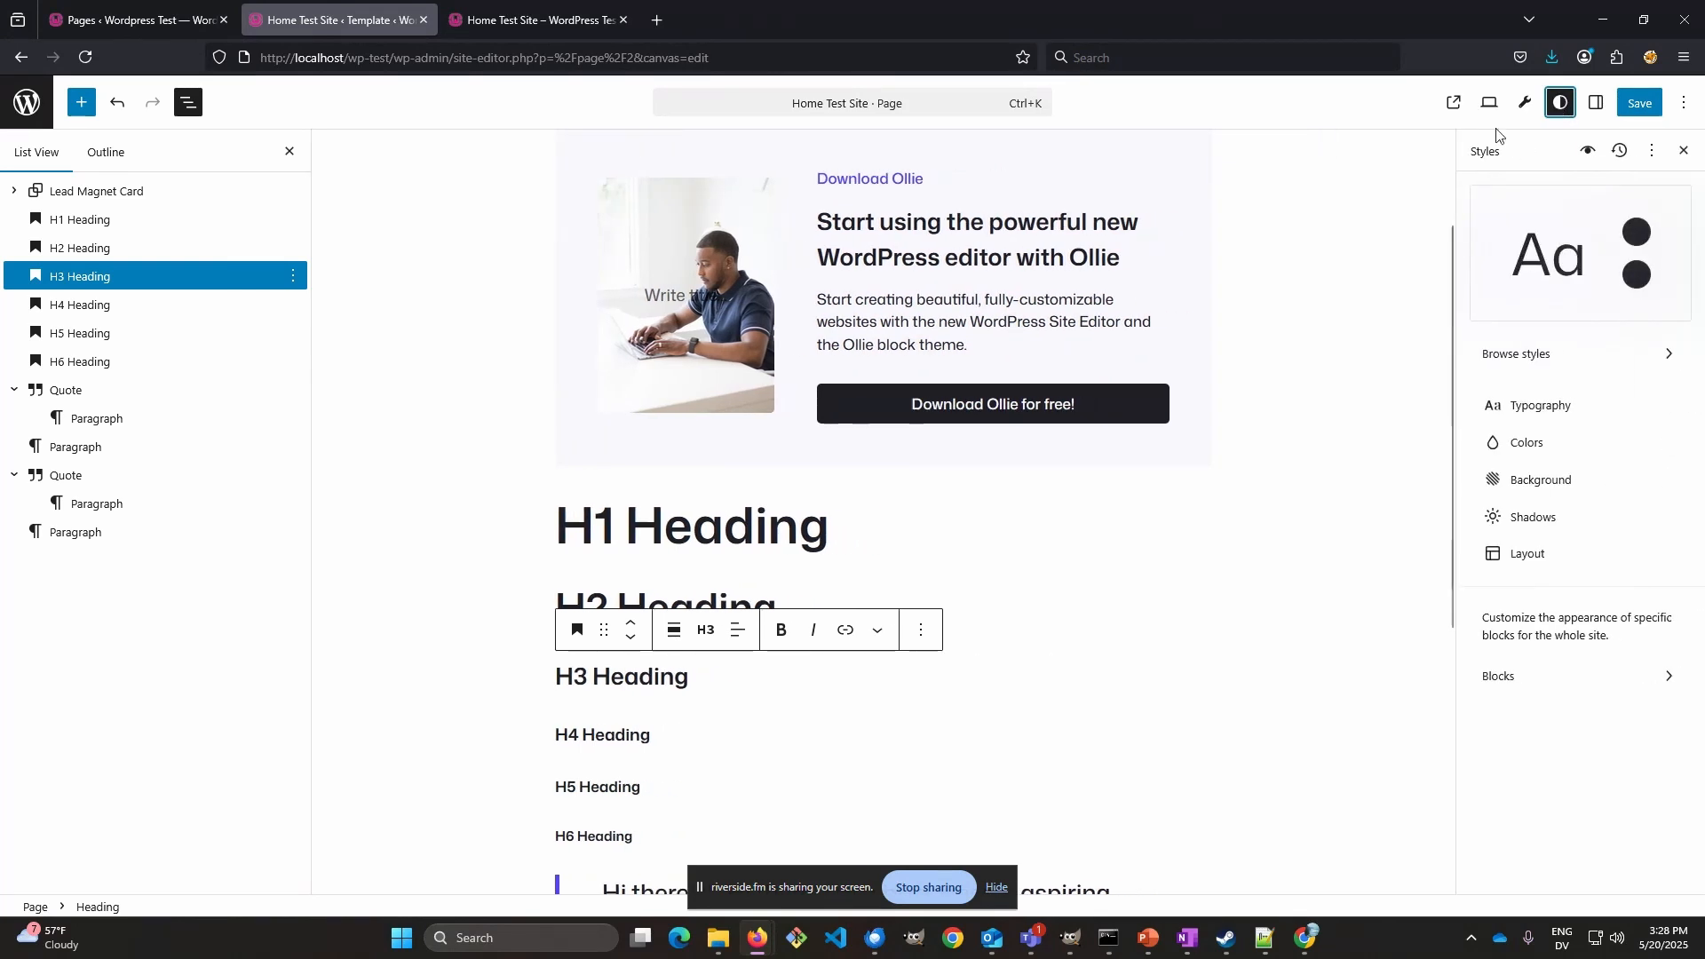
pyautogui.click(1549, 417)
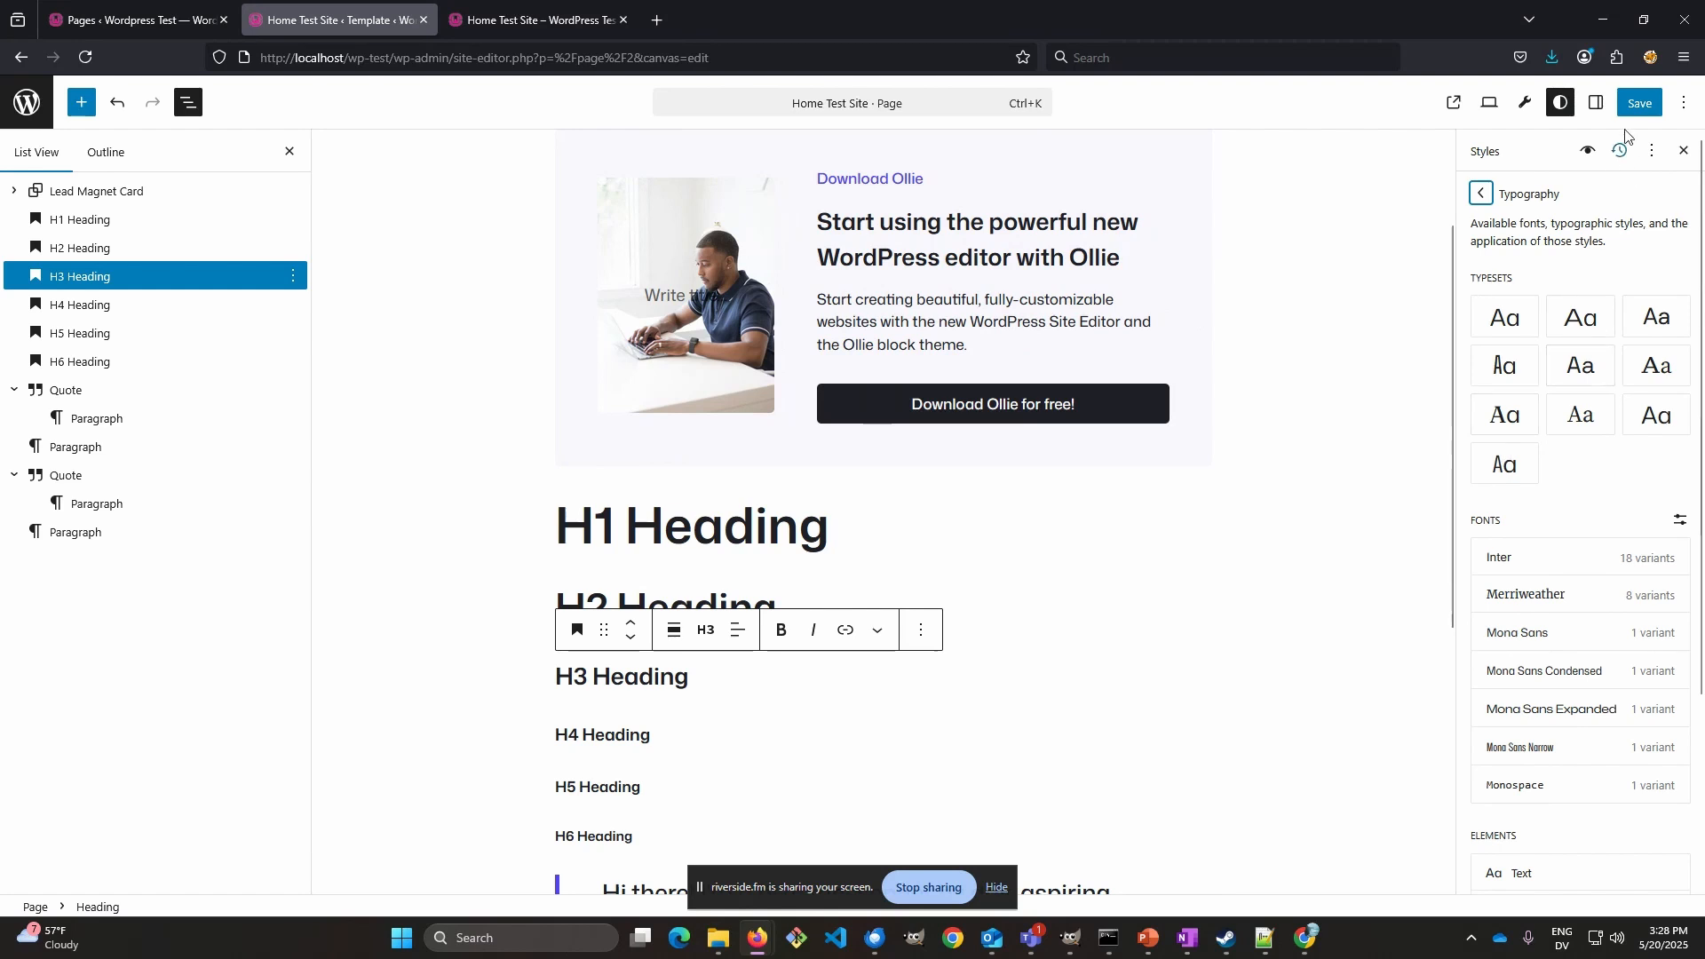
# - Save the page and reload its published version to check the new headings
pyautogui.click(1639, 103)
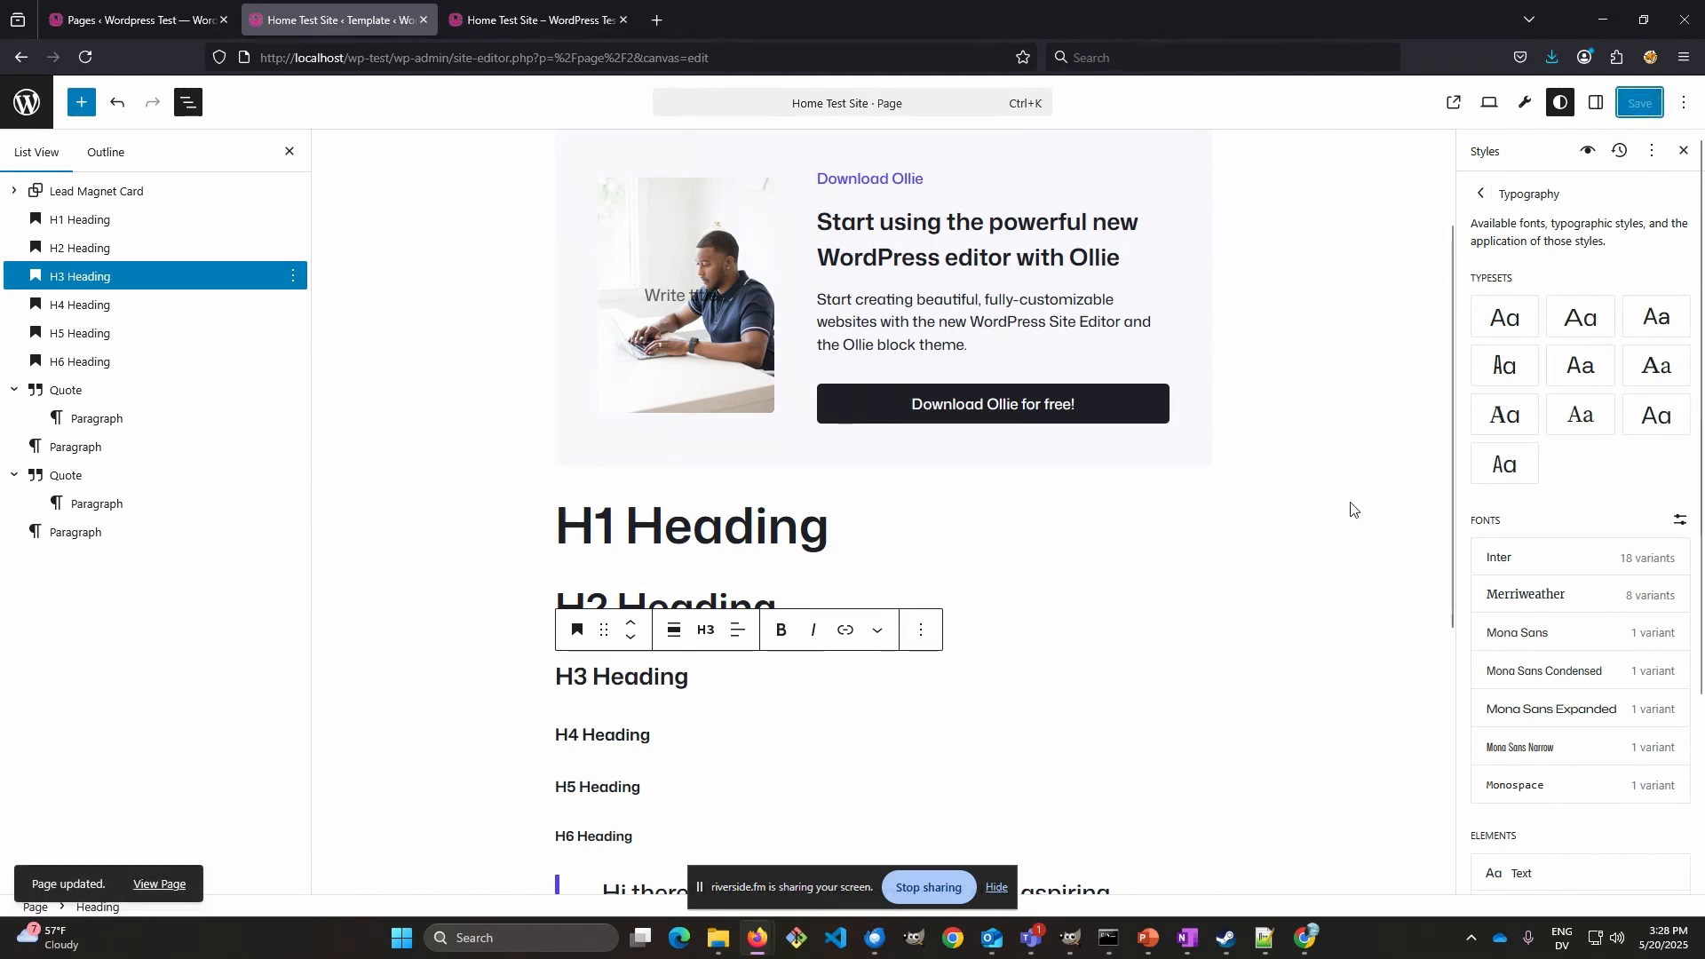
pyautogui.click(533, 20)
pyautogui.moveTo(111, 94)
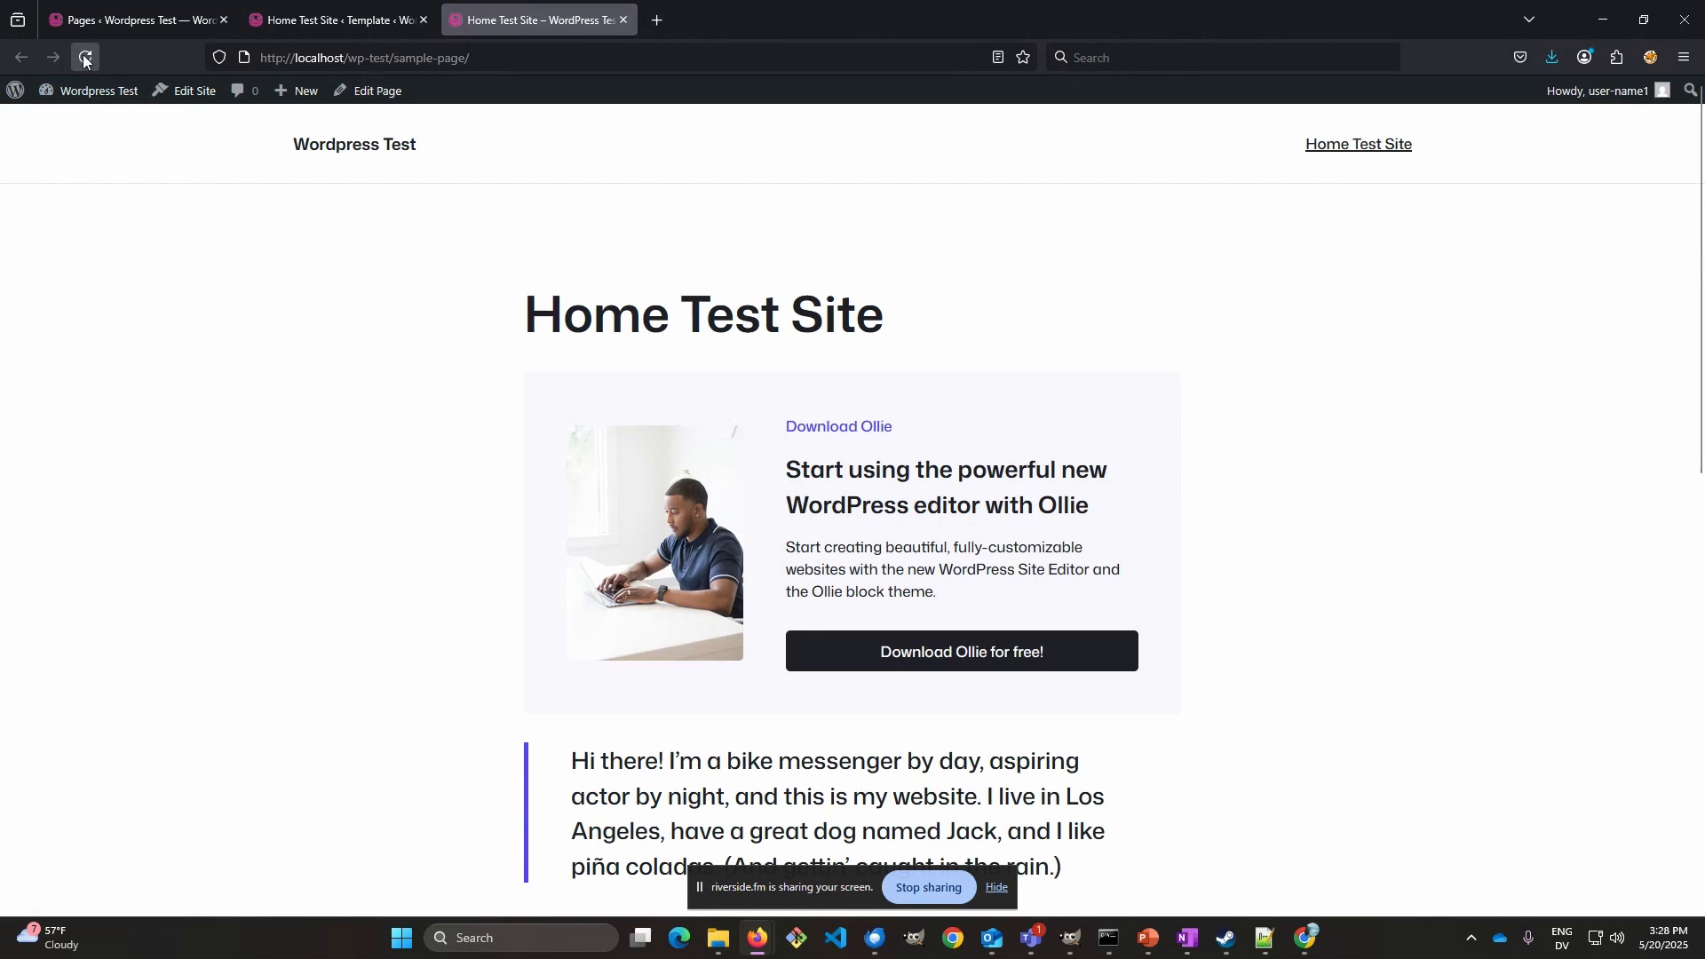
pyautogui.click(85, 57)
pyautogui.scroll(-4, 181, 244)
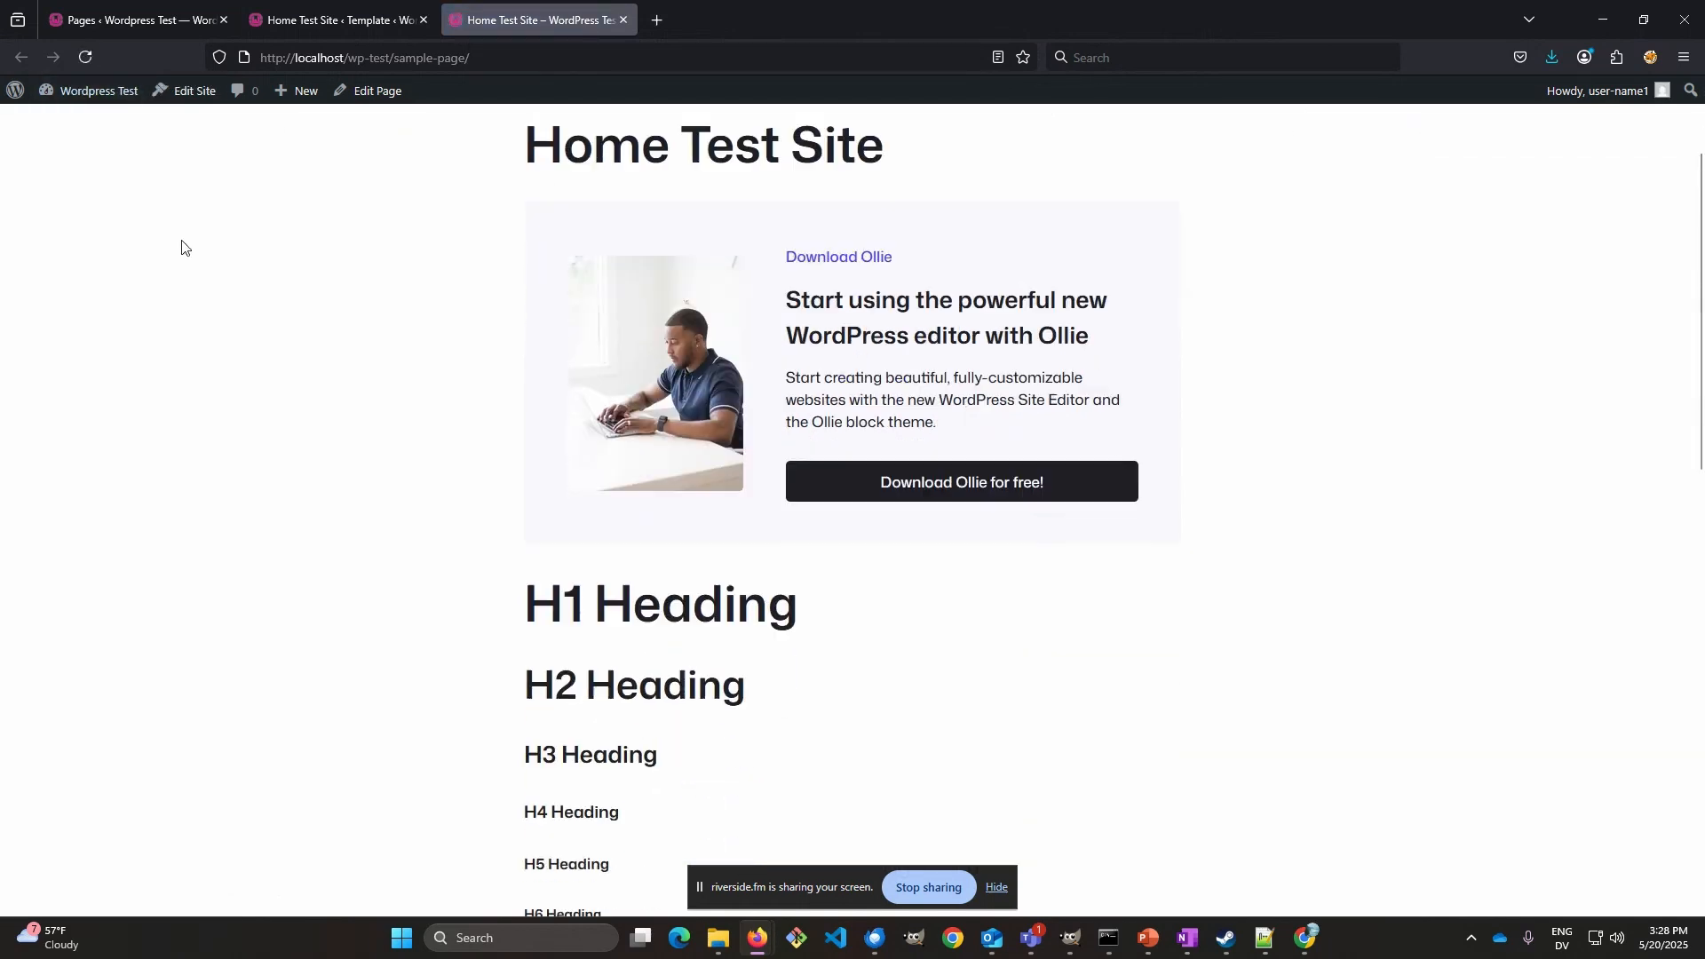
pyautogui.scroll(3, 214, 357)
pyautogui.scroll(2, 214, 364)
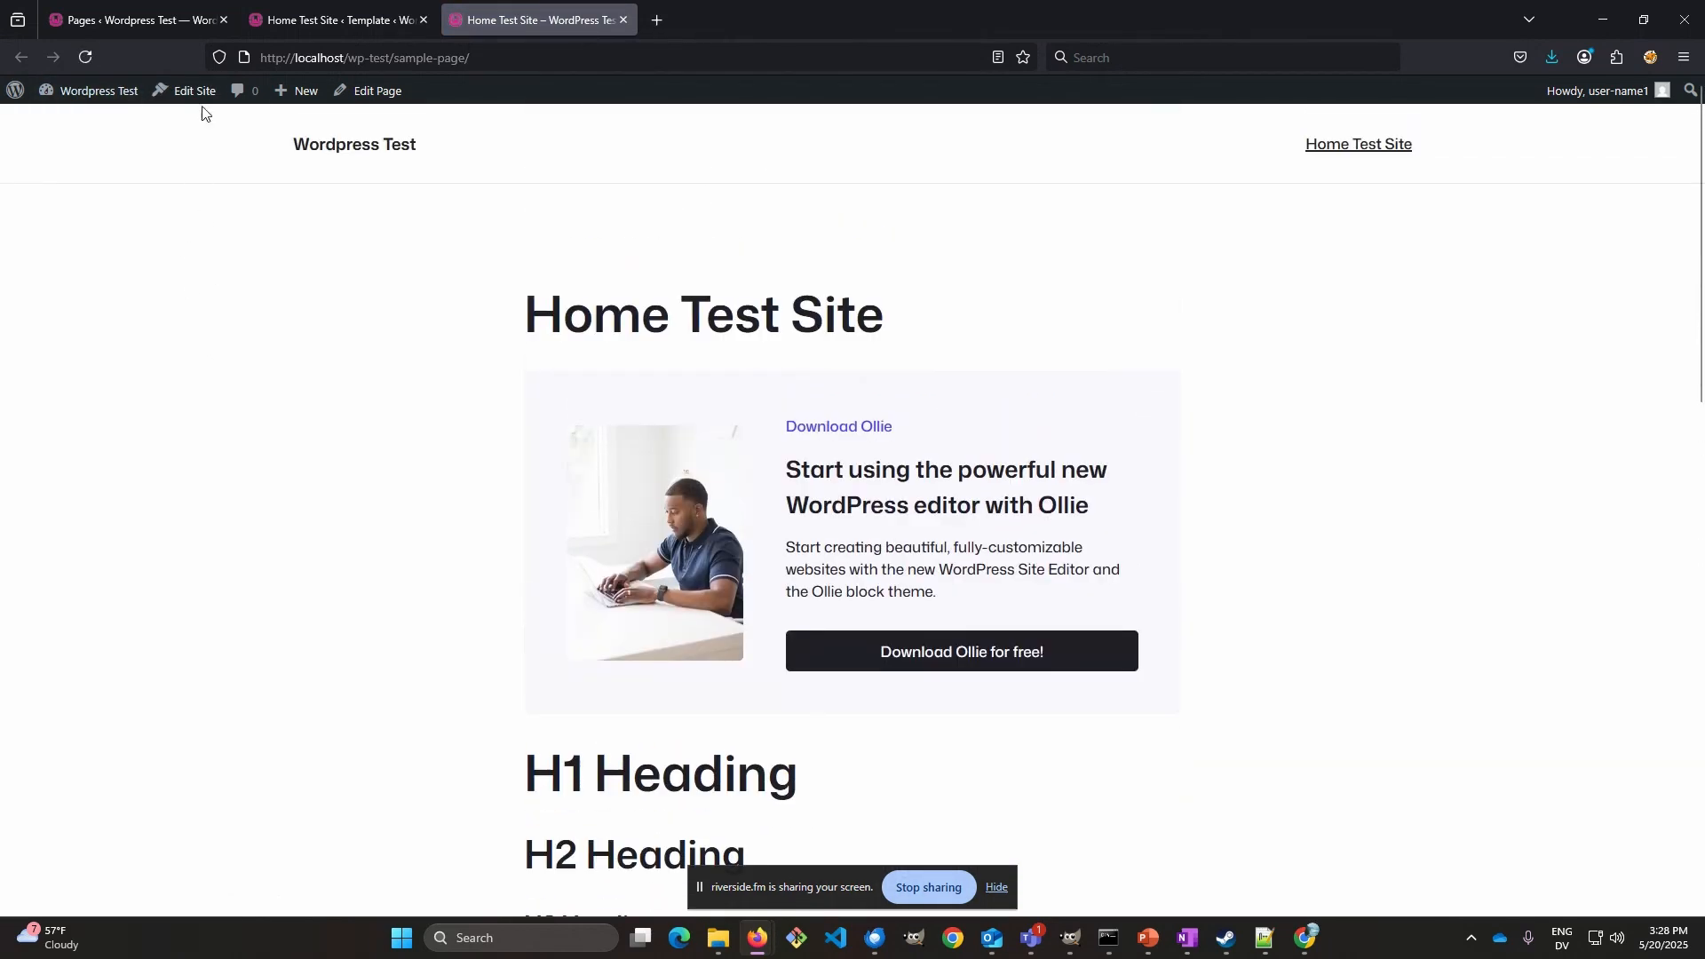
# - Back in the site editor, set the site-wide Text element's font to Merriweather
pyautogui.click(327, 18)
pyautogui.scroll(-2, 1367, 506)
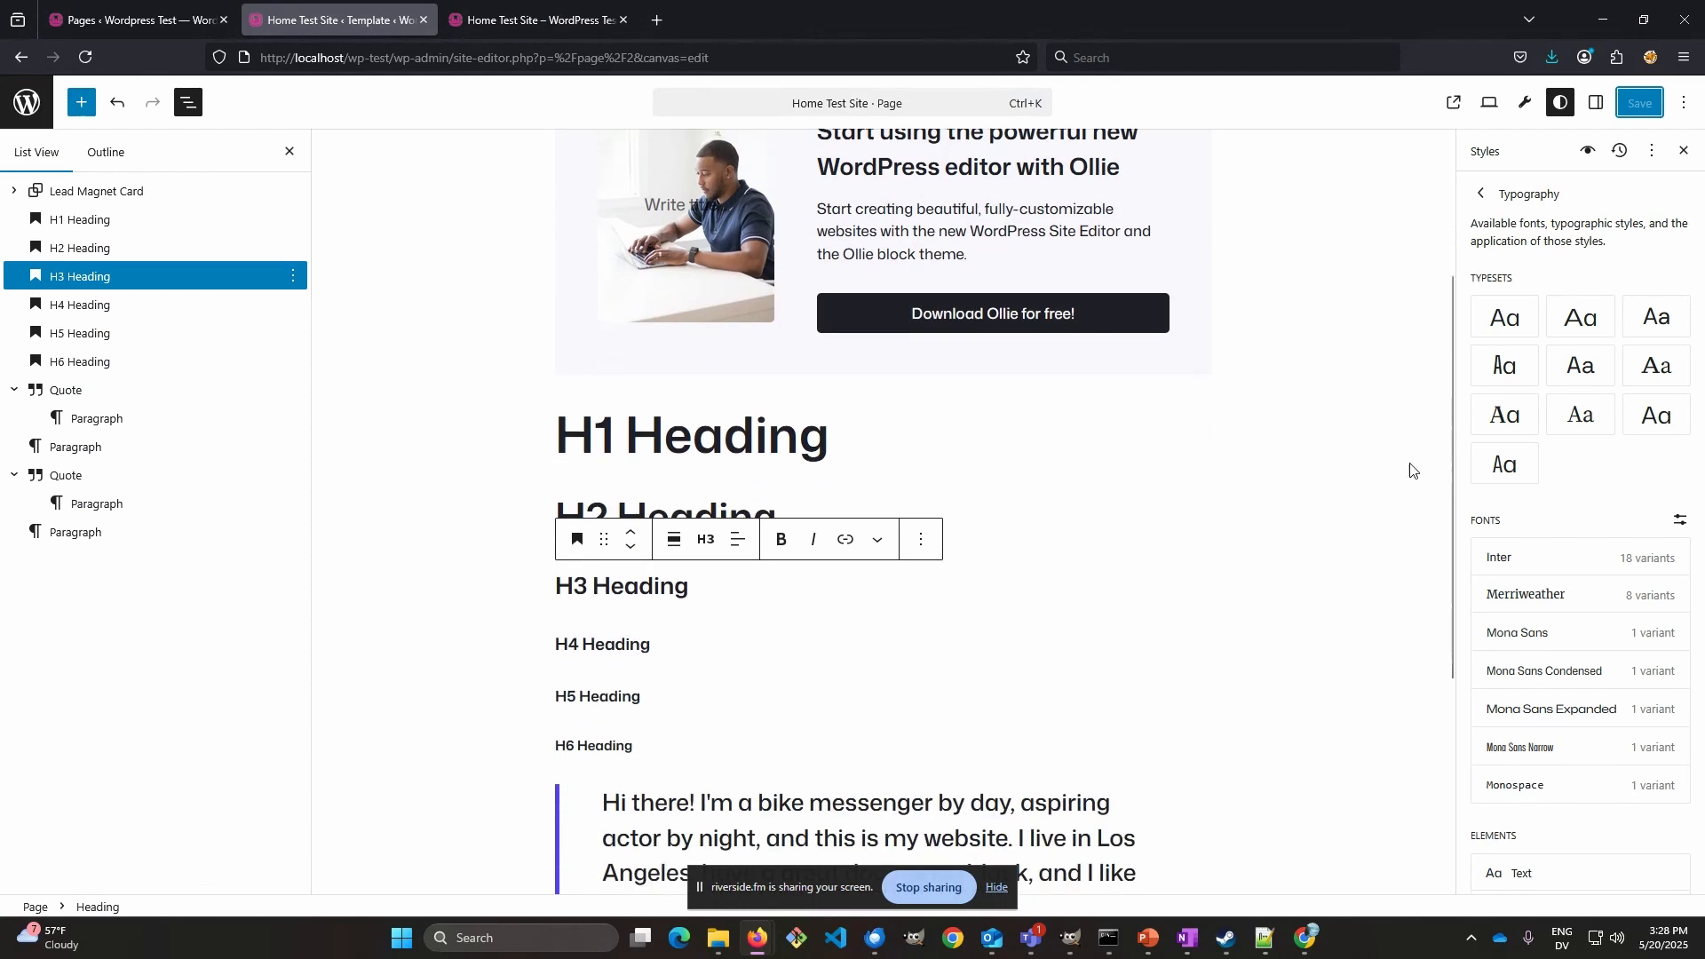
pyautogui.scroll(-1, 1590, 475)
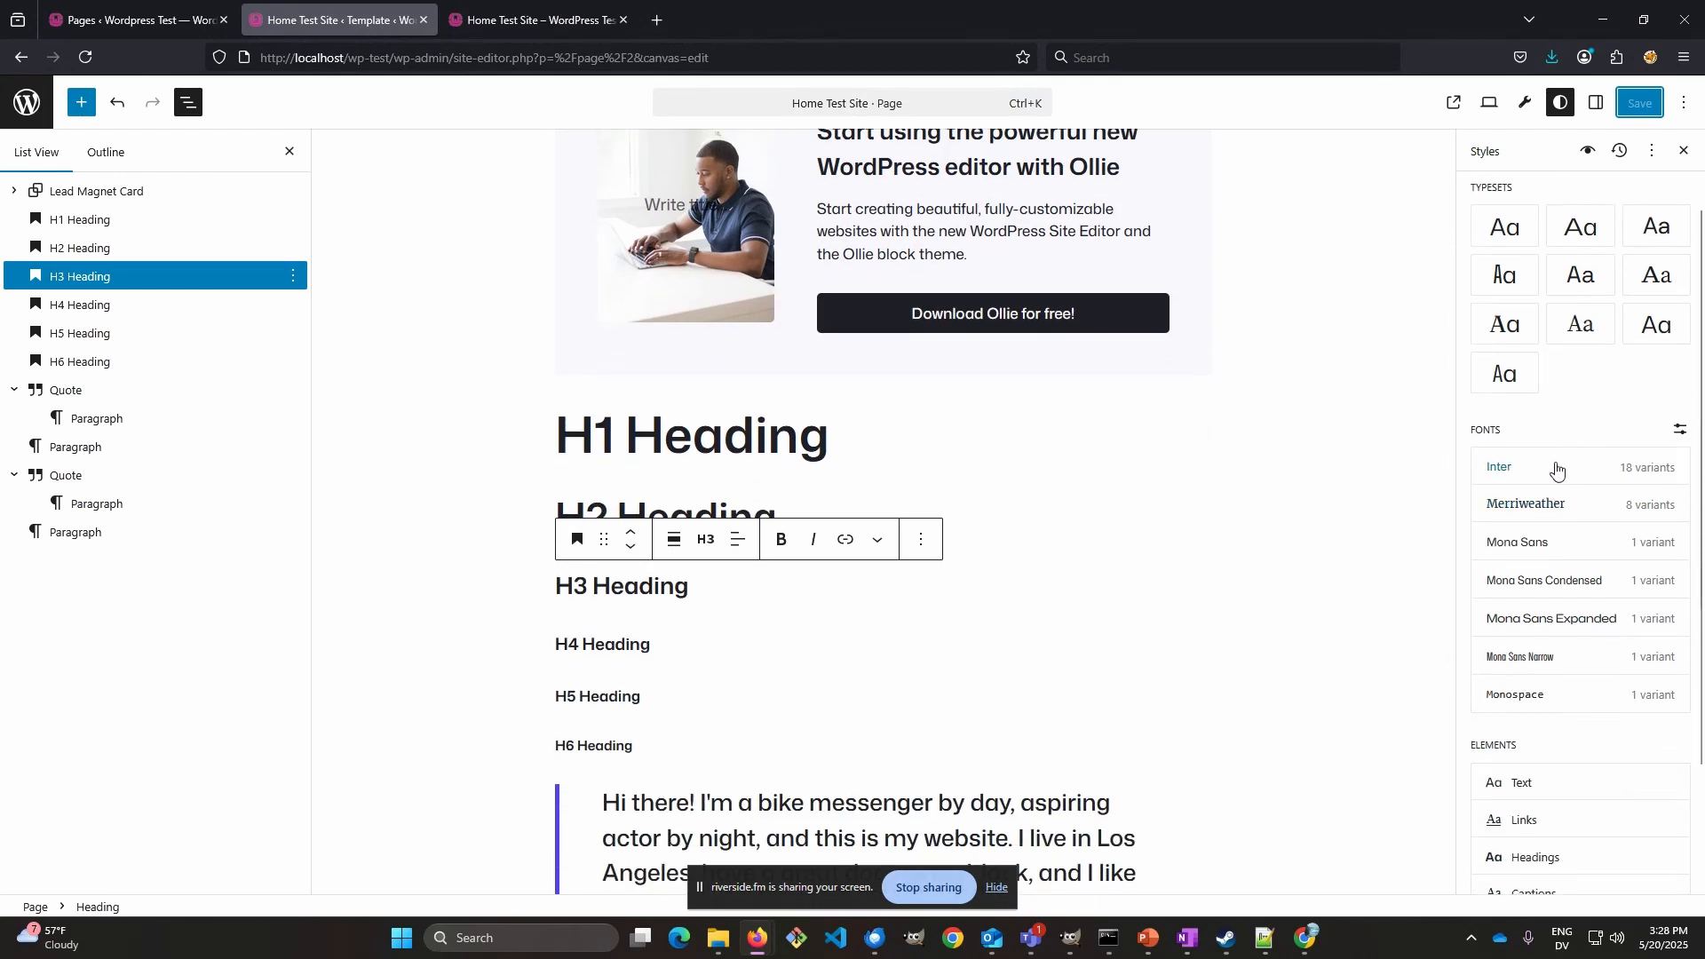
pyautogui.scroll(-2, 1603, 393)
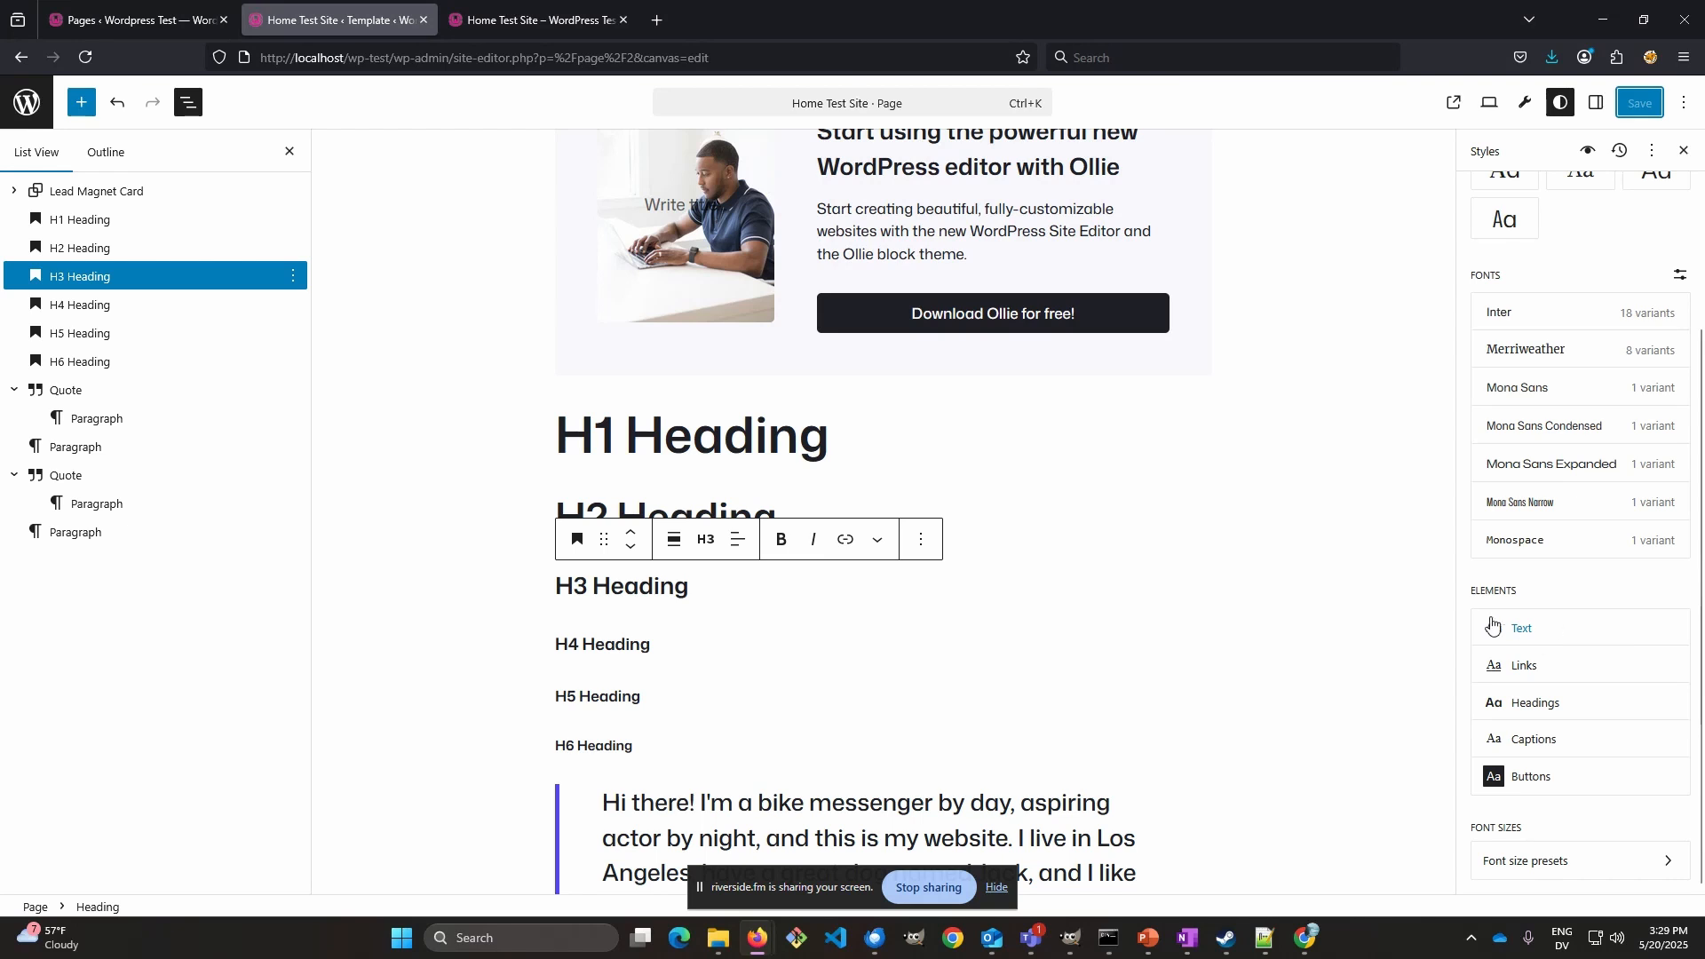
pyautogui.click(1522, 629)
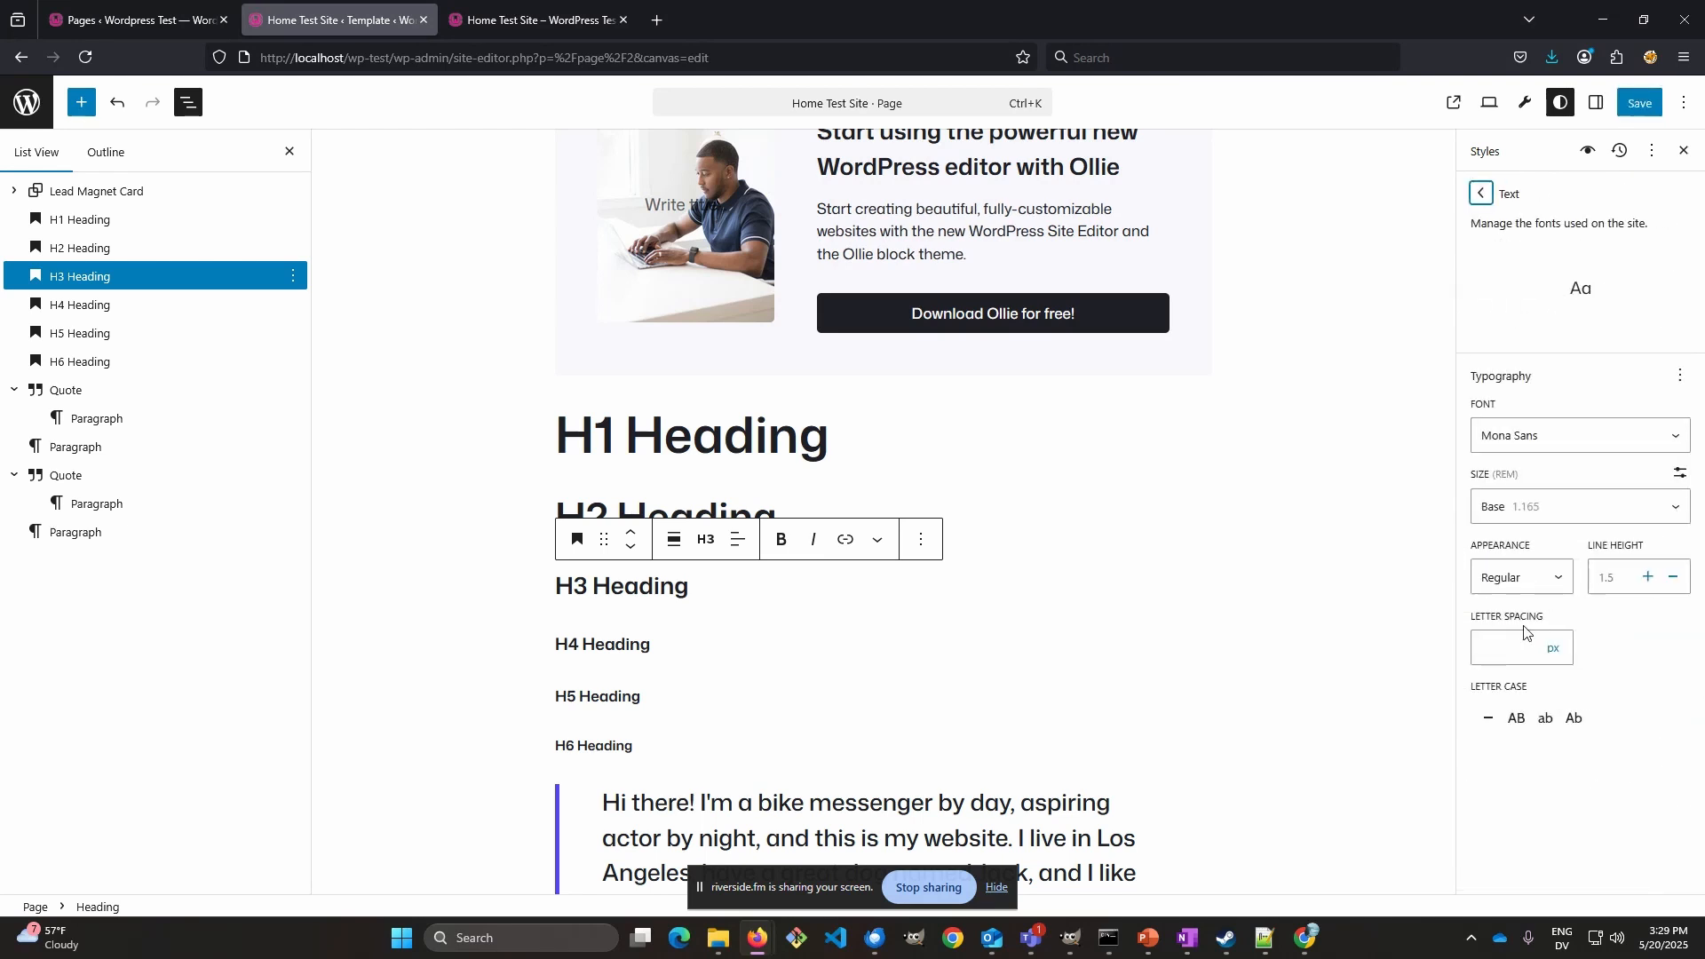
pyautogui.click(1574, 446)
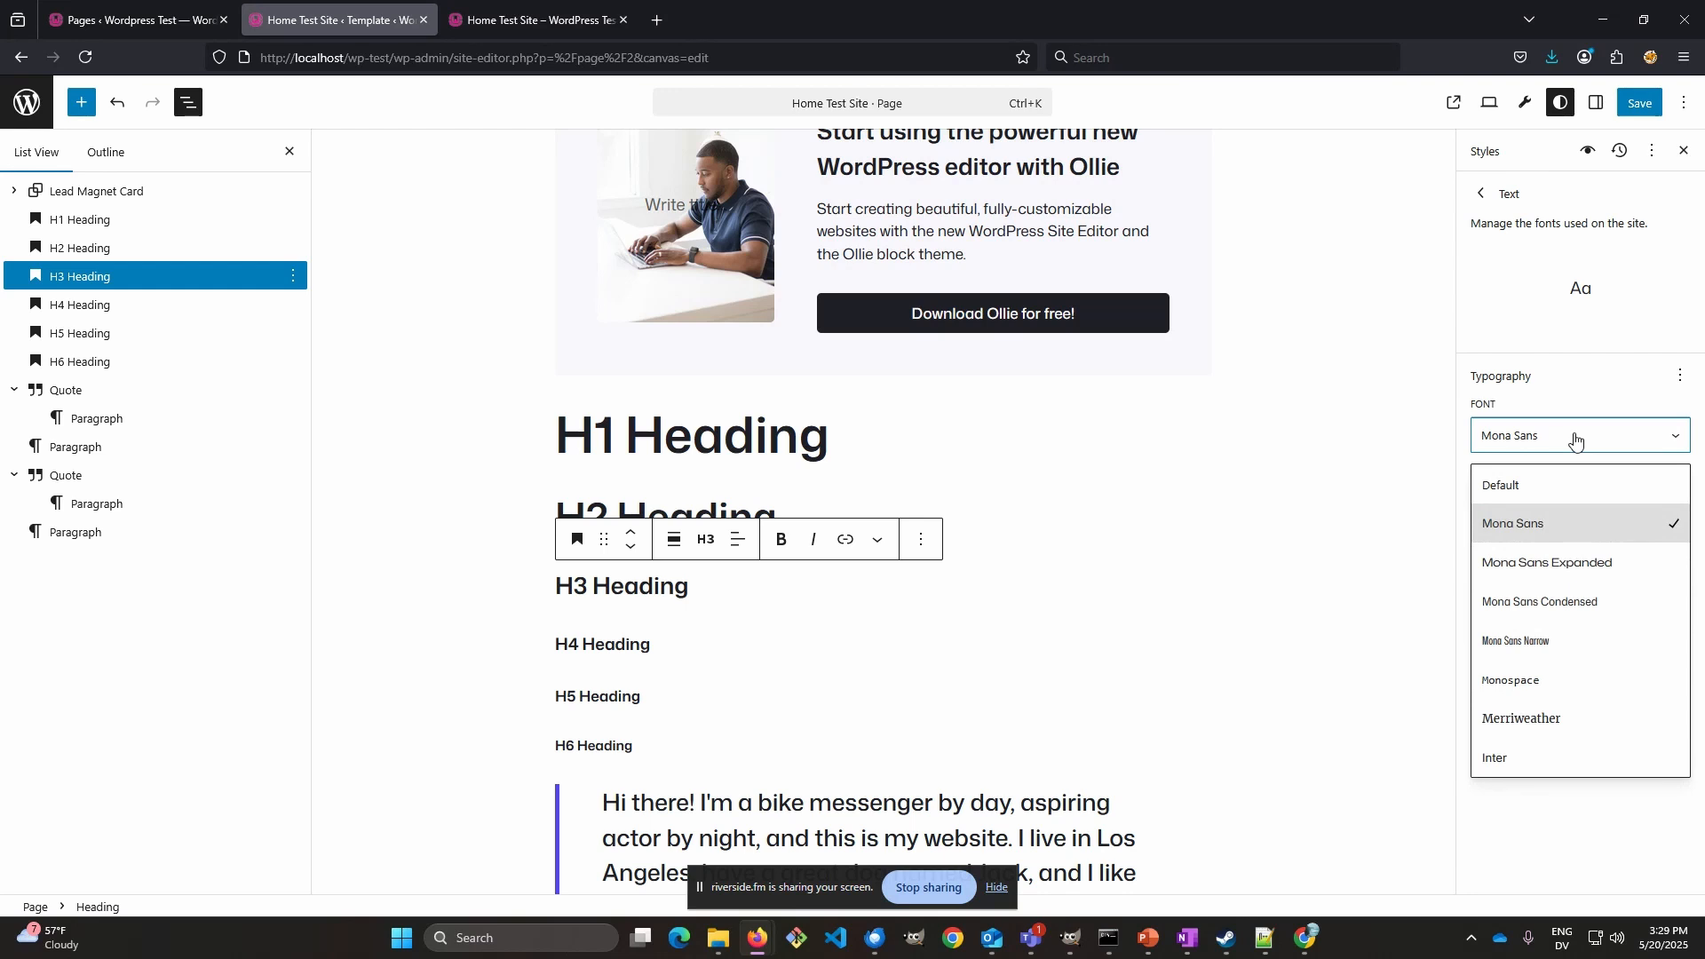
pyautogui.click(1548, 720)
pyautogui.scroll(3, 1340, 550)
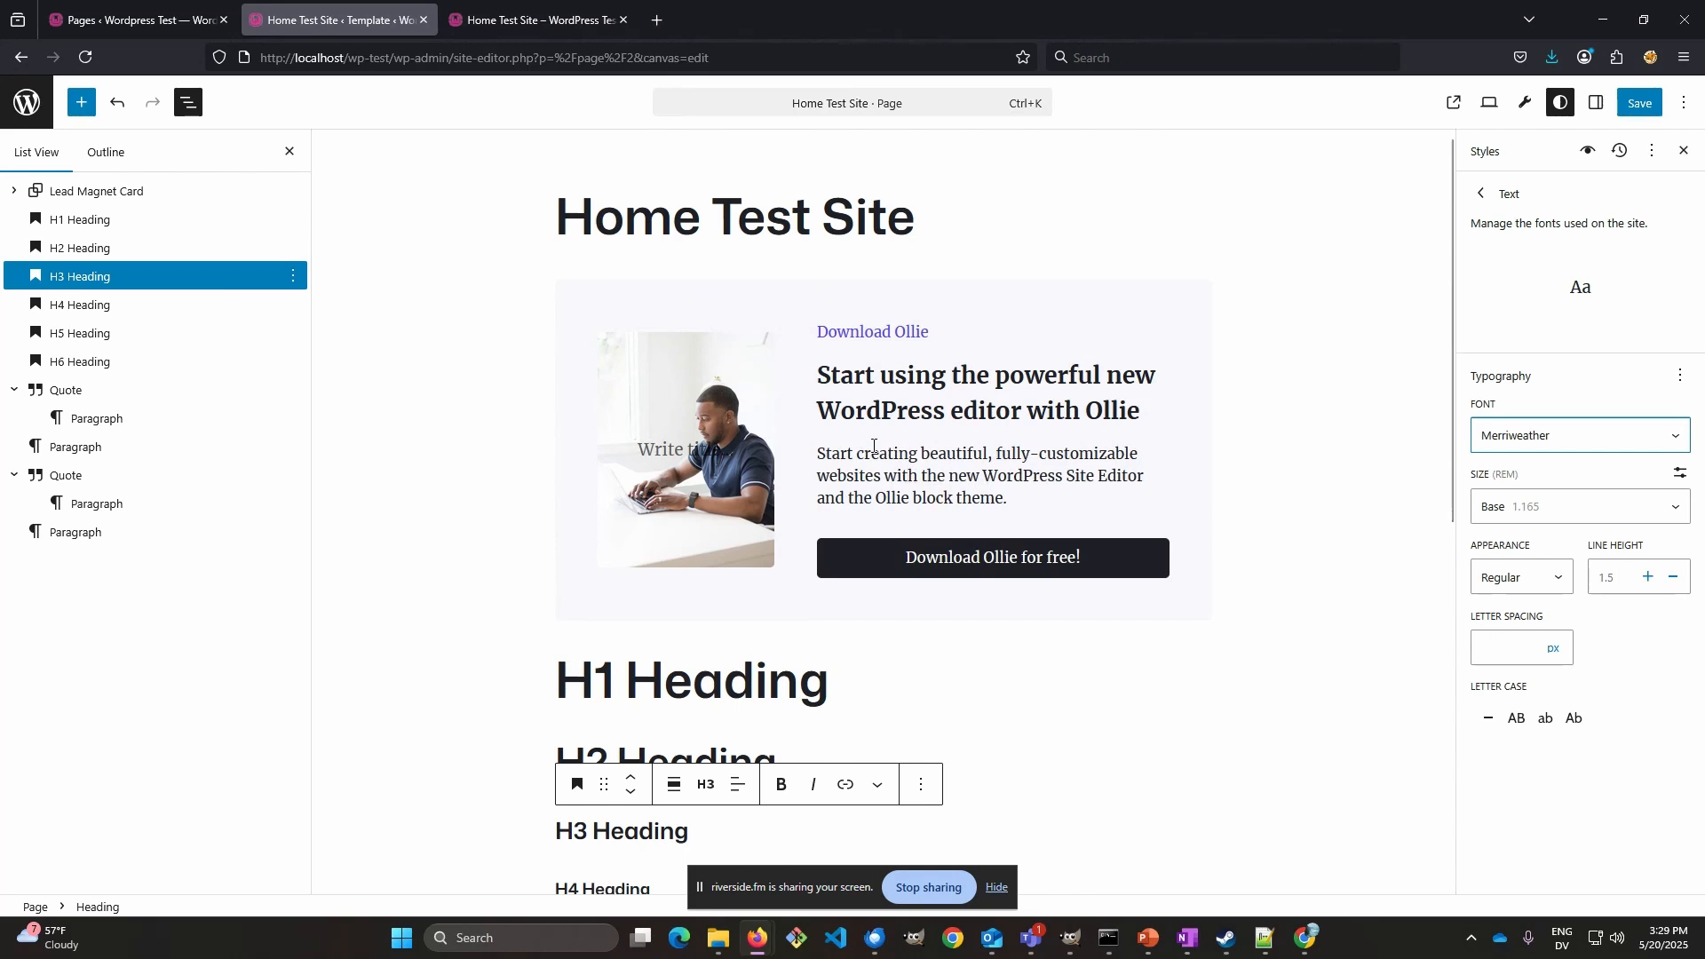
# - Try Small, Extra Small and Medium as the site-wide text size, and finish with Large
pyautogui.click(1622, 514)
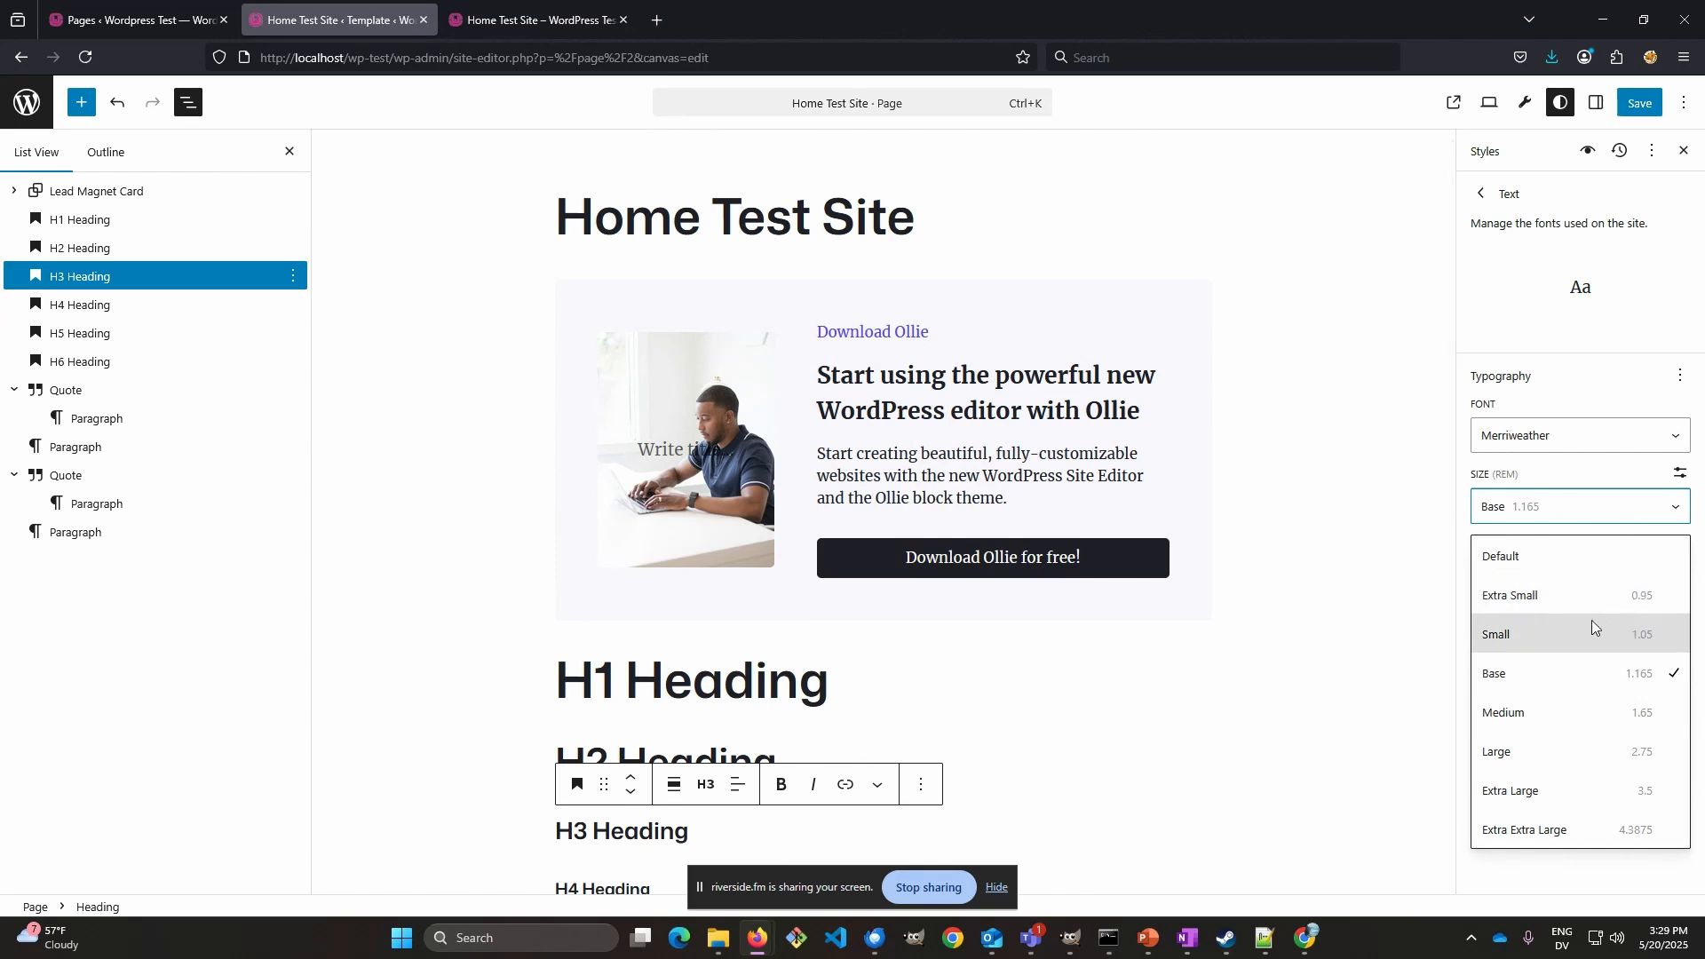
pyautogui.click(1585, 631)
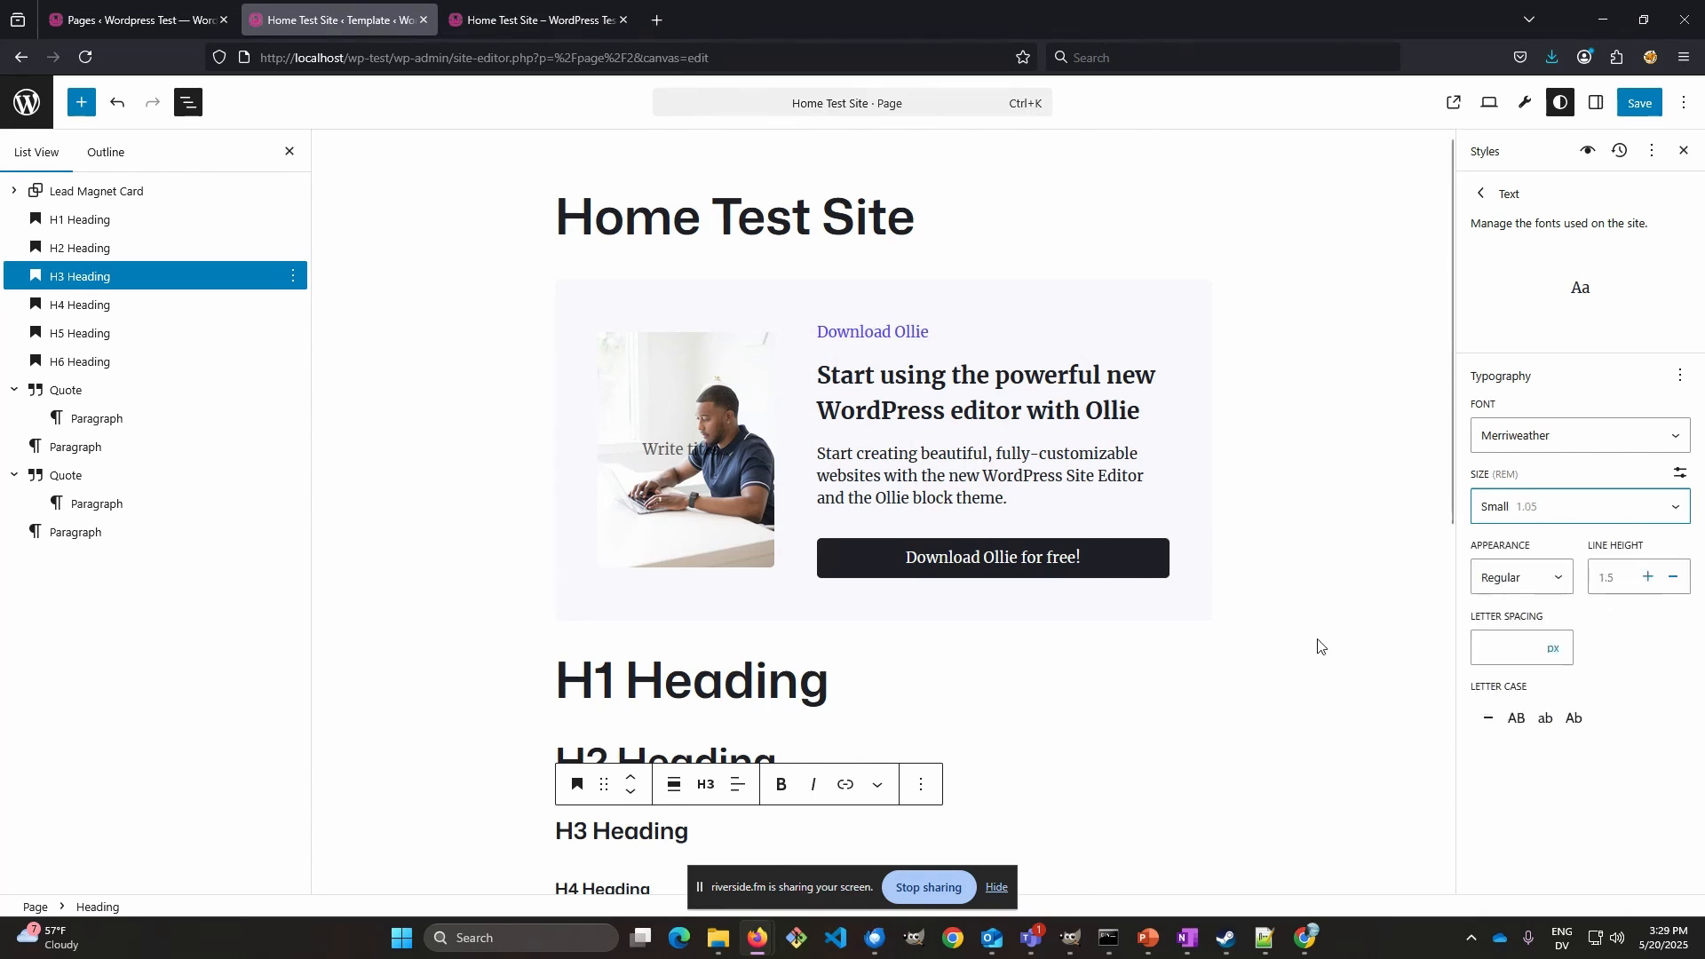
pyautogui.click(1570, 518)
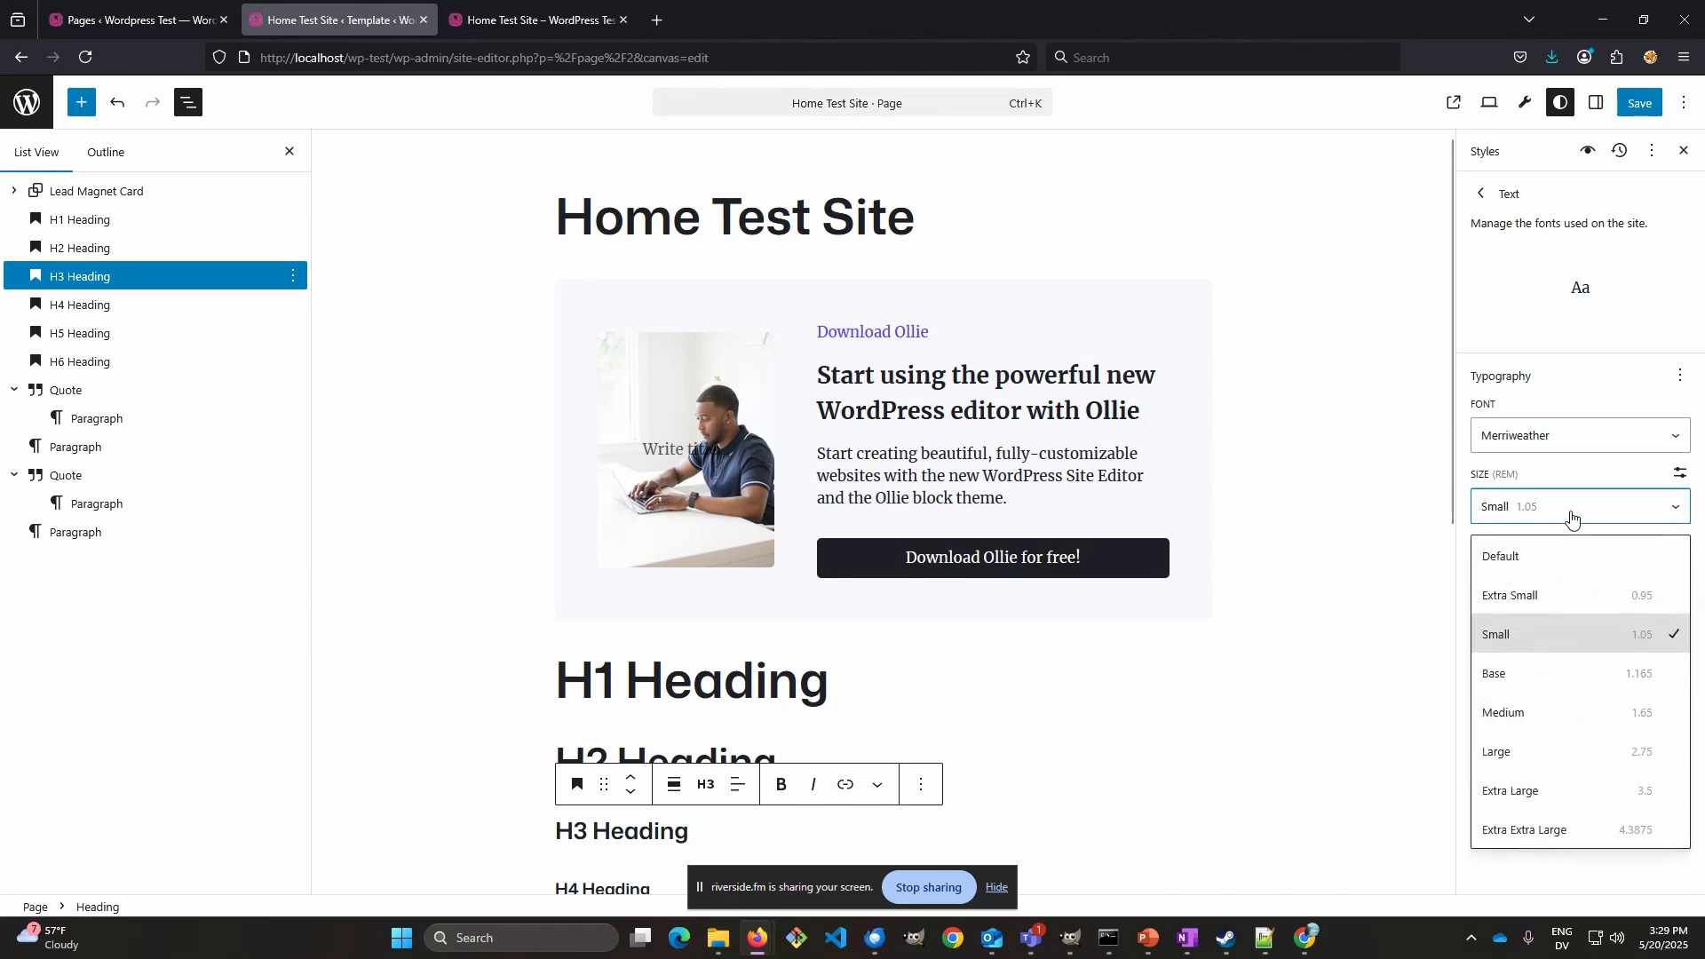
pyautogui.click(1562, 594)
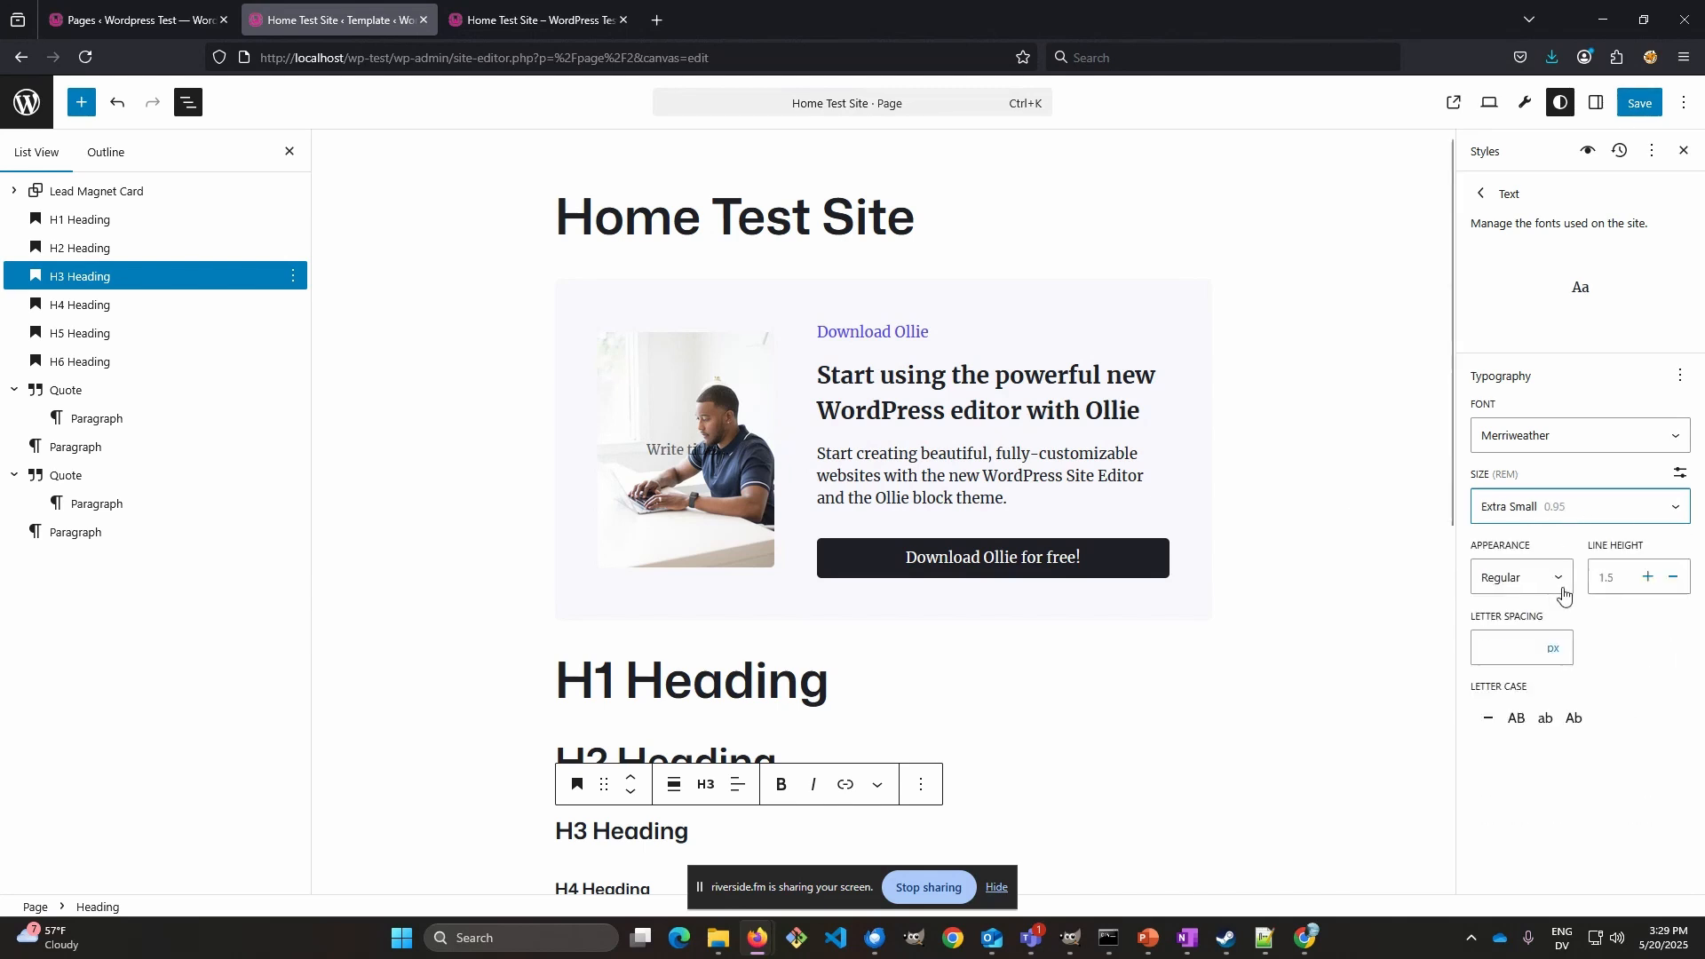
pyautogui.click(1568, 518)
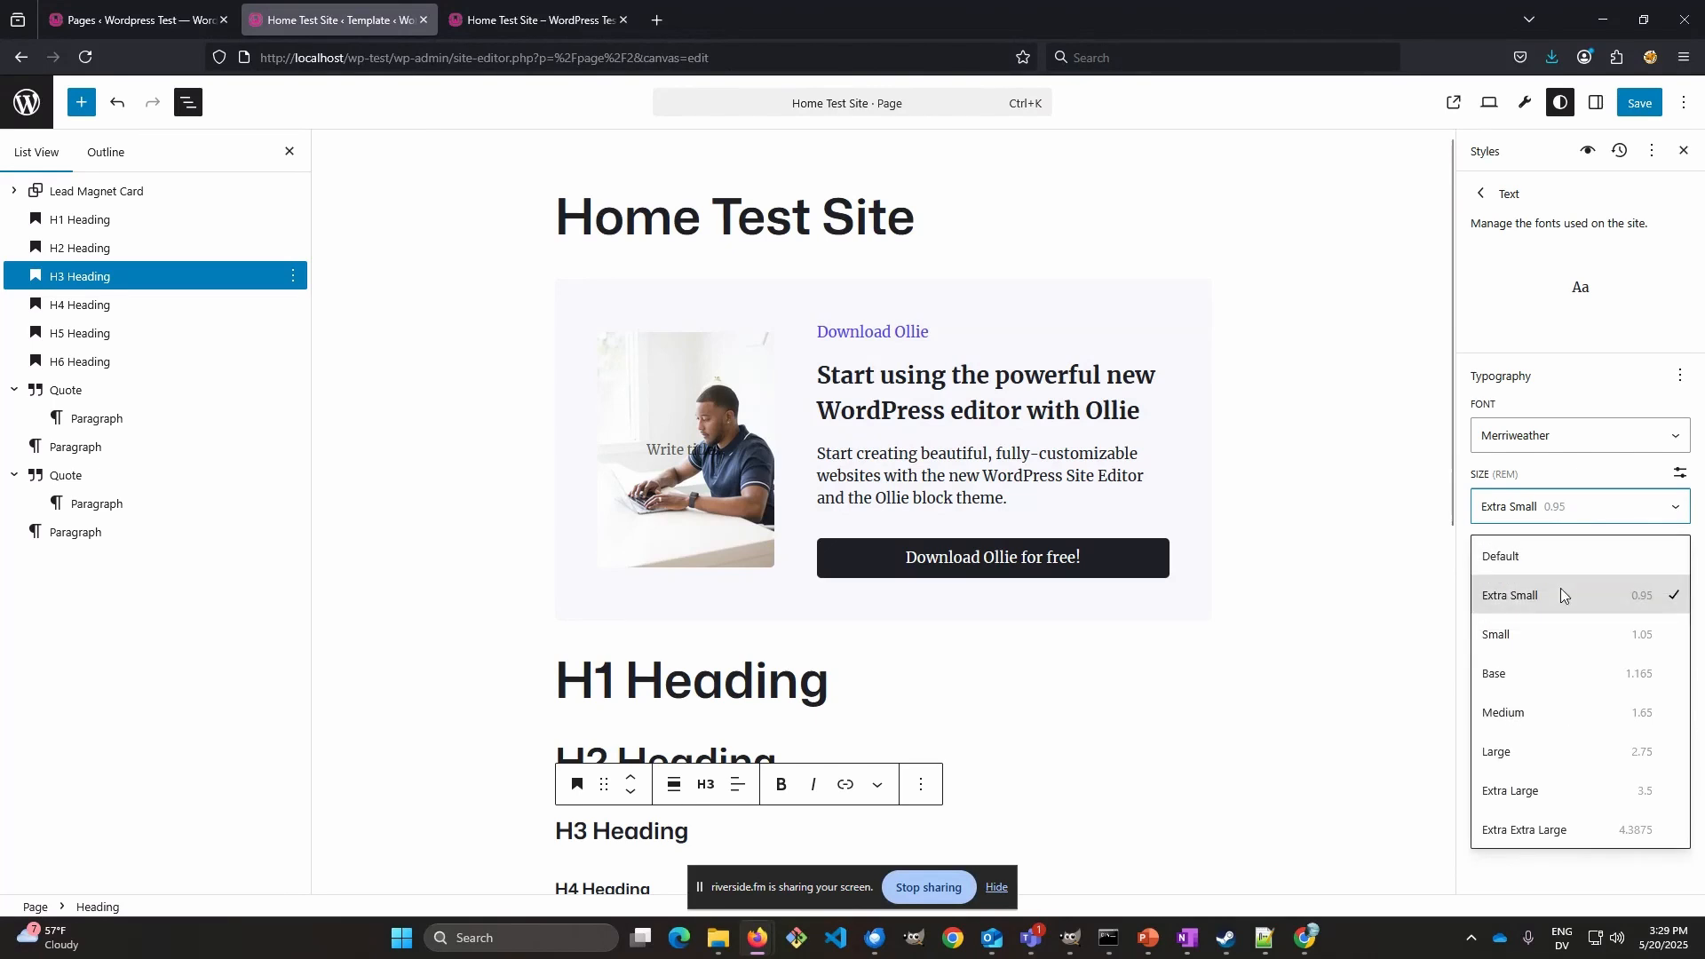
pyautogui.click(1557, 711)
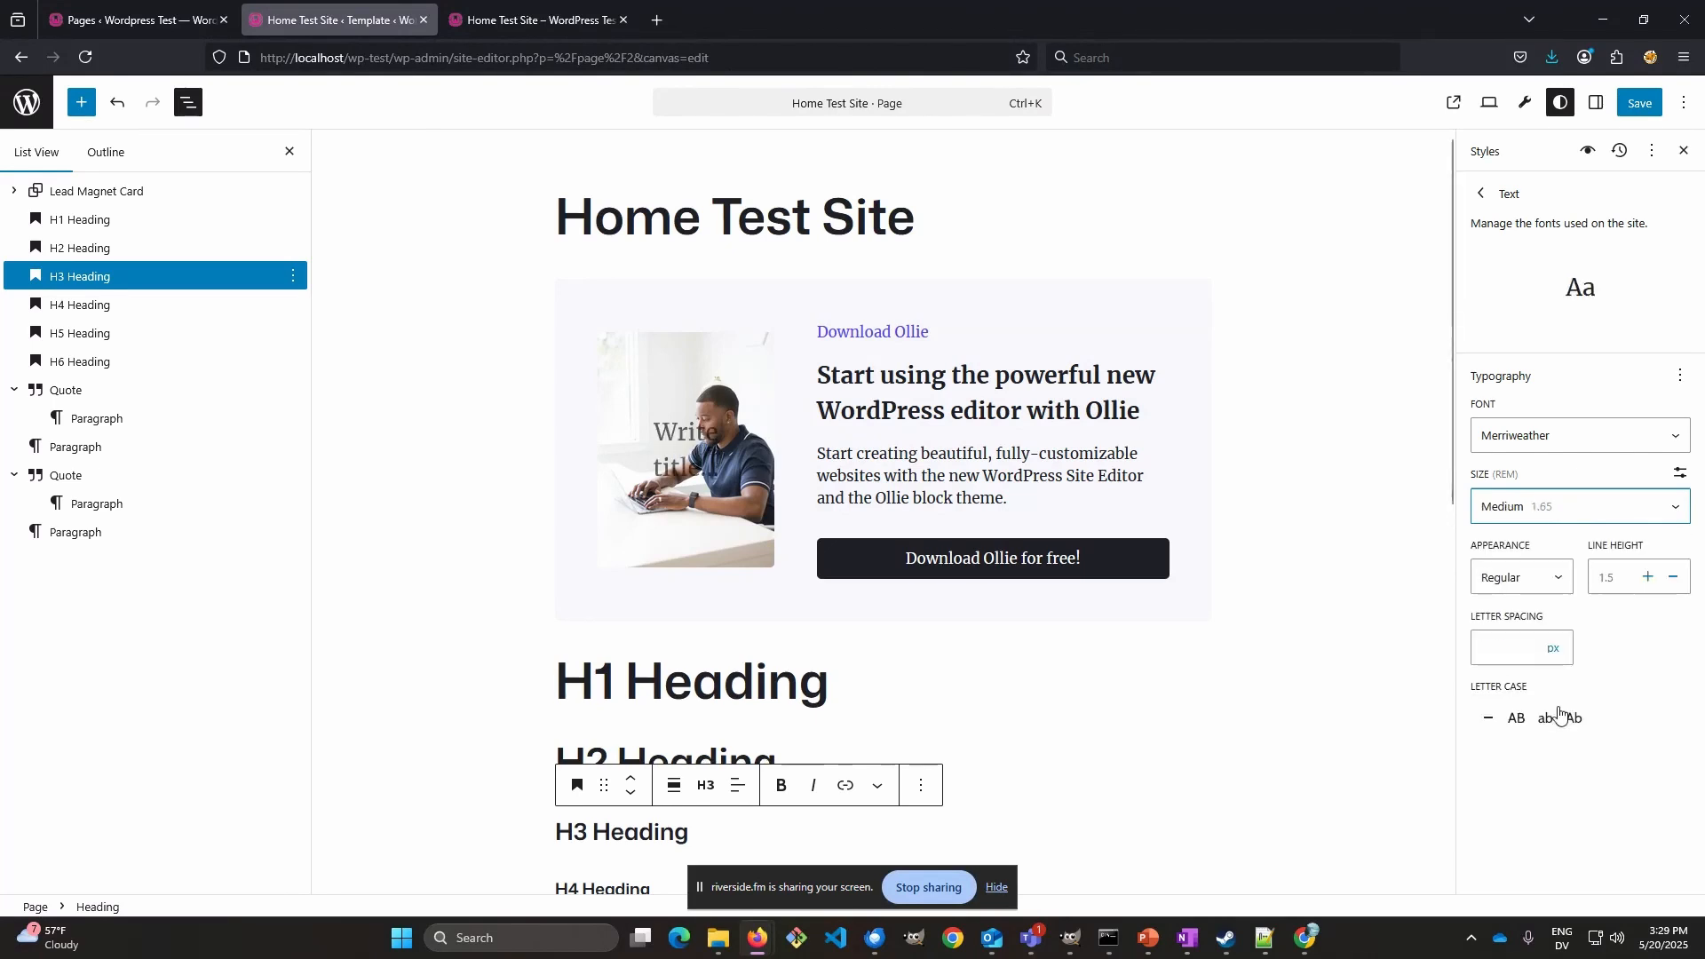
pyautogui.click(1576, 507)
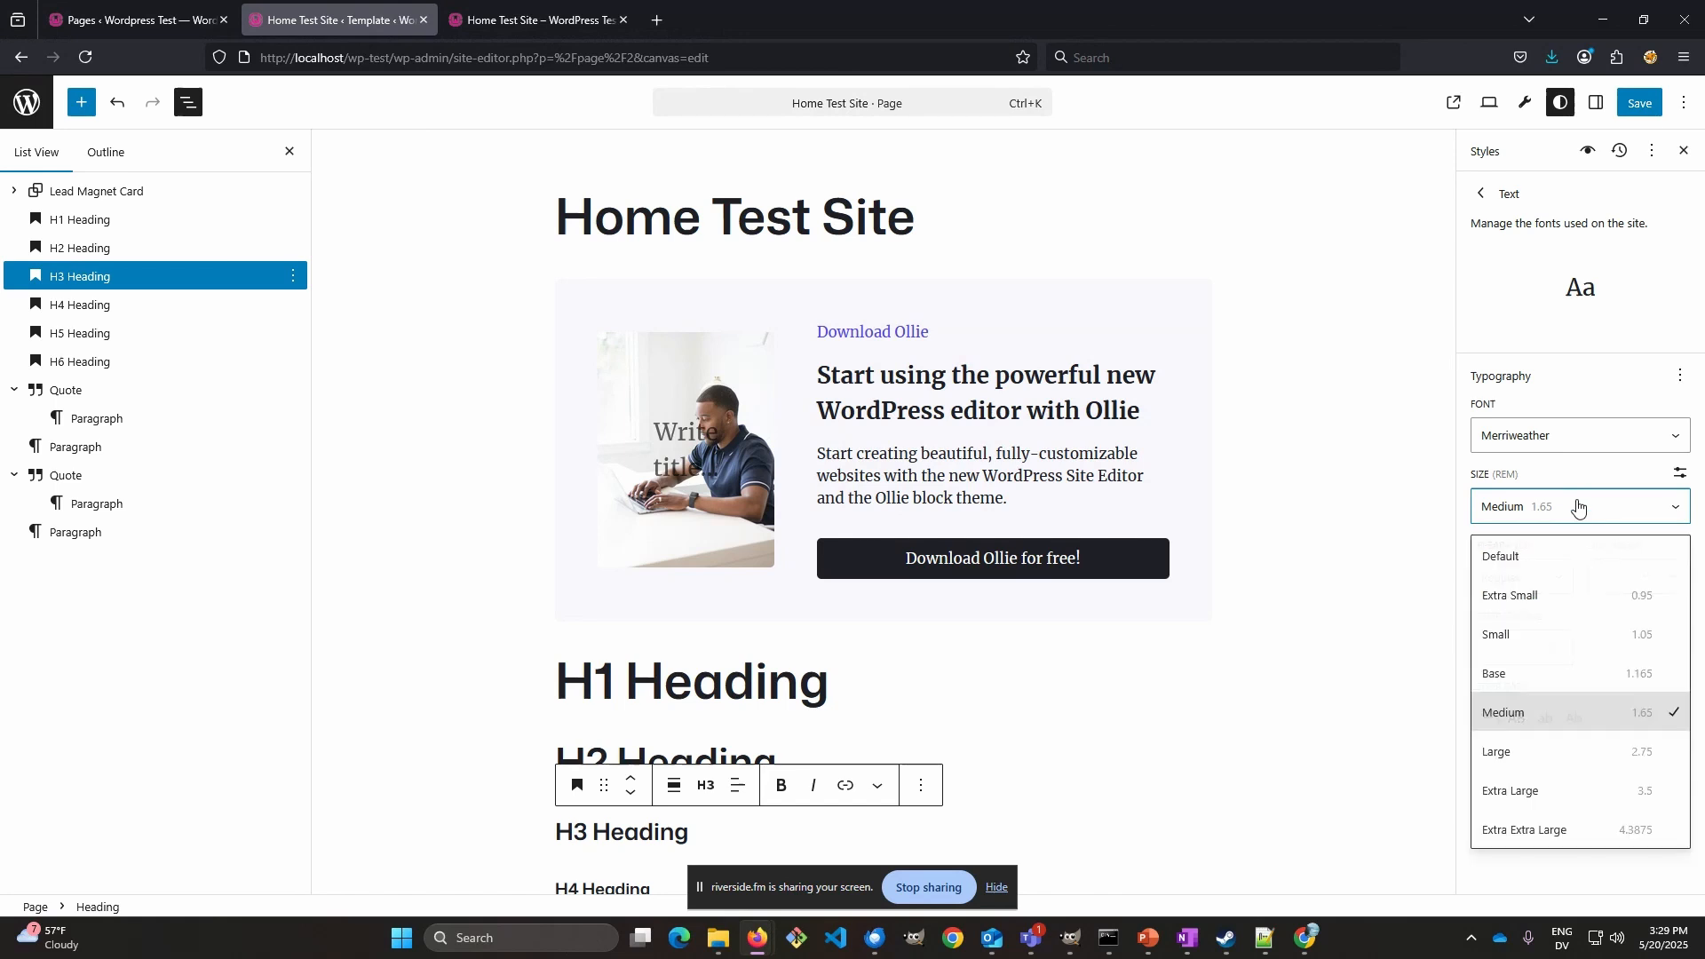
pyautogui.click(1554, 749)
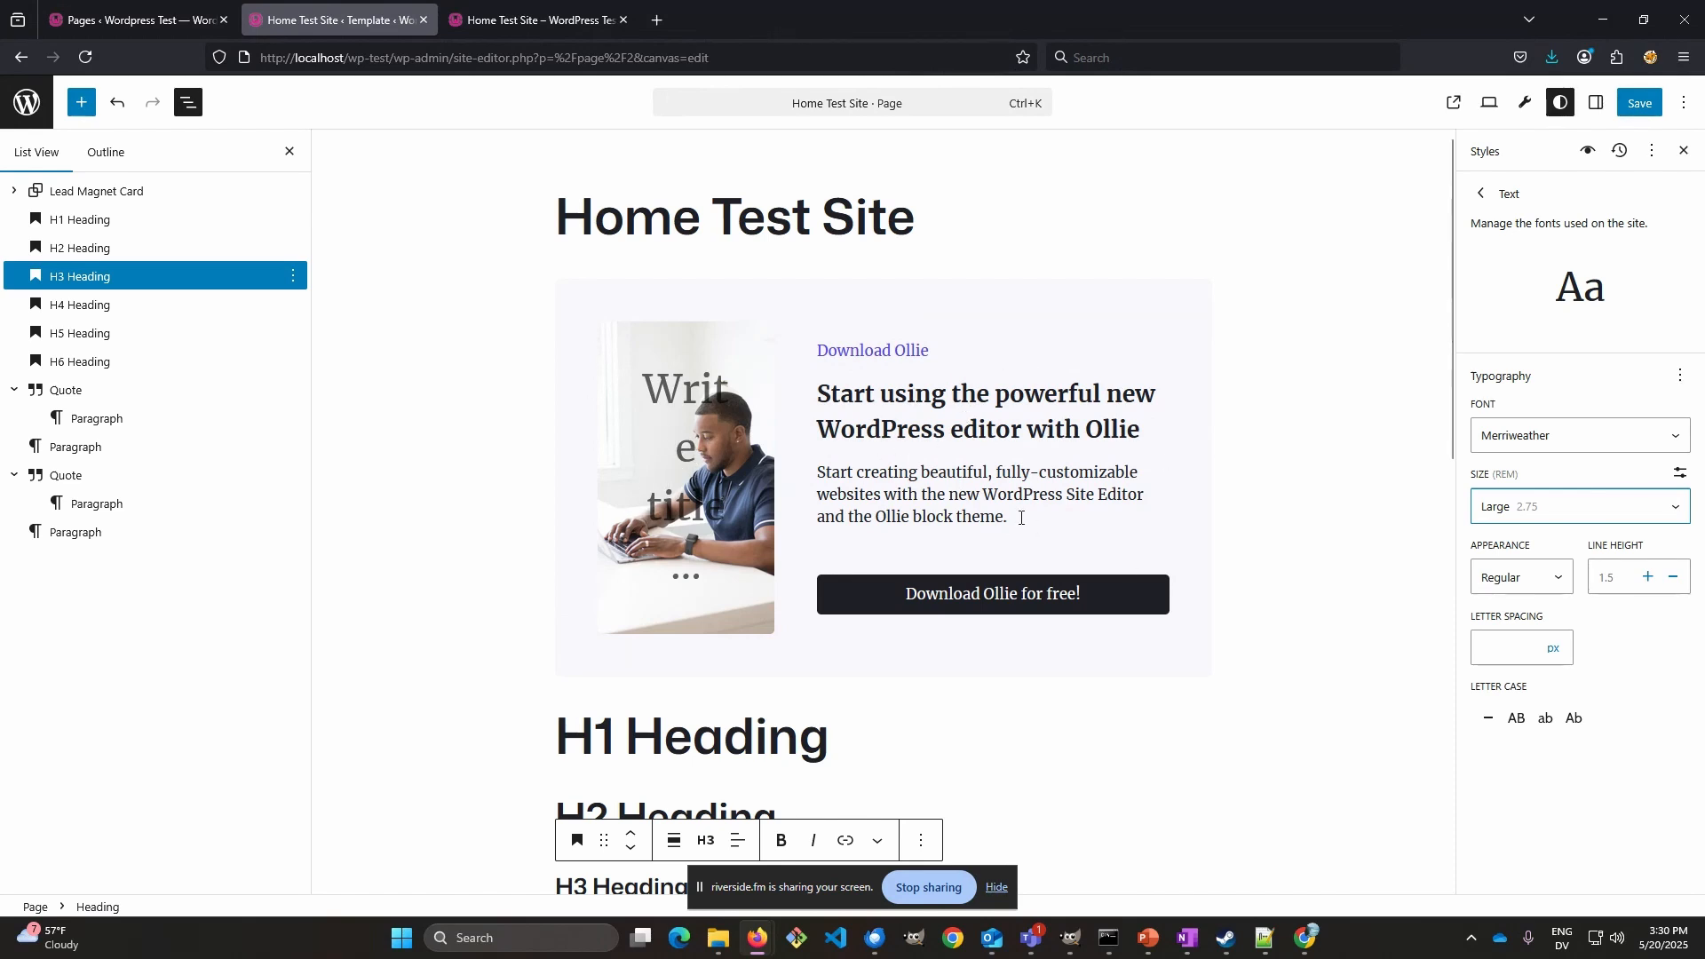
# - Select the "Download Ollie" paragraph inside the Lead Magnet Card's second column and set its font size to Default
pyautogui.click(12, 192)
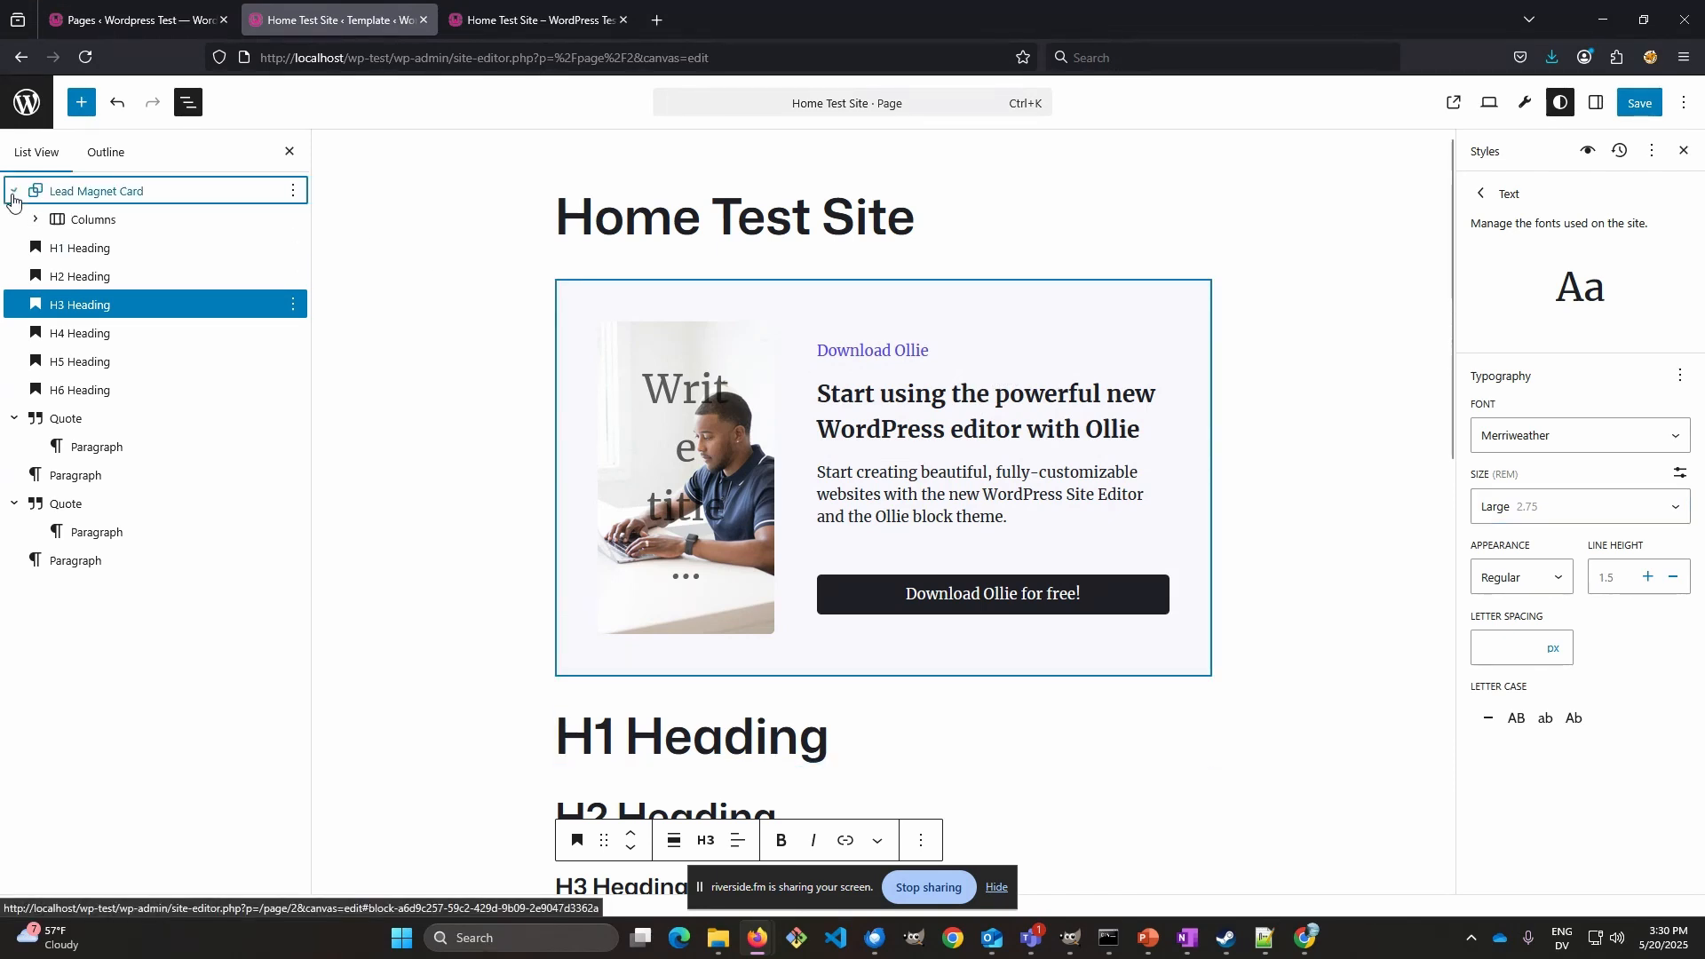
pyautogui.click(34, 220)
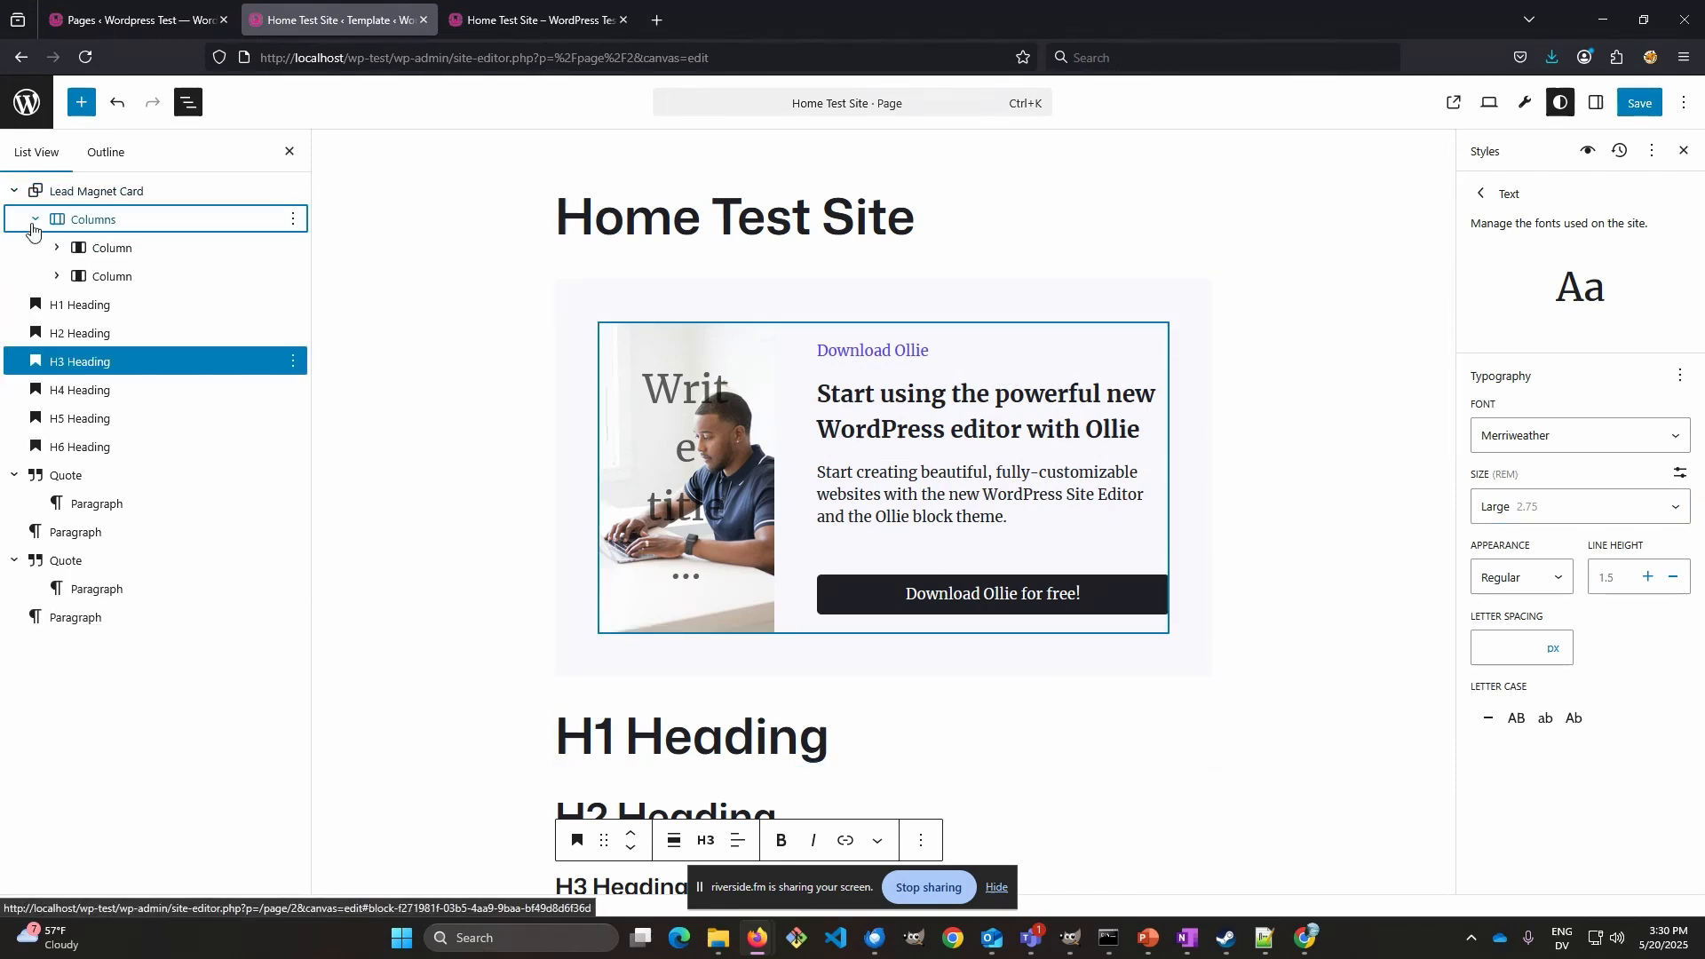
pyautogui.click(70, 277)
pyautogui.click(56, 276)
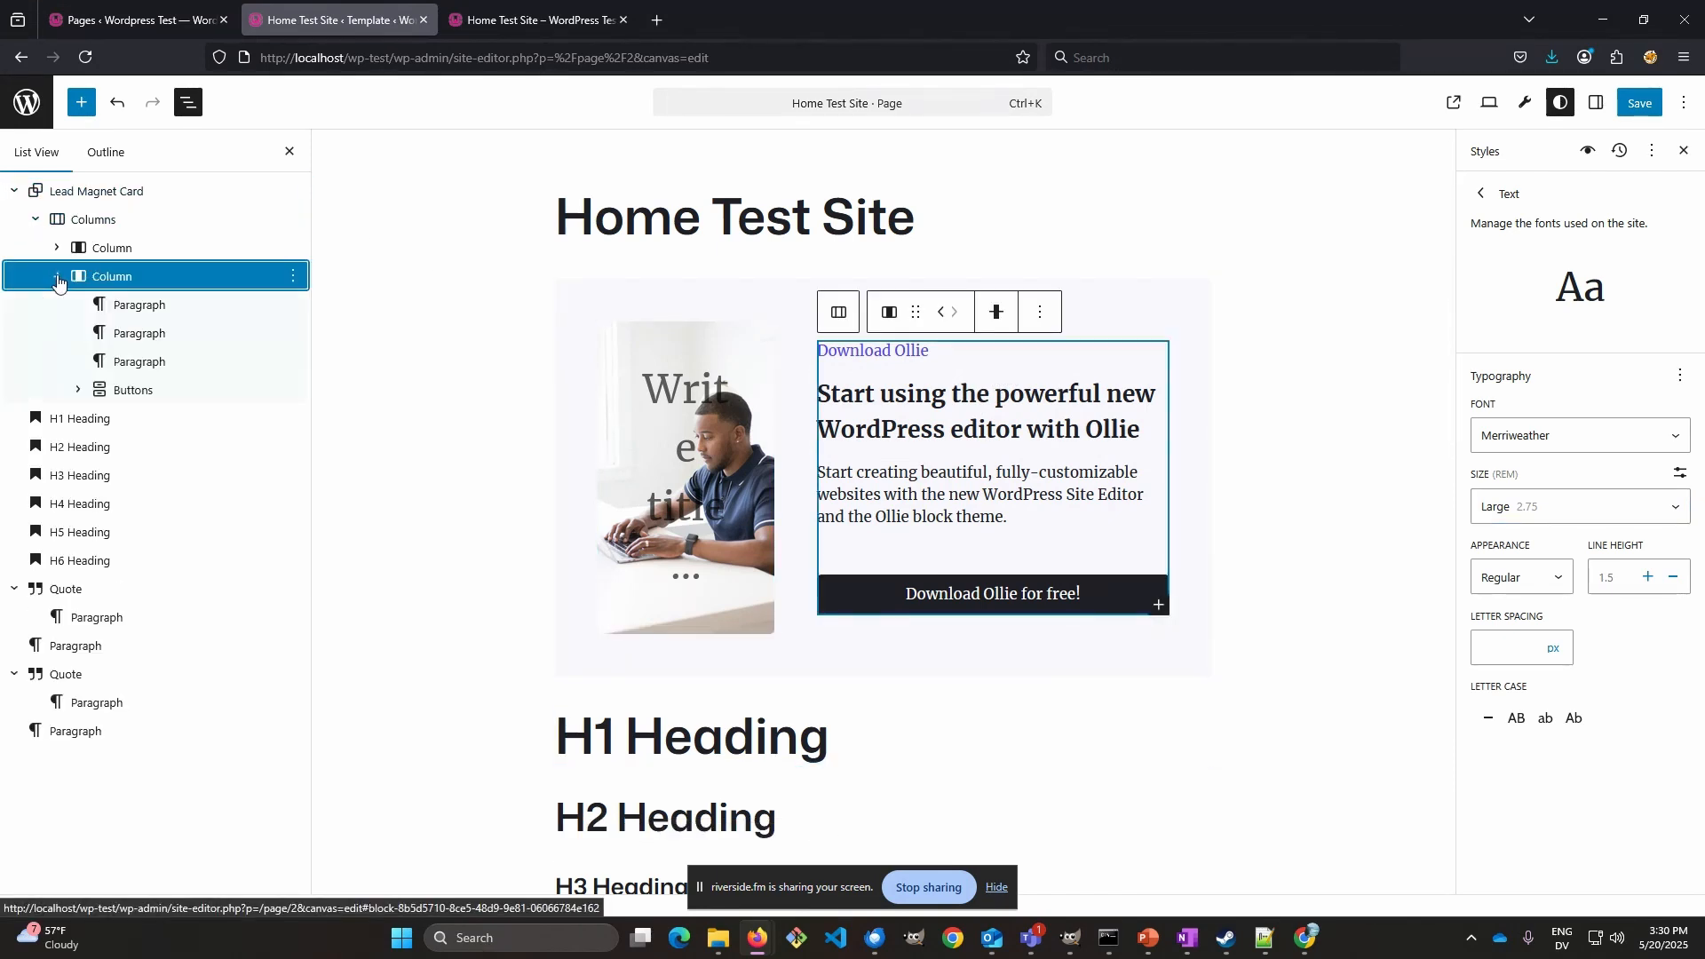
pyautogui.click(146, 304)
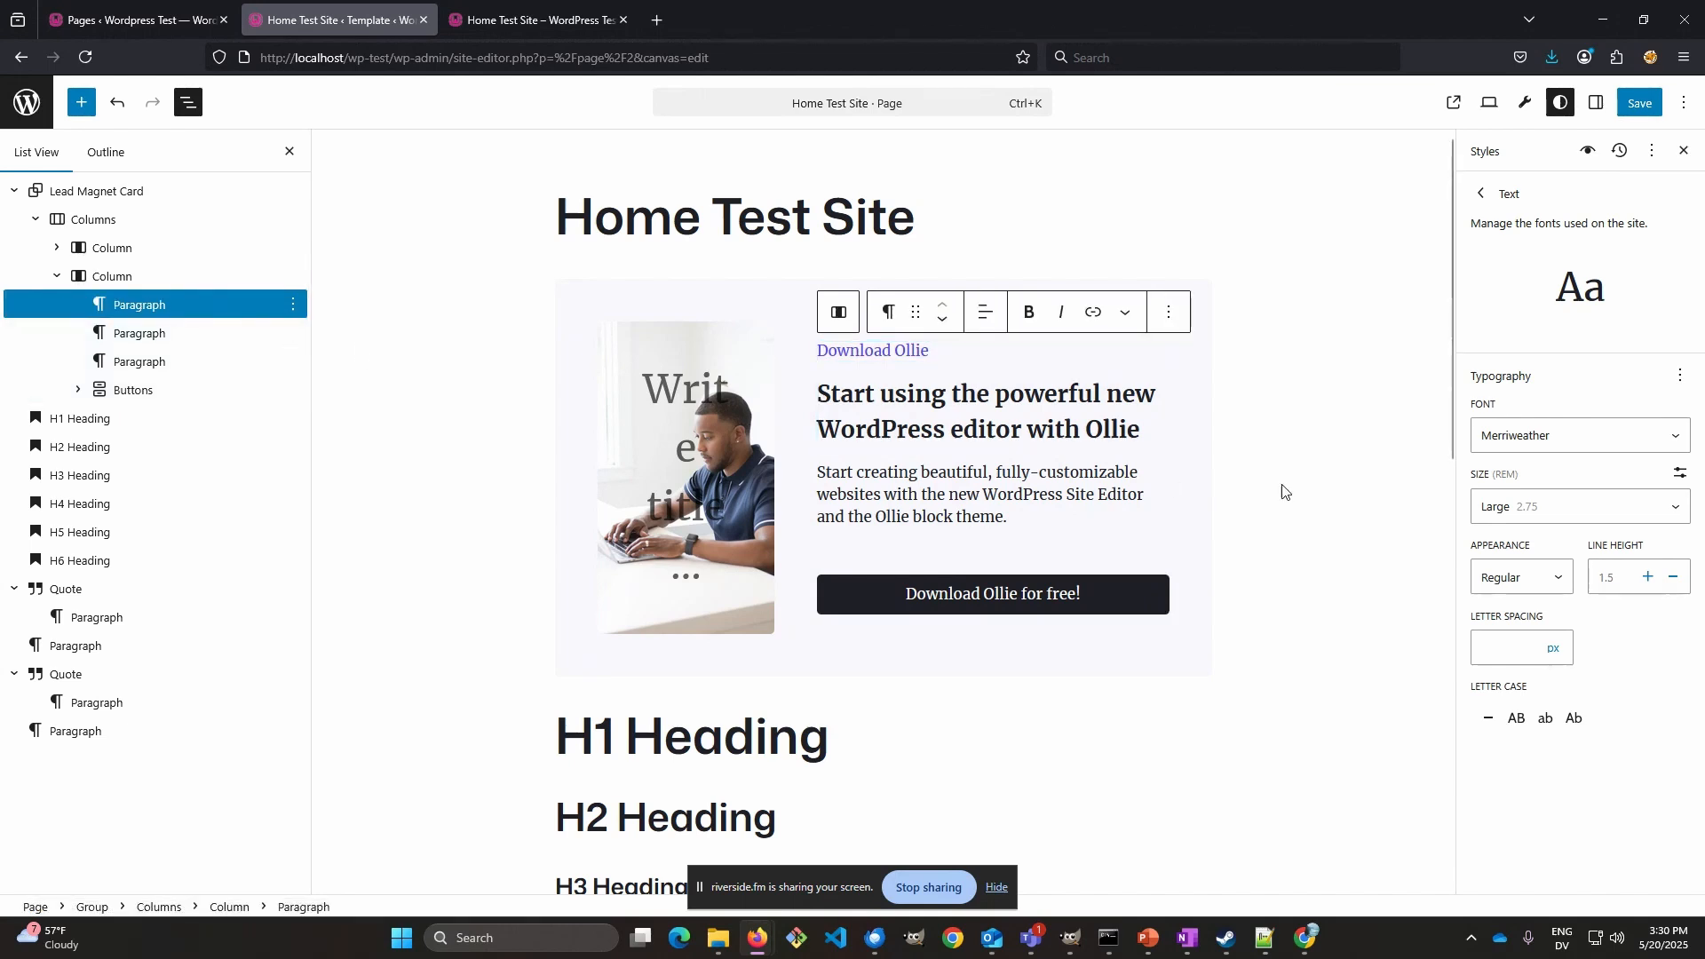
pyautogui.click(1595, 104)
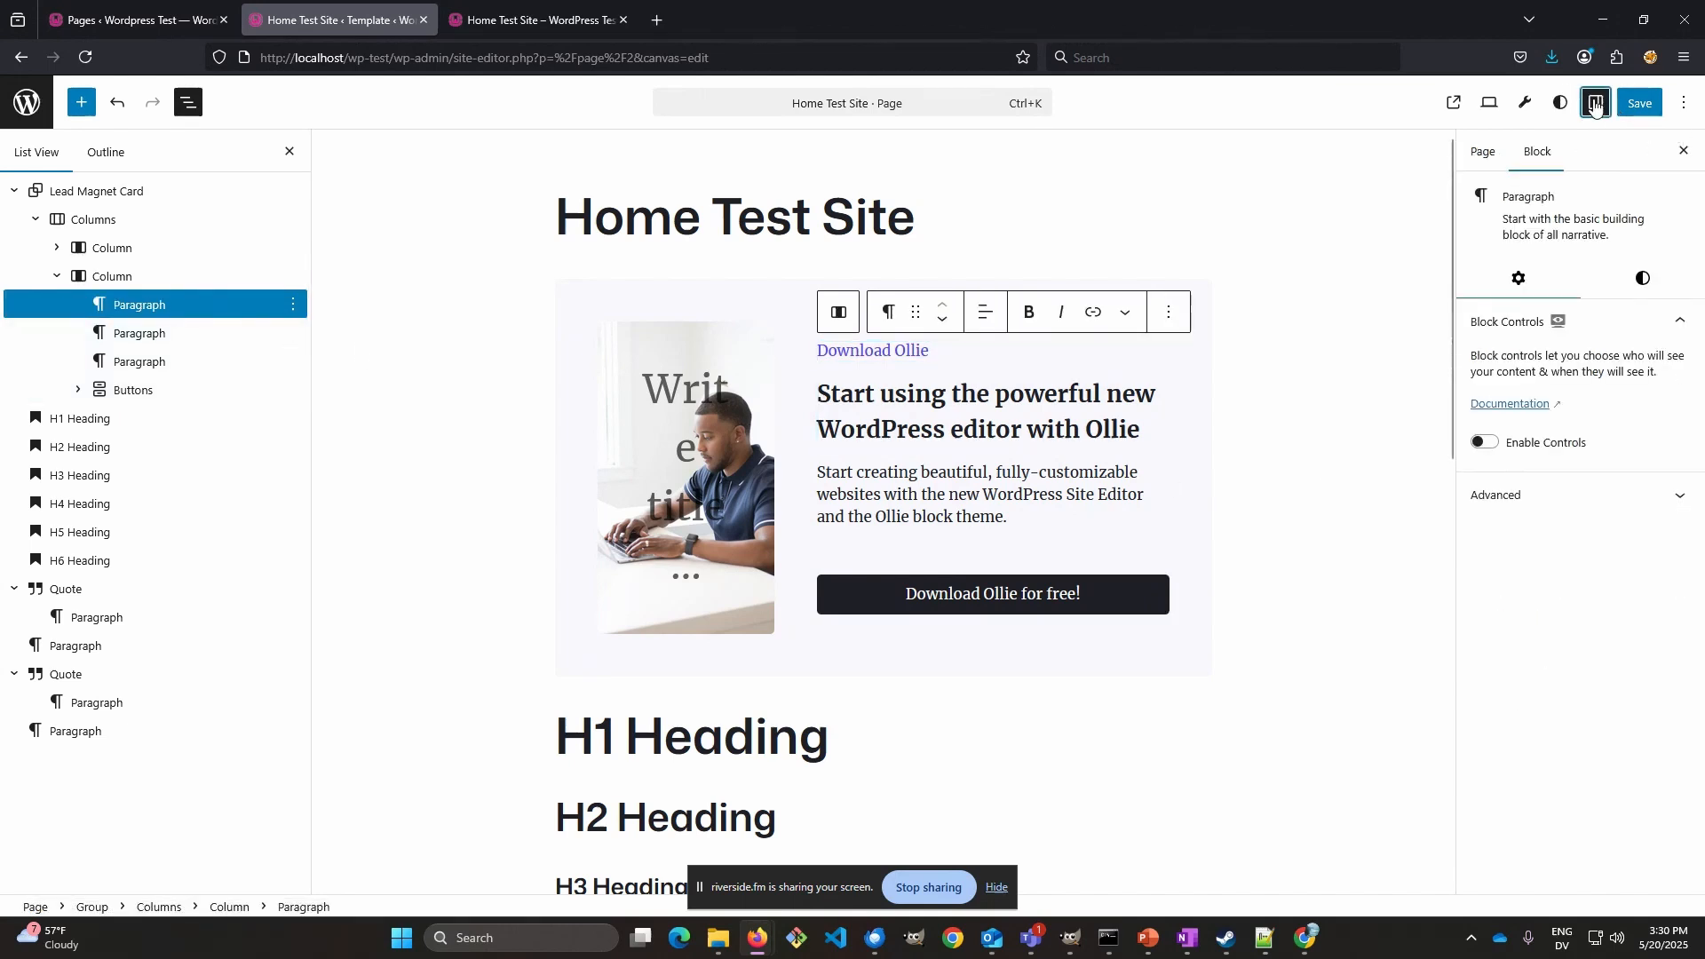
pyautogui.click(1643, 280)
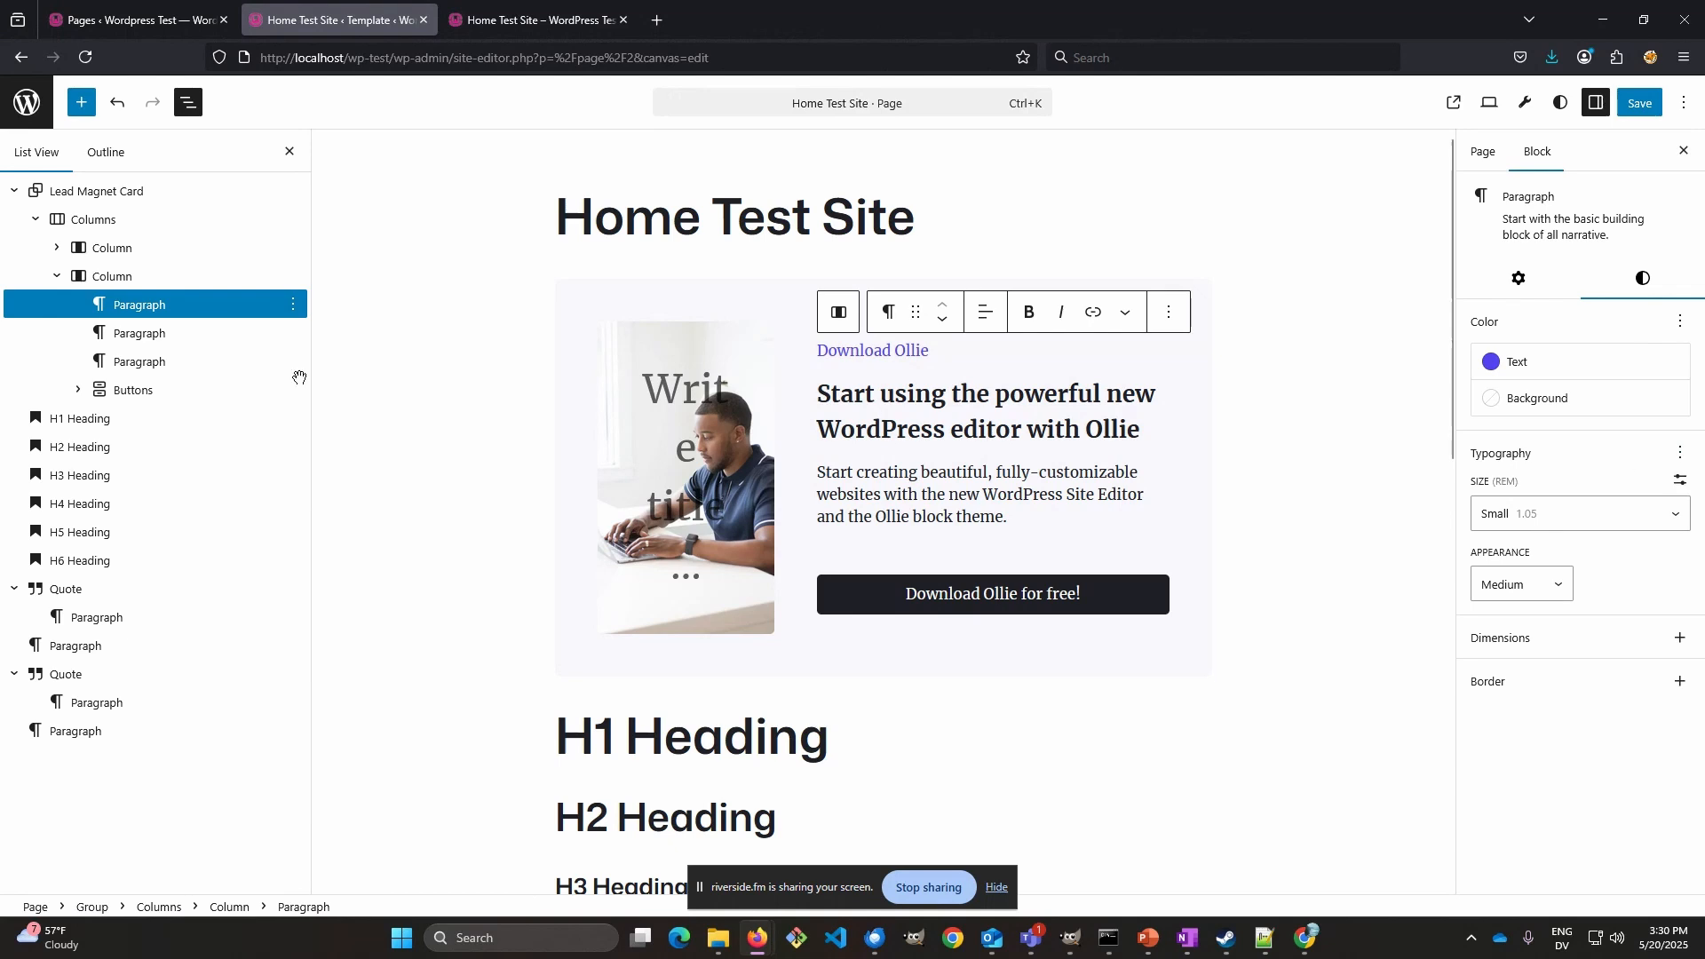
pyautogui.click(1578, 515)
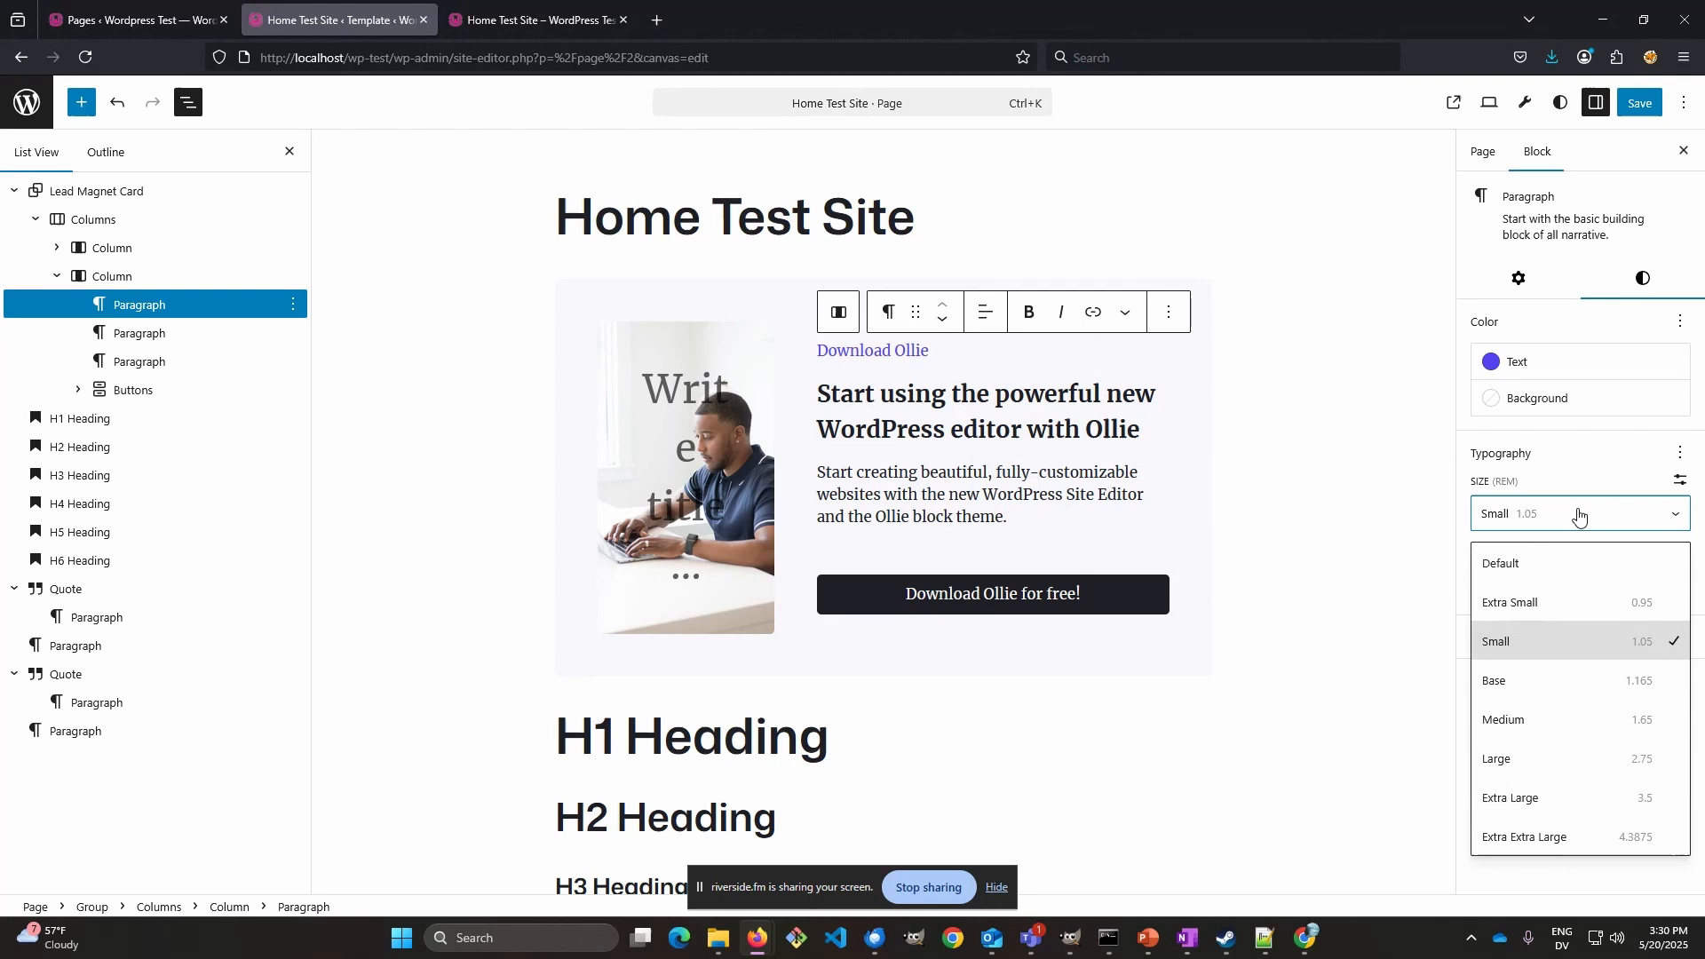
pyautogui.click(1564, 561)
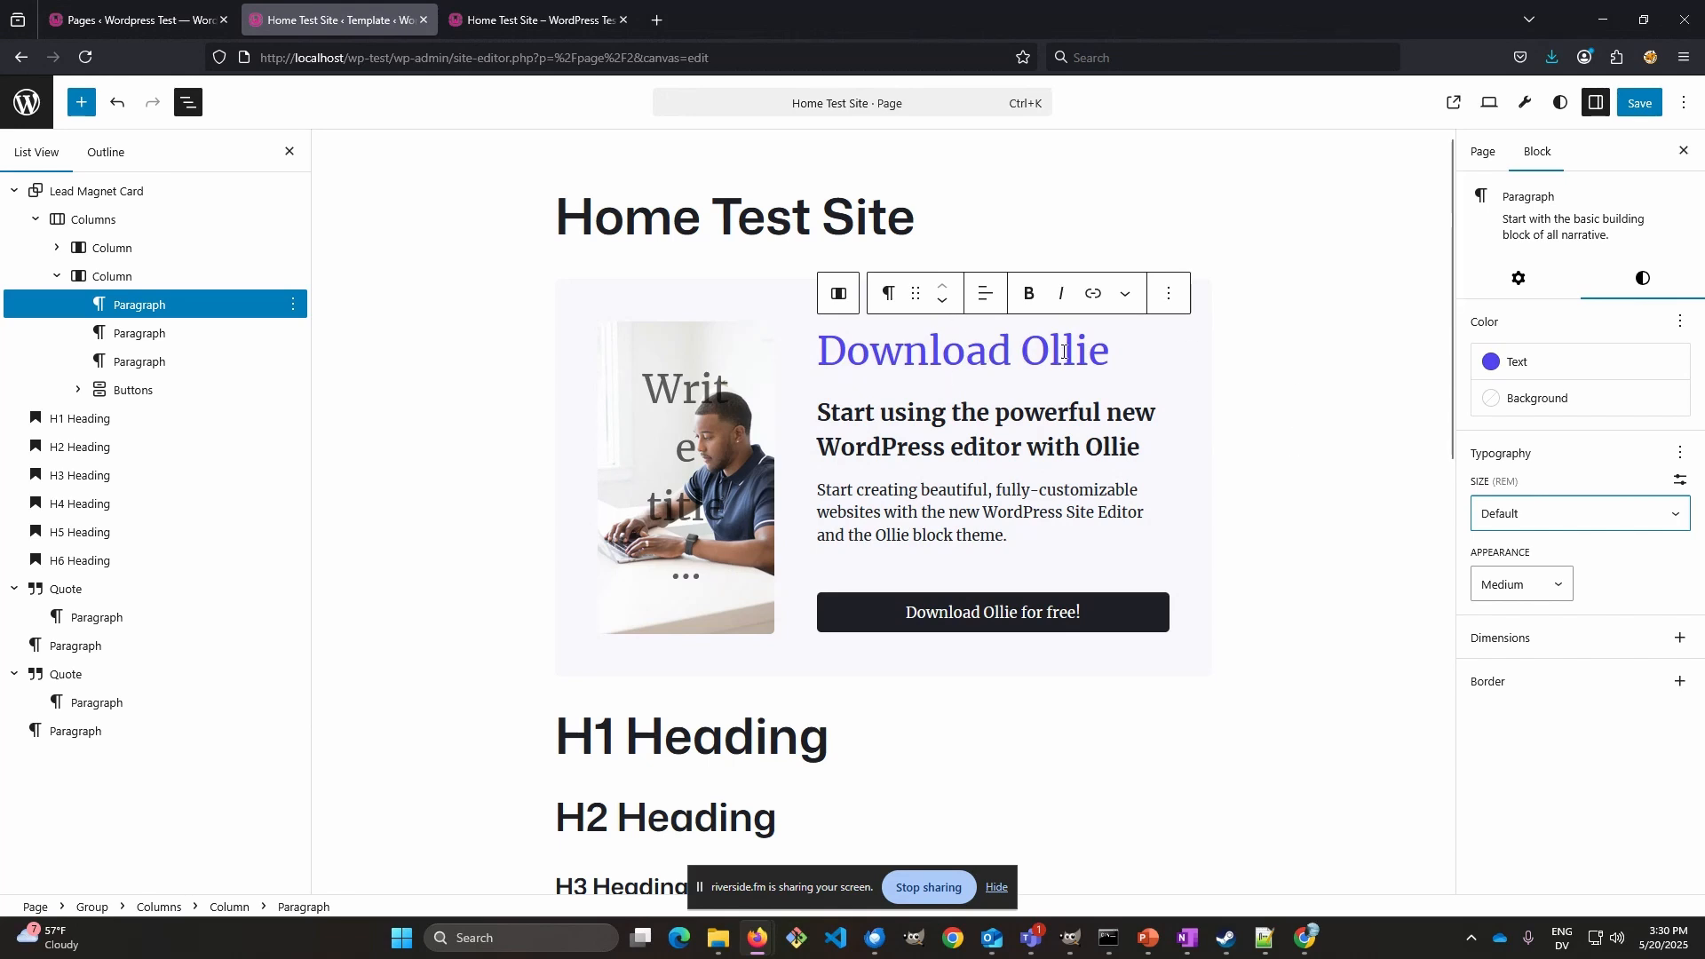
# - Try the Medium font size on the "Download Ollie" paragraph, then return it to Default
pyautogui.click(1533, 515)
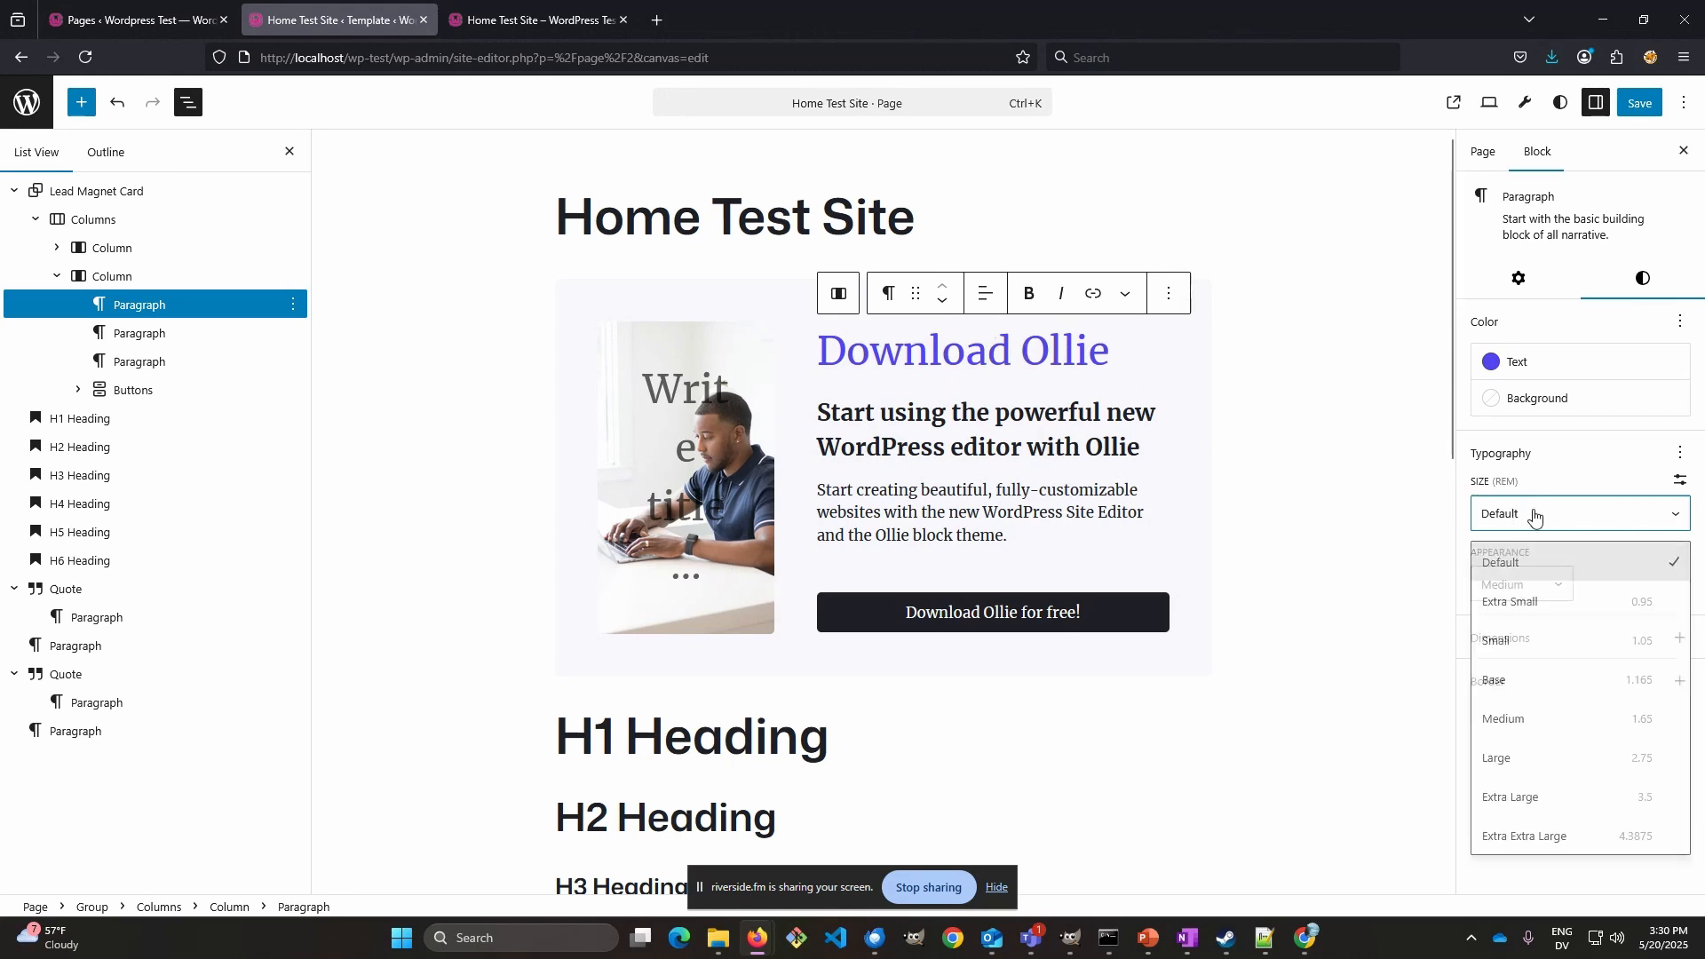
pyautogui.click(1534, 716)
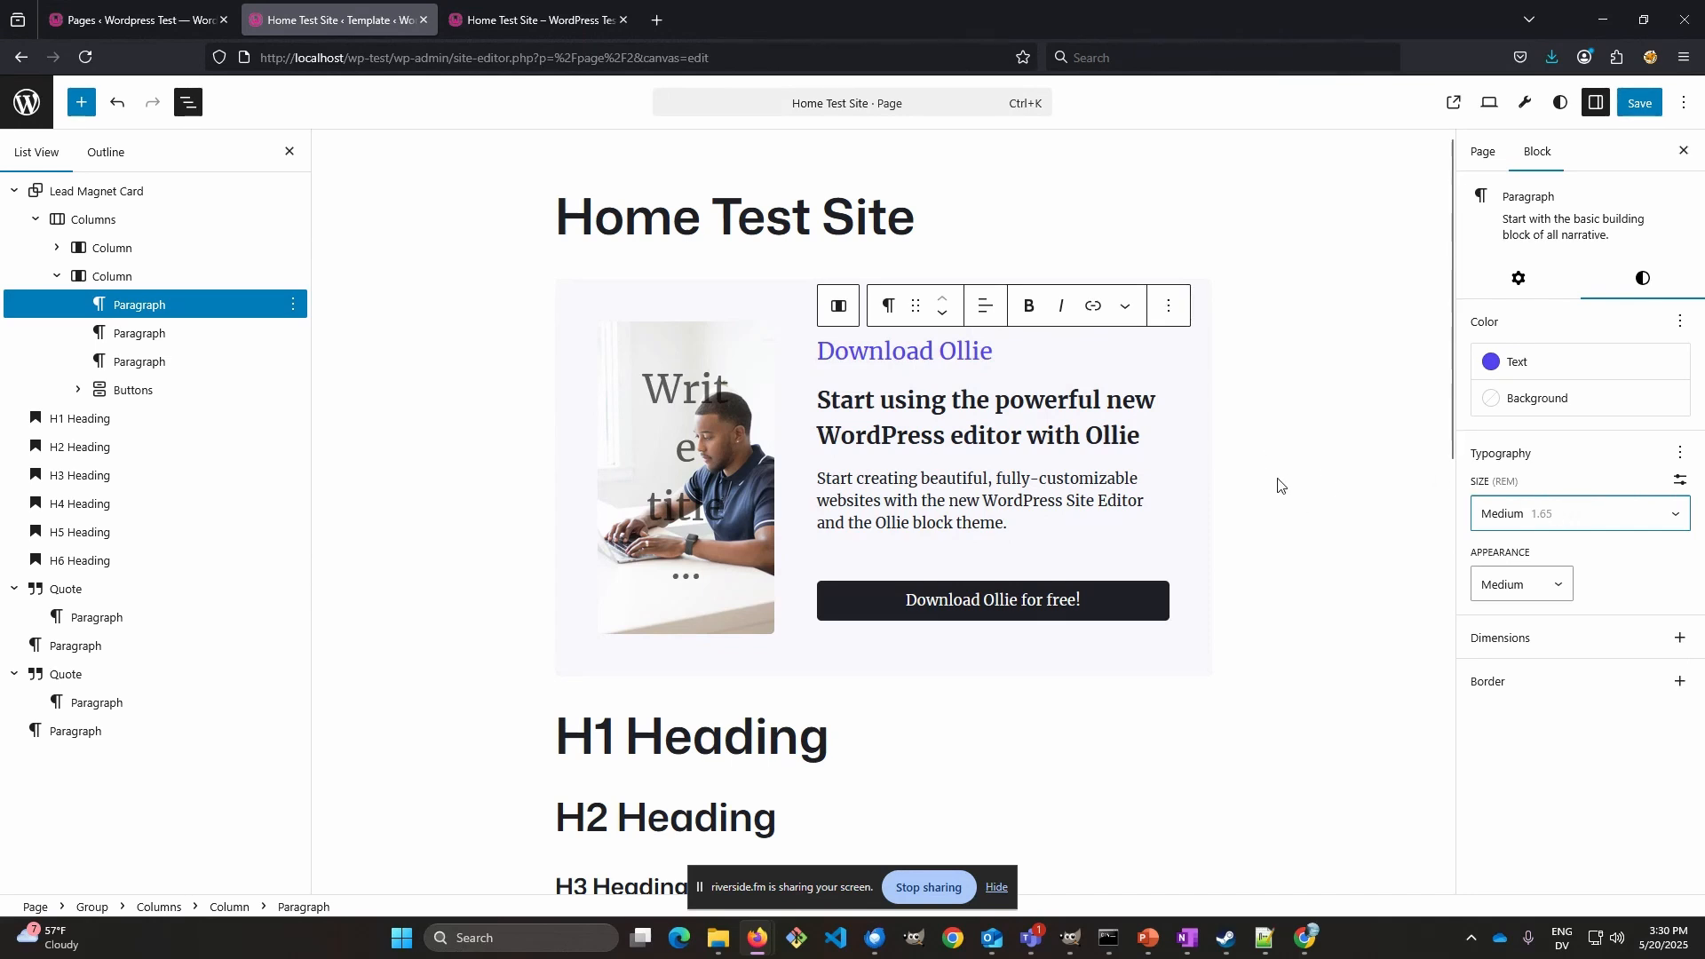
pyautogui.click(1595, 518)
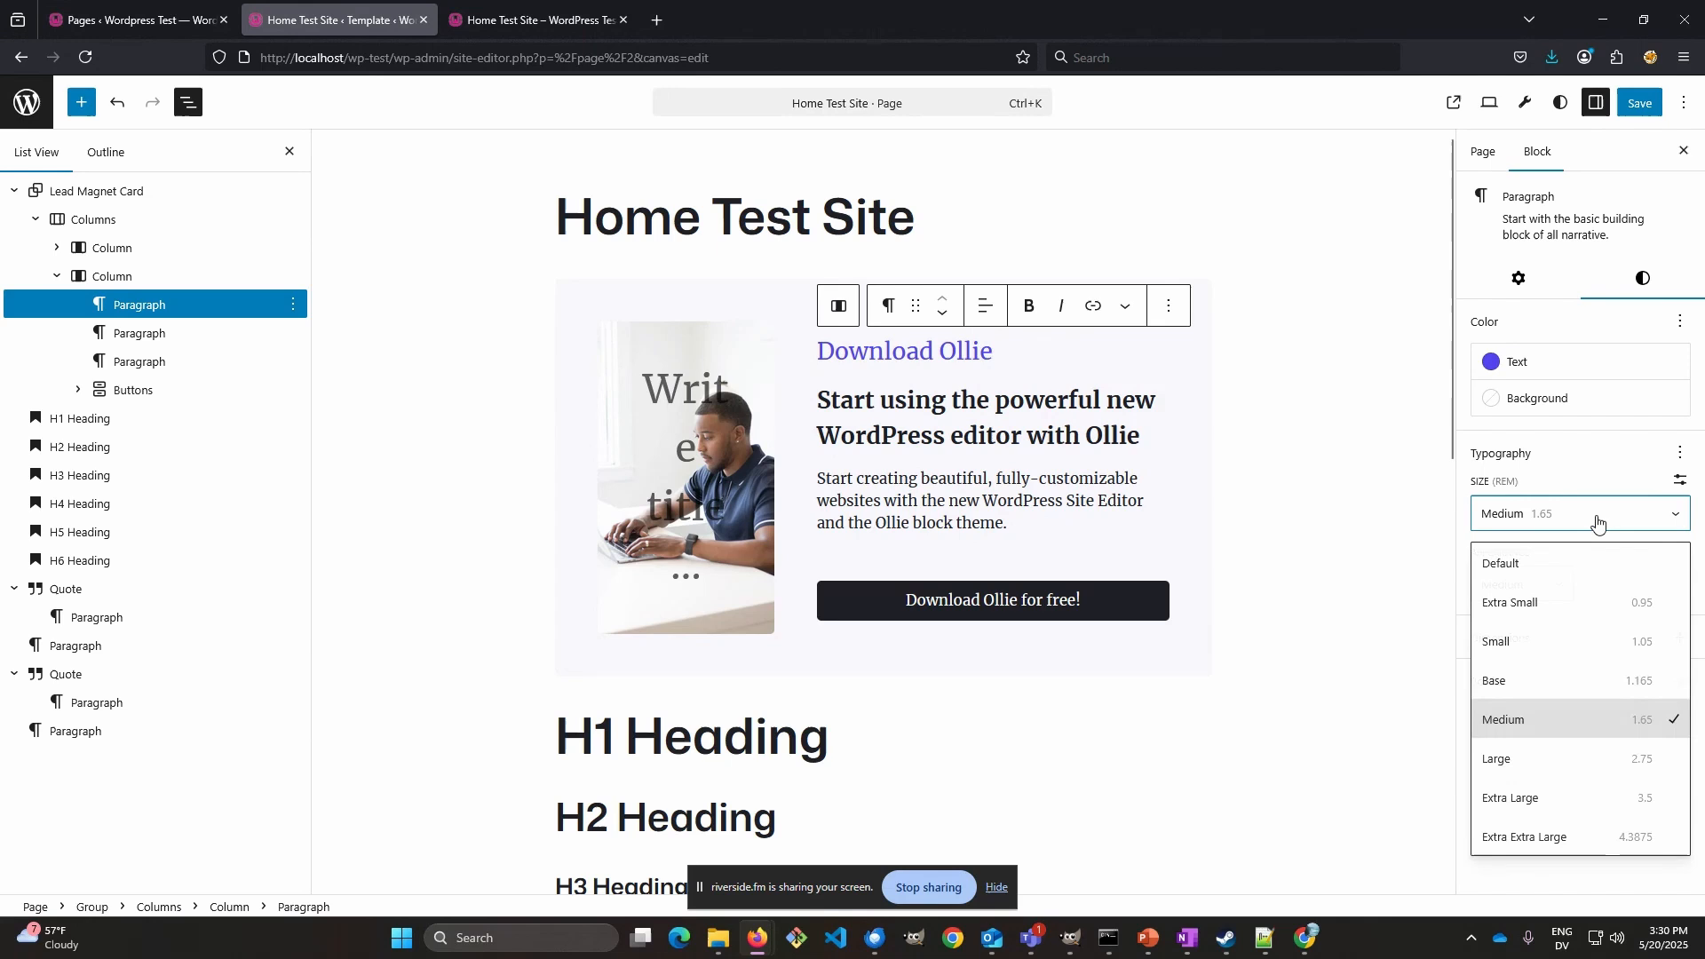
pyautogui.click(1543, 561)
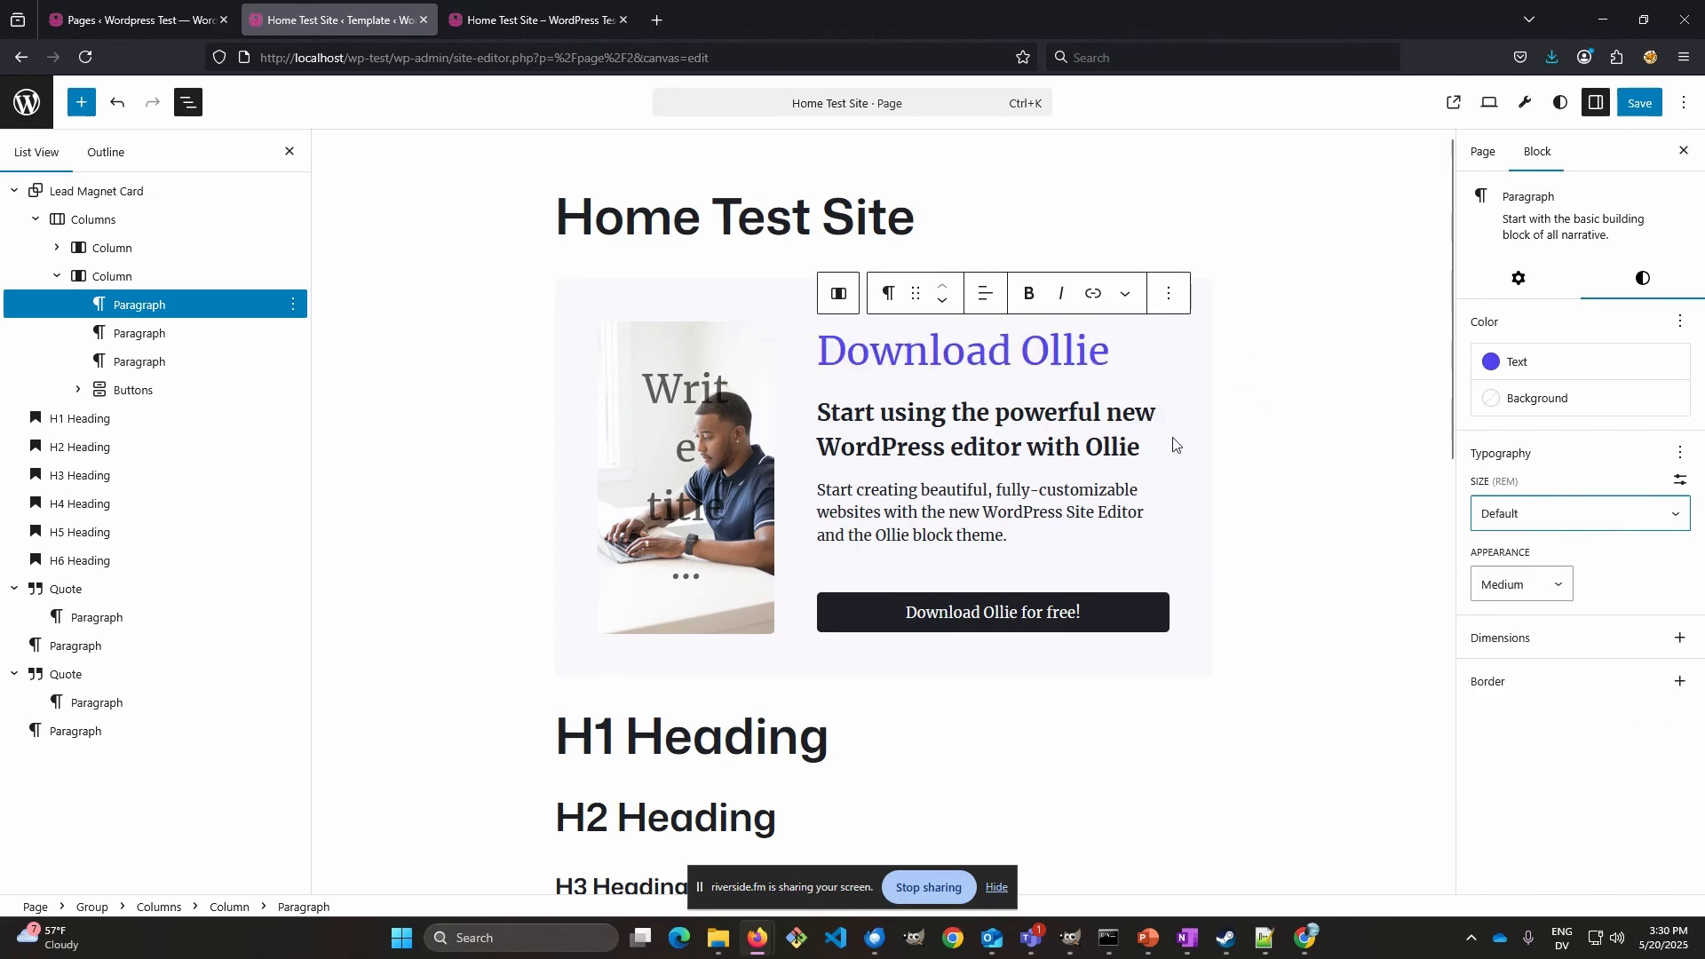
# - Set the font size of the card's "Start using the powerful new WordPress editor with Ollie" paragraph to Small
pyautogui.click(167, 336)
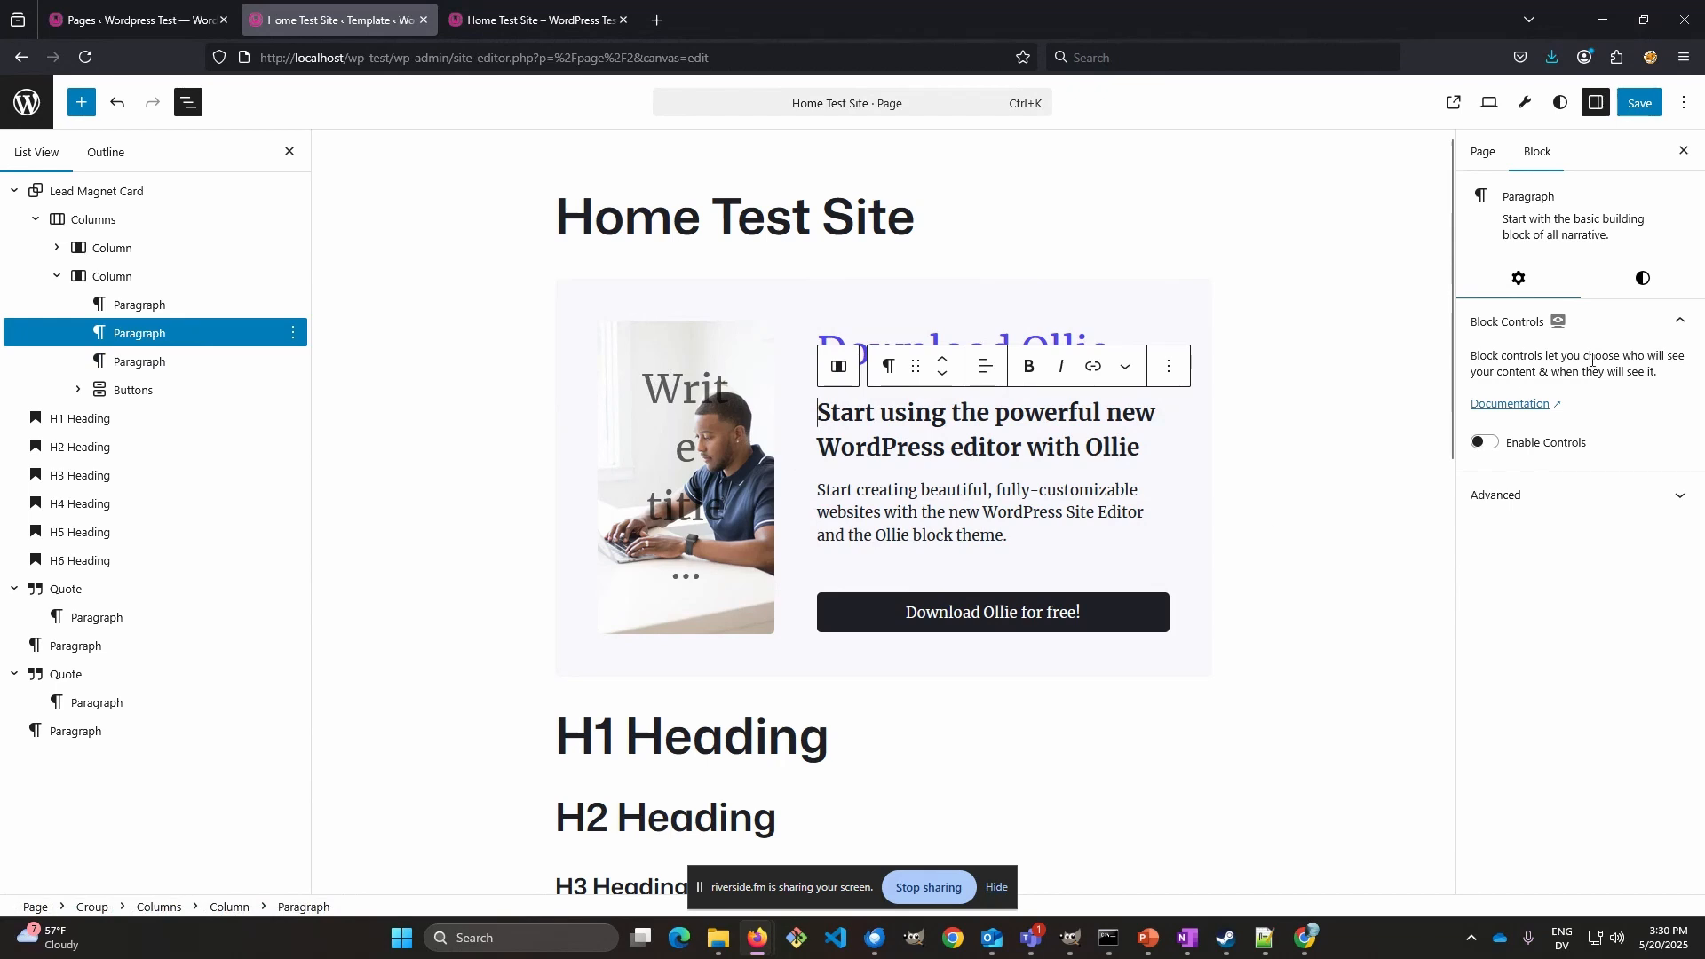
pyautogui.click(1642, 278)
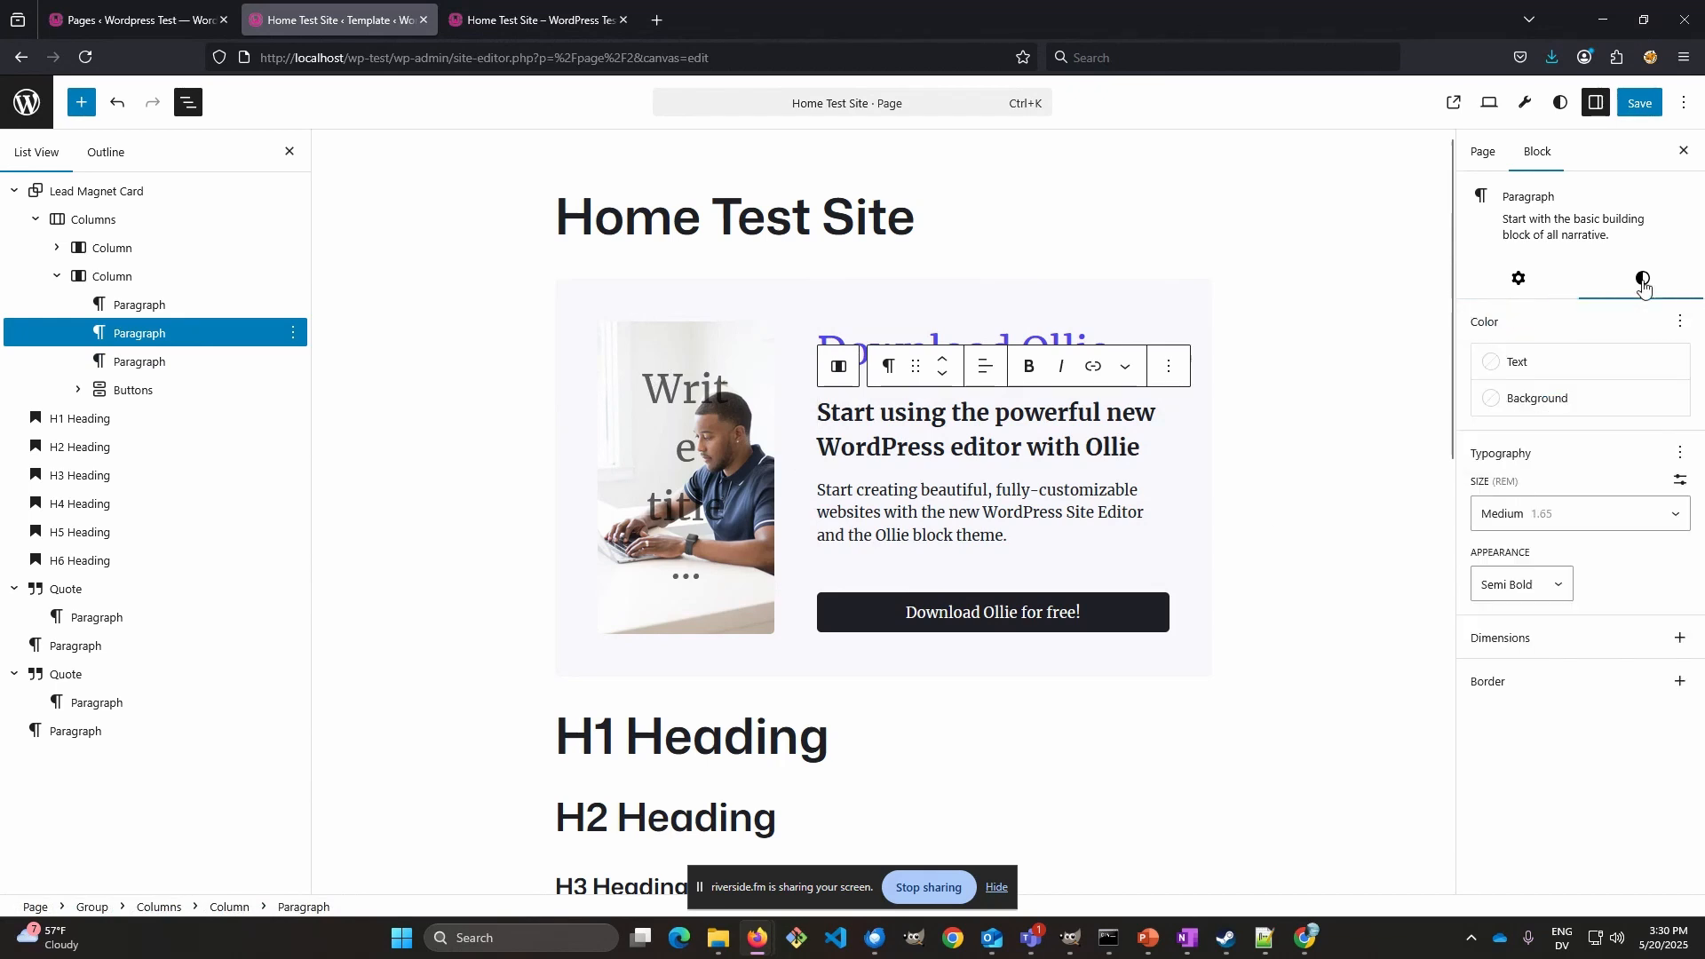
pyautogui.click(1594, 524)
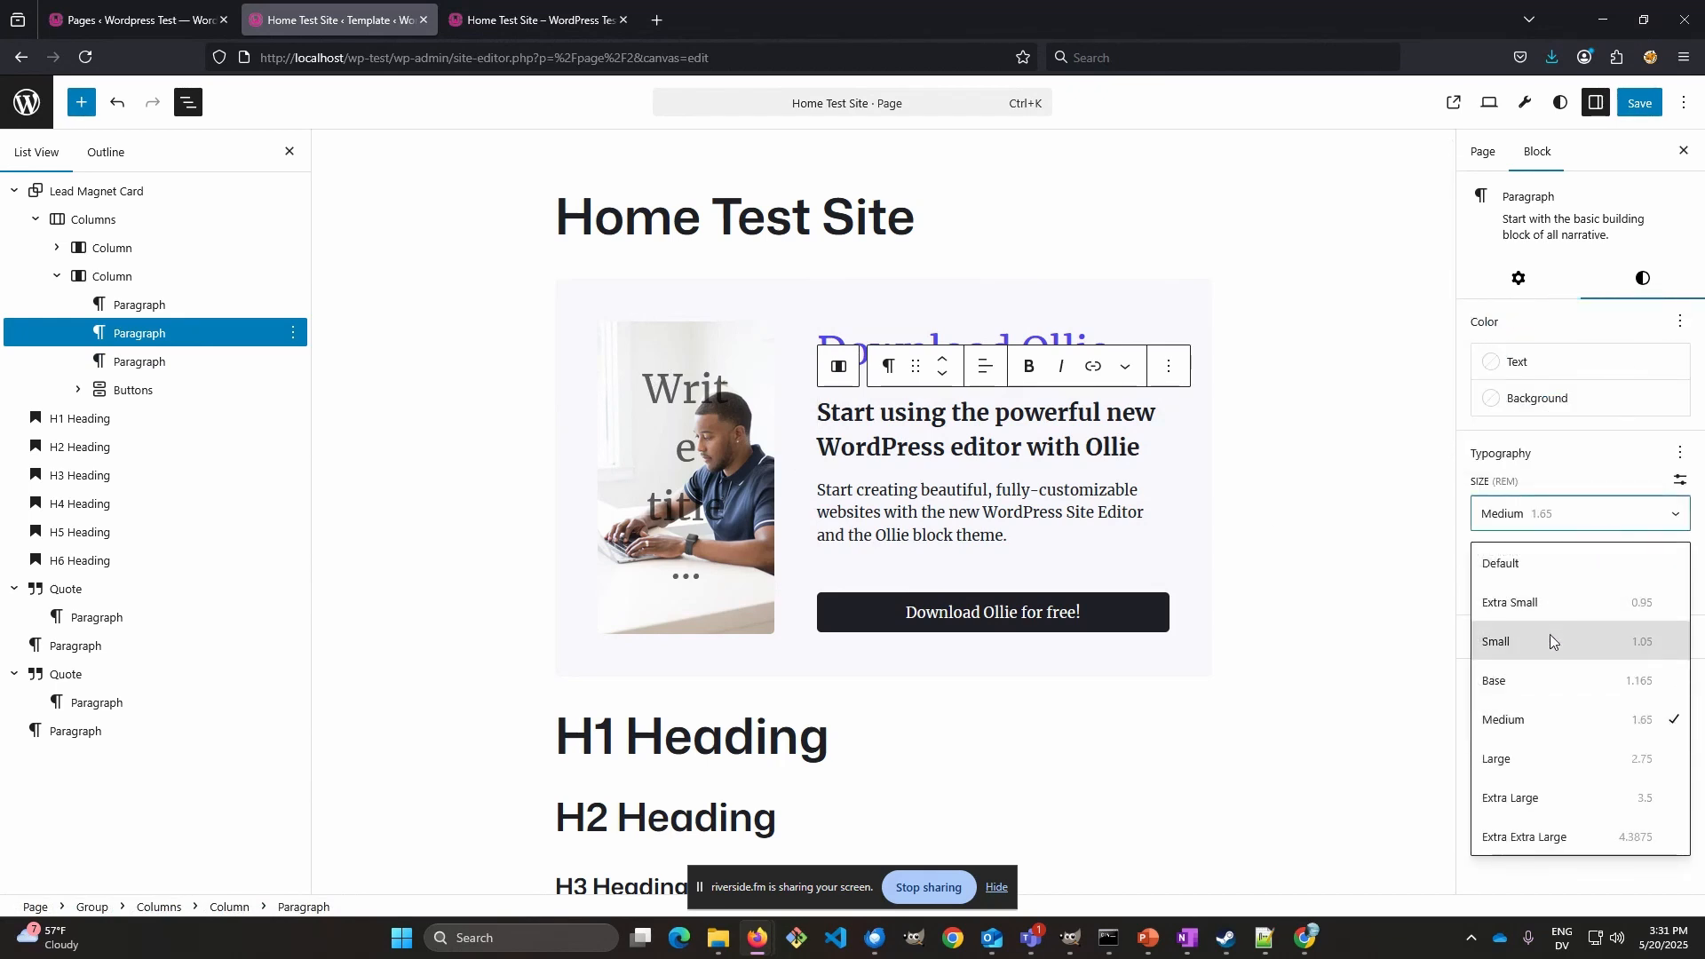
pyautogui.click(1548, 634)
# - Examine the style settings of the card's third paragraph, then the page and block settings with the second paragraph selected
pyautogui.click(175, 357)
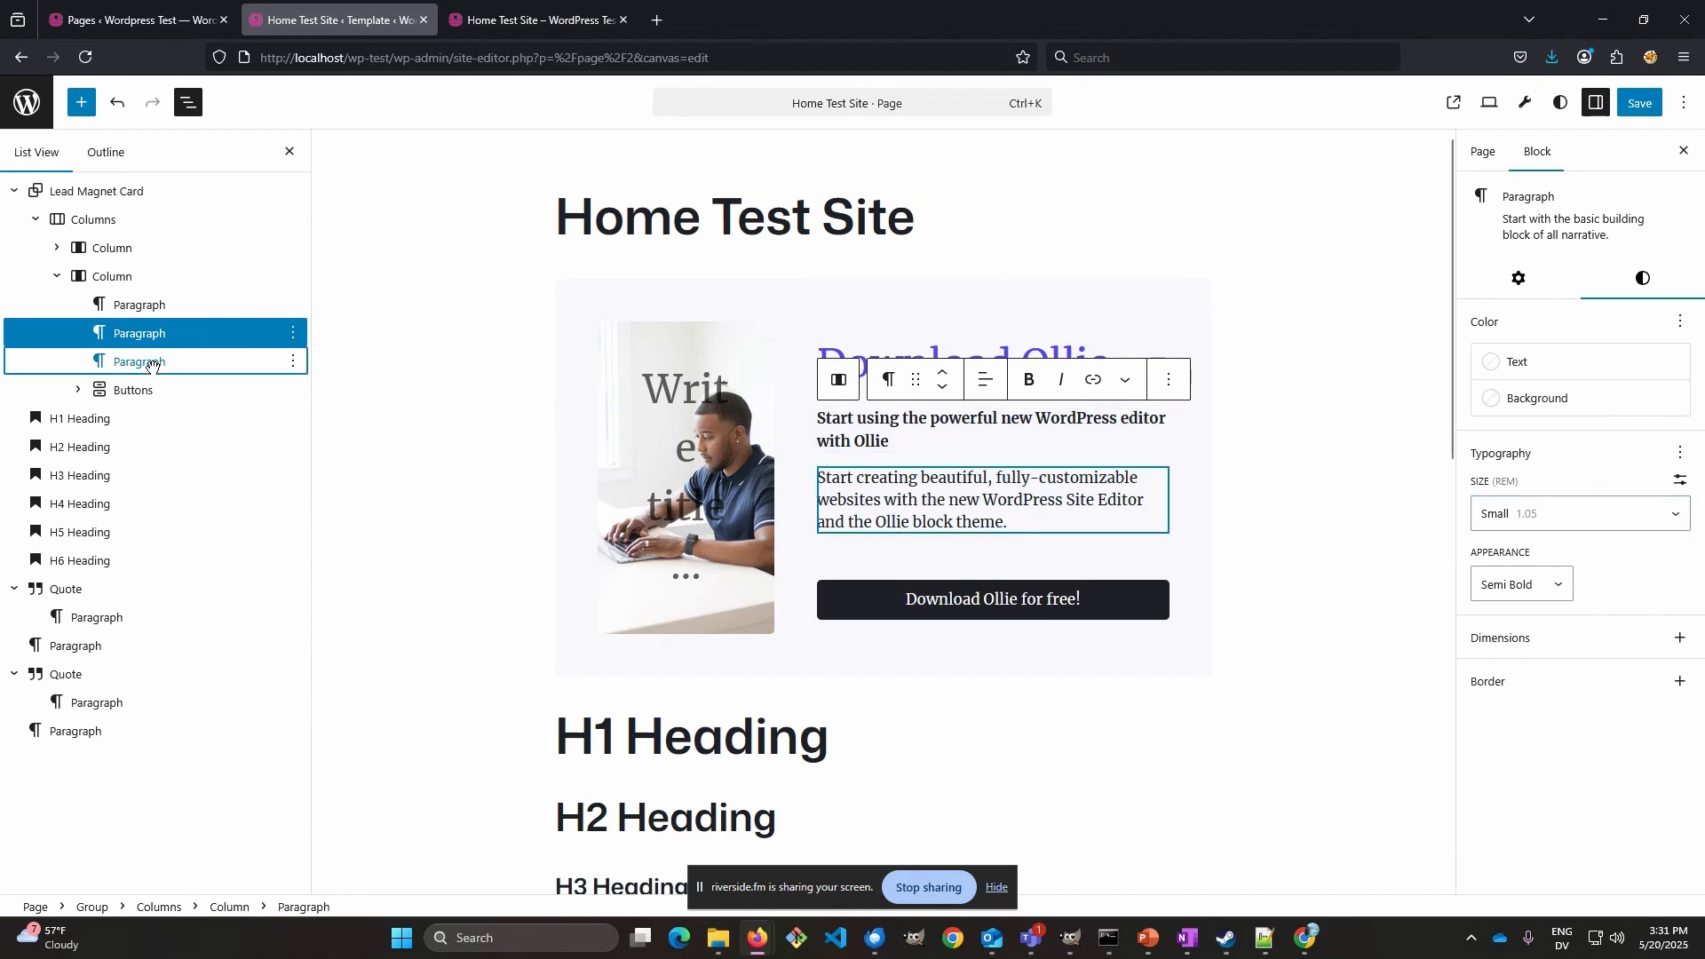
pyautogui.click(1643, 280)
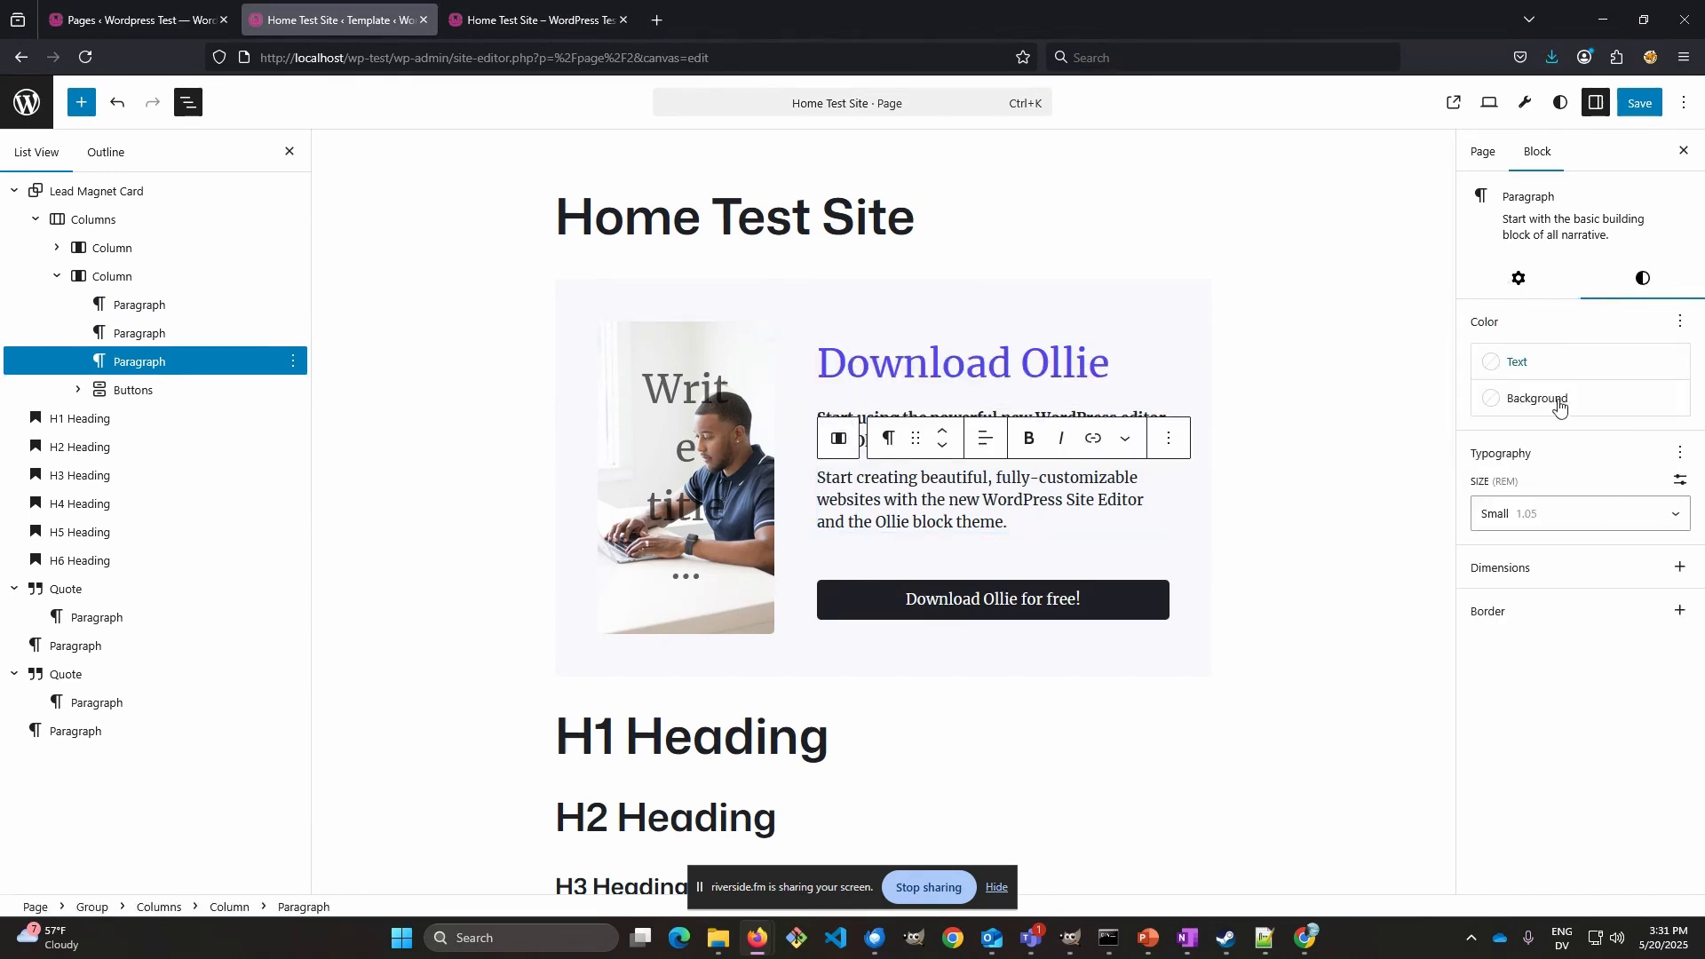
pyautogui.click(145, 335)
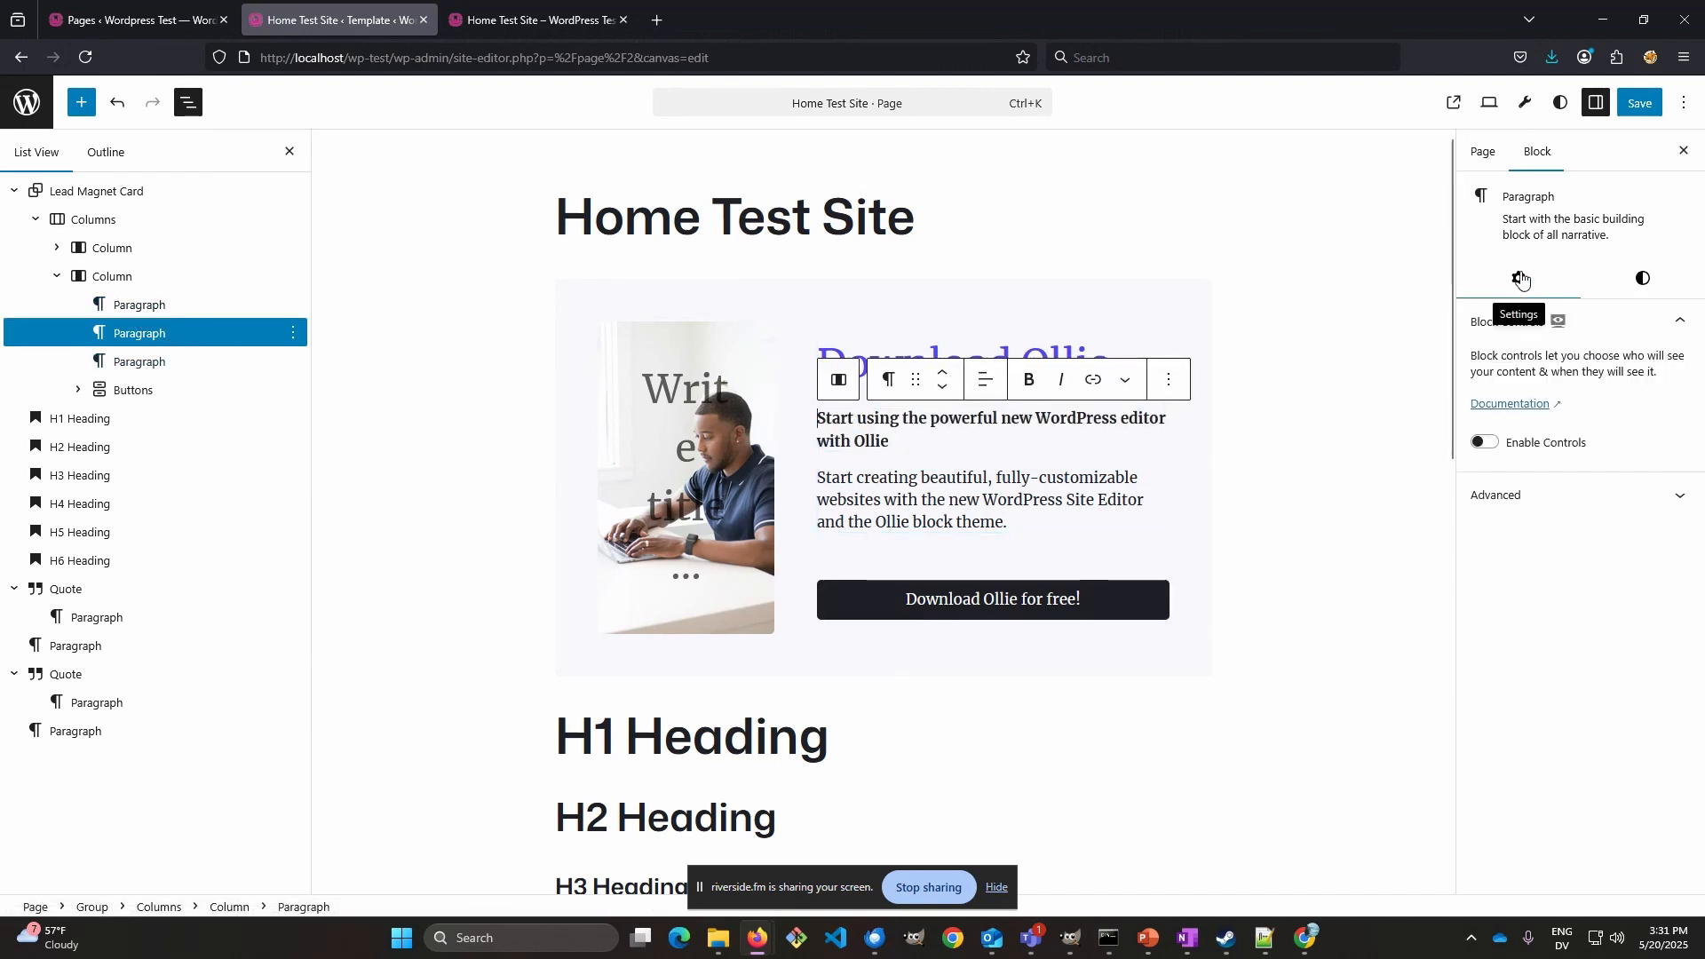
pyautogui.click(1482, 154)
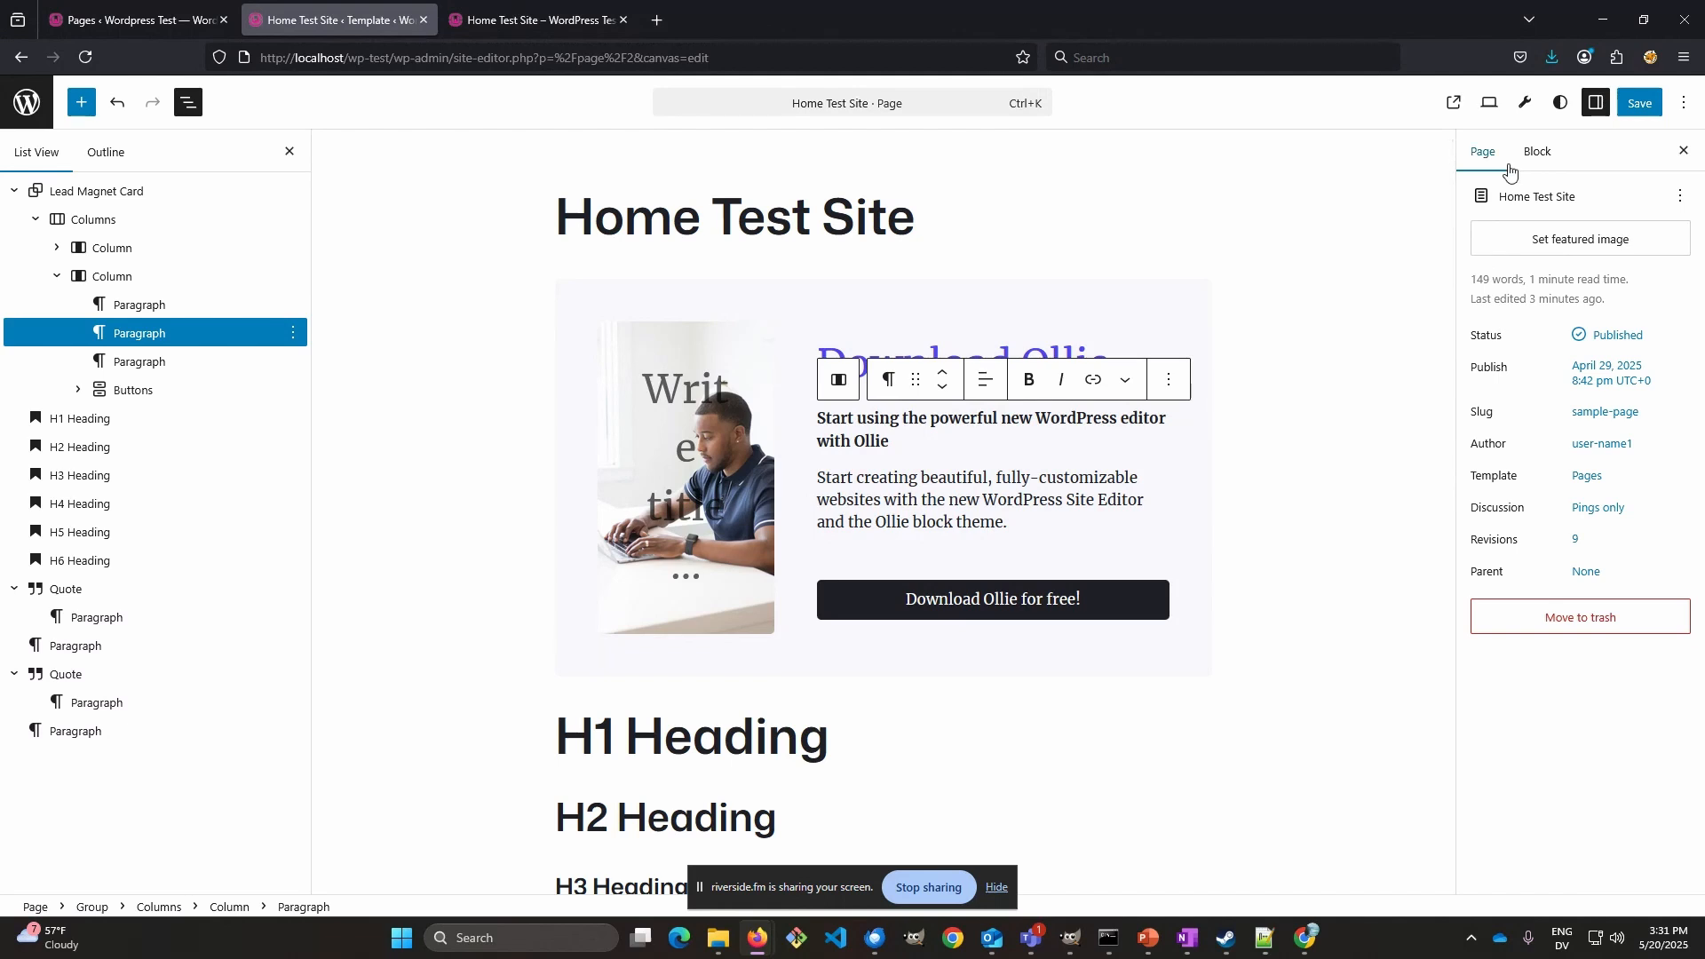
pyautogui.click(1535, 155)
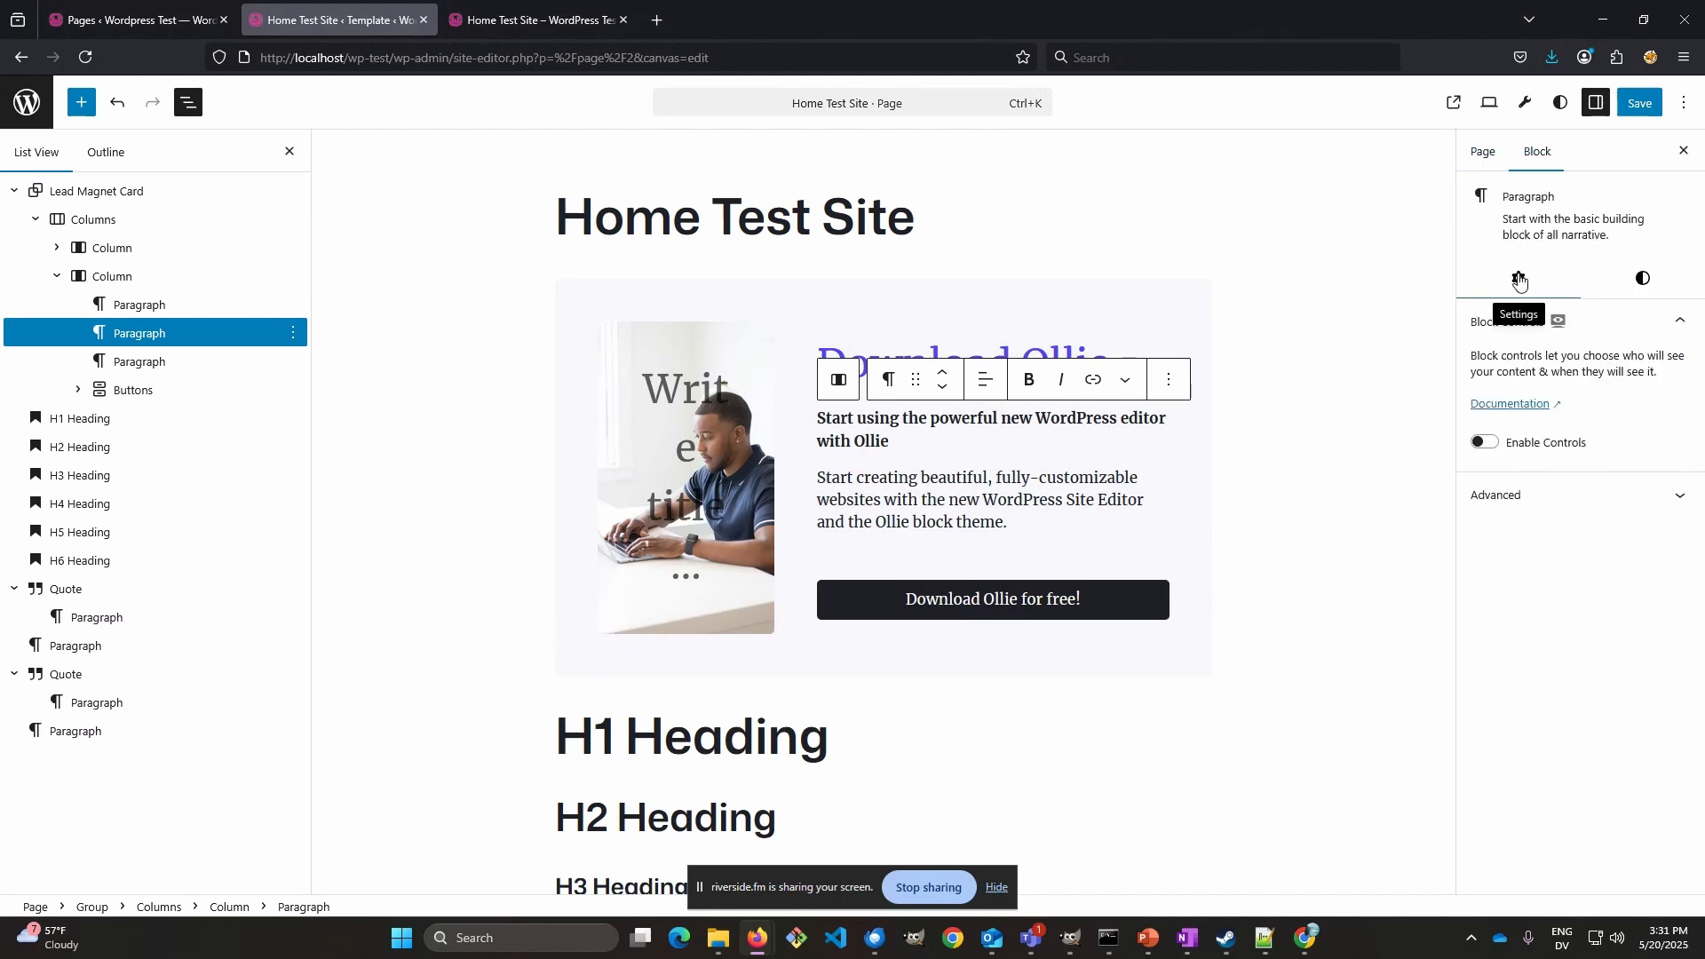
# - Open the font size options in the style settings of the card's second paragraph
pyautogui.click(1644, 282)
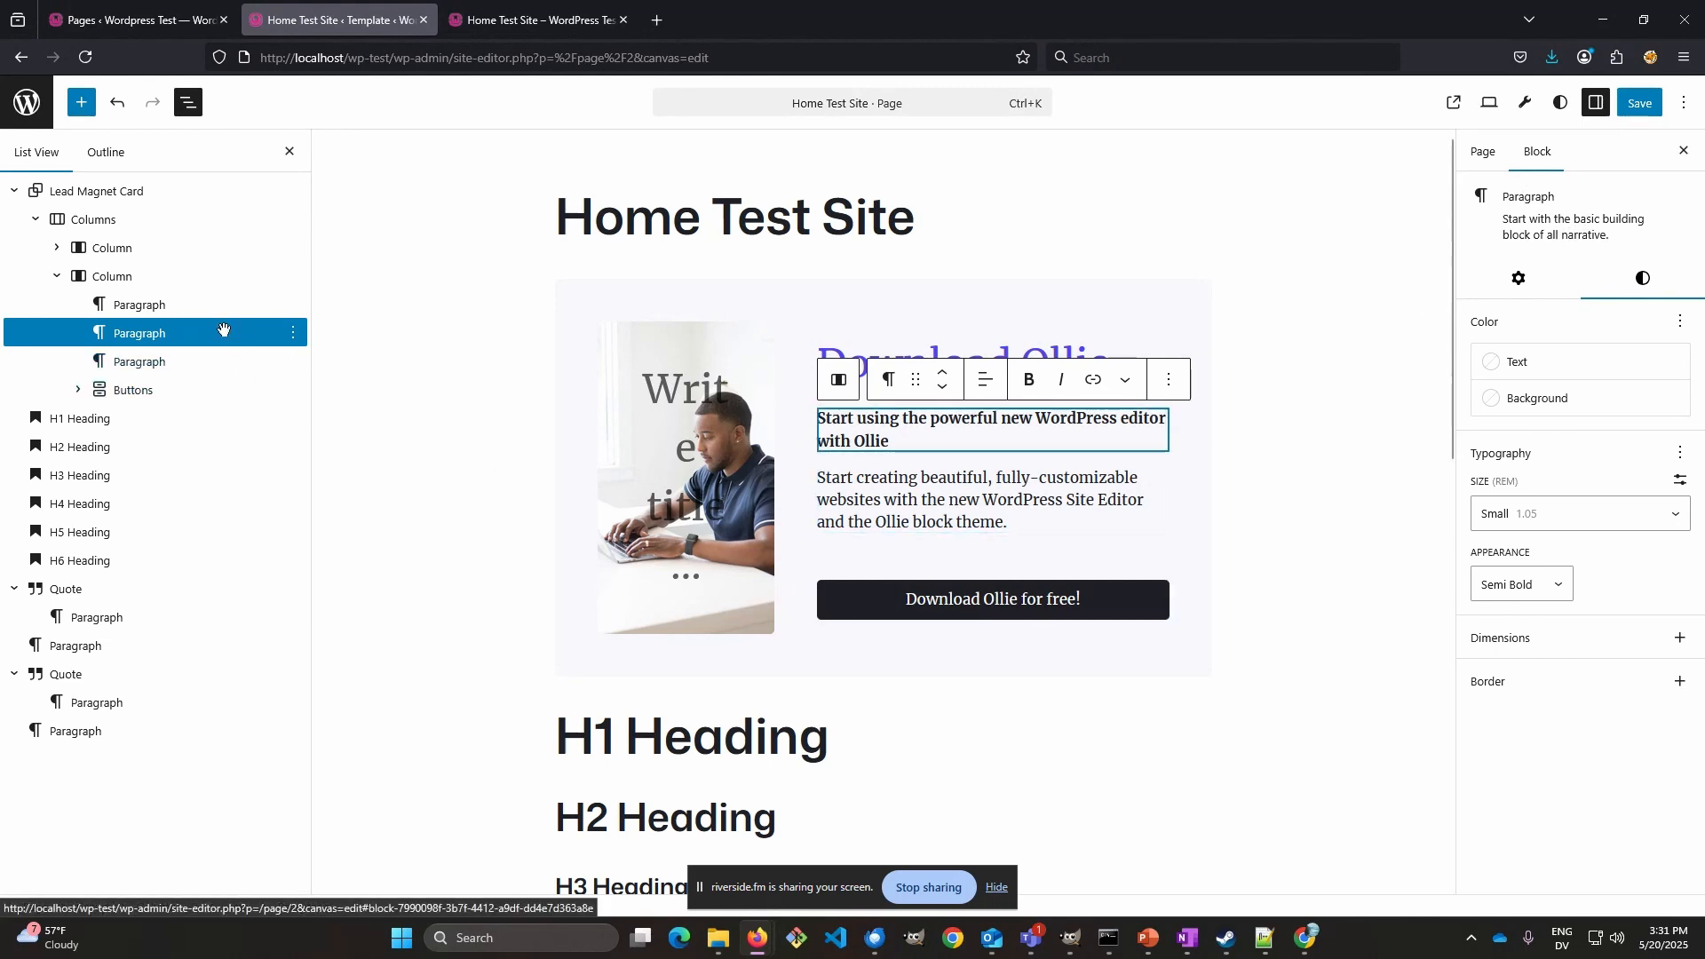
pyautogui.click(1552, 513)
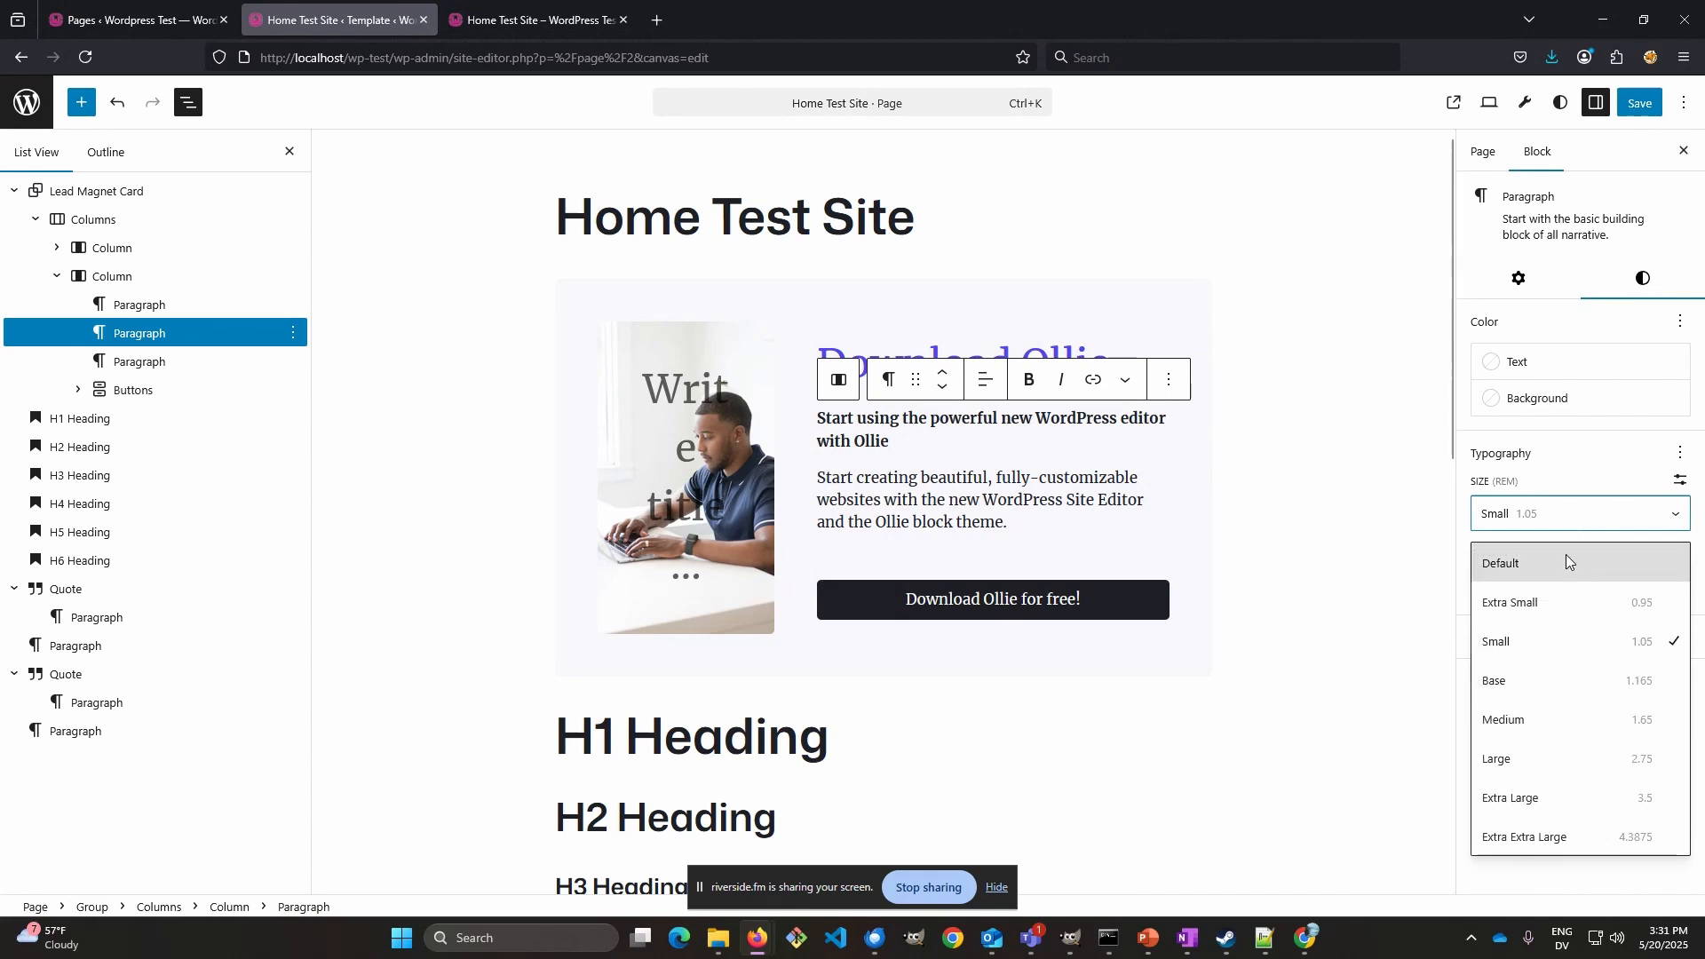
# - Set the font size of the second and third paragraphs in the lead magnet card's text column to Default
pyautogui.click(1564, 556)
pyautogui.click(157, 361)
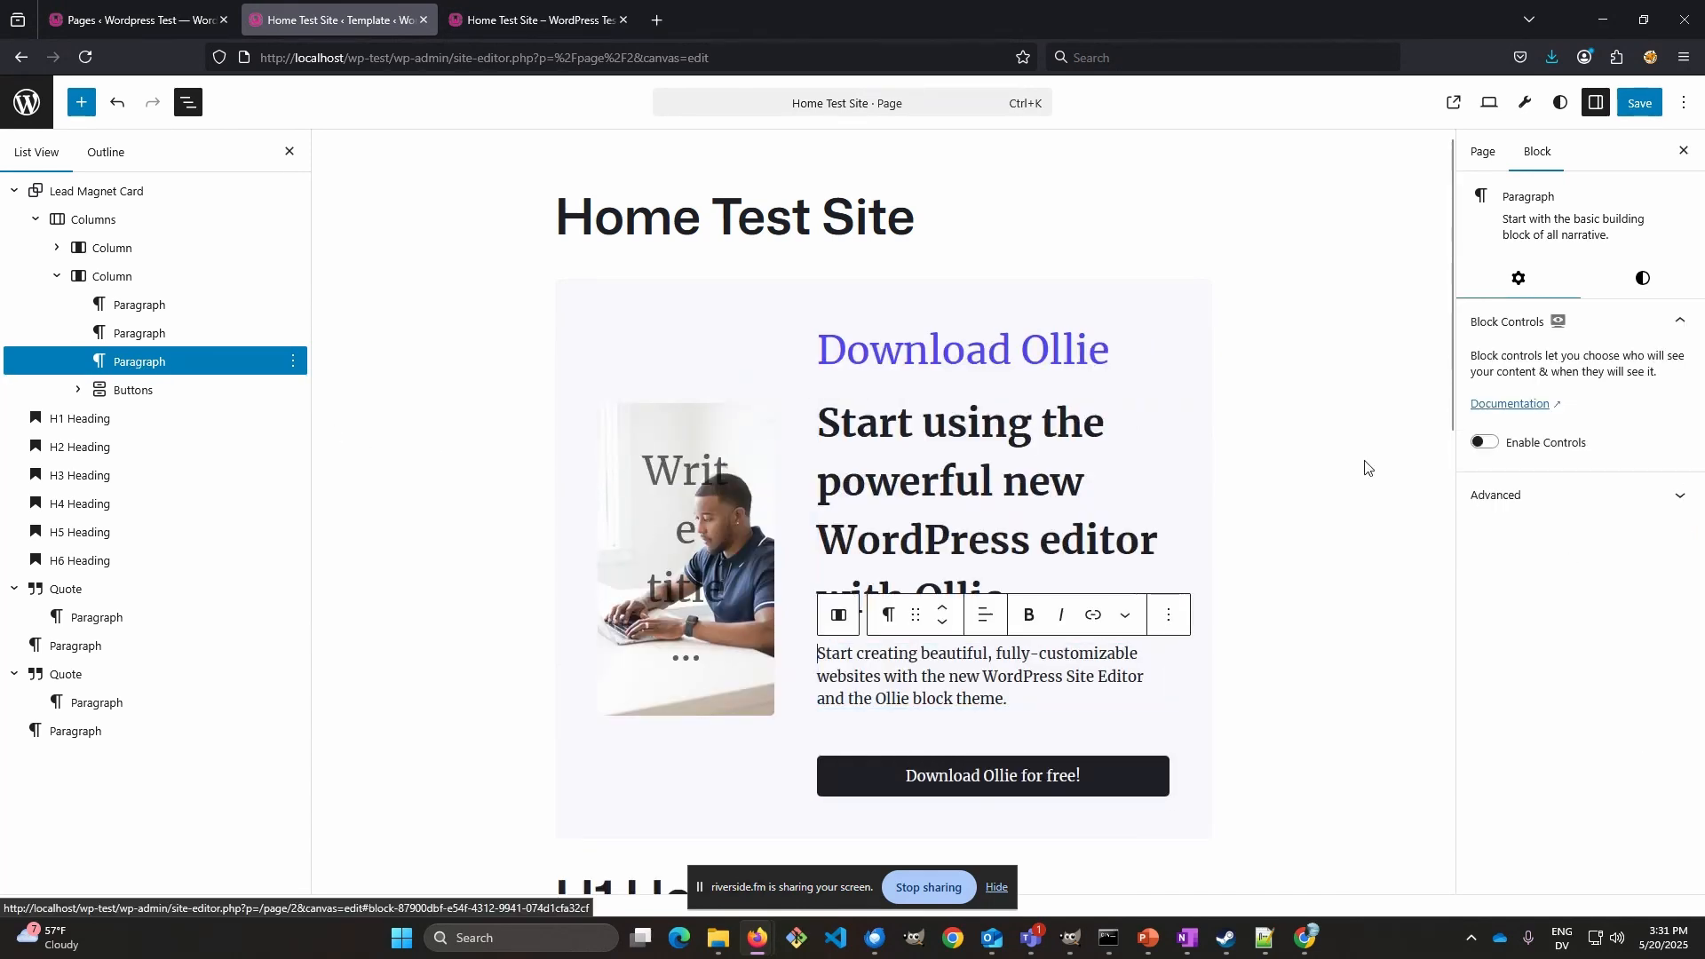
pyautogui.click(1643, 278)
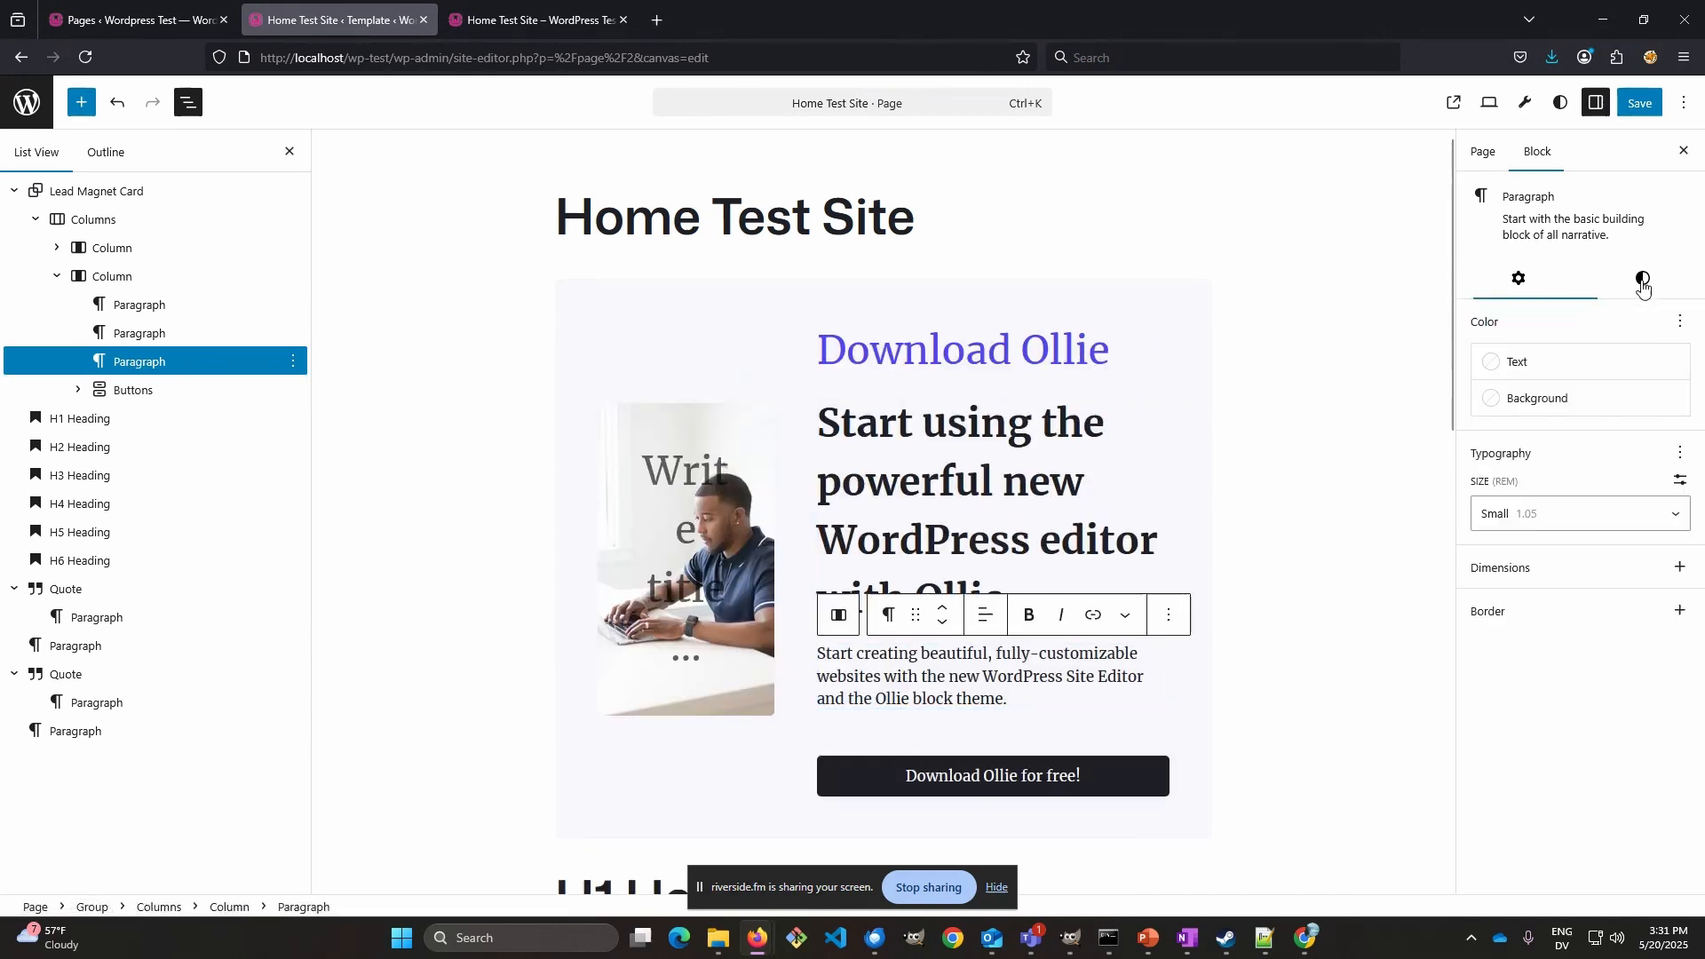
pyautogui.click(1571, 511)
pyautogui.click(1564, 559)
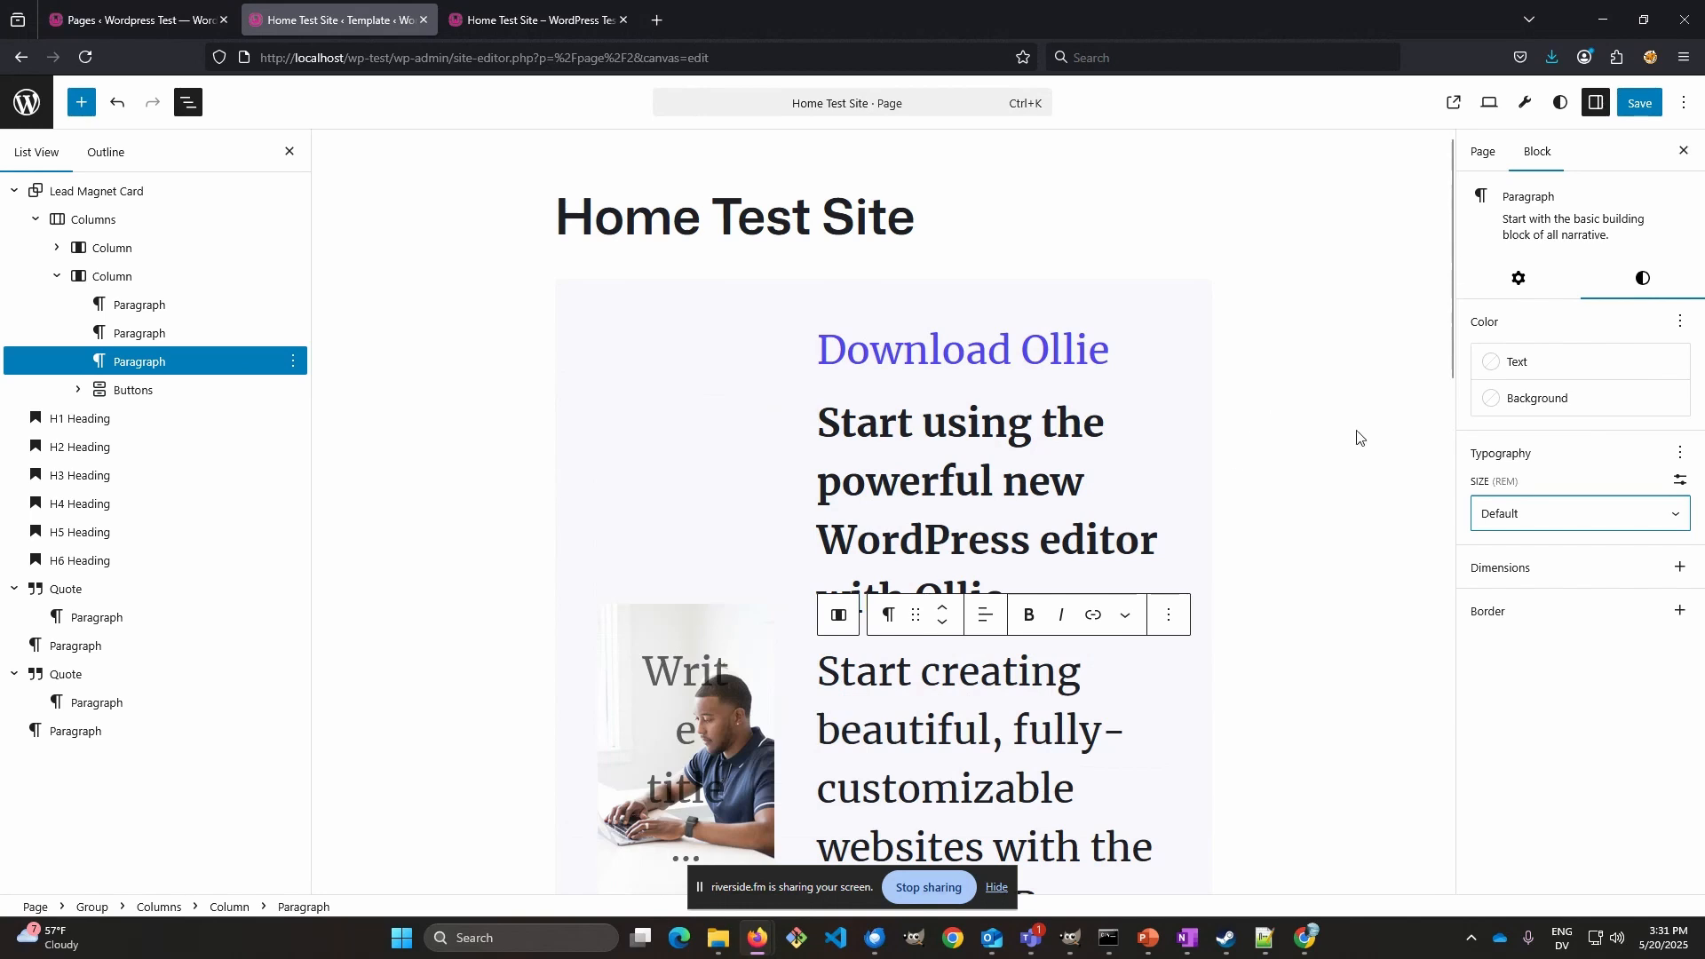
pyautogui.scroll(-2, 1367, 438)
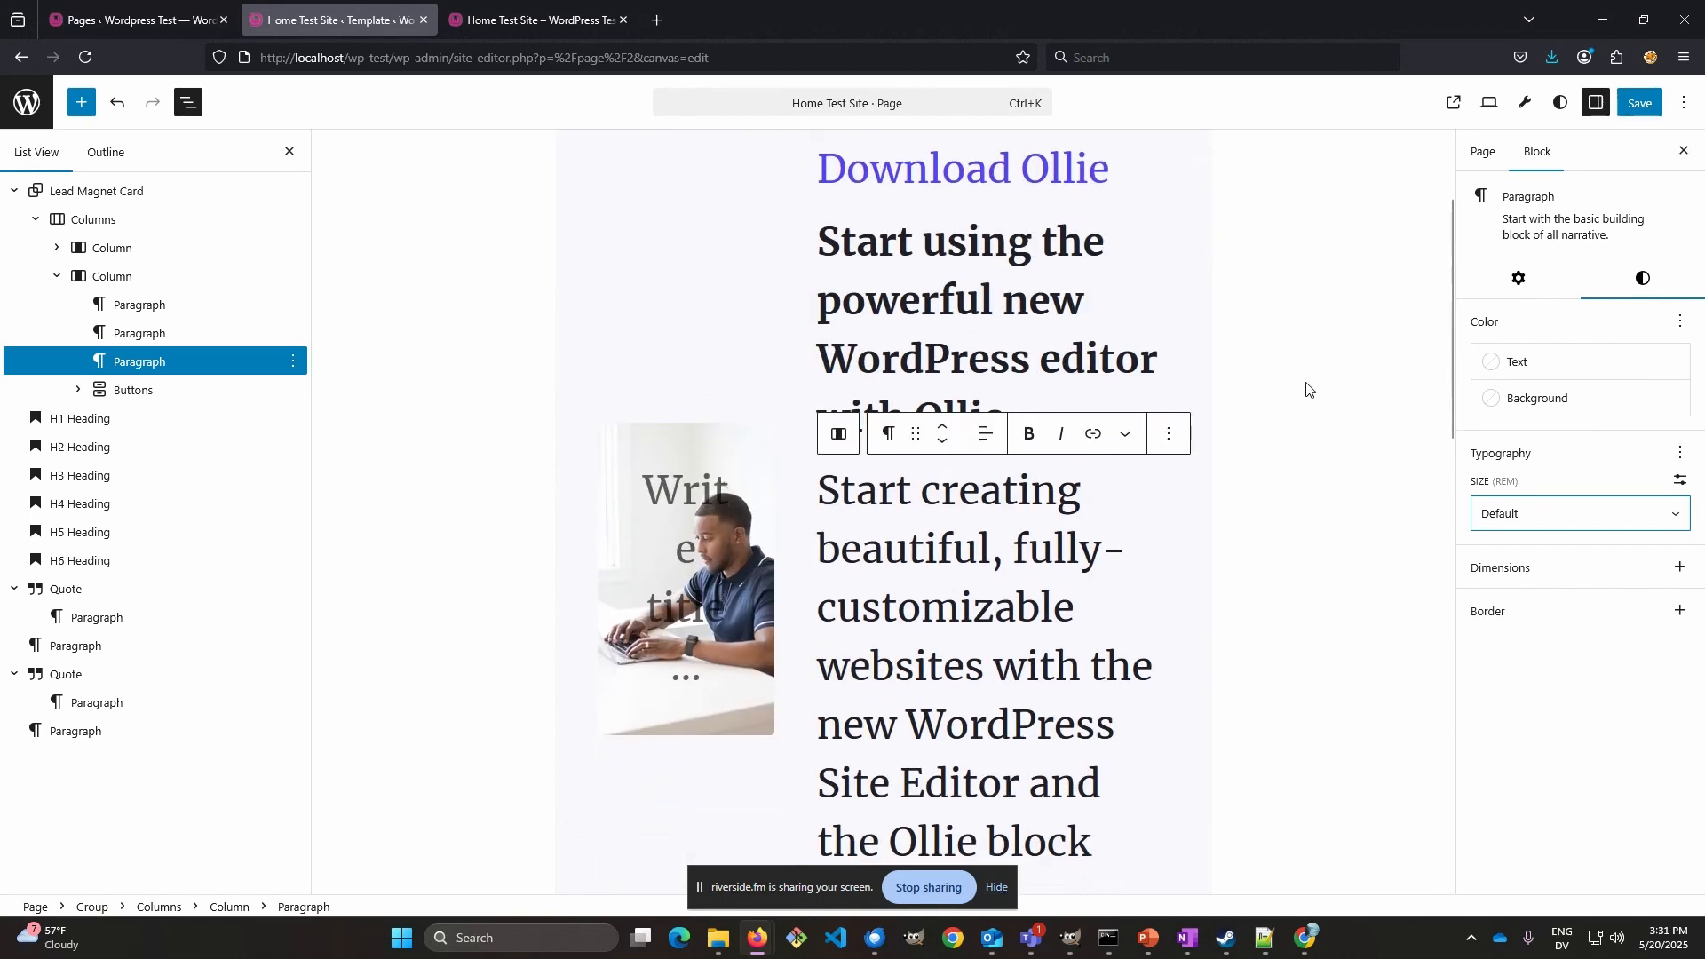
# - Open the site-wide typography styles for the Text element and set its size to Small
pyautogui.click(1560, 104)
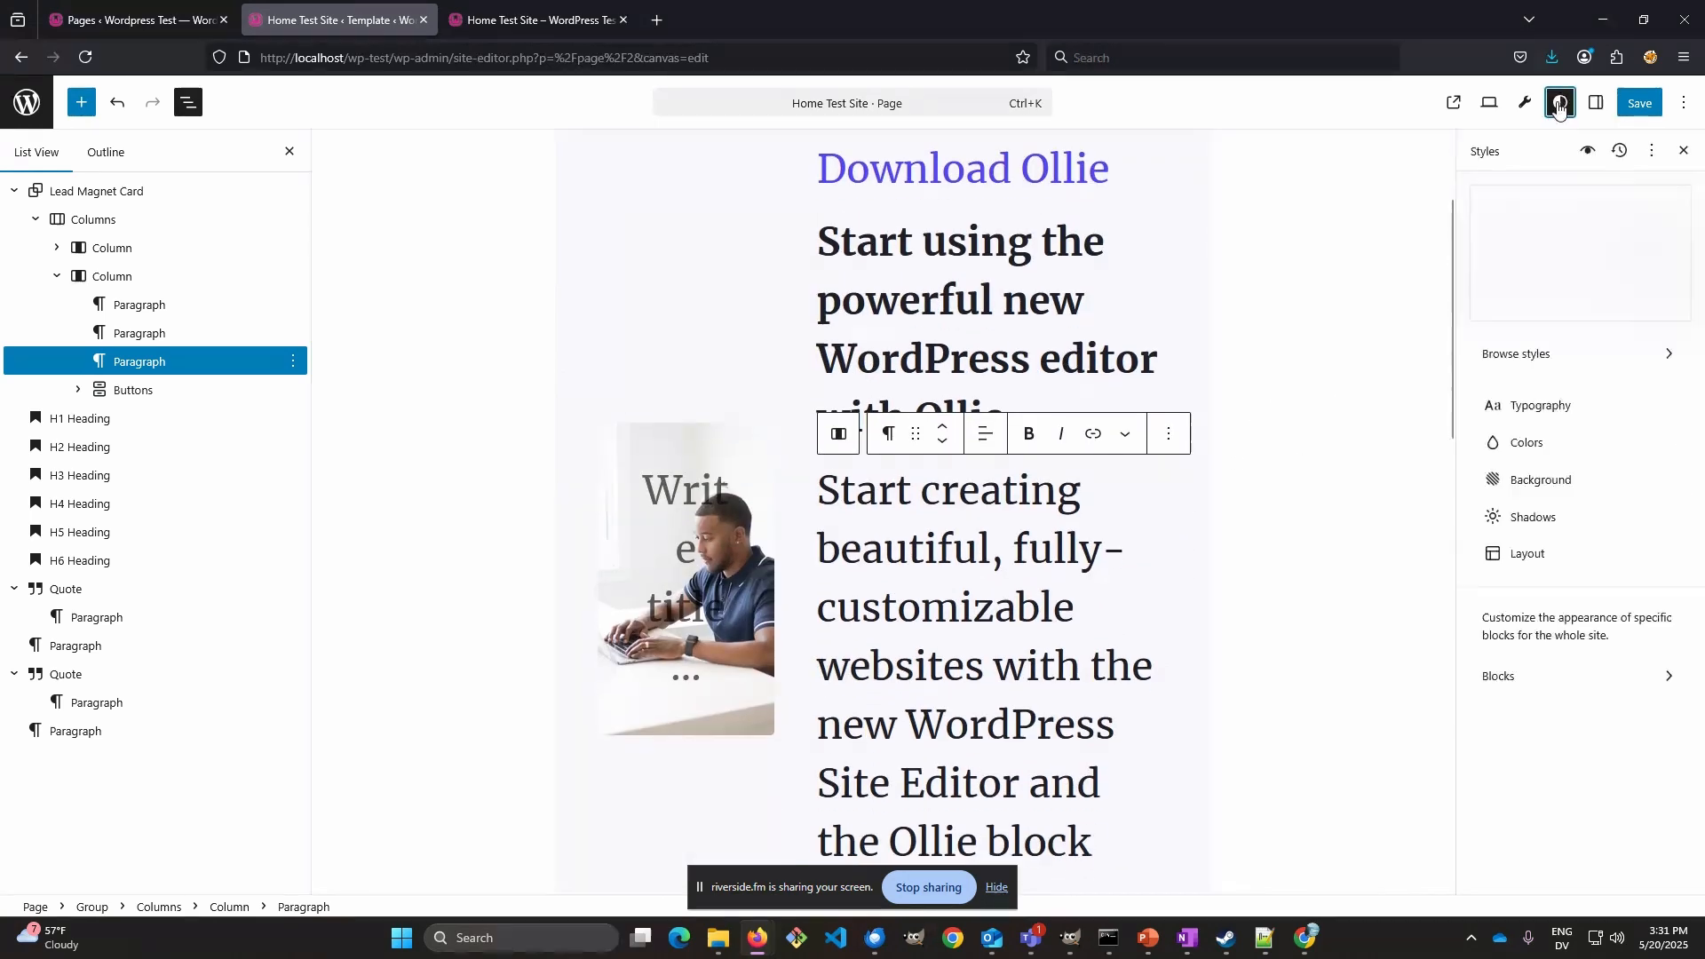
pyautogui.click(1540, 404)
pyautogui.scroll(-2, 1343, 515)
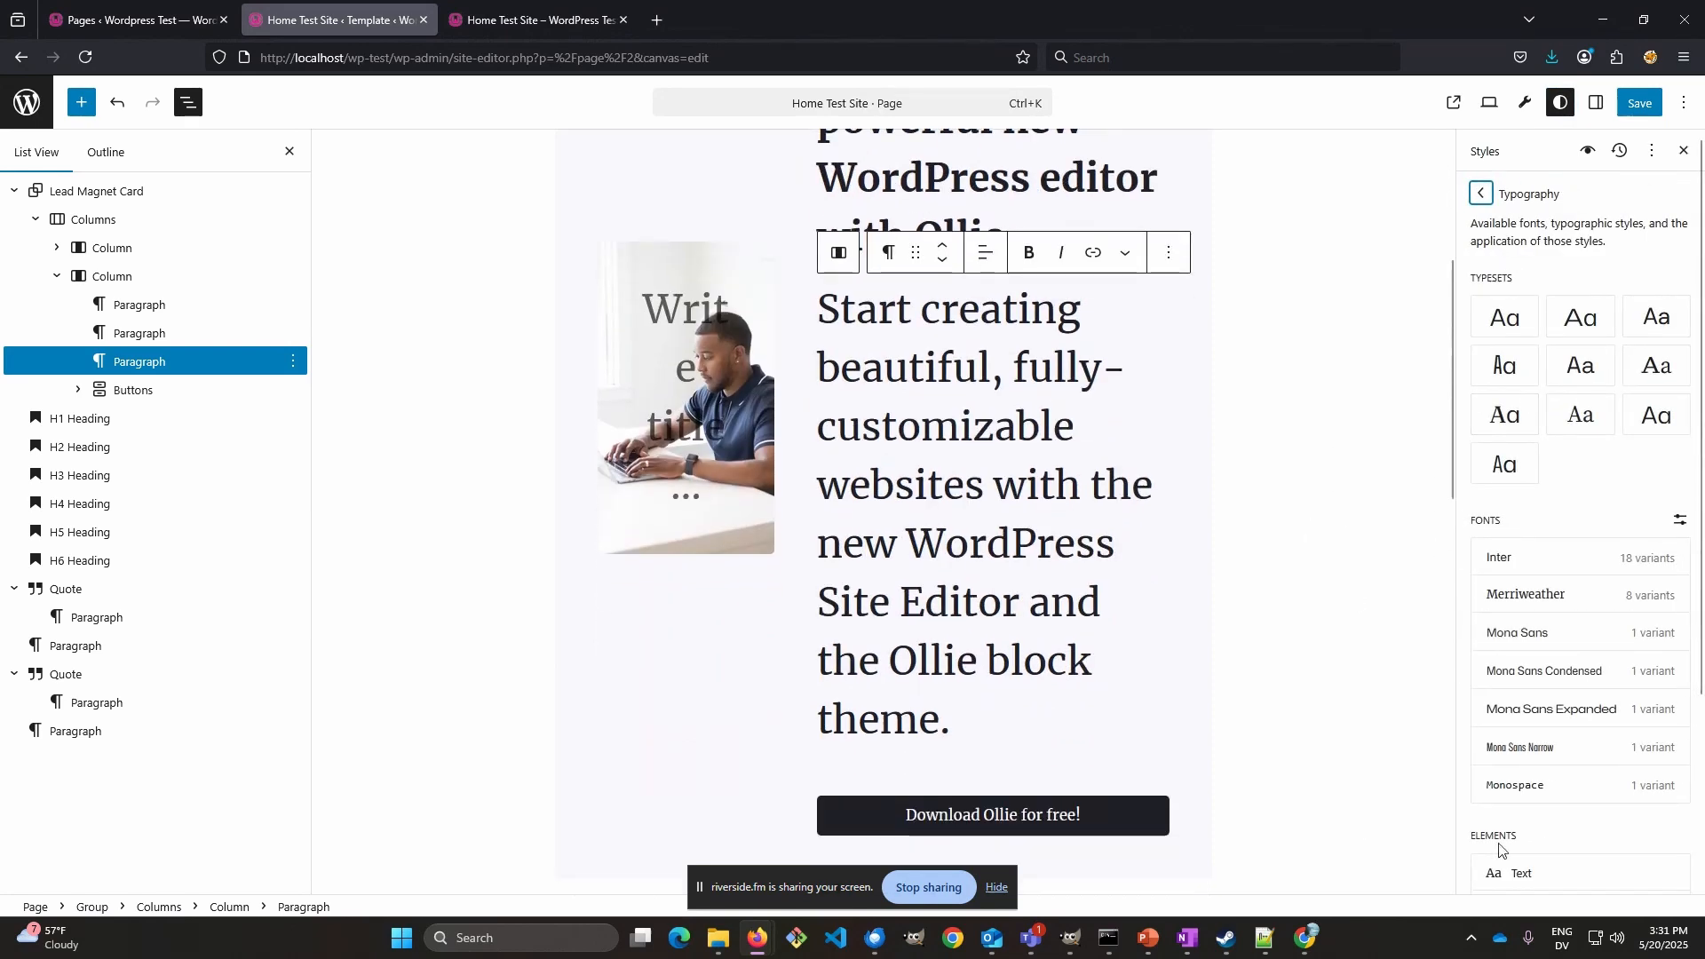
pyautogui.scroll(-2, 1638, 757)
pyautogui.click(1522, 631)
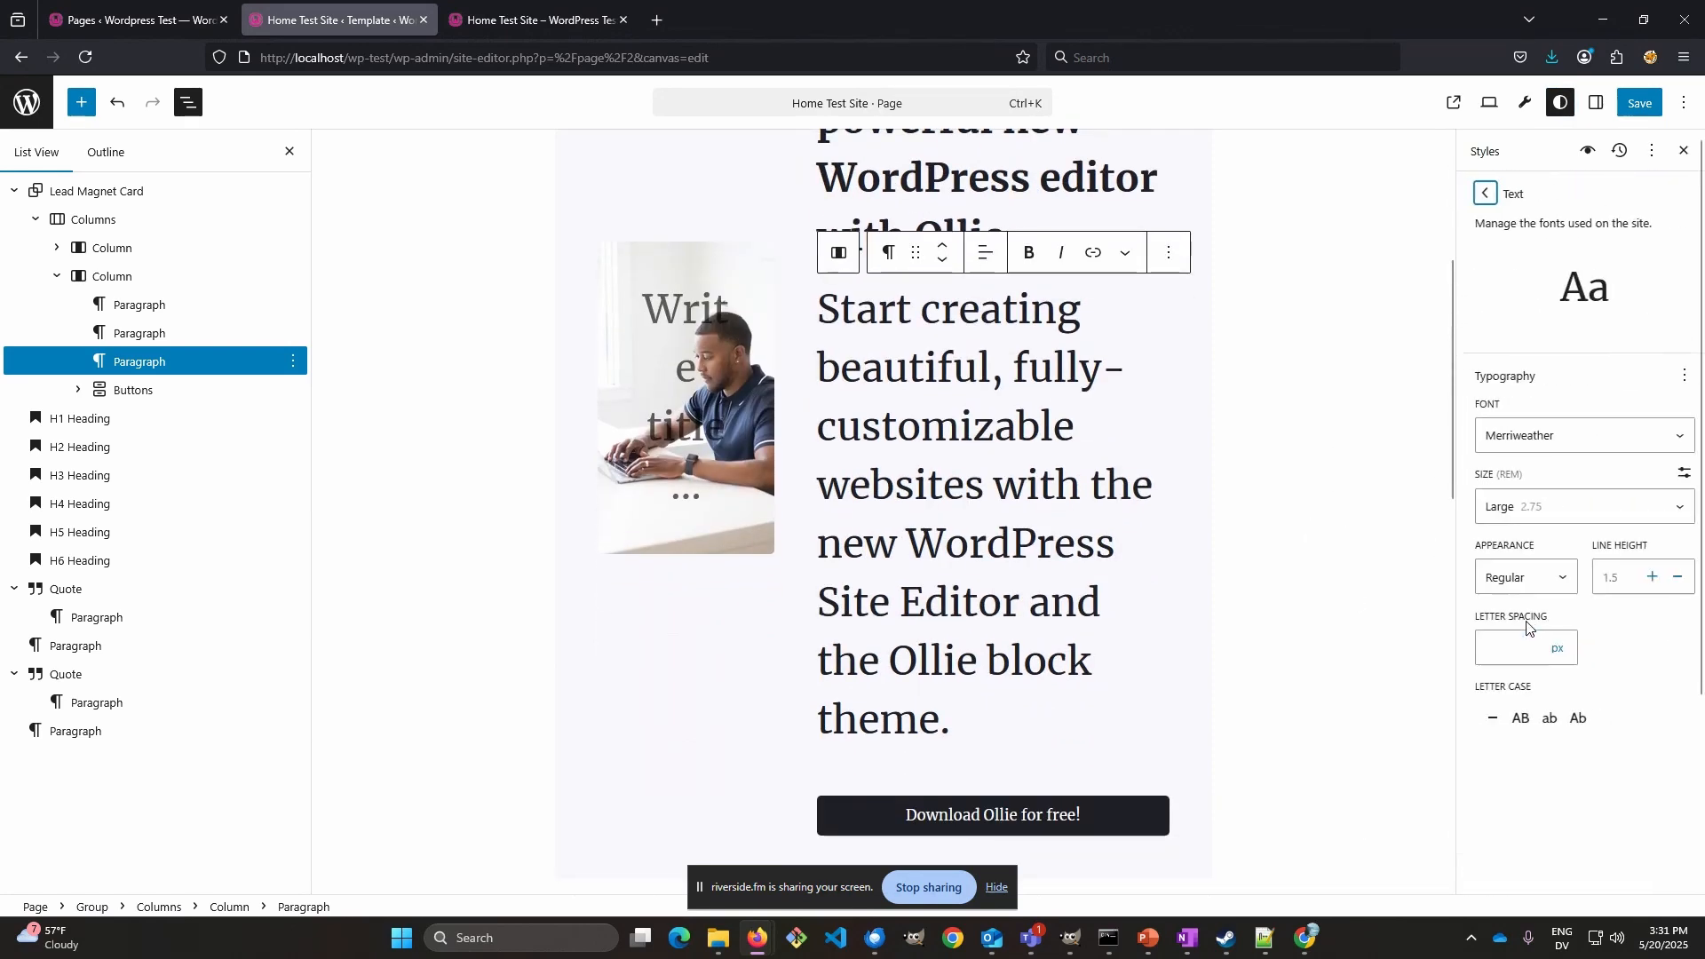
pyautogui.click(1563, 508)
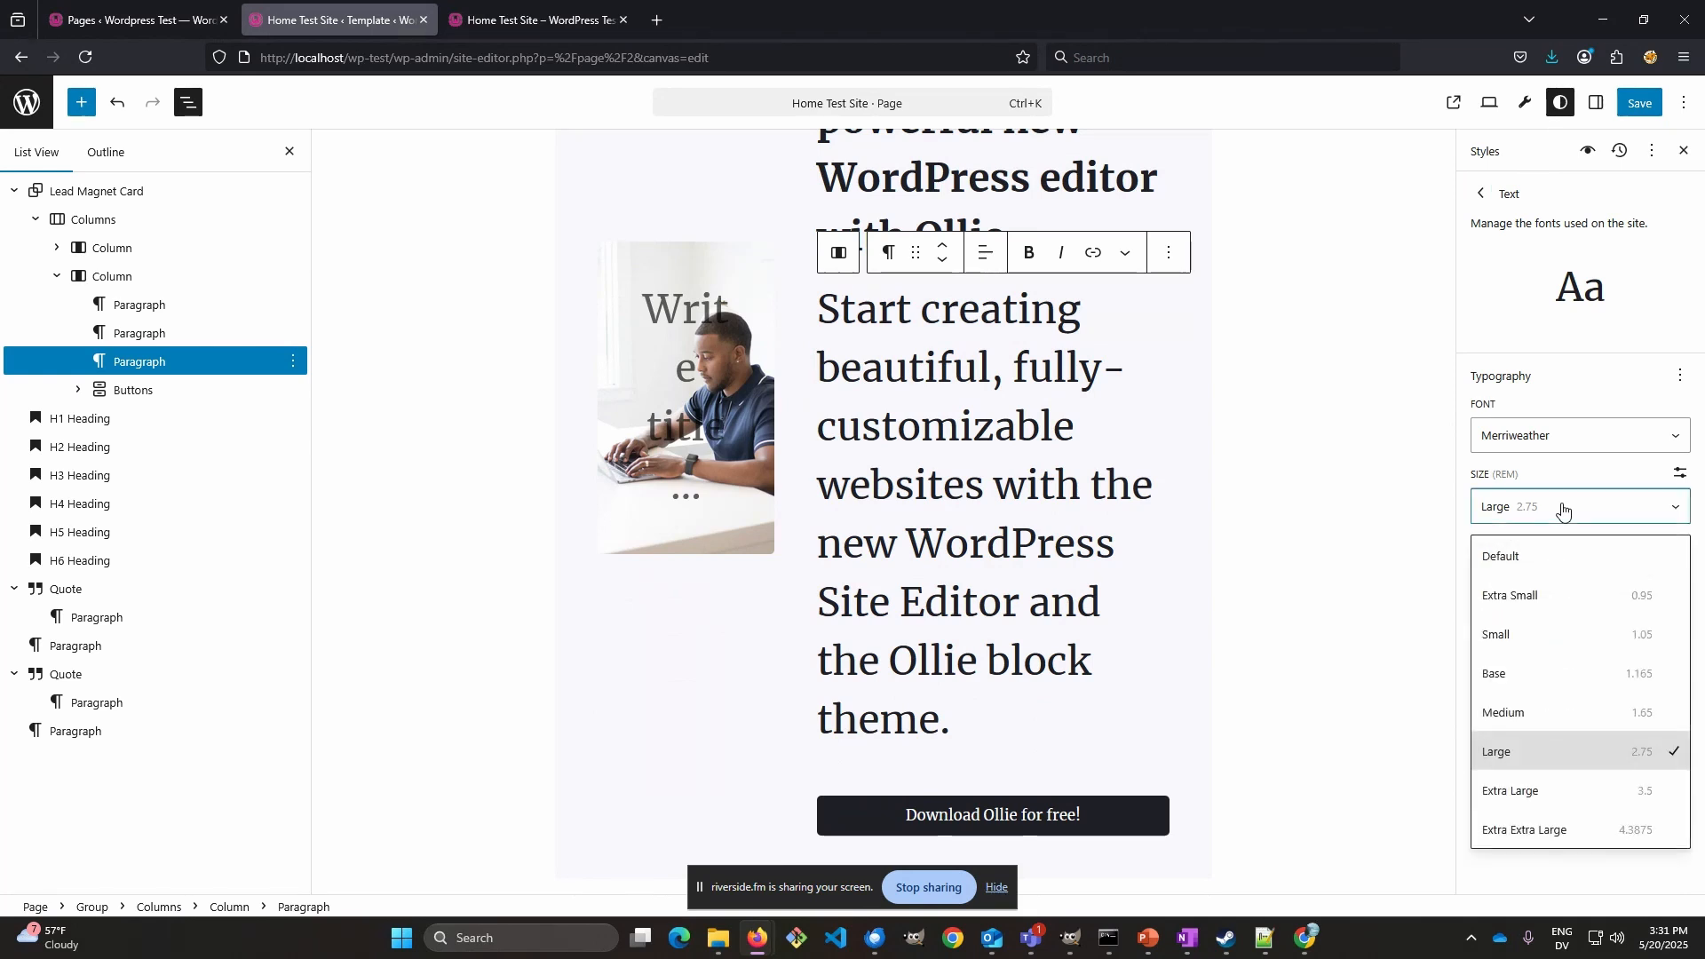
pyautogui.click(1543, 627)
pyautogui.scroll(4, 1226, 480)
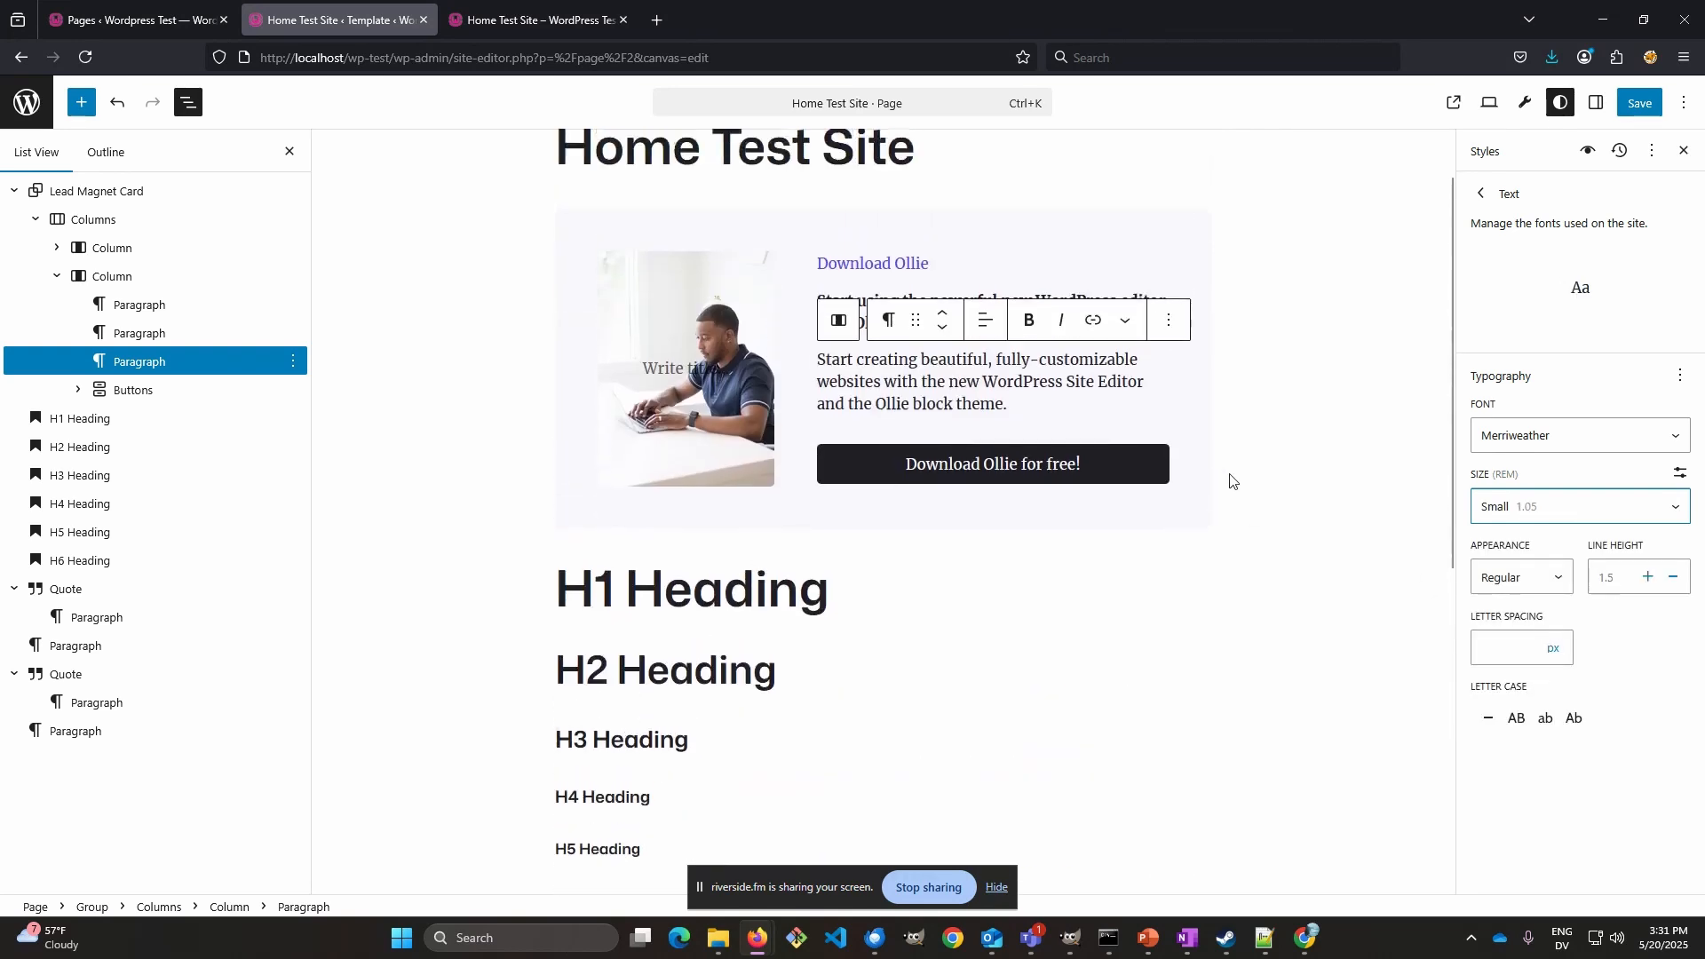
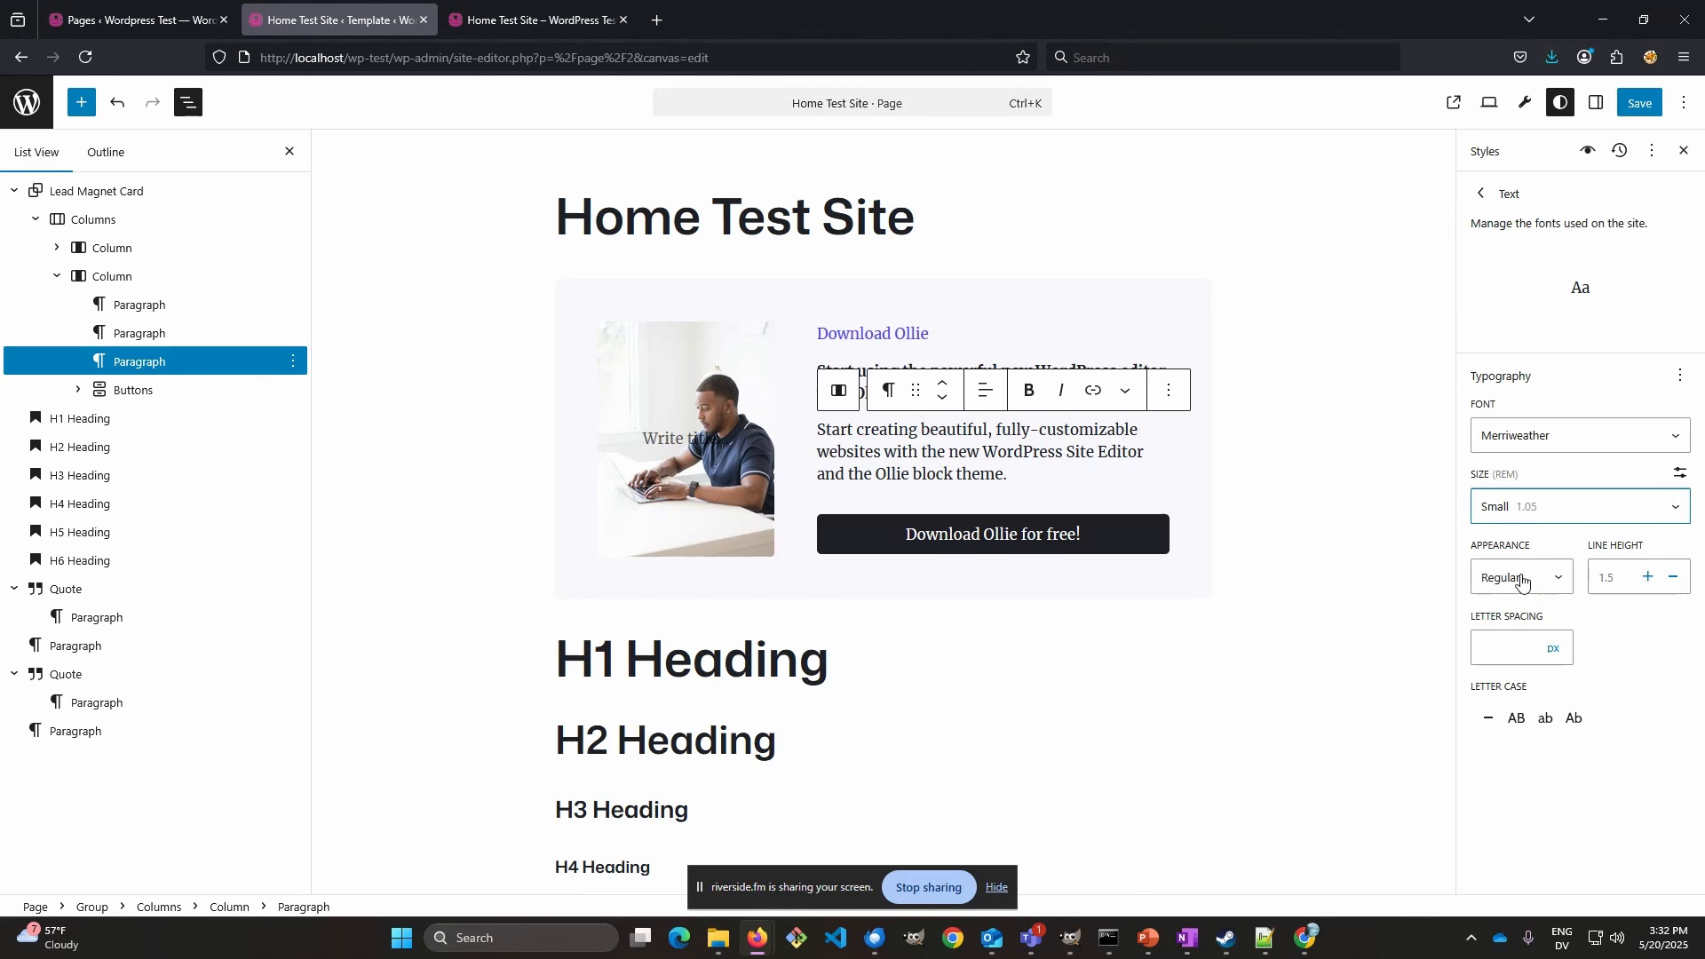
pyautogui.click(1522, 581)
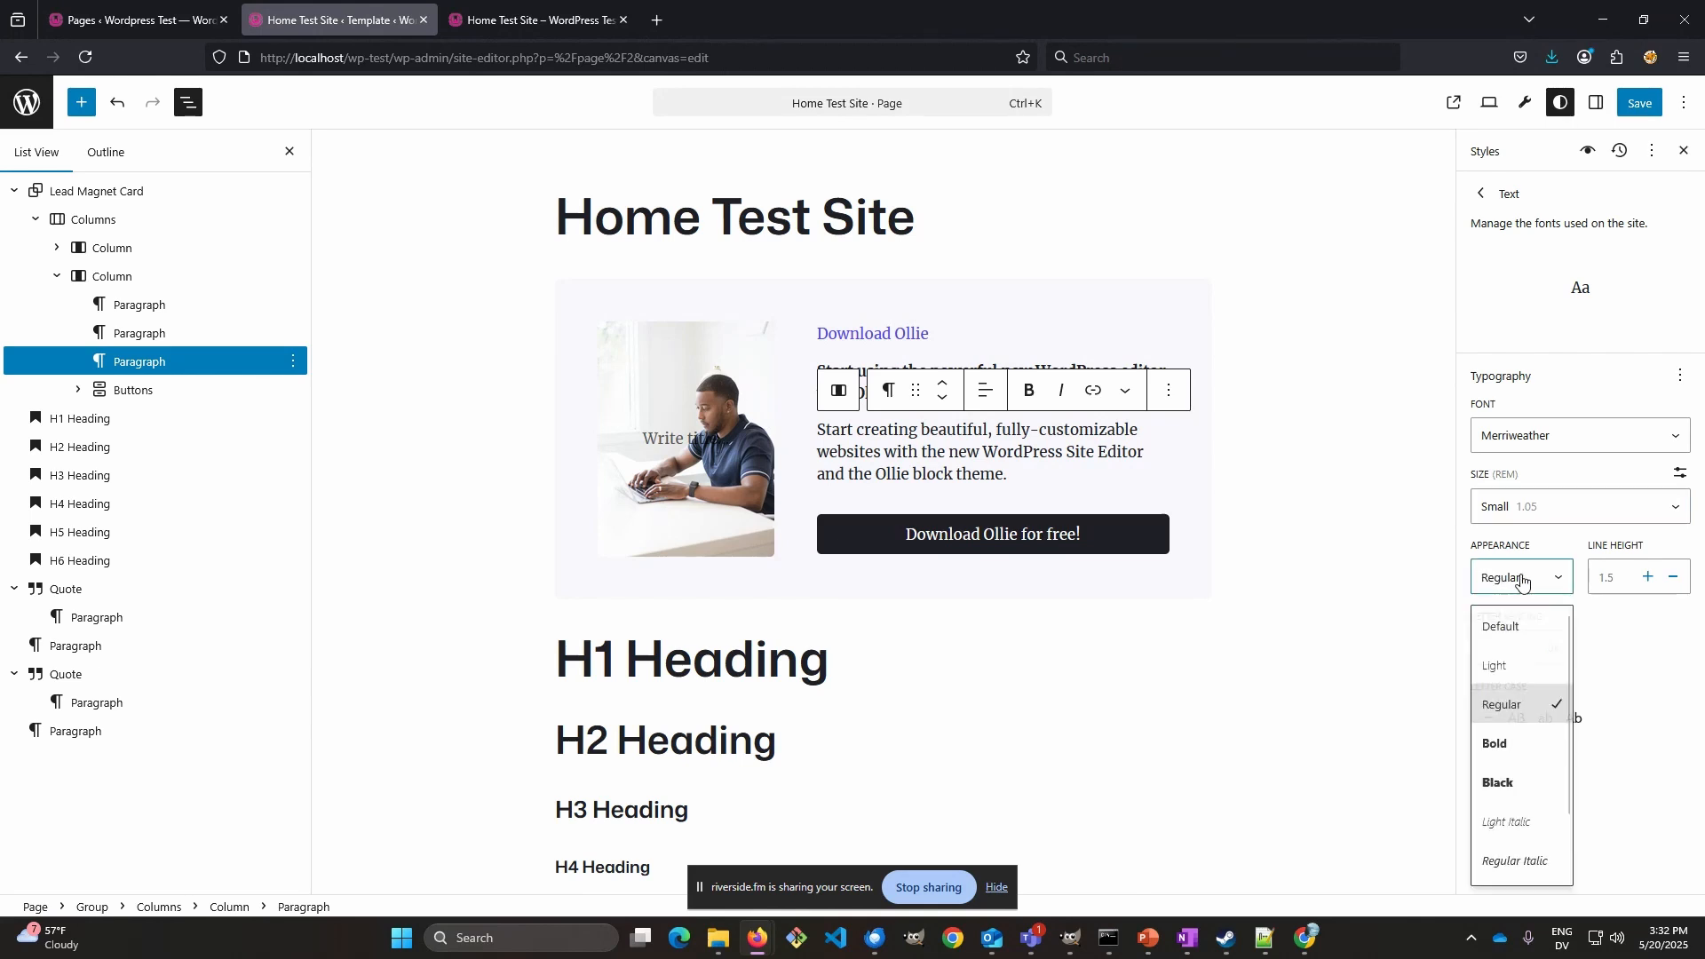
pyautogui.click(1521, 582)
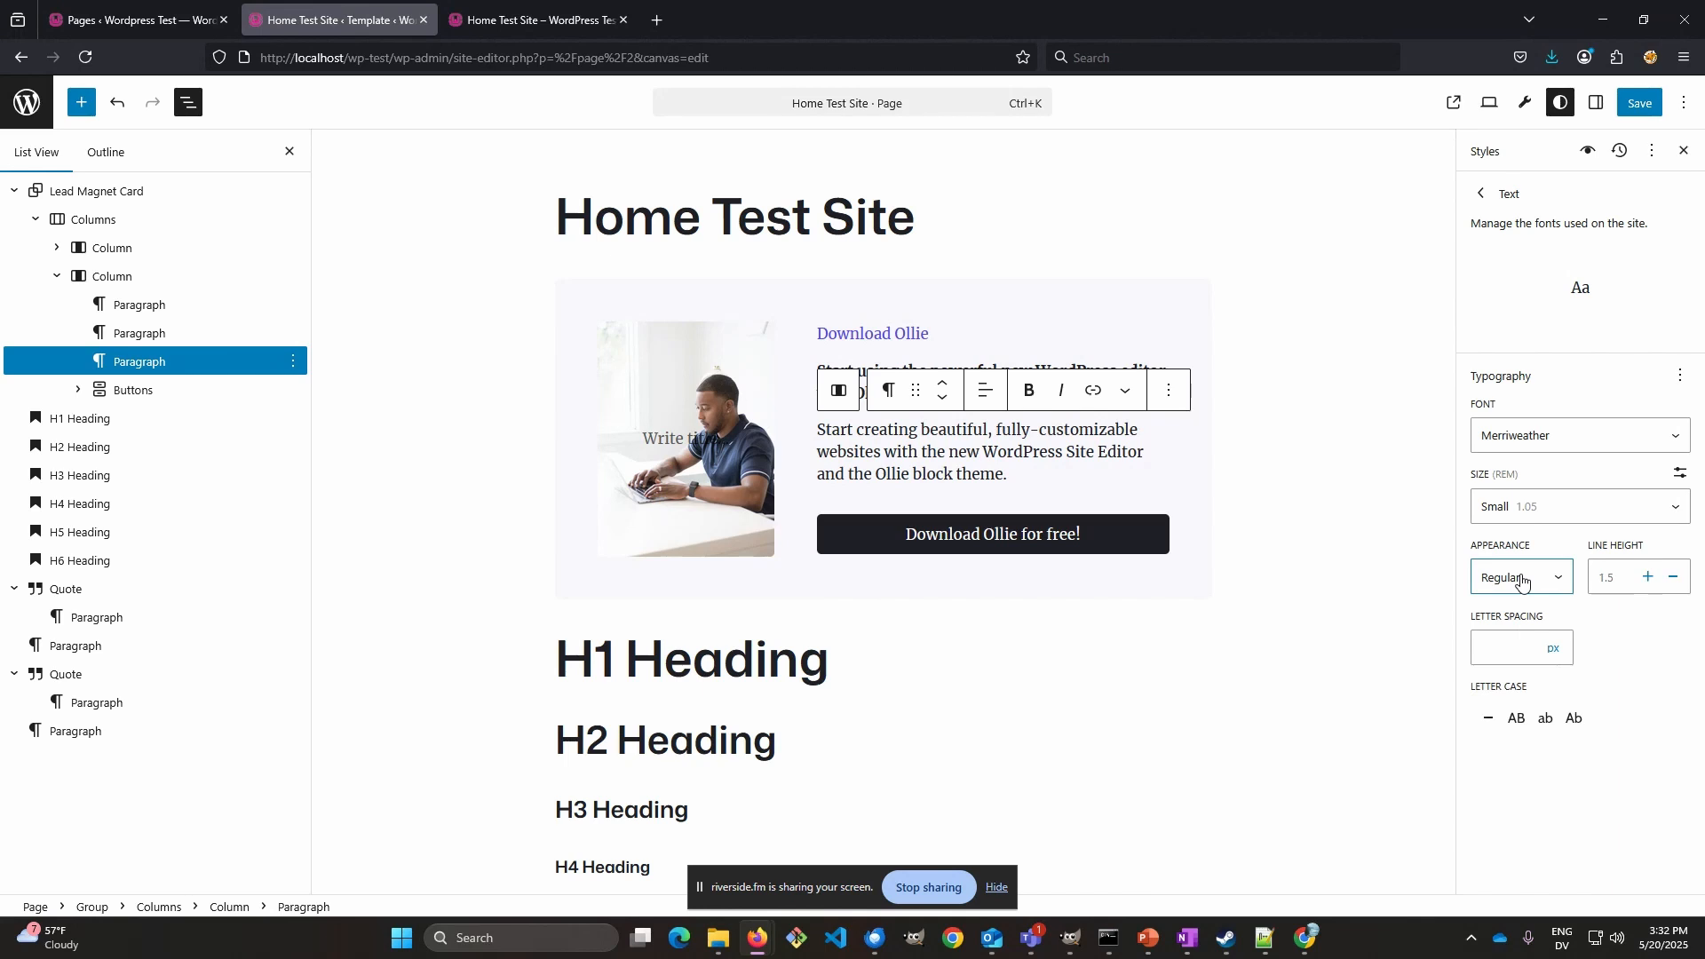
pyautogui.click(1521, 581)
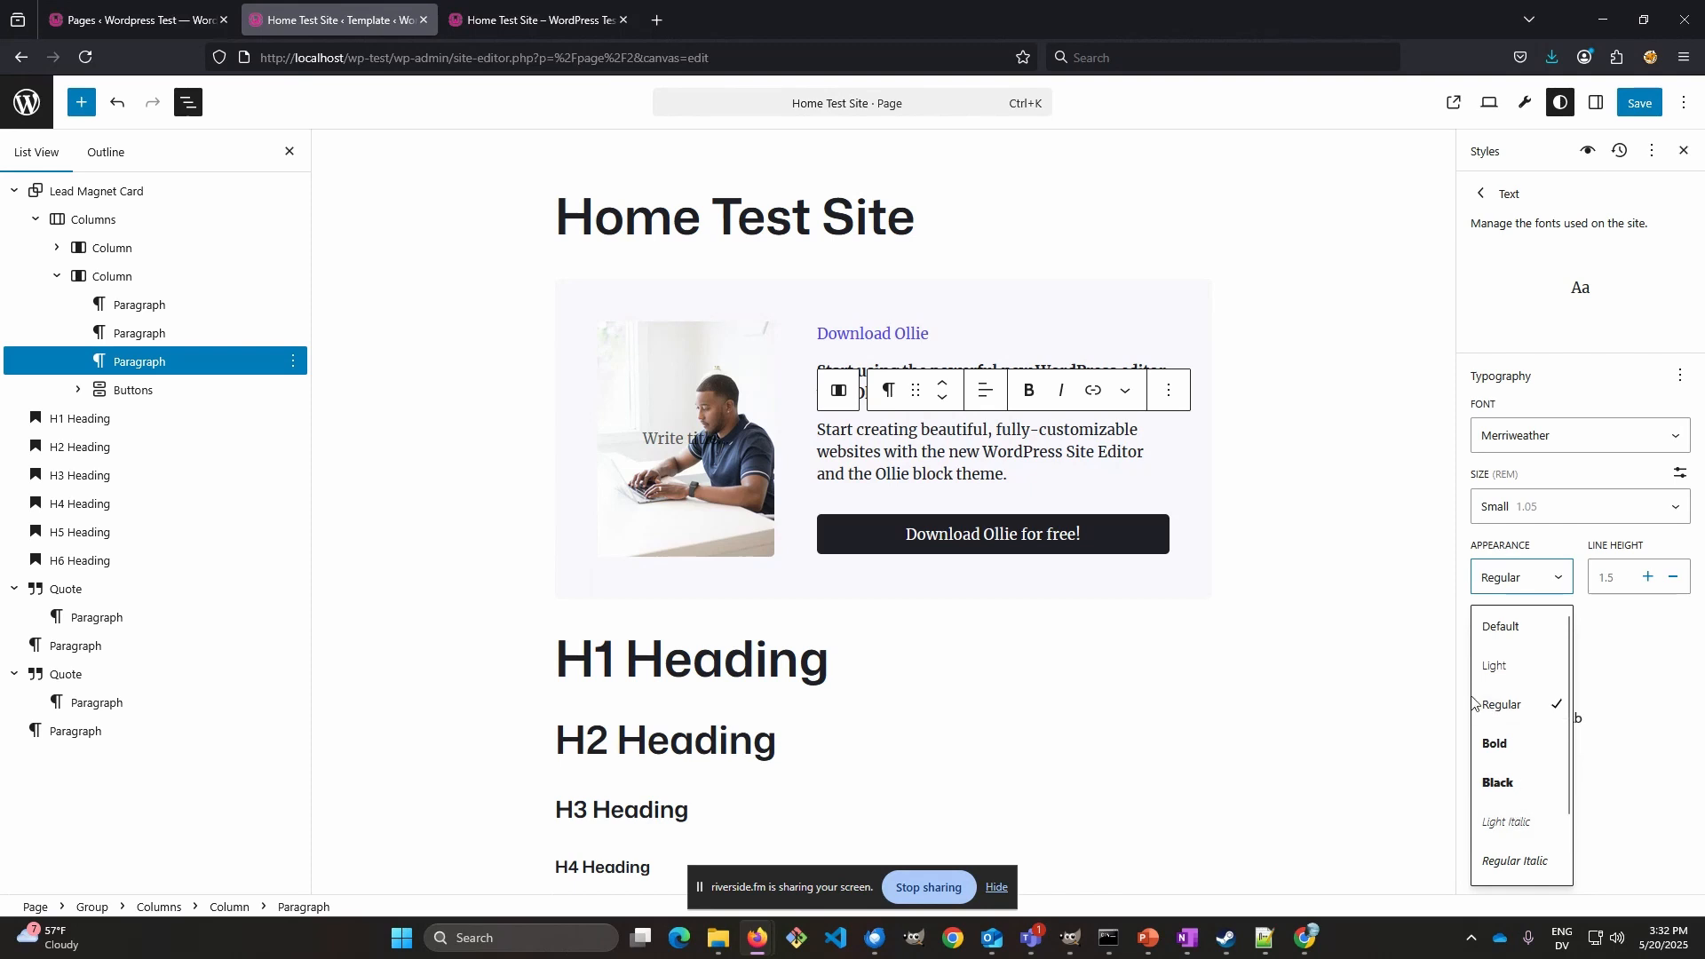
pyautogui.scroll(-2, 1500, 714)
pyautogui.scroll(2, 1509, 718)
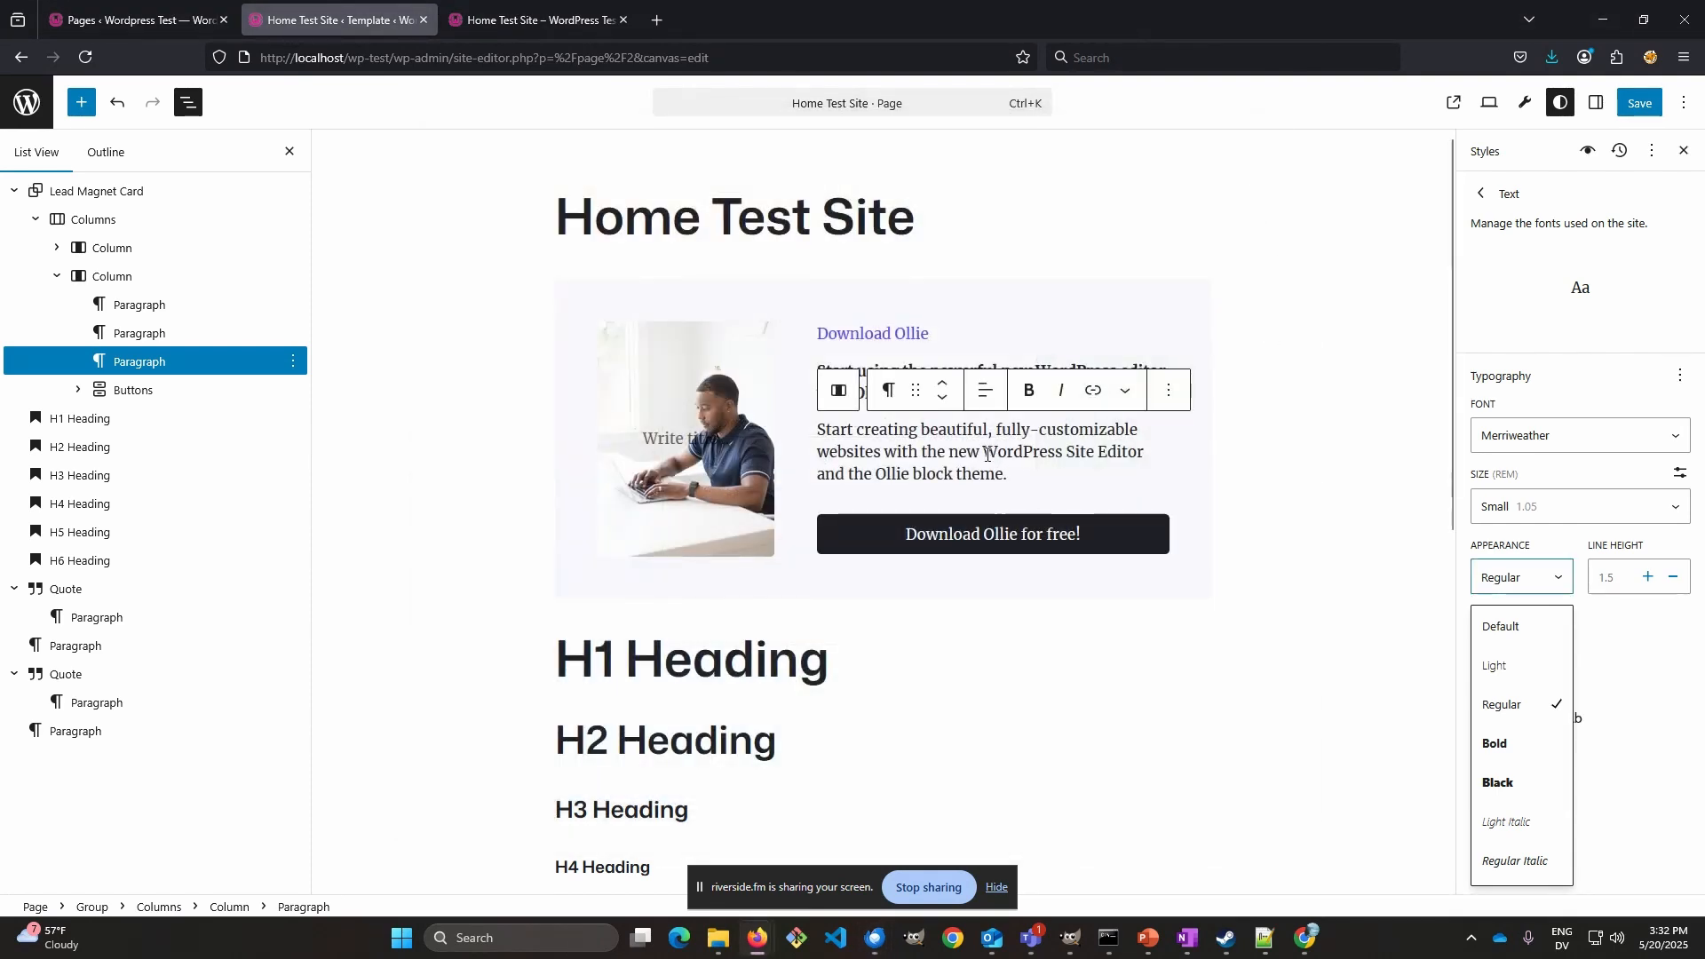
# - Make the word "WordPress" bold in the card's third paragraph
pyautogui.moveTo(982, 453); pyautogui.dragTo(1064, 454)
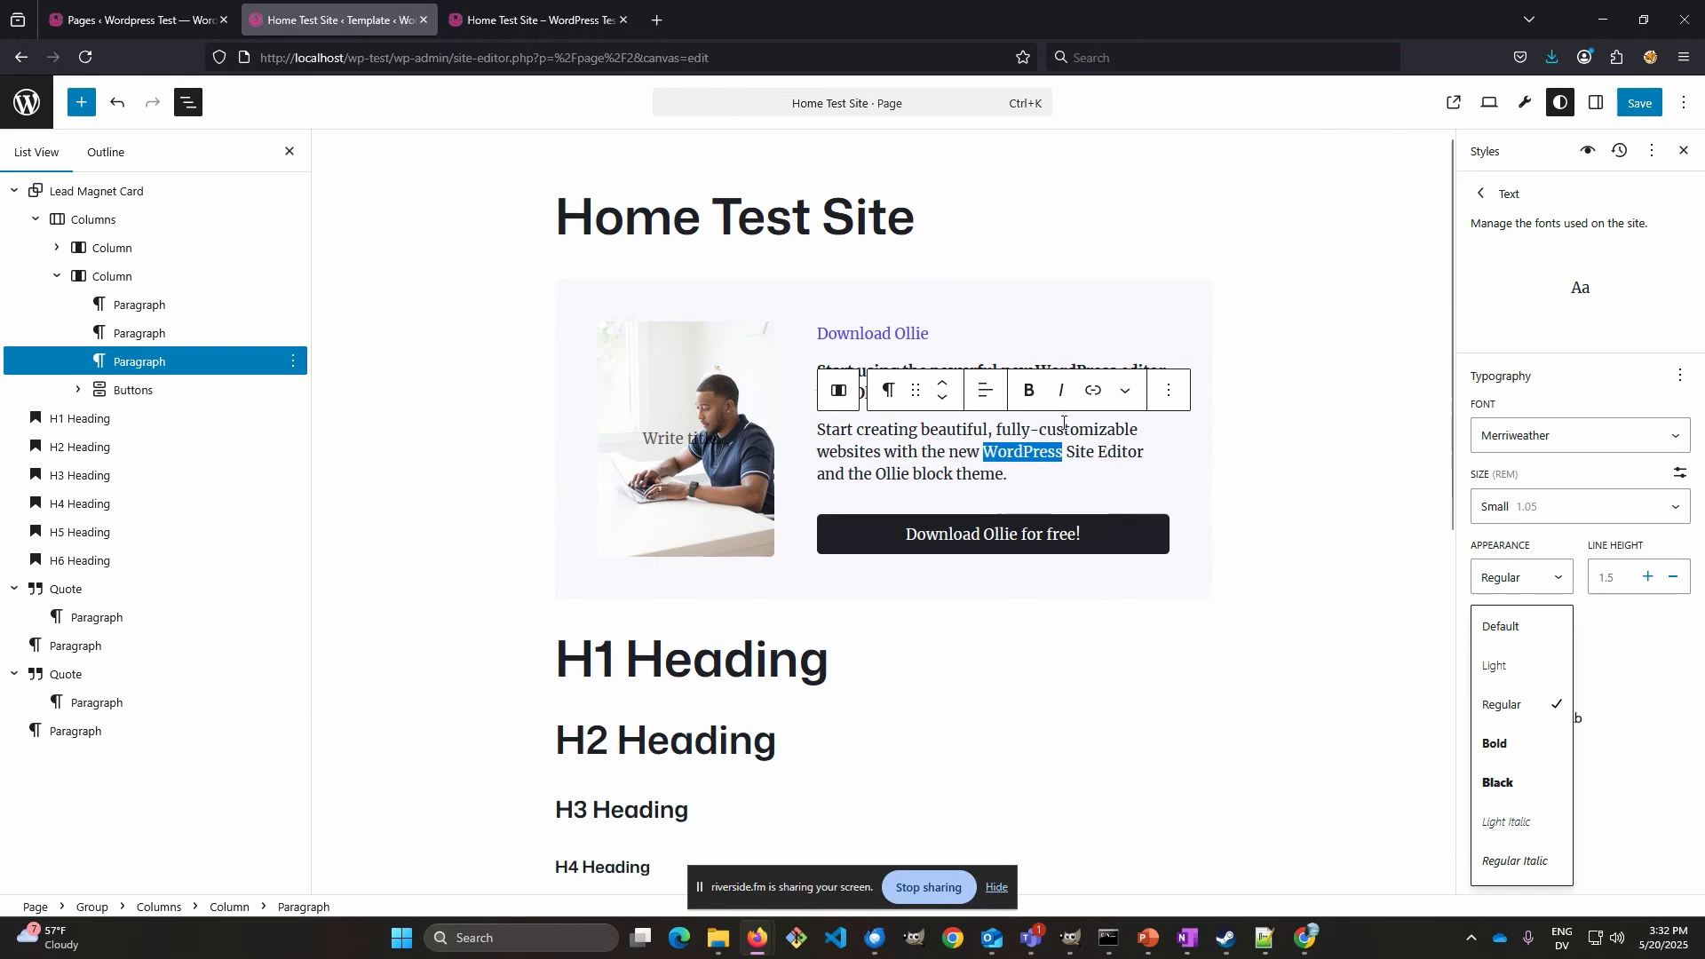
pyautogui.click(1030, 398)
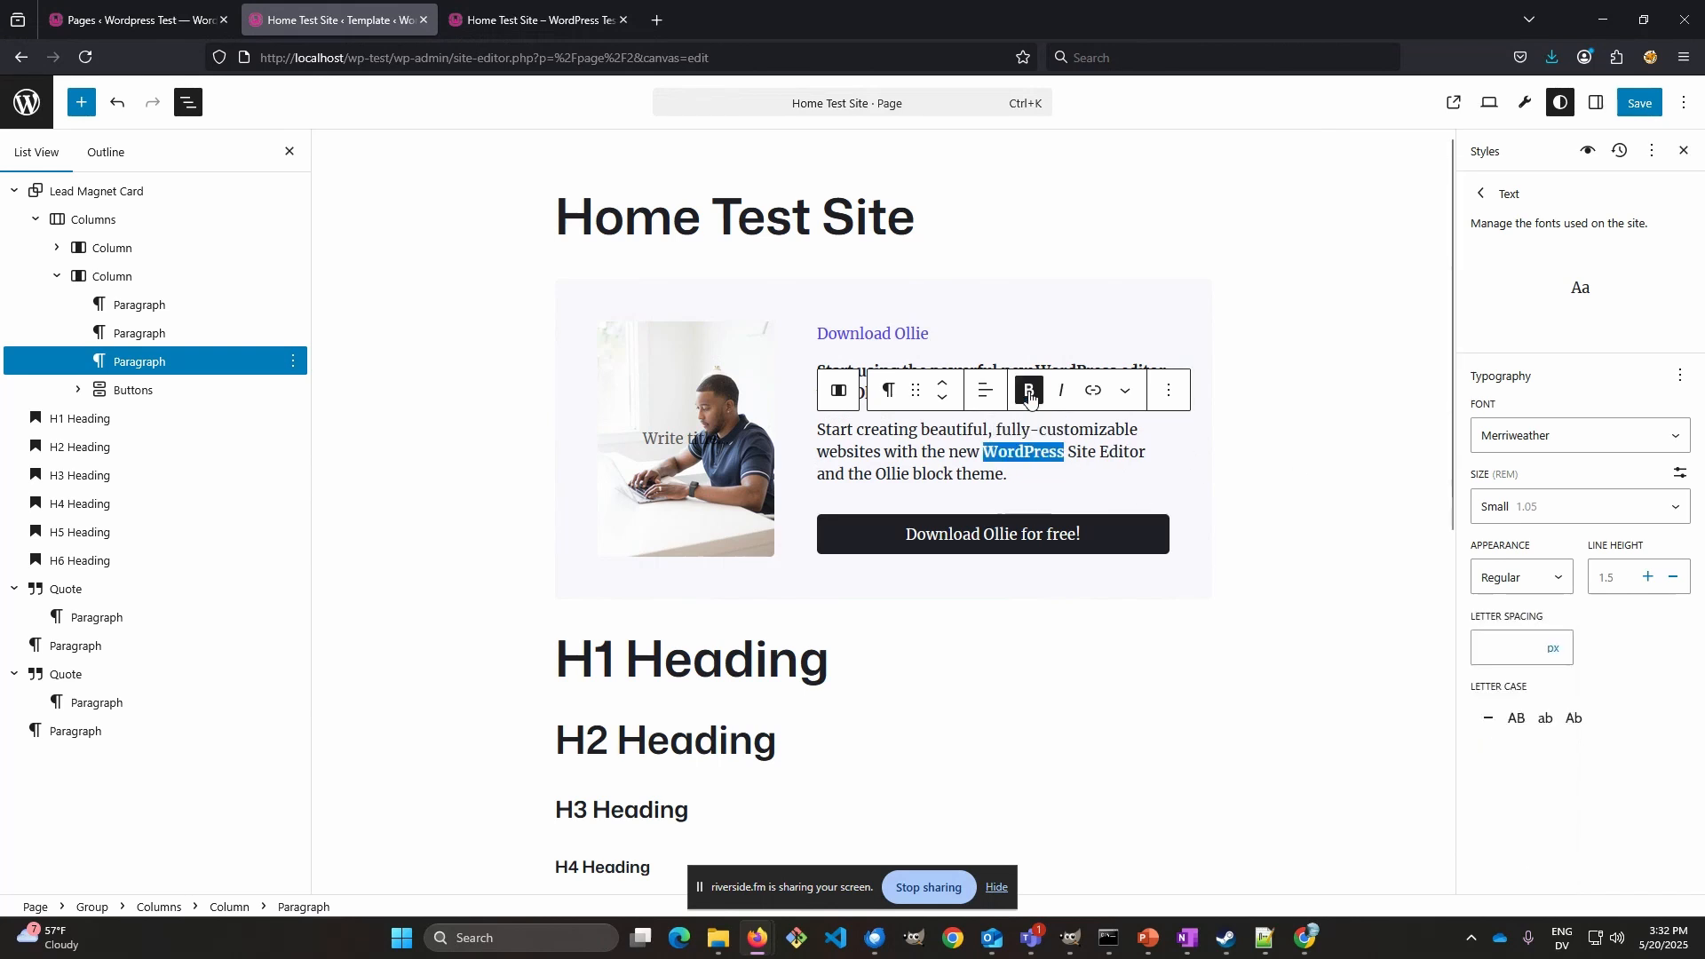
pyautogui.click(1168, 450)
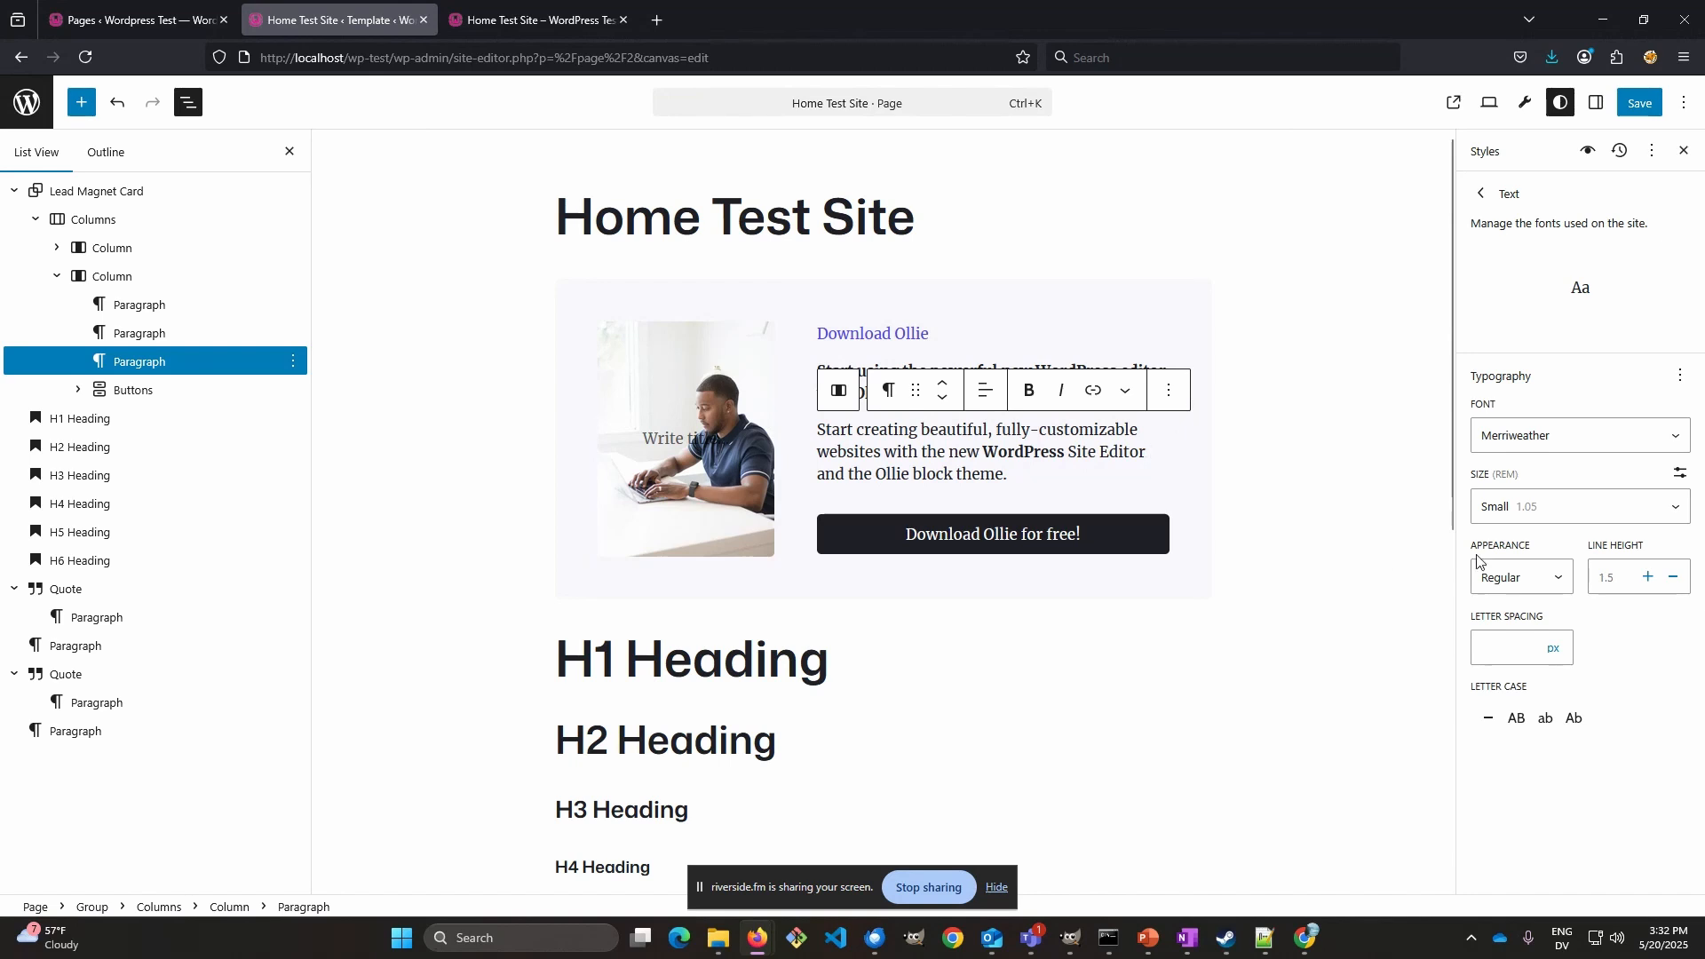
# - Set the line height of the site-wide text style to 1.5
pyautogui.click(1647, 577)
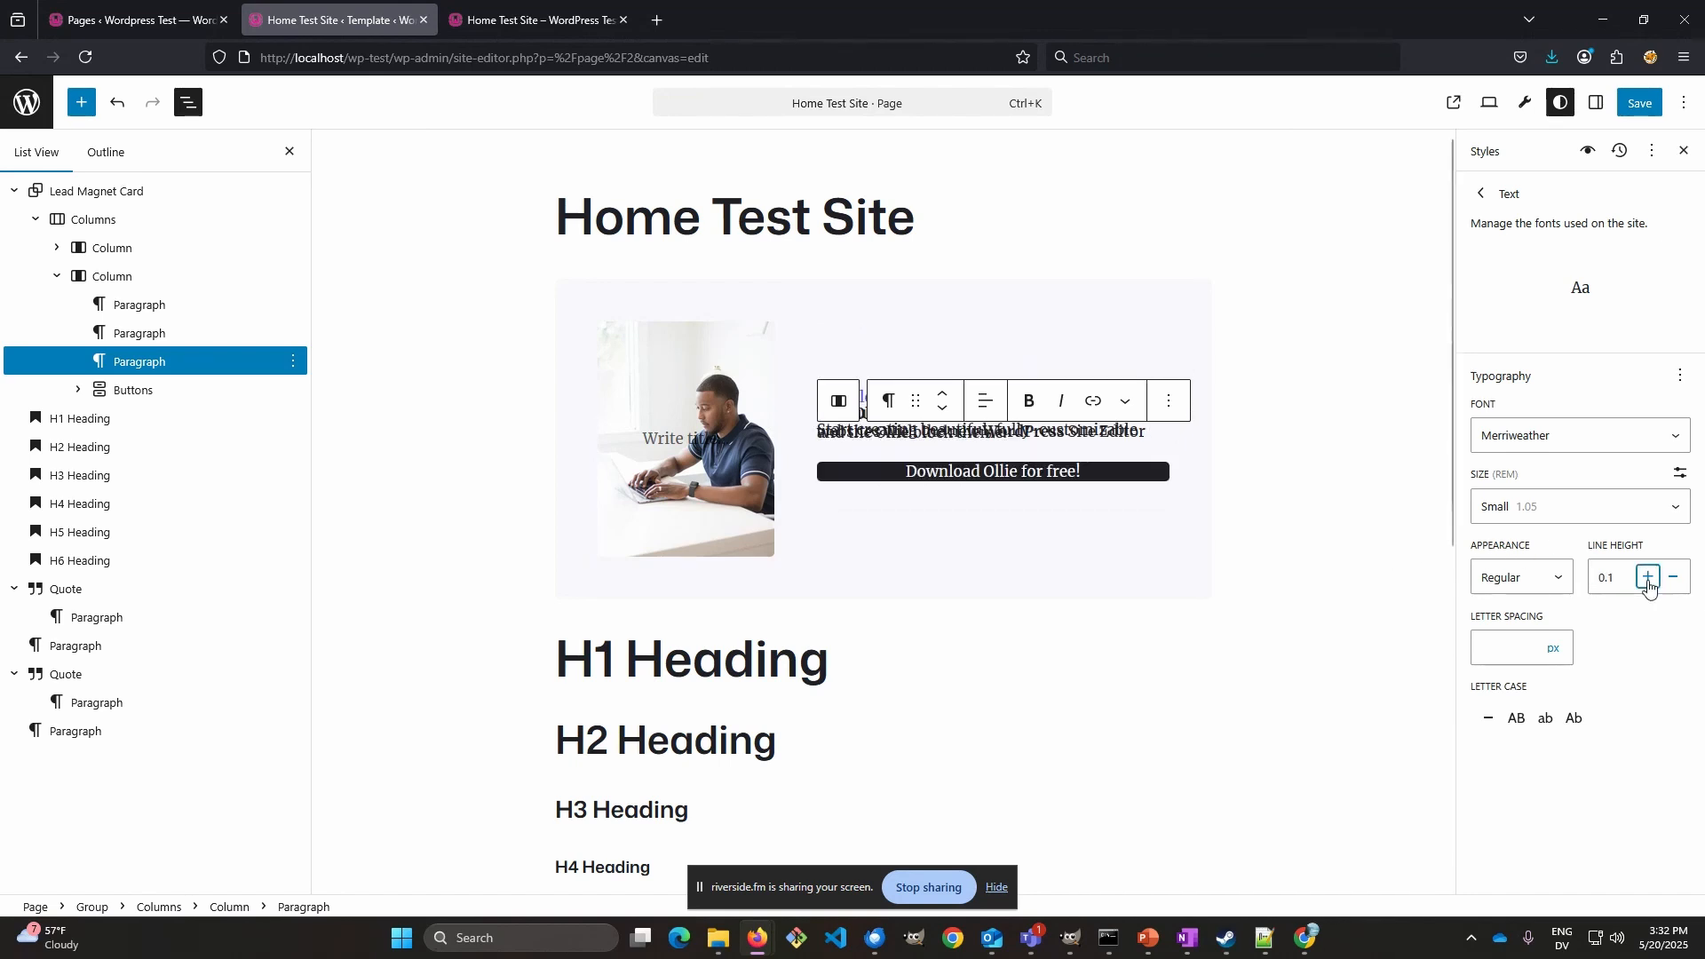
pyautogui.moveTo(1623, 579); pyautogui.dragTo(1557, 570)
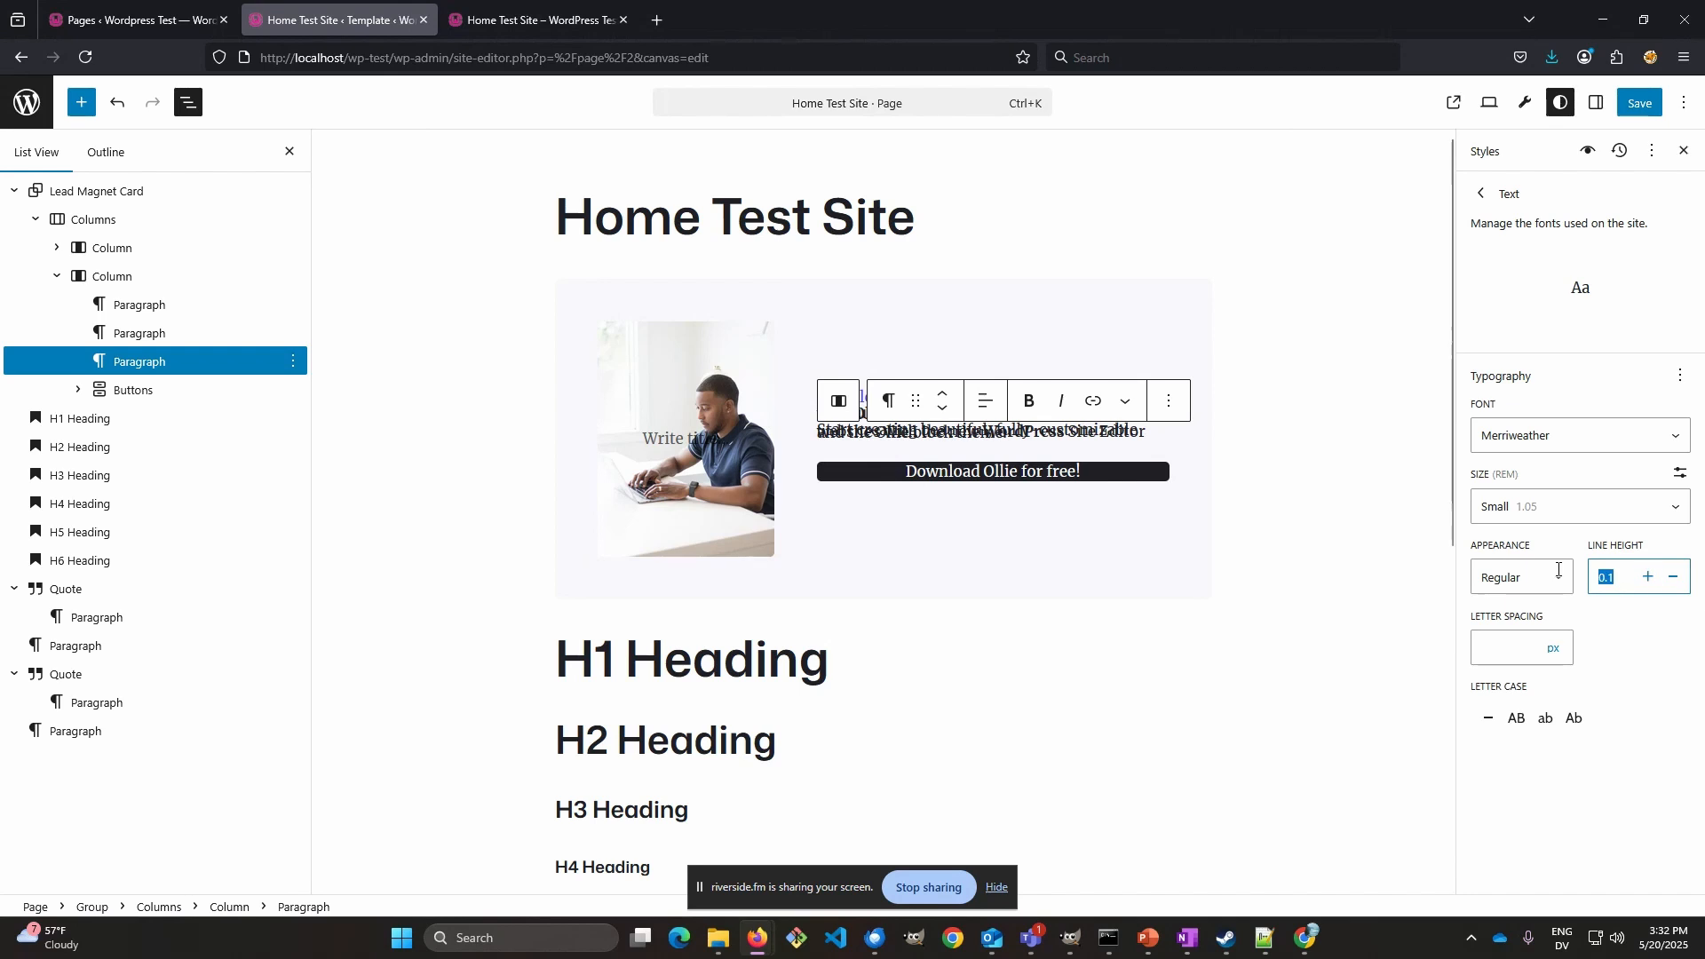
pyautogui.write('1')
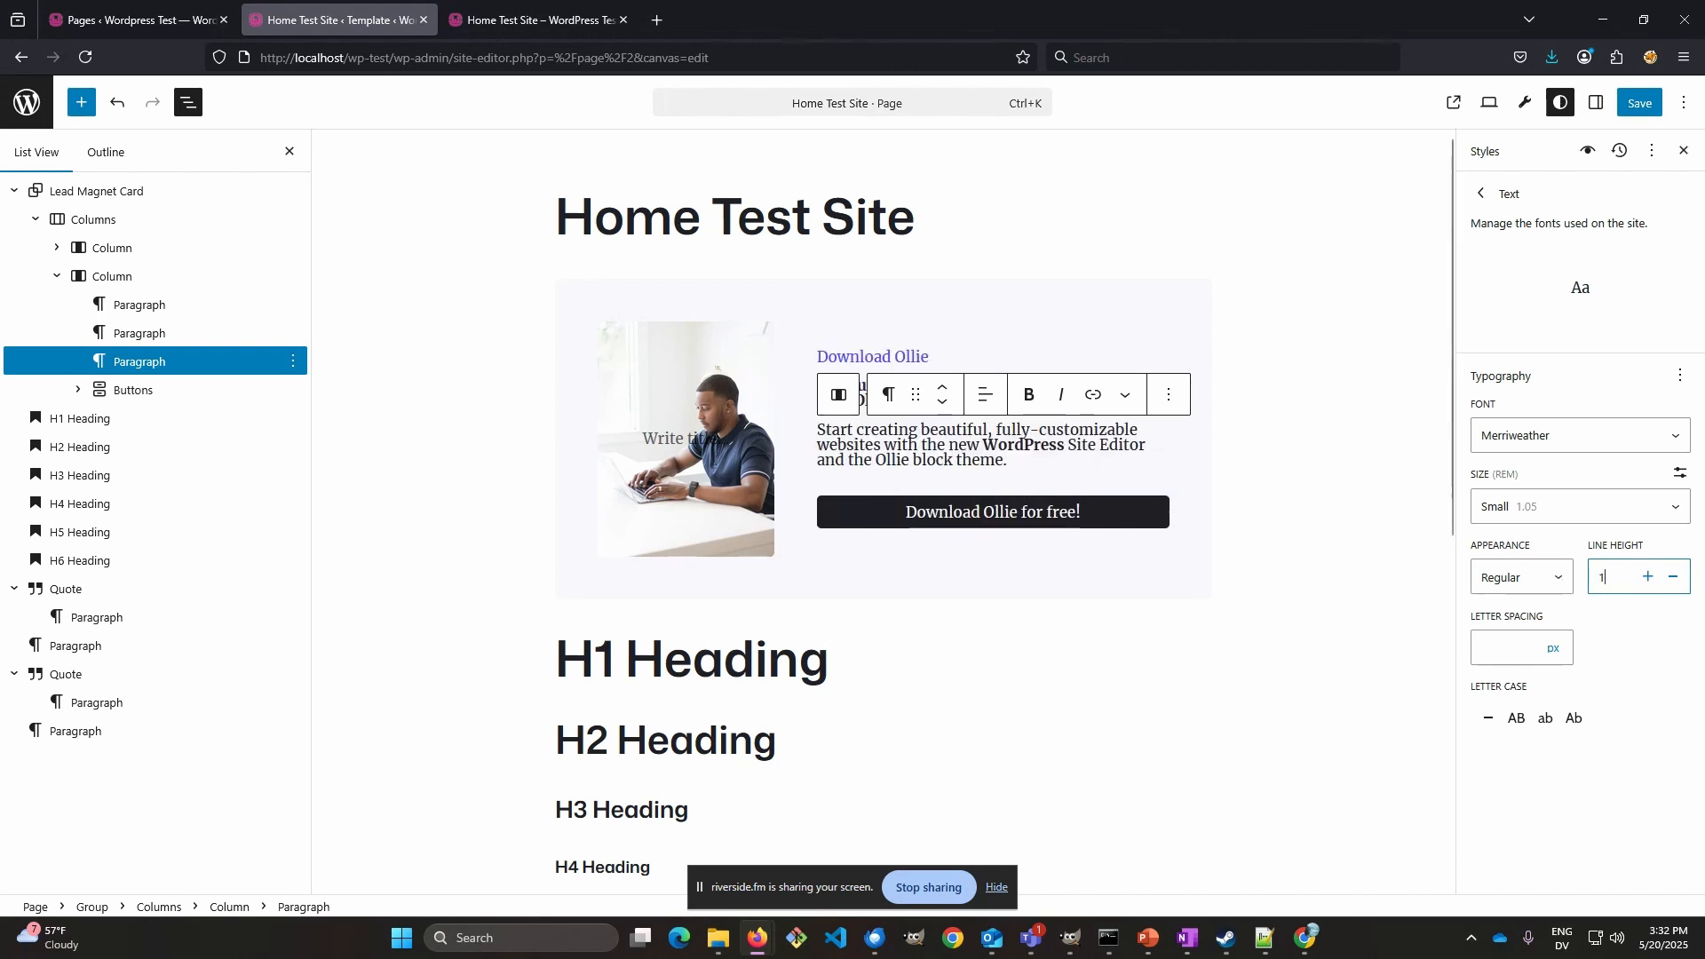
pyautogui.write('.5')
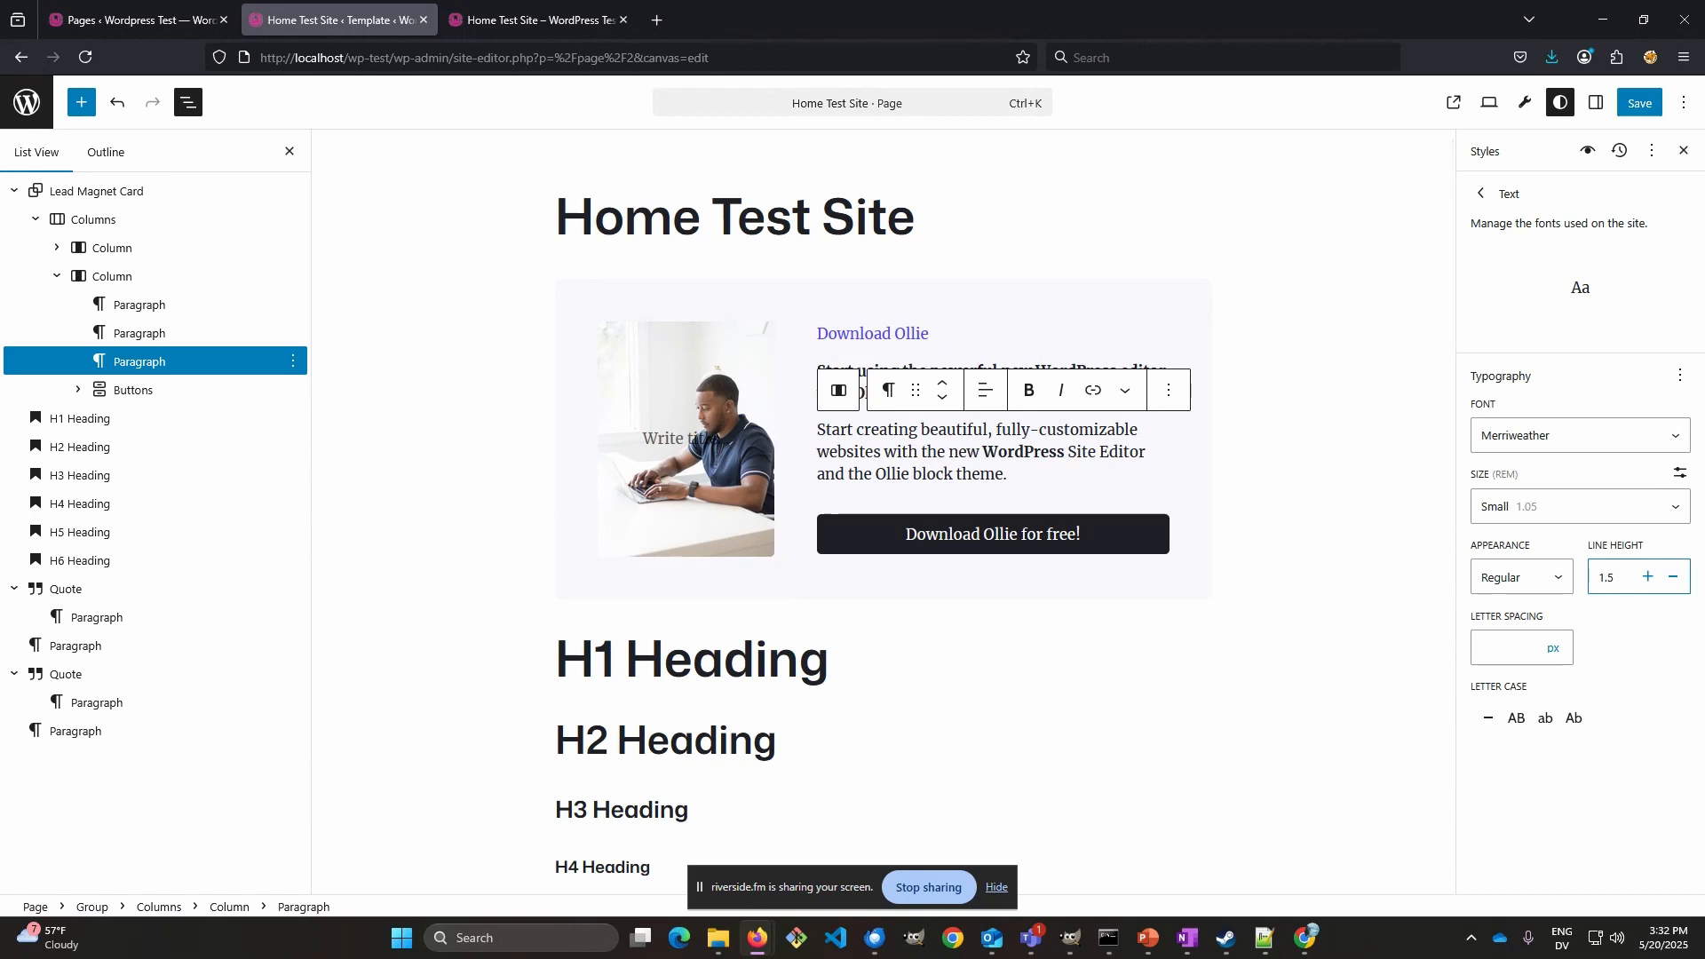
# - Try a line height of 2.5 on the site-wide text and restore it to 1.5
pyautogui.hotkey('shift', 'Left')
pyautogui.write('2')
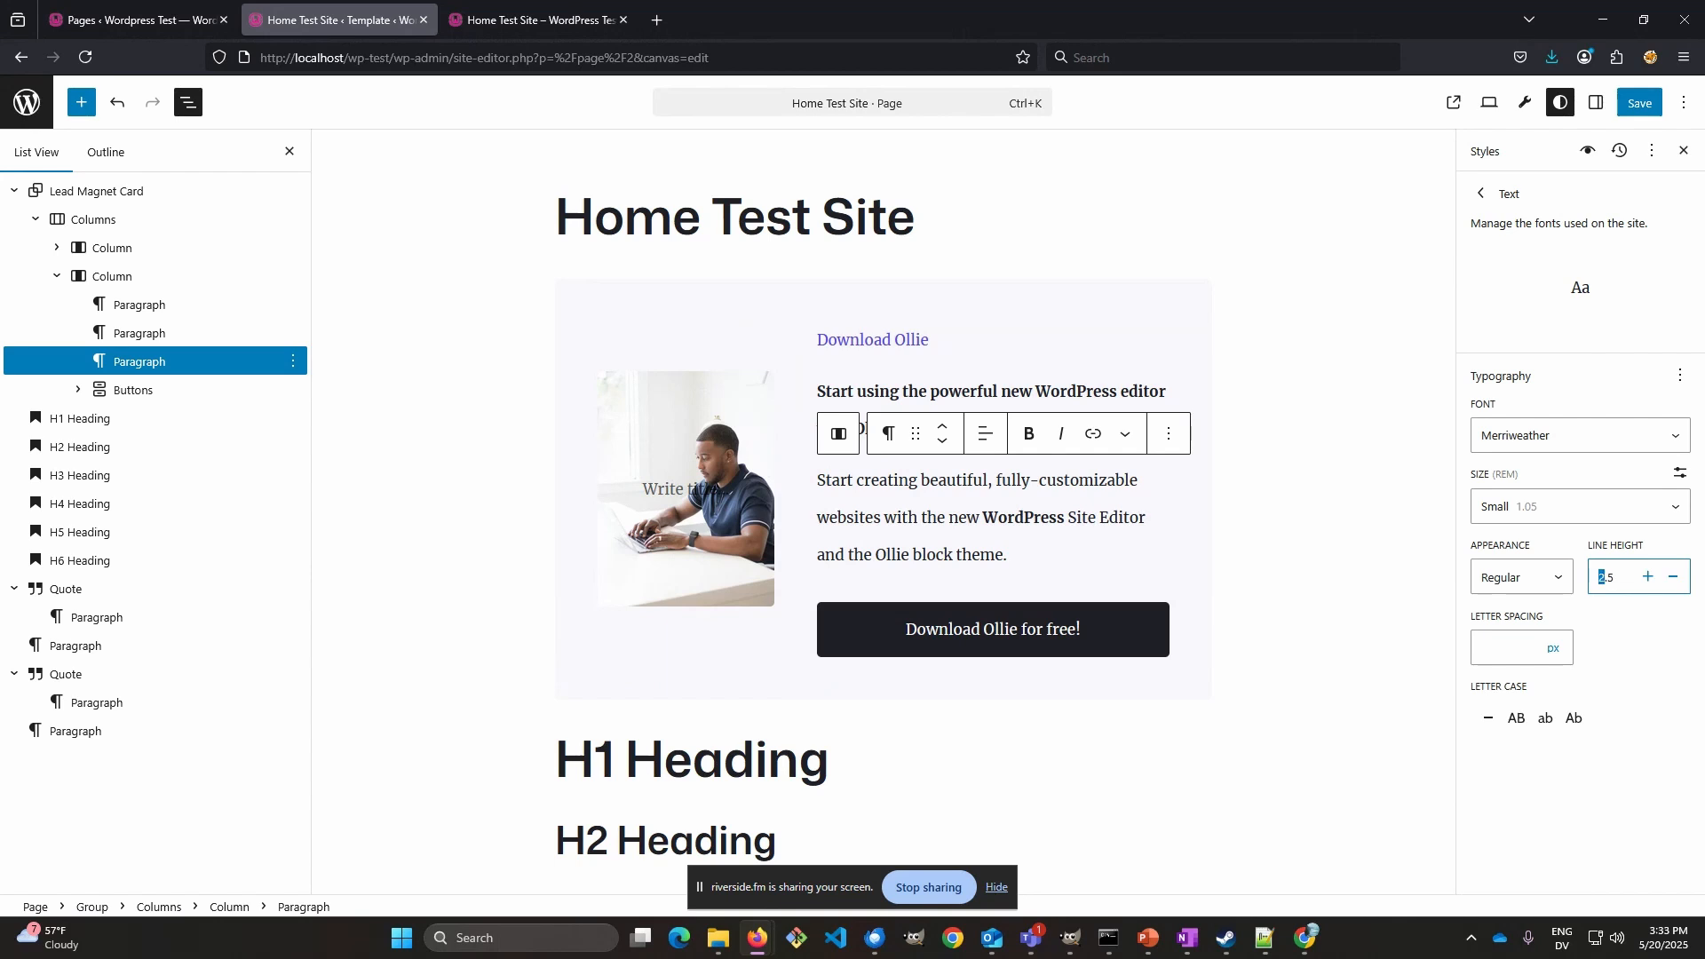
pyautogui.write('1')
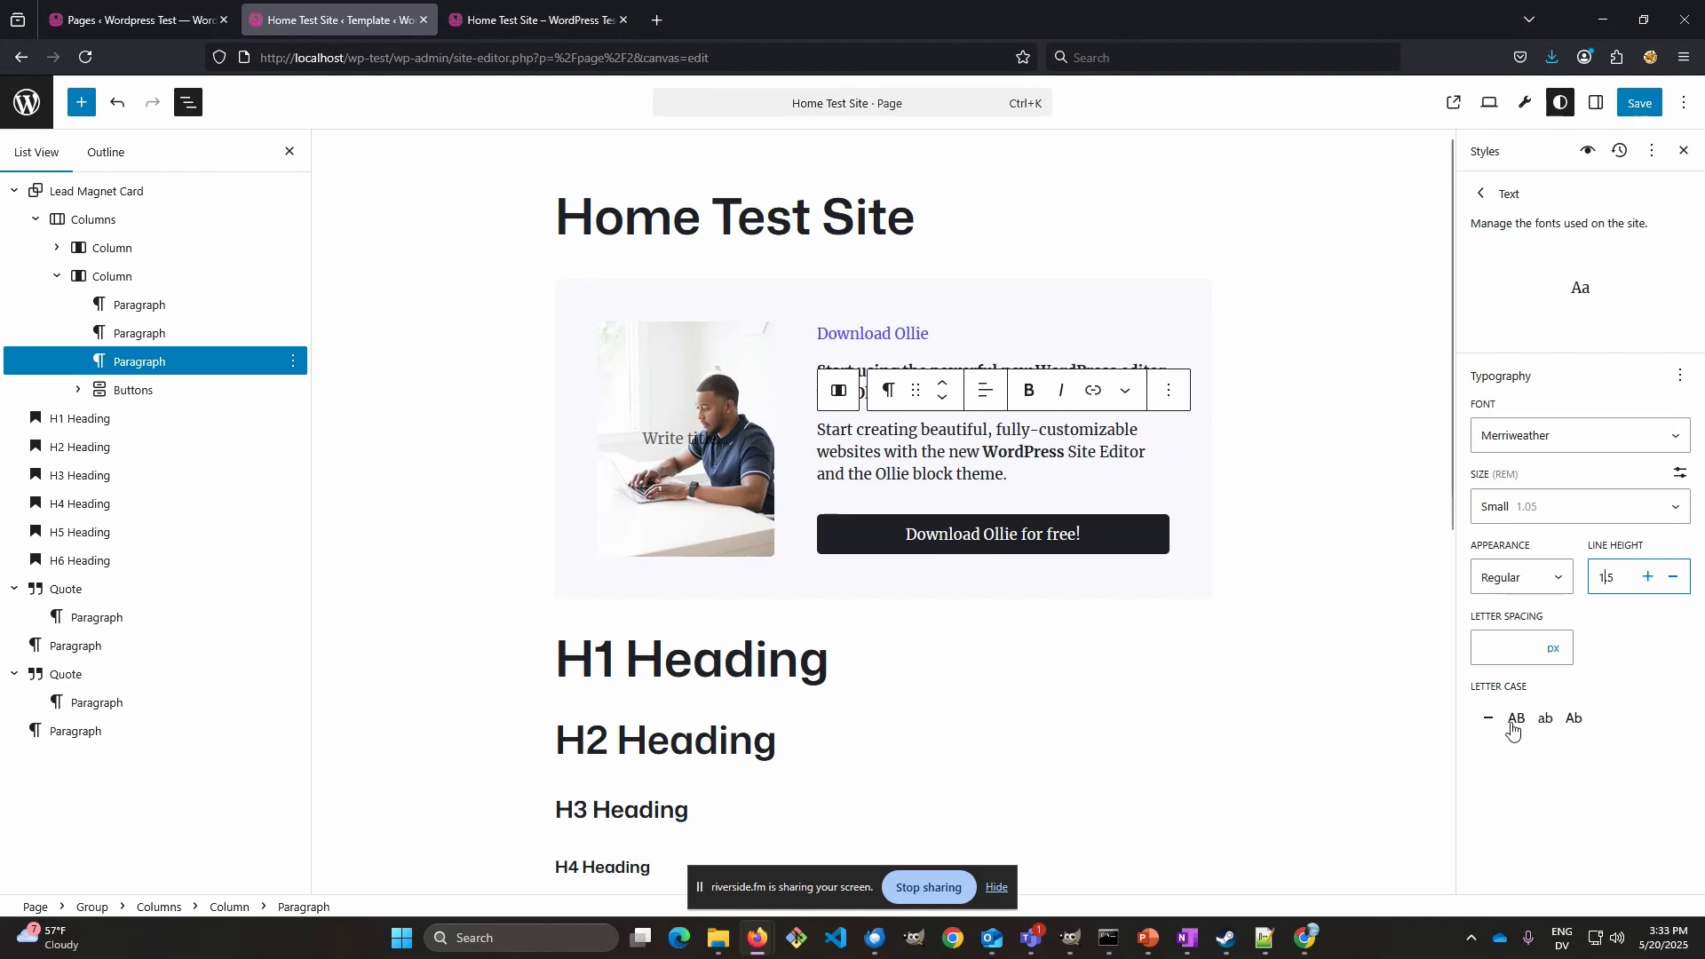
# - Compare the lowercase, capitalized and uppercase letter cases on the site-wide text and settle on no case transformation
pyautogui.click(1545, 719)
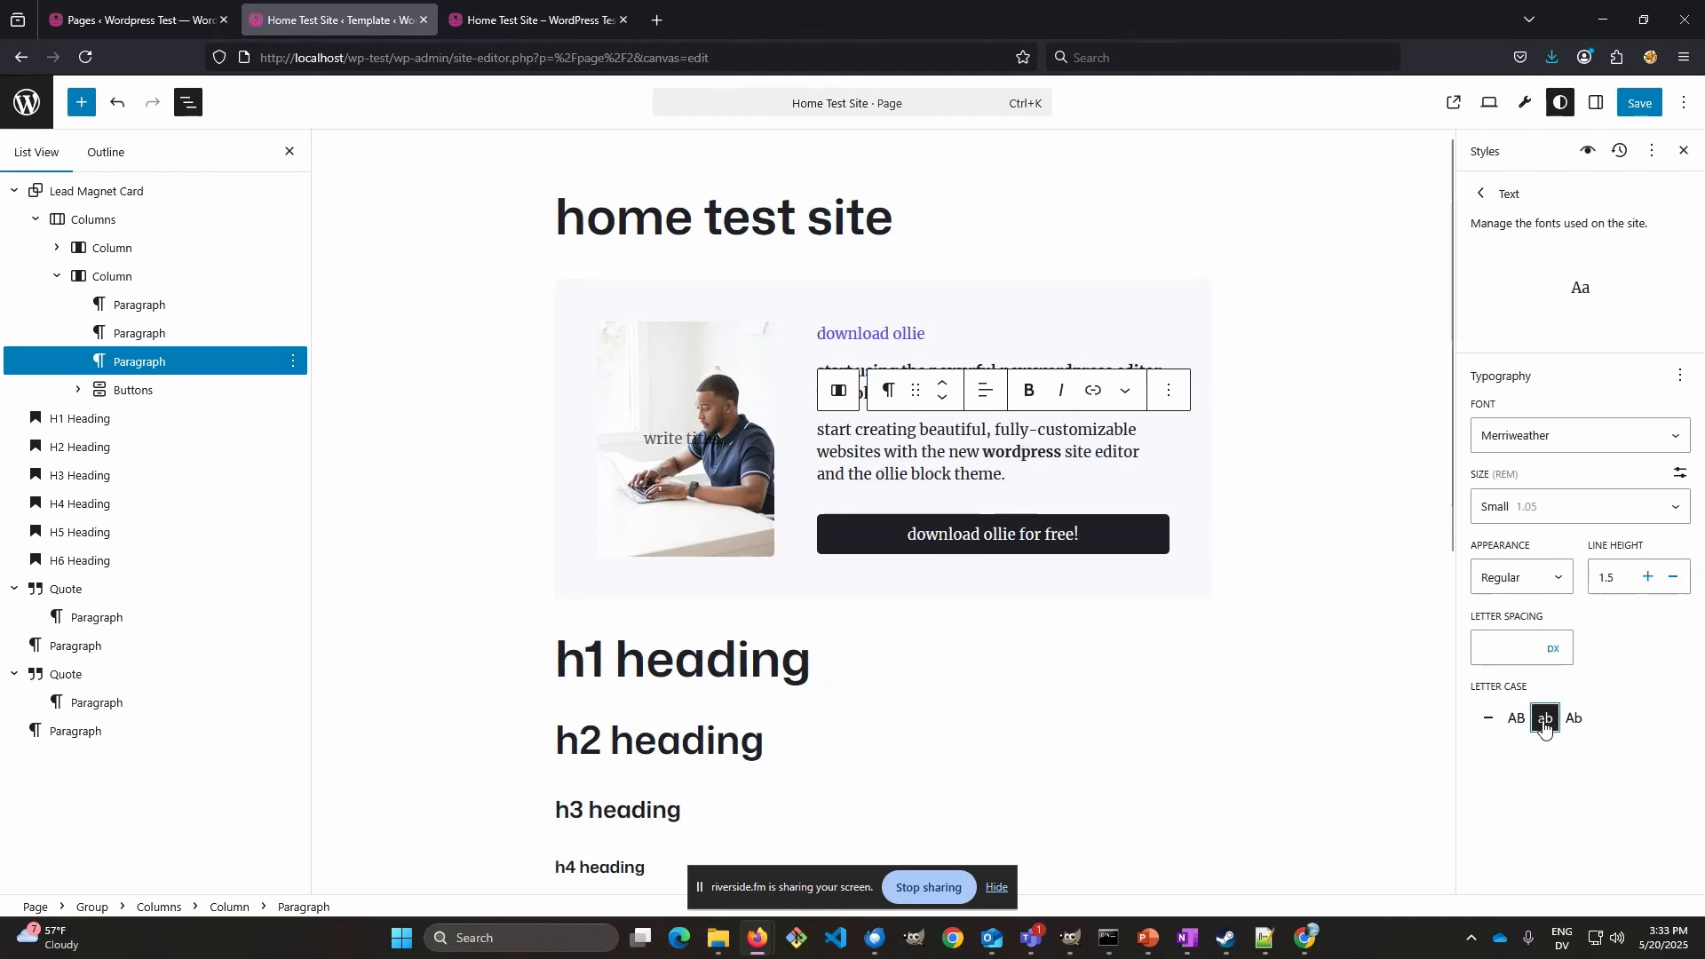
pyautogui.click(1545, 720)
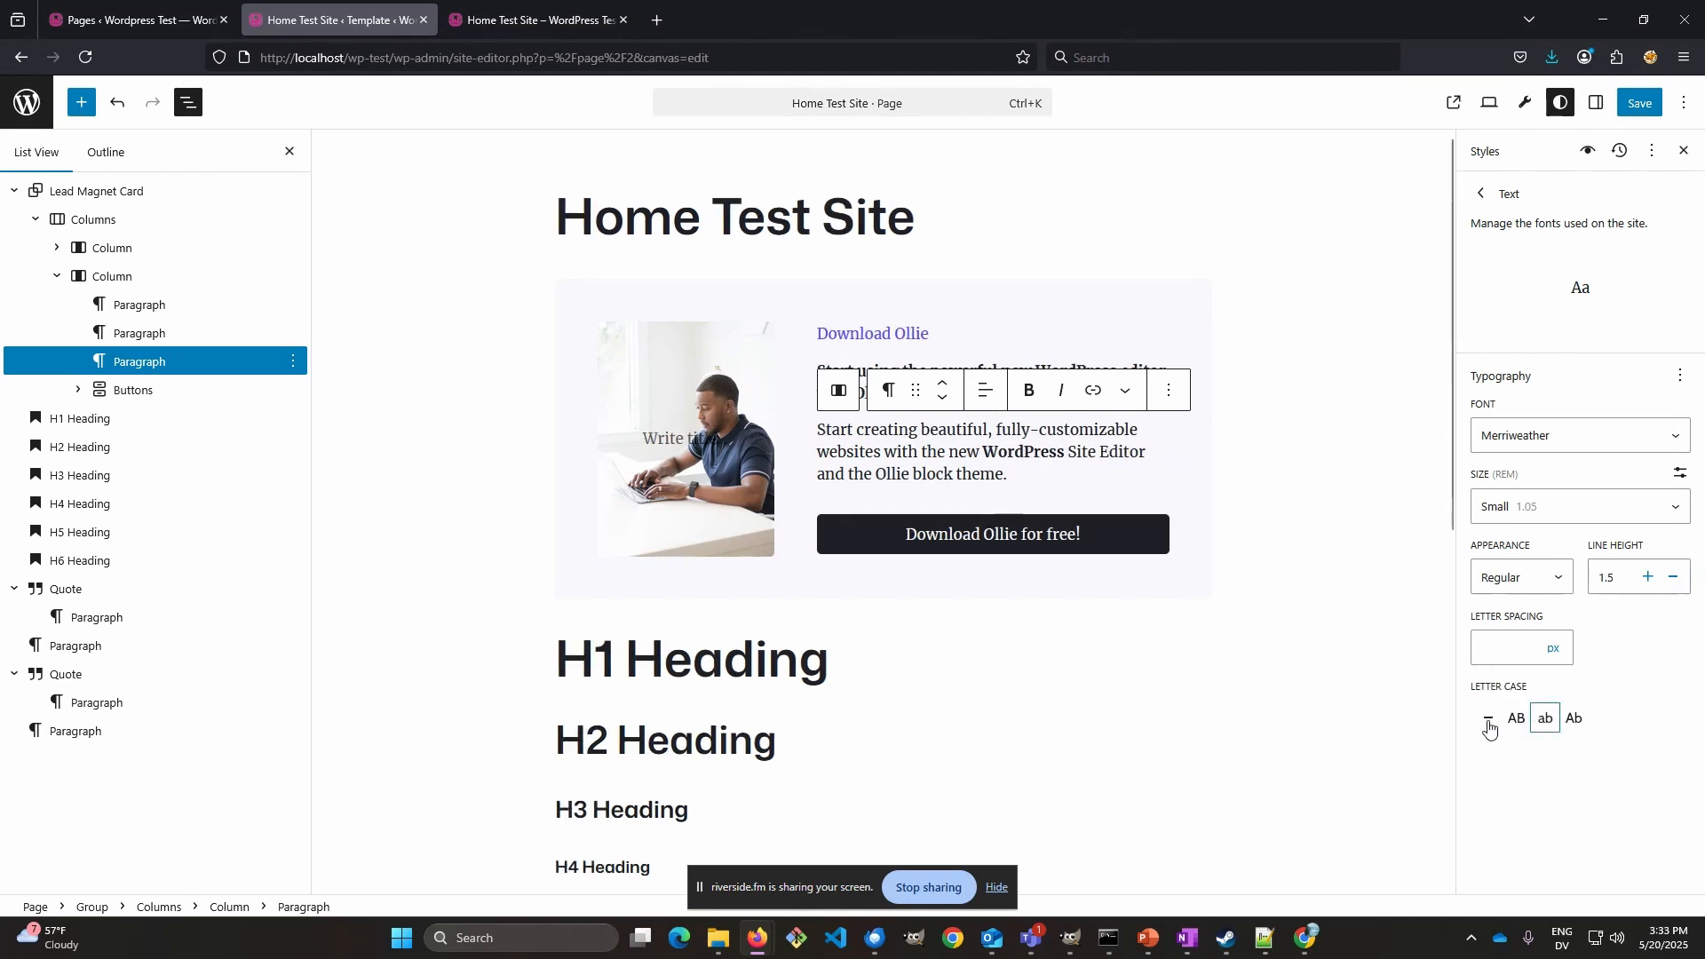
pyautogui.click(1488, 721)
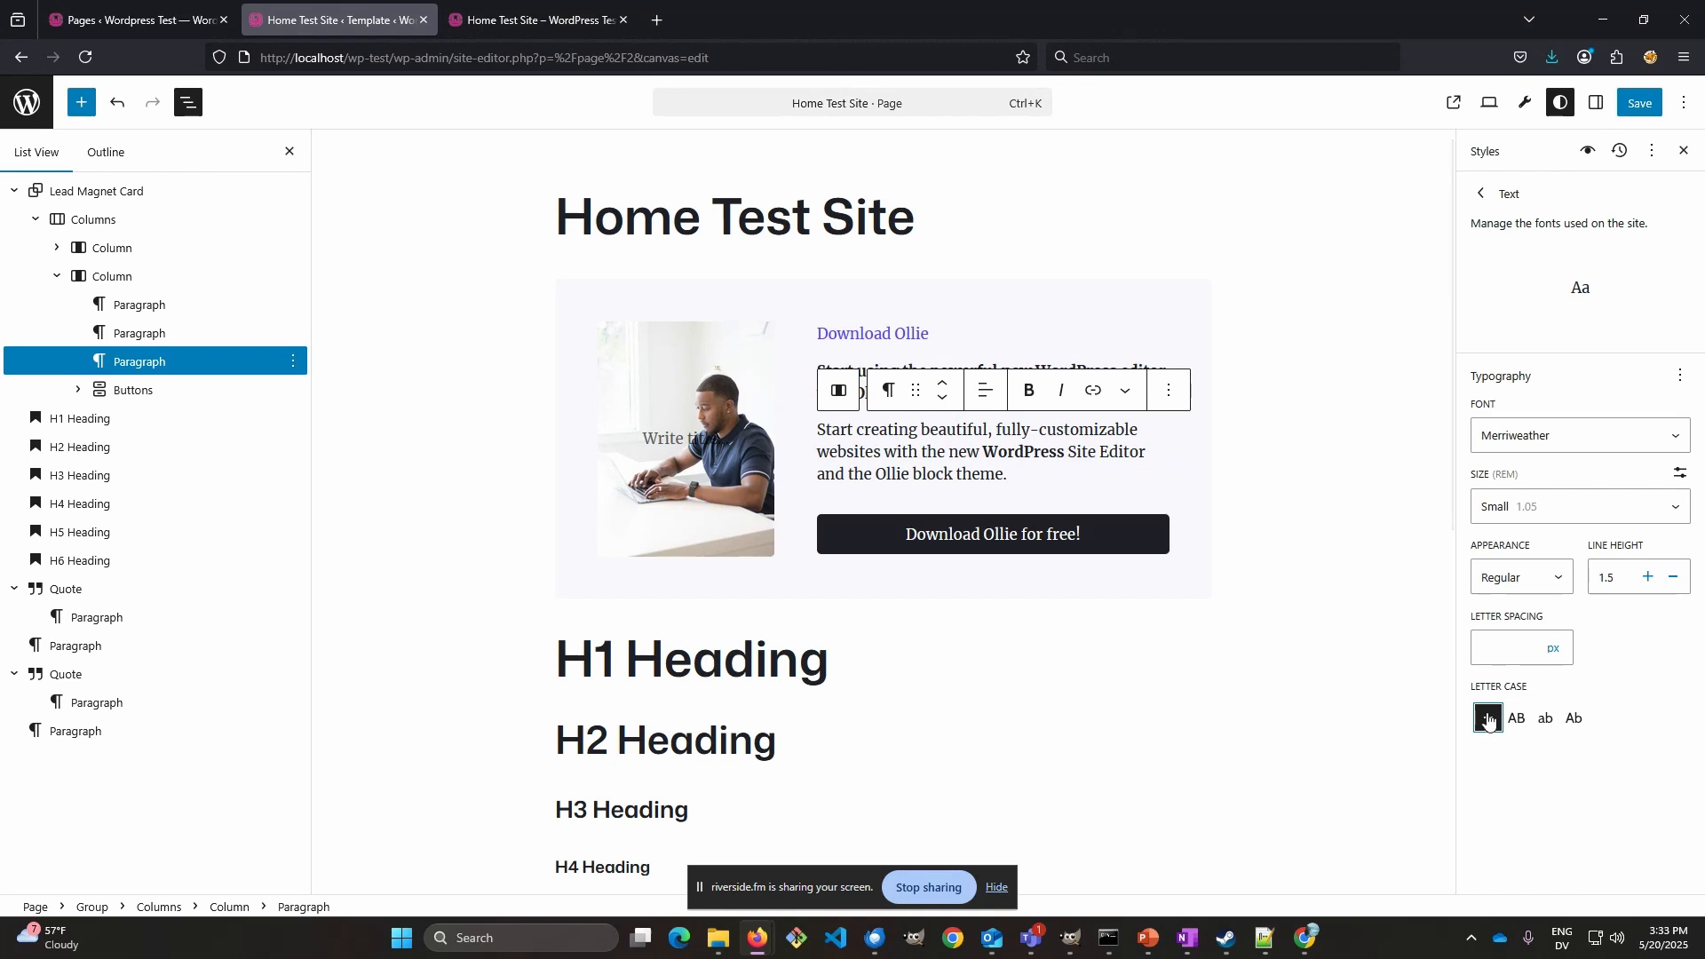
pyautogui.click(1573, 720)
pyautogui.click(1574, 721)
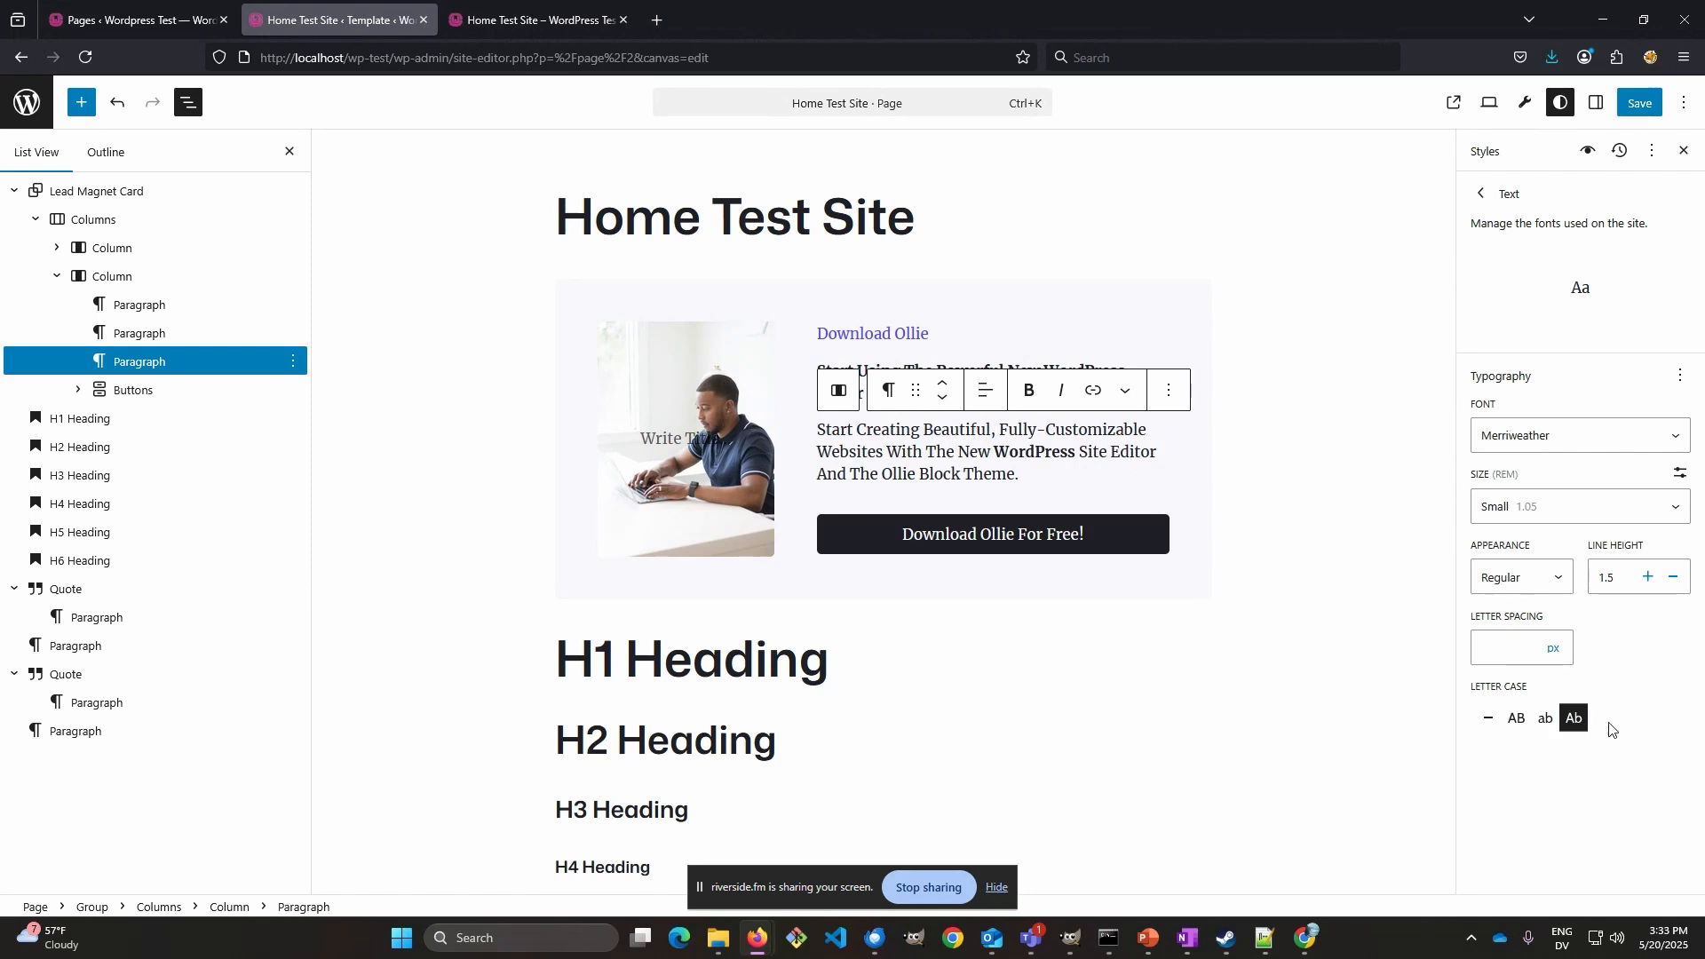
pyautogui.click(1515, 720)
pyautogui.click(1545, 718)
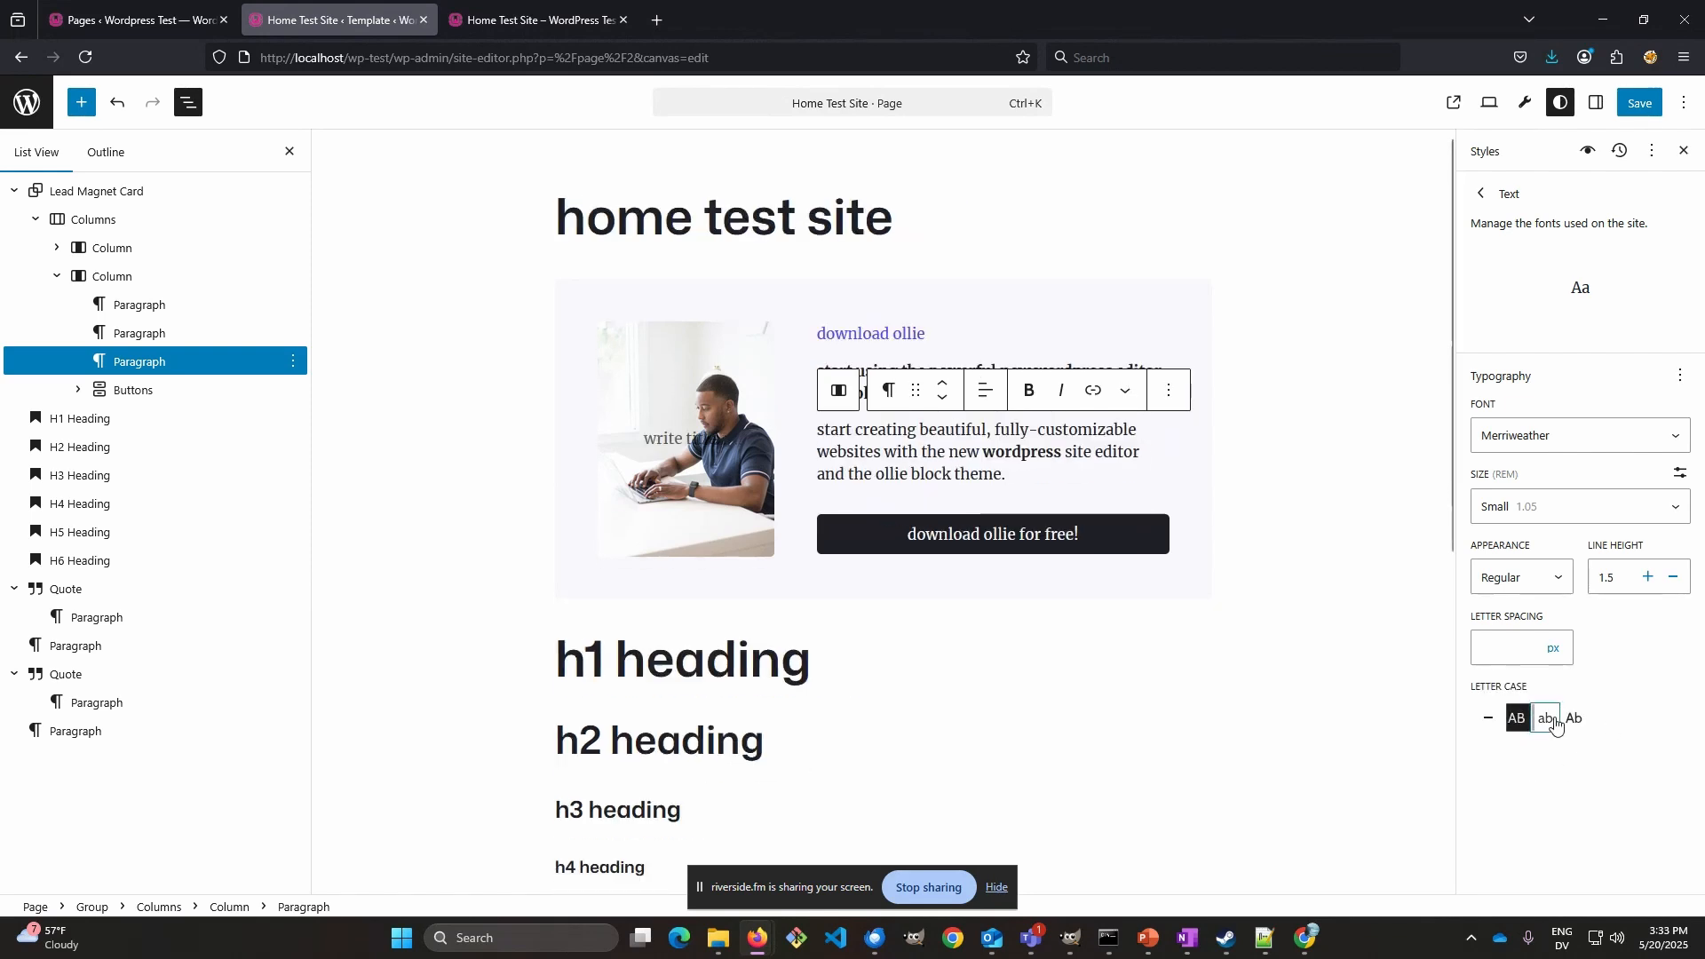
pyautogui.click(1584, 726)
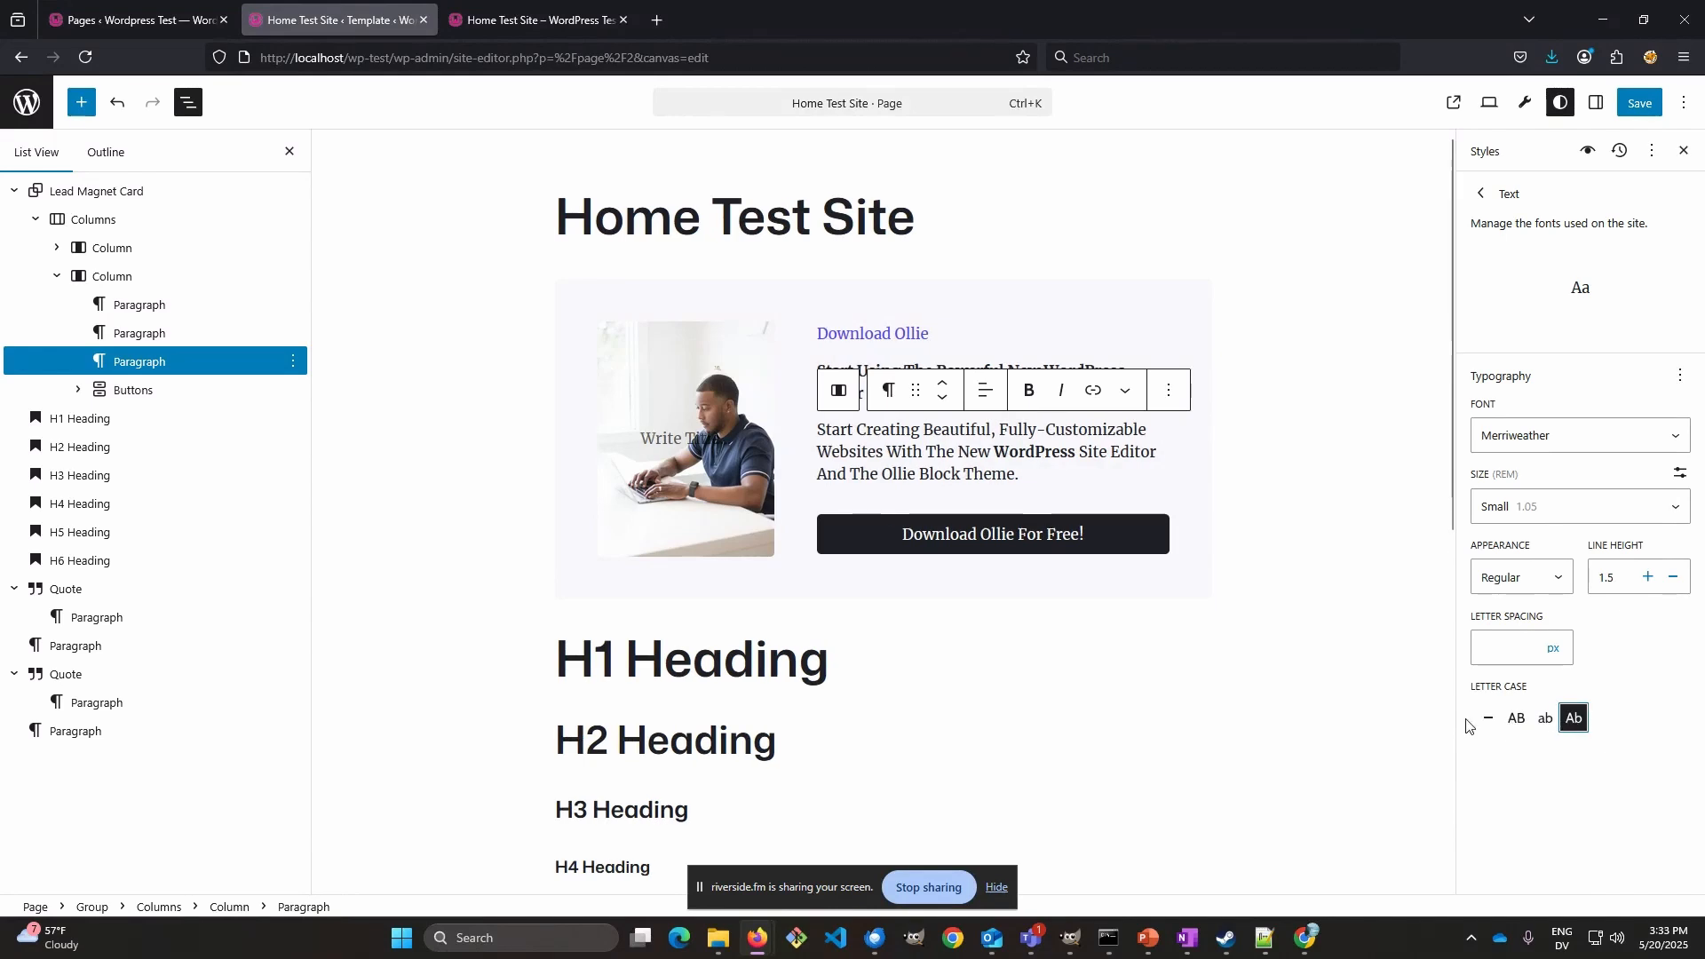
pyautogui.click(1585, 721)
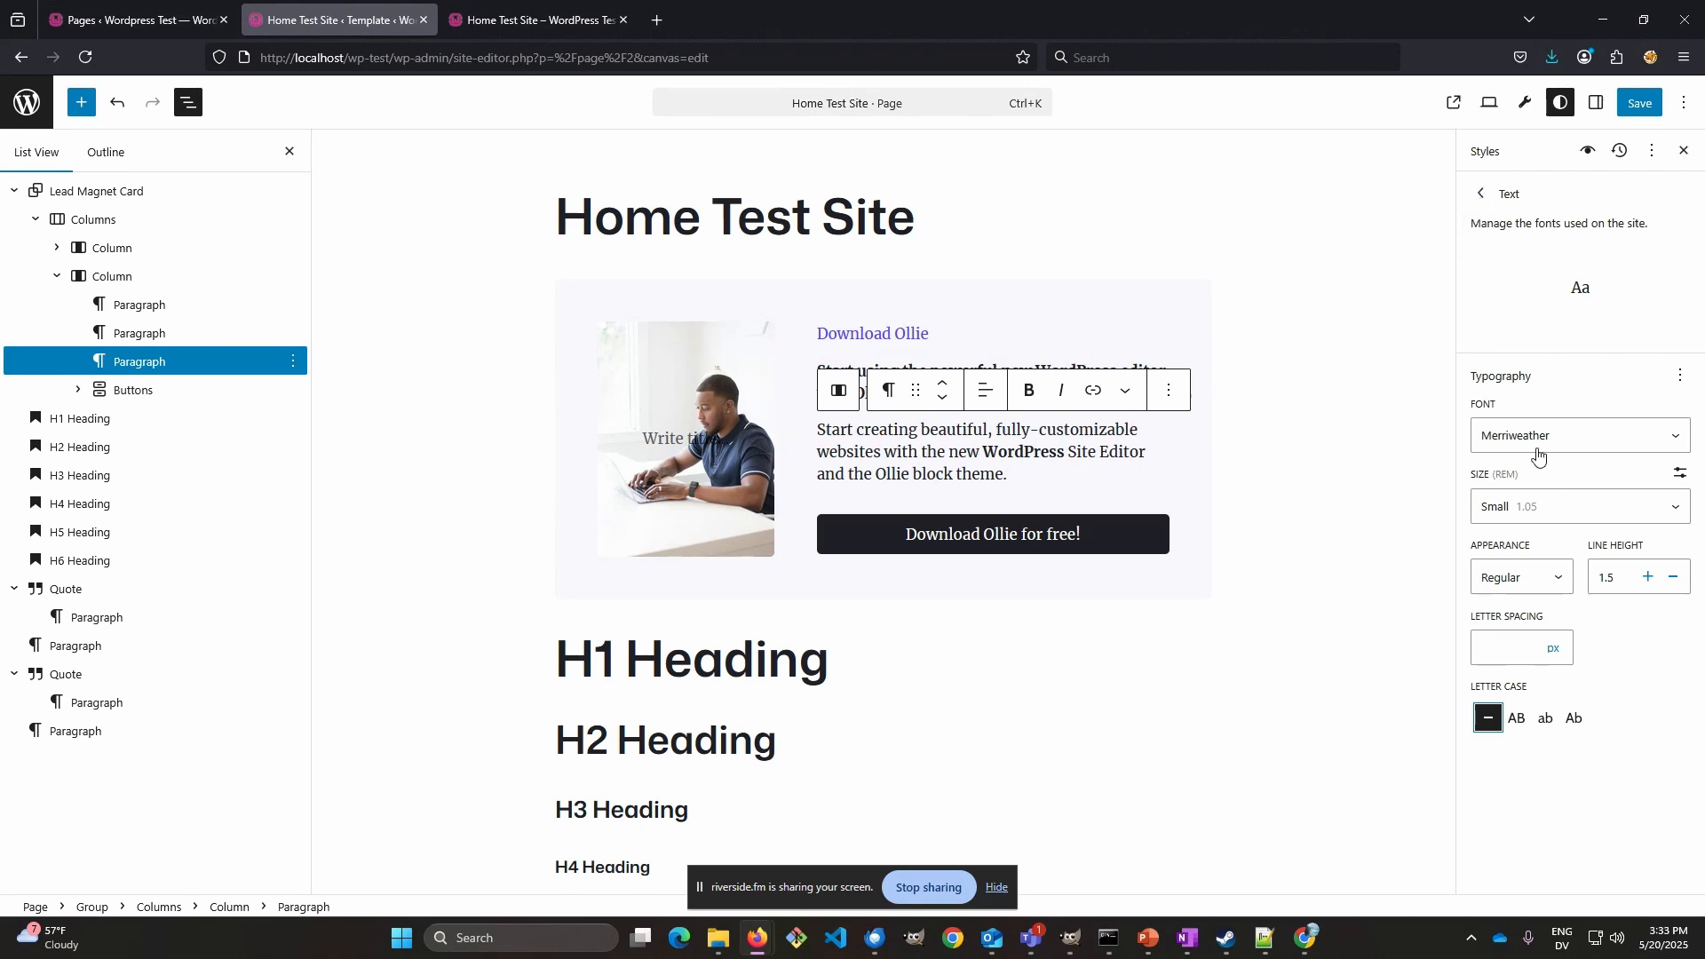
# - Set the size of the site-wide text style to Extra Small
pyautogui.click(1577, 512)
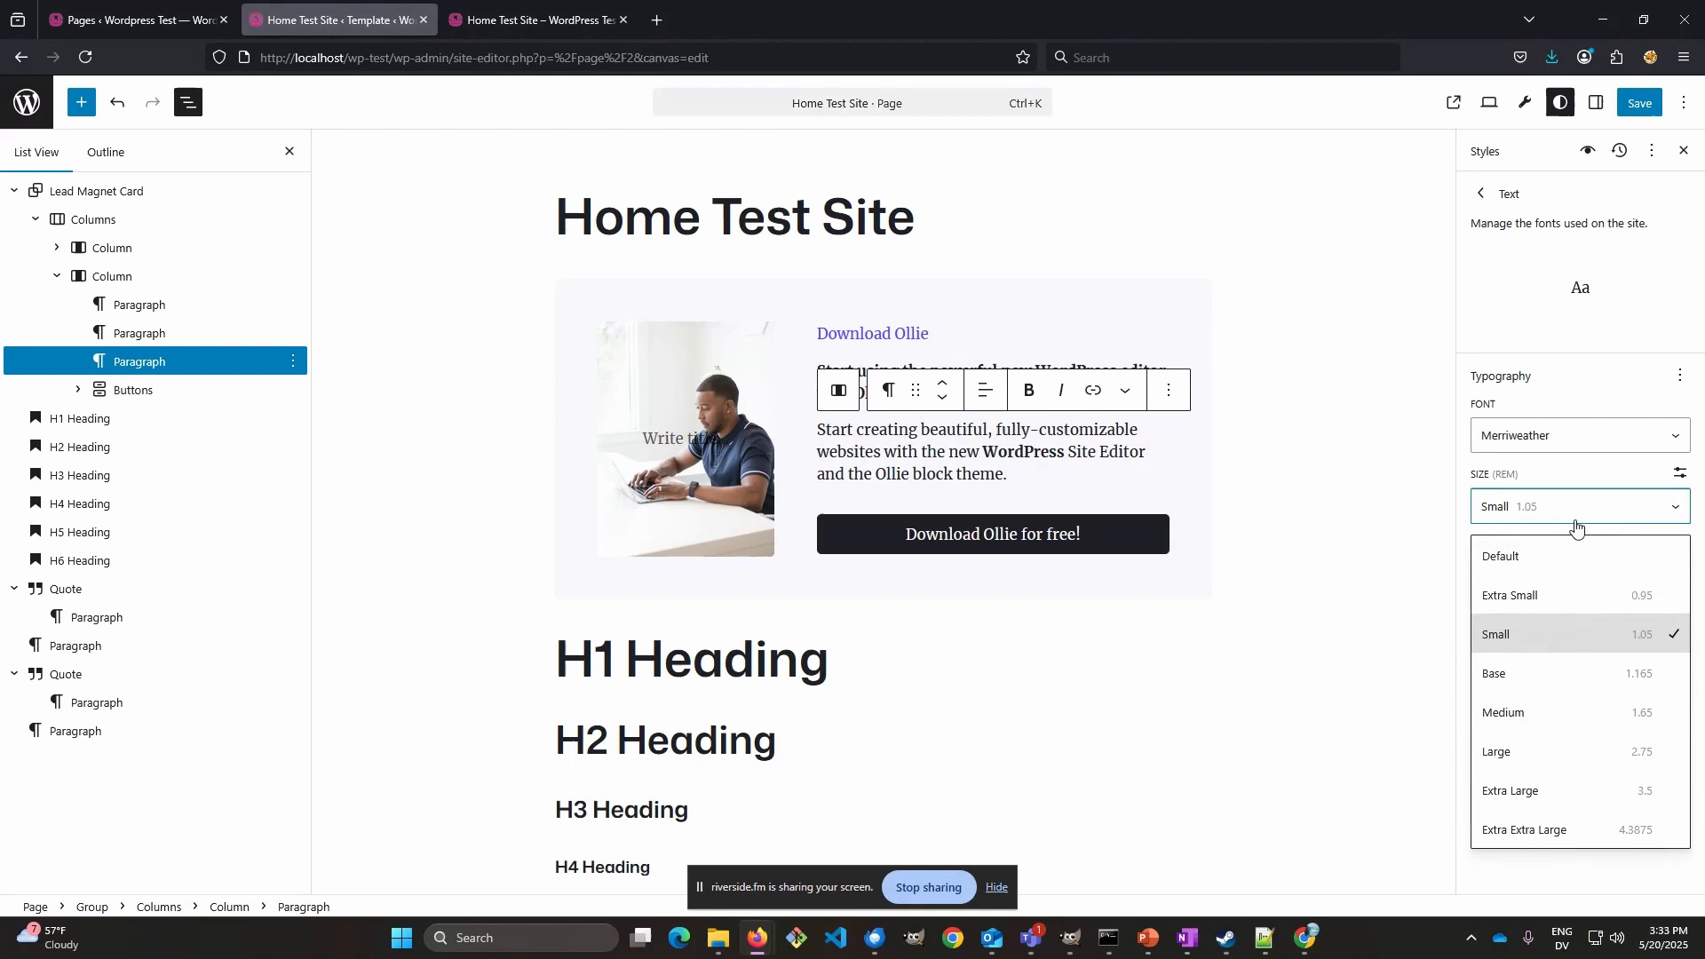
pyautogui.click(1557, 590)
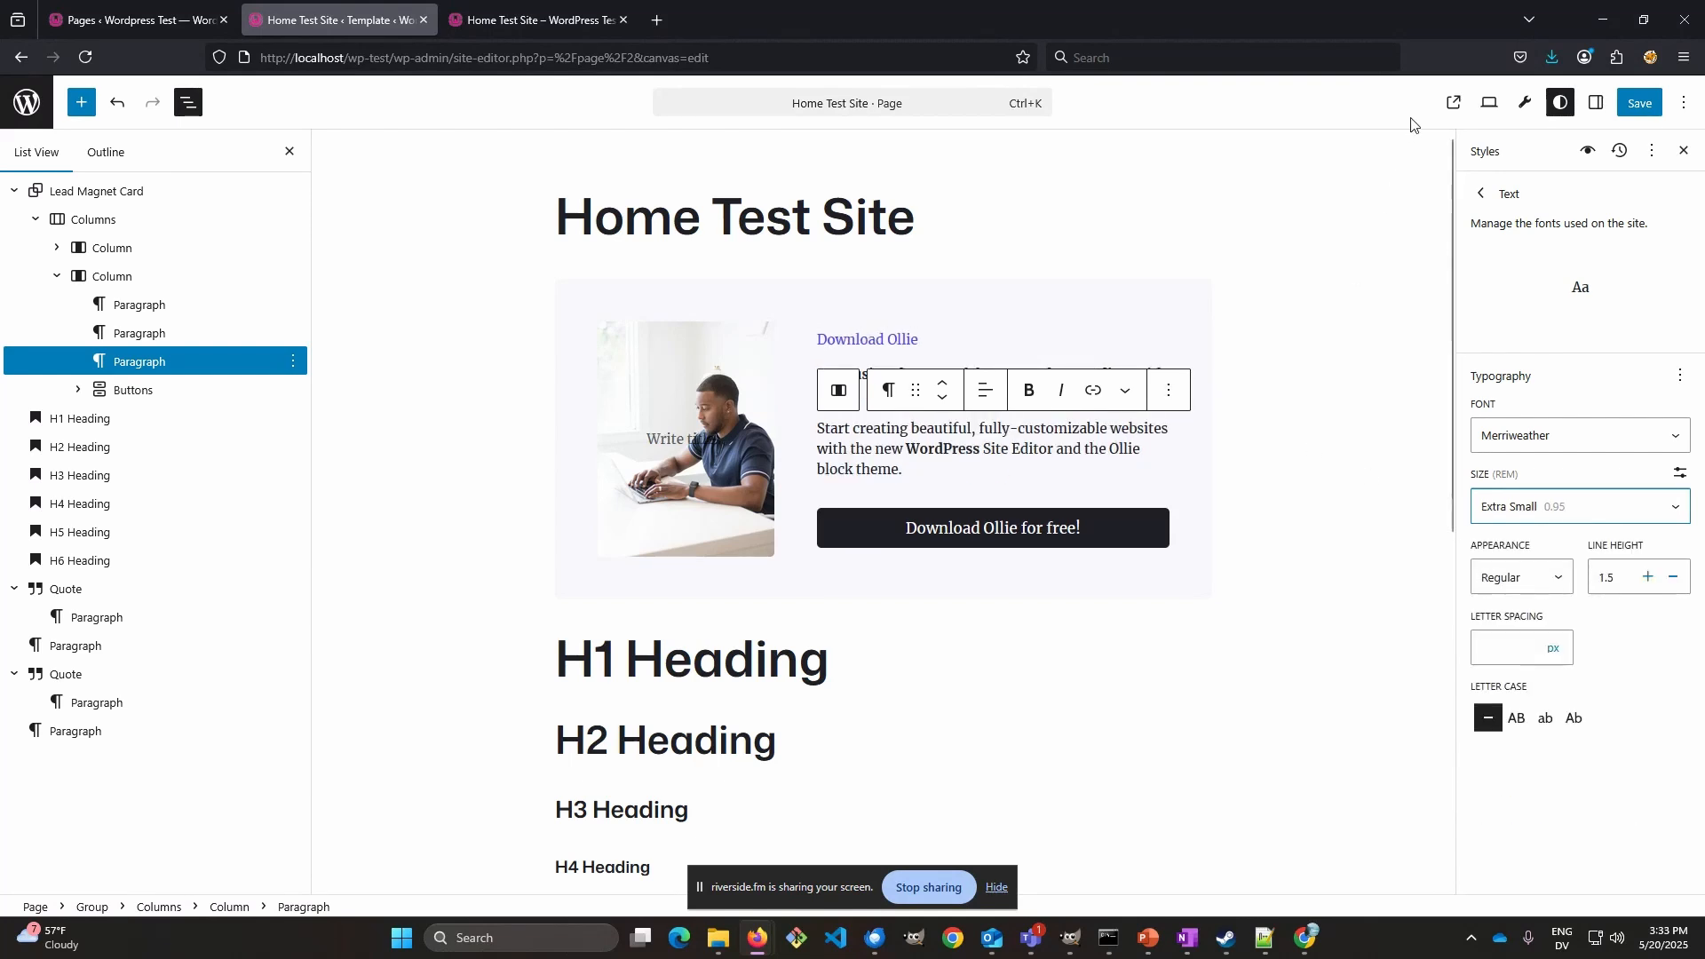
# - Open the site-wide typography styles for the Links element and look through the page content
pyautogui.click(1482, 195)
pyautogui.scroll(-5, 1526, 568)
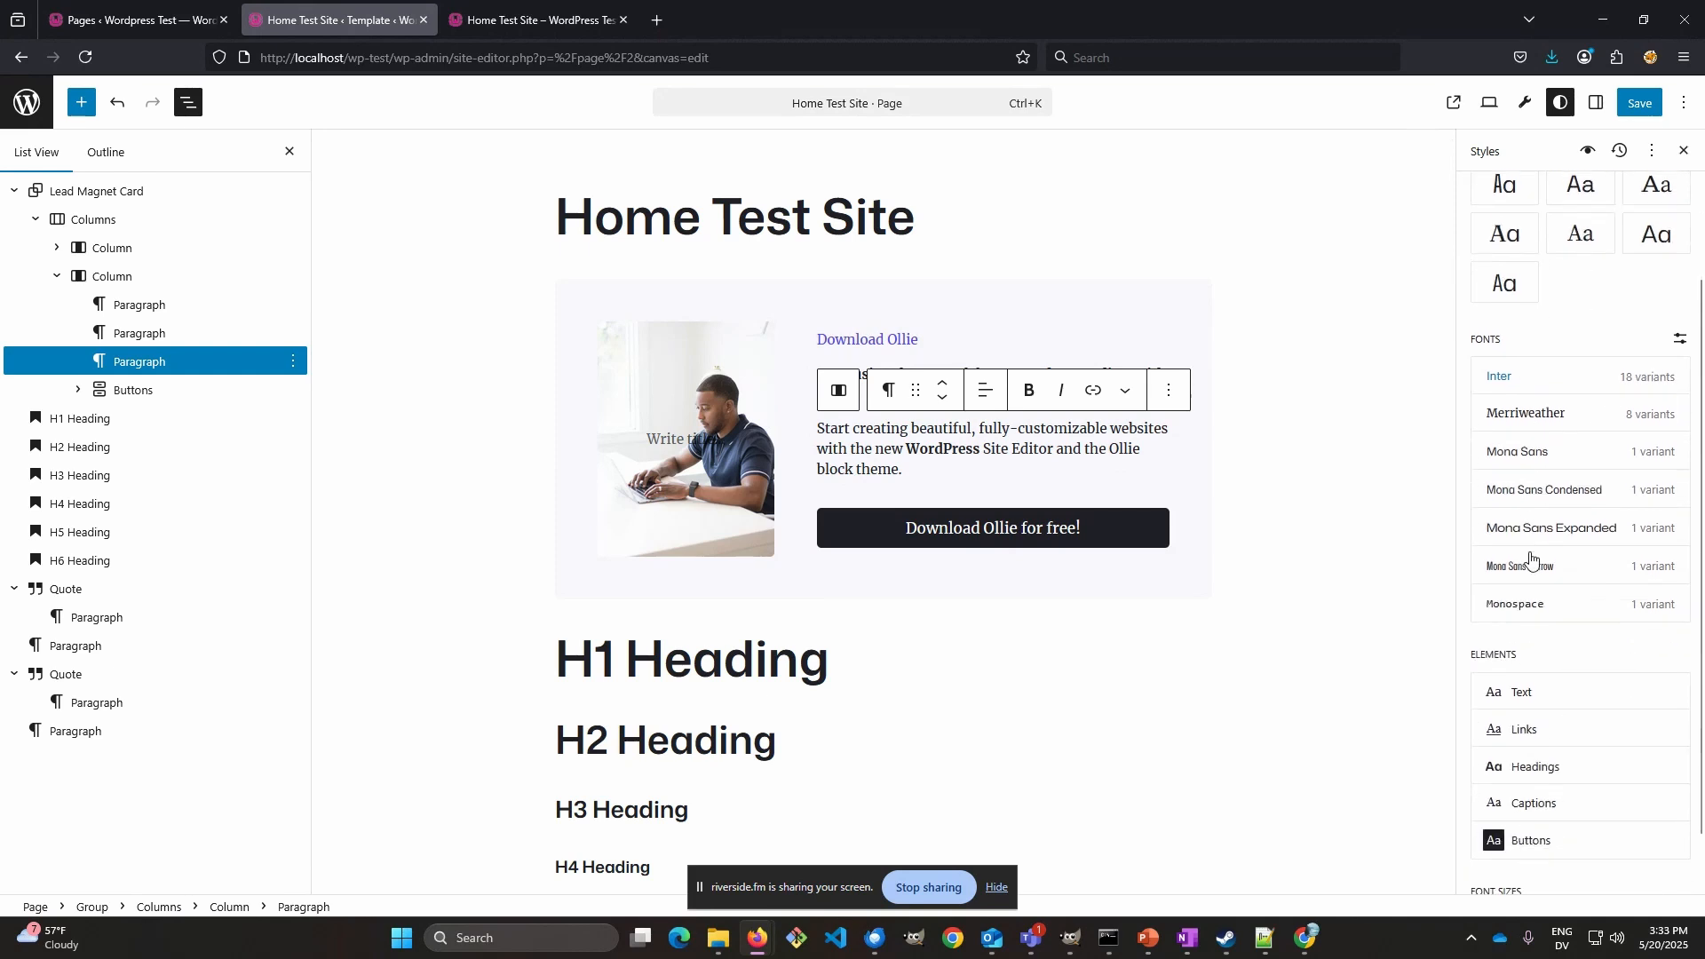
pyautogui.click(1546, 672)
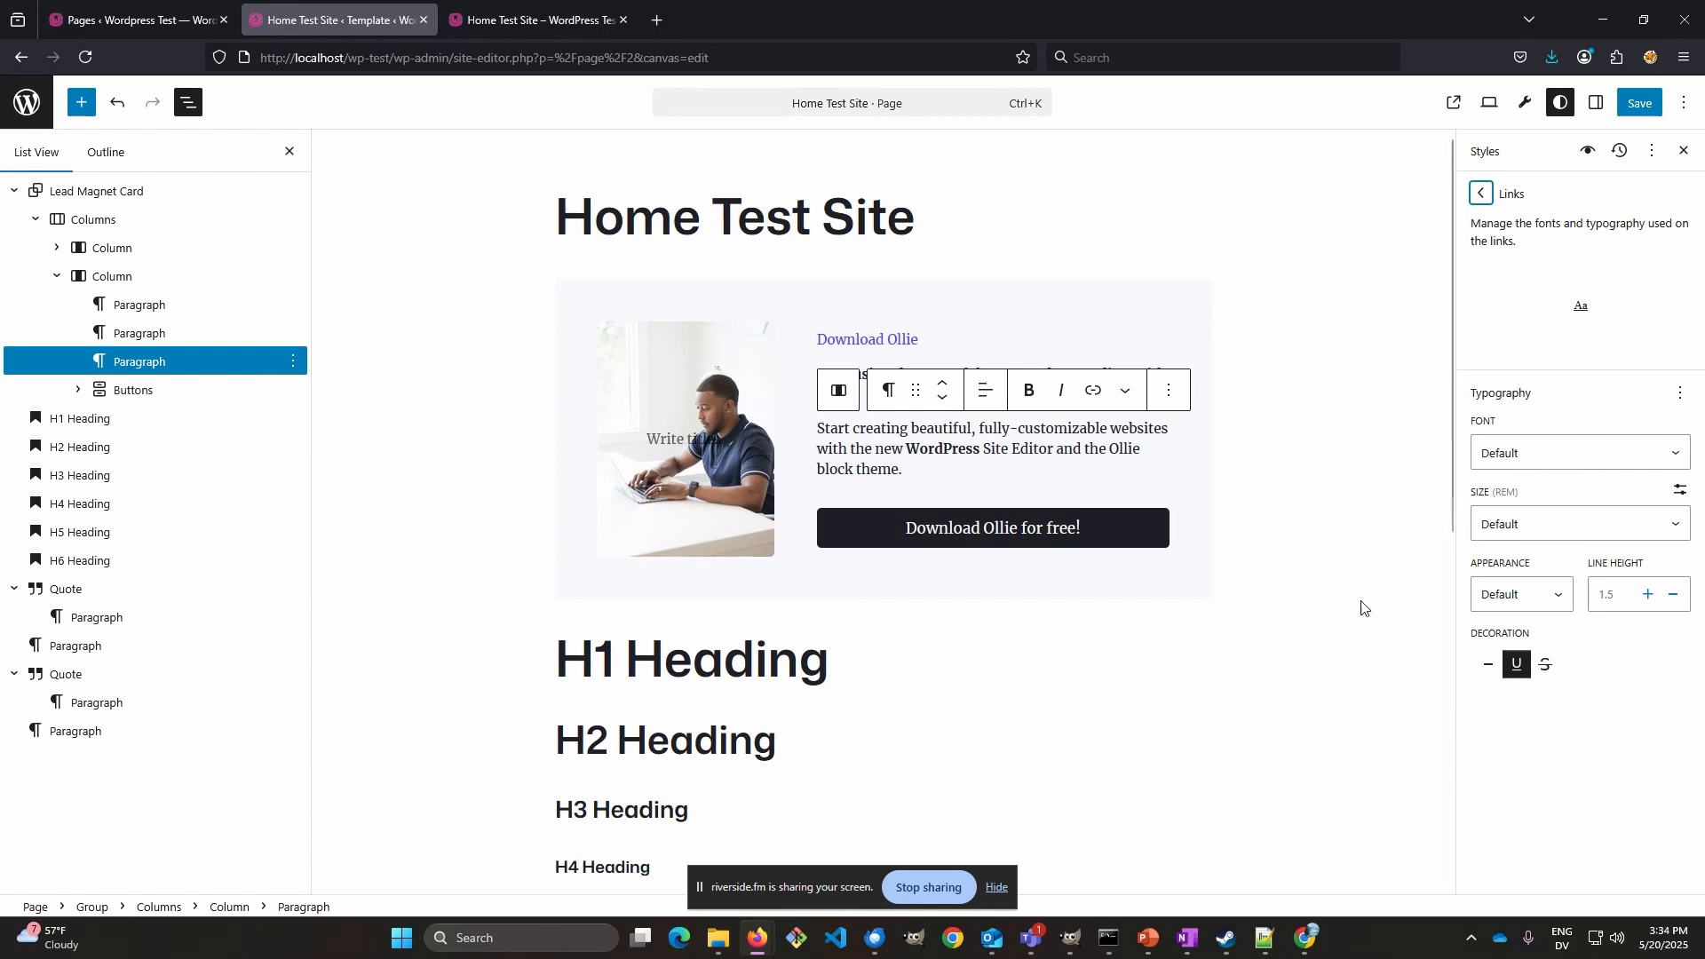
pyautogui.scroll(-4, 1279, 506)
pyautogui.scroll(4, 1278, 506)
pyautogui.scroll(-3, 1276, 508)
pyautogui.scroll(-2, 1274, 510)
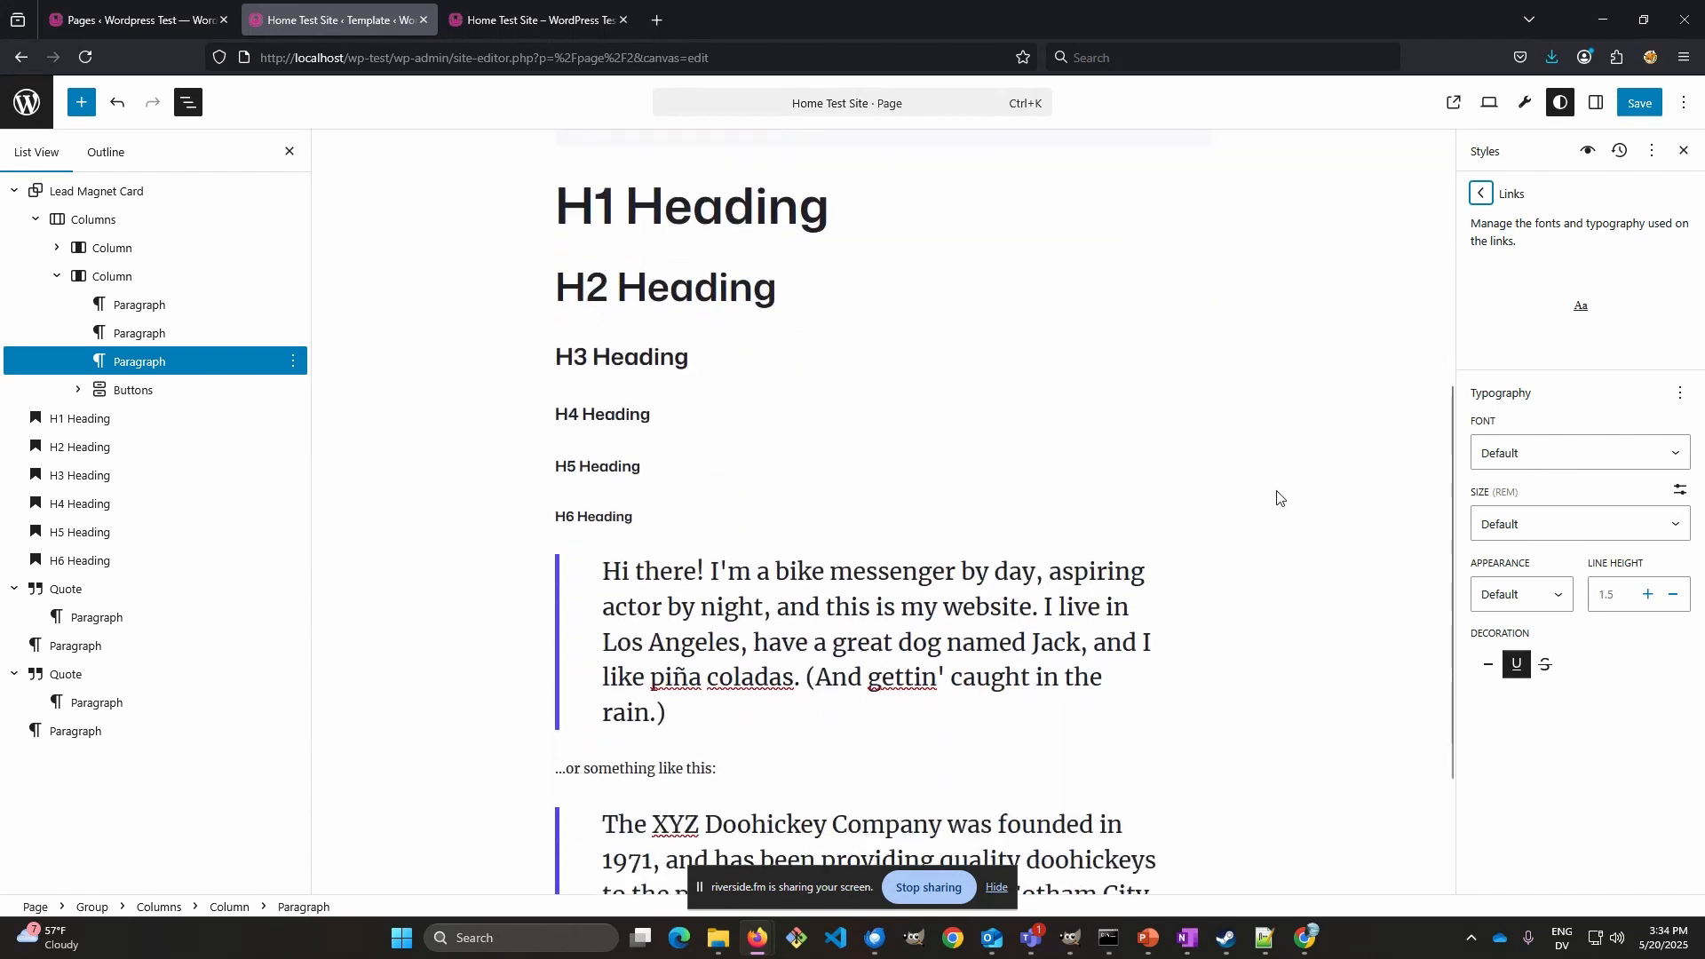
# - Link the words "Site Editor" in the lead magnet card's description paragraph to yahoo.com
pyautogui.scroll(5, 1277, 497)
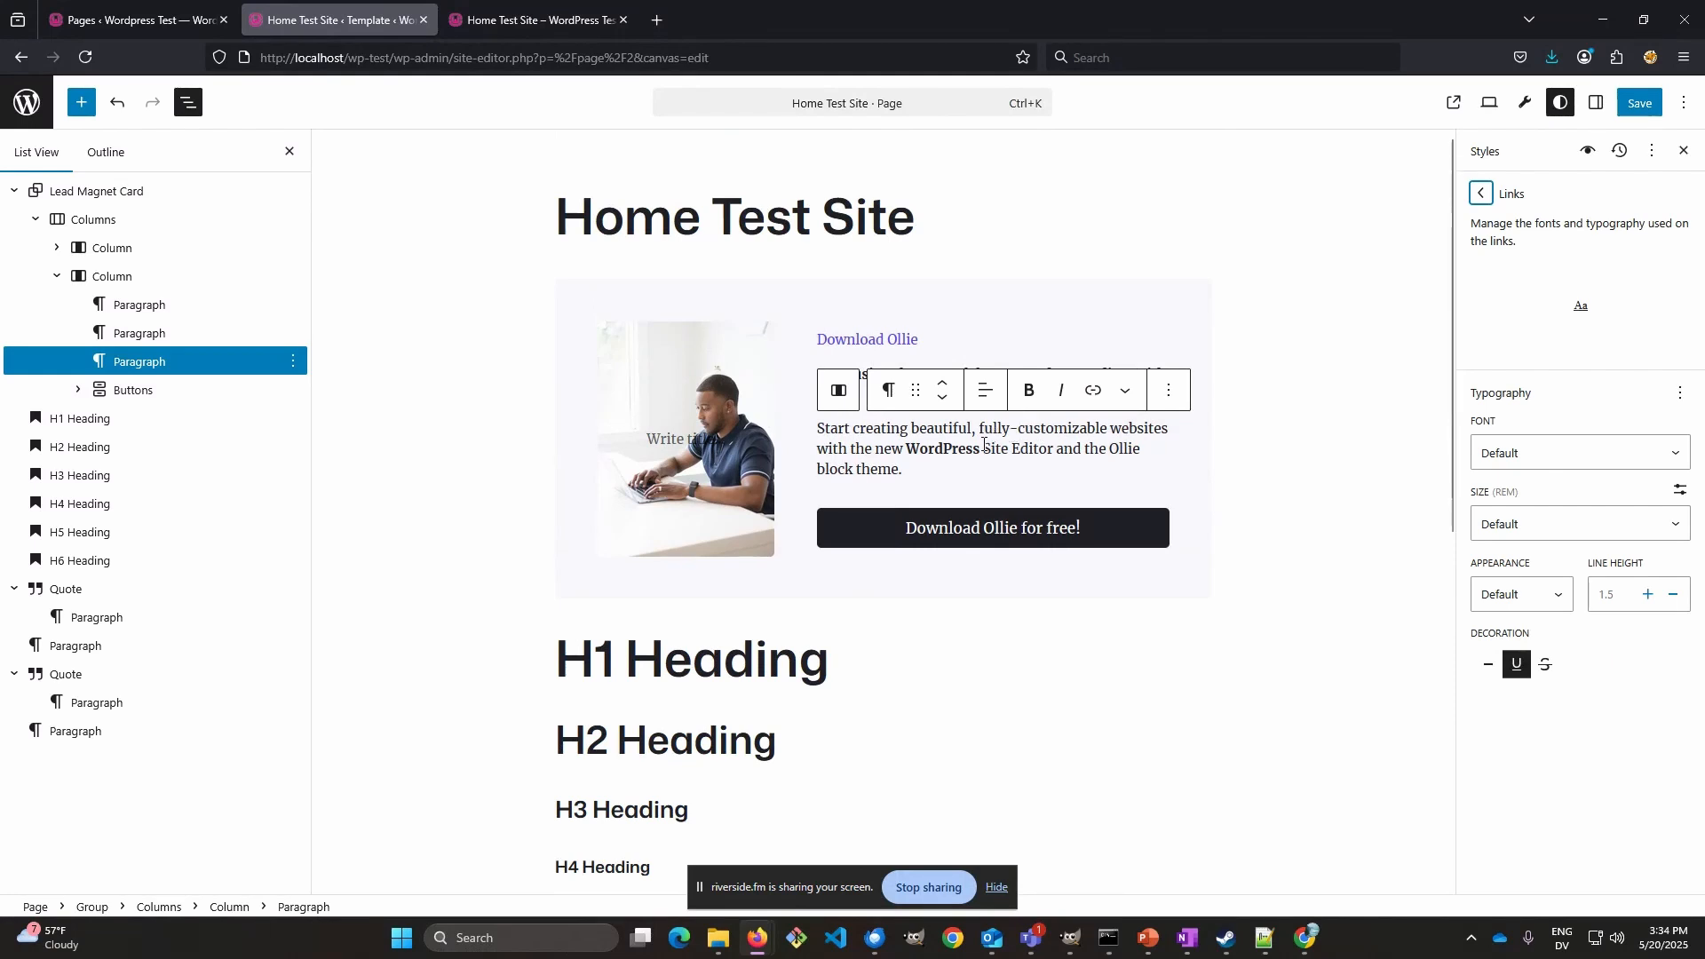
pyautogui.moveTo(982, 446); pyautogui.dragTo(1063, 454)
pyautogui.click(1094, 395)
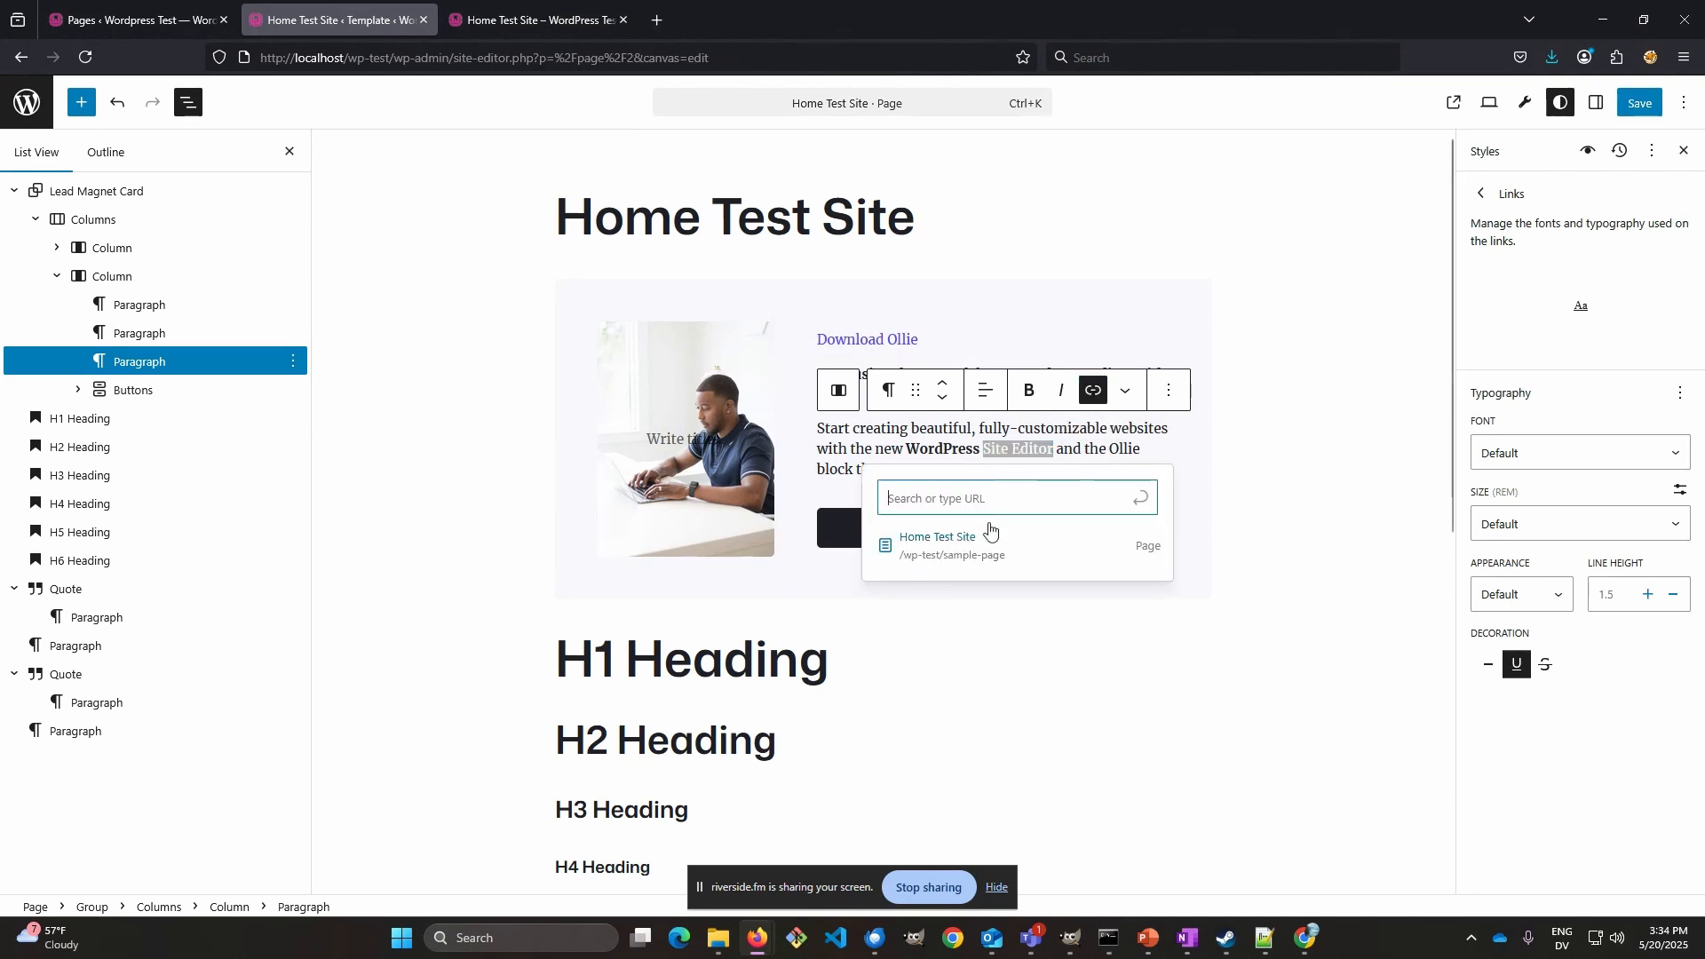
pyautogui.click(1024, 506)
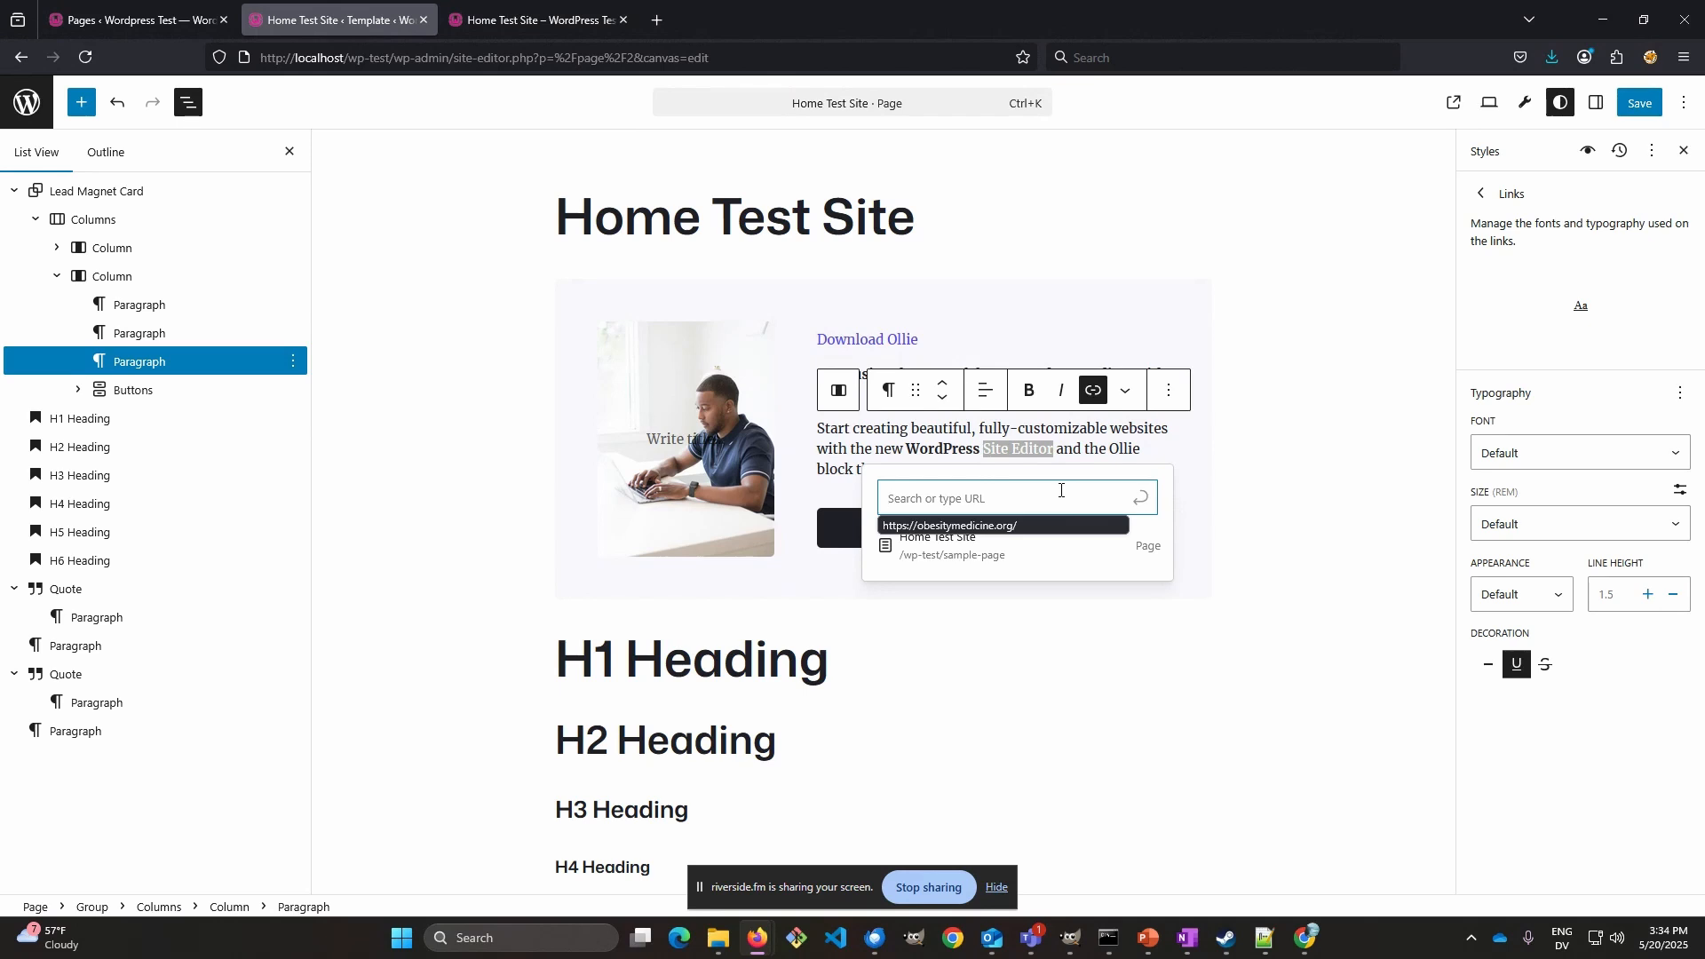
pyautogui.write('yahoo')
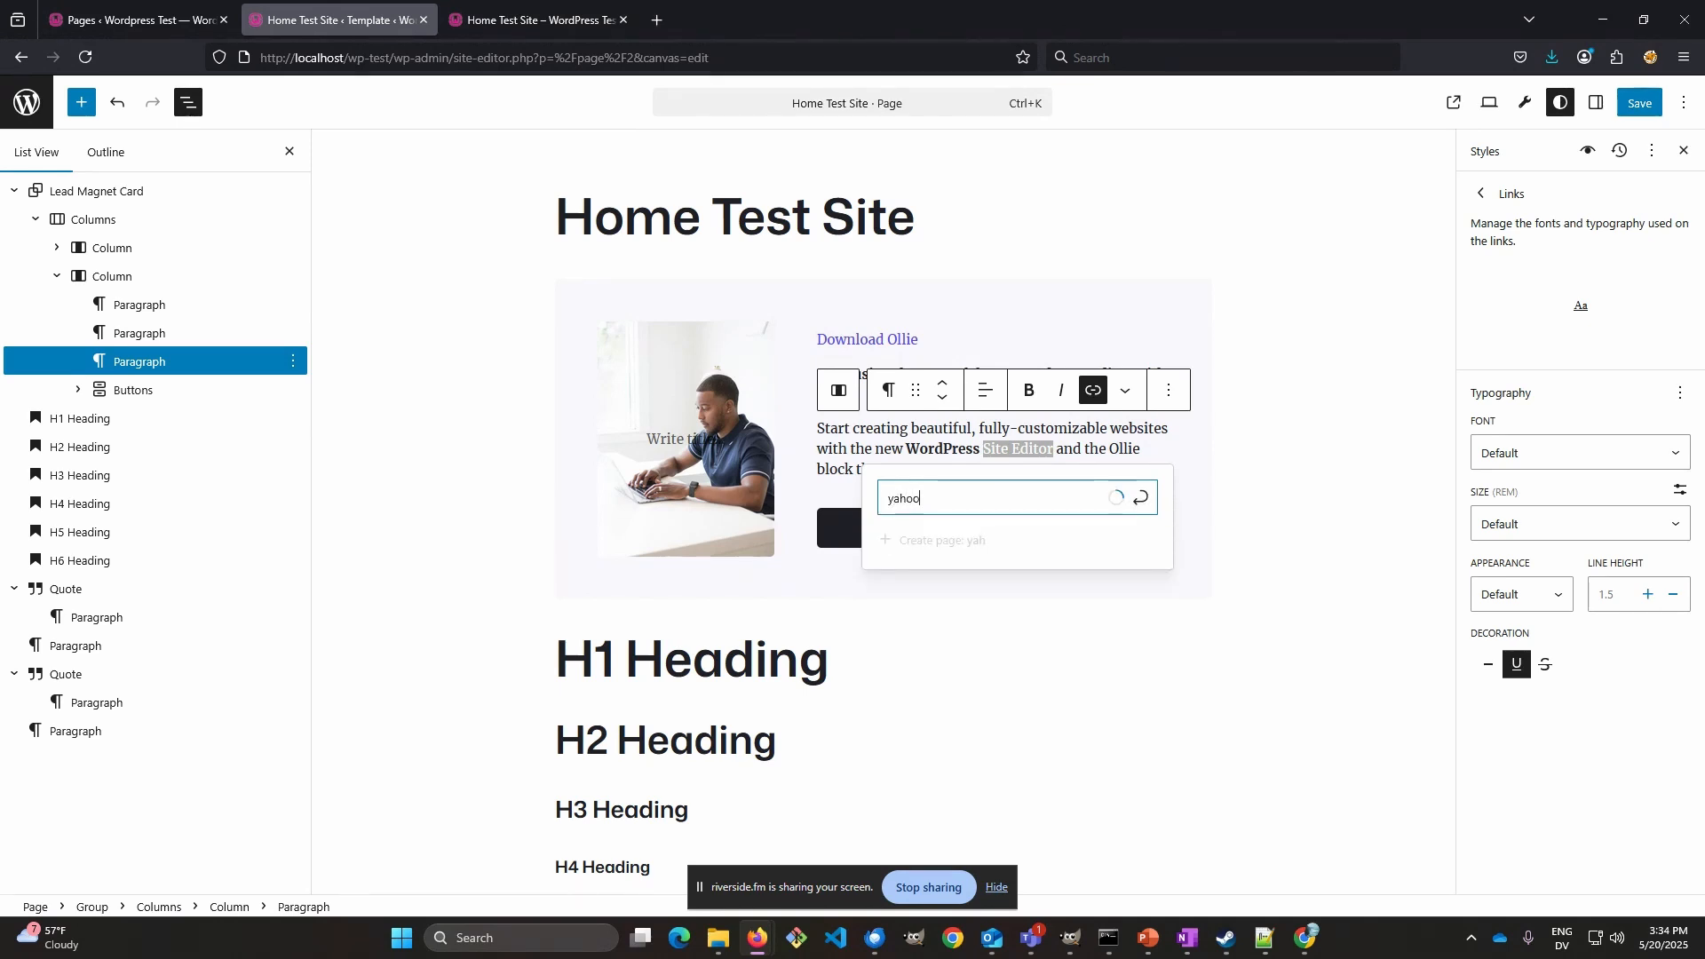
pyautogui.write('.com')
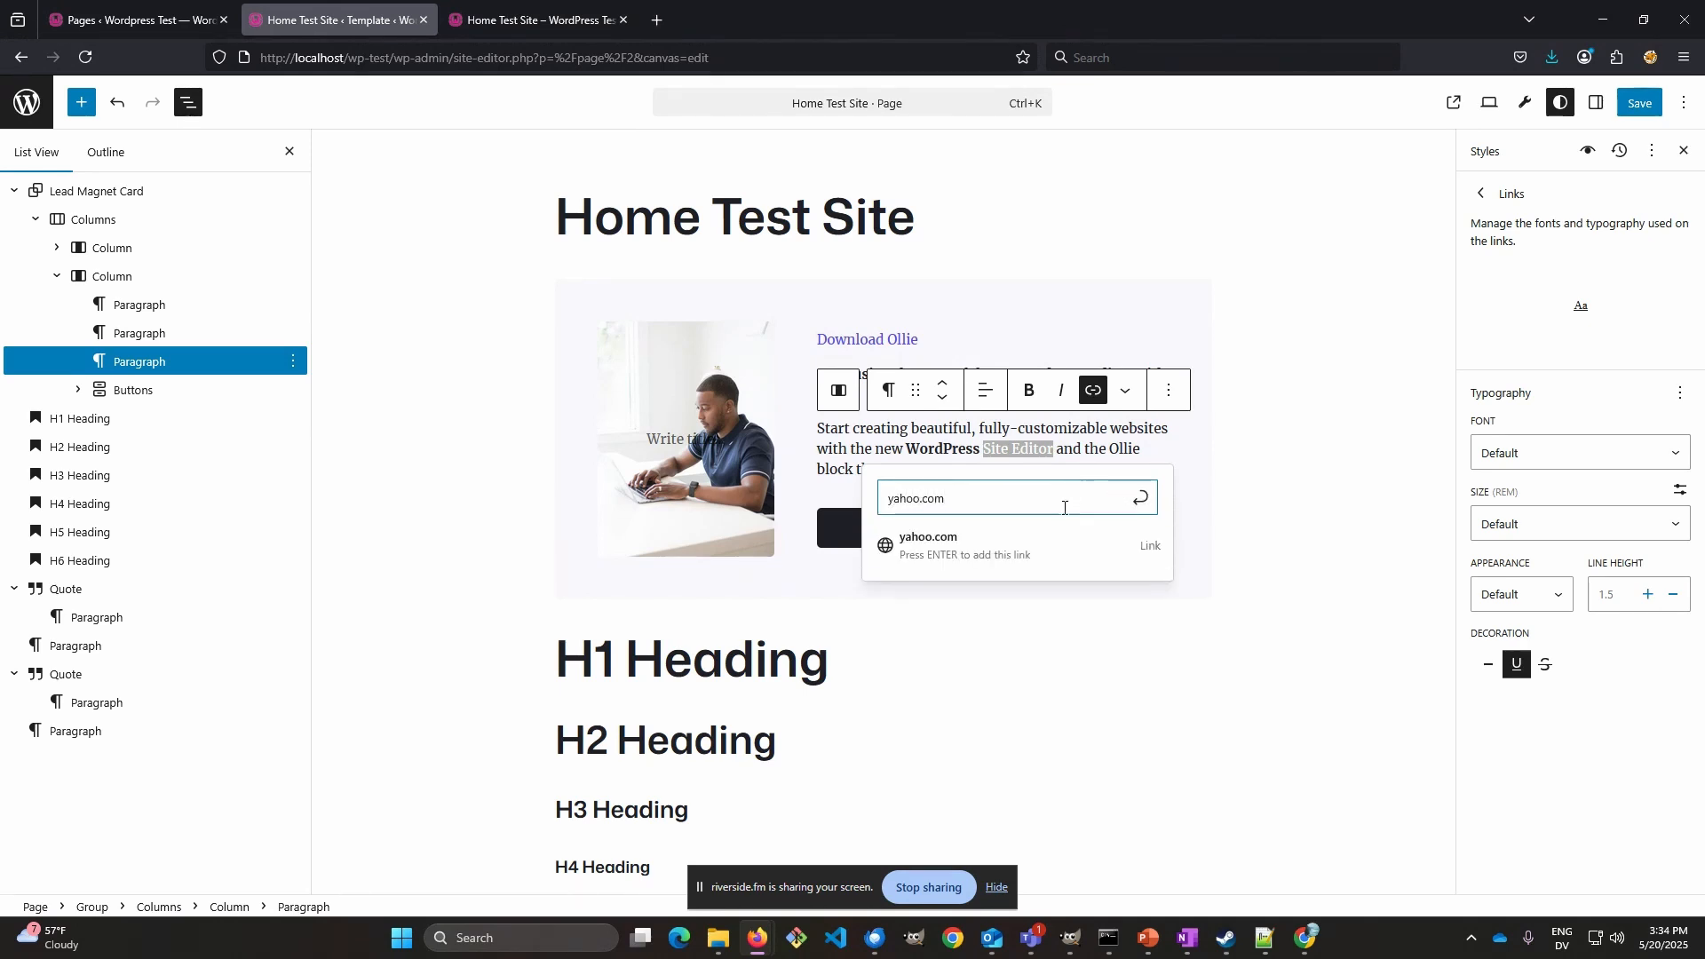
pyautogui.click(980, 549)
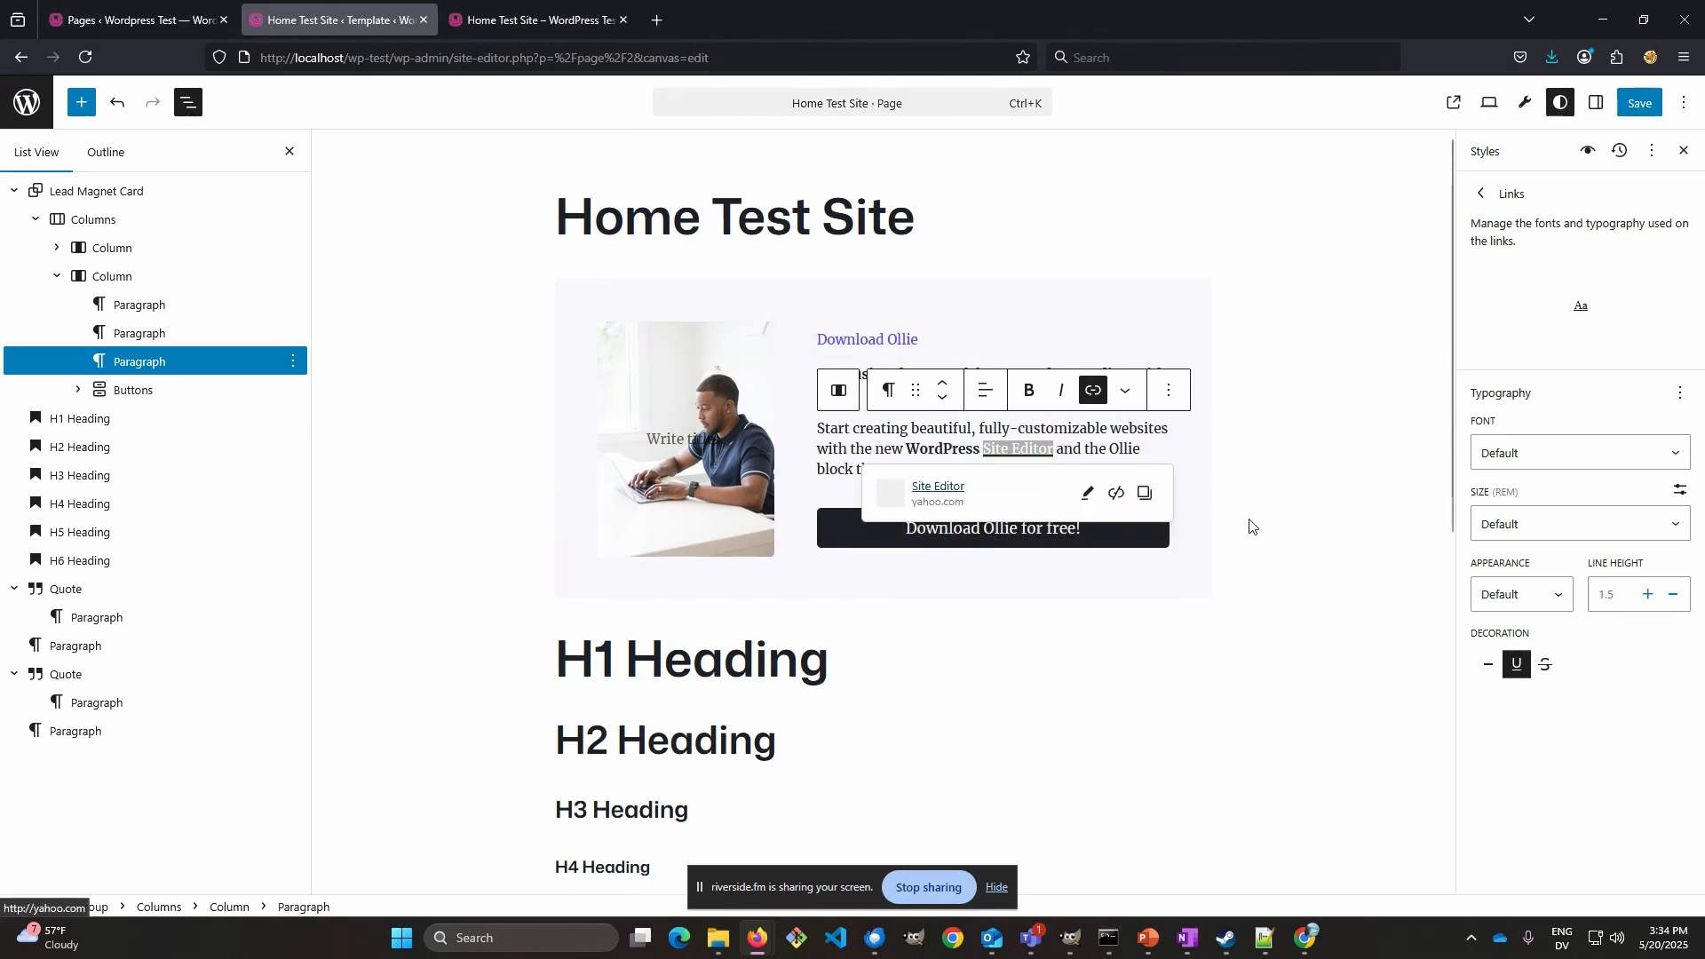
pyautogui.click(1325, 489)
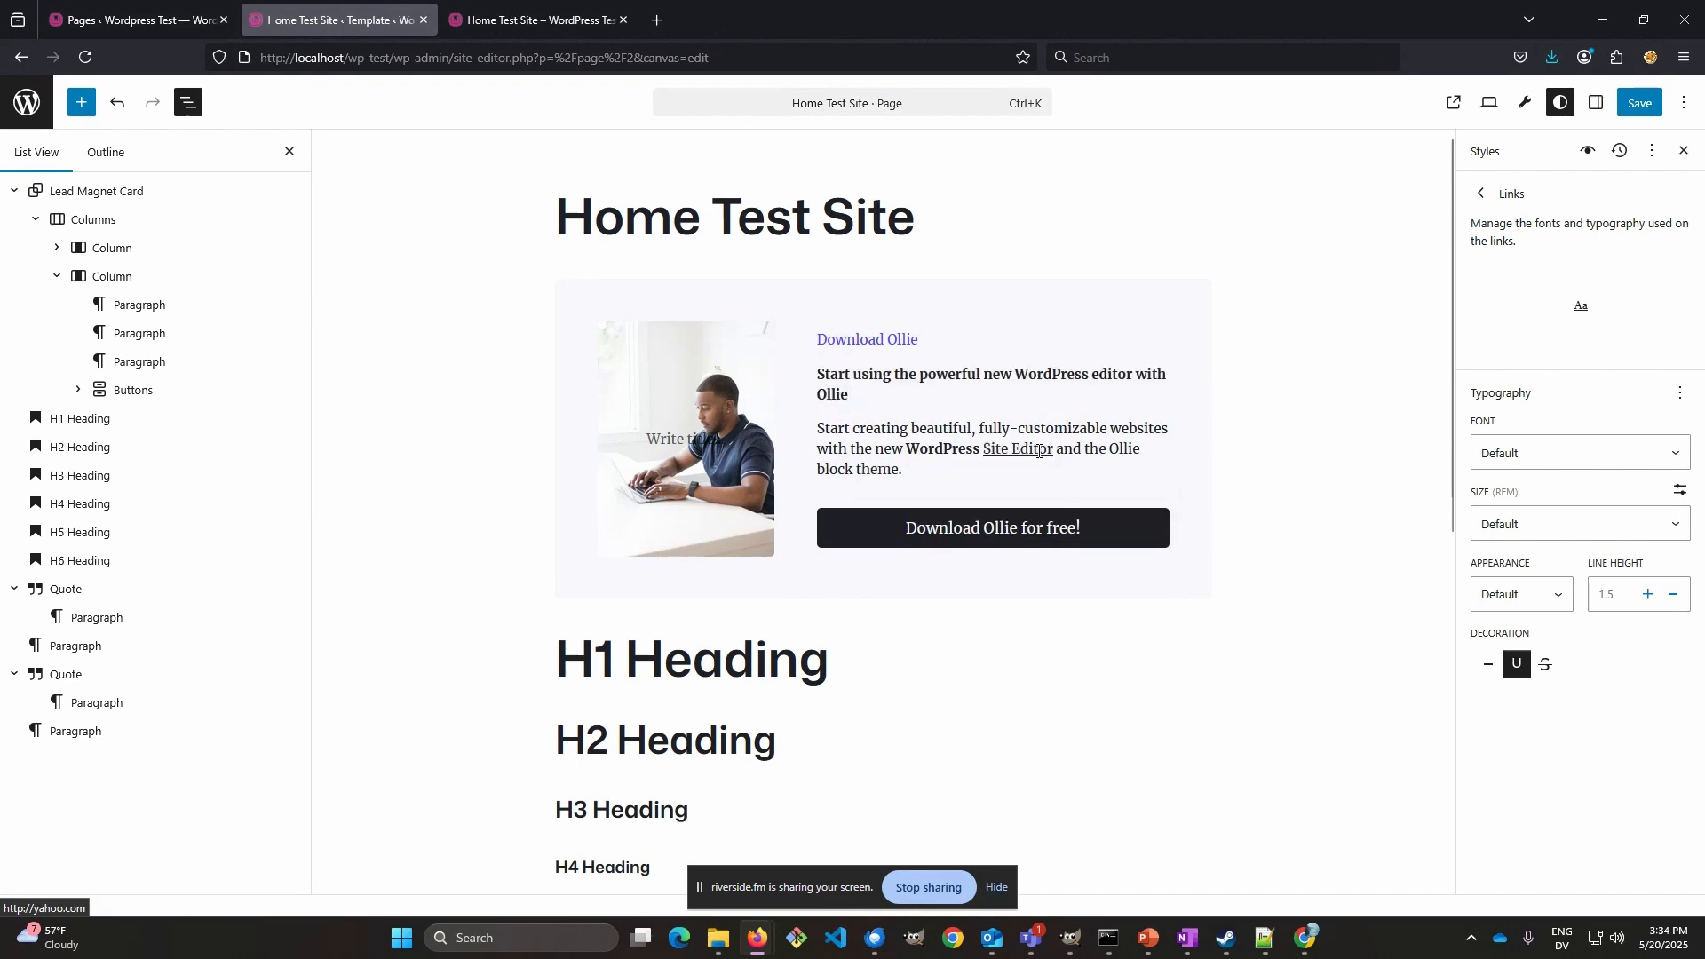
# - Remove the underline decoration from the site-wide link style
pyautogui.click(1488, 668)
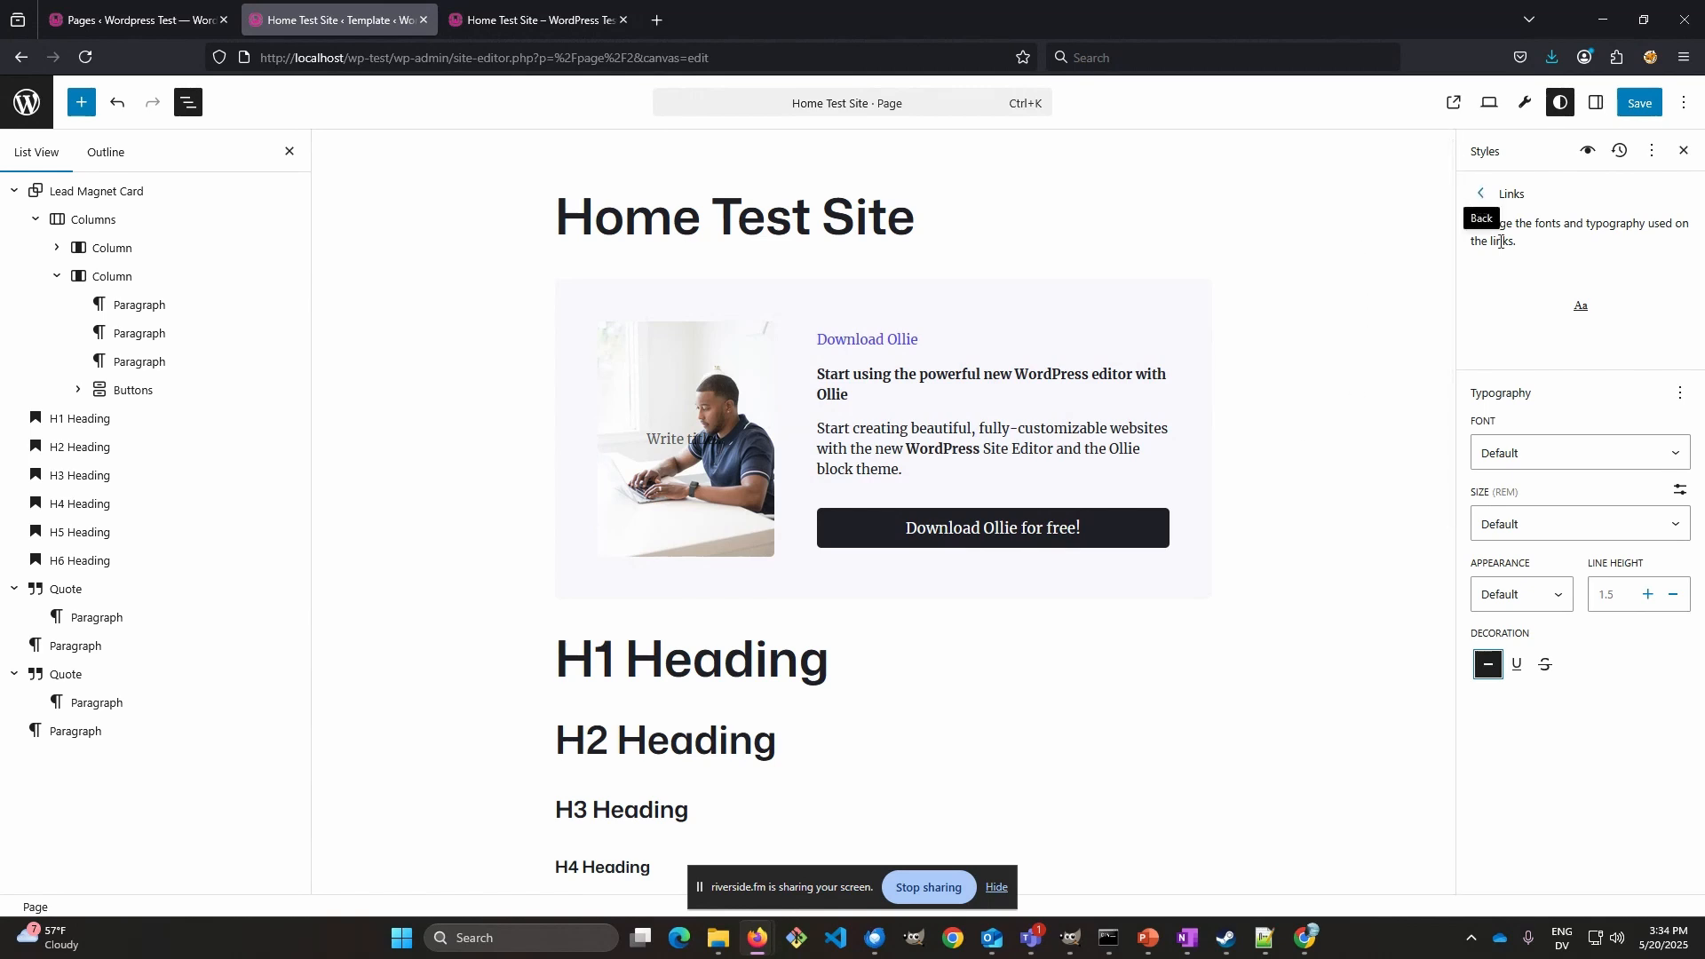
# - Try the Base size on the site-wide link style and restore the Default size
pyautogui.click(1588, 533)
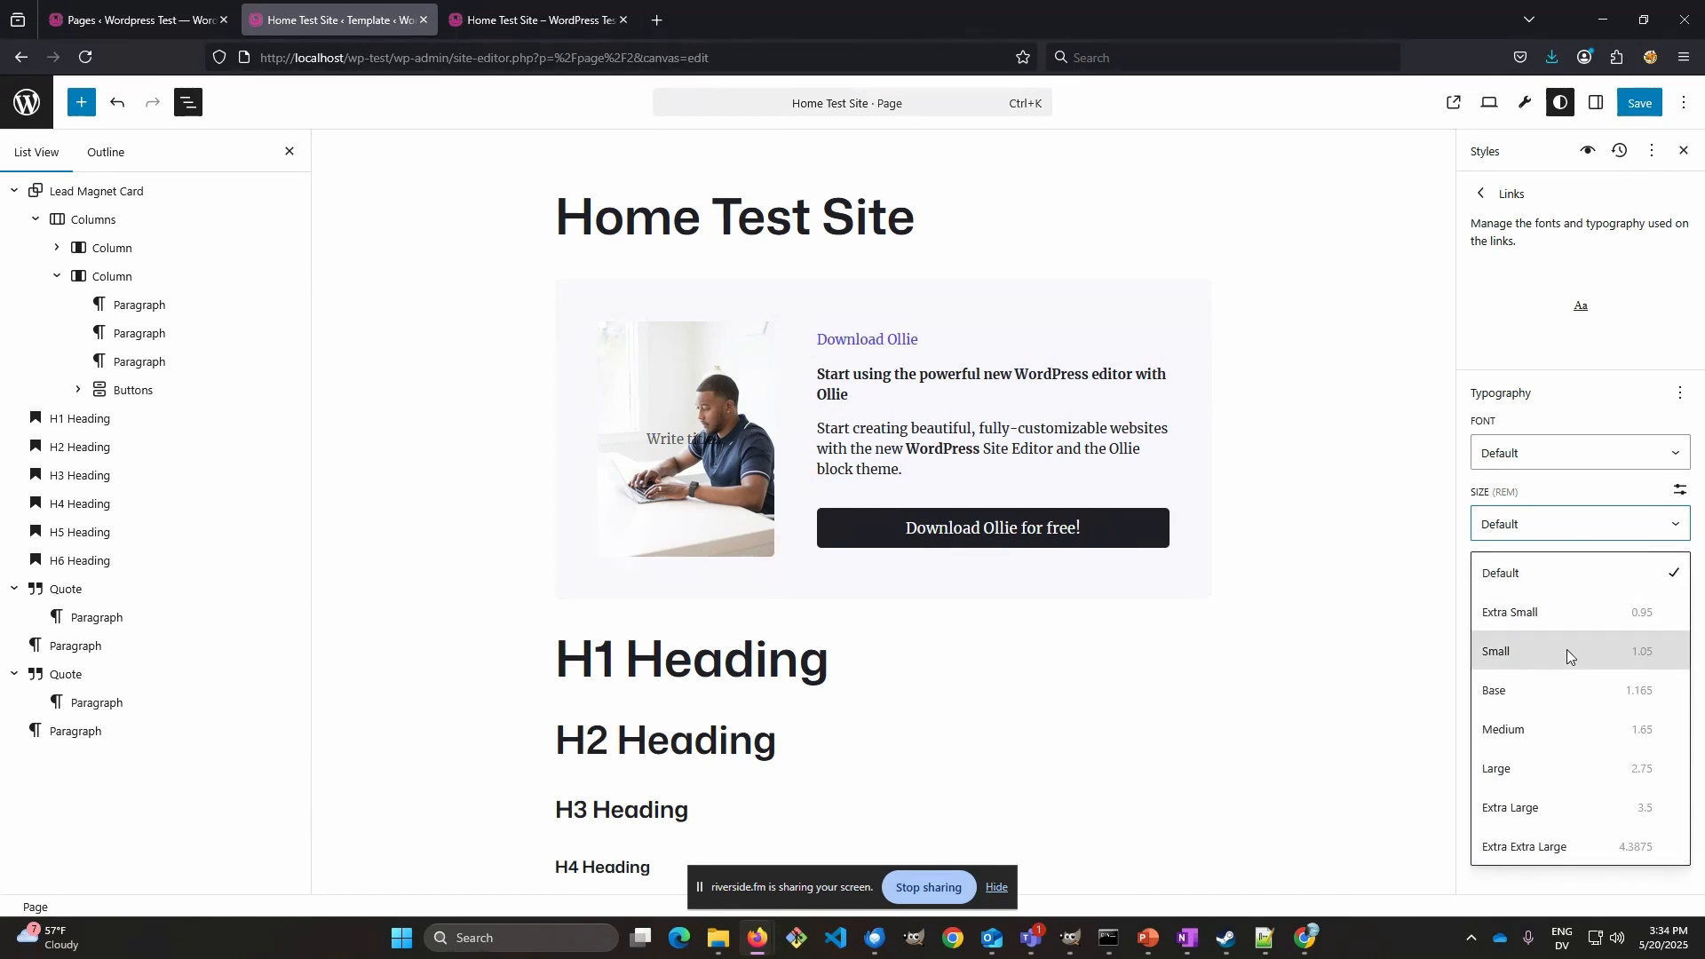
pyautogui.click(1566, 701)
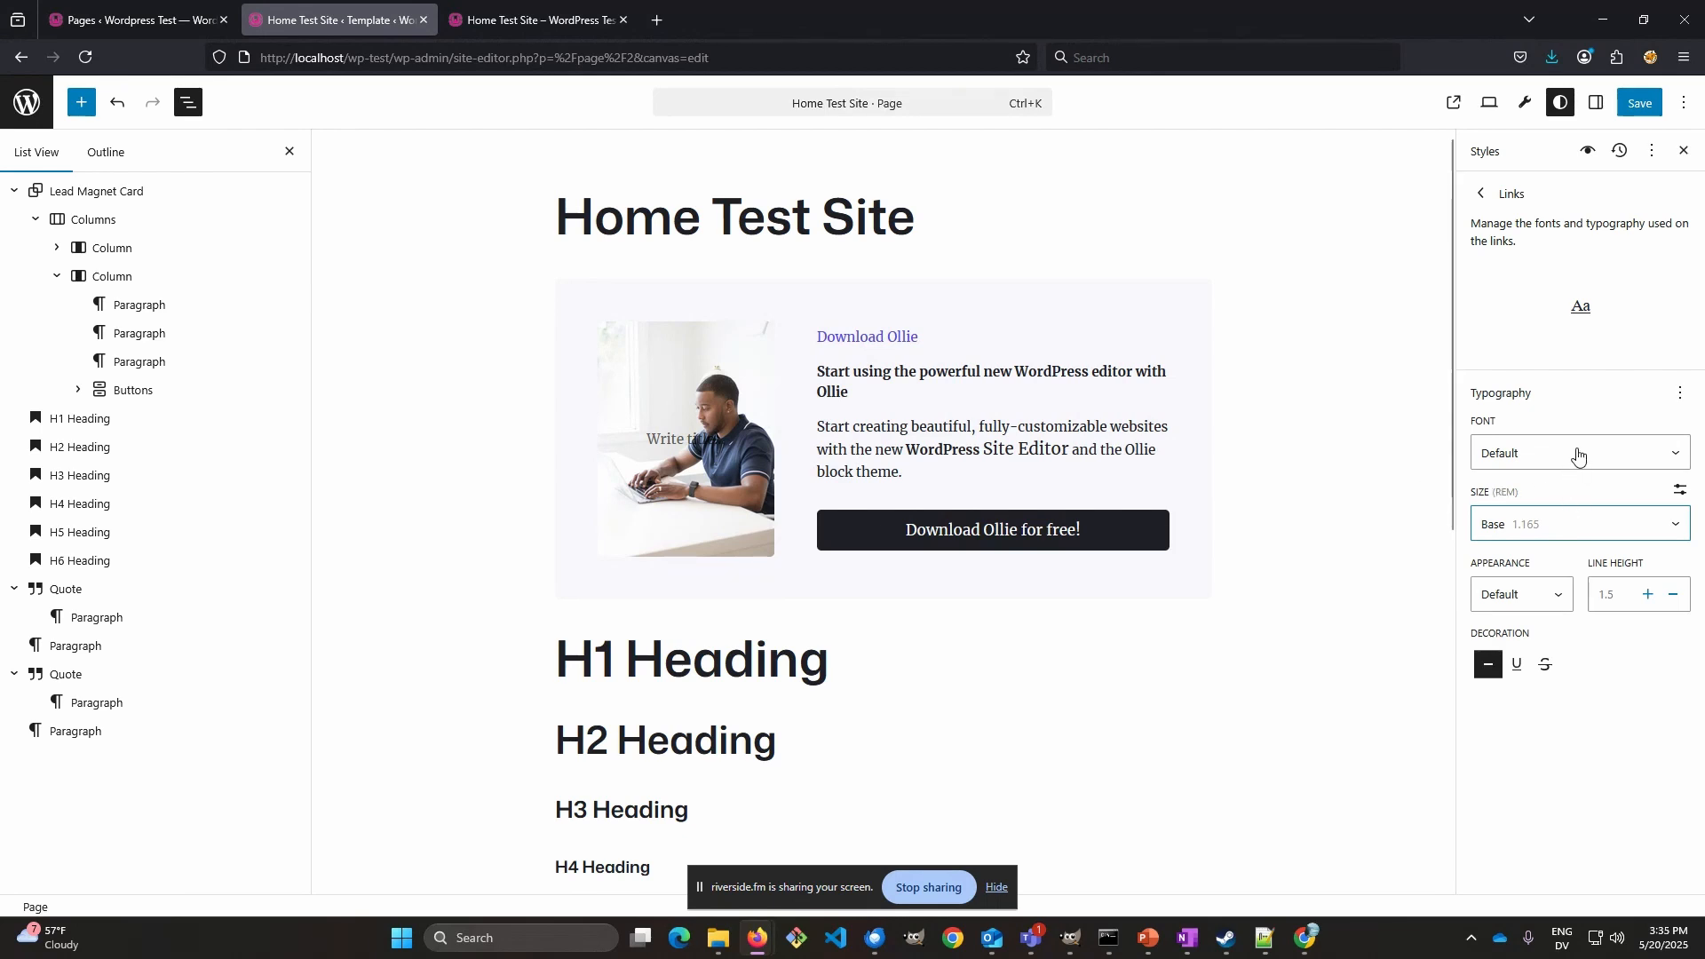
pyautogui.click(1571, 533)
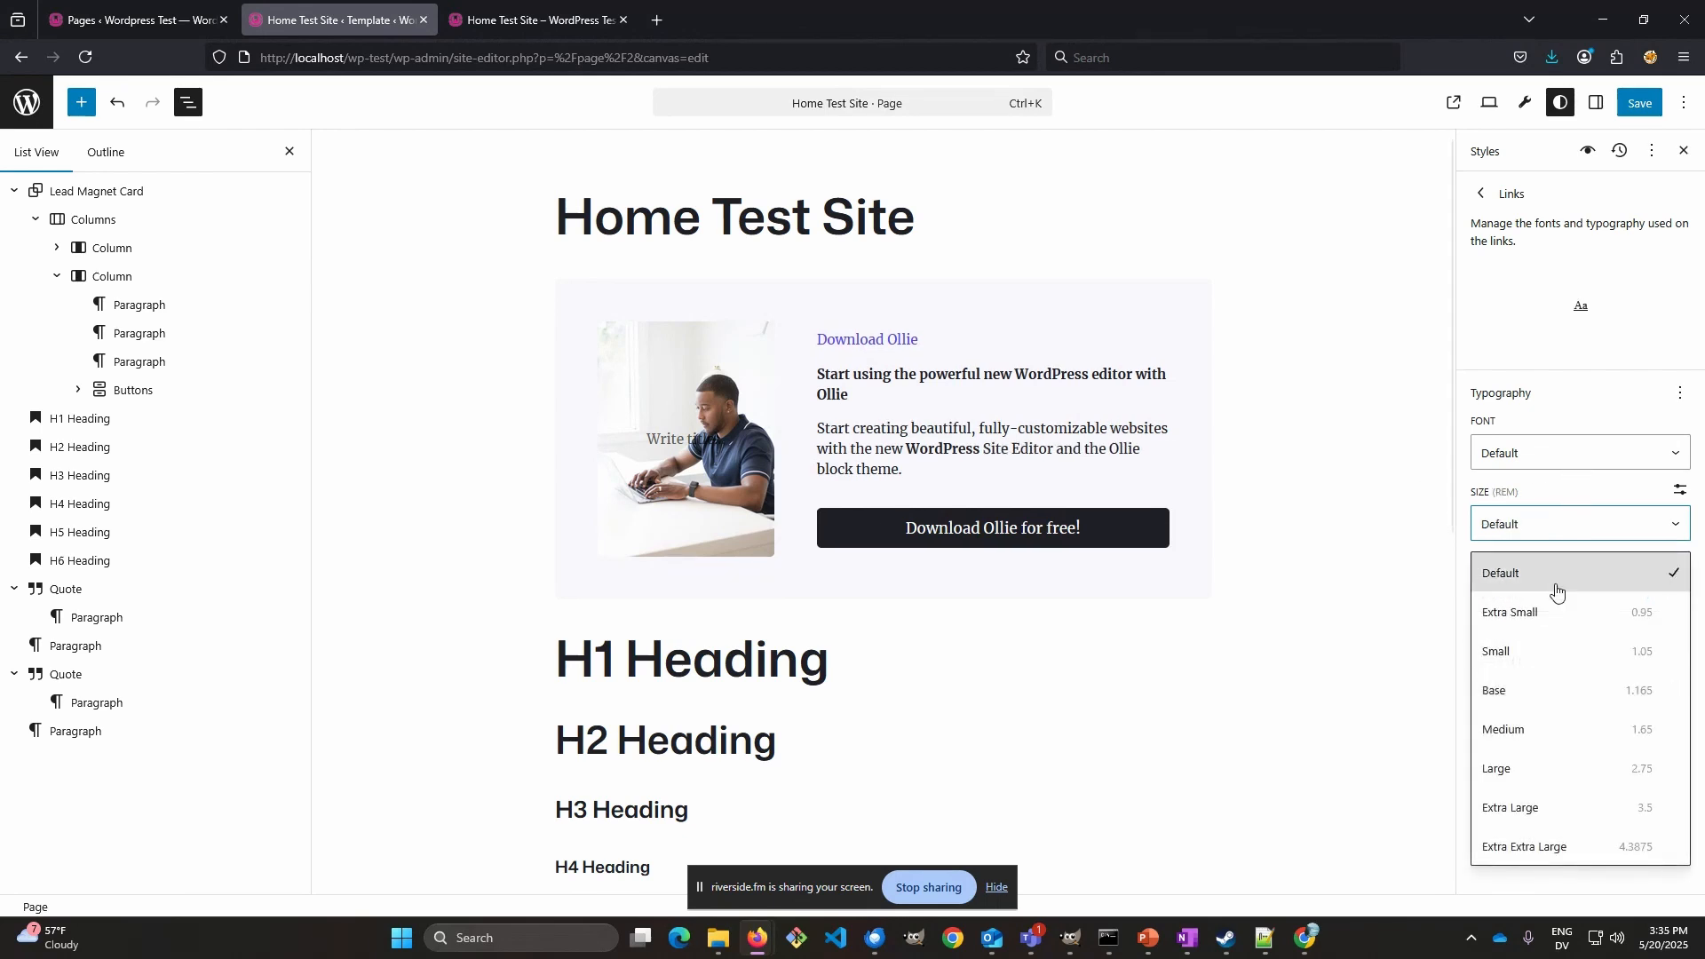
pyautogui.click(1556, 591)
pyautogui.click(1557, 529)
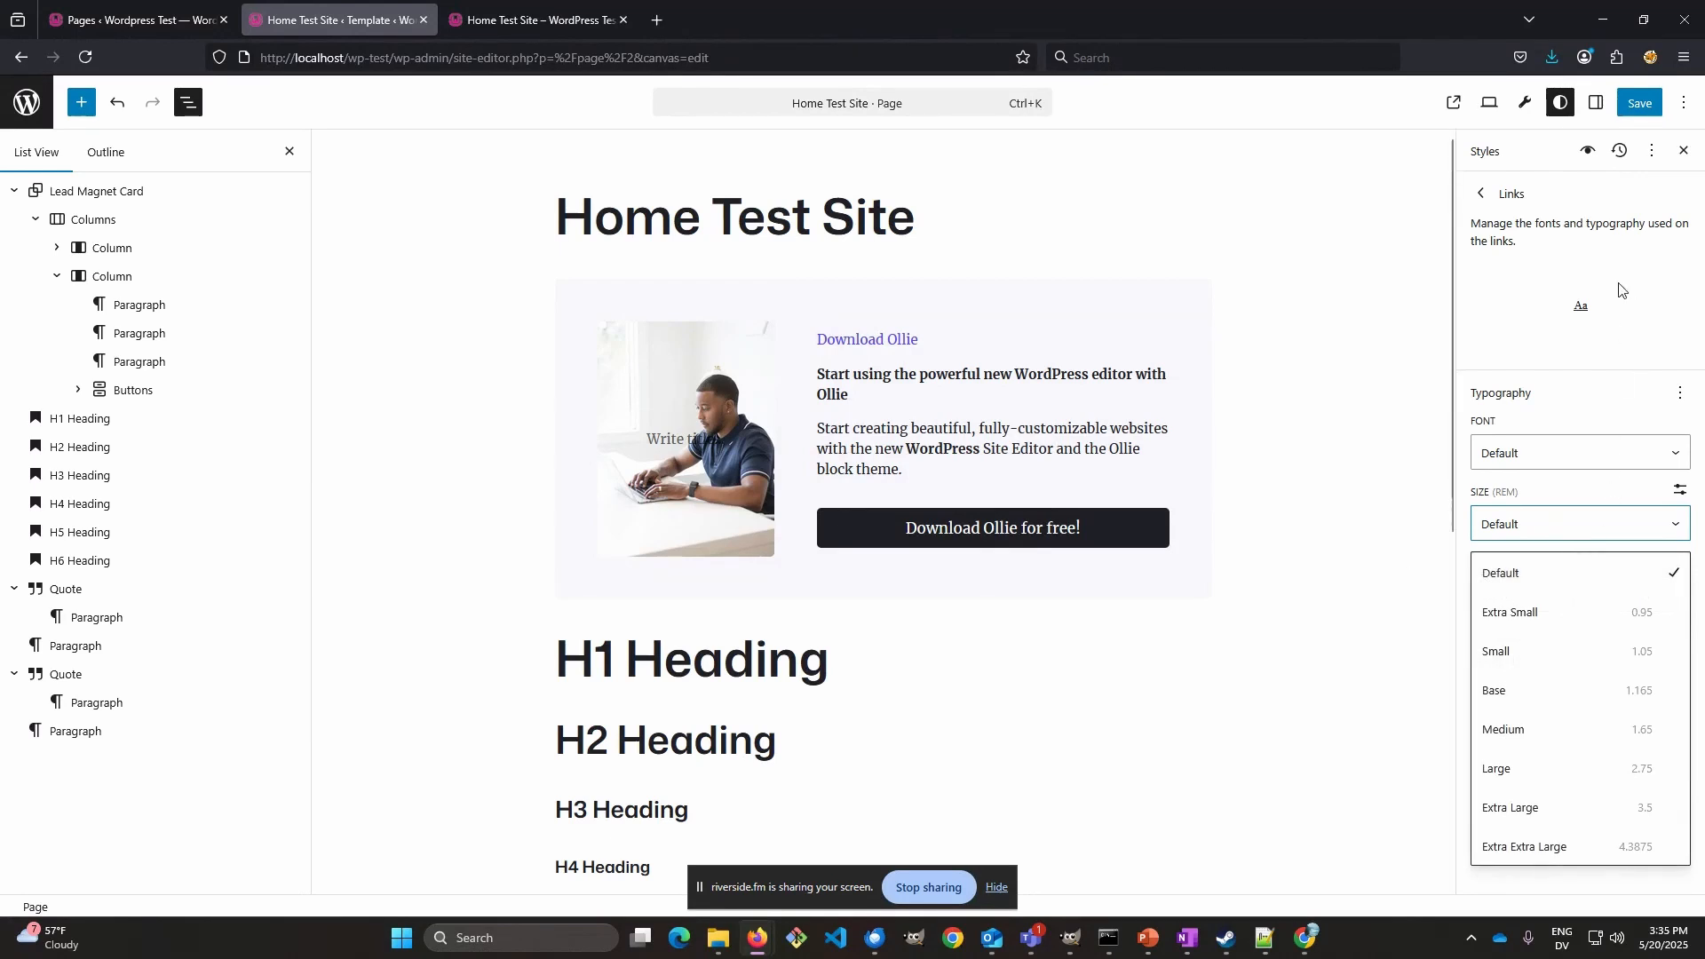
# - Open the site-wide typography styles for the Headings element and set the font of all headings to Inter
pyautogui.click(1481, 193)
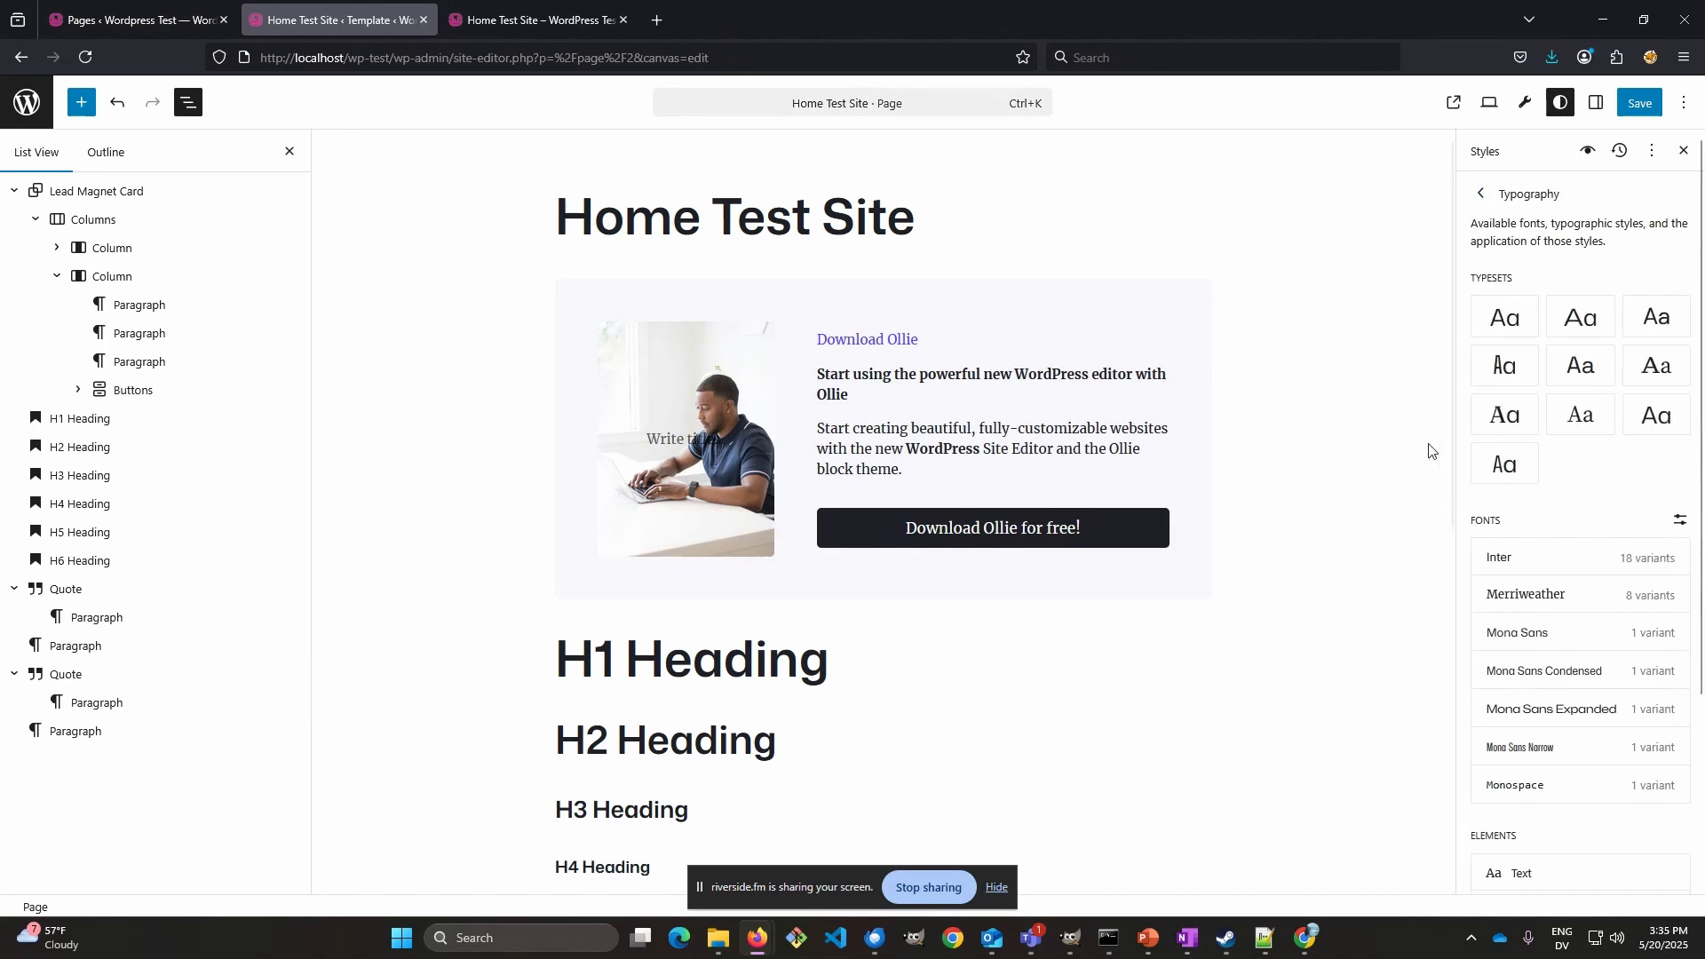
pyautogui.scroll(-3, 1382, 493)
pyautogui.scroll(-3, 1510, 510)
pyautogui.scroll(3, 1348, 541)
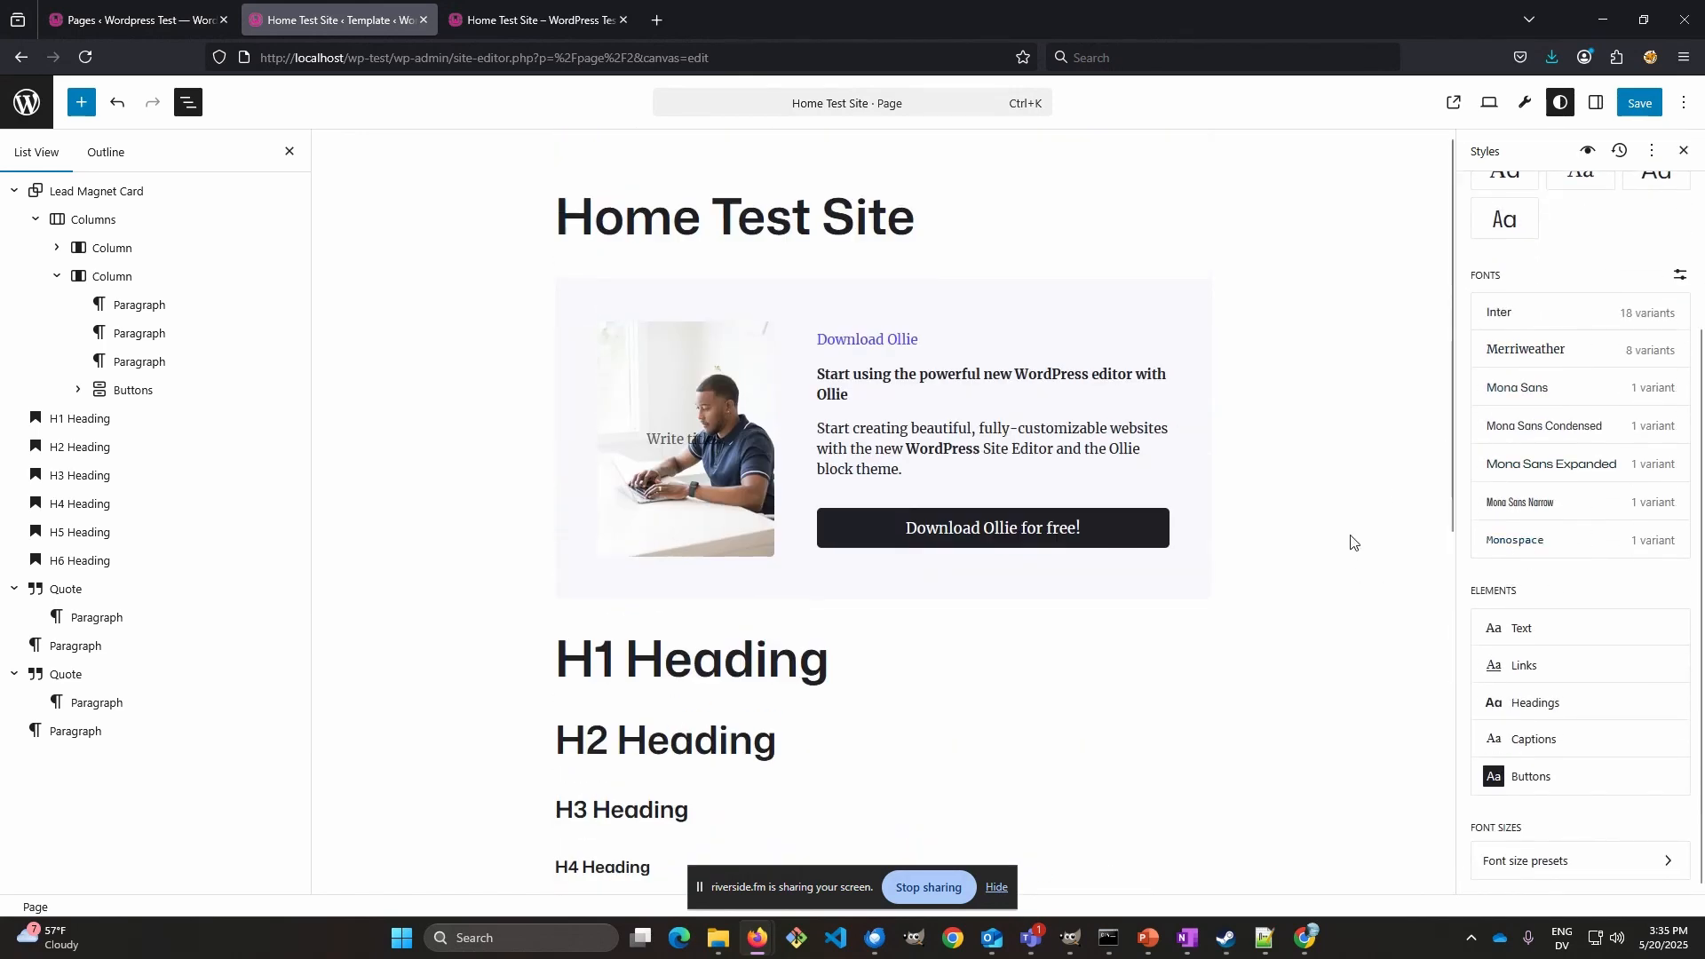
pyautogui.click(1533, 702)
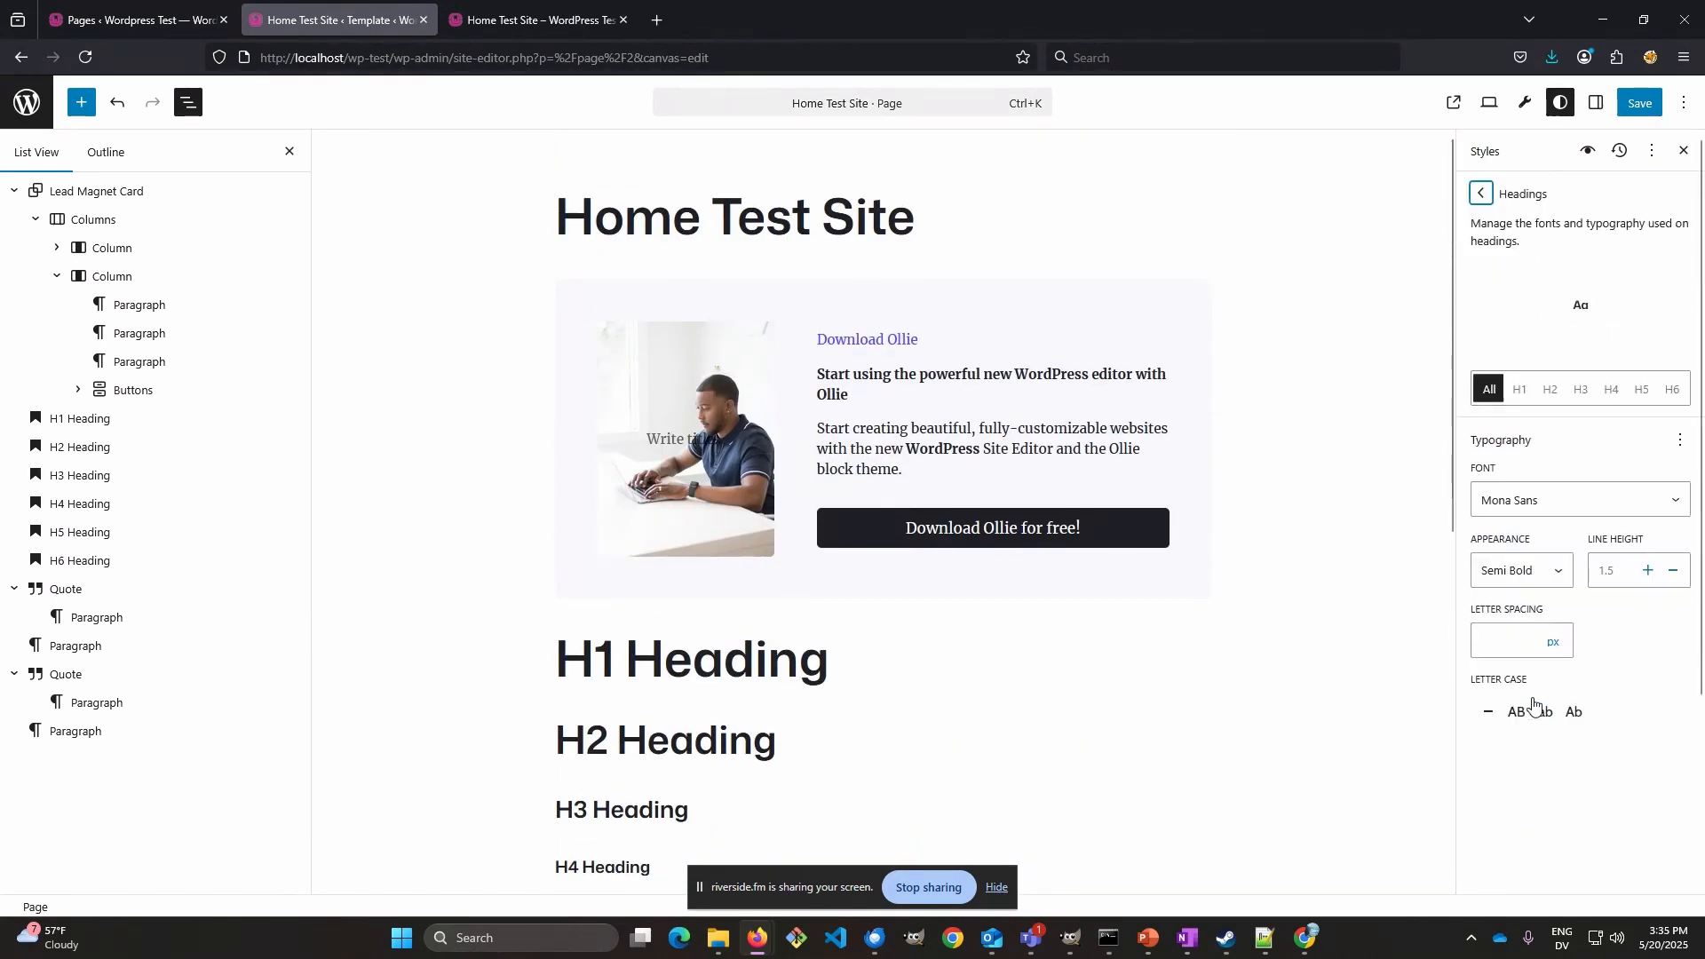
pyautogui.scroll(-4, 1298, 448)
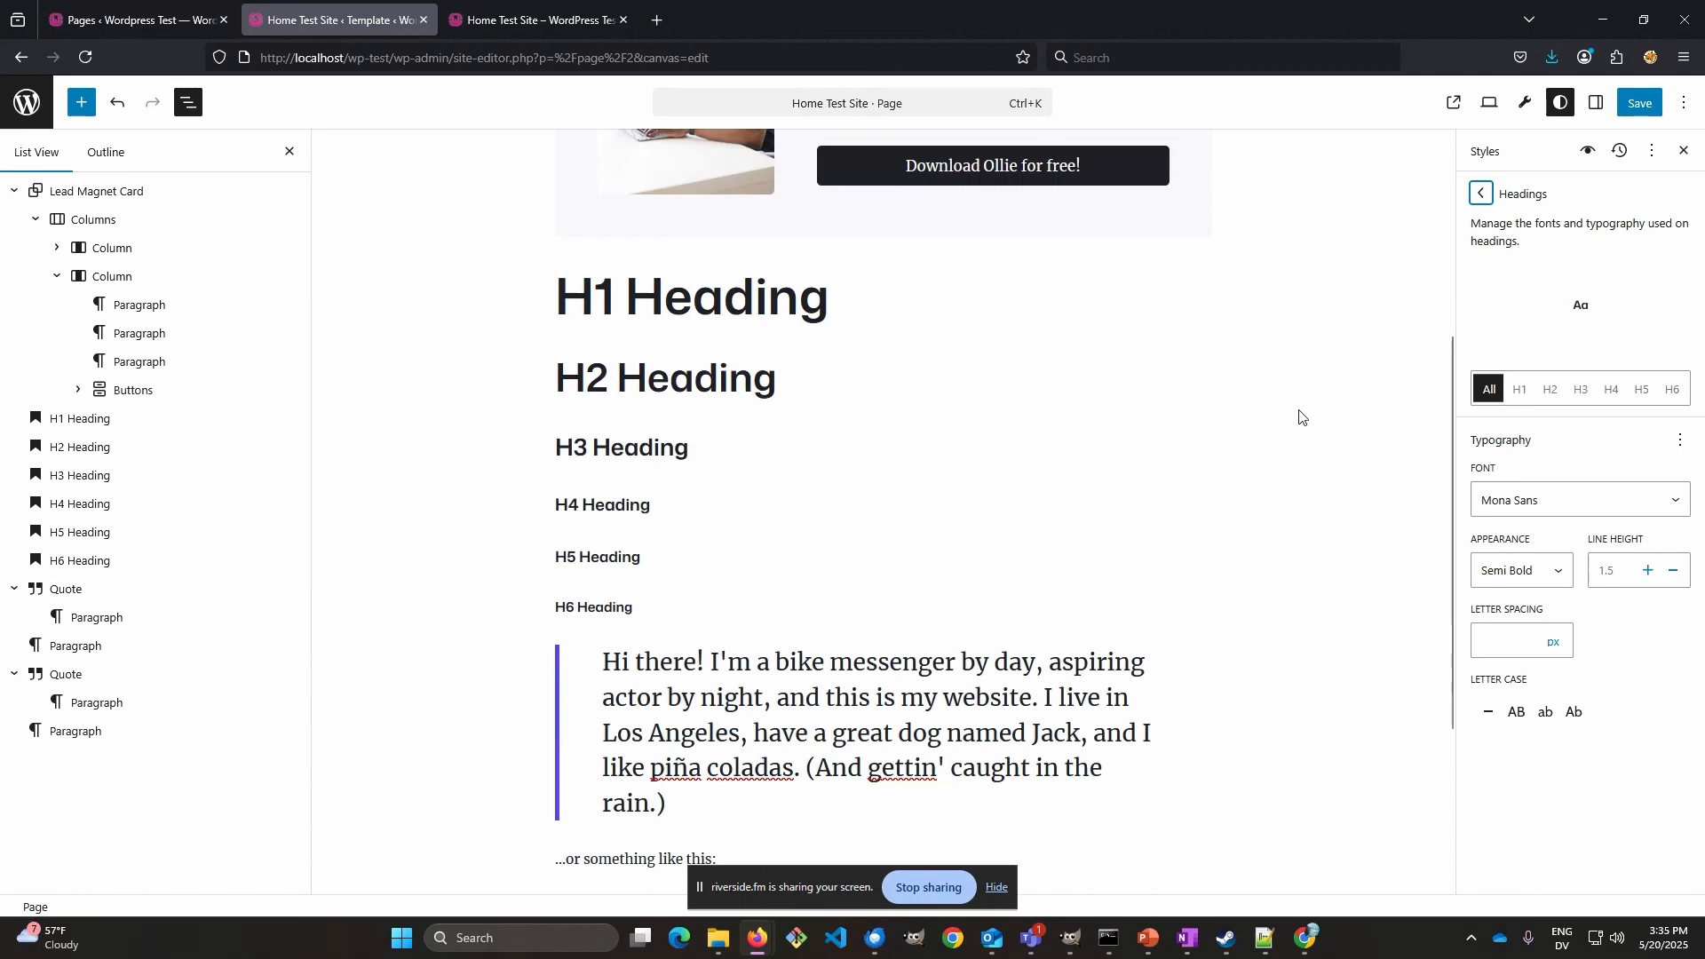
pyautogui.scroll(1, 1292, 404)
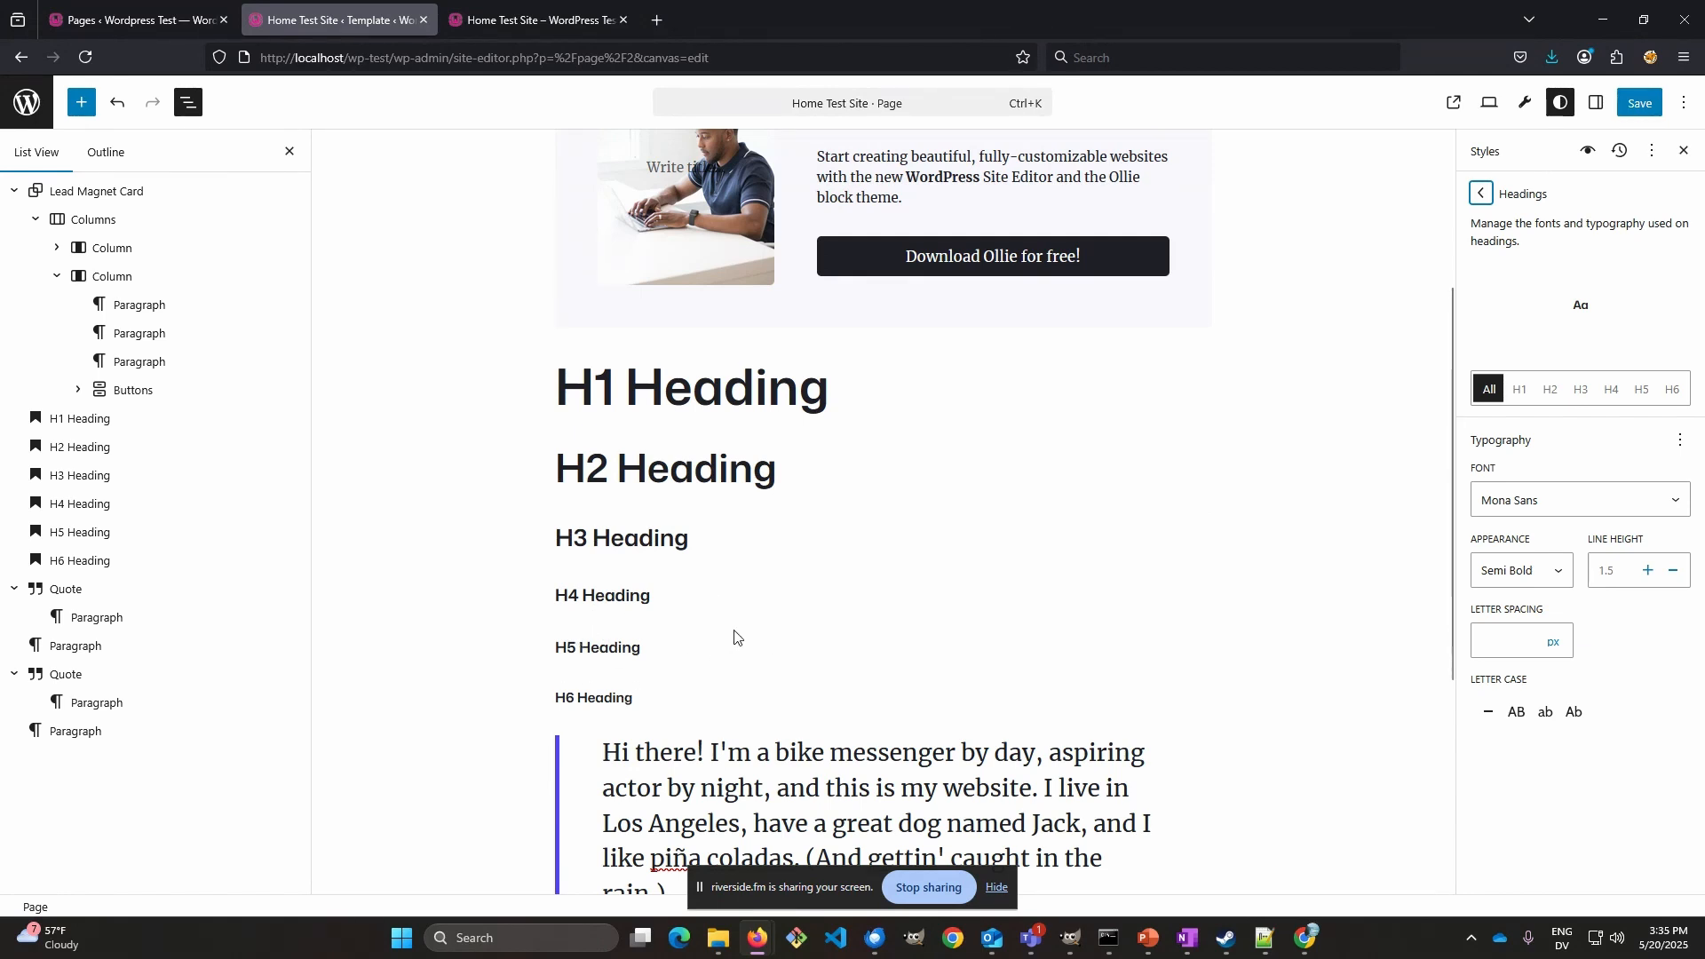
pyautogui.click(604, 648)
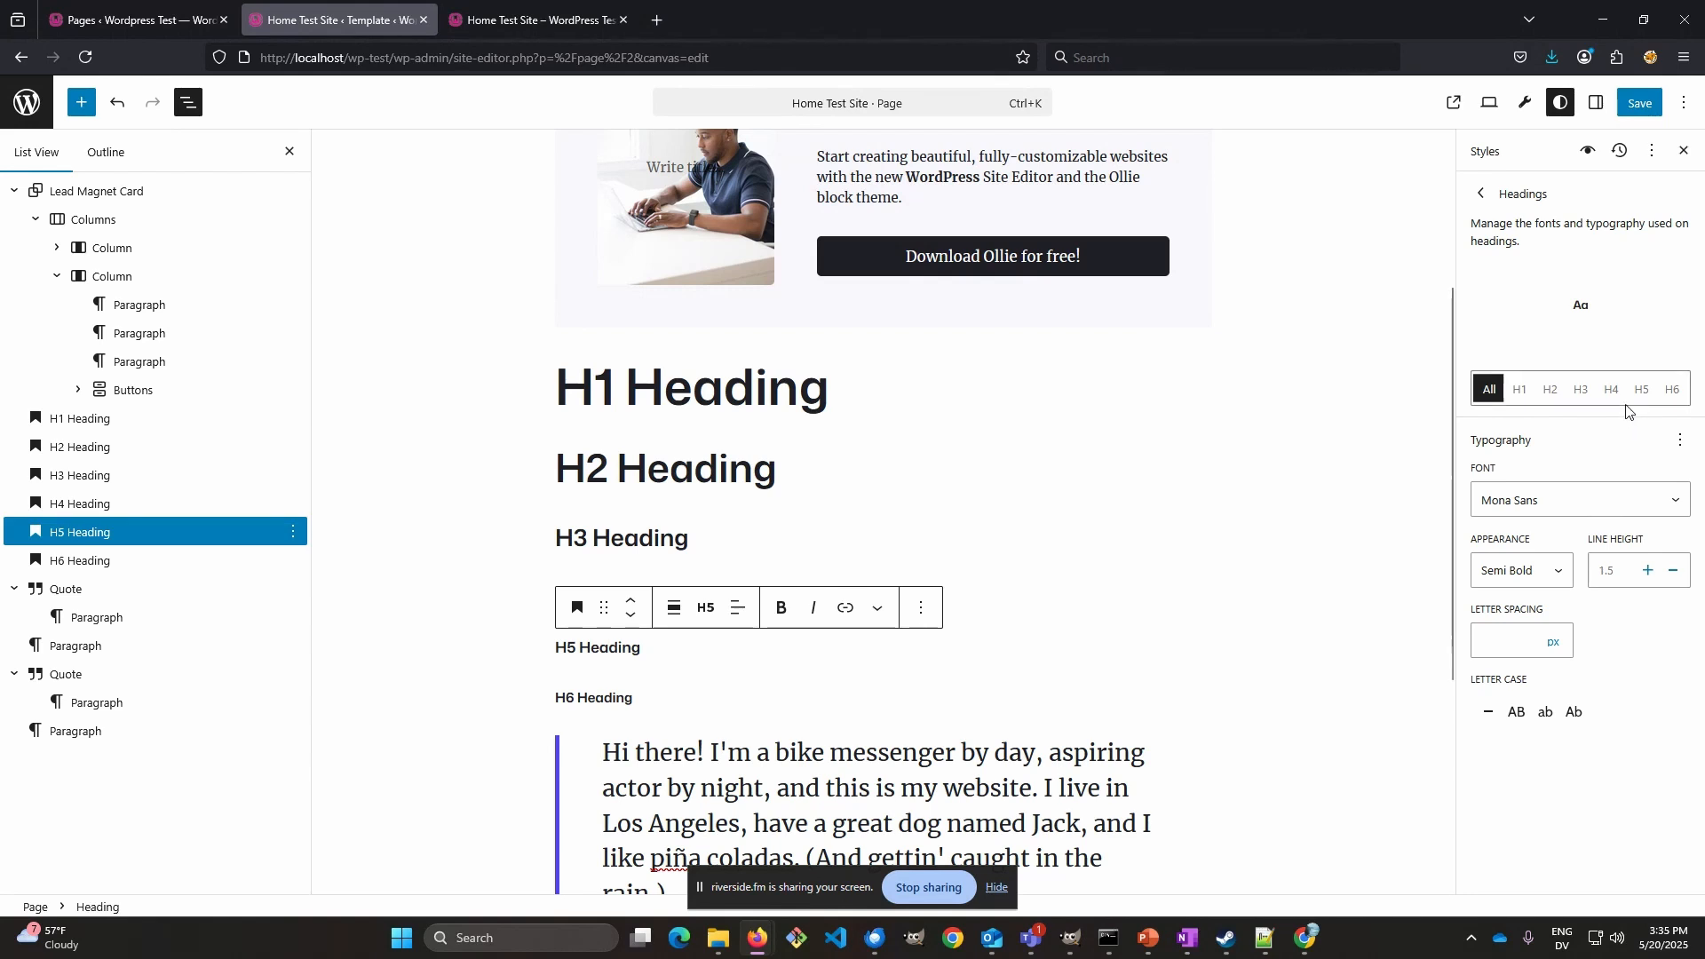
pyautogui.click(1589, 505)
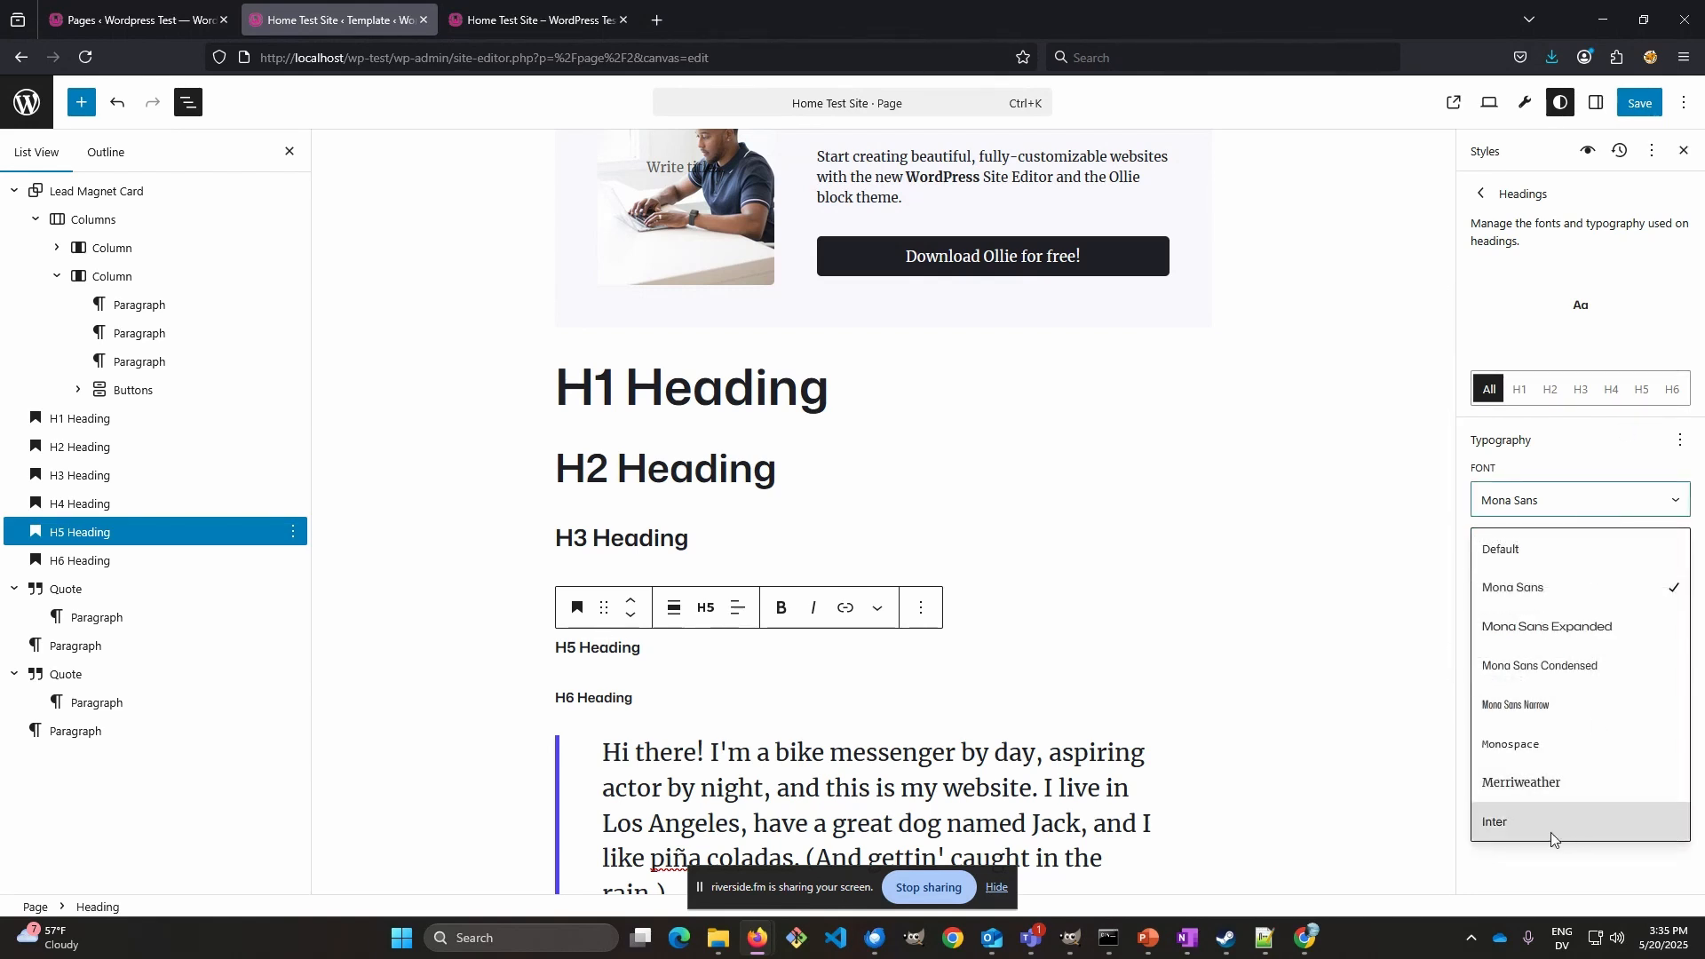
pyautogui.click(1505, 822)
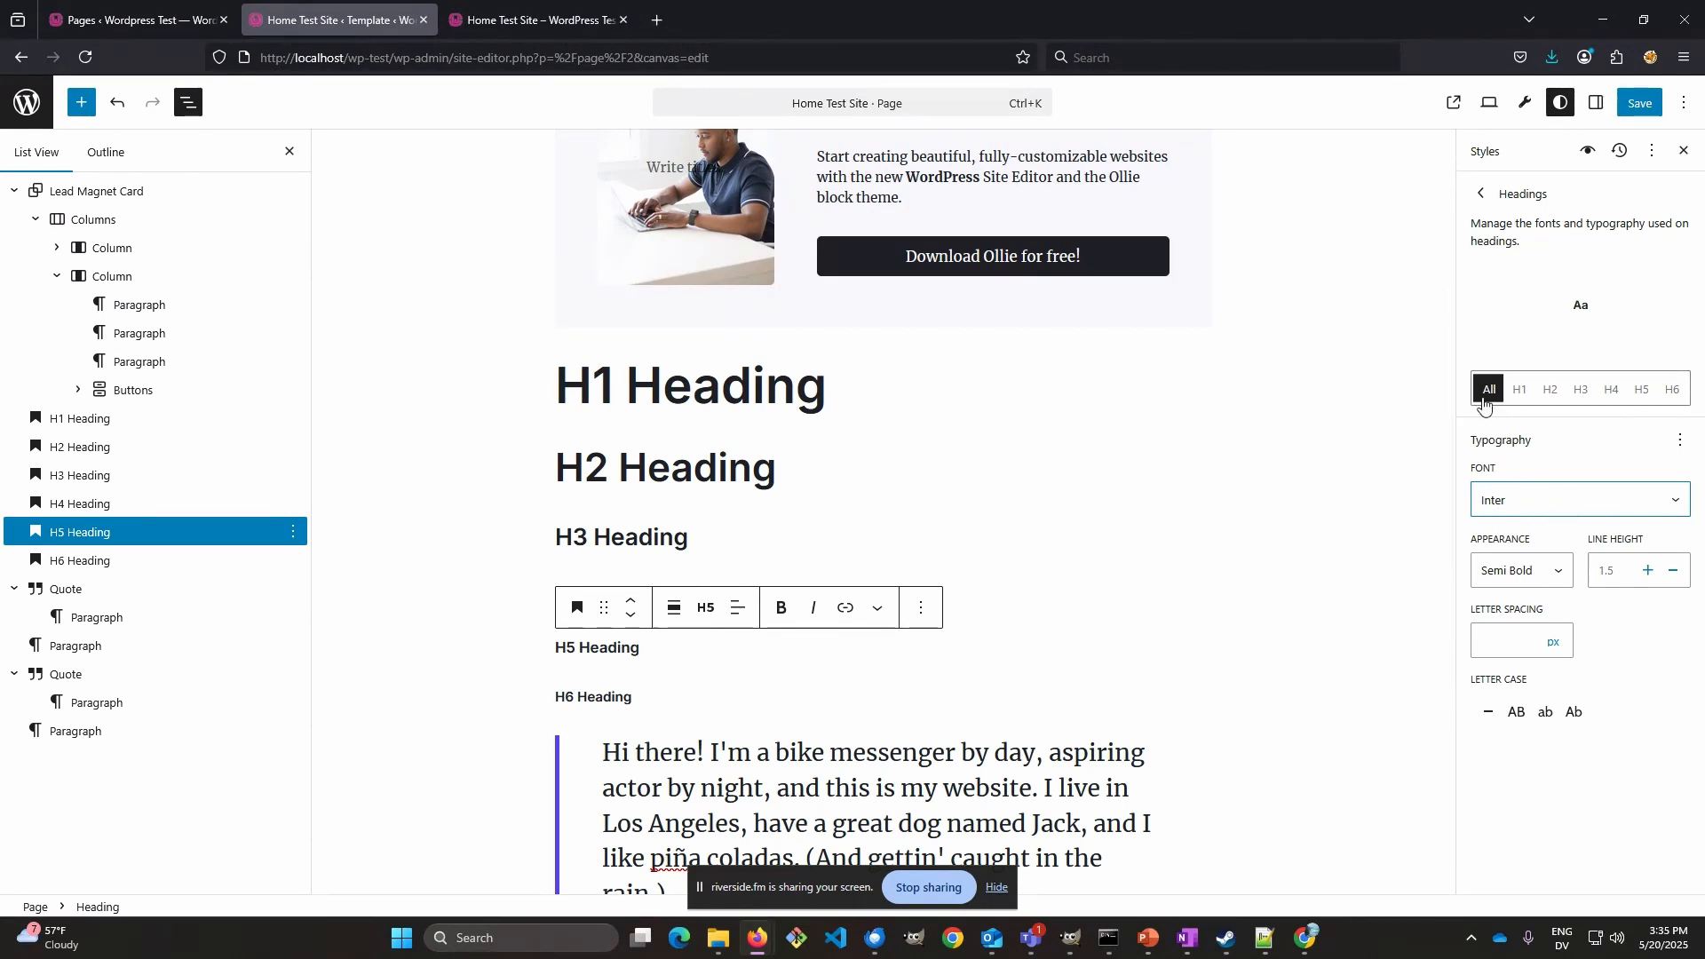
# - Set the font of the site-wide H1 heading style to Merriweather
pyautogui.click(1517, 389)
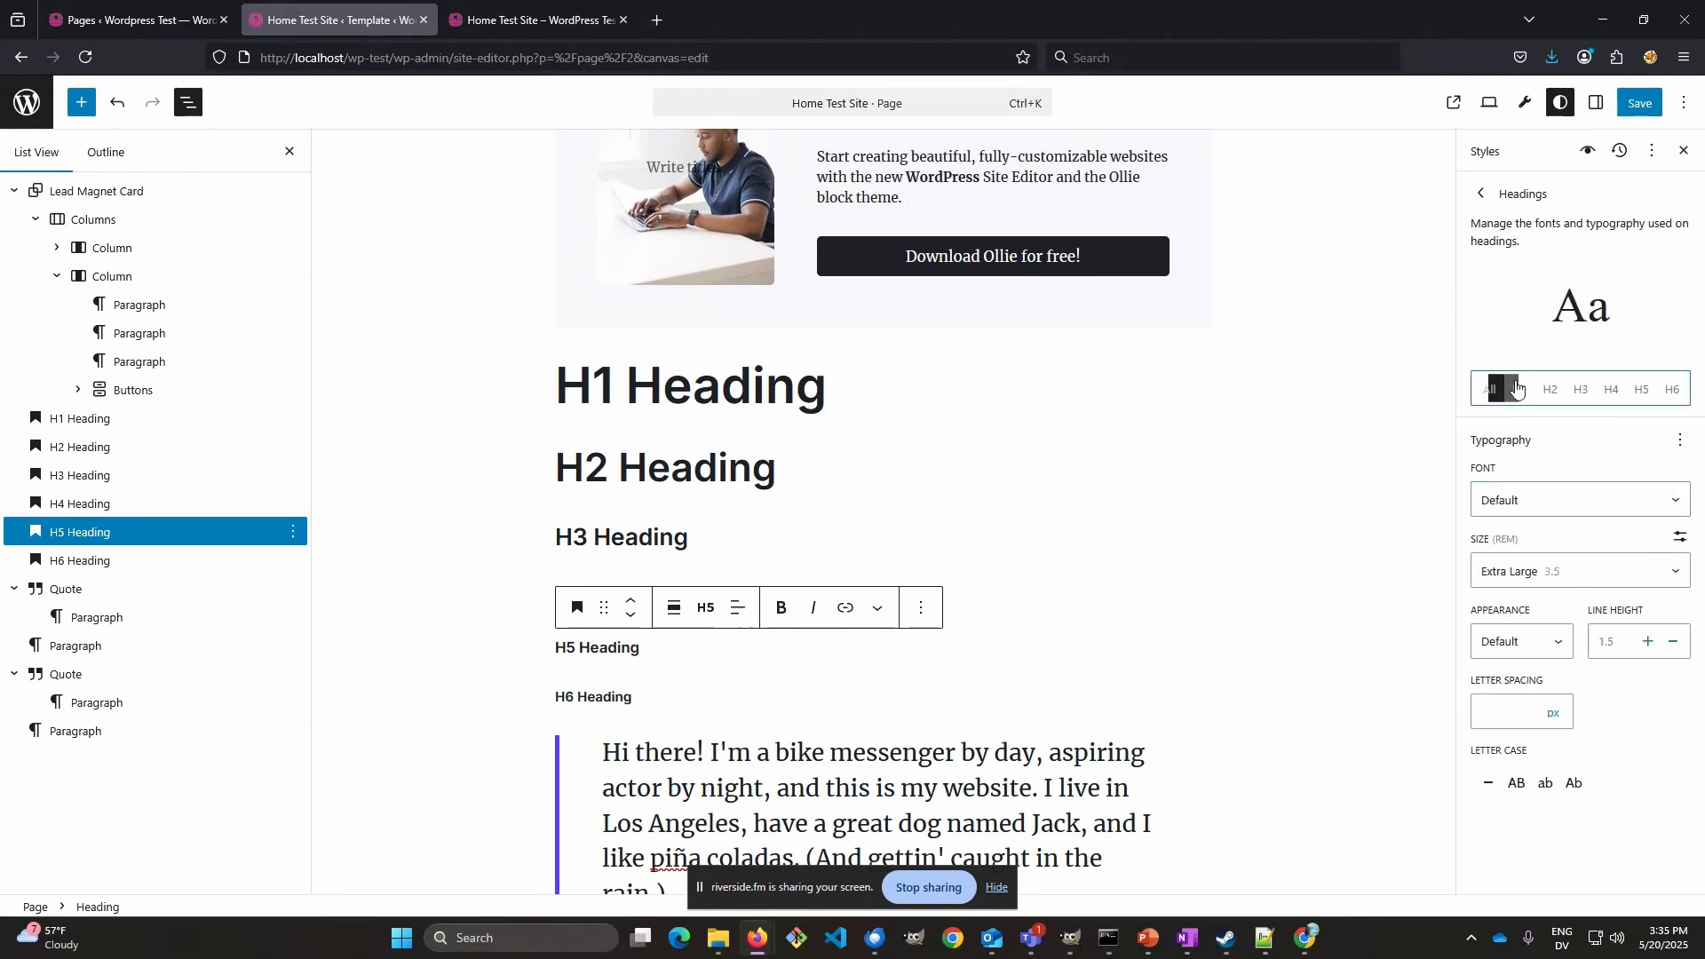
pyautogui.click(1561, 505)
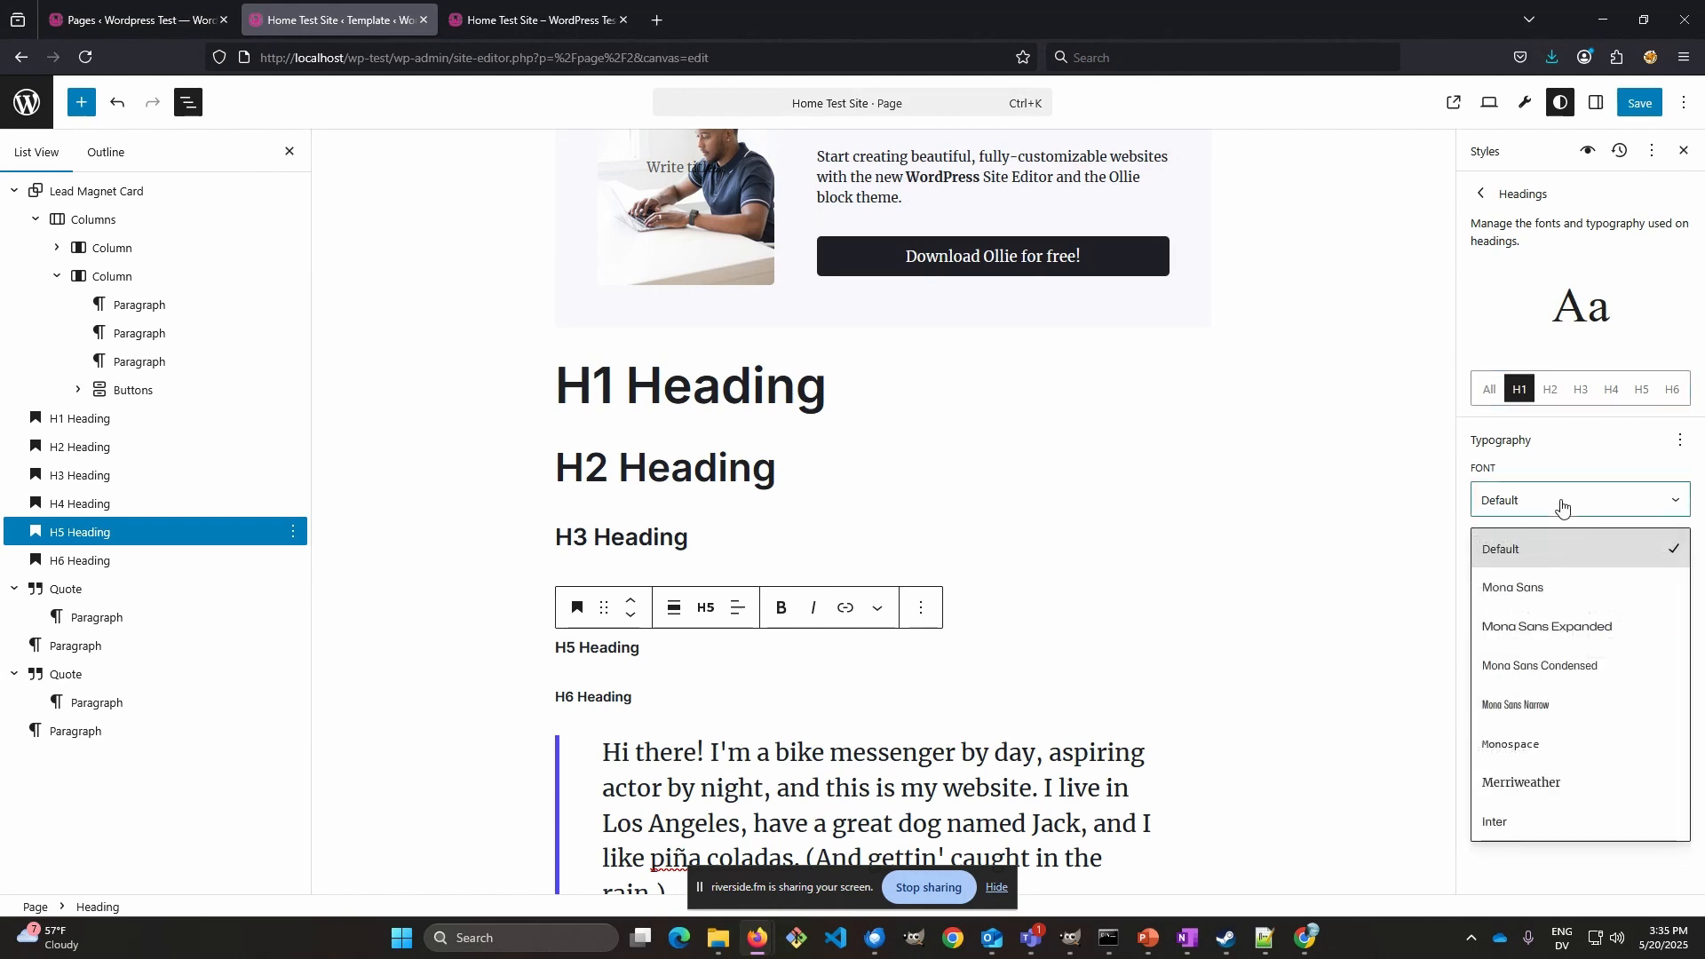
pyautogui.click(1559, 787)
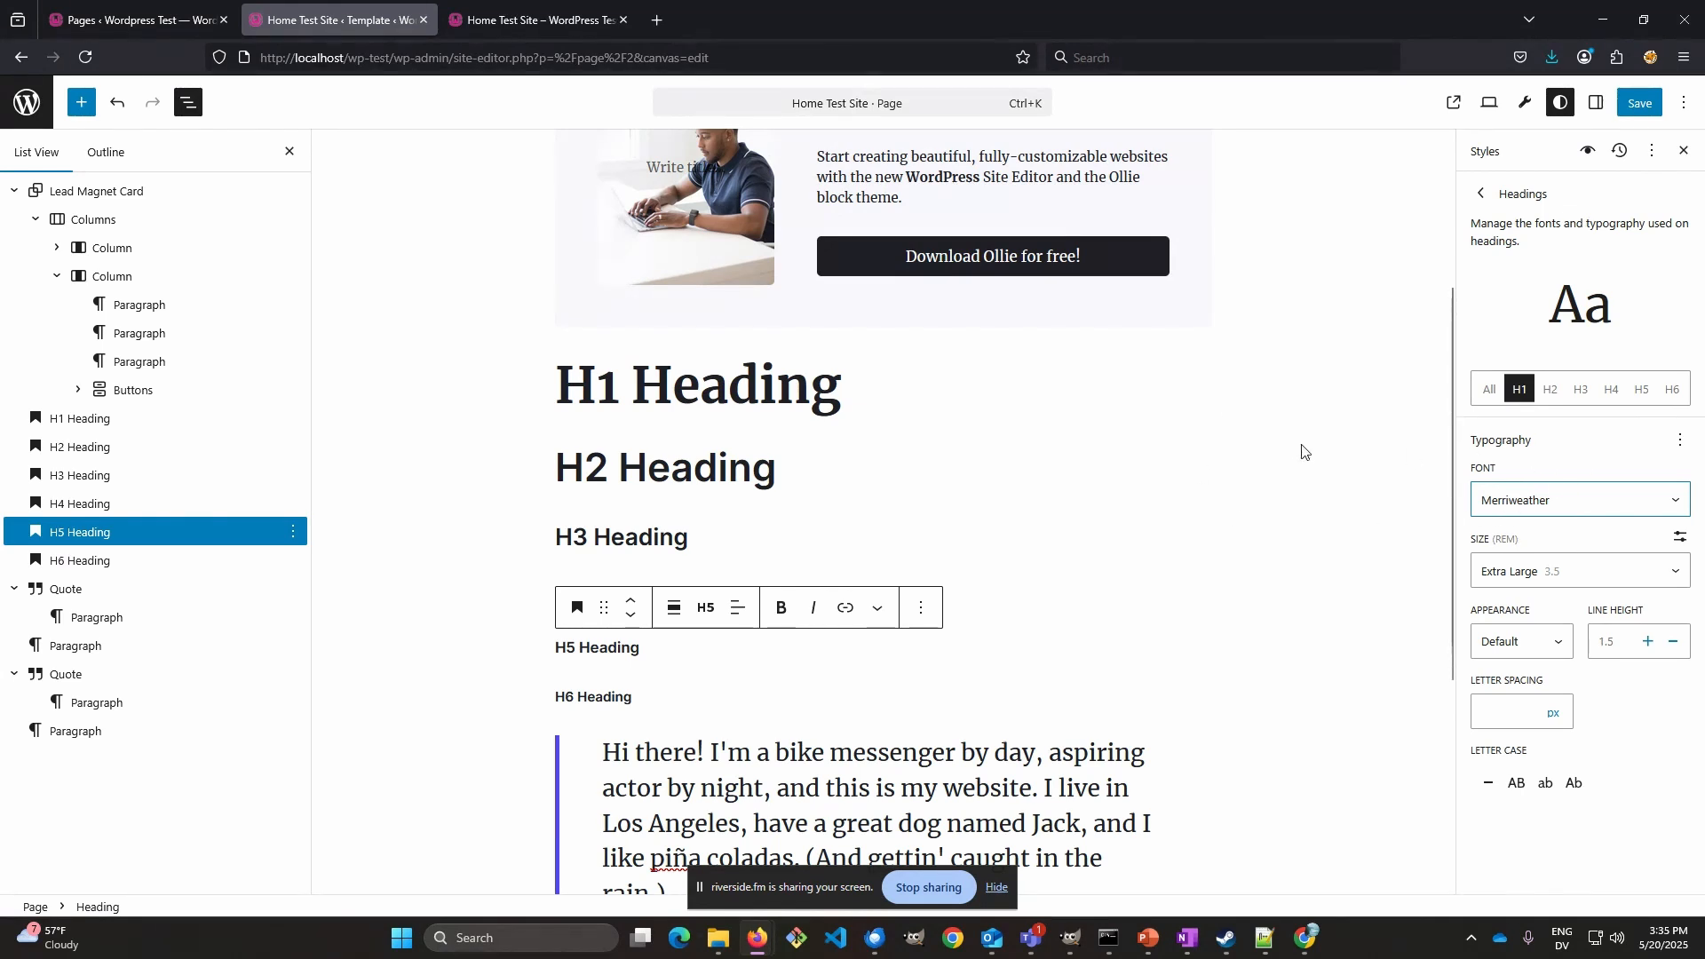
pyautogui.click(1089, 545)
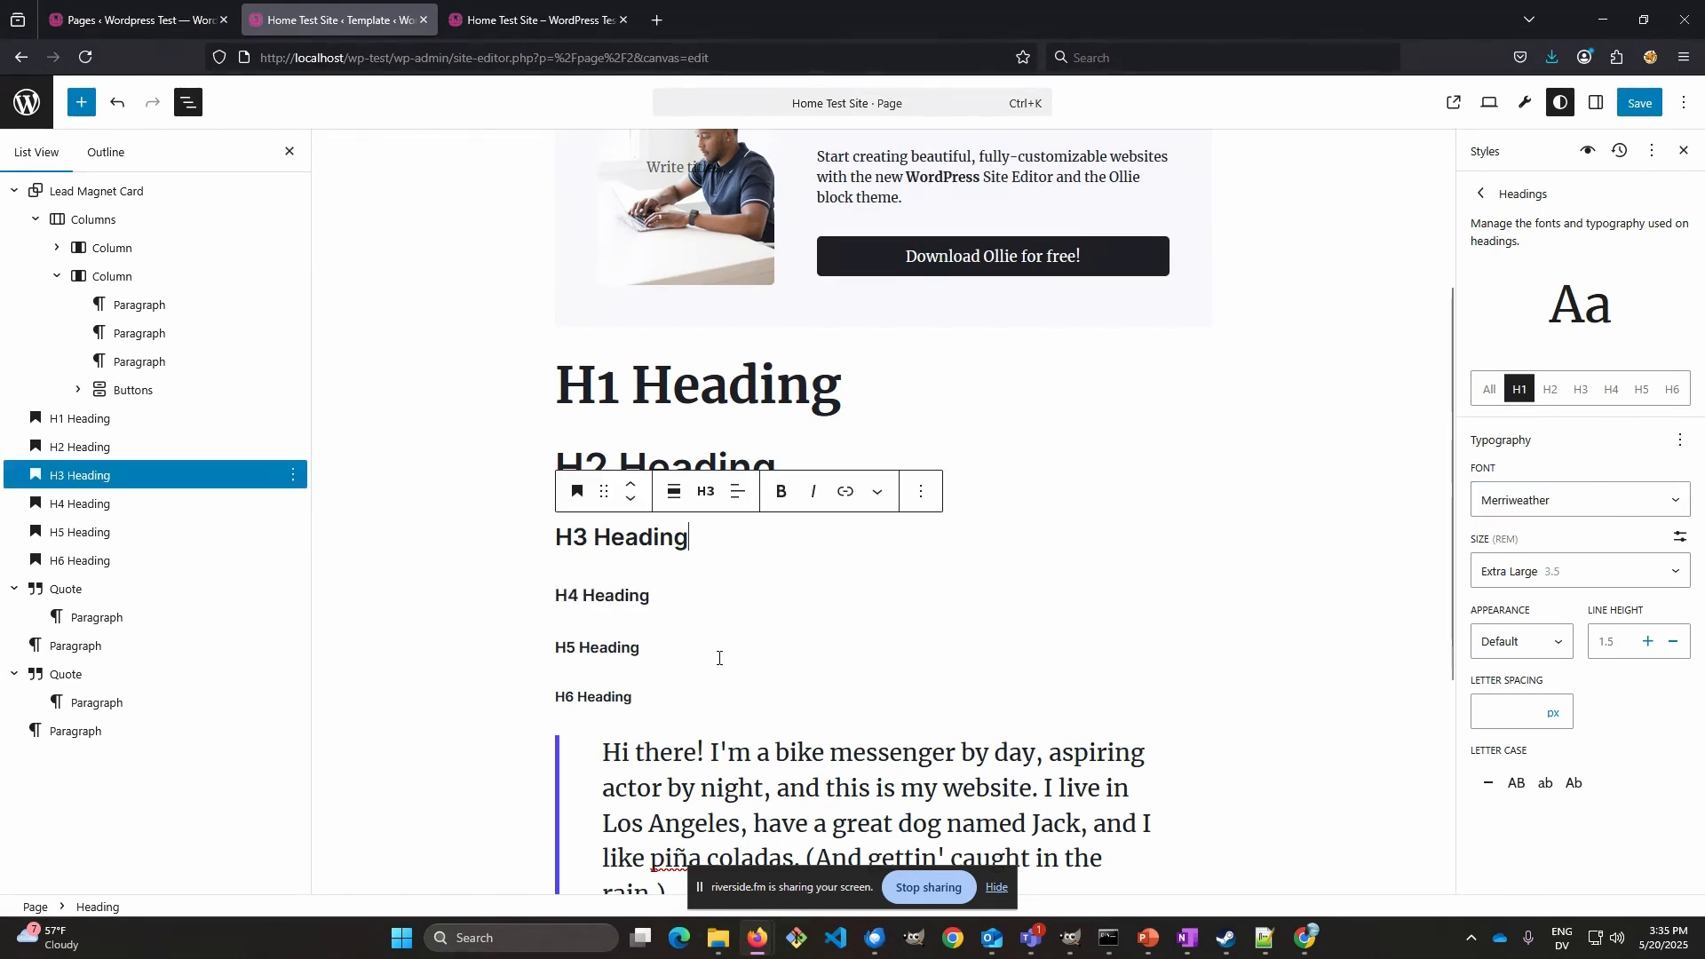
# - Give the site-wide H5 heading style the Base size, uppercase letters and 3 px letter spacing, and save the site and page changes
pyautogui.click(616, 649)
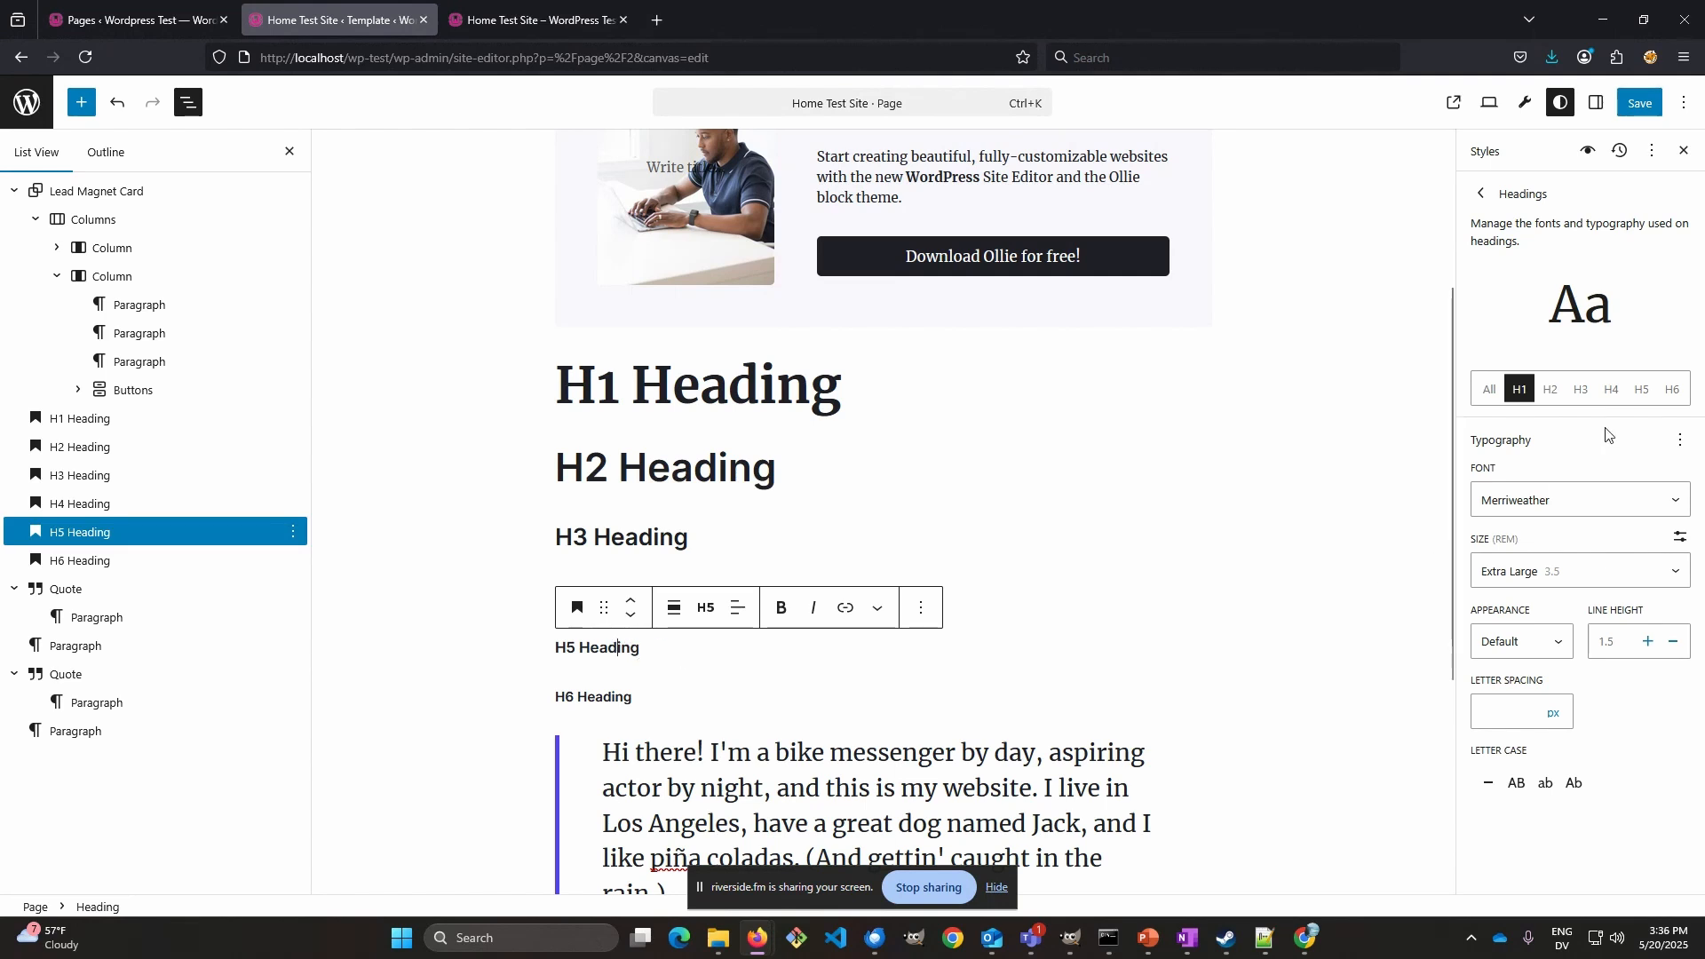
pyautogui.click(1644, 396)
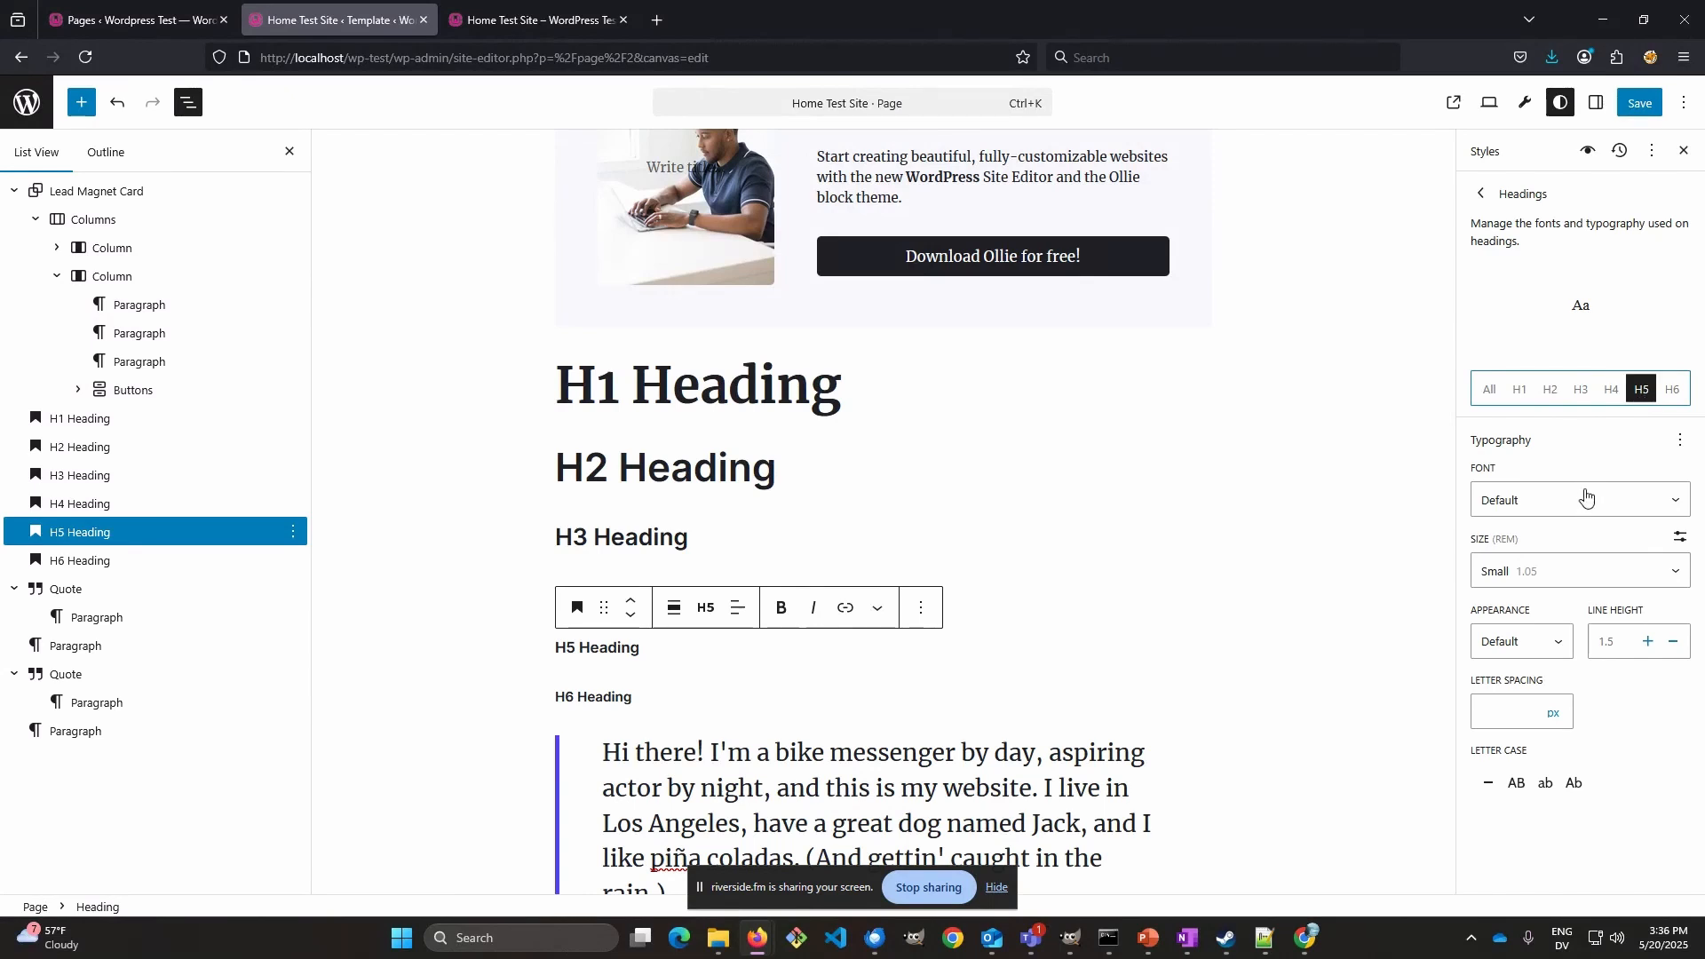
pyautogui.click(1581, 582)
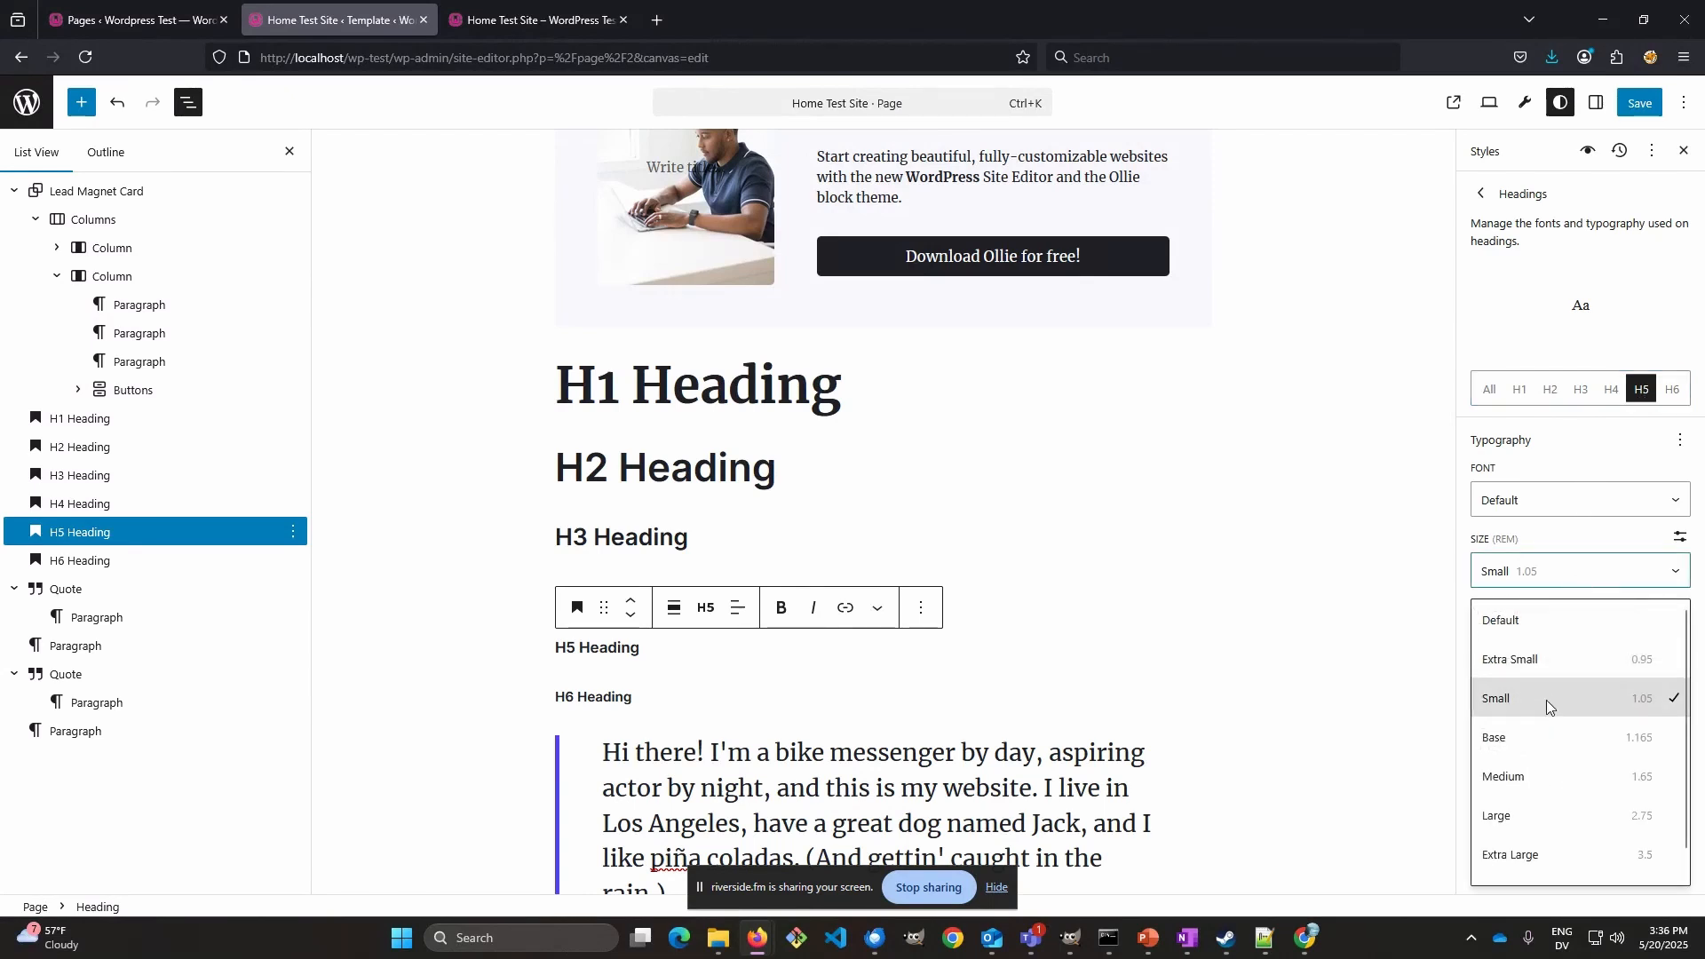
pyautogui.click(1532, 741)
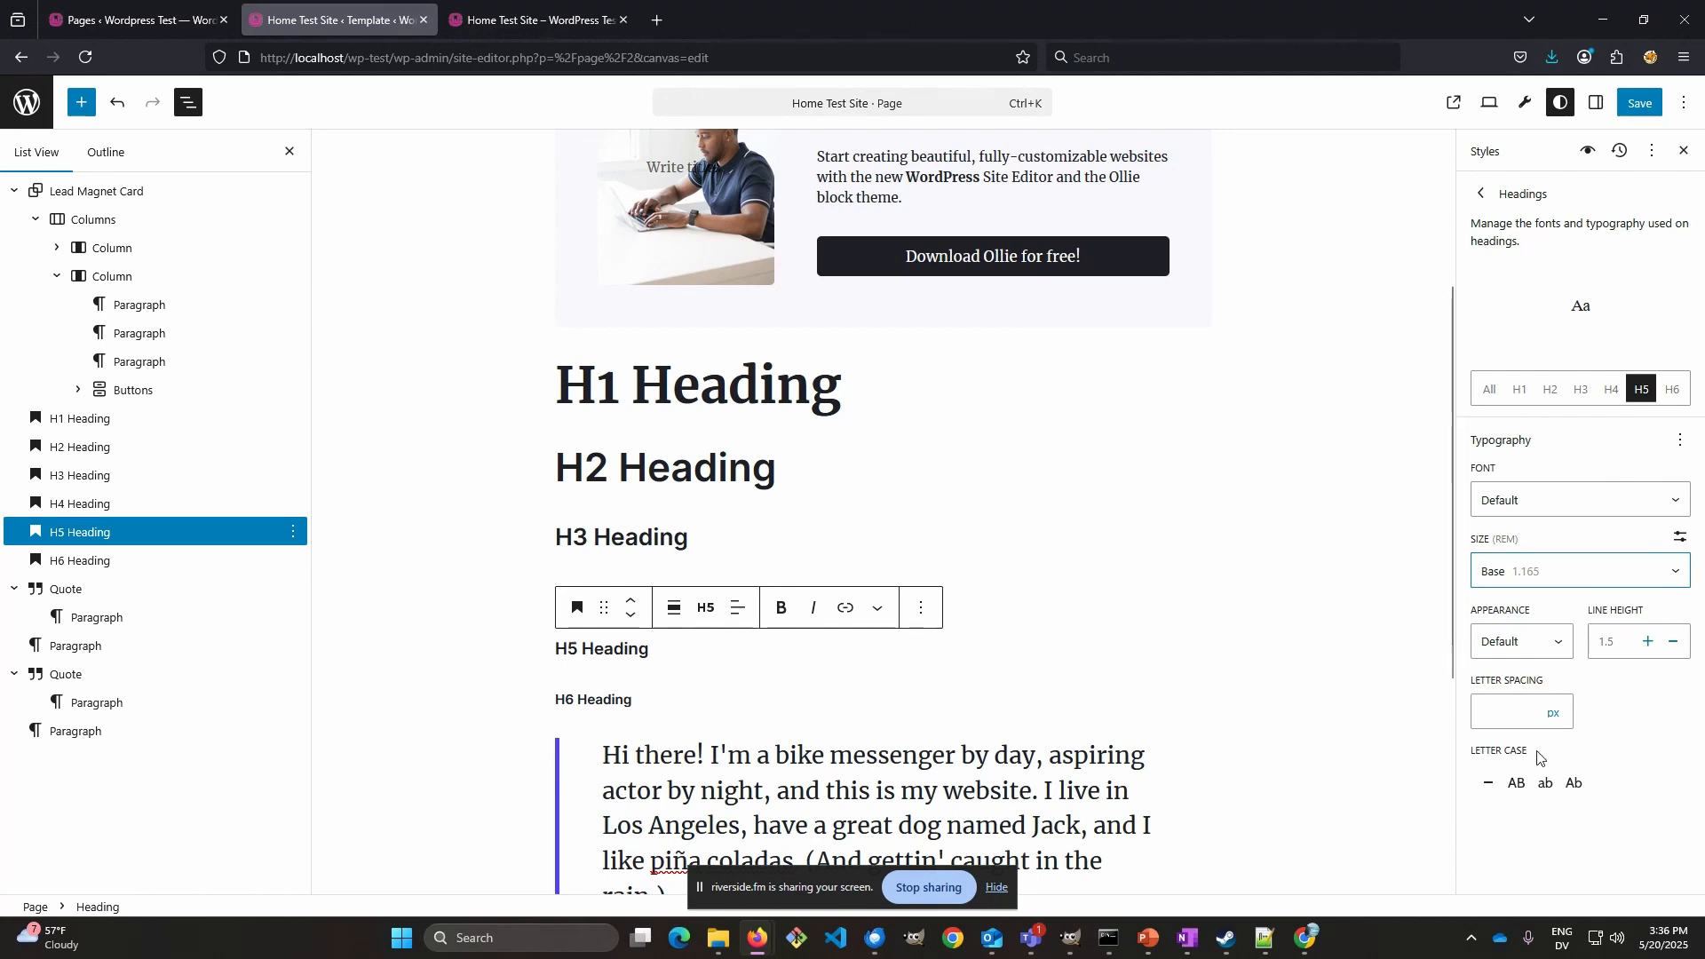
pyautogui.click(1515, 784)
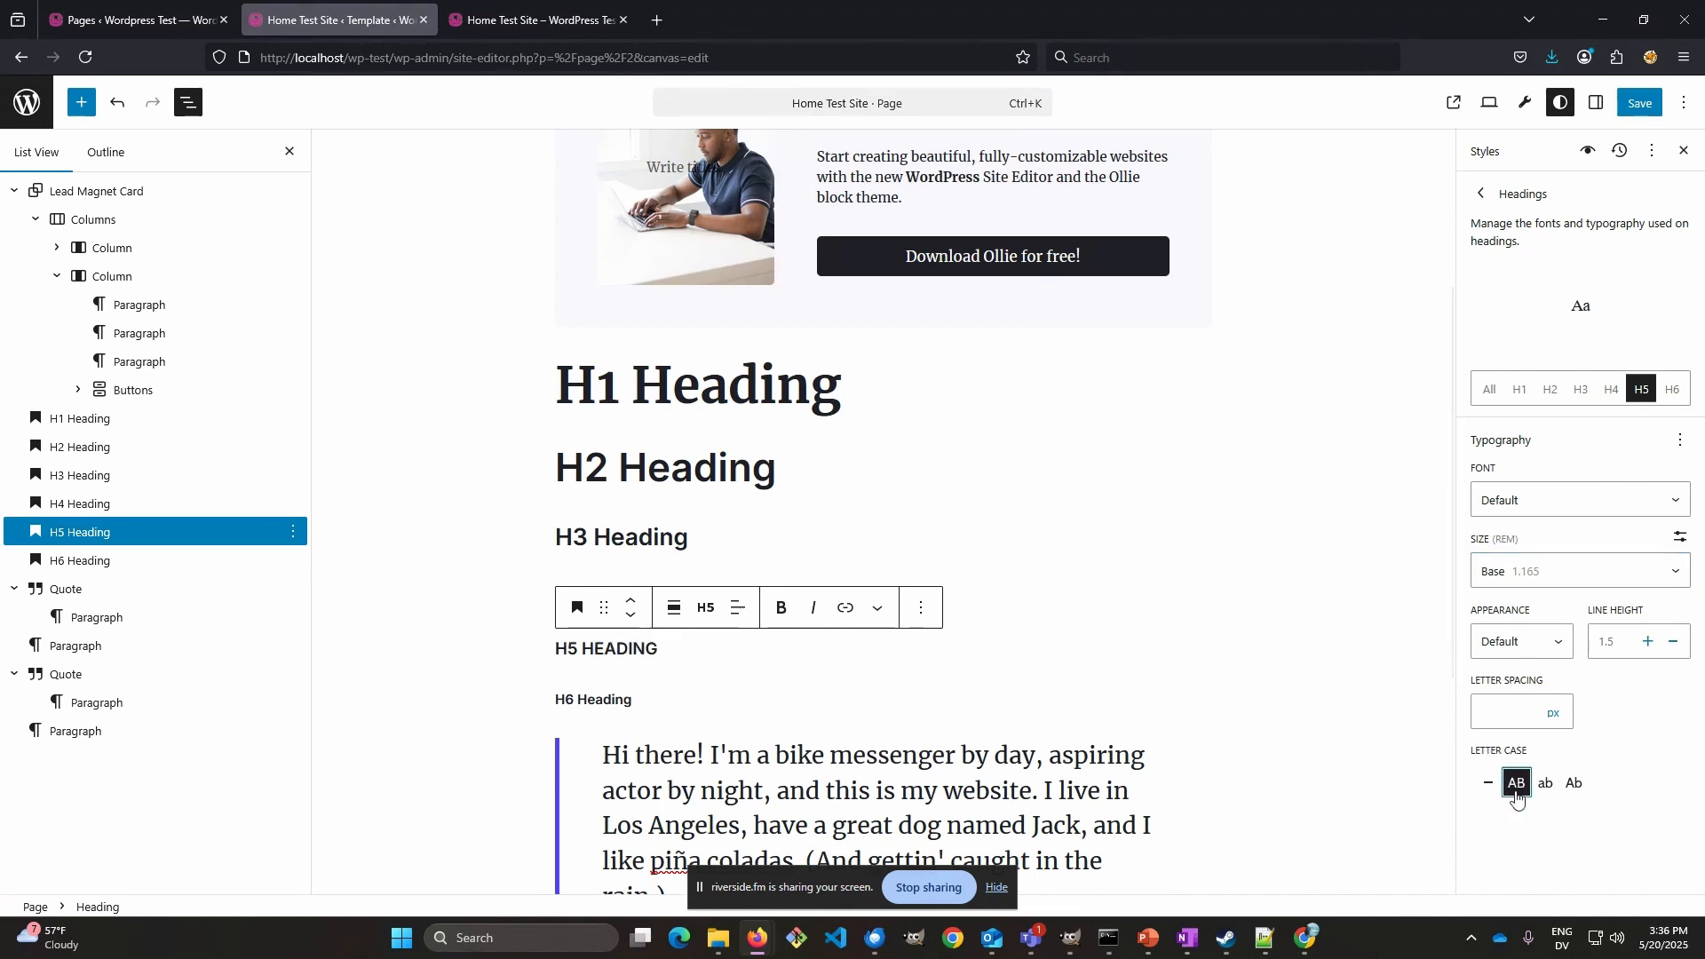
pyautogui.click(1520, 716)
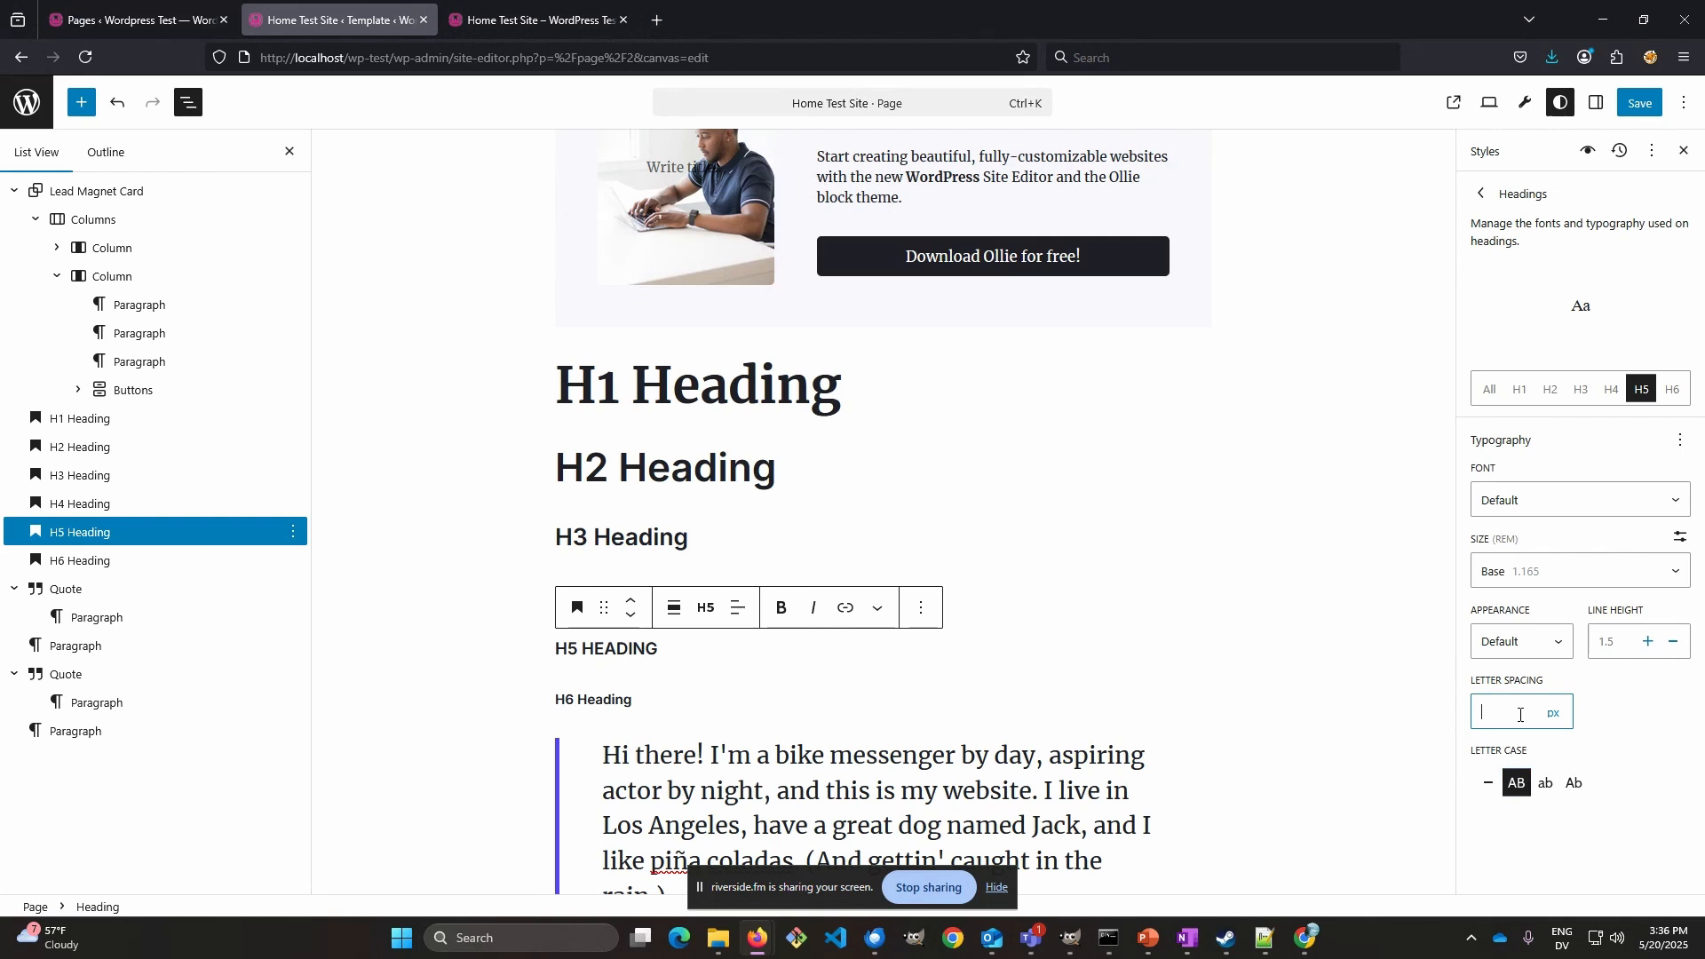
pyautogui.write('3')
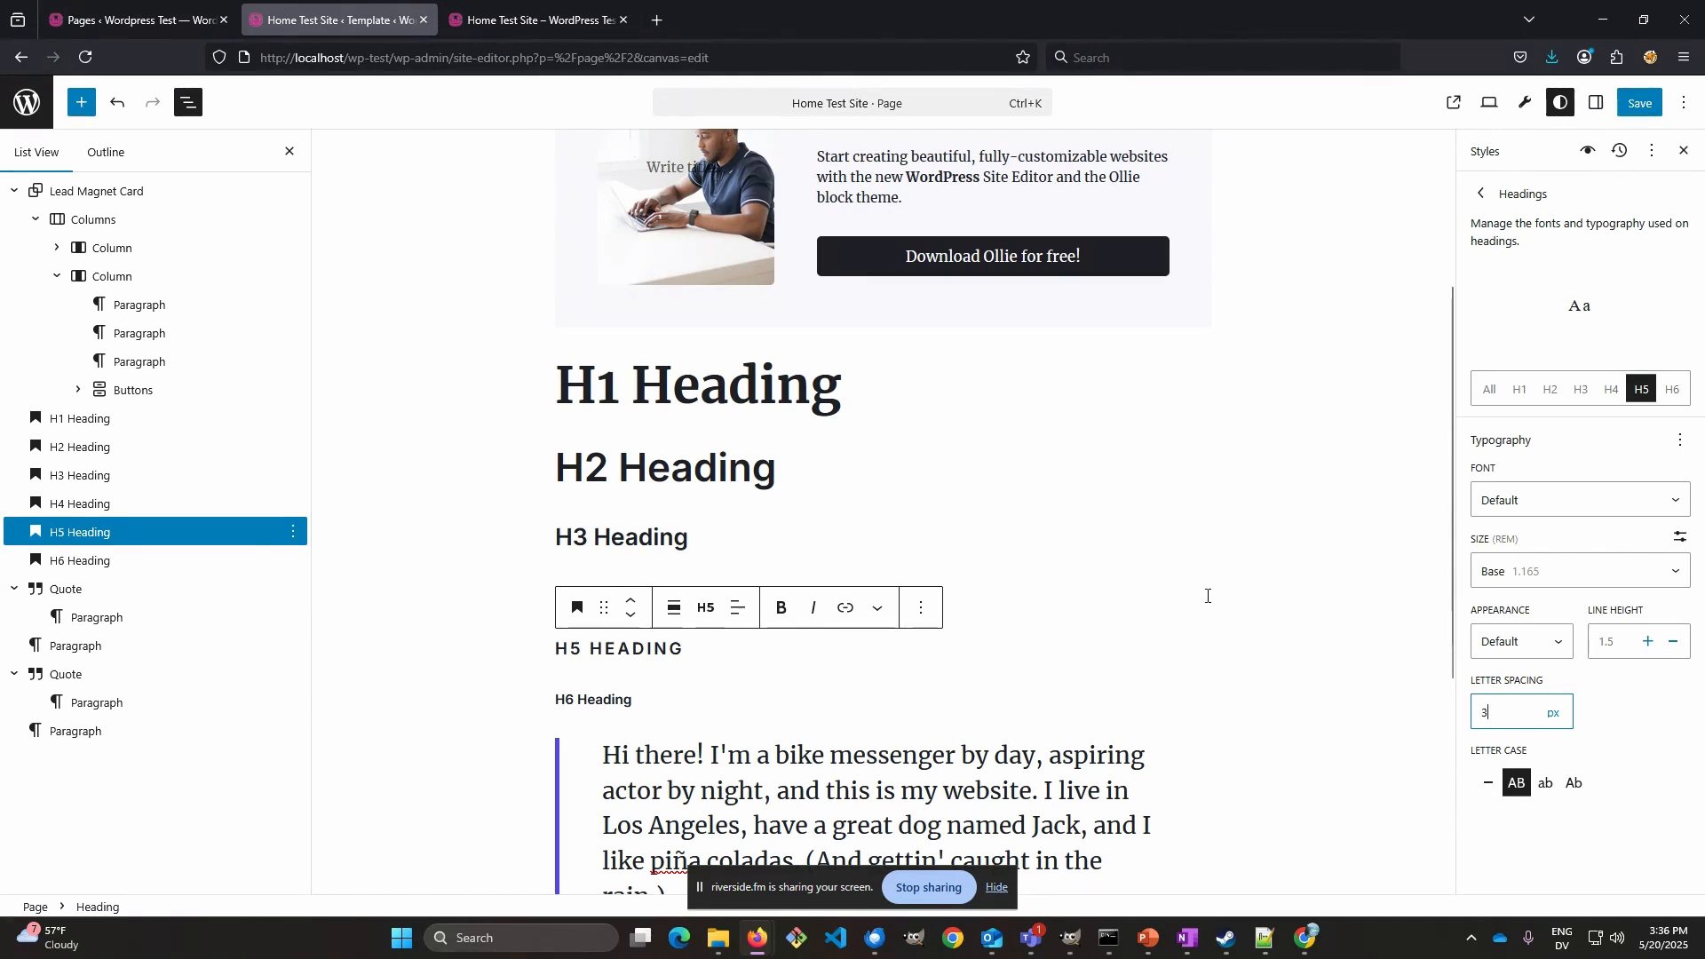
pyautogui.click(1638, 104)
pyautogui.click(1638, 104)
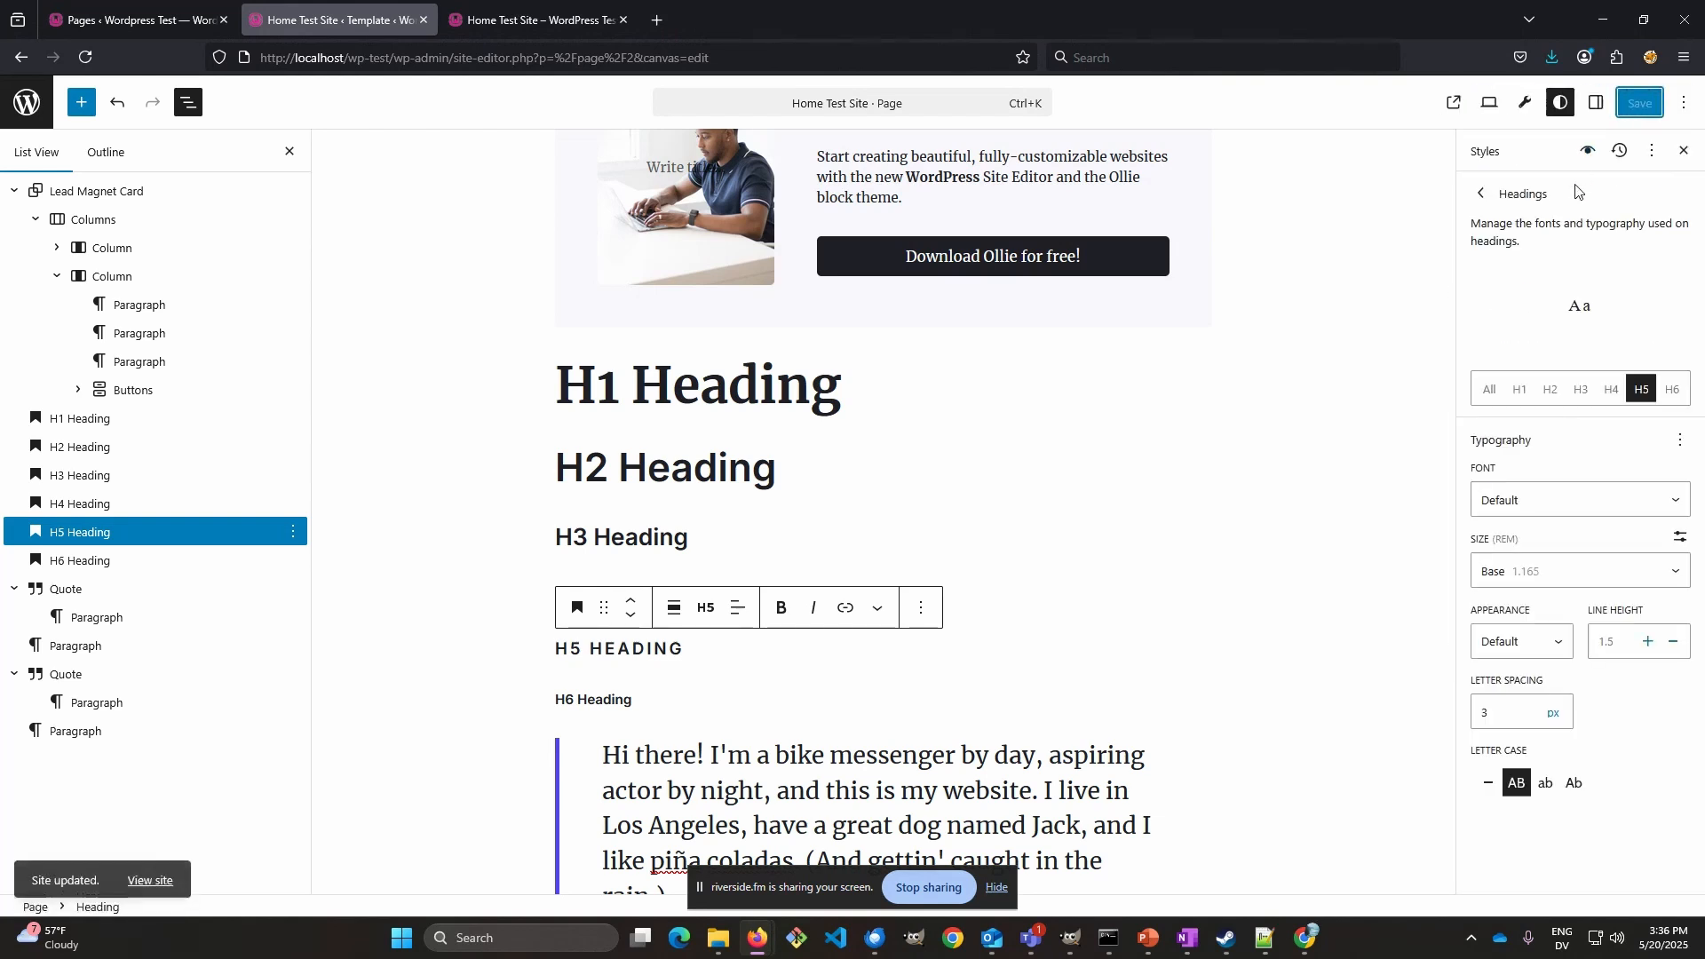
# - Set the font size of the site-wide Buttons typography style to Medium and check the download button on the page
pyautogui.click(1484, 195)
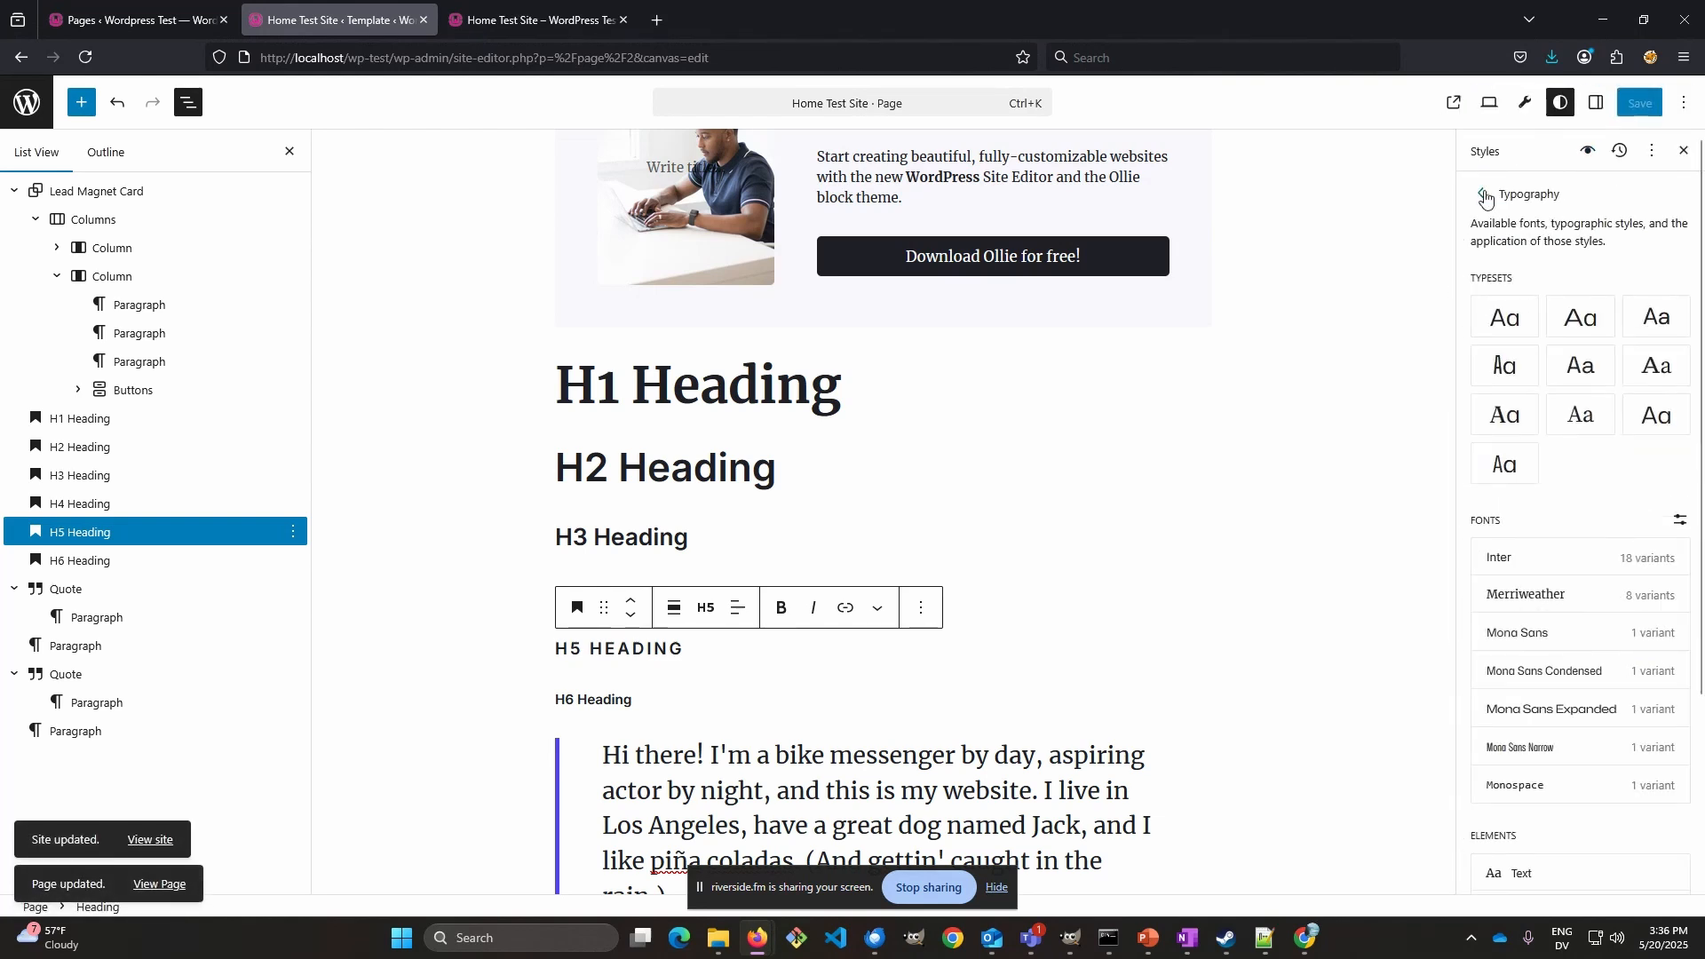
pyautogui.scroll(-4, 1527, 384)
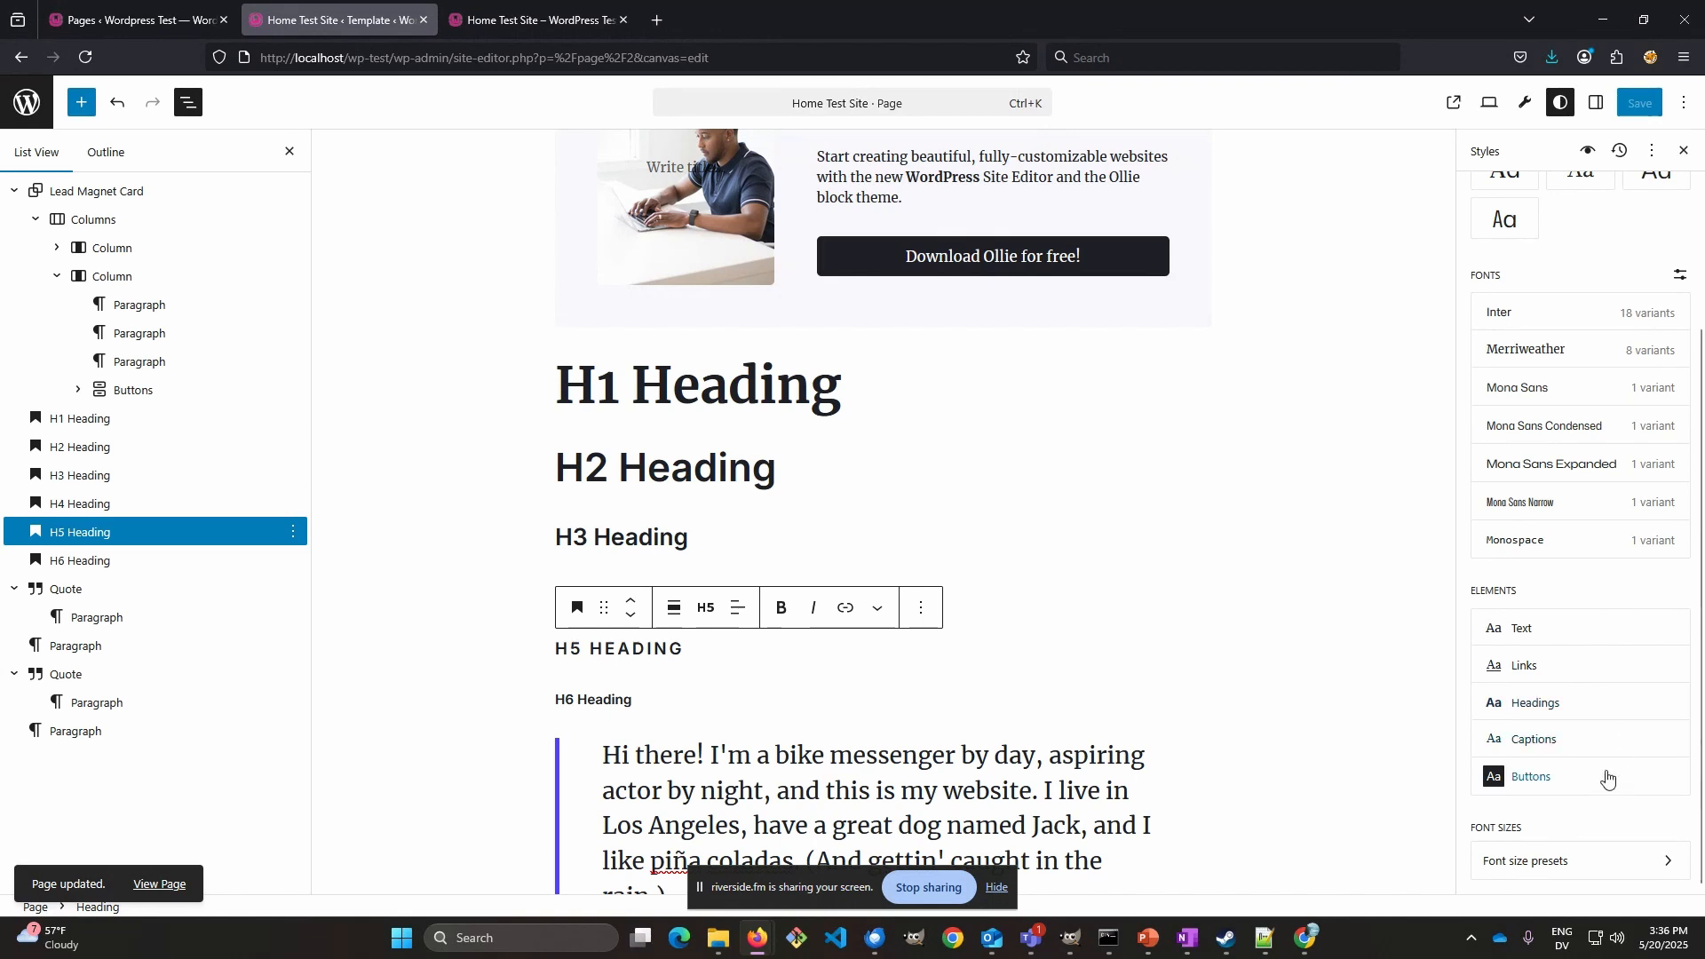
pyautogui.click(1534, 777)
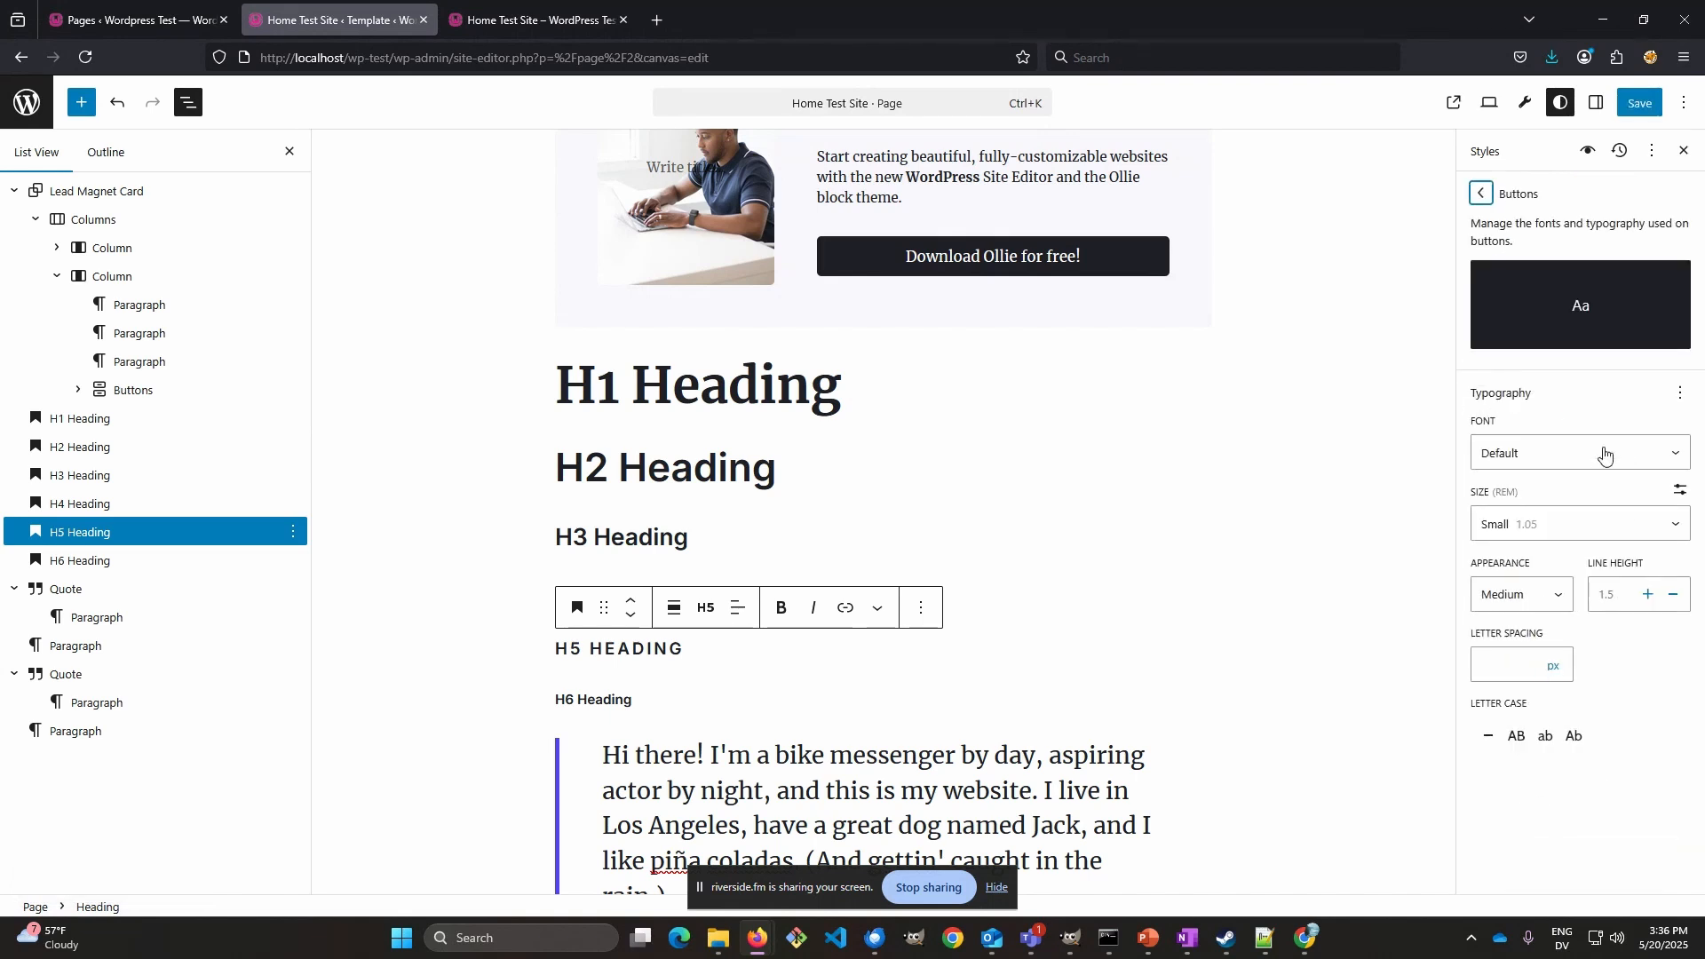
pyautogui.click(1604, 455)
pyautogui.click(1603, 455)
pyautogui.click(1590, 533)
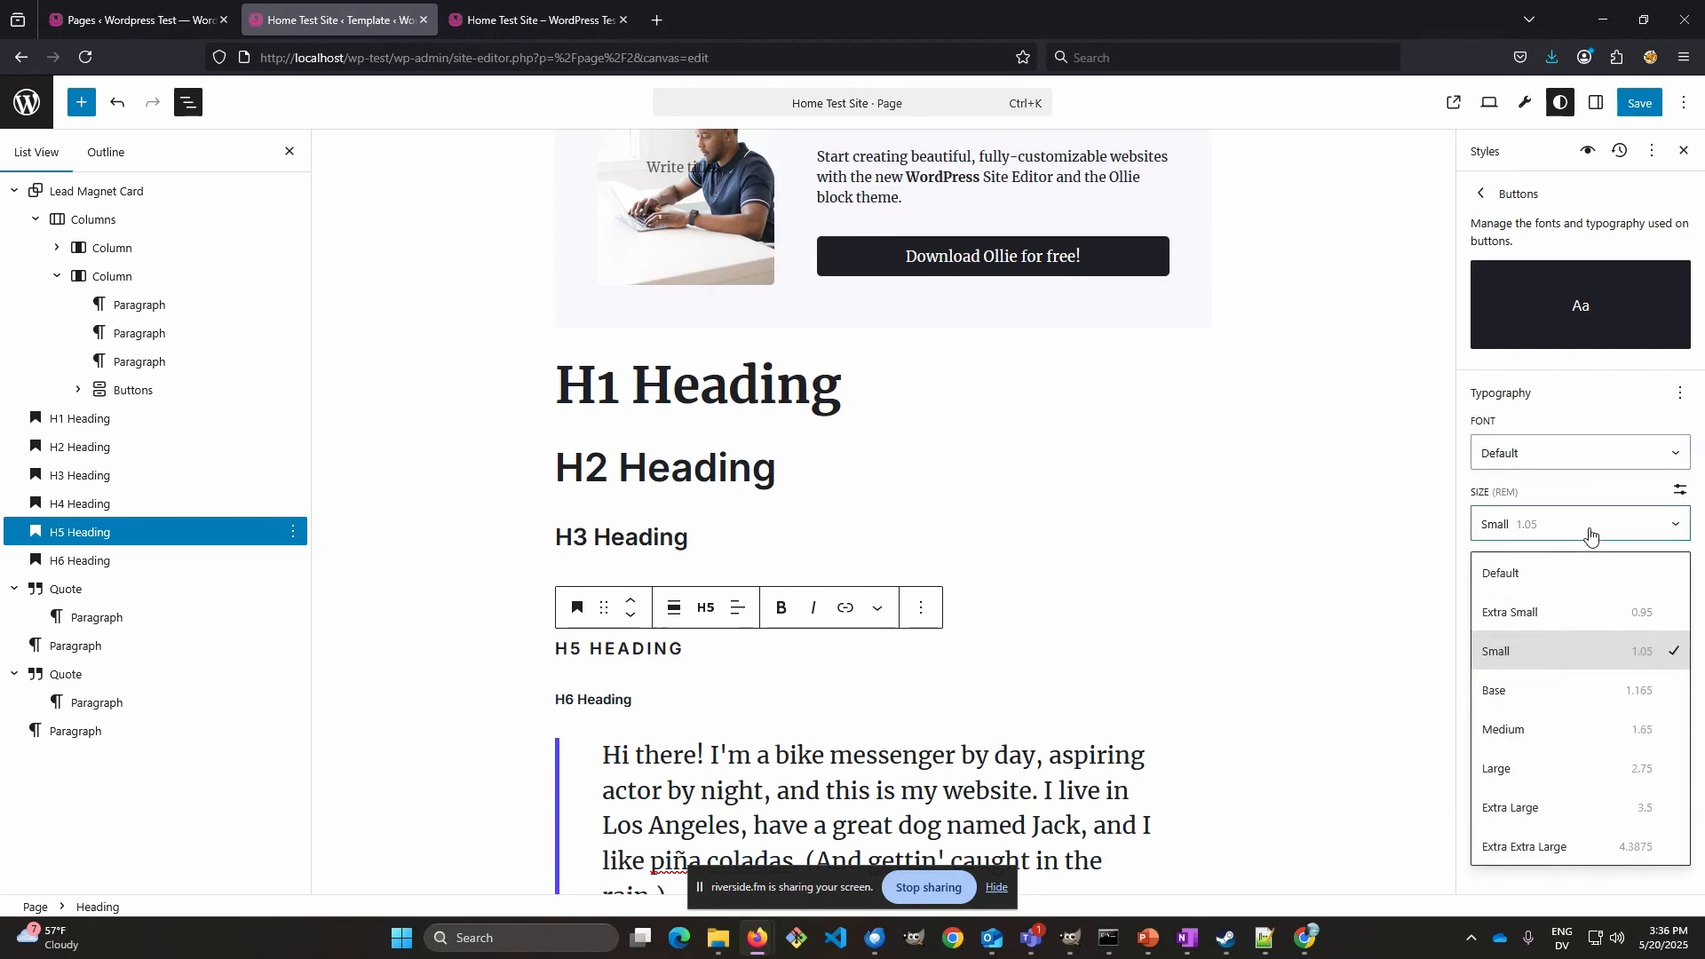
pyautogui.click(1531, 726)
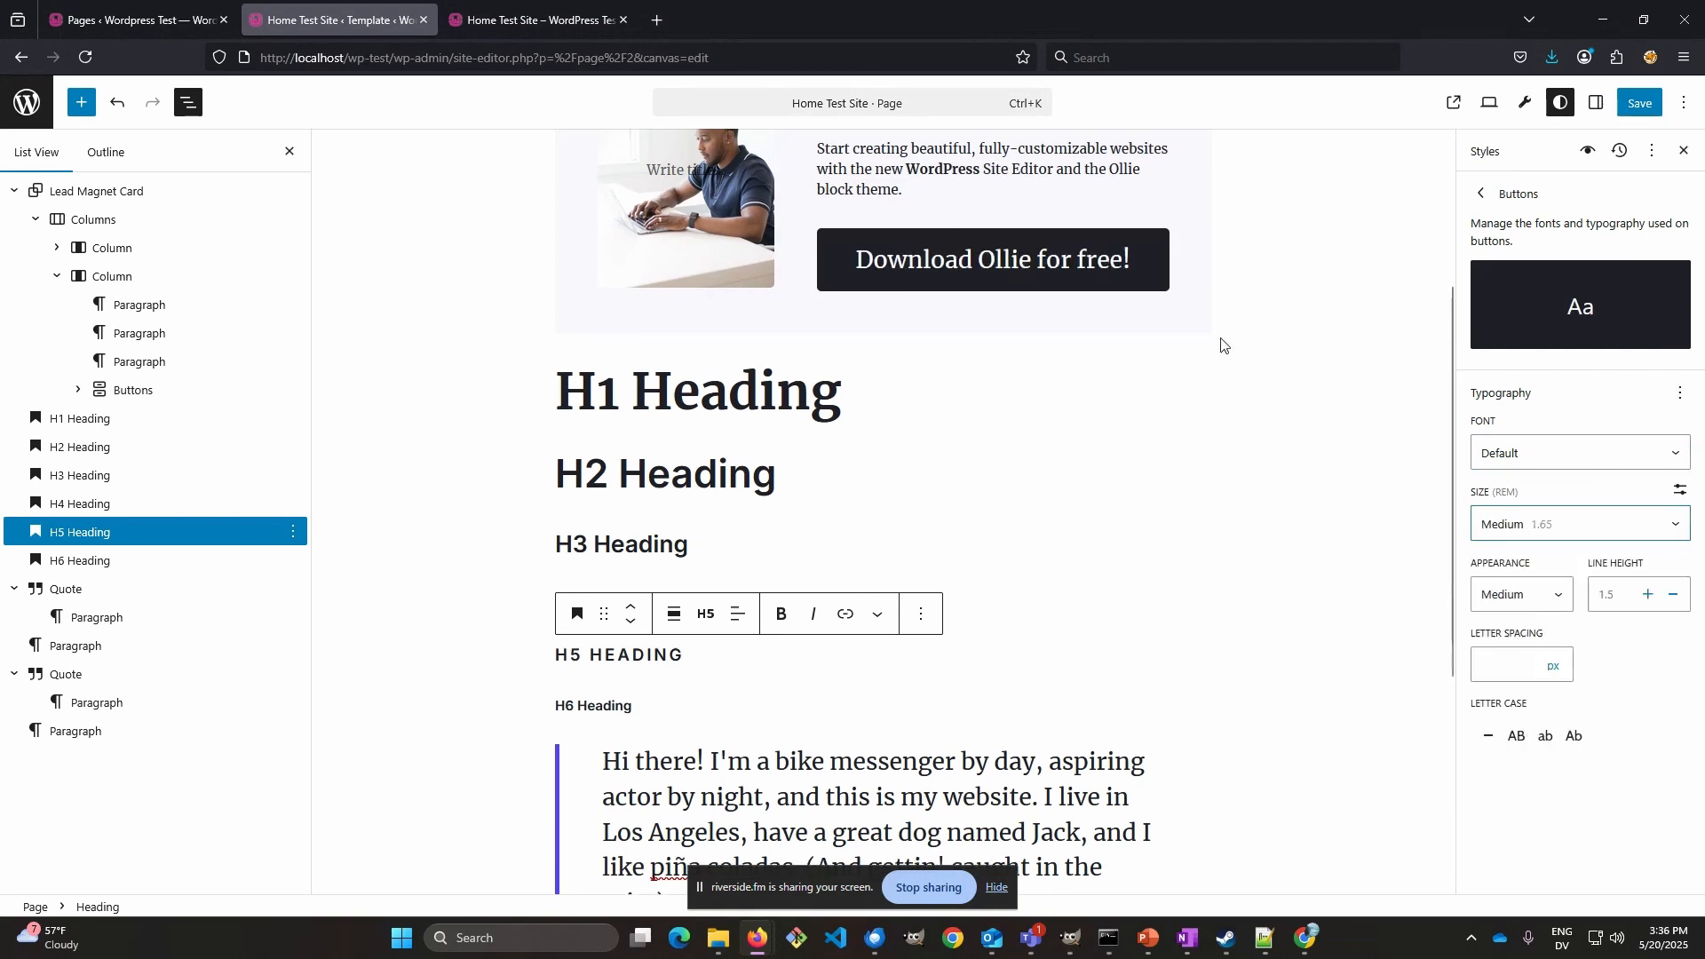
pyautogui.scroll(3, 1279, 355)
pyautogui.scroll(-4, 1292, 413)
pyautogui.scroll(3, 1294, 361)
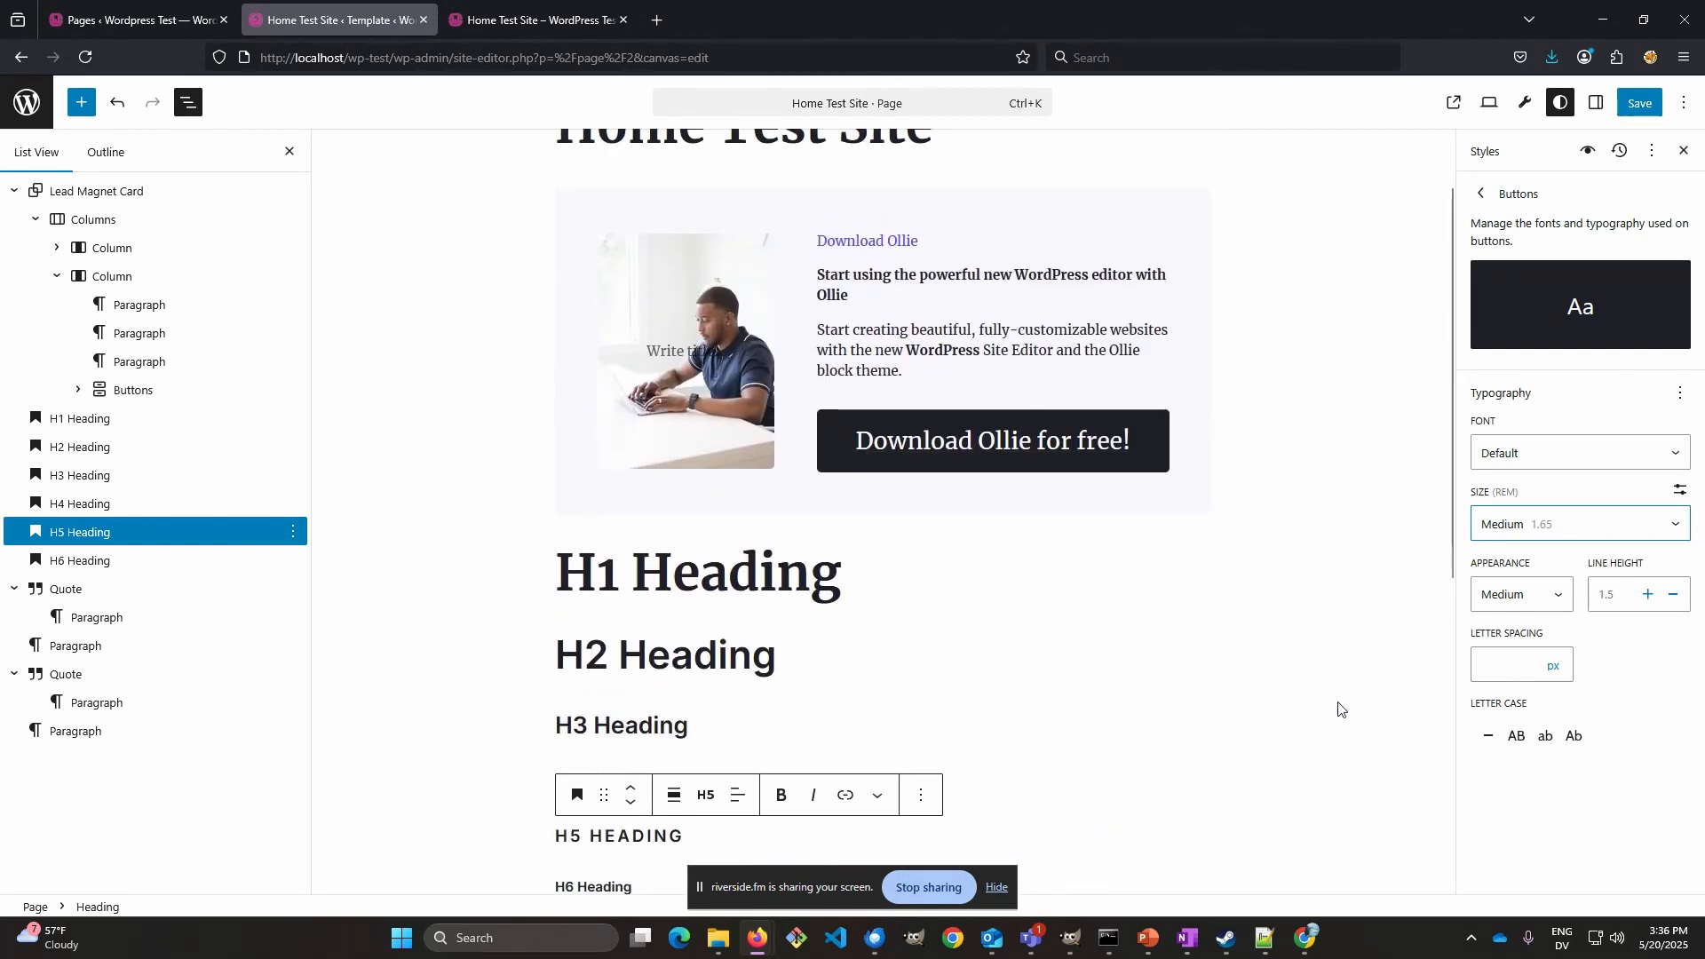
# - Open the site-wide font size presets and add a new custom font size
pyautogui.click(1483, 195)
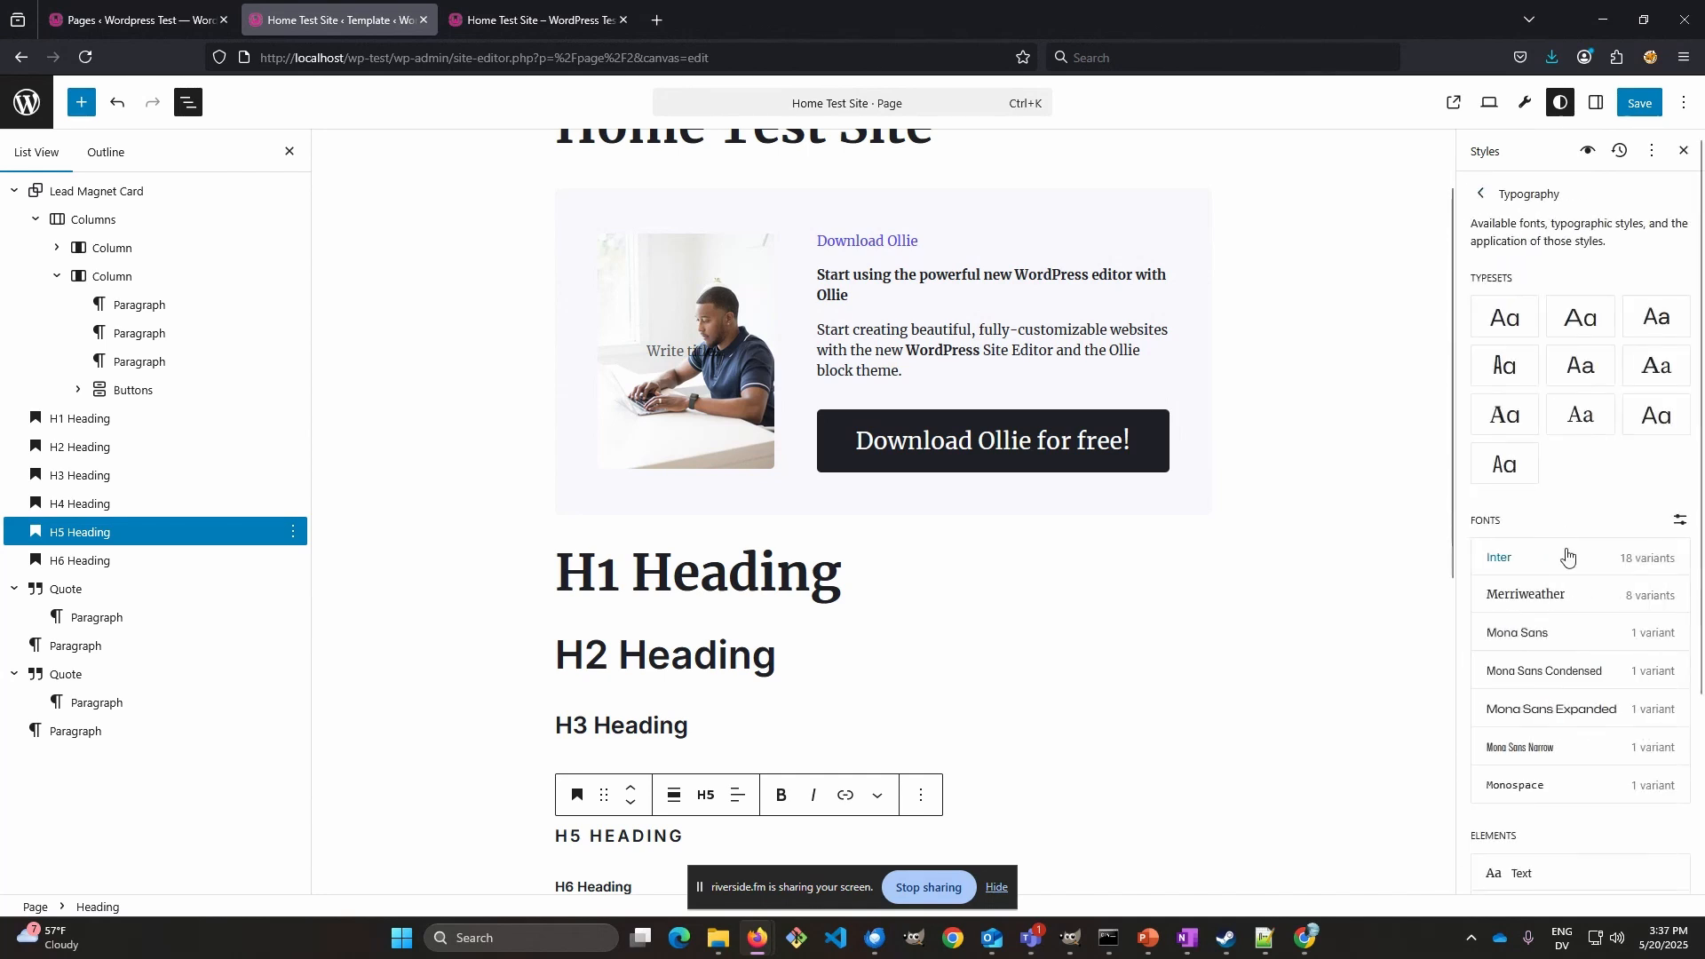
pyautogui.scroll(-3, 1568, 555)
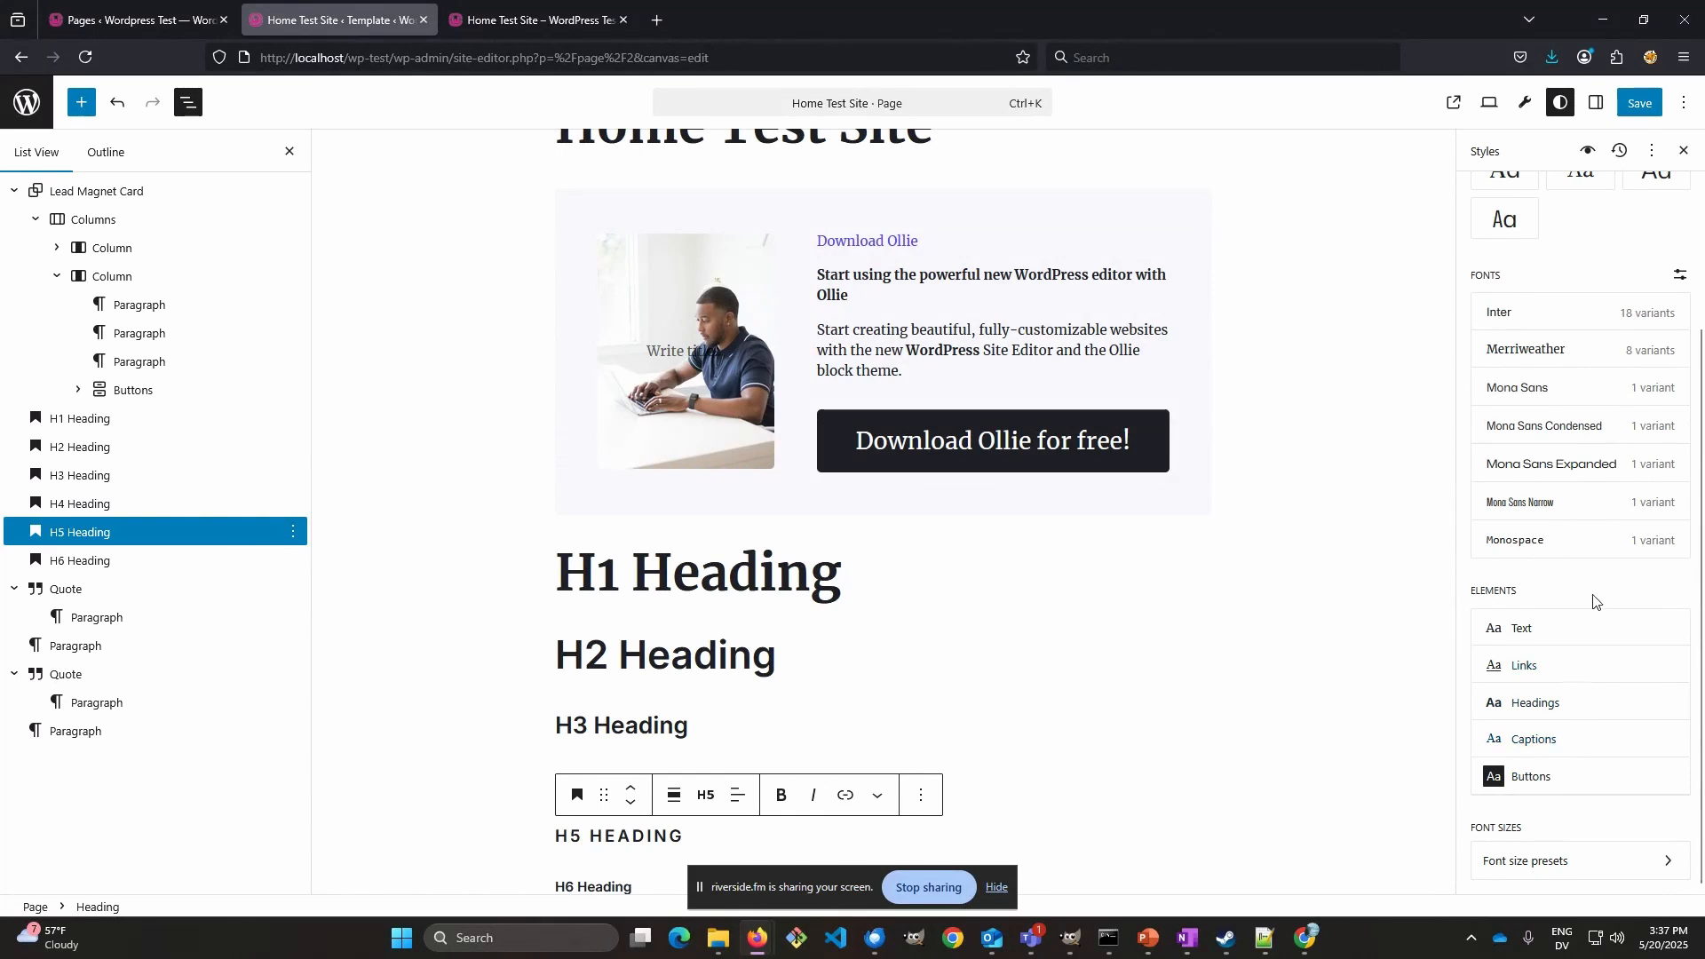
pyautogui.click(1552, 867)
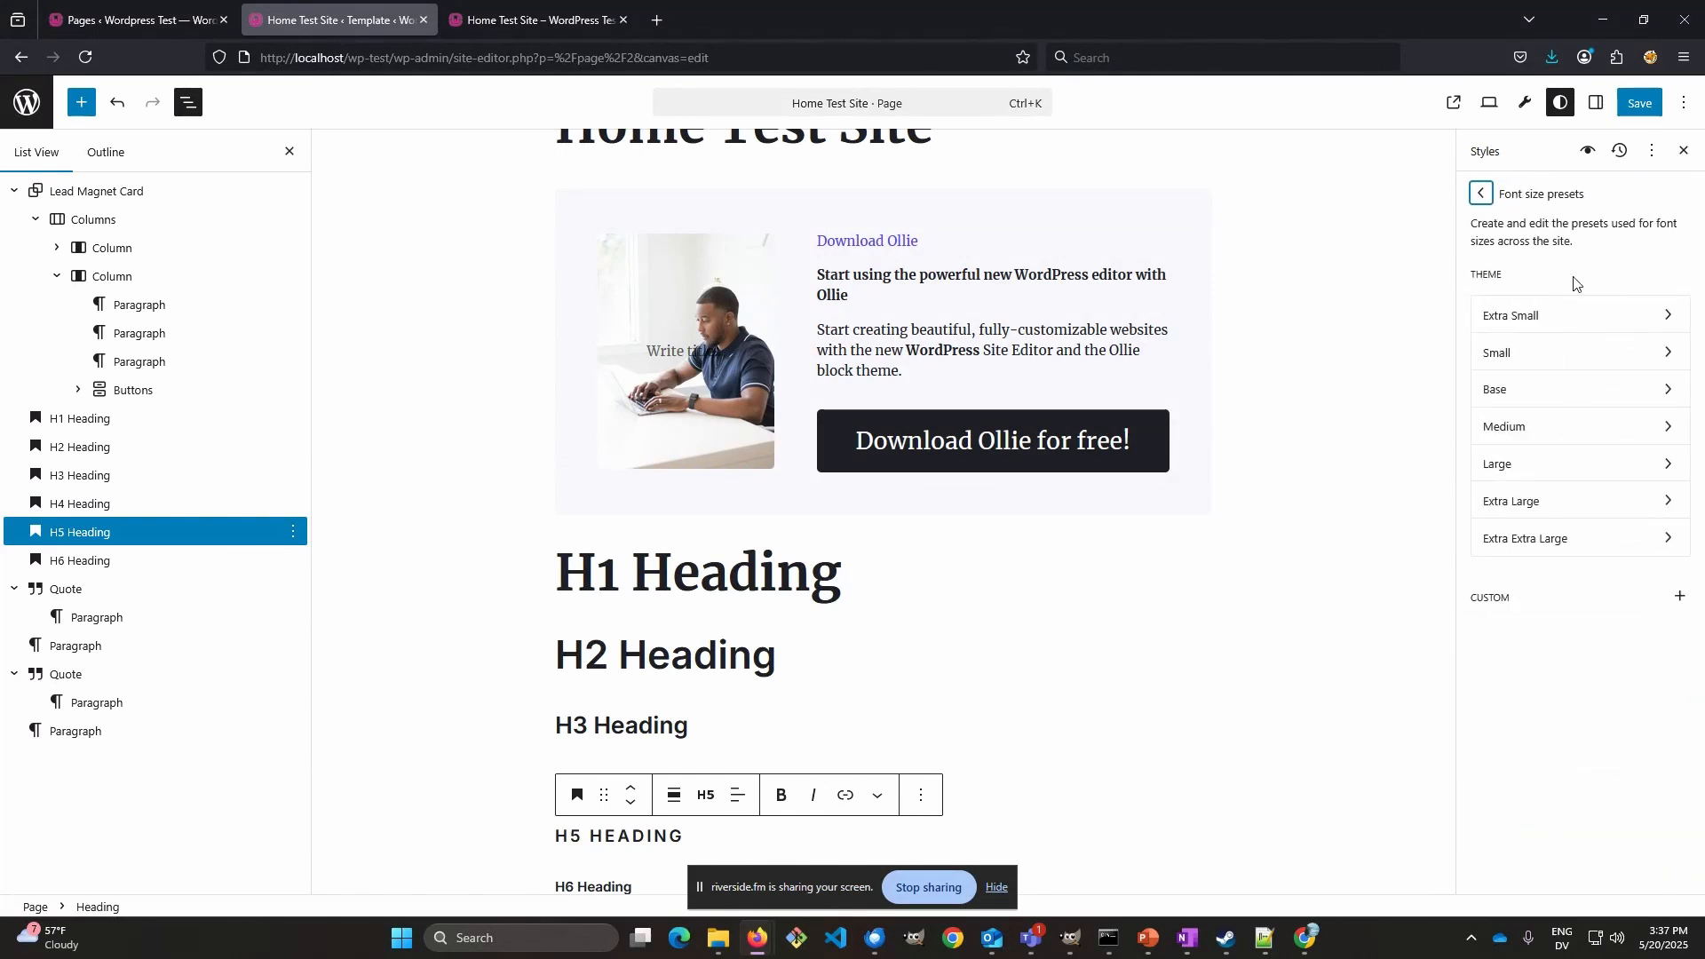
pyautogui.click(1479, 195)
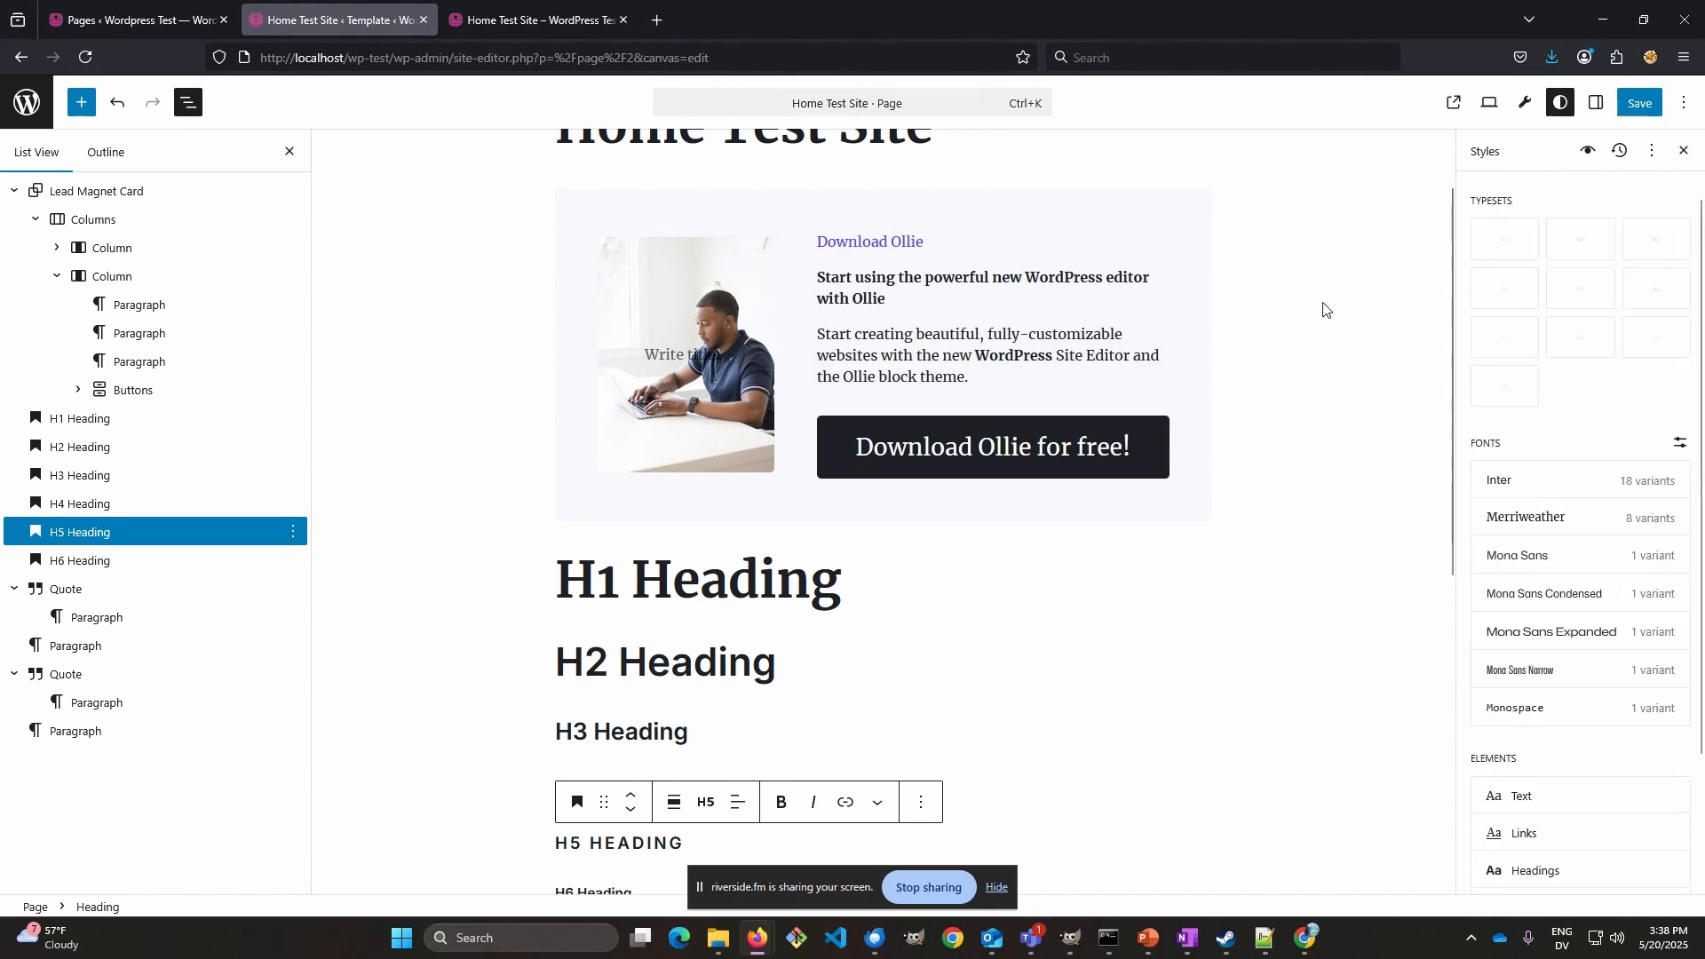
pyautogui.scroll(-2, 1598, 533)
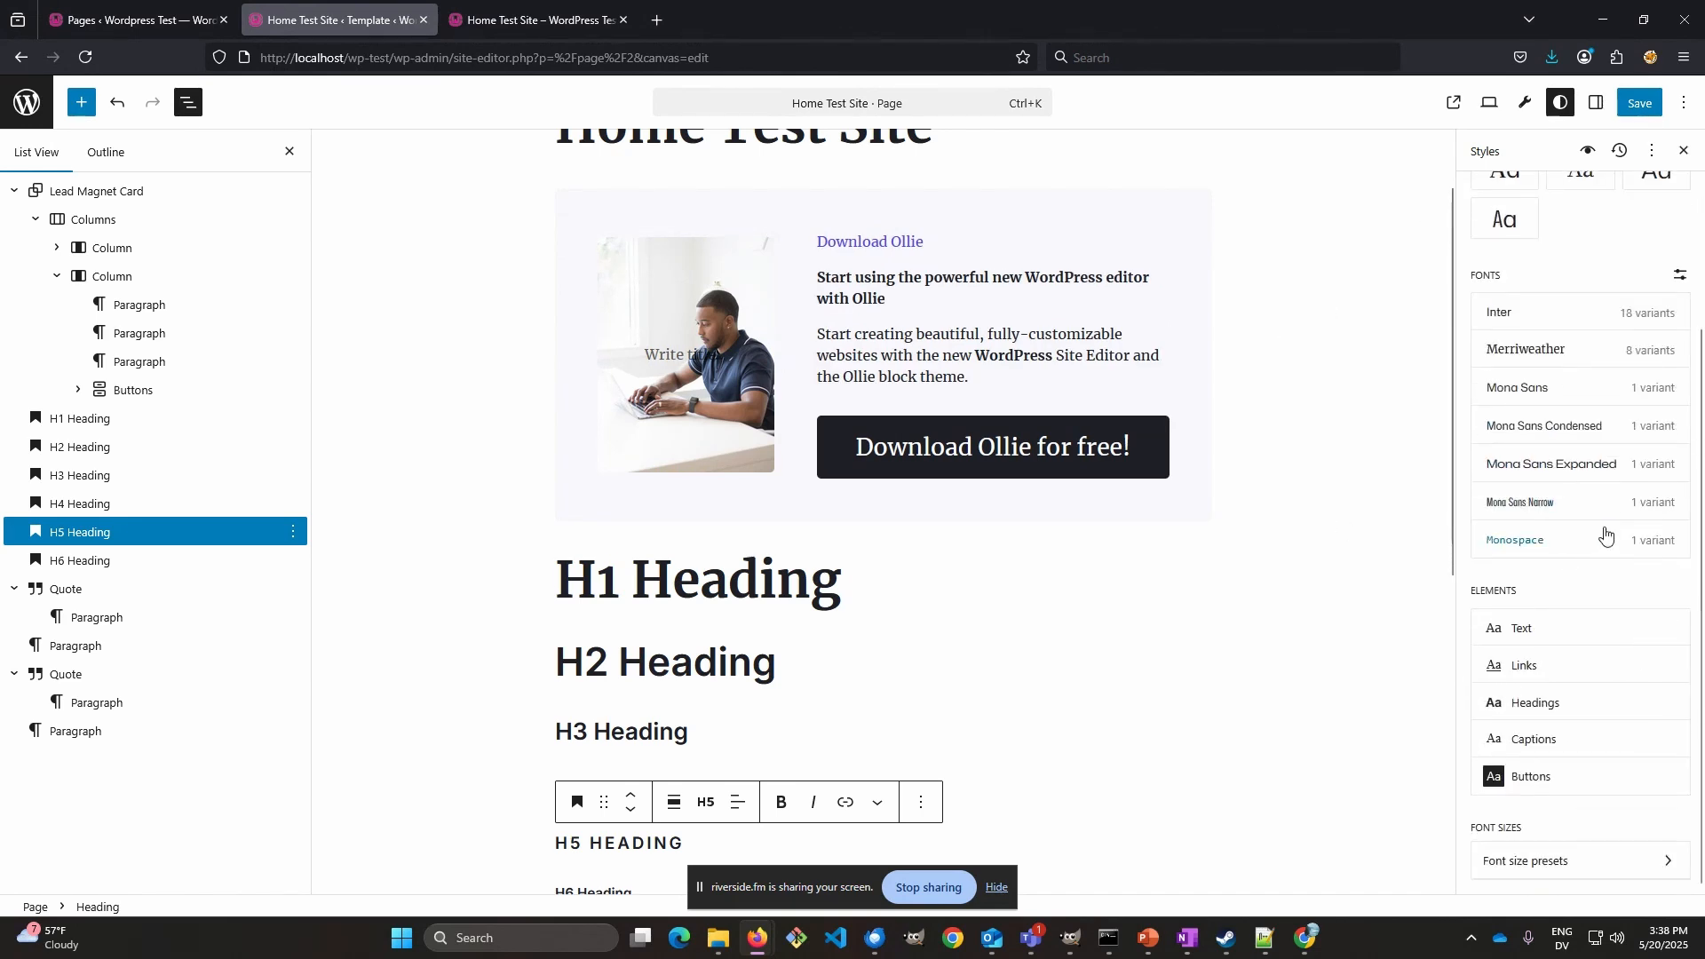
pyautogui.click(1554, 861)
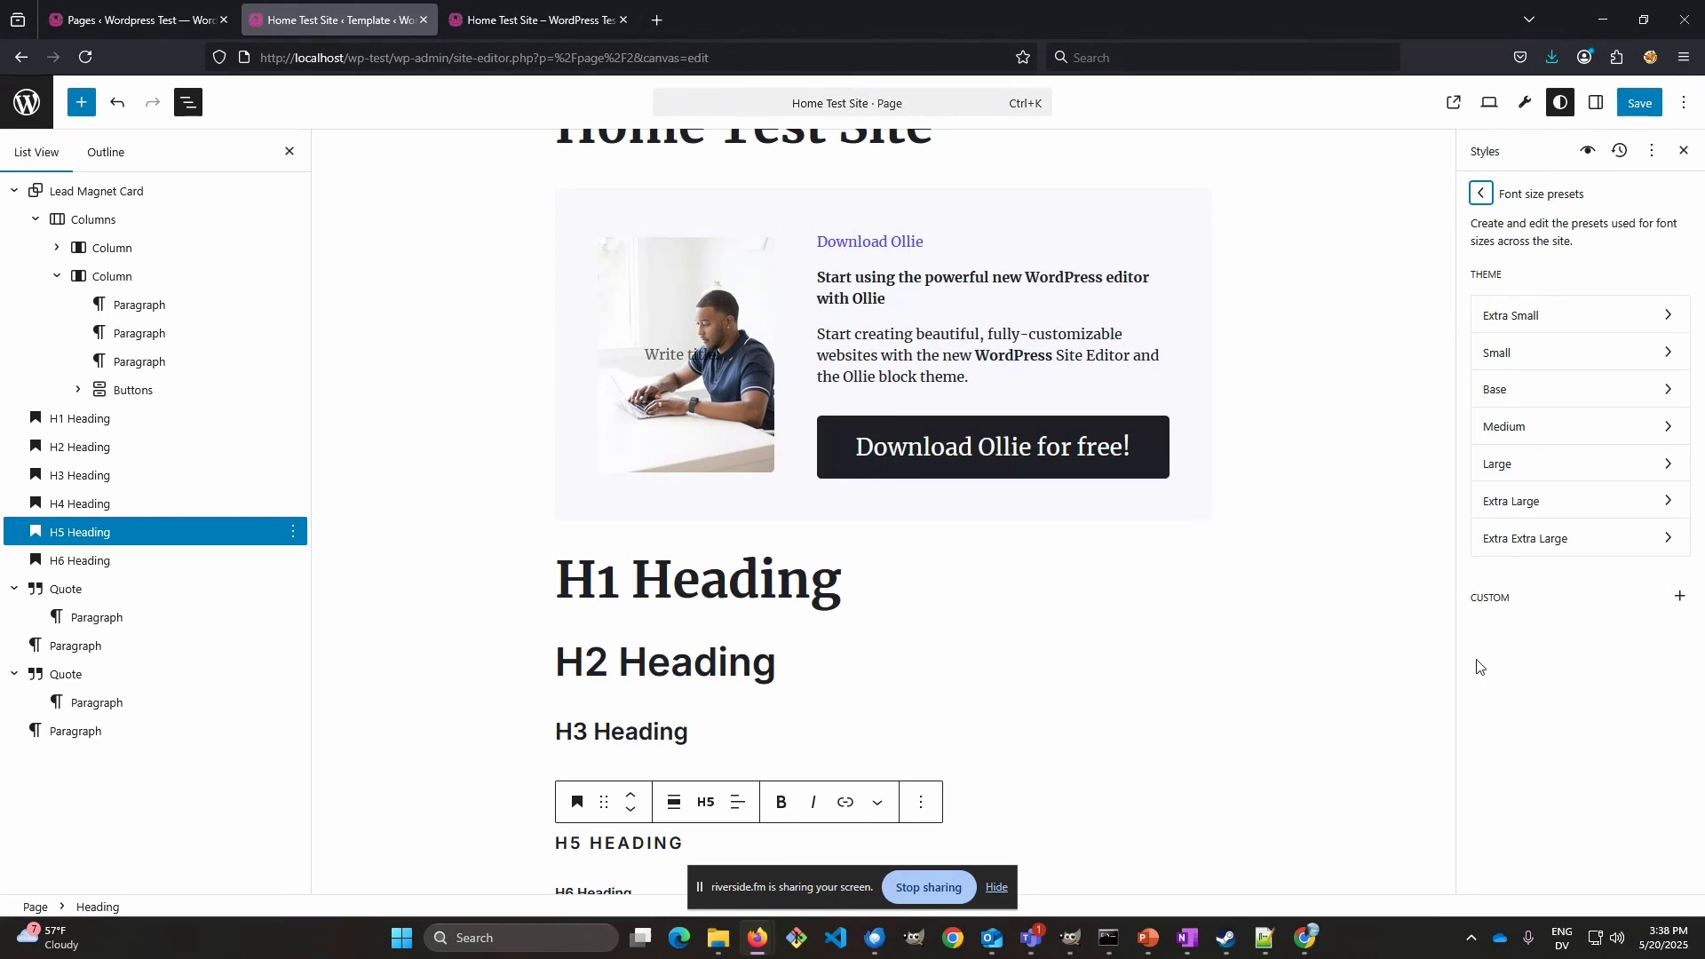
pyautogui.click(1679, 600)
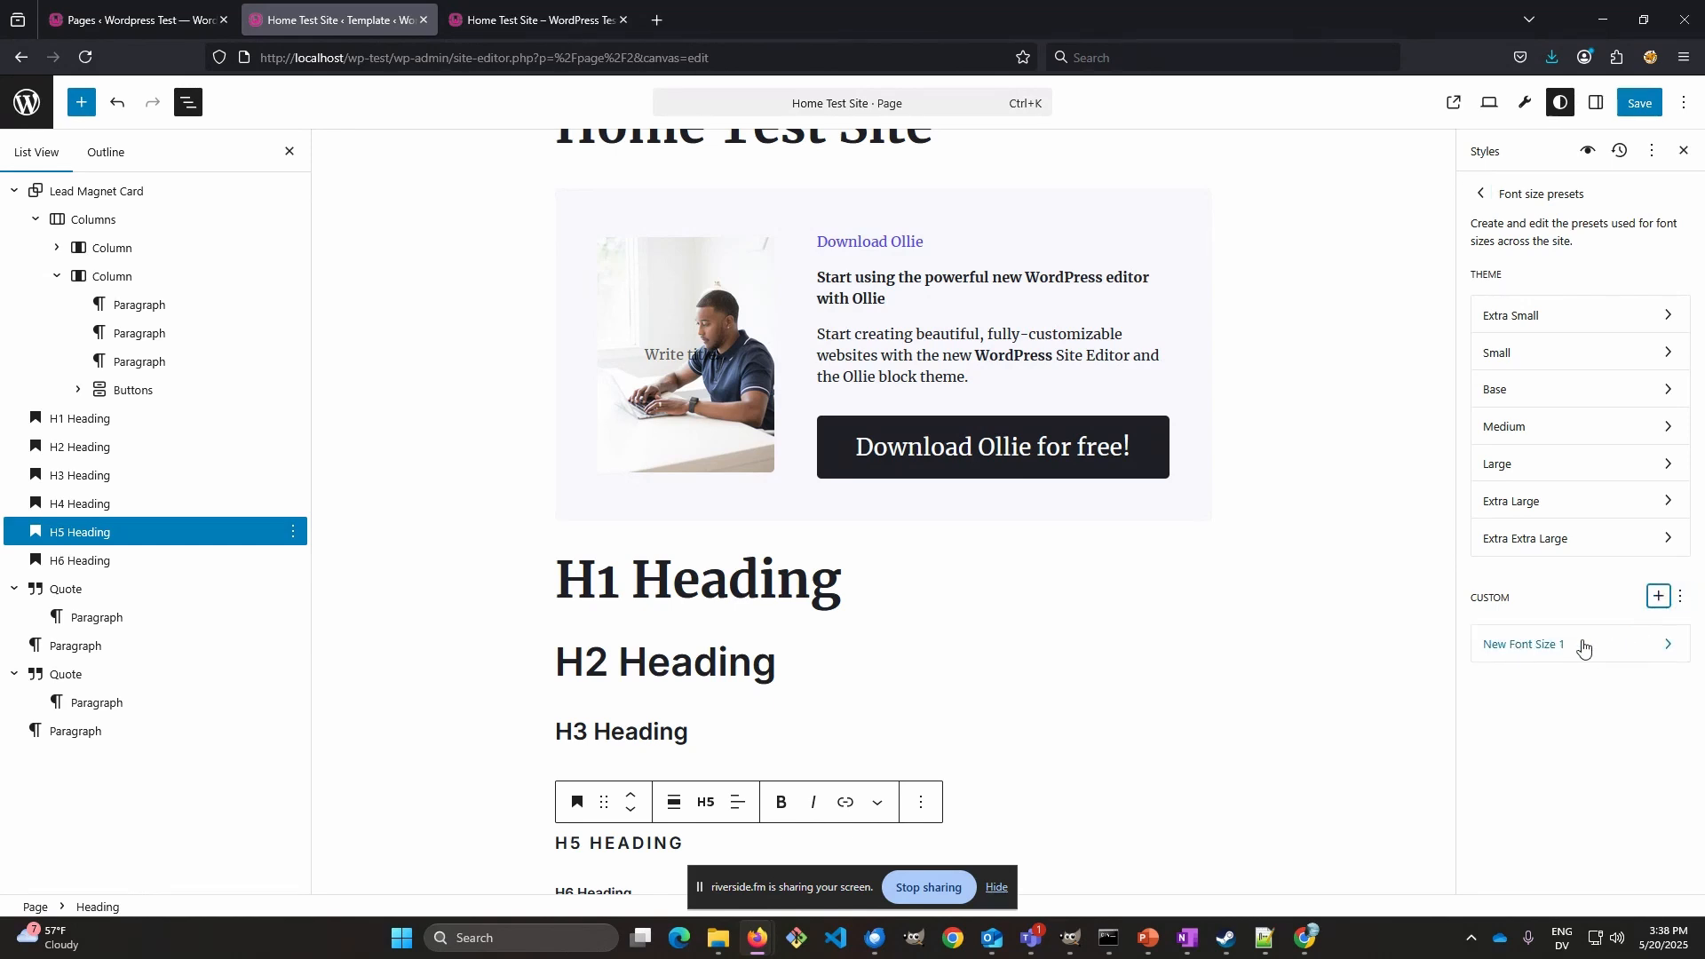
# - Set the size of the new custom font size preset to .85 rem
pyautogui.click(1659, 645)
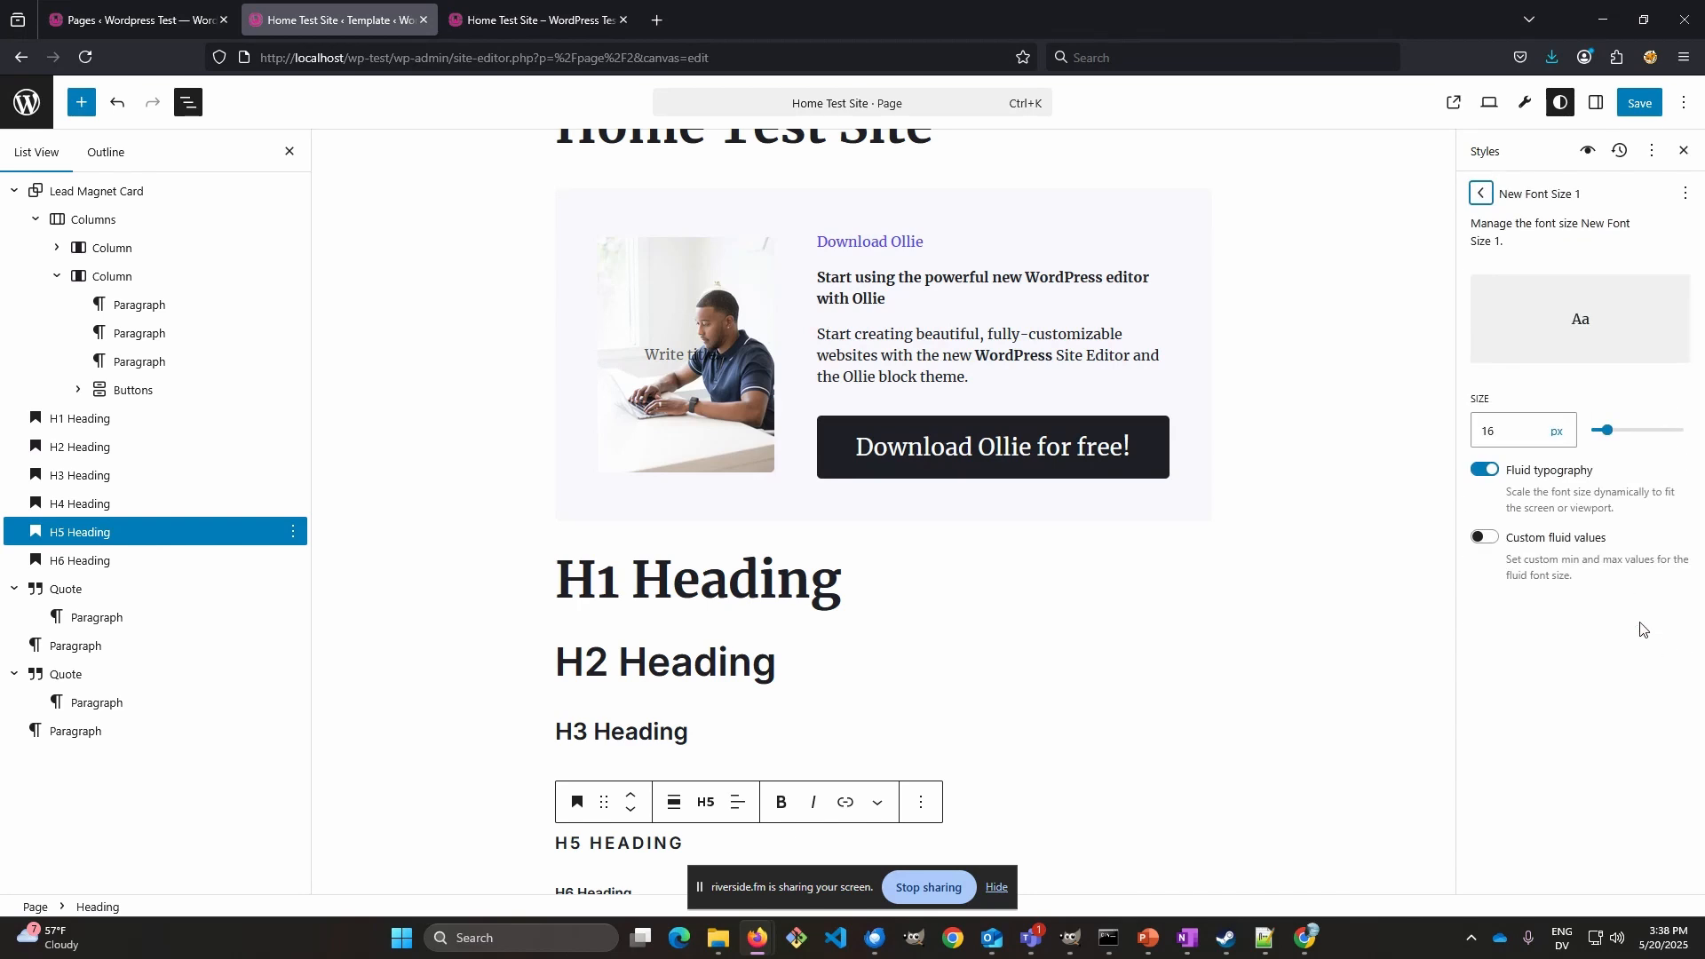
pyautogui.click(1556, 431)
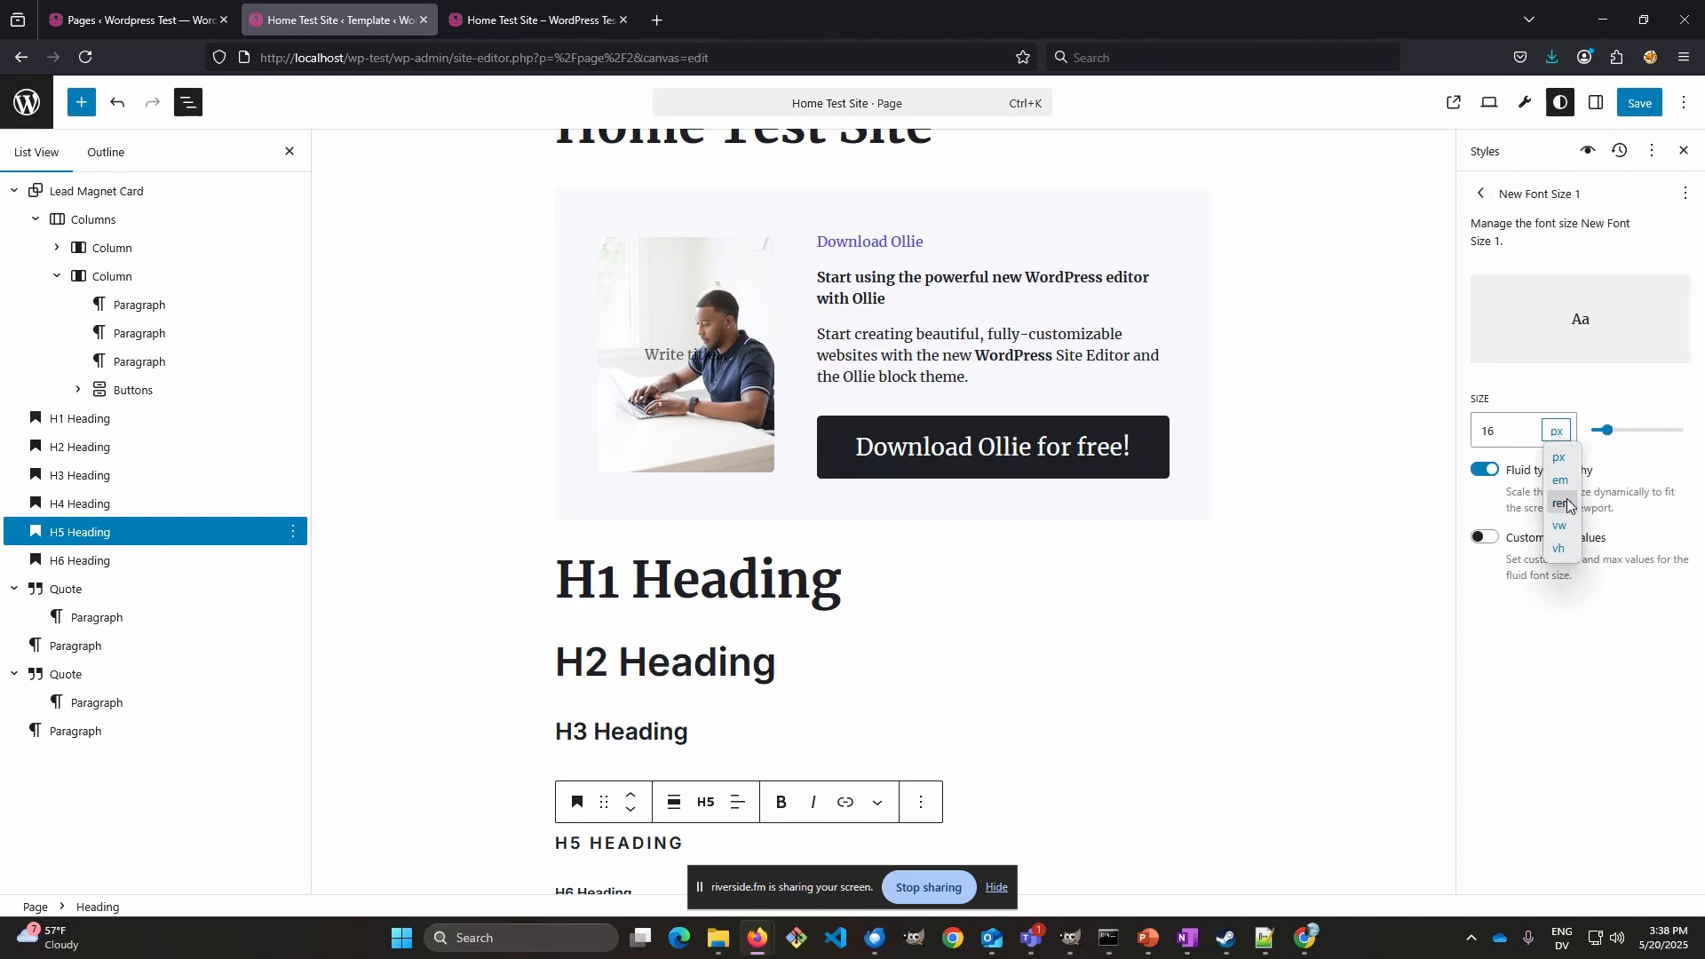
pyautogui.click(1565, 504)
pyautogui.click(1522, 430)
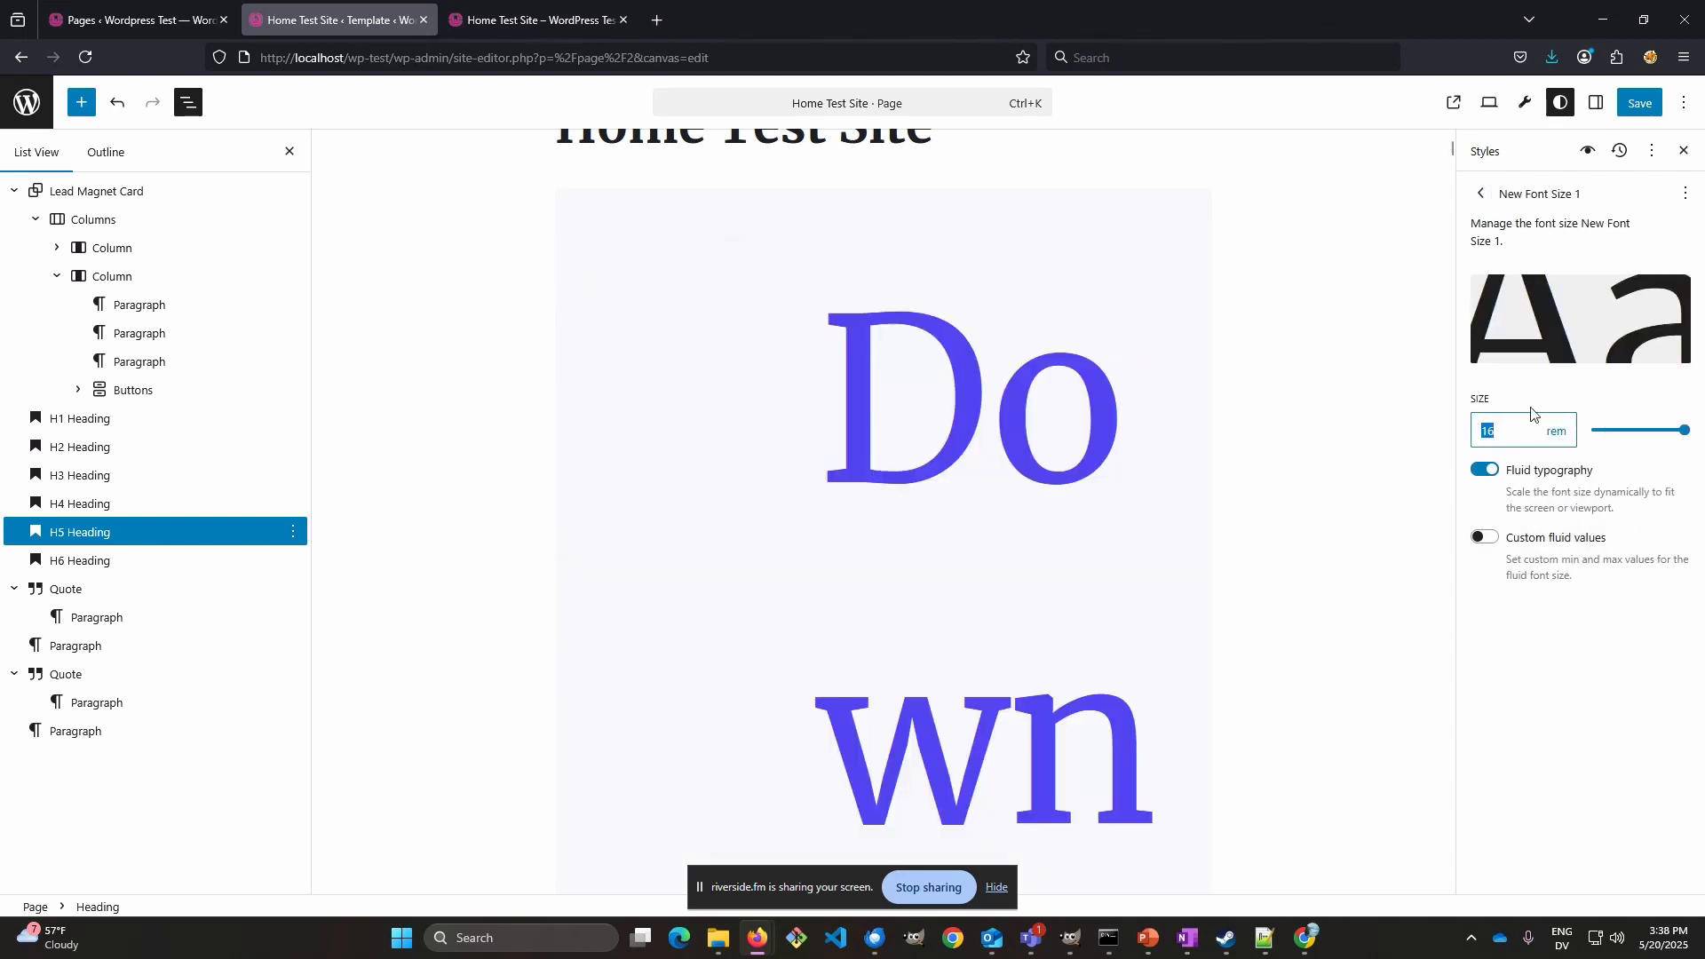
pyautogui.write('.85')
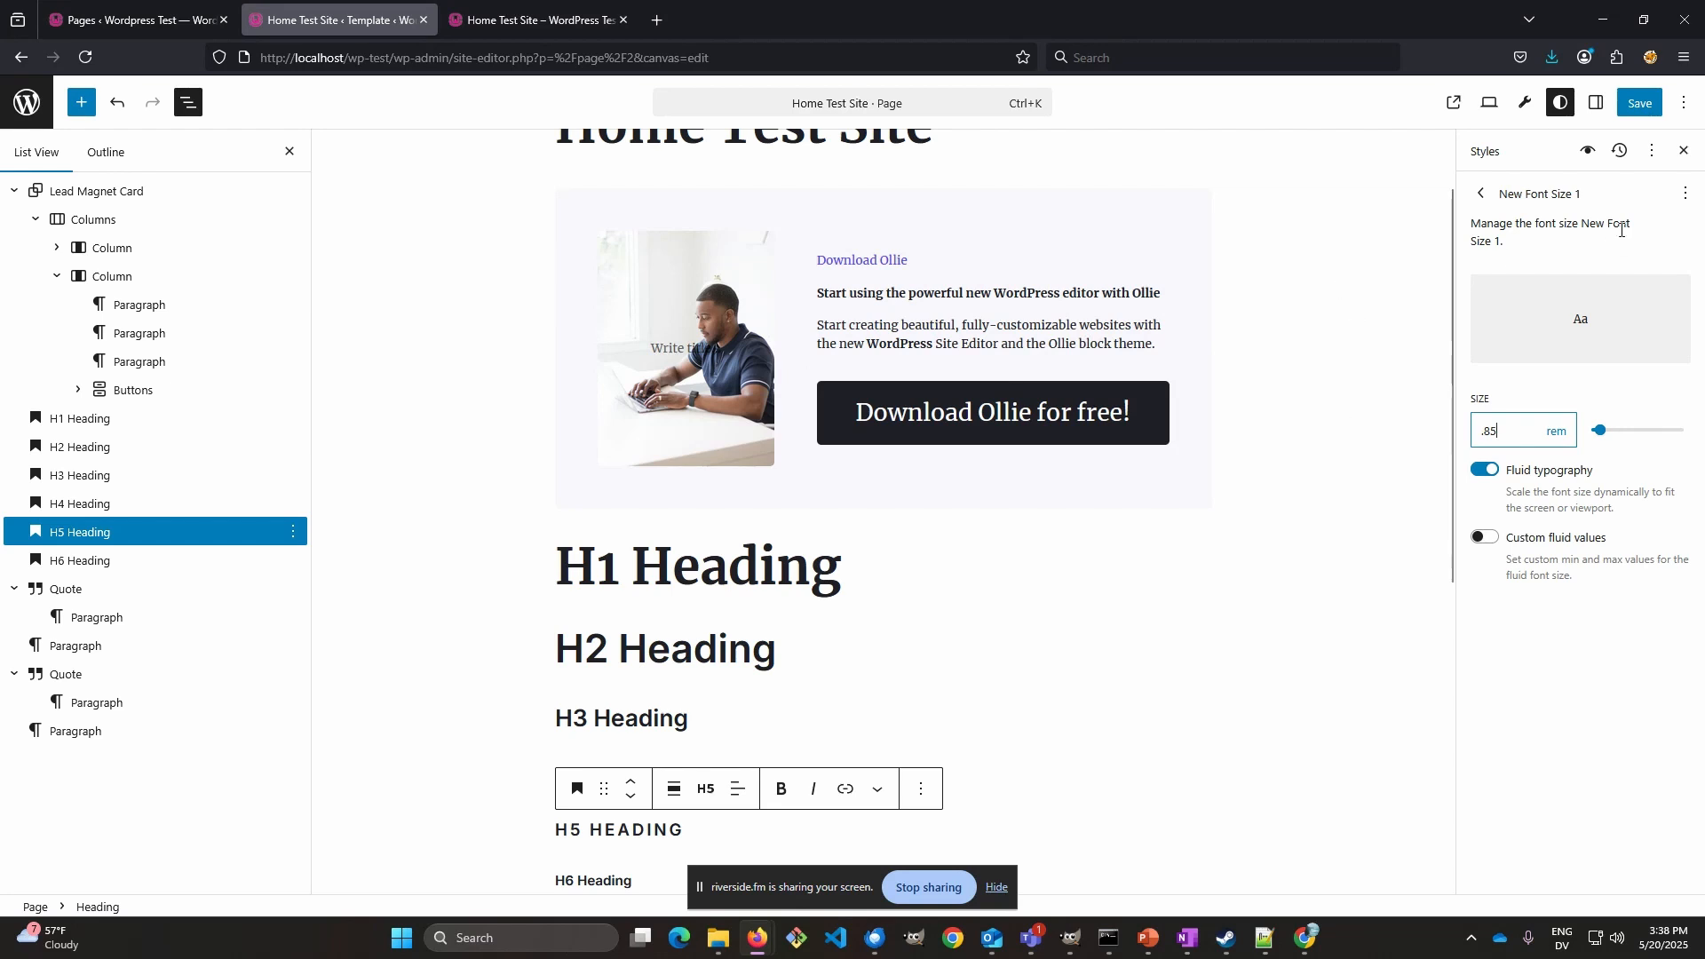
# - Rename the custom font size preset to Extra Extra Small
pyautogui.click(1684, 193)
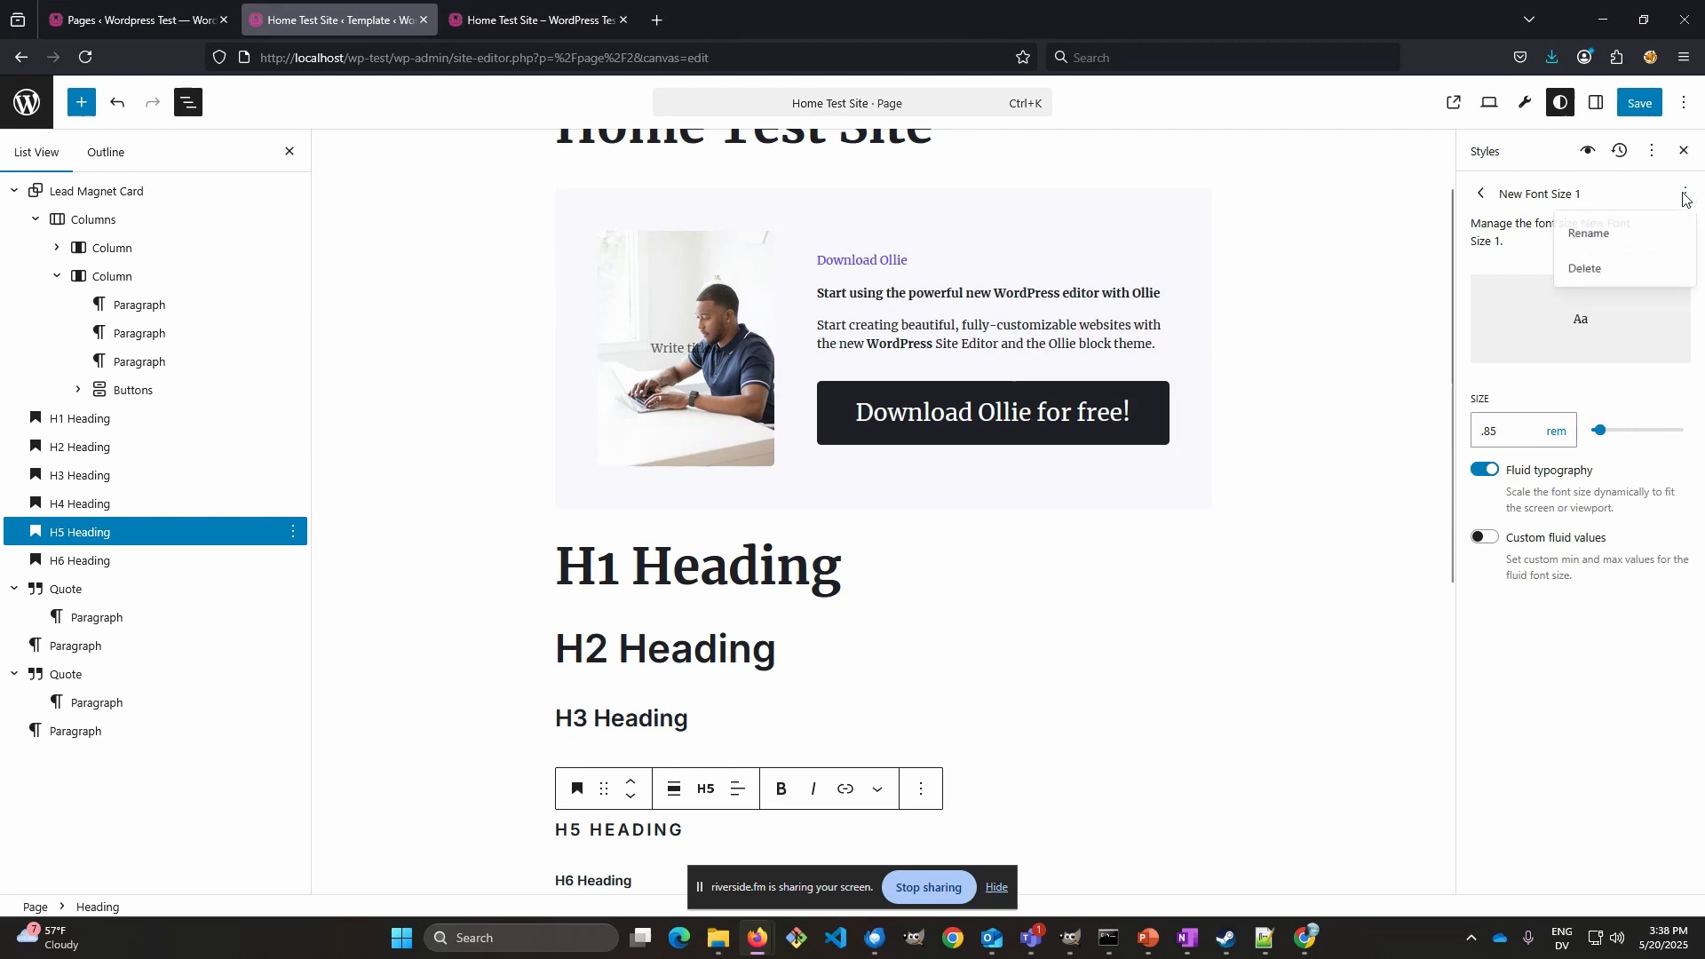
pyautogui.click(1614, 237)
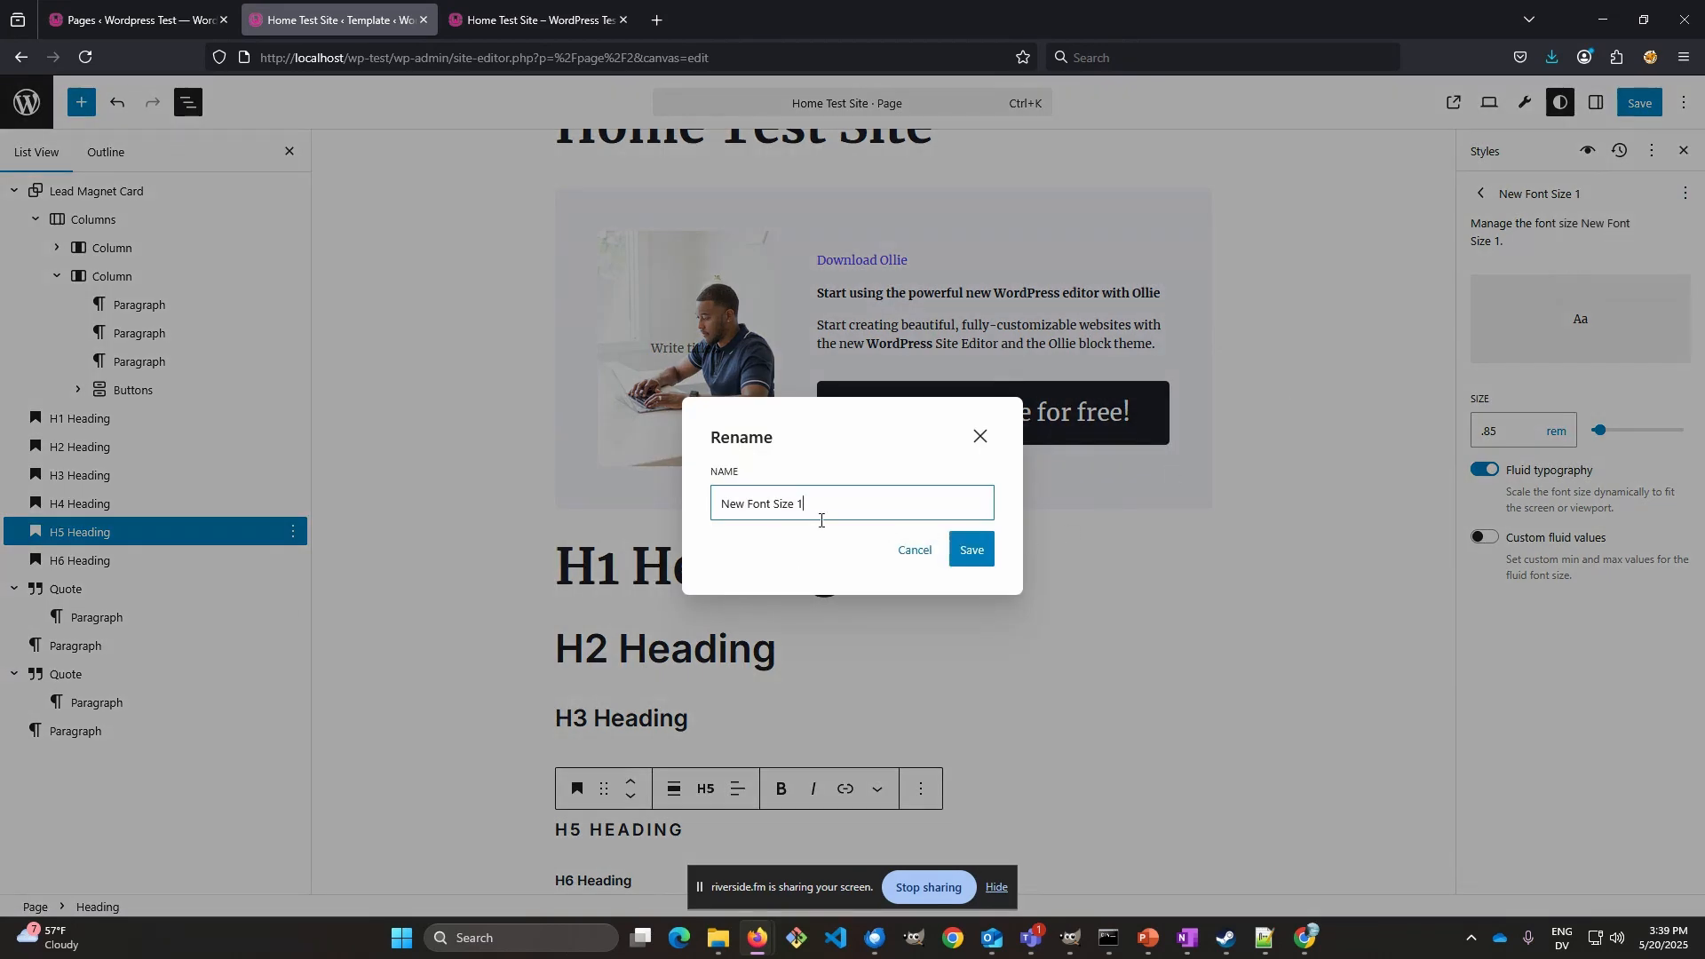
pyautogui.moveTo(805, 504); pyautogui.dragTo(657, 492)
pyautogui.write('Extra Extra Small')
pyautogui.click(974, 549)
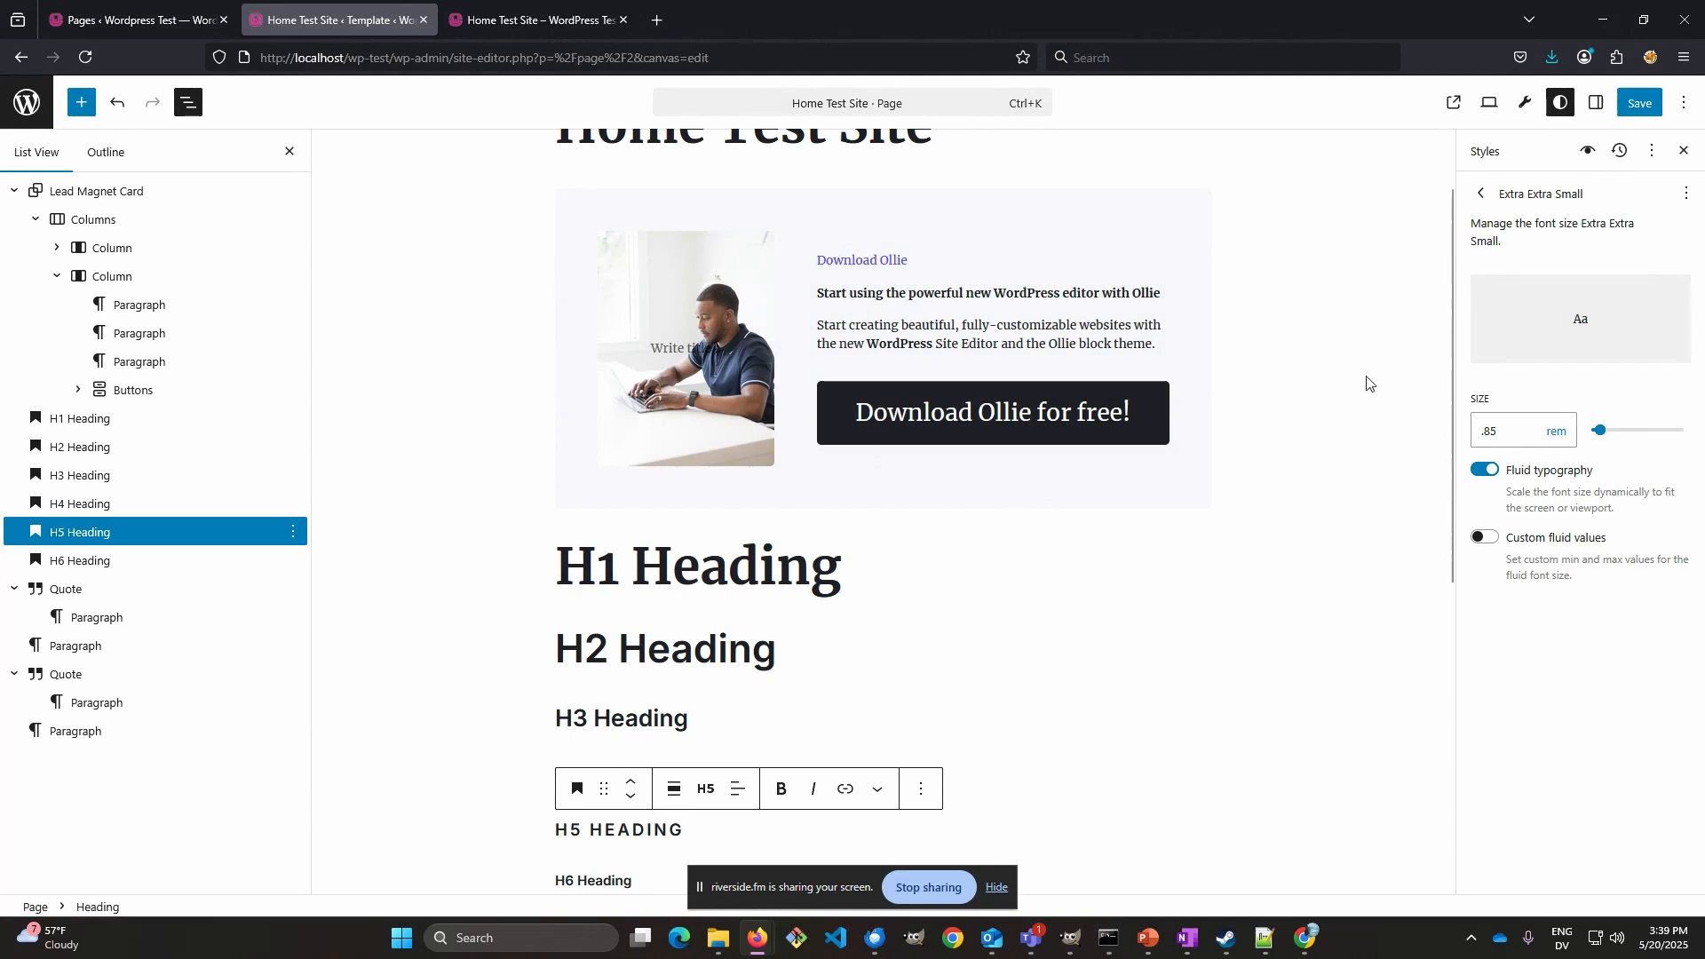
# - Set the font size of the site-wide Text style to the Extra Small preset and save the site changes
pyautogui.click(1479, 195)
pyautogui.click(1478, 195)
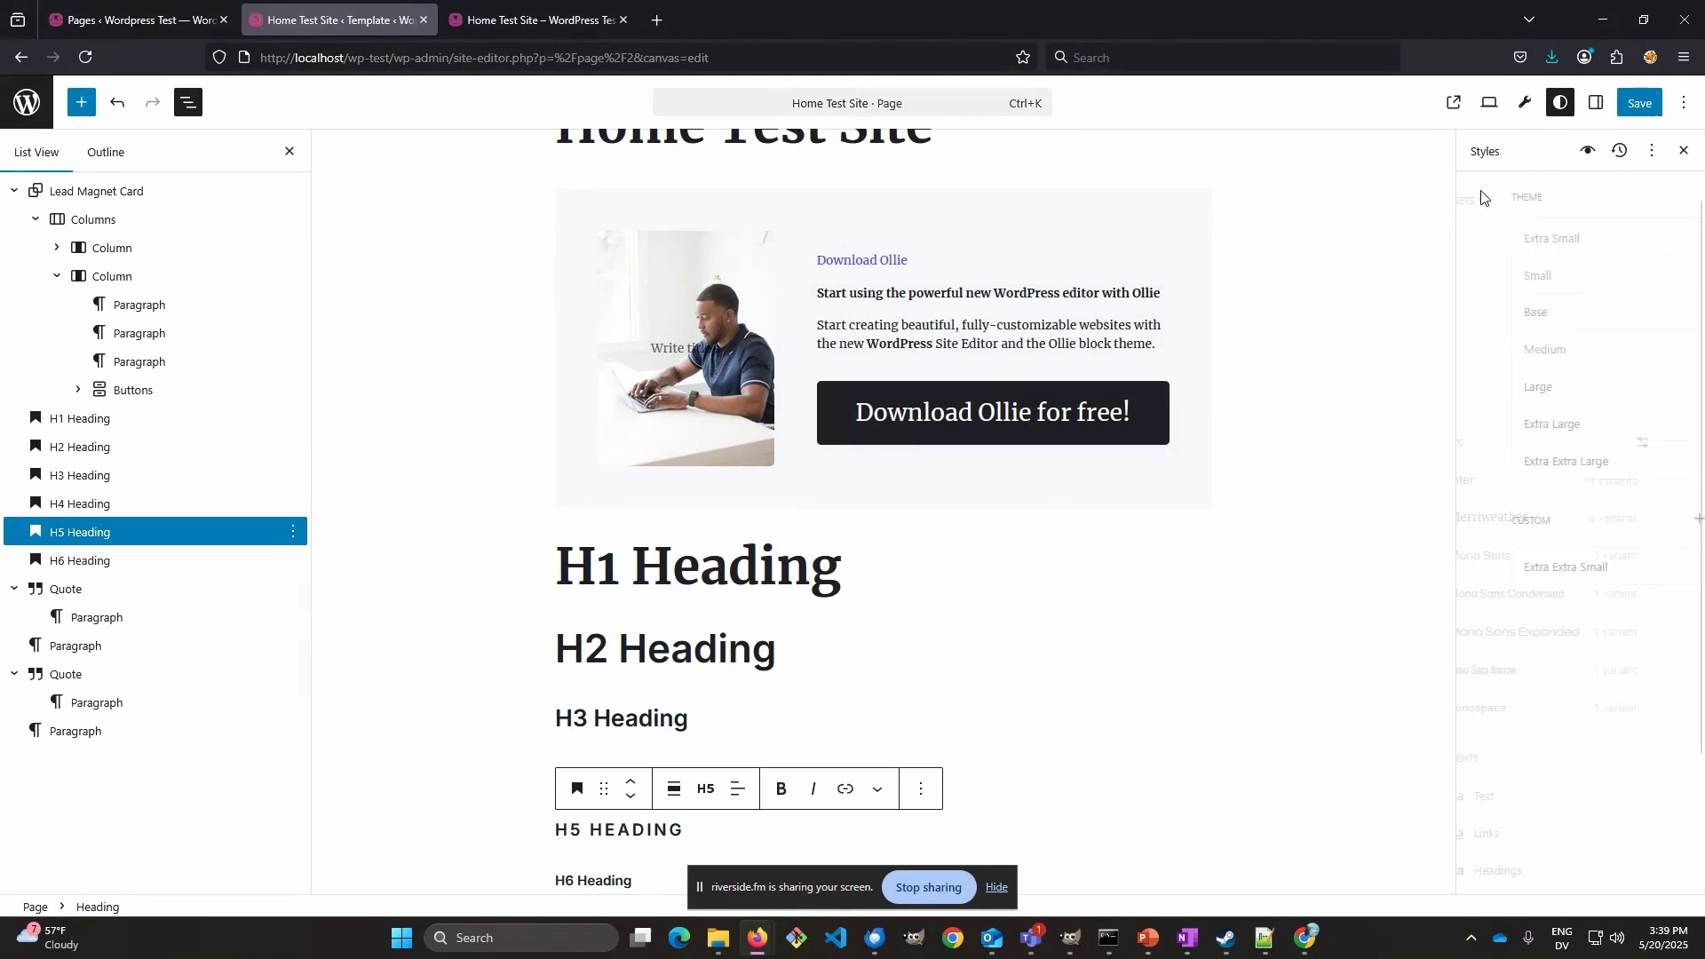
pyautogui.scroll(-2, 1545, 710)
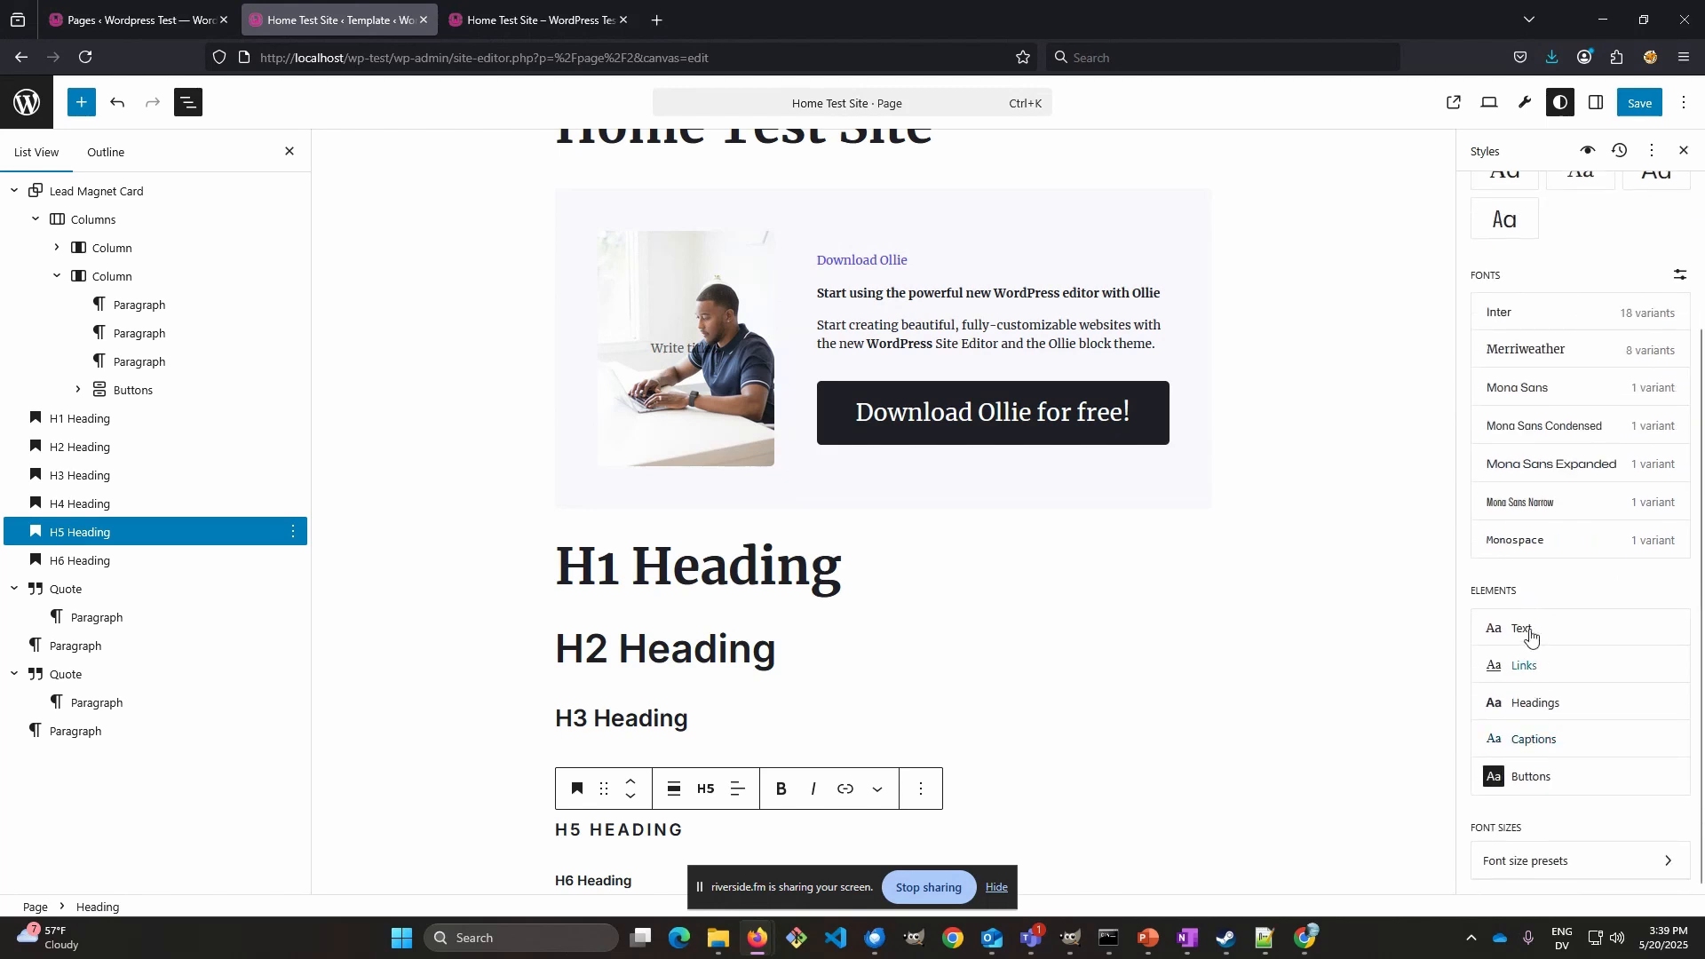
pyautogui.click(1521, 636)
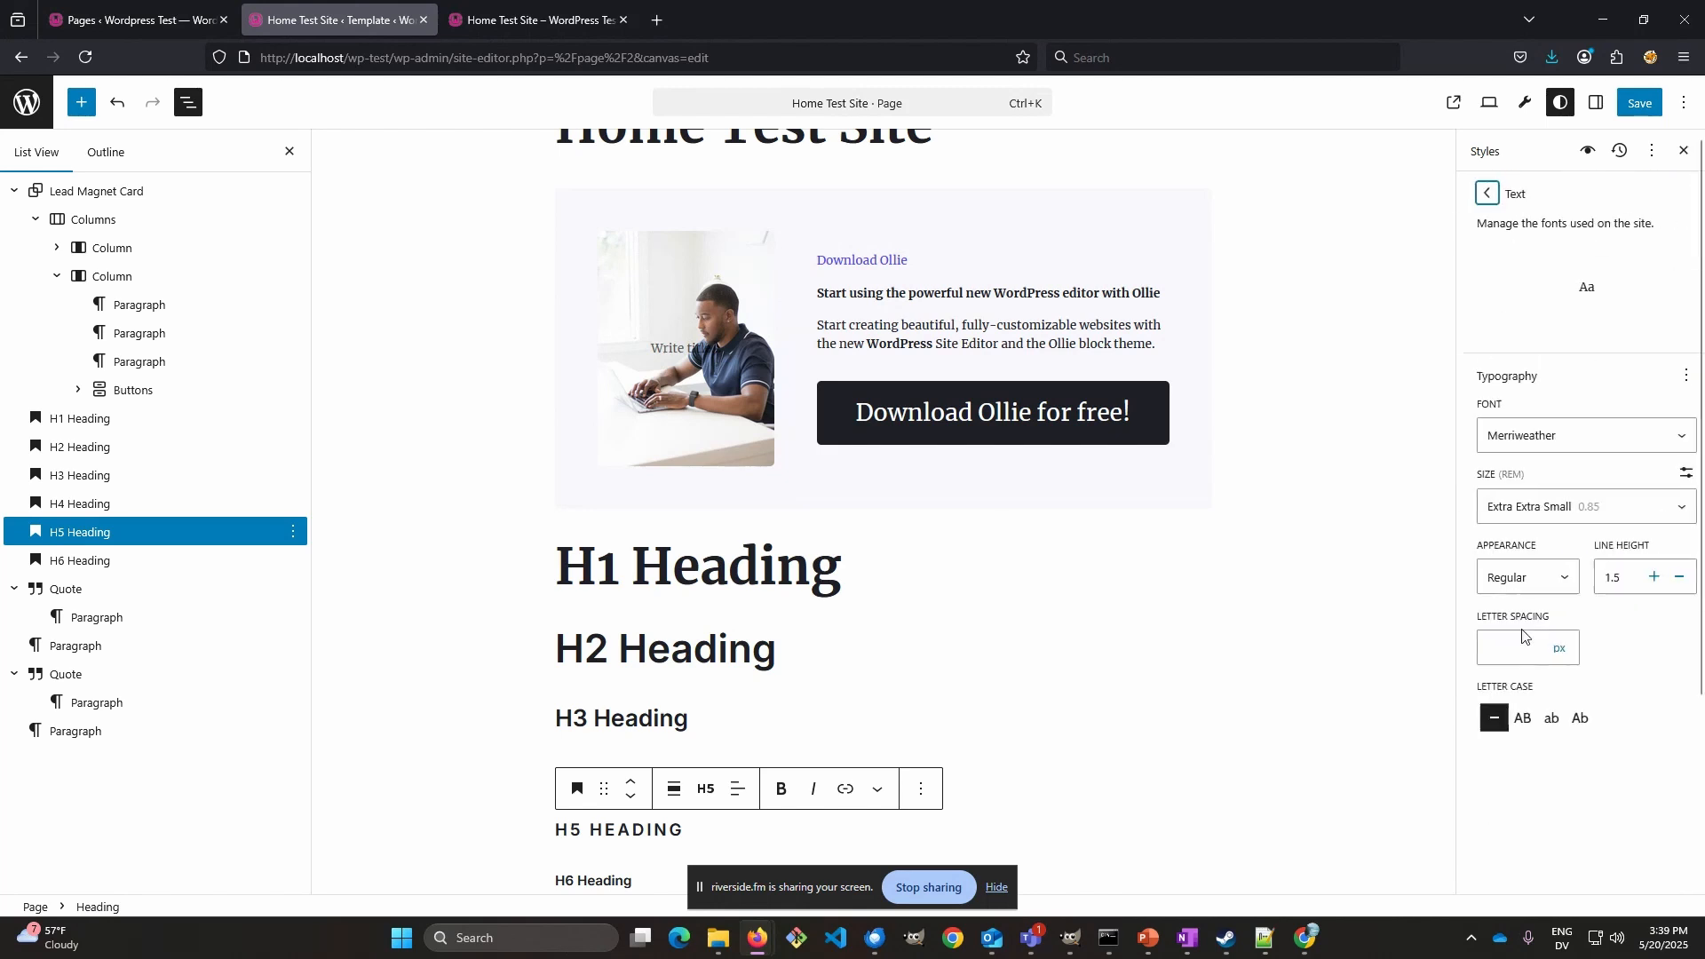
pyautogui.click(1569, 505)
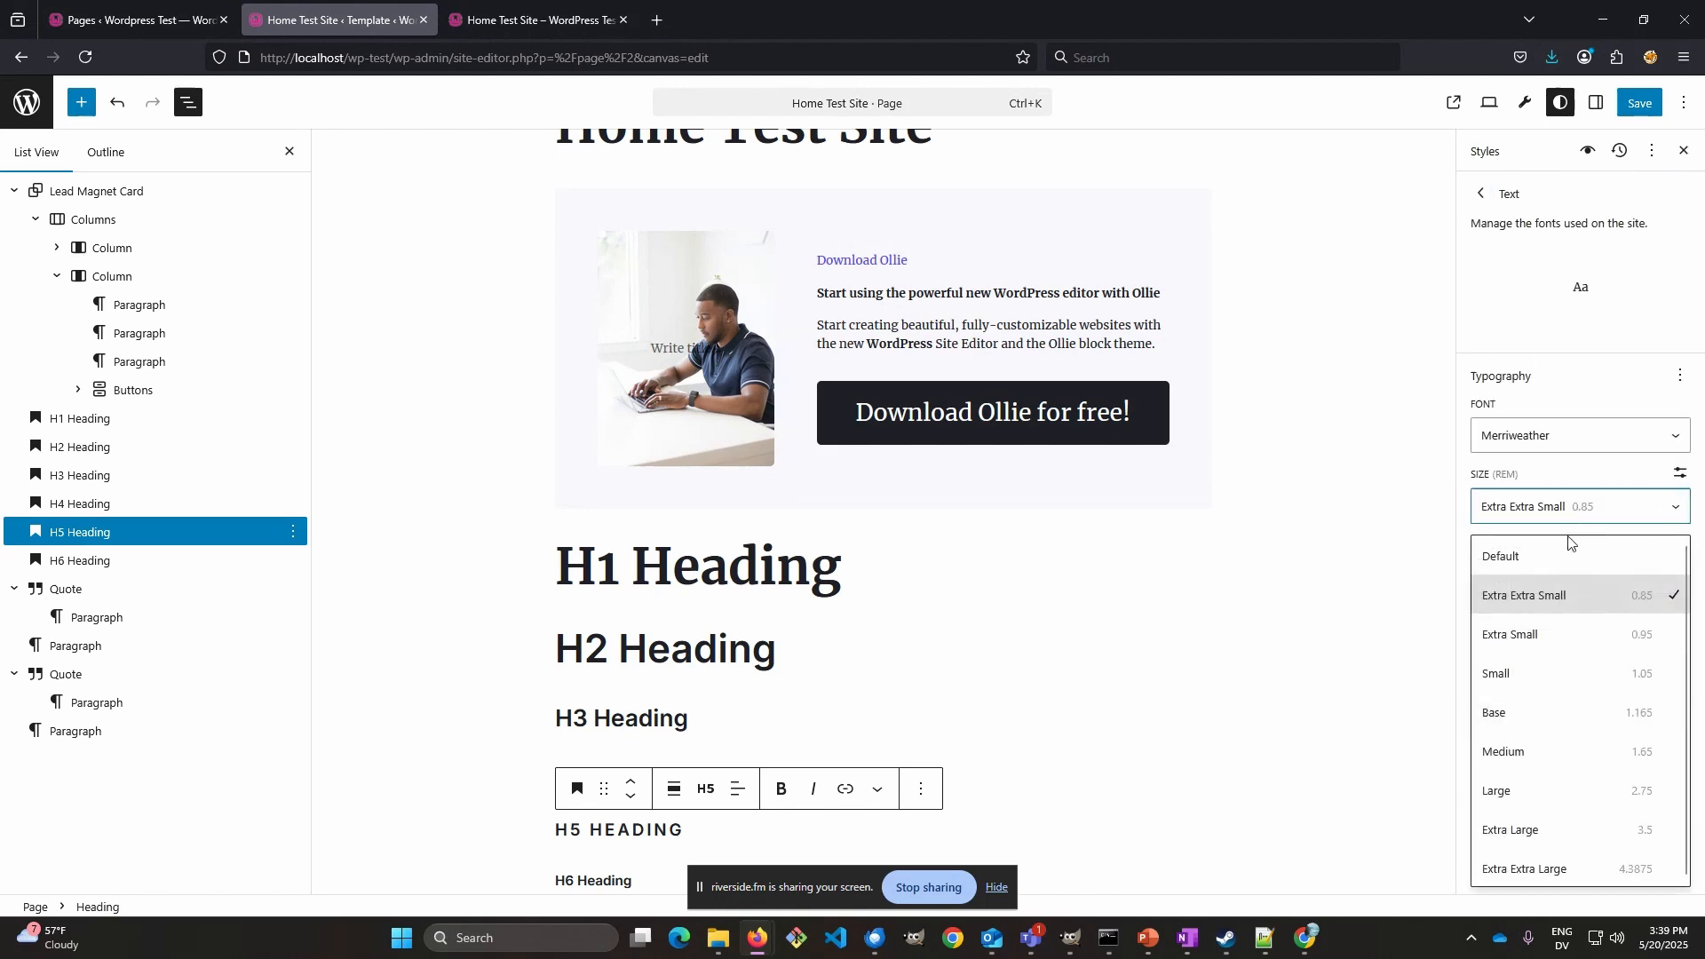
pyautogui.click(1570, 599)
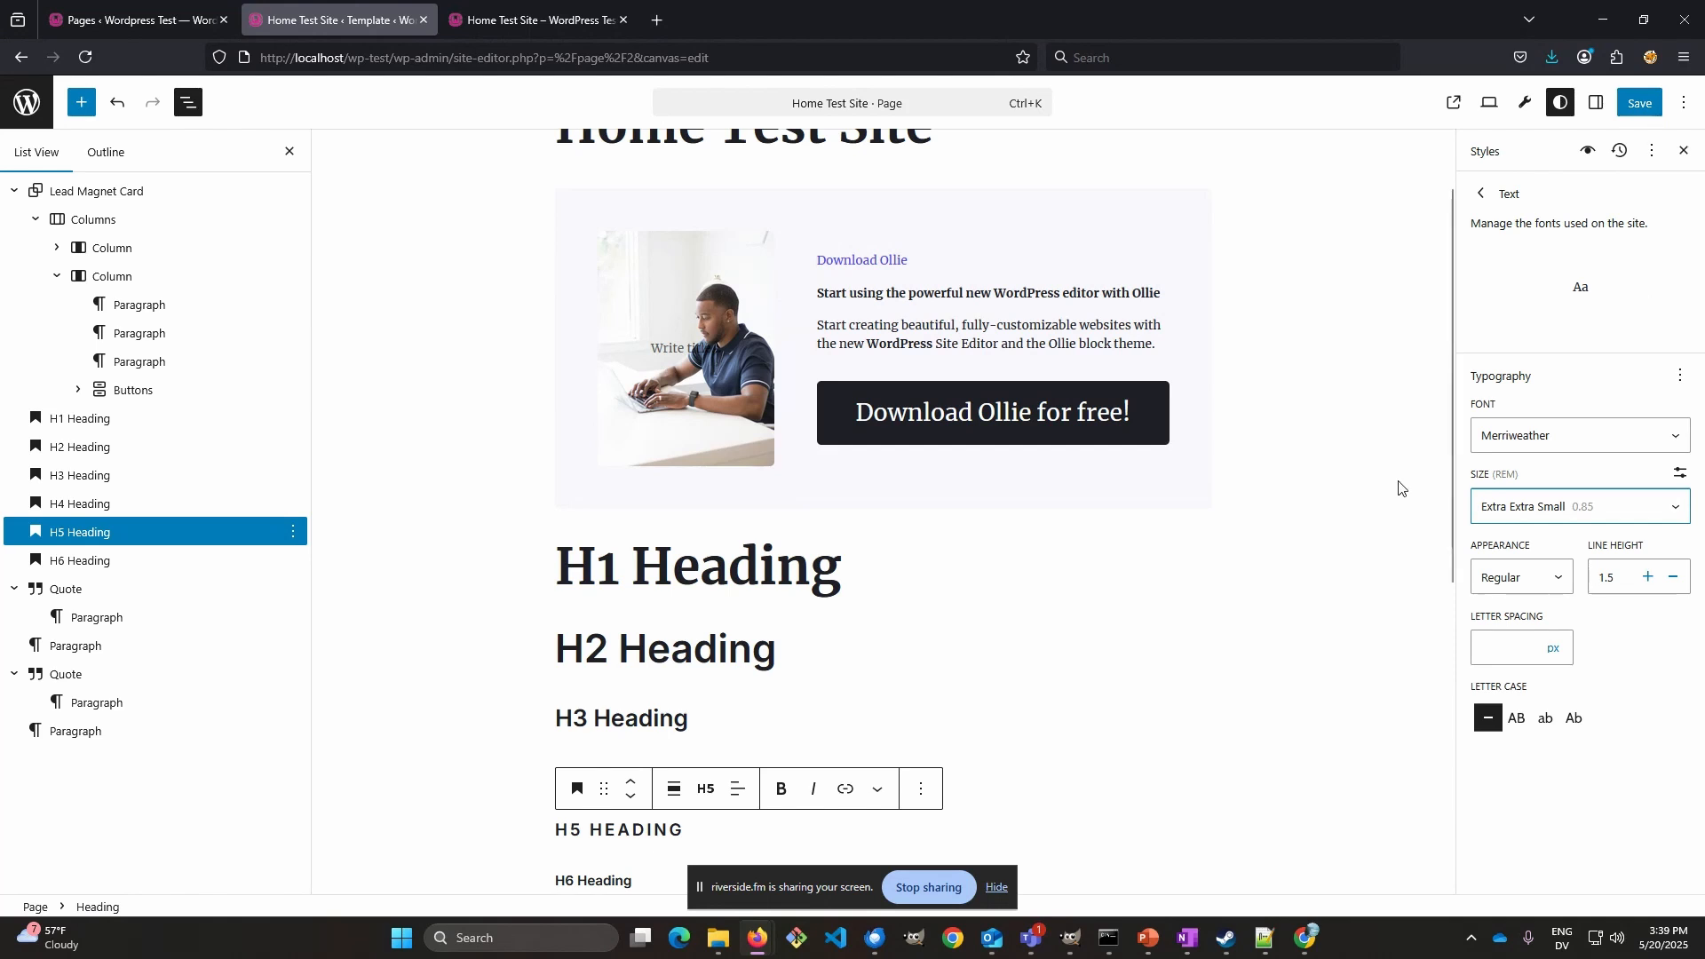
pyautogui.click(1581, 519)
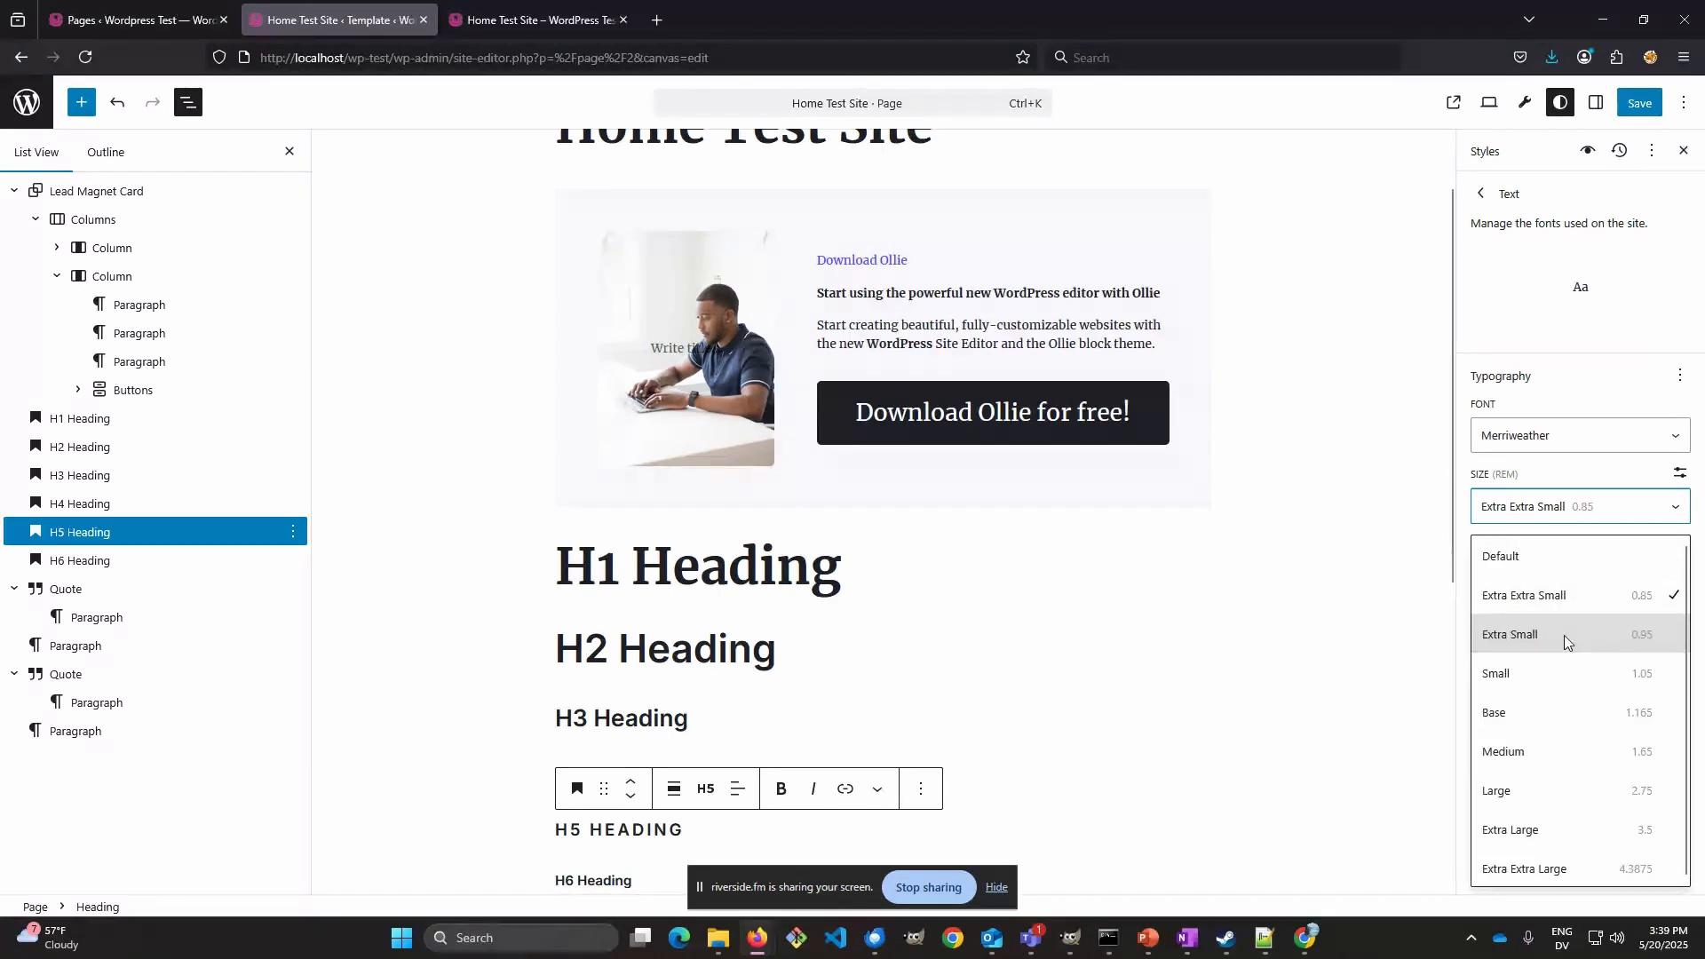
pyautogui.click(1563, 636)
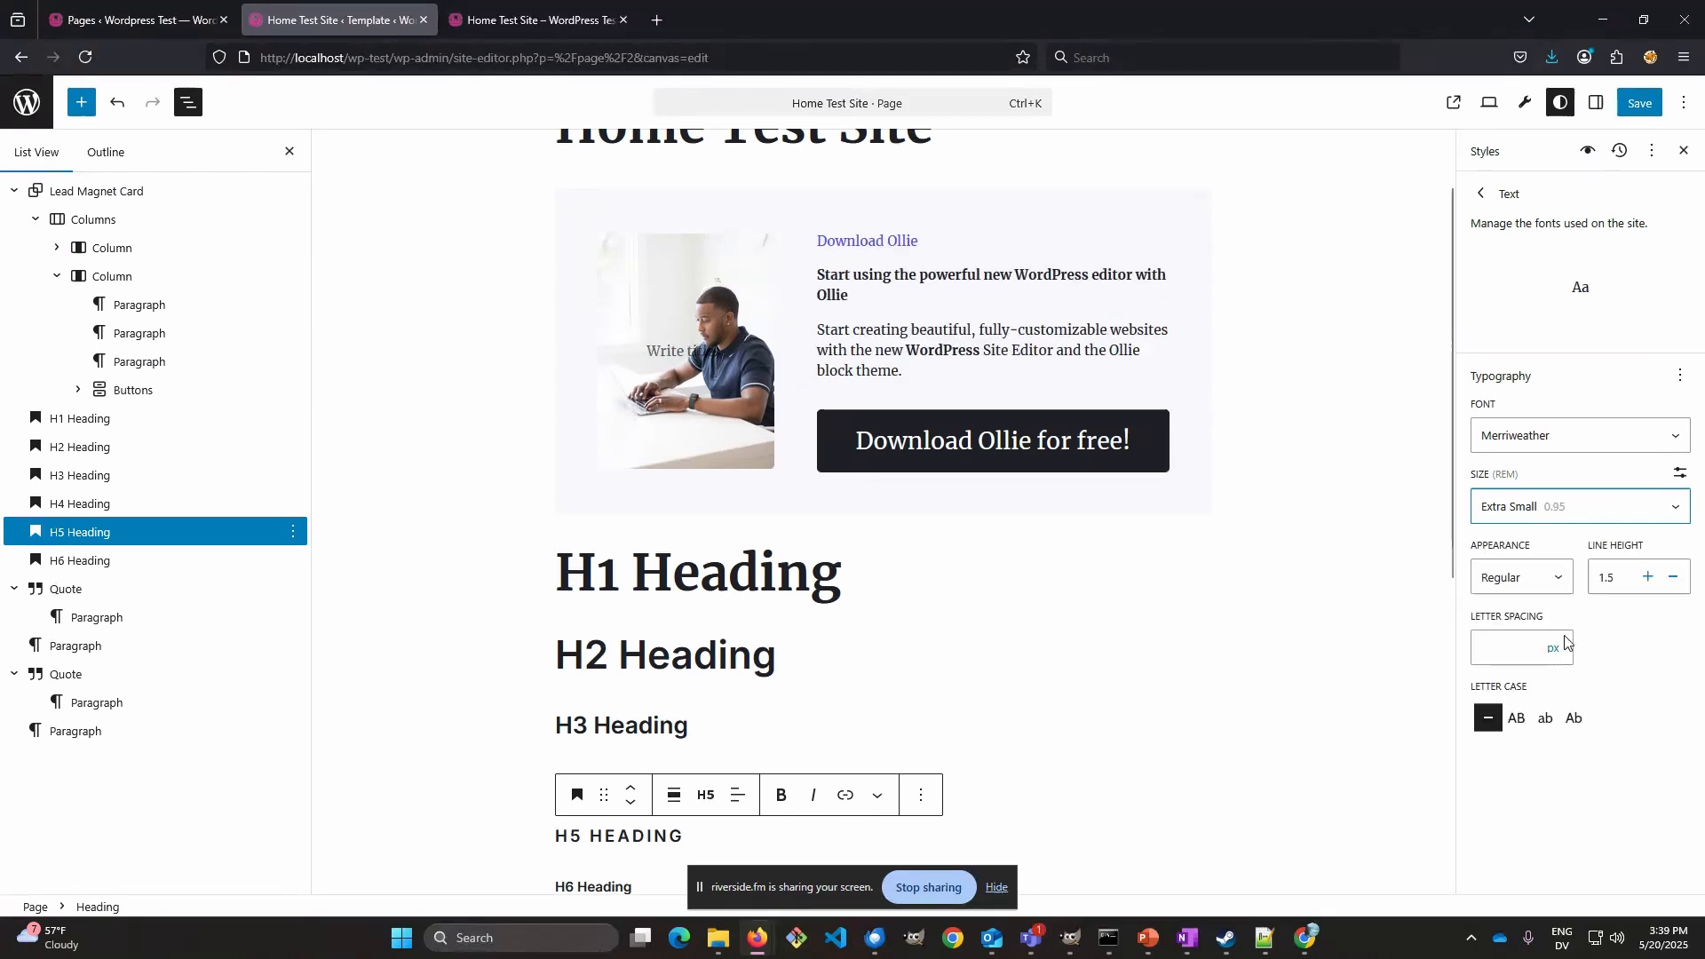
pyautogui.click(1640, 108)
pyautogui.click(1639, 110)
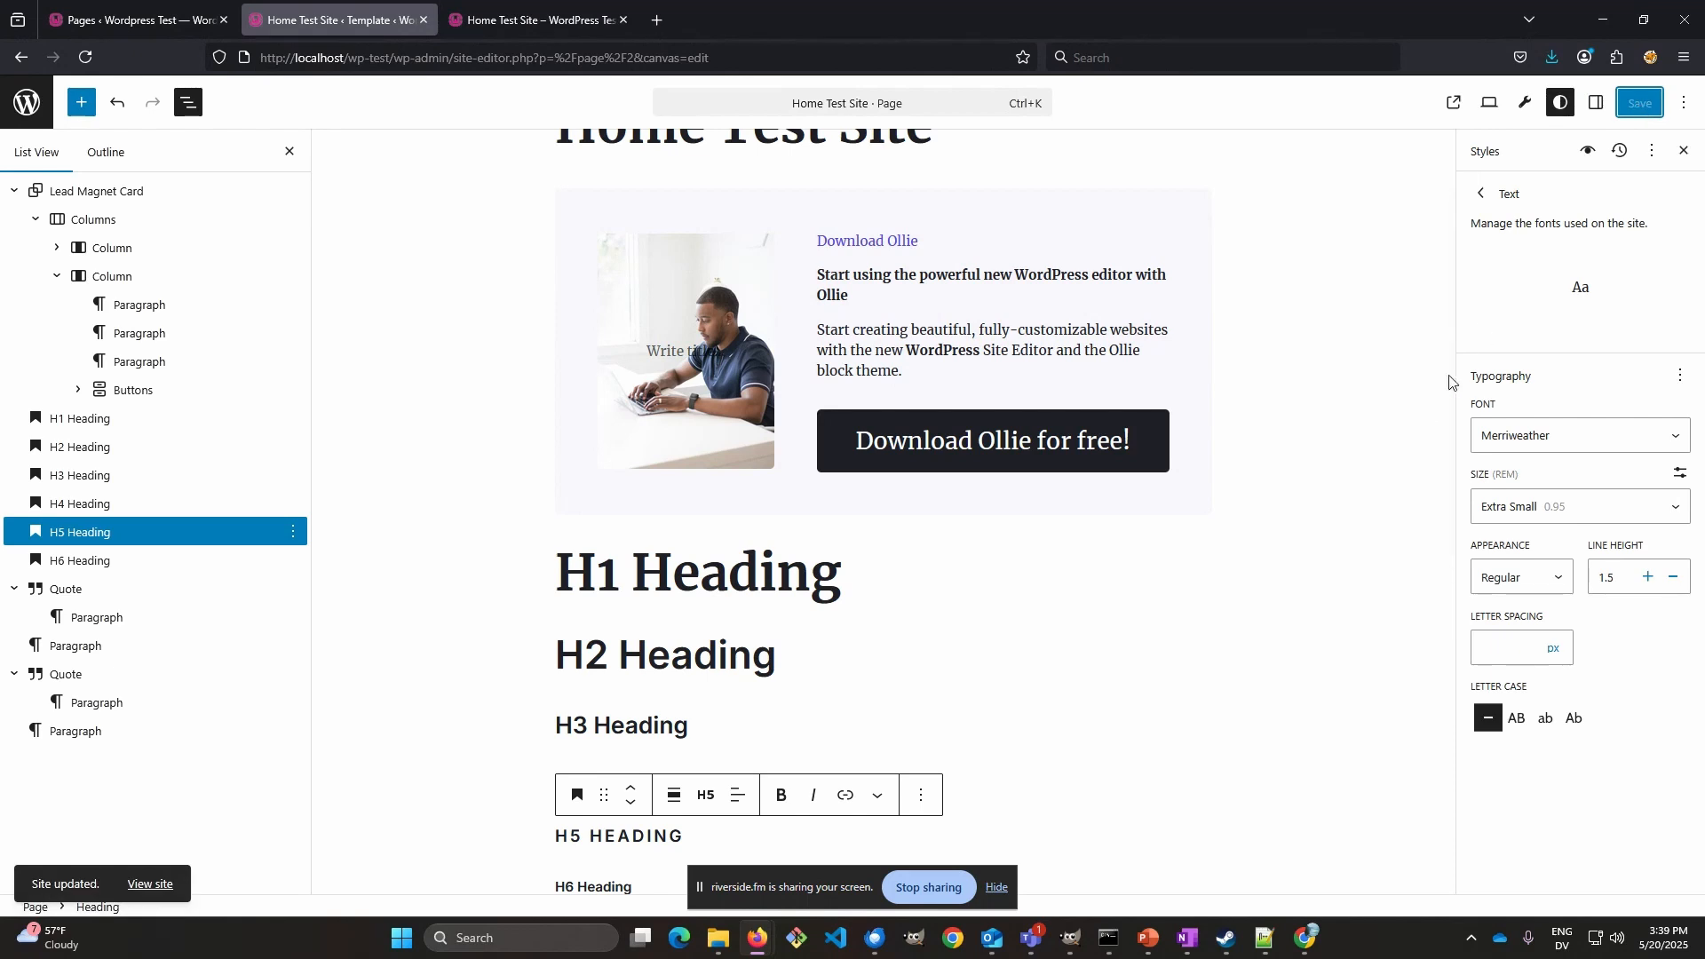
# - Open the site-wide color palette for editing and add a custom red color, about #F11414
pyautogui.click(1481, 196)
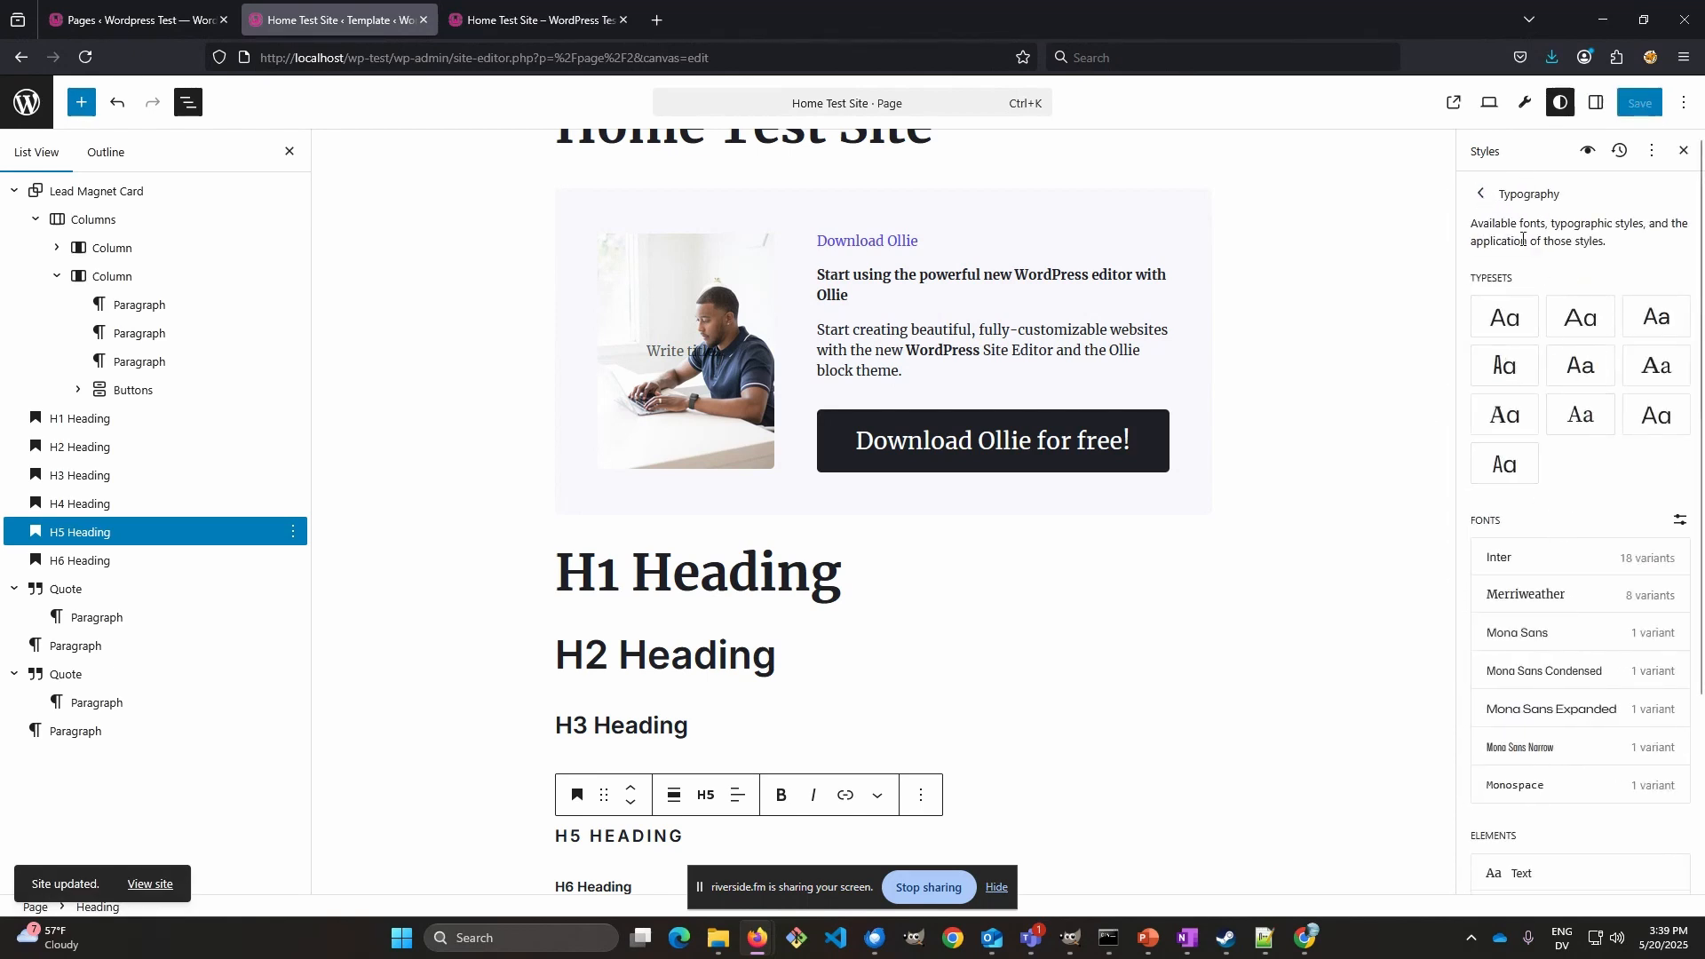
pyautogui.click(1480, 194)
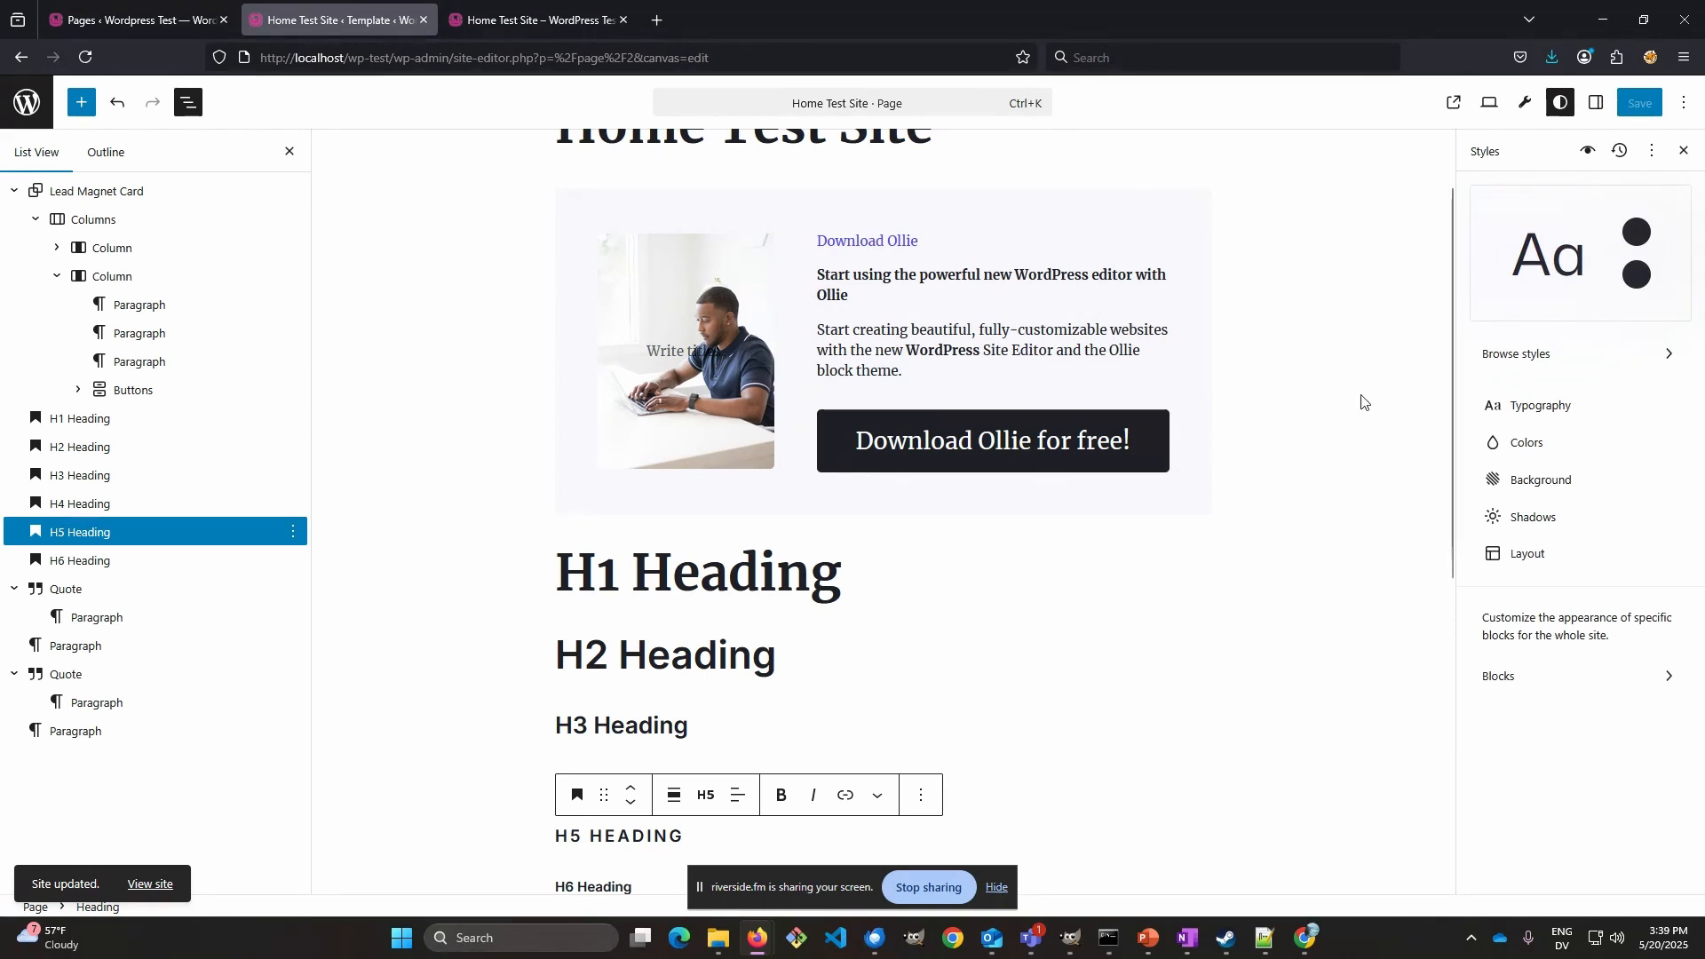
pyautogui.click(1525, 449)
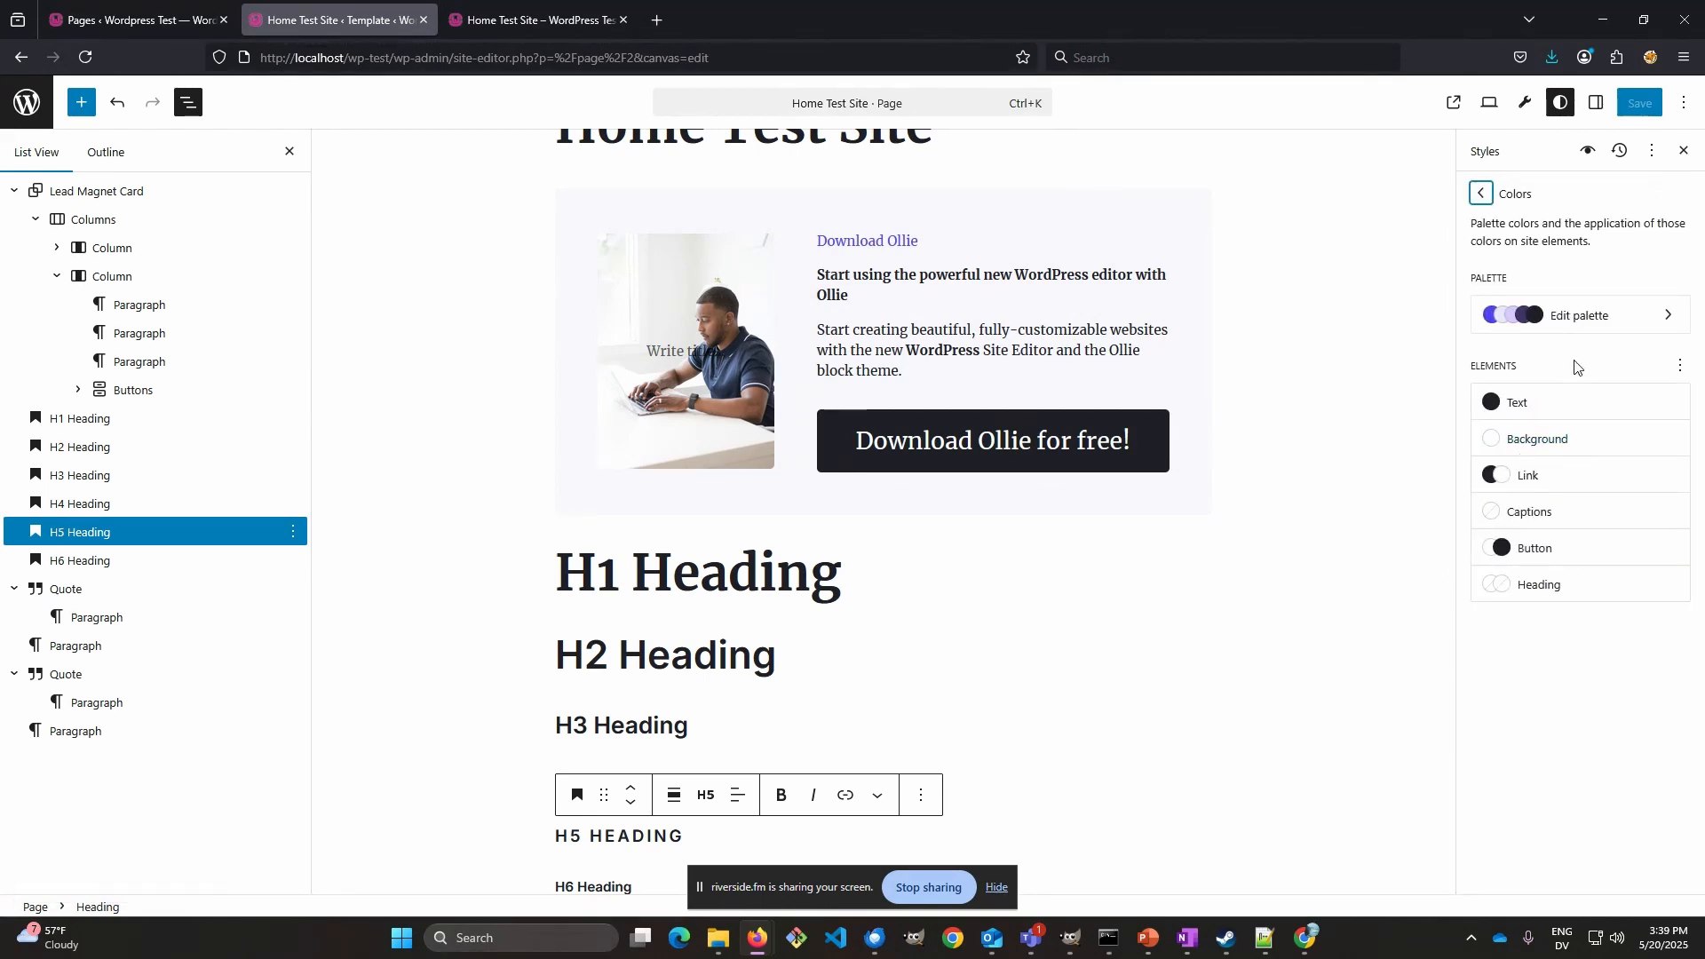
pyautogui.click(1585, 320)
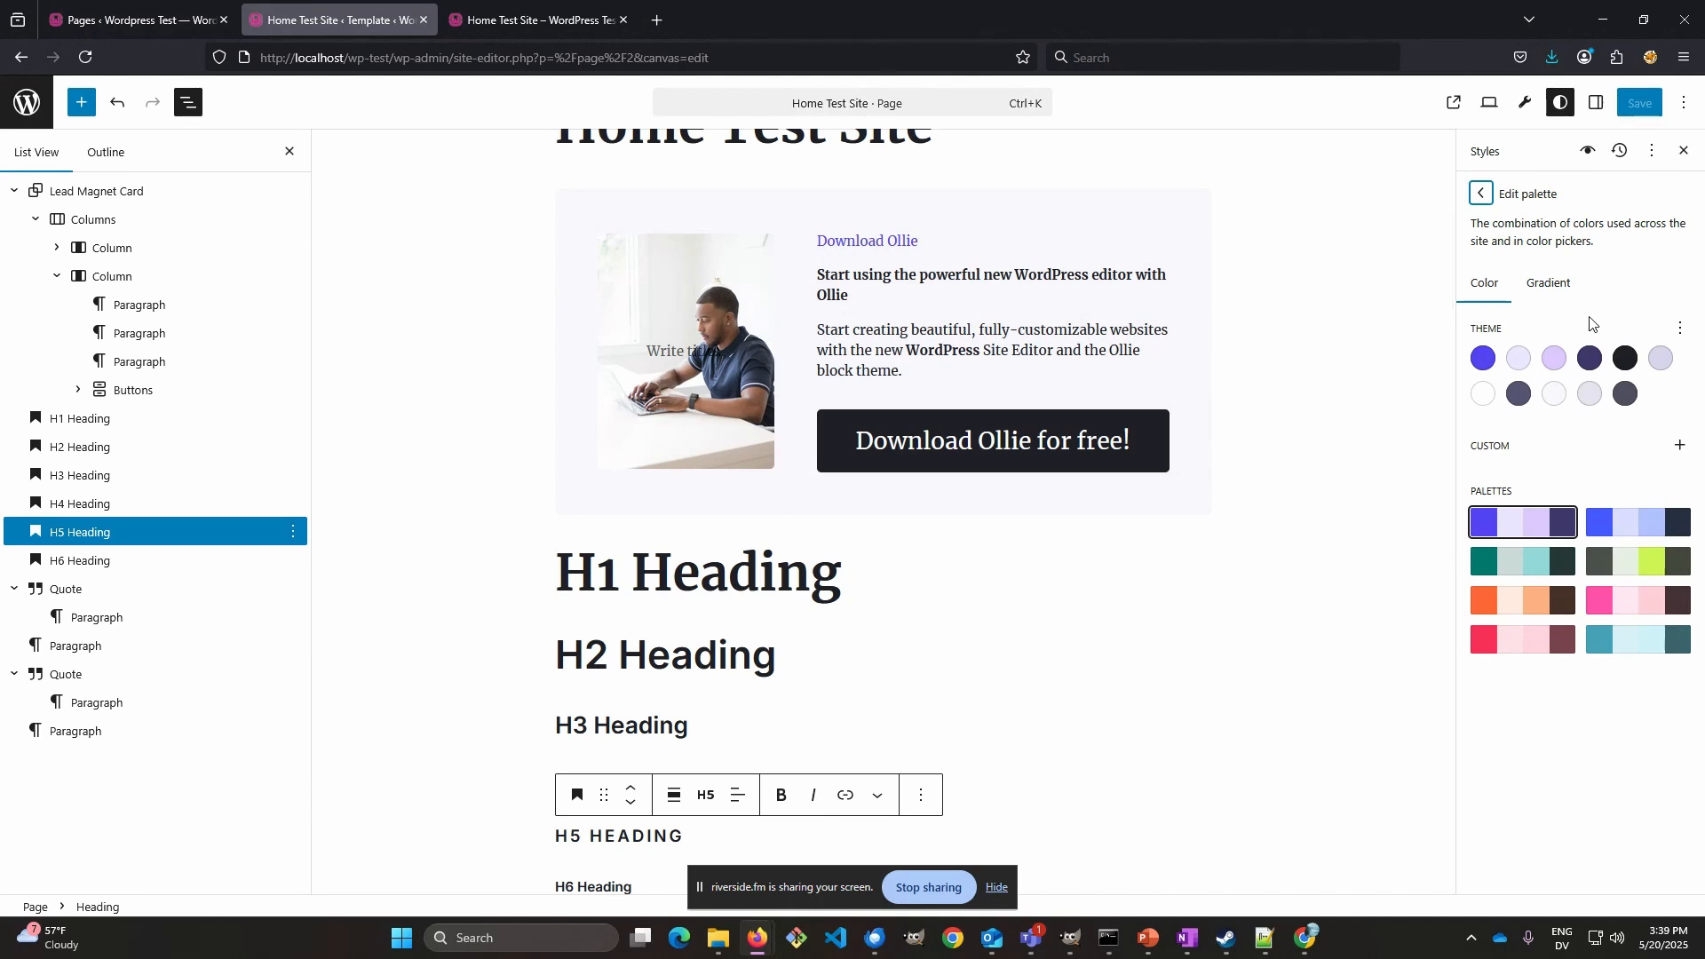
pyautogui.click(1681, 446)
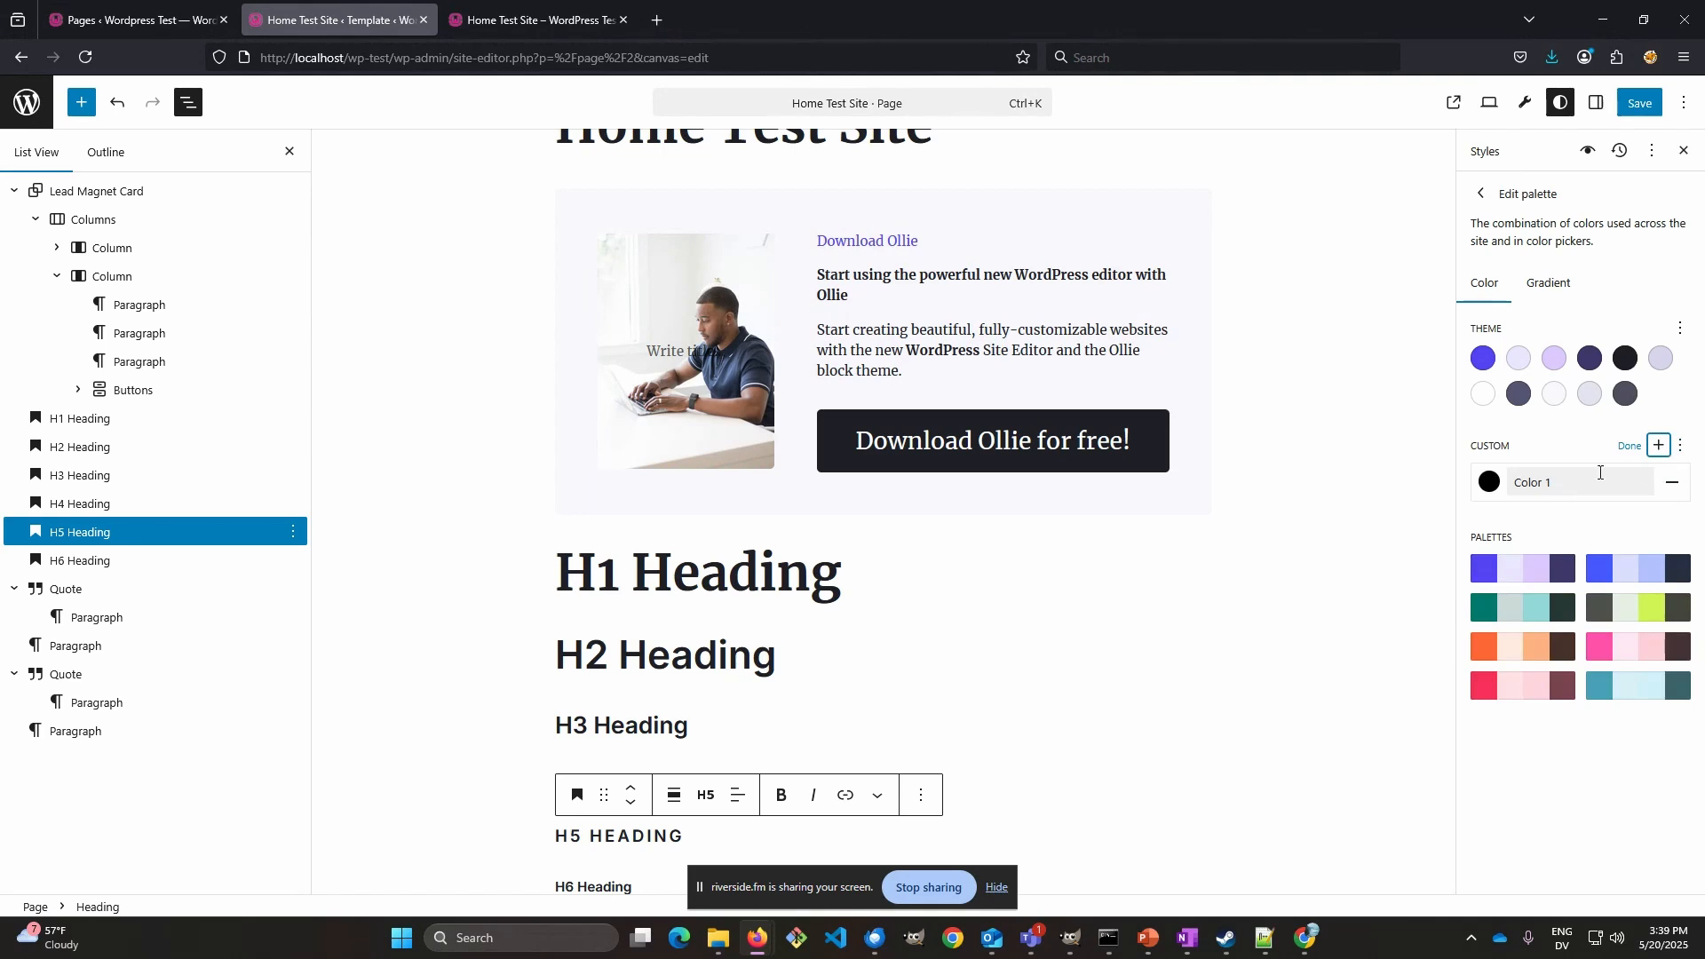
pyautogui.click(1478, 487)
pyautogui.click(1435, 473)
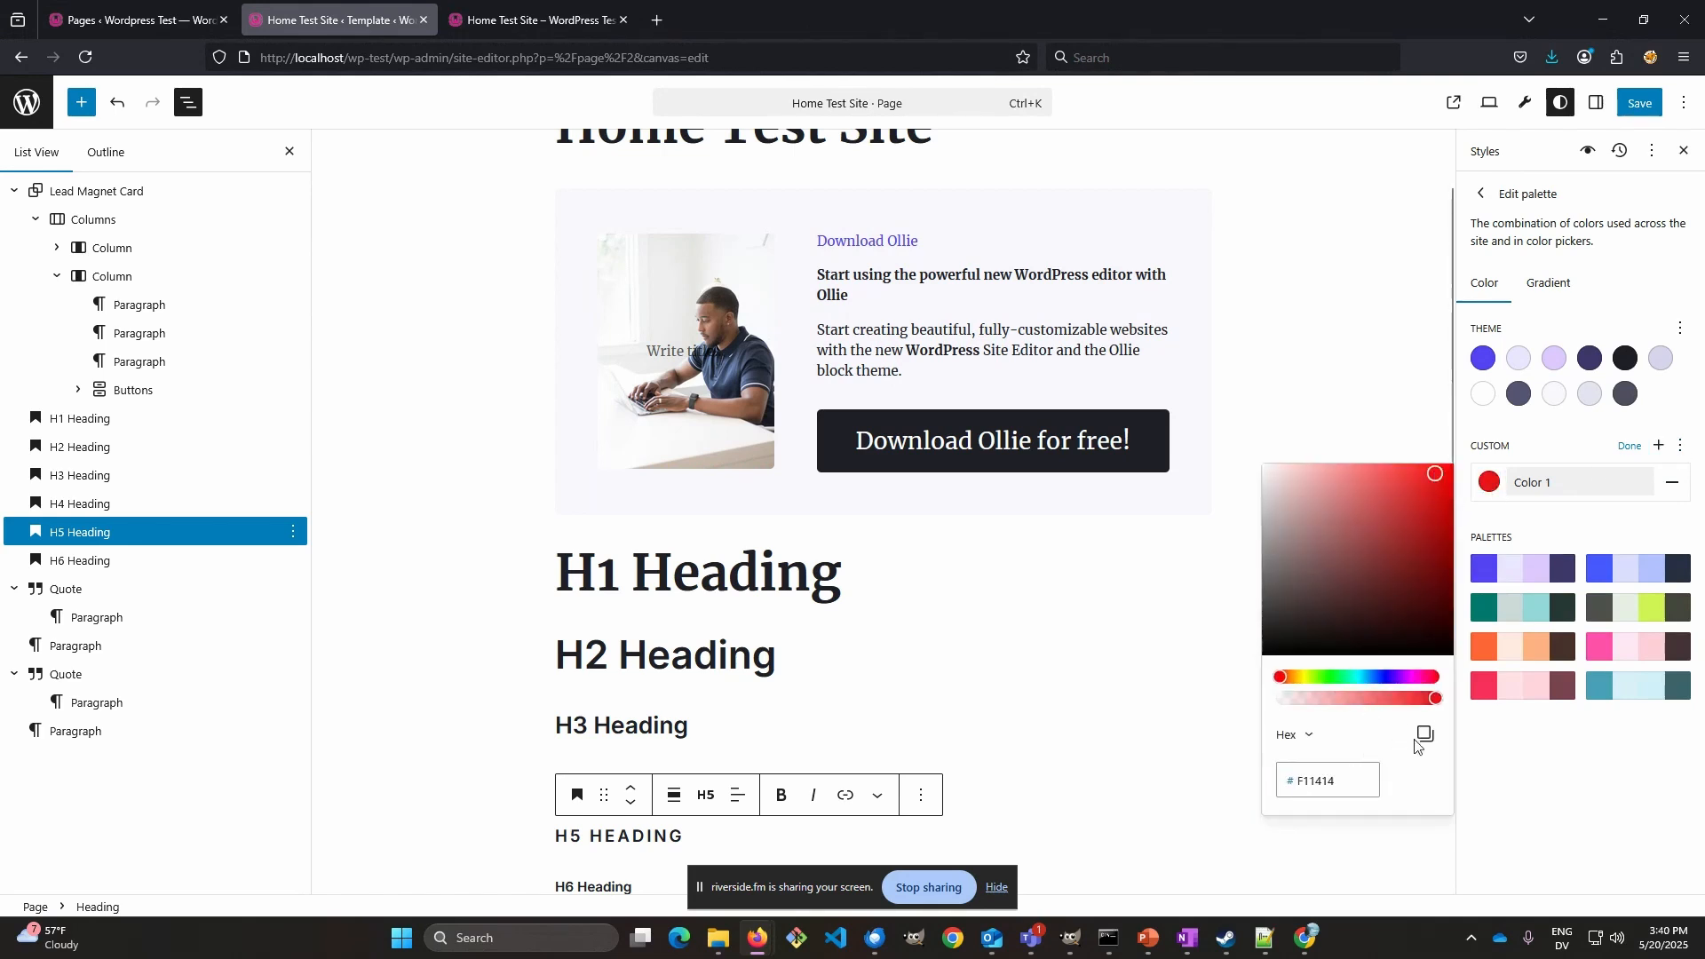
pyautogui.click(1549, 781)
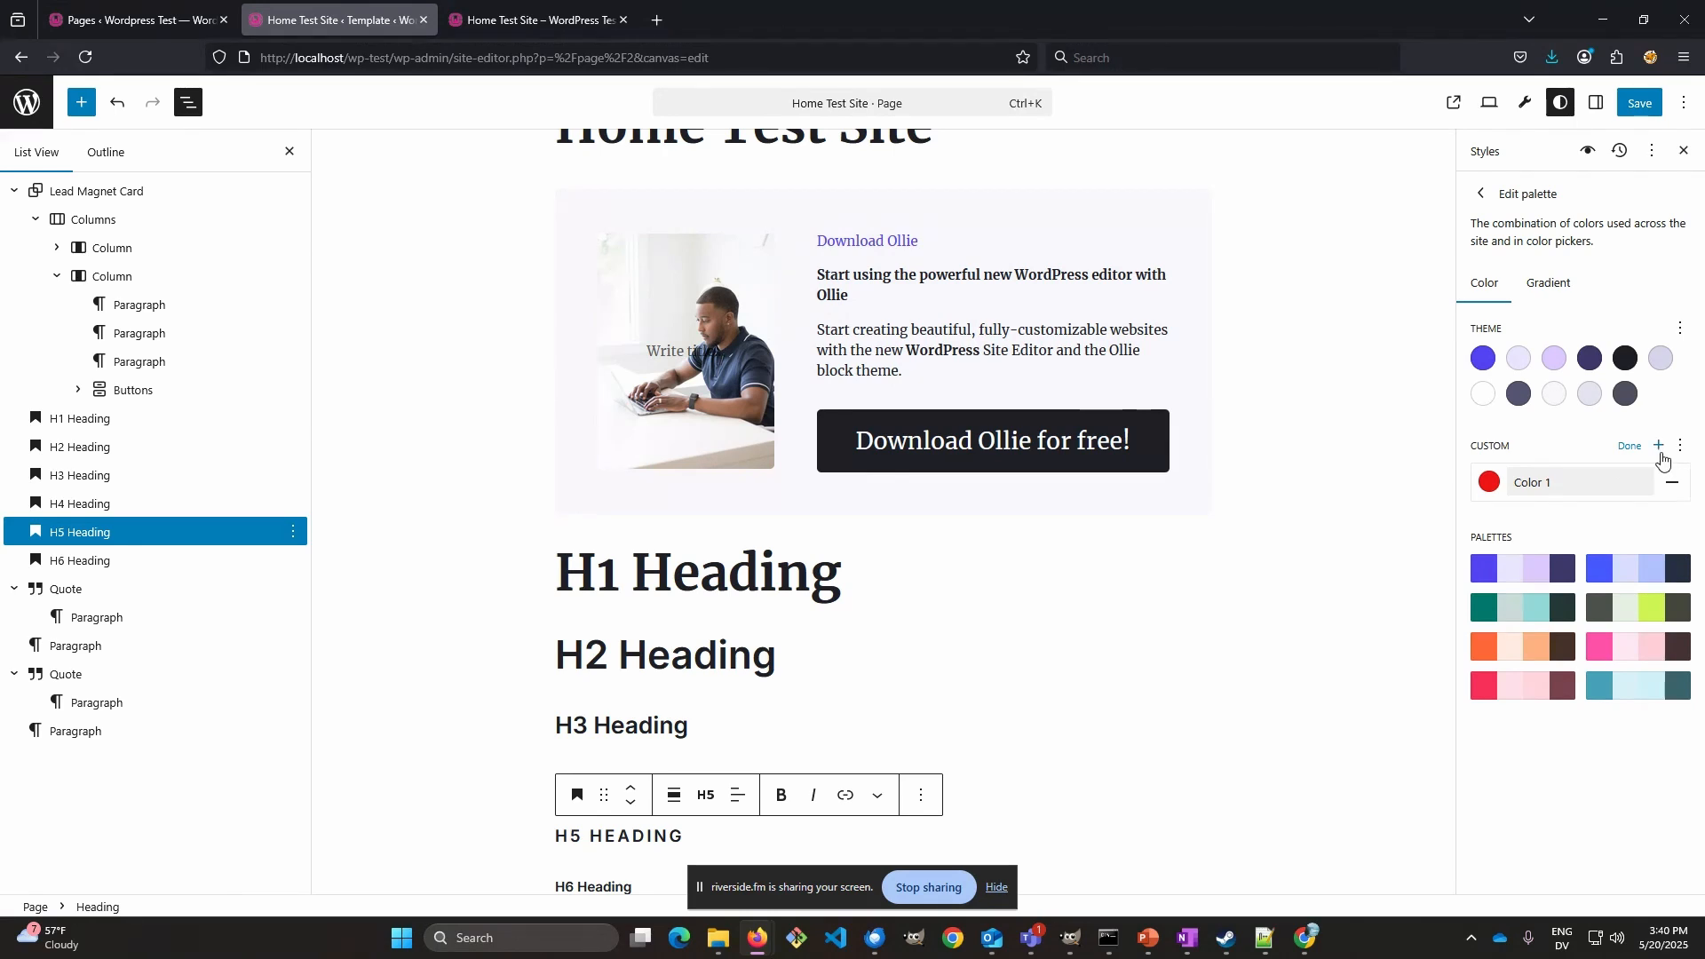
# - Add a second custom color to the palette and set it to a medium yellow
pyautogui.click(1658, 445)
pyautogui.click(1490, 519)
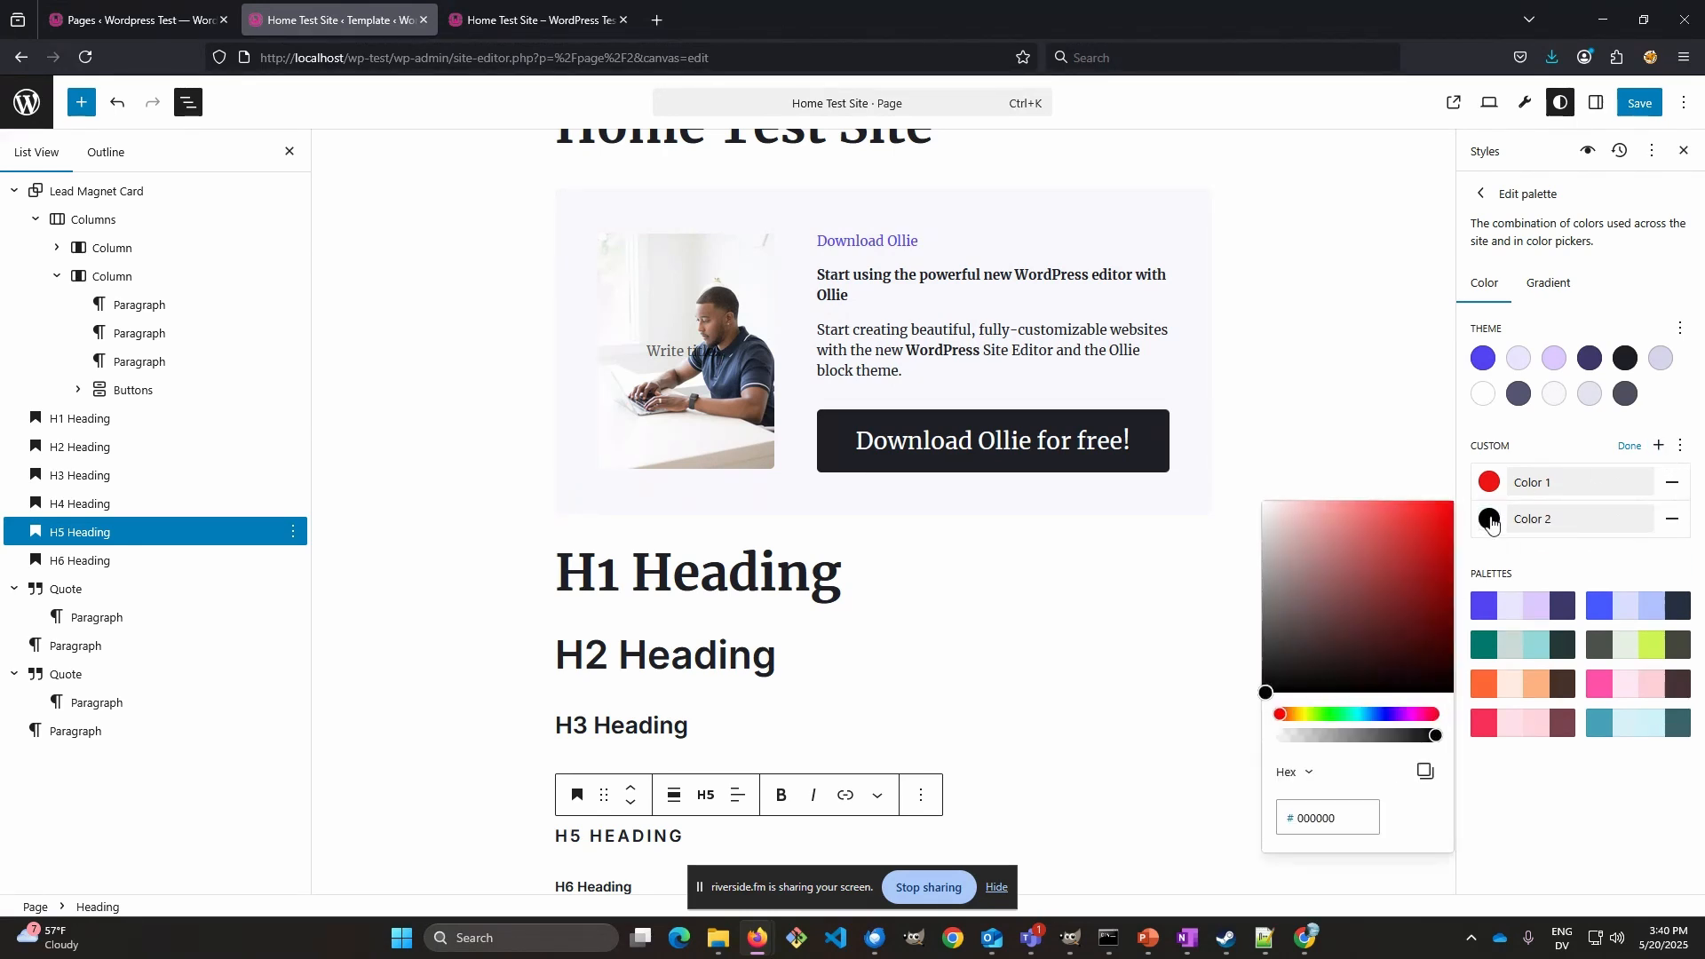
pyautogui.click(1303, 713)
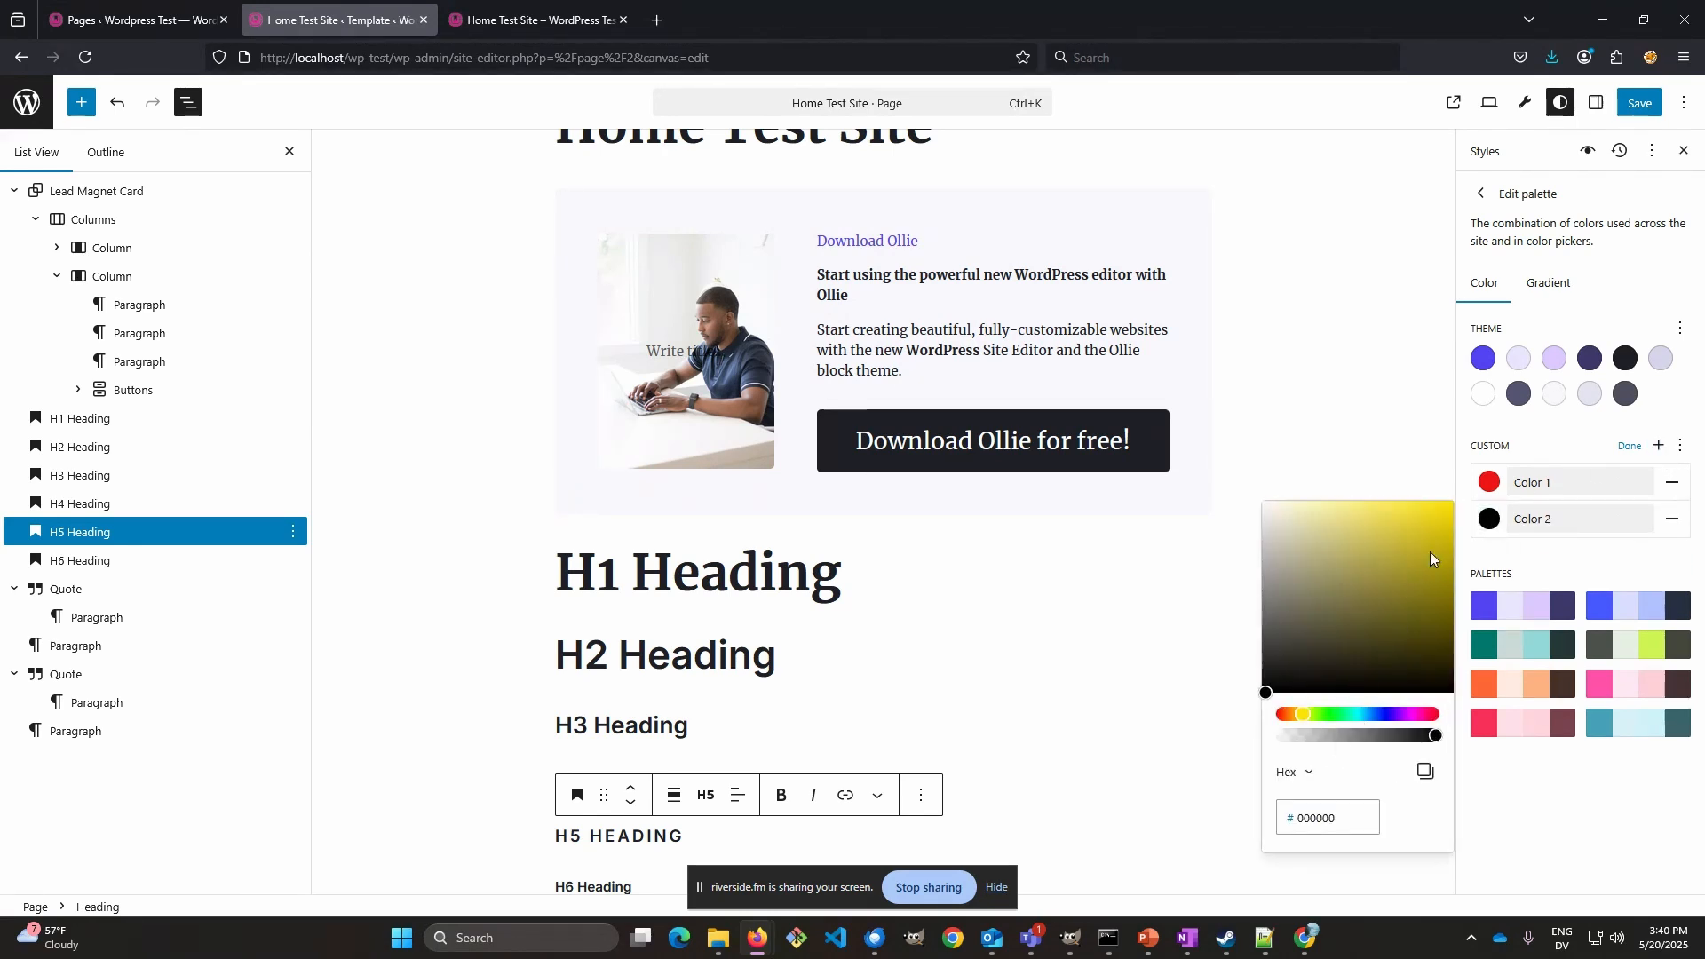
pyautogui.click(1420, 522)
pyautogui.click(1580, 556)
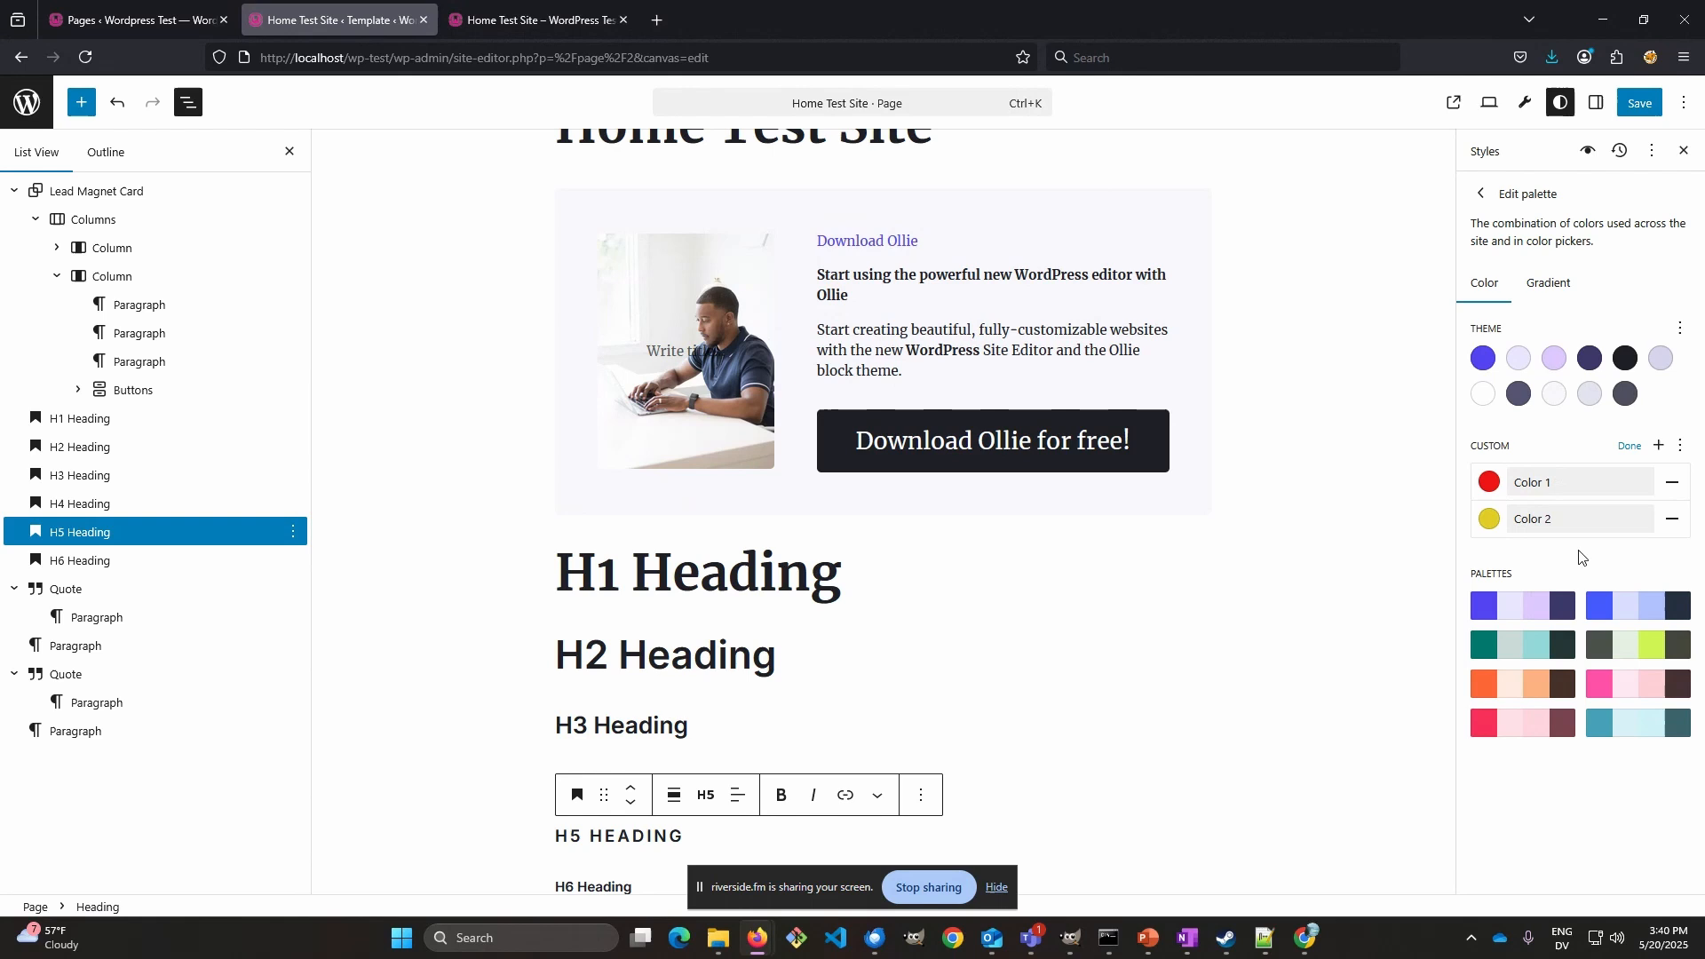
# - Add a third custom color to the palette and set it to green, about #51BD37
pyautogui.click(1659, 445)
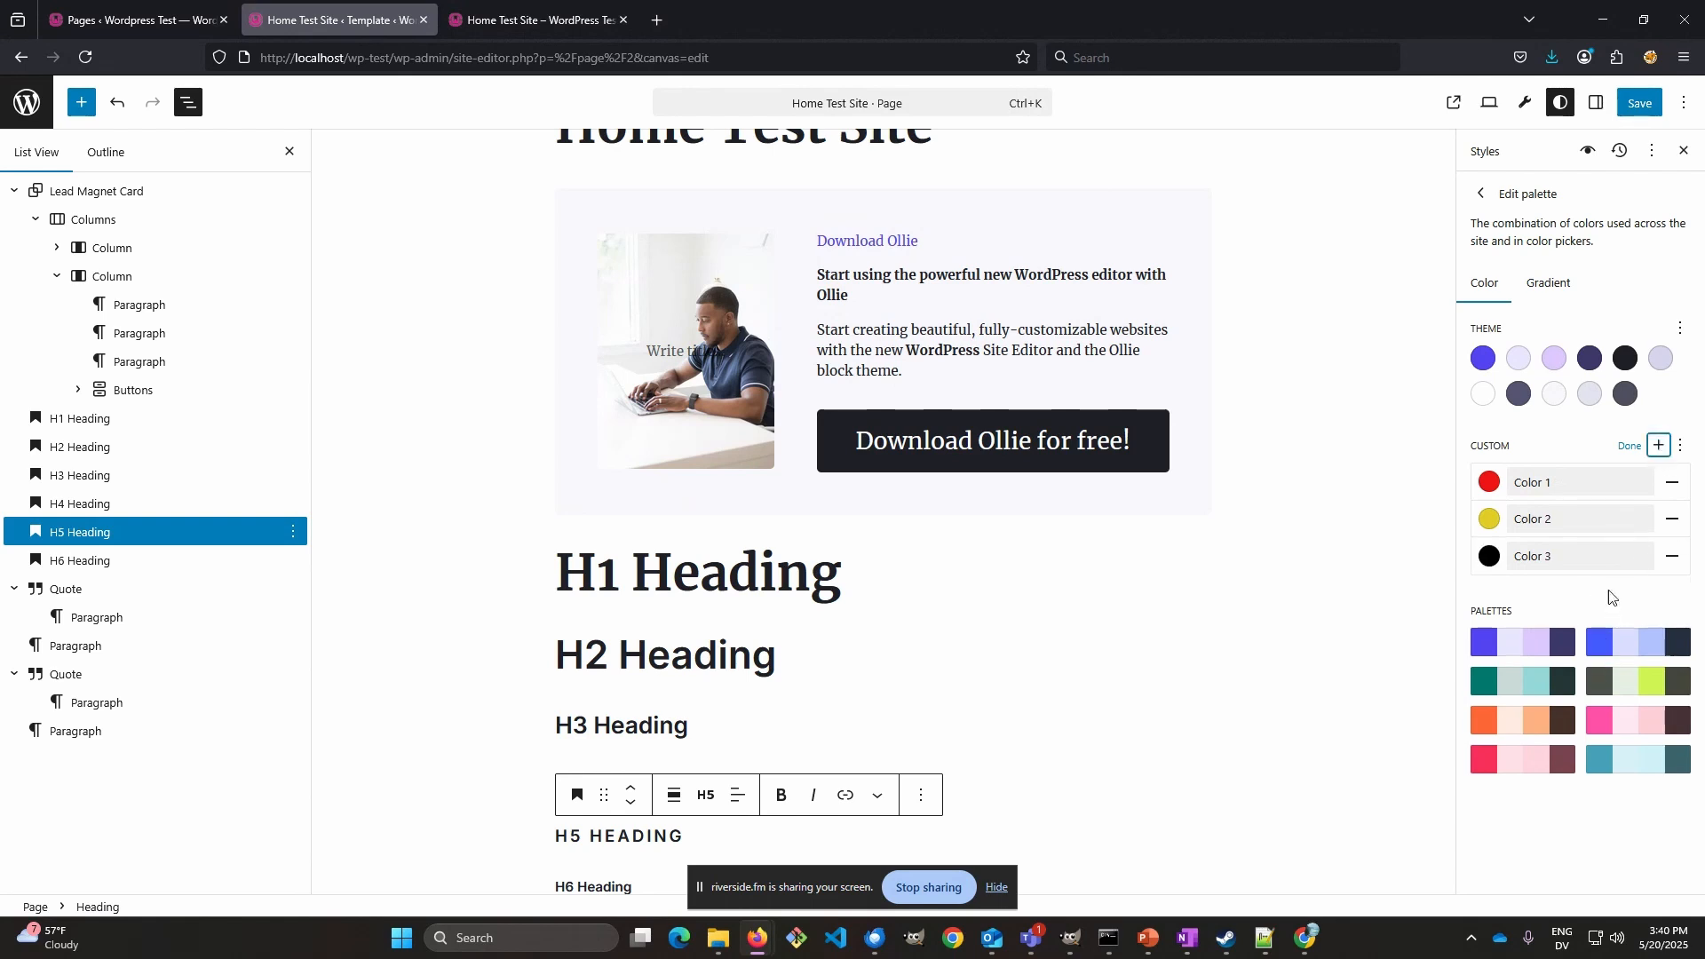
pyautogui.click(1489, 557)
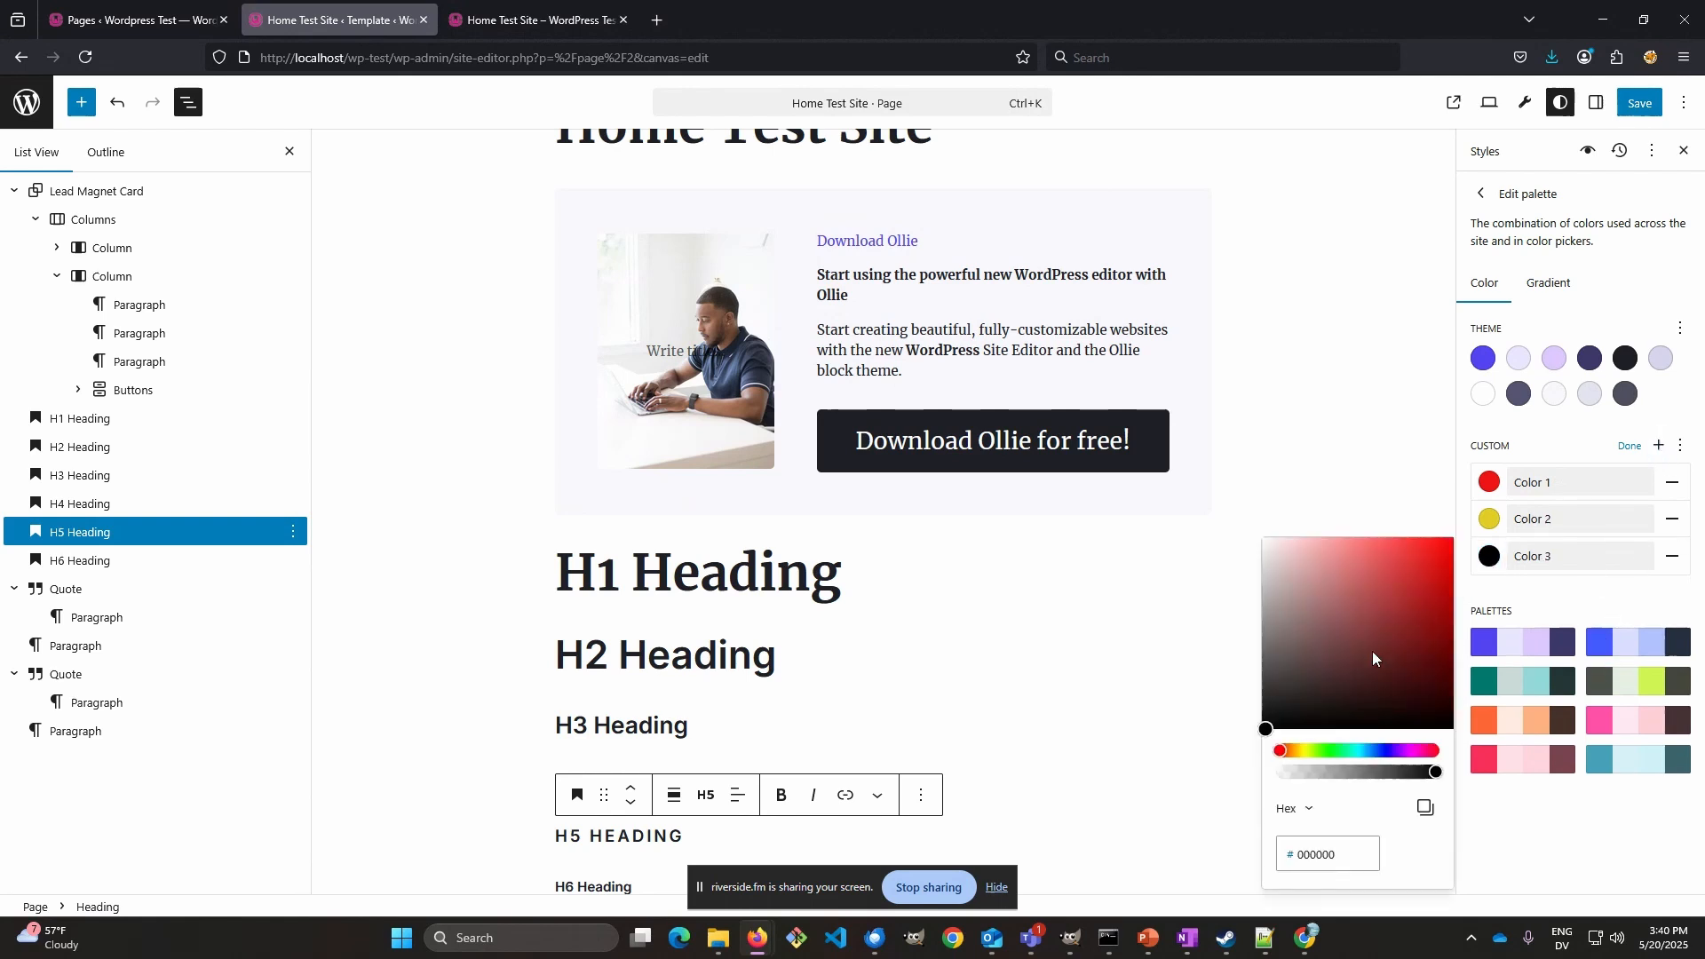
pyautogui.click(1324, 749)
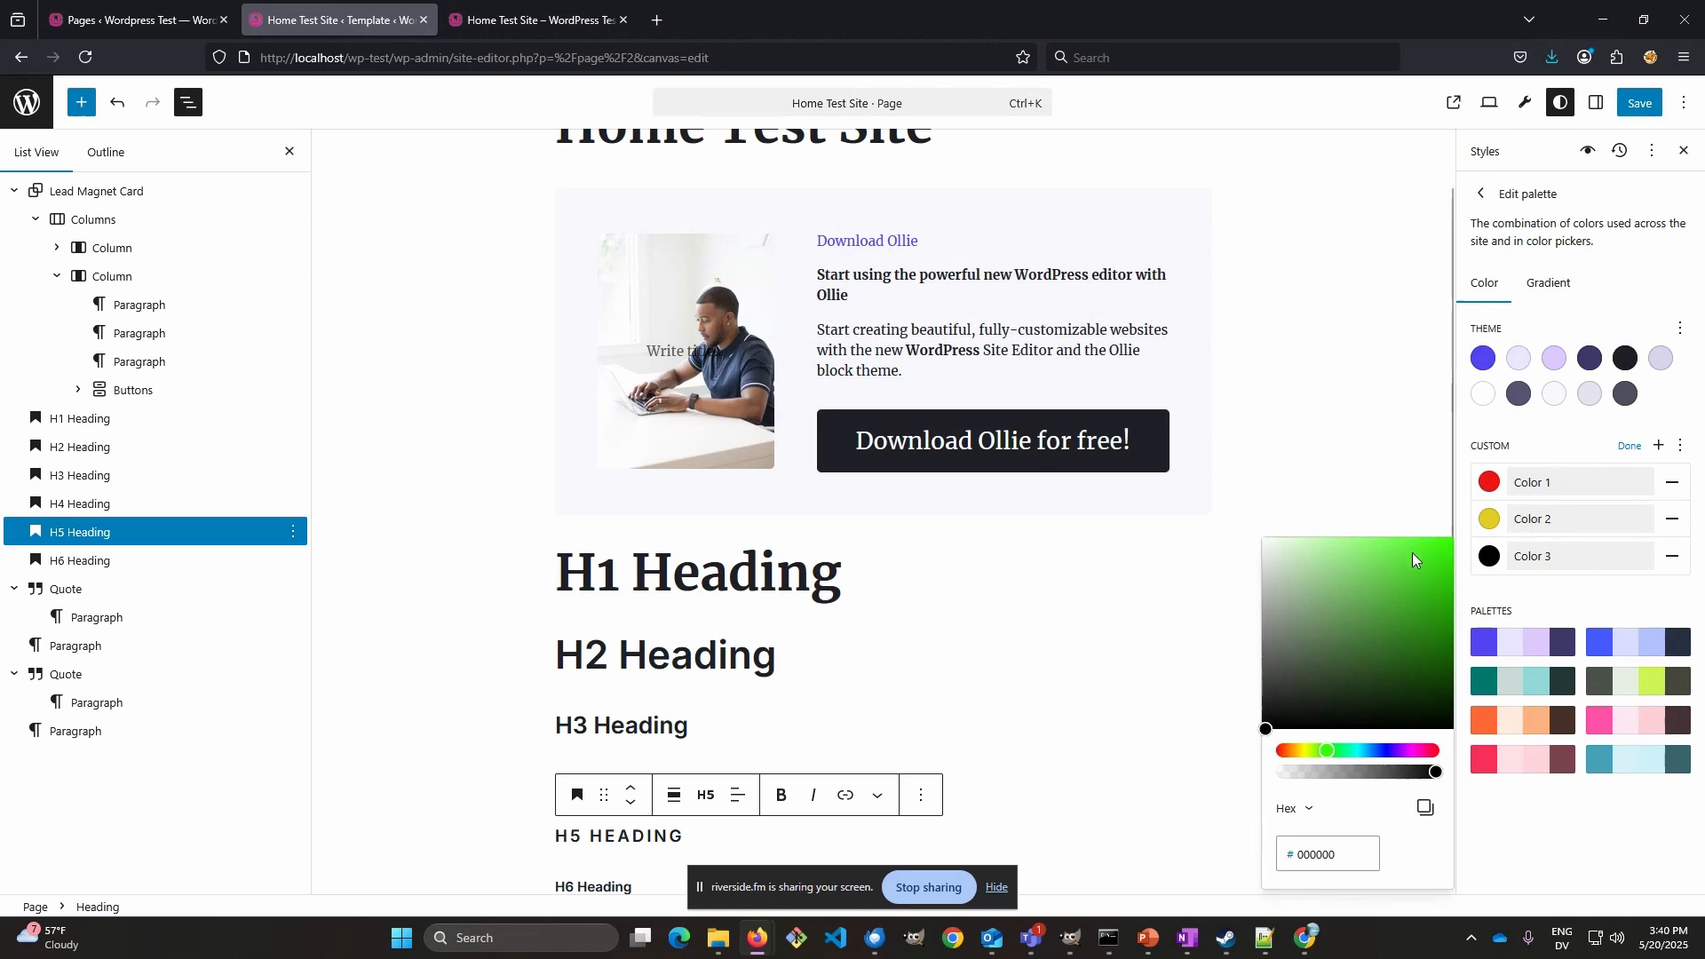
pyautogui.click(1396, 587)
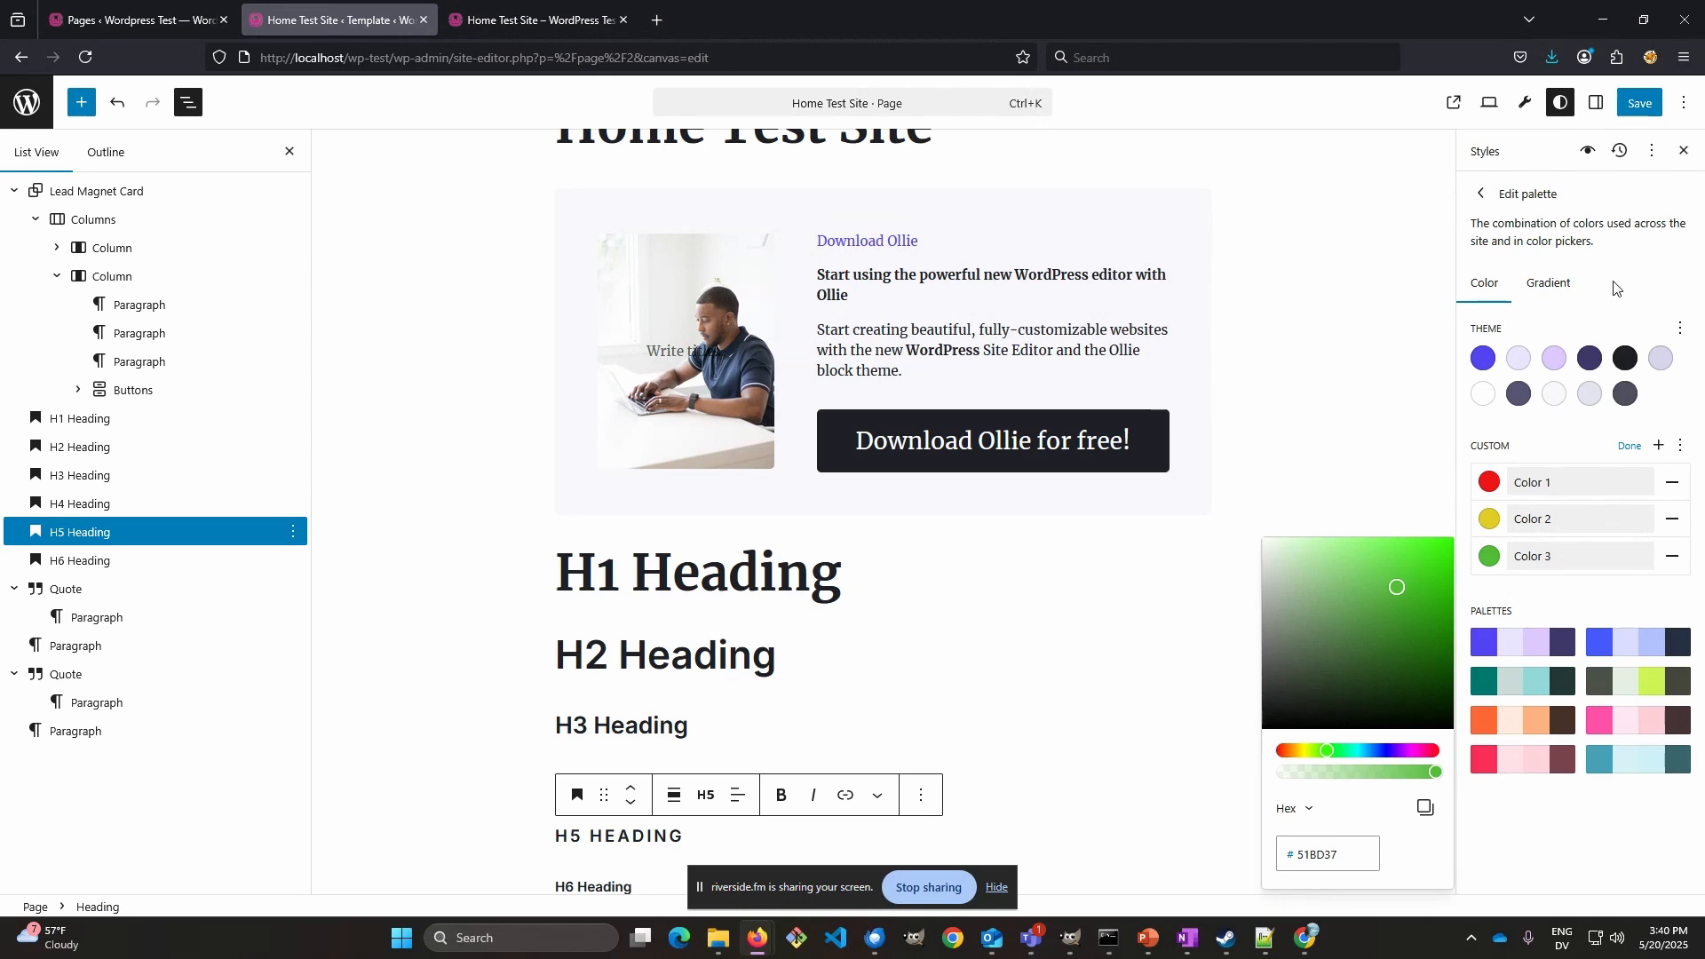
# - View the palette's gradient and duotone options, and return to its solid colors
pyautogui.click(1553, 287)
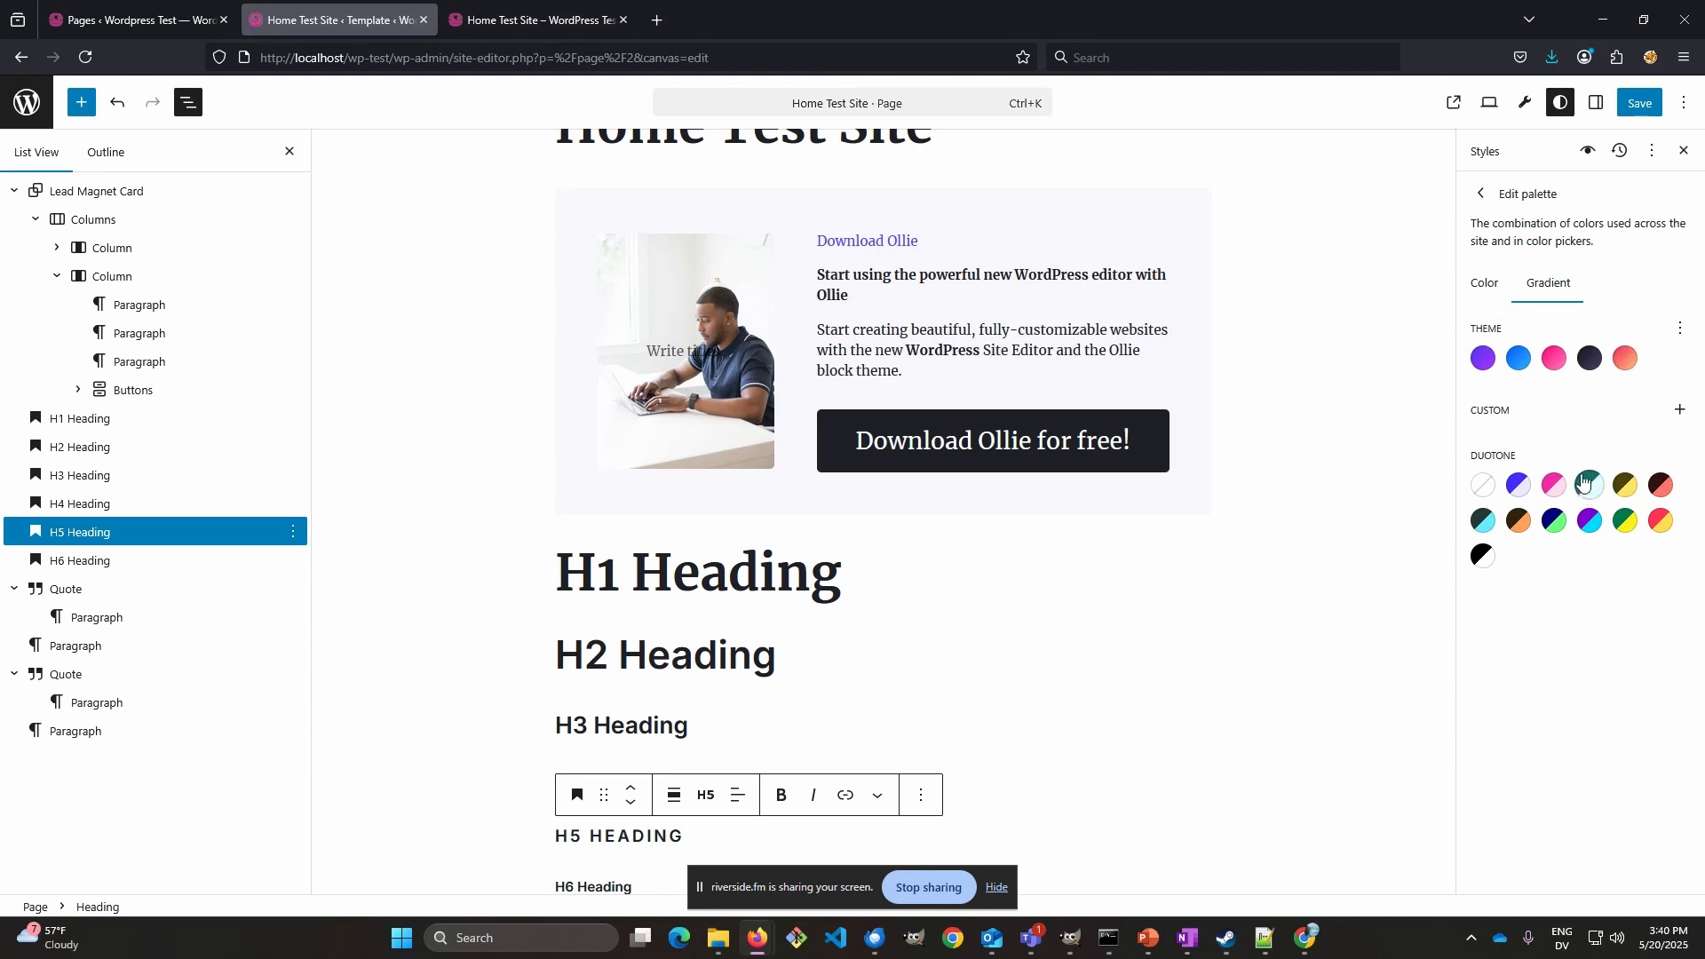
pyautogui.click(1480, 290)
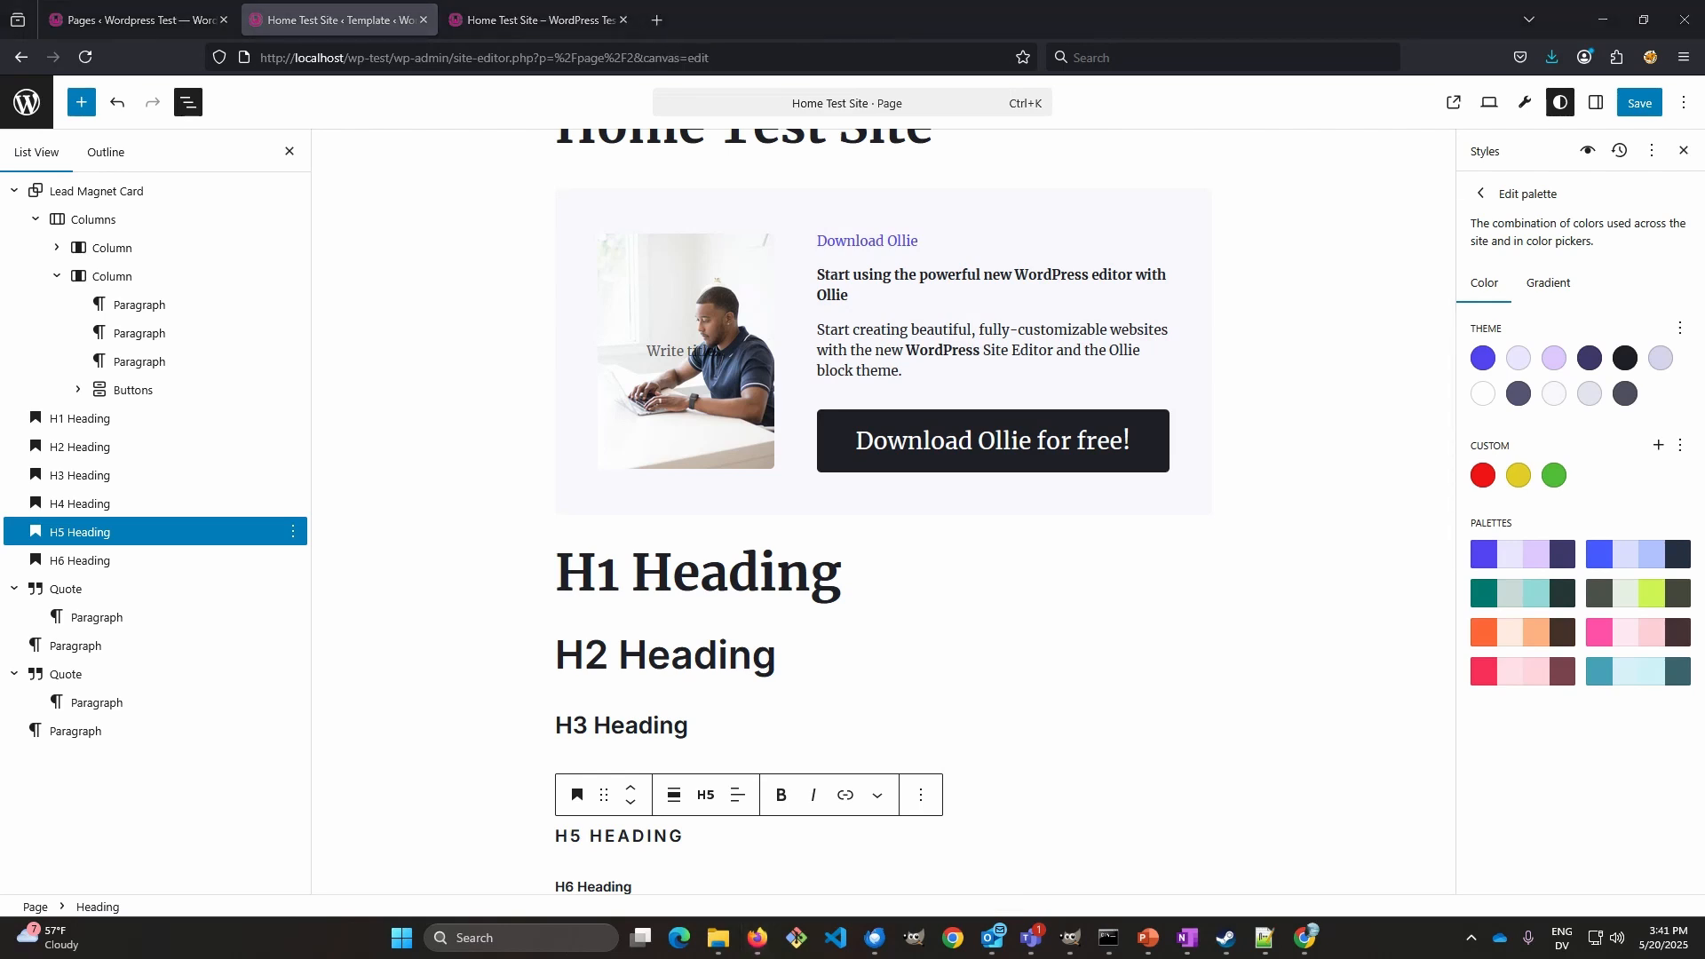
pyautogui.press('super+d')
pyautogui.press('super+d')
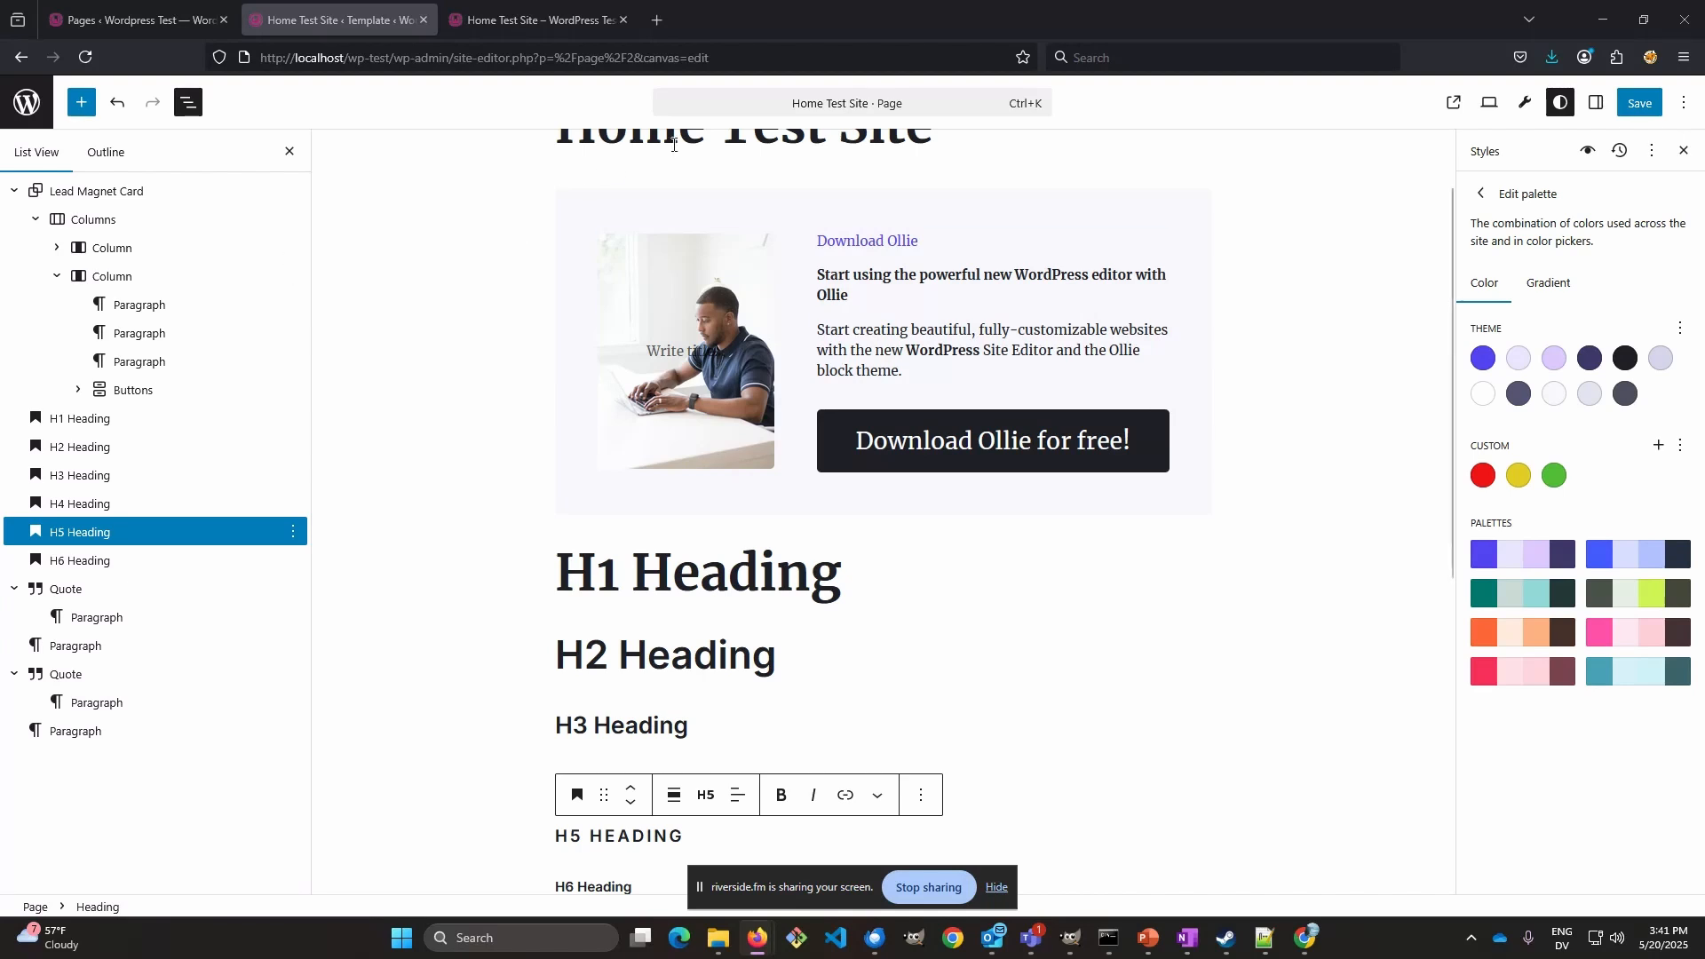
# - Open coolors.co in a new browser tab and start its color palette generator
pyautogui.click(658, 21)
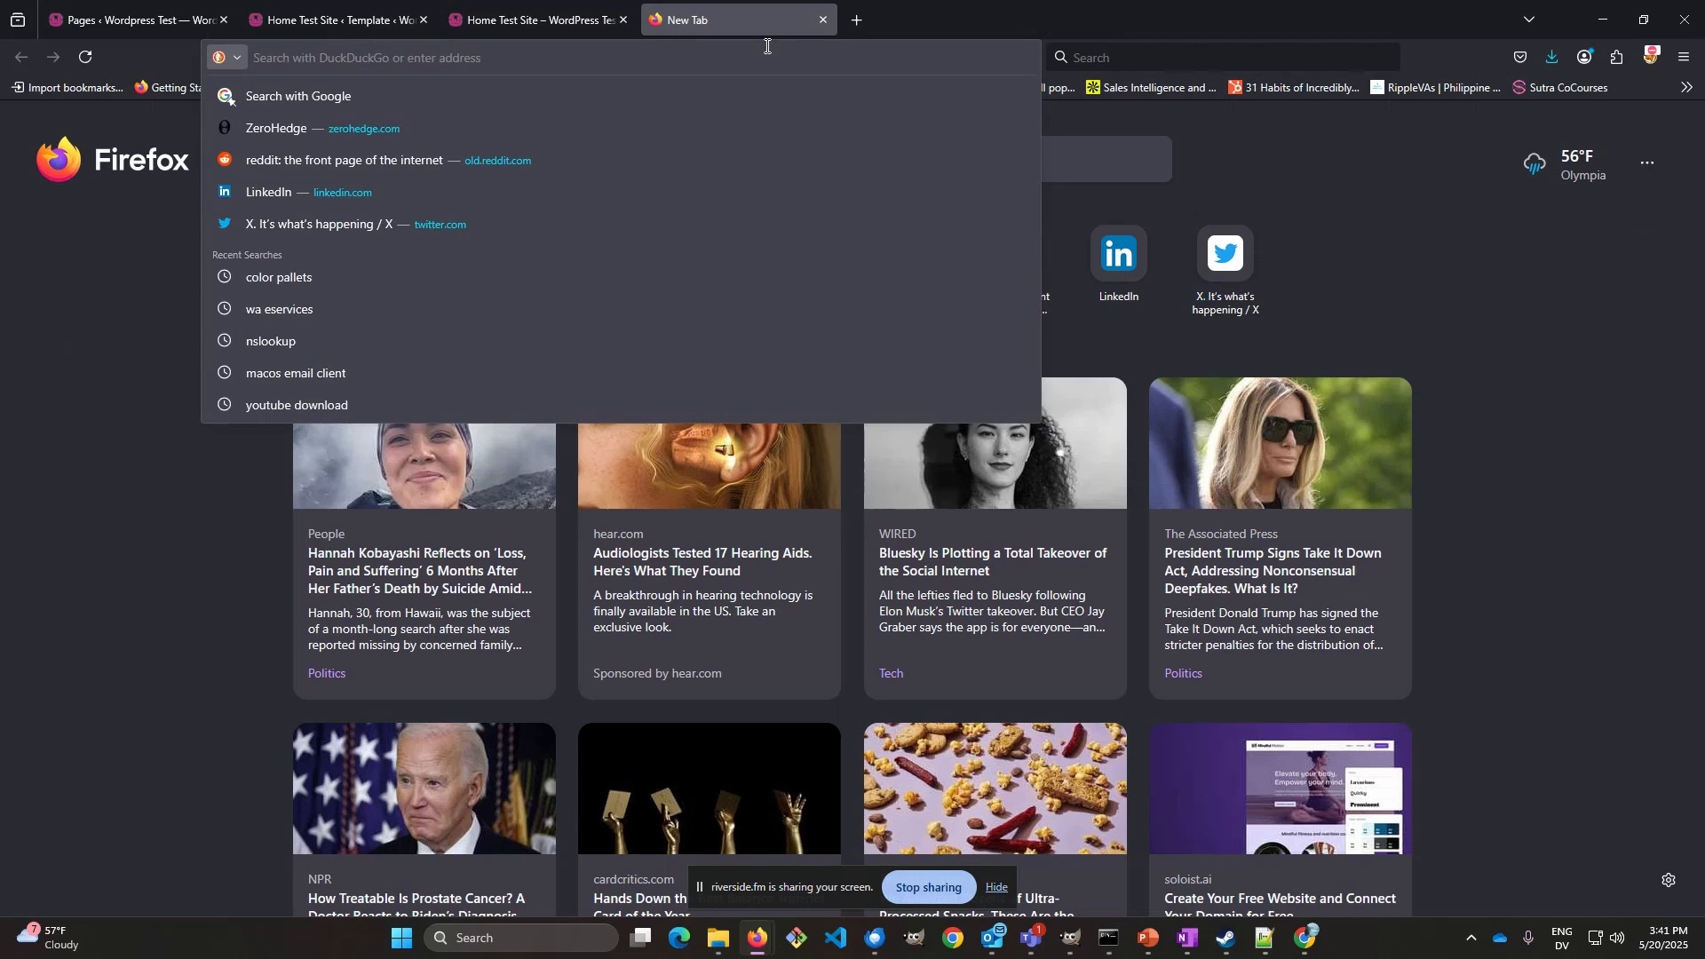
pyautogui.write('https://coolors.co/')
pyautogui.press('Return')
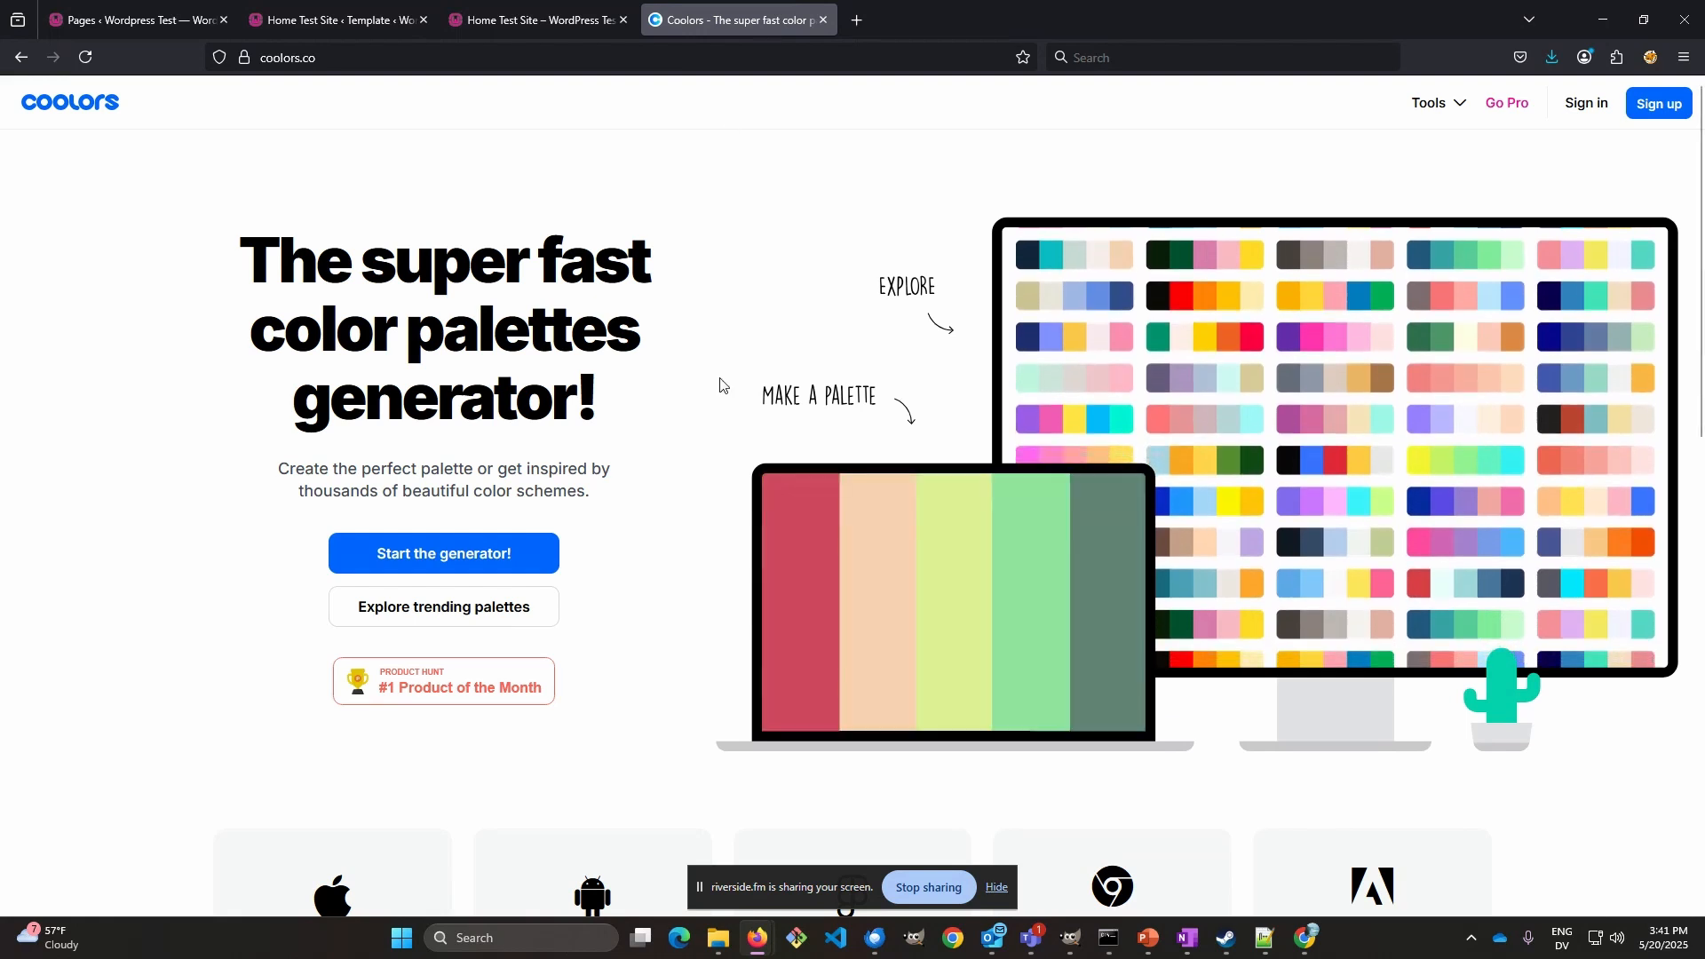
pyautogui.click(460, 558)
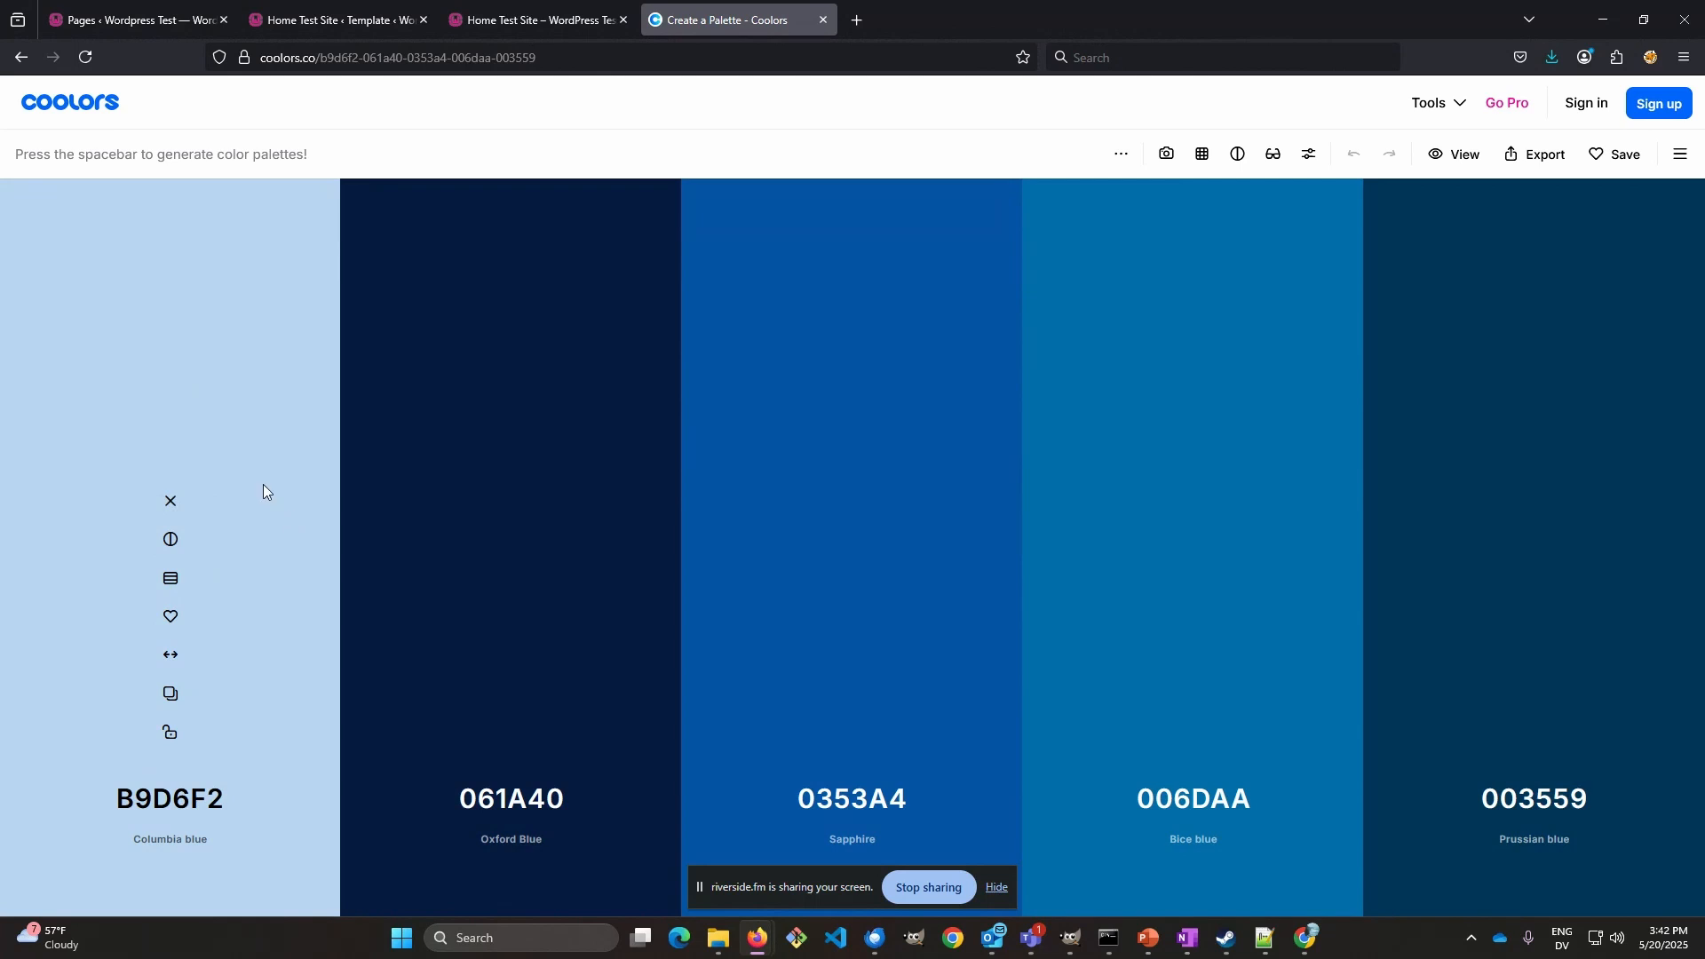
# - Remove the light blue B9D6F2 from the generated palette and lock the dark blue 061A40
pyautogui.click(171, 500)
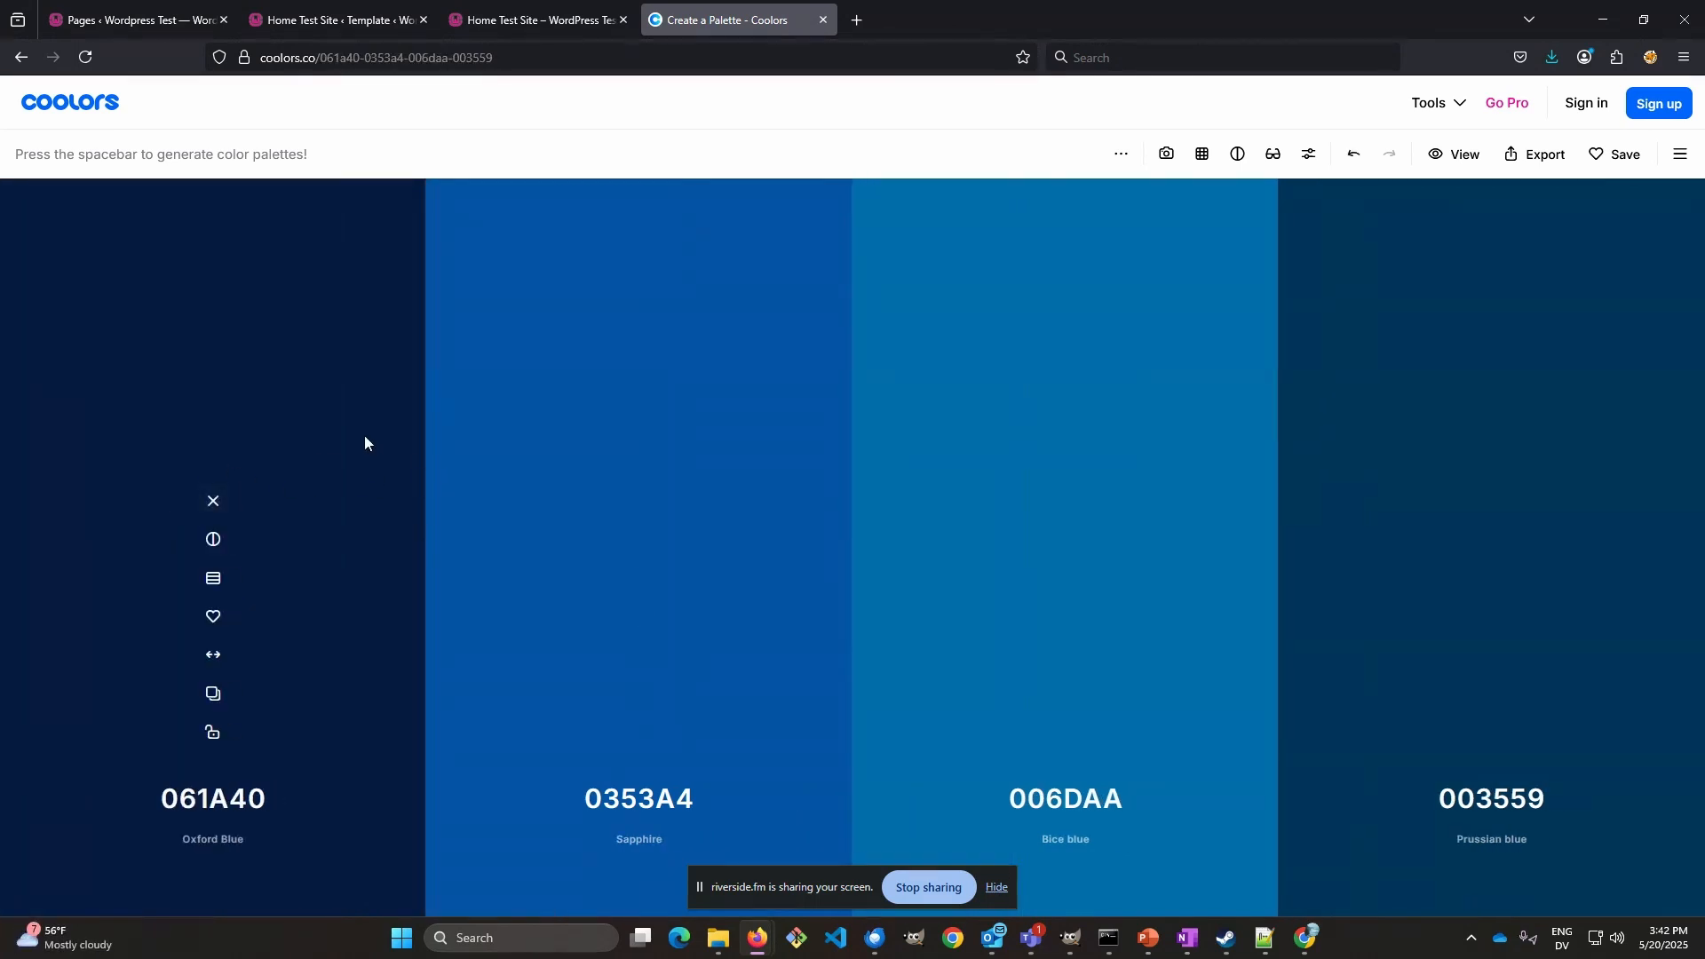
pyautogui.click(213, 739)
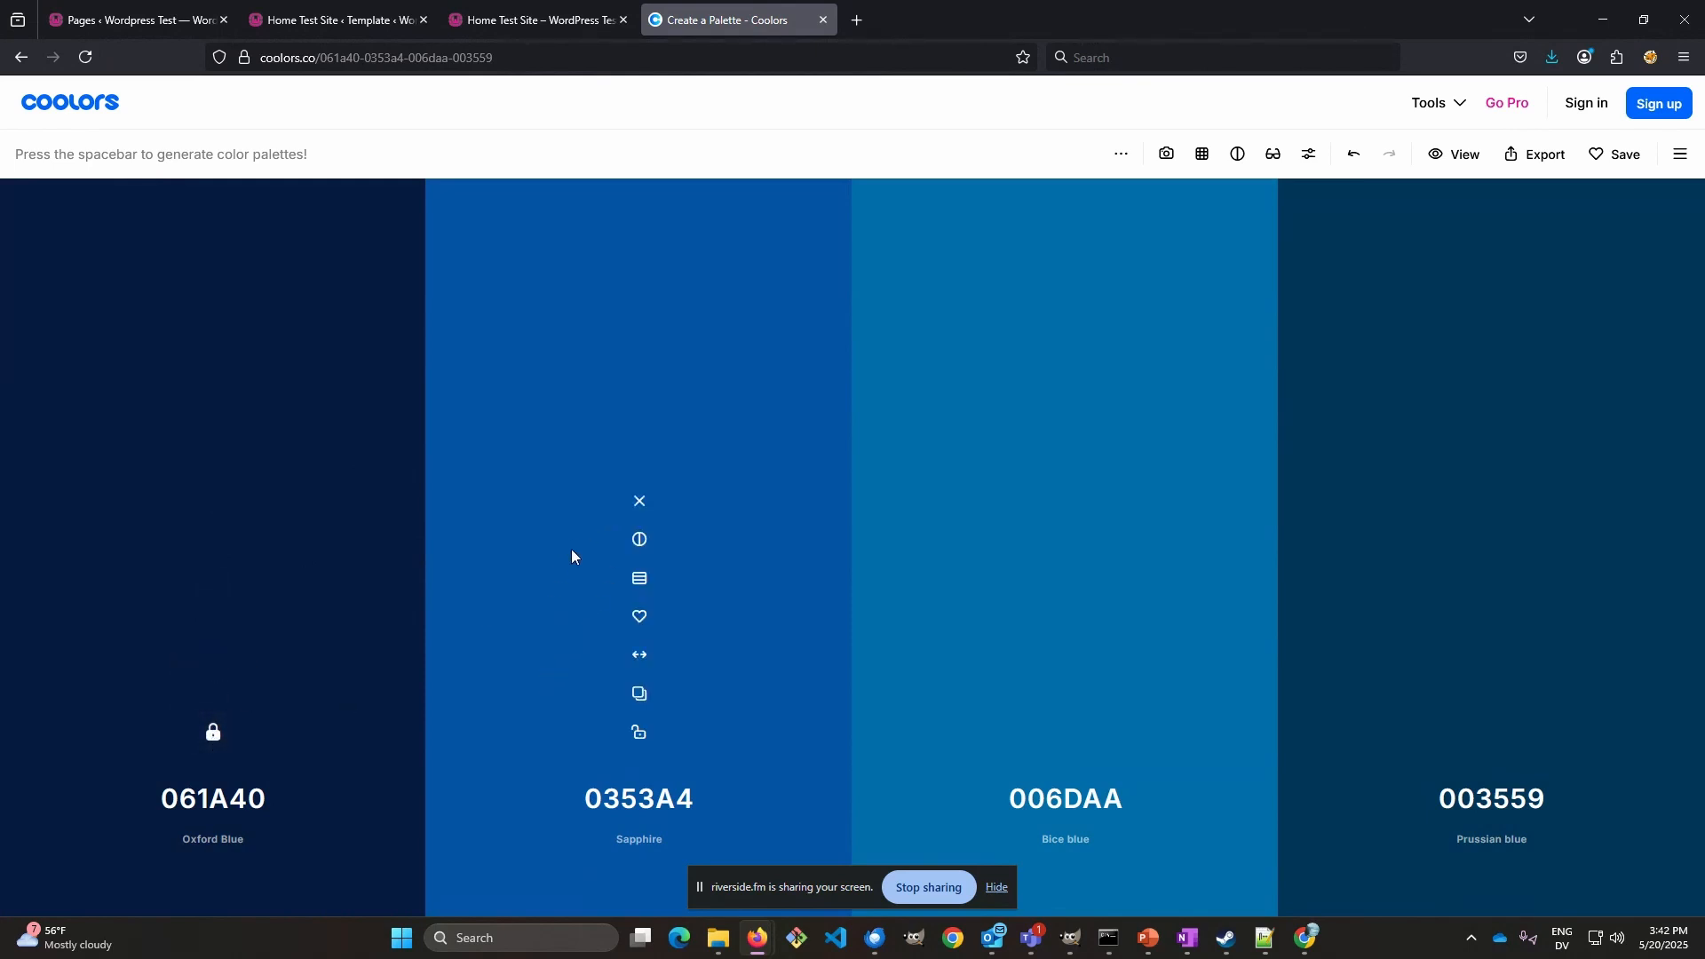
# - Change the second palette color to the lighter shade #238FFB, and shift its hue to green, about #23FA75
pyautogui.click(640, 580)
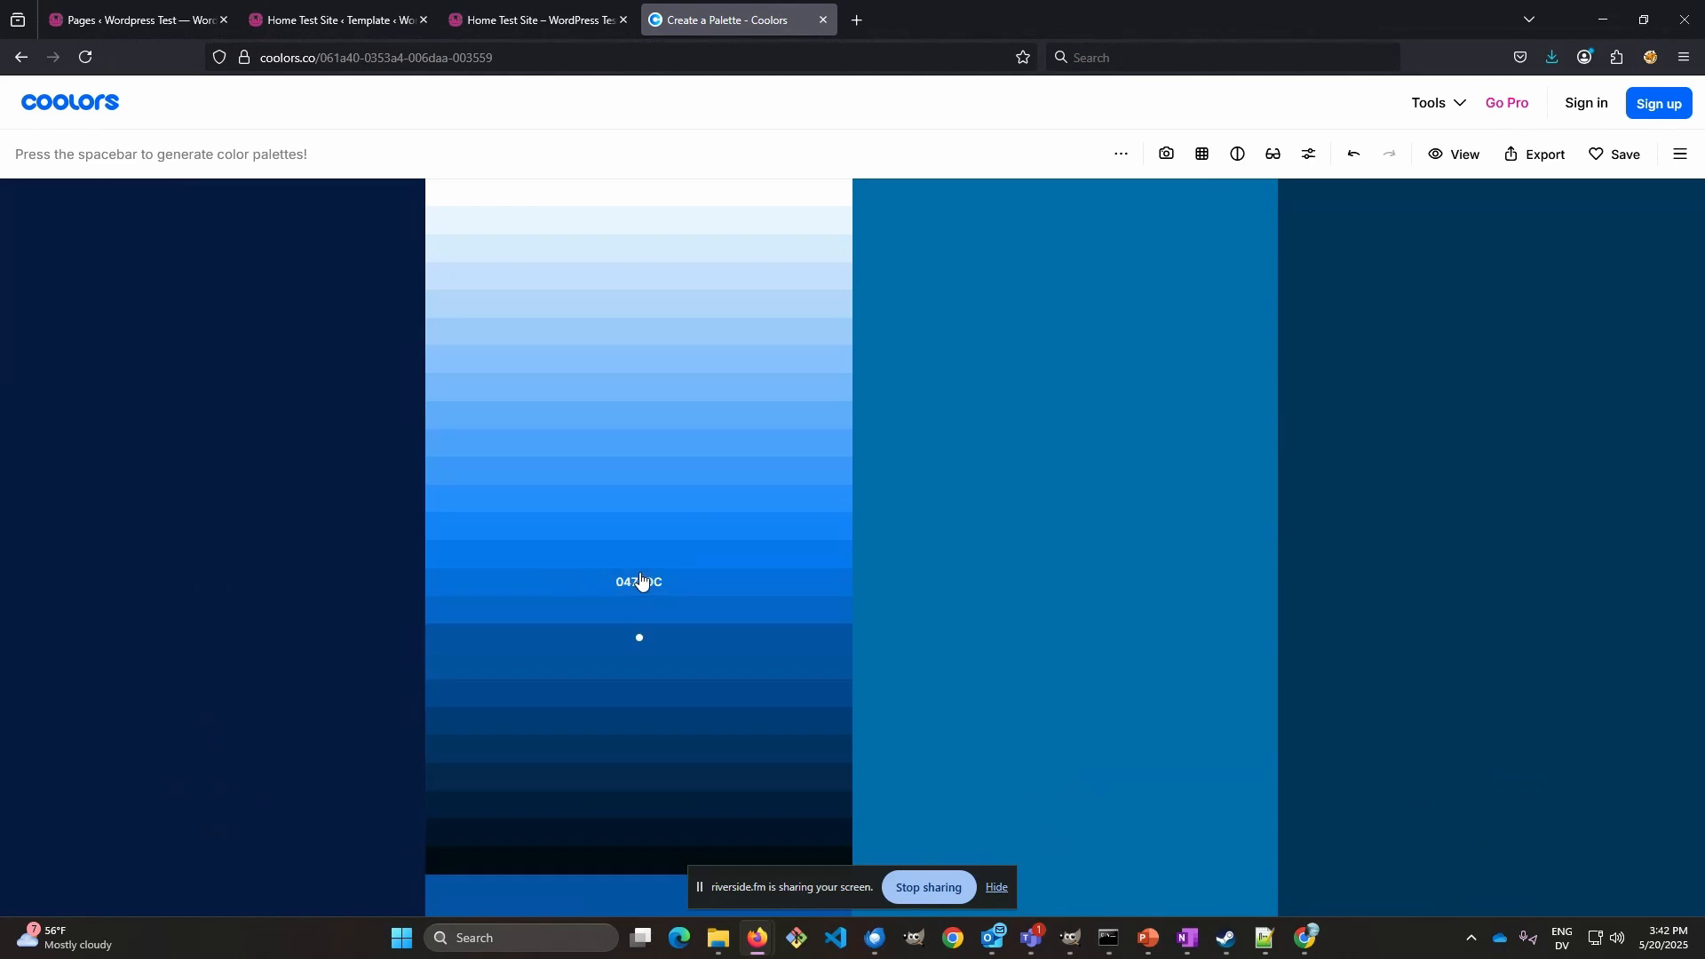
pyautogui.click(649, 502)
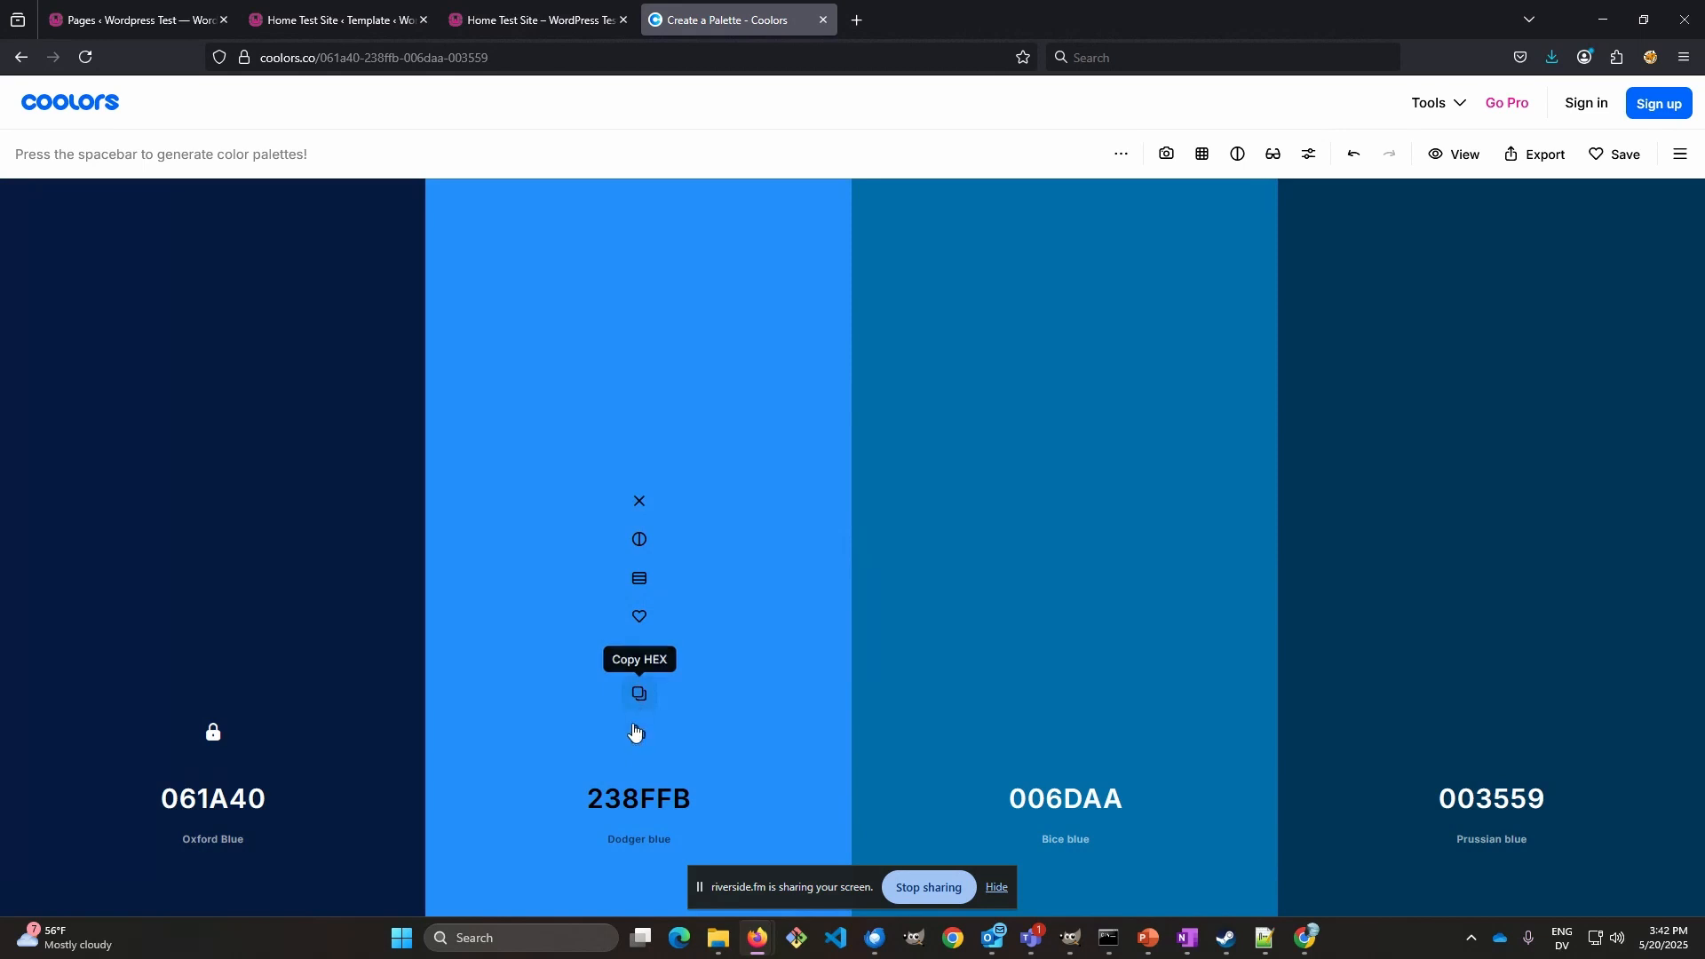
pyautogui.click(653, 805)
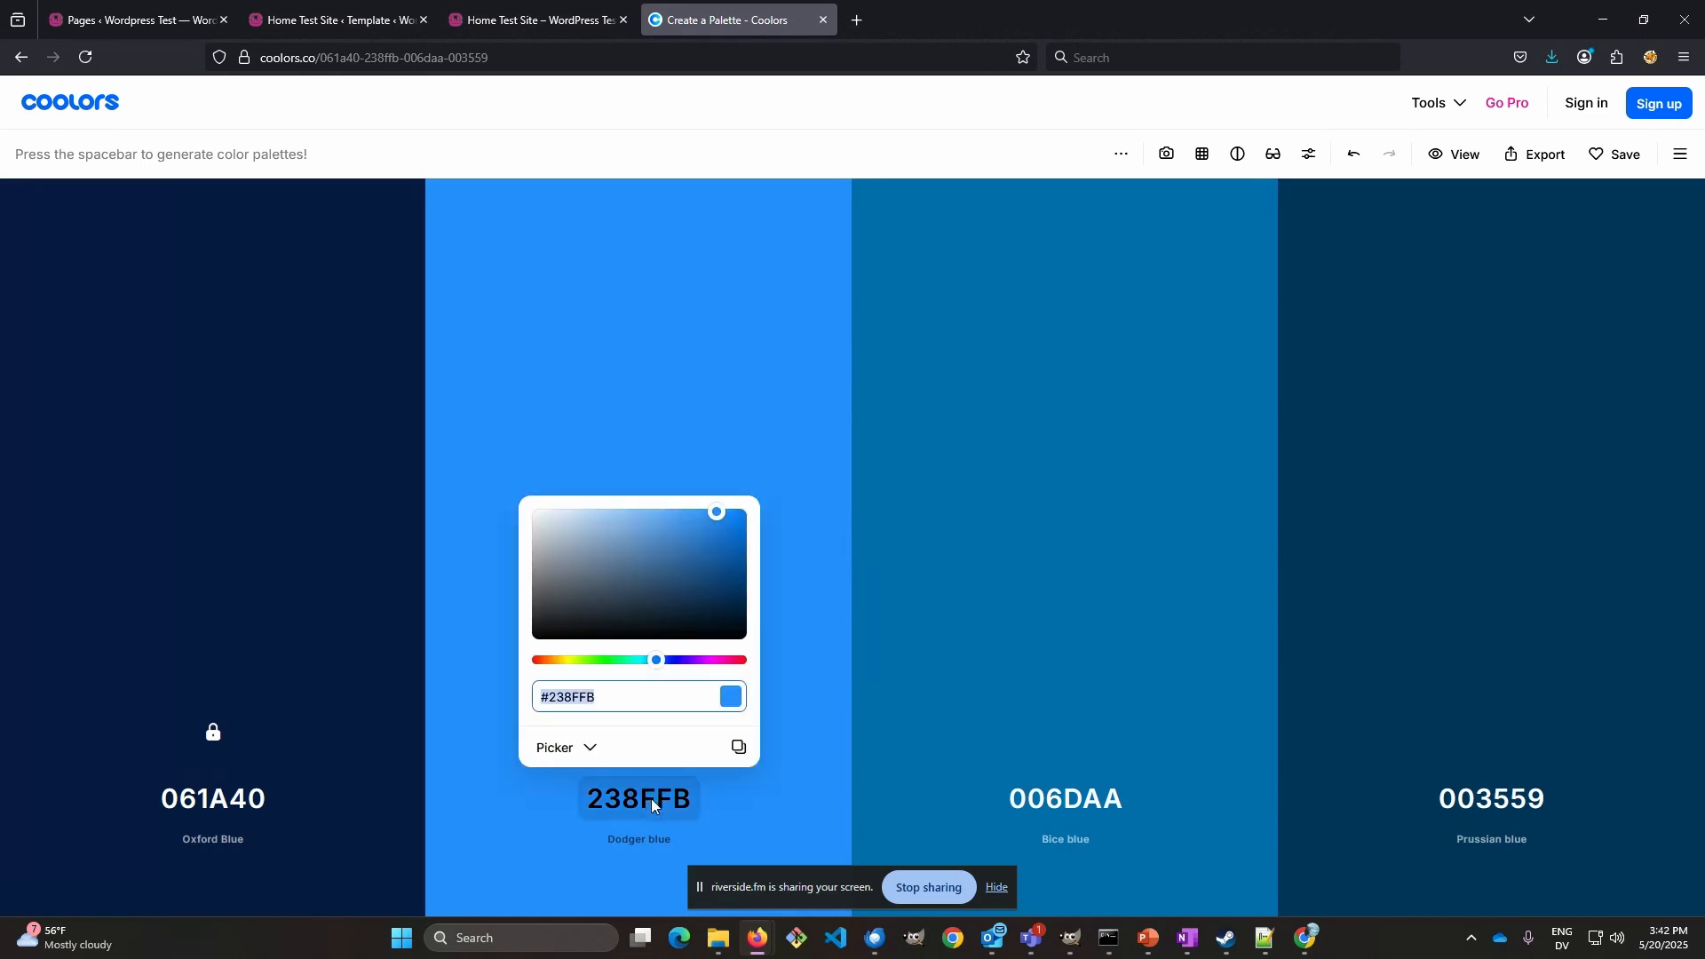
pyautogui.click(620, 661)
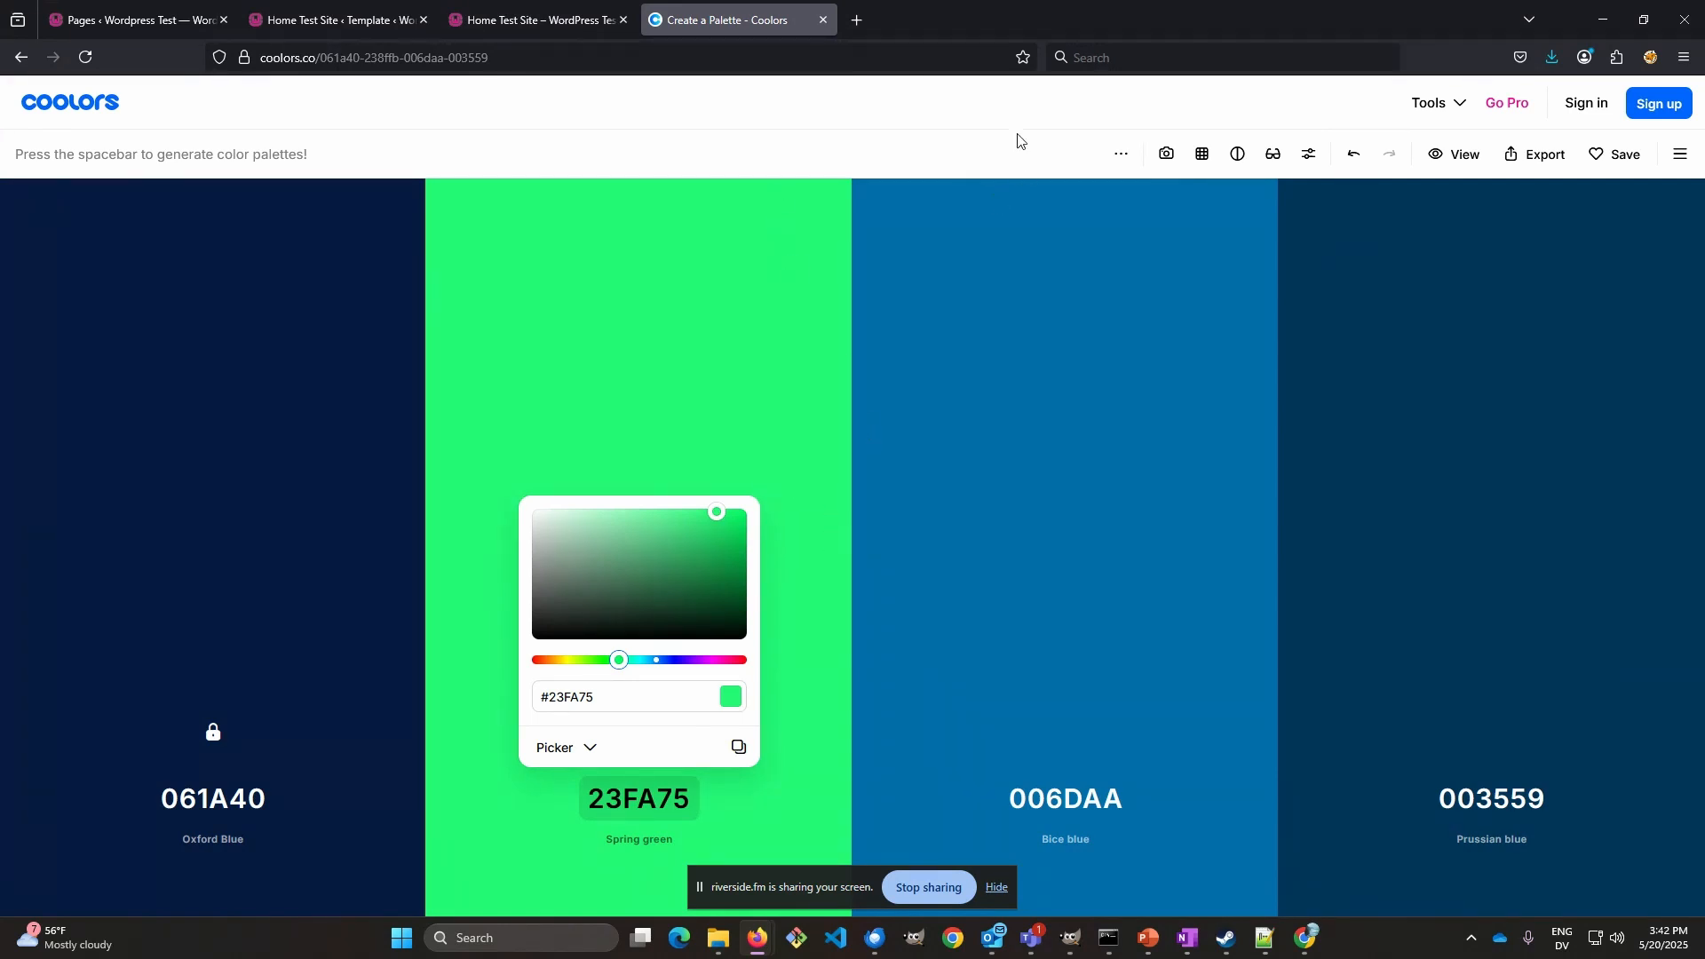
pyautogui.click(992, 149)
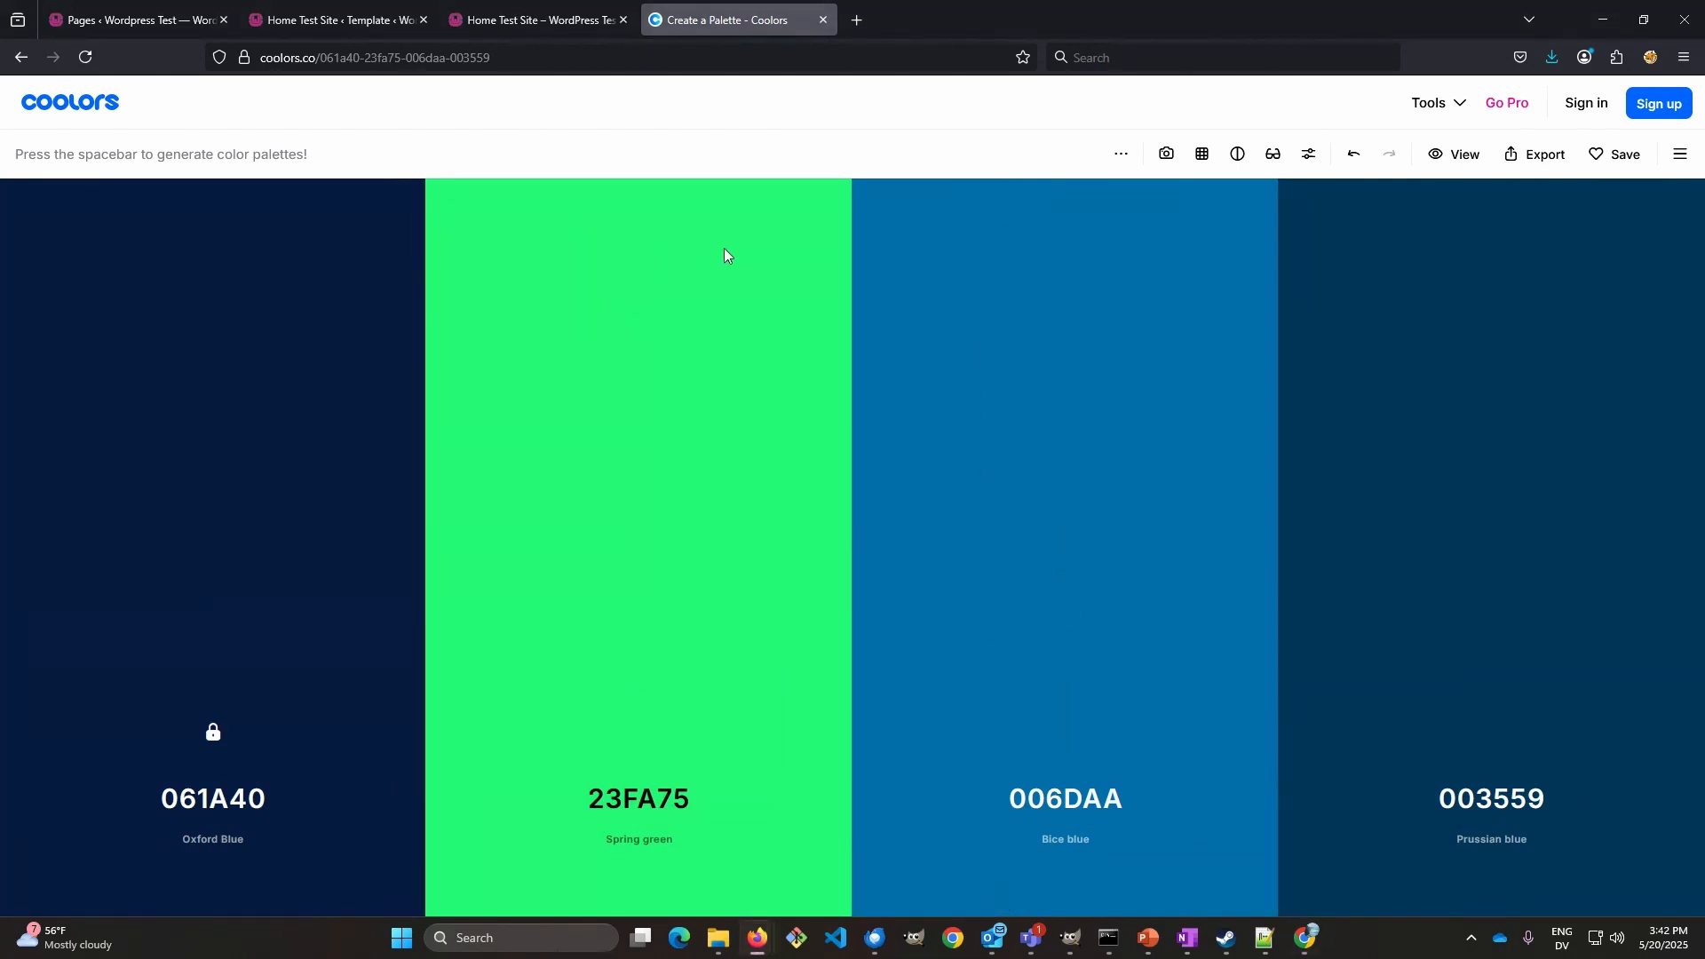
# - Generate several new palette variations with the dark blue 061A40 kept locked
pyautogui.press('space')
pyautogui.press('space')
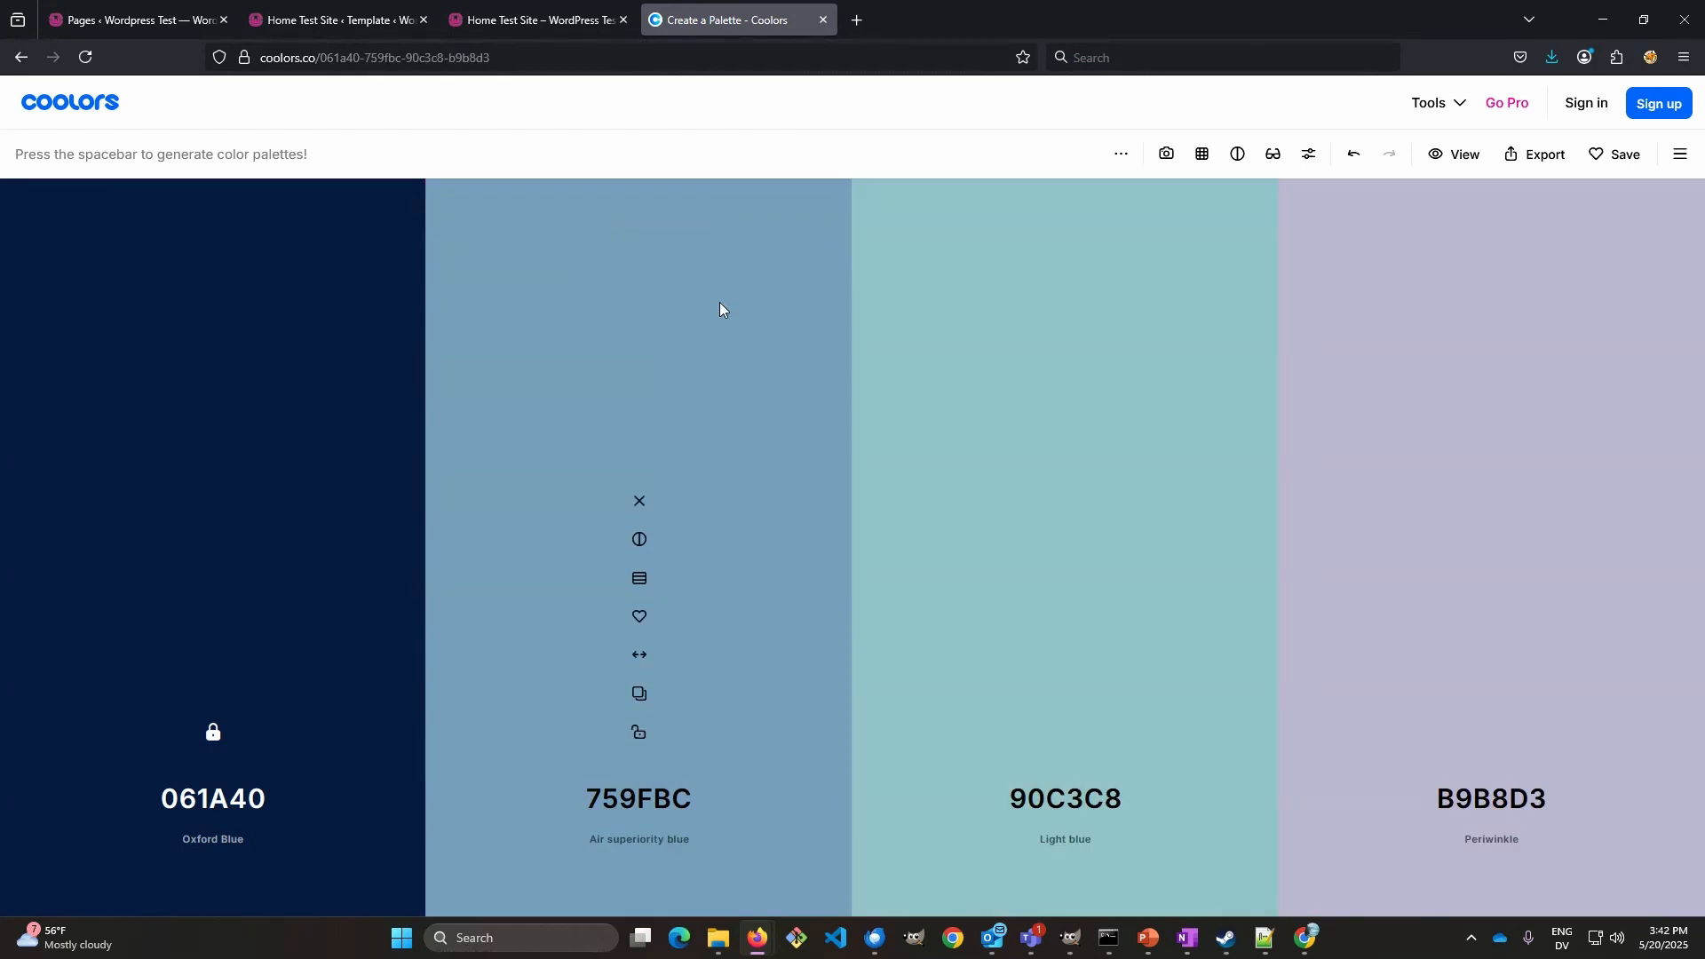
pyautogui.press('space')
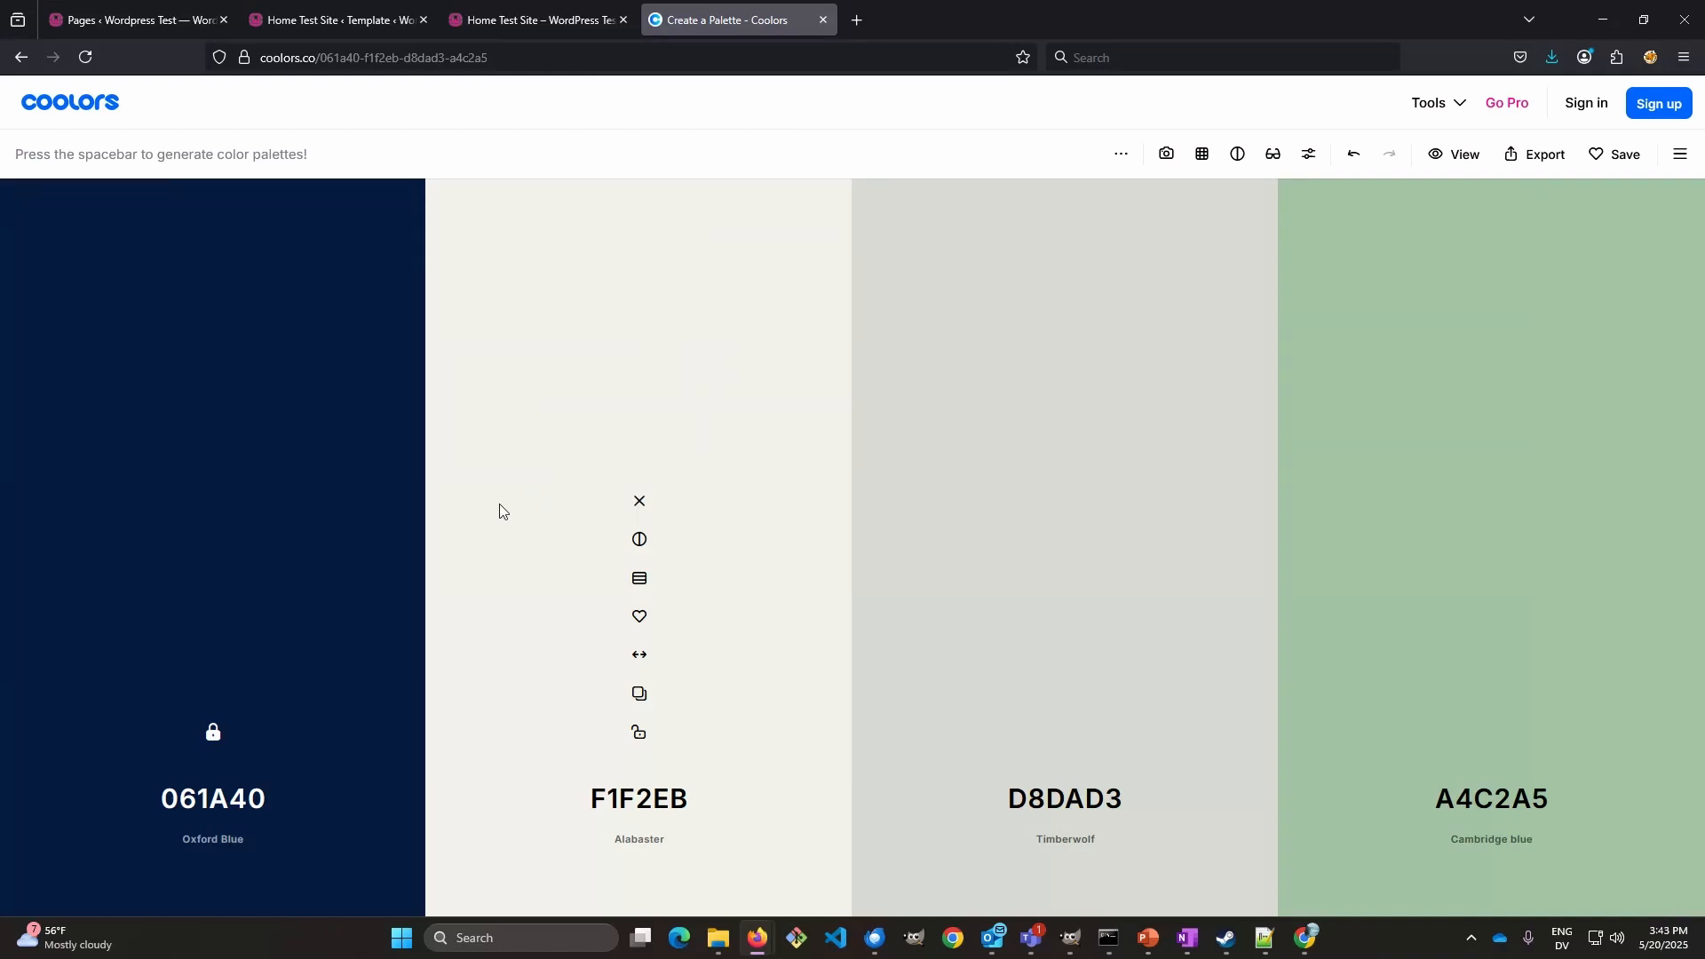
# - Unlock the dark blue 061A40 and generate several completely new palettes
pyautogui.click(214, 732)
pyautogui.press('space')
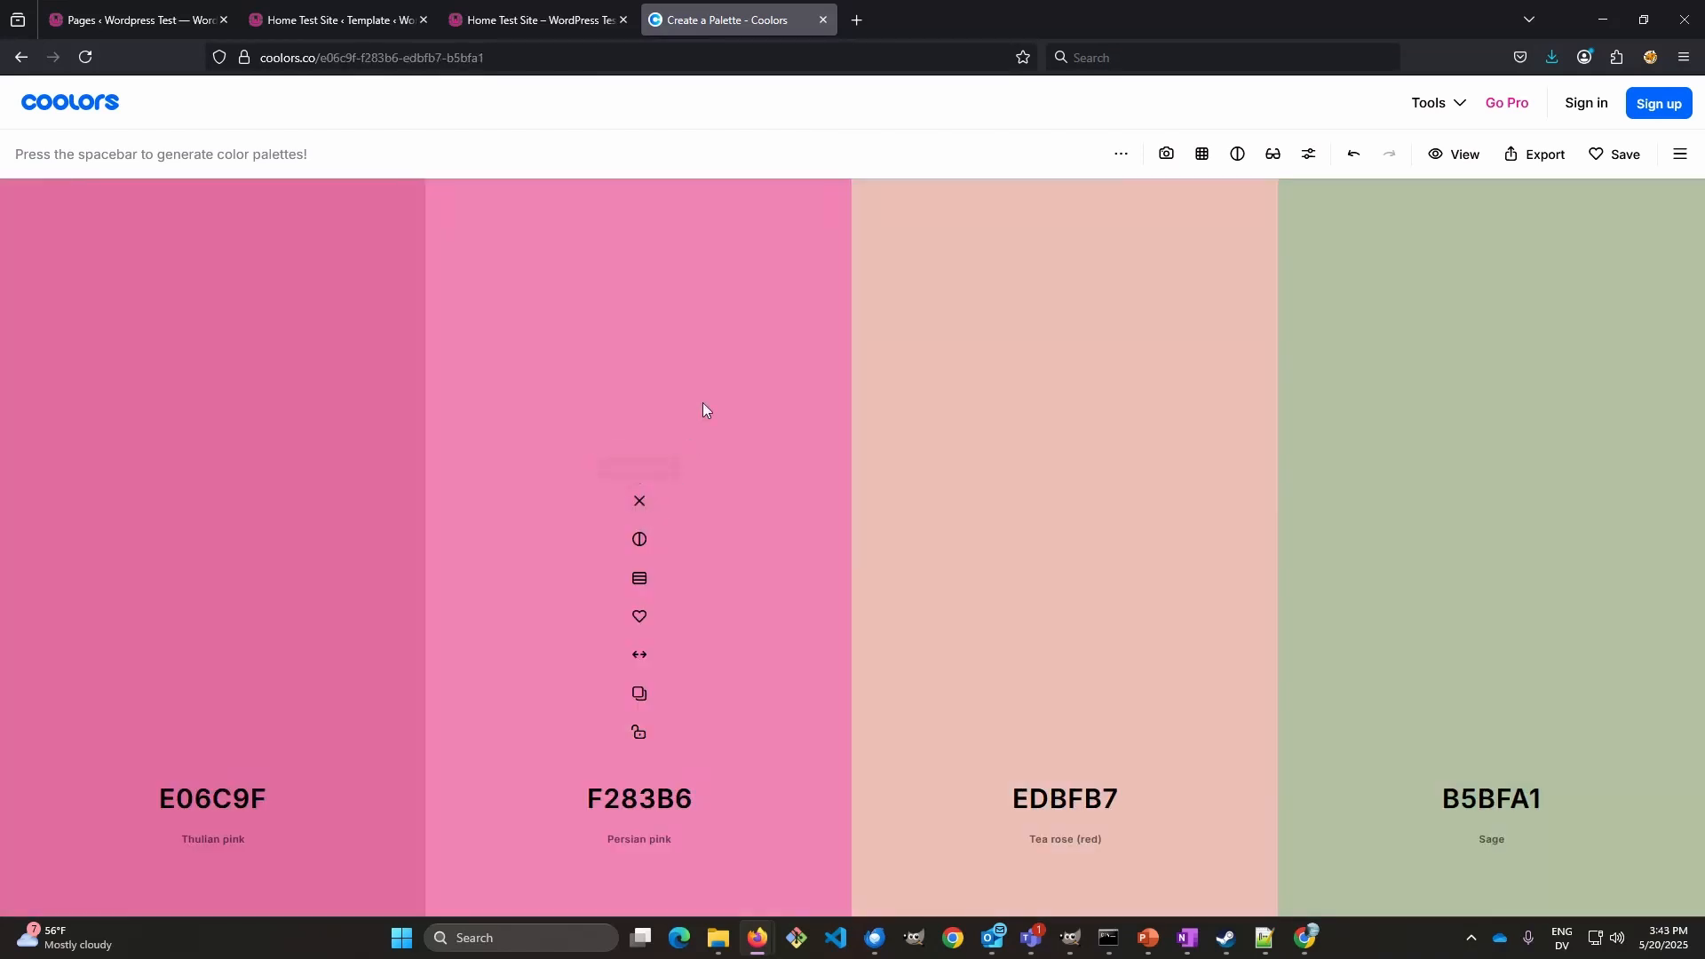
pyautogui.press('space')
pyautogui.press('space')
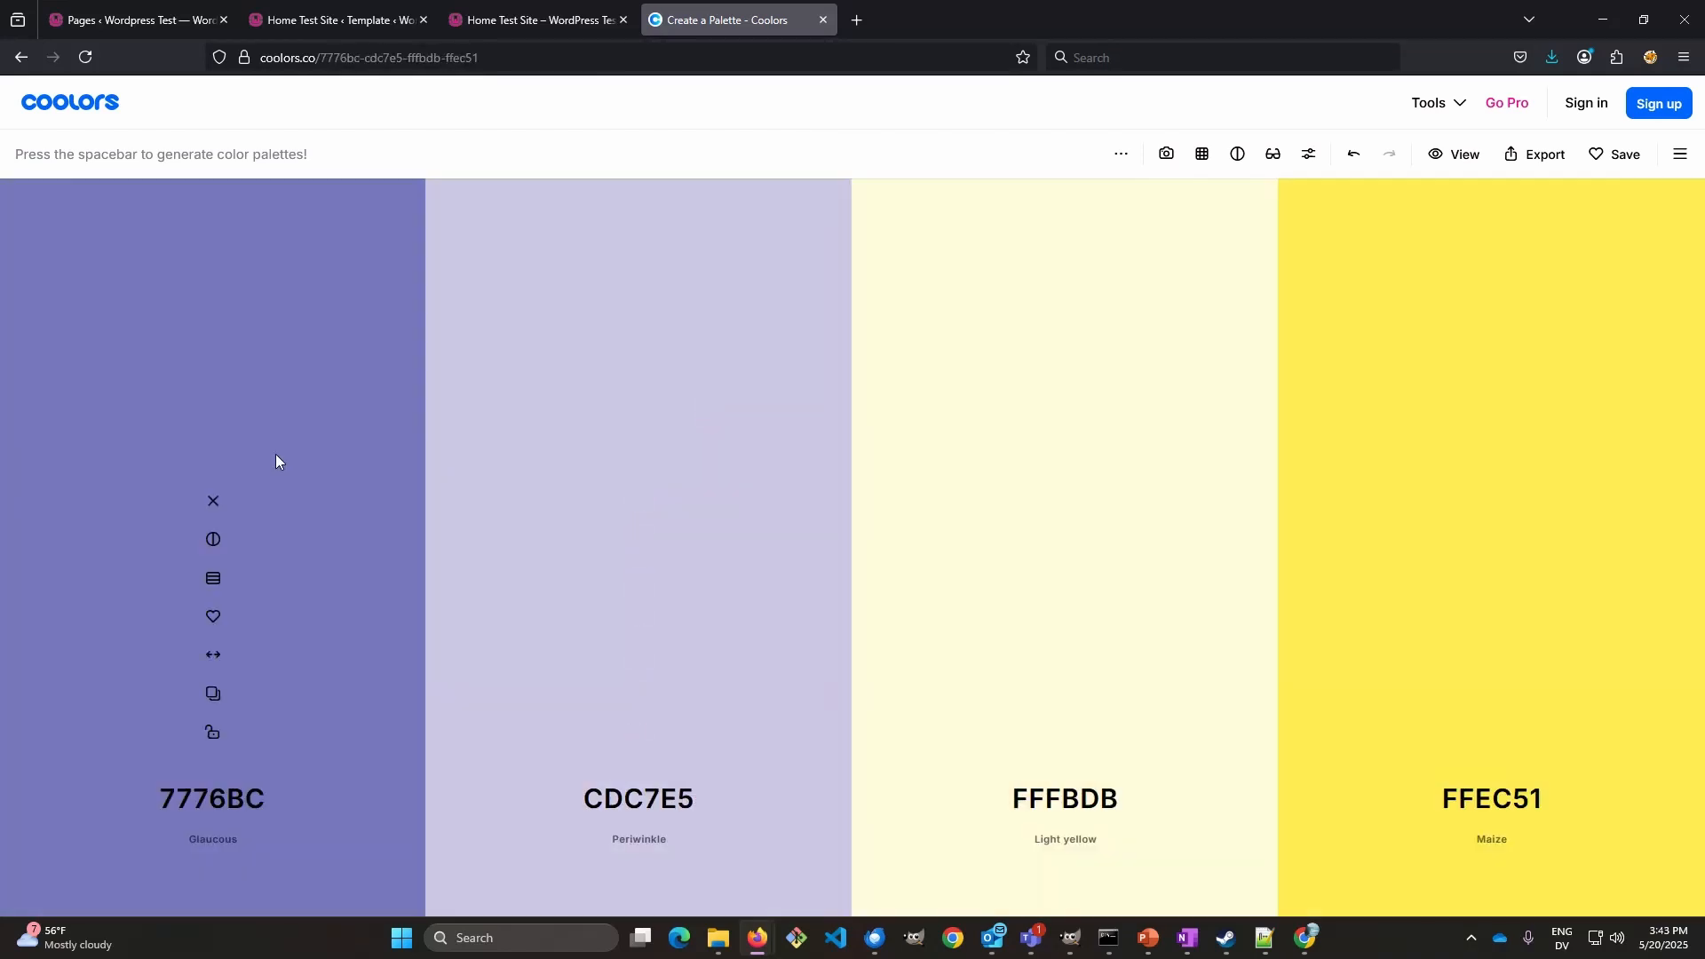
# - Lock the colors 7776BC and F79256 while generating new remaining colors, and close the palette generator tab
pyautogui.click(214, 732)
pyautogui.press('space')
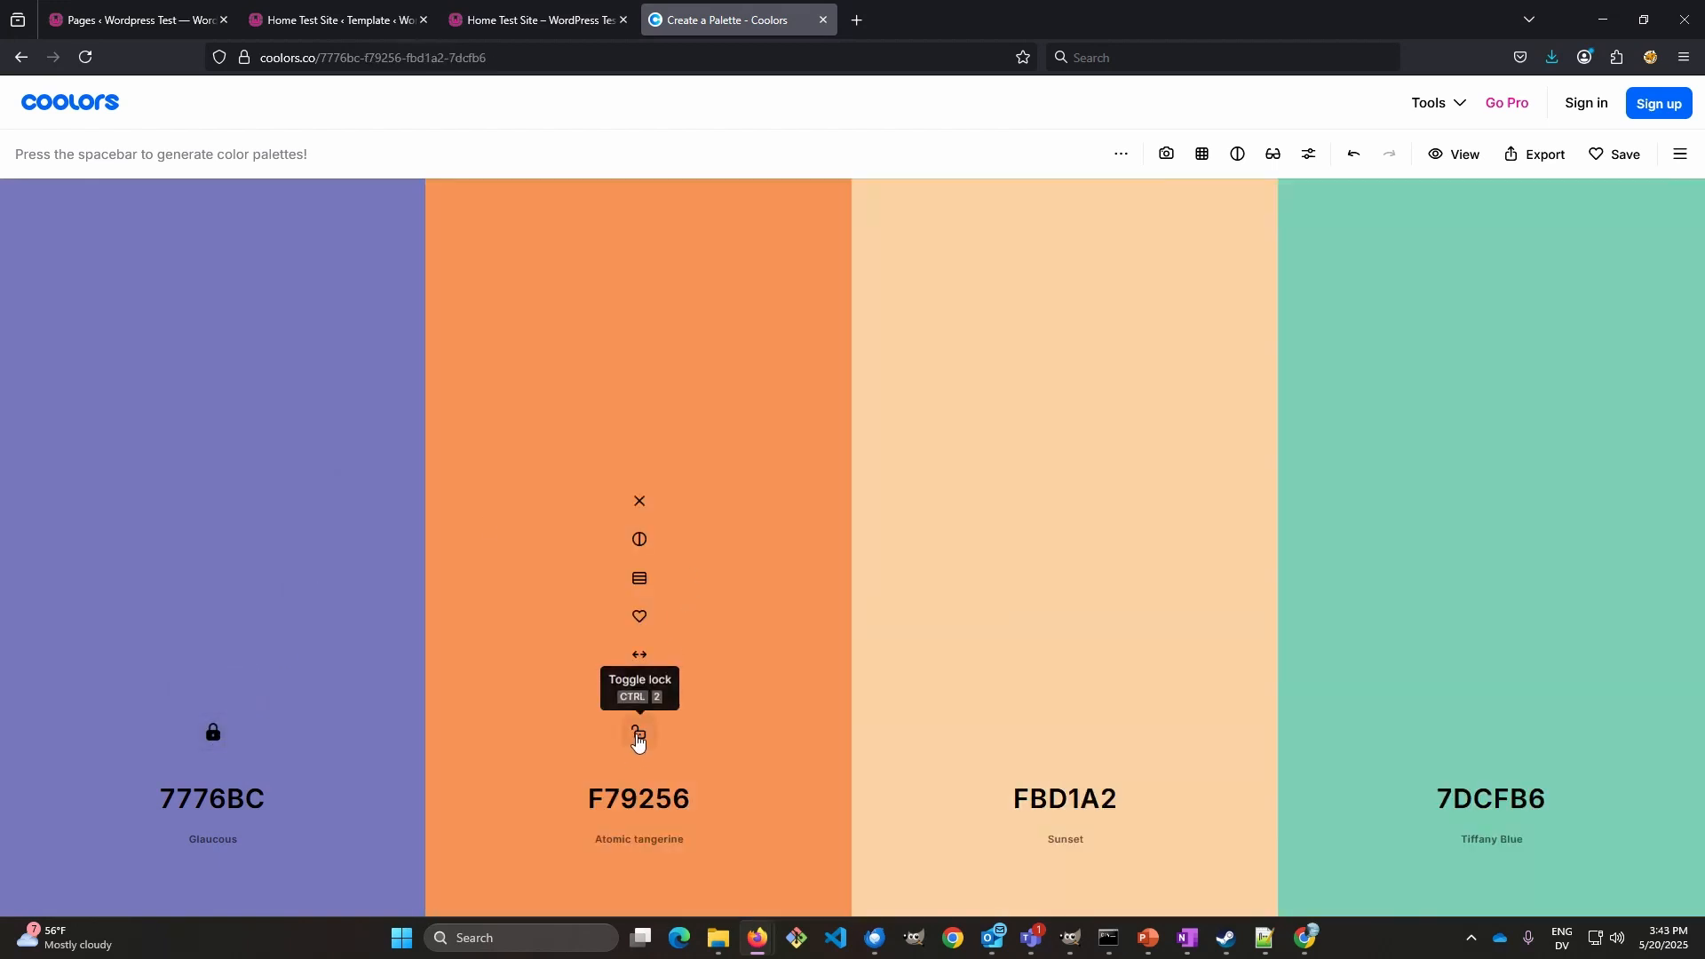
pyautogui.click(639, 734)
pyautogui.press('space')
pyautogui.press('space')
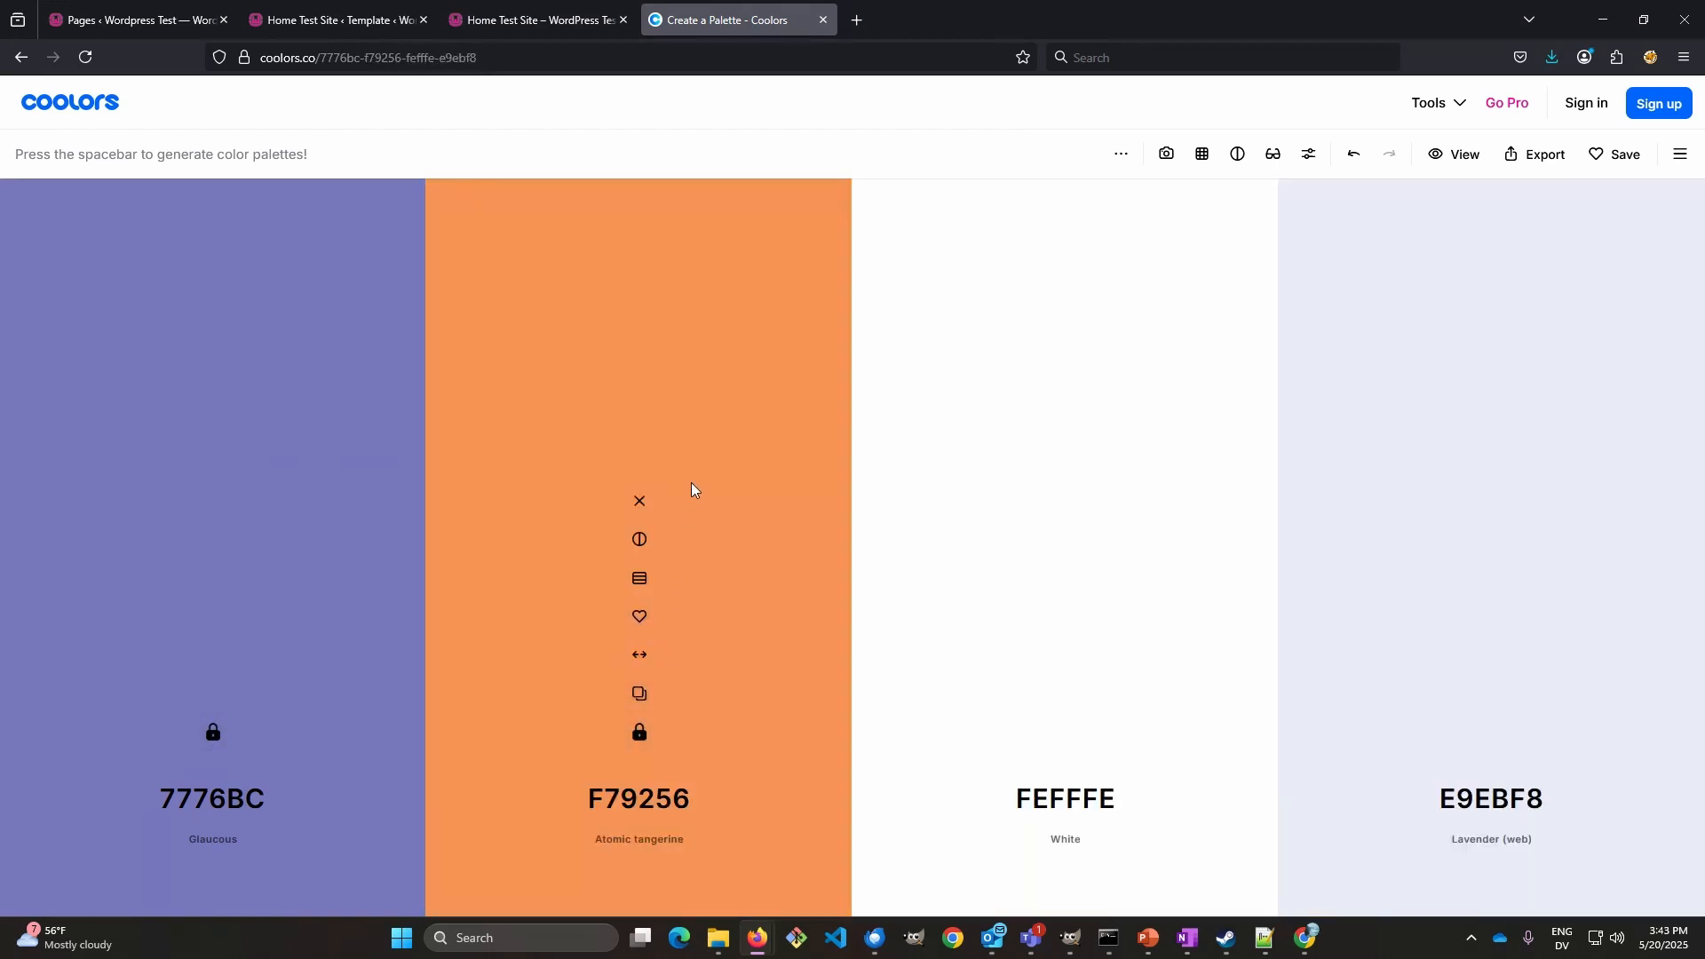
pyautogui.moveTo(1042, 449)
pyautogui.press('space')
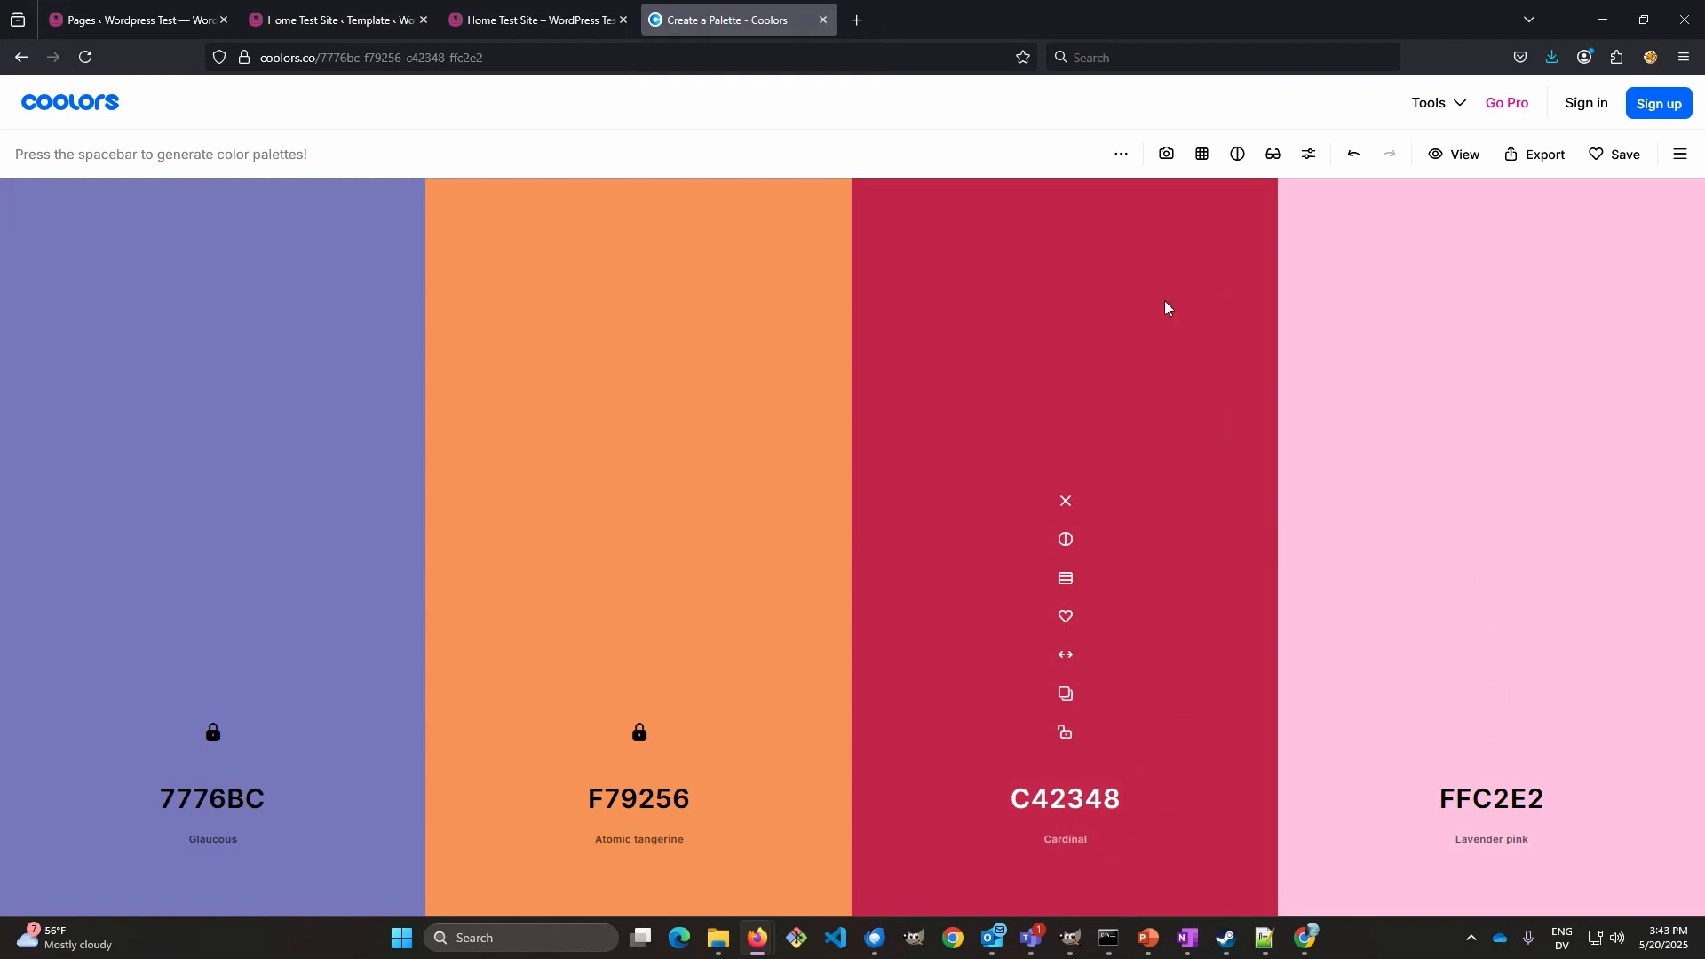
pyautogui.click(823, 21)
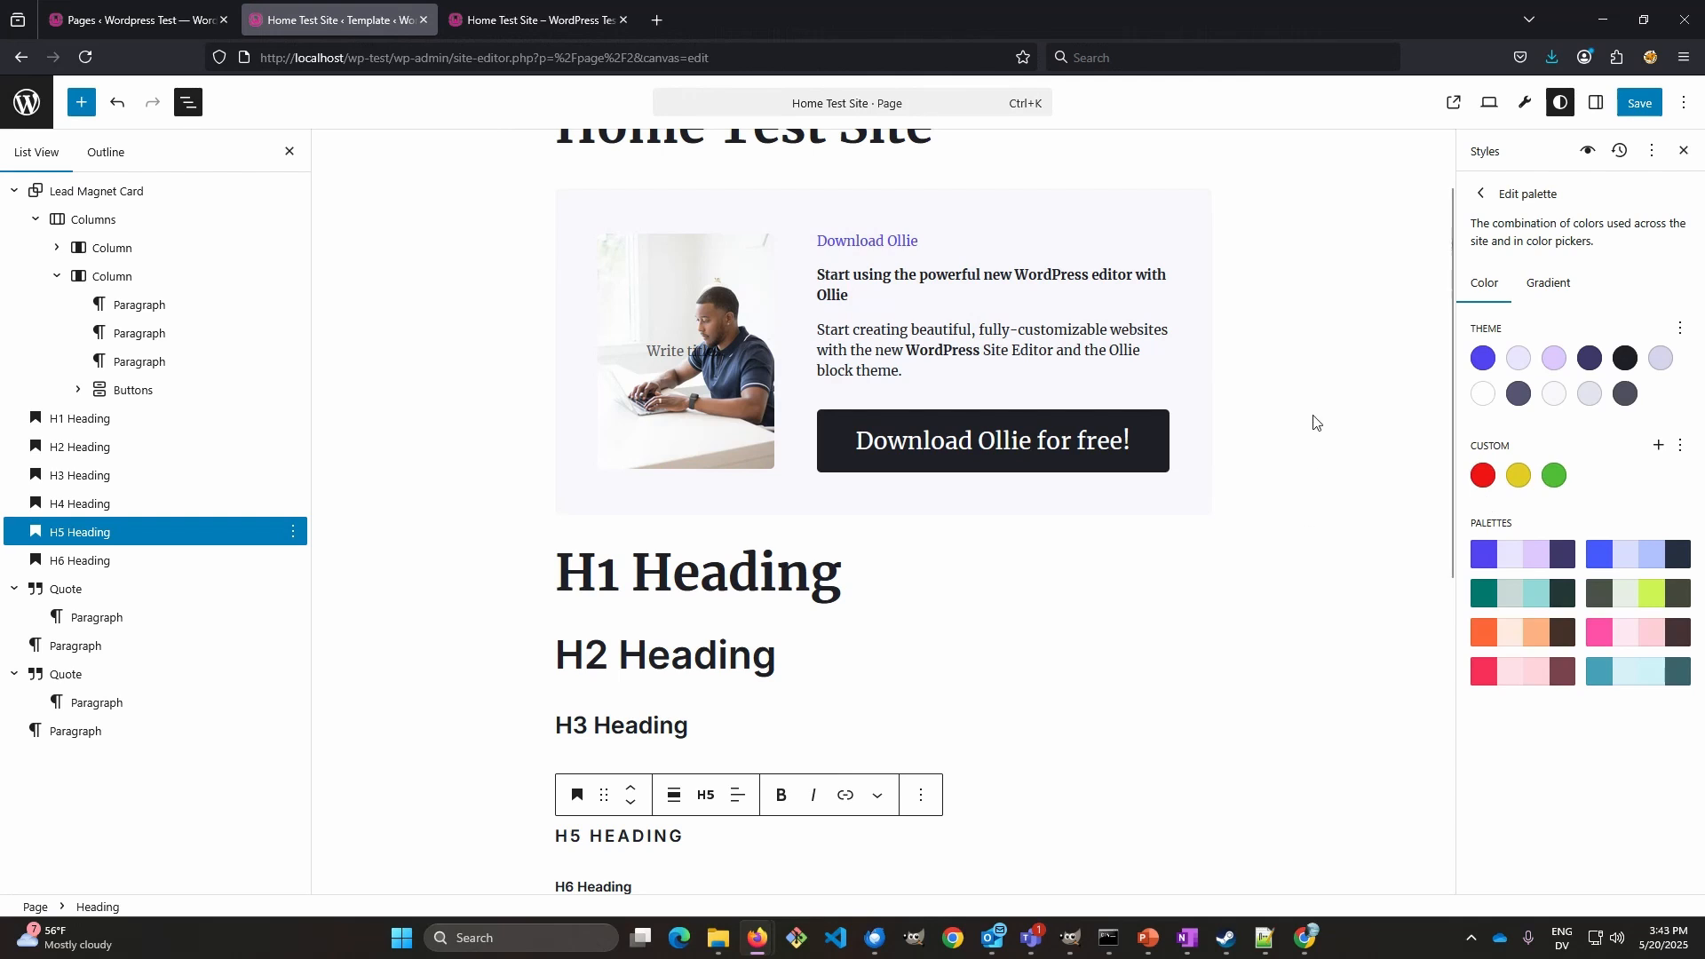
# - Reopen the site-wide color palette, try the predefined teal palette, and switch back to the predefined purple palette
pyautogui.click(1480, 197)
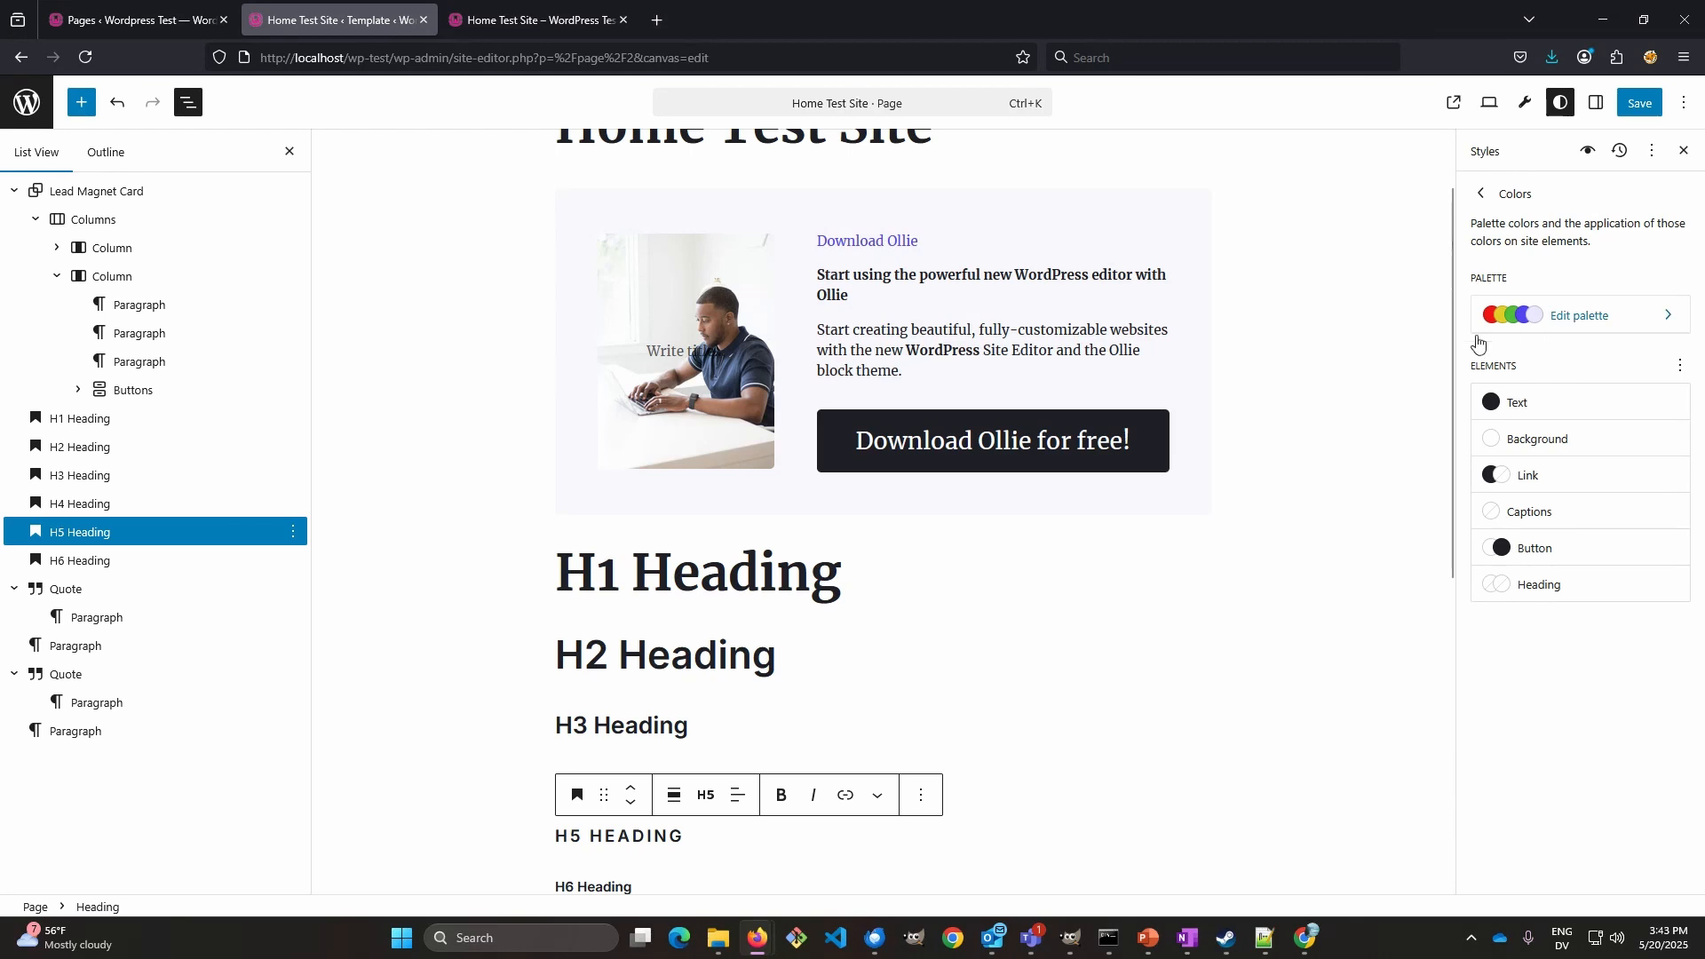
pyautogui.click(1589, 317)
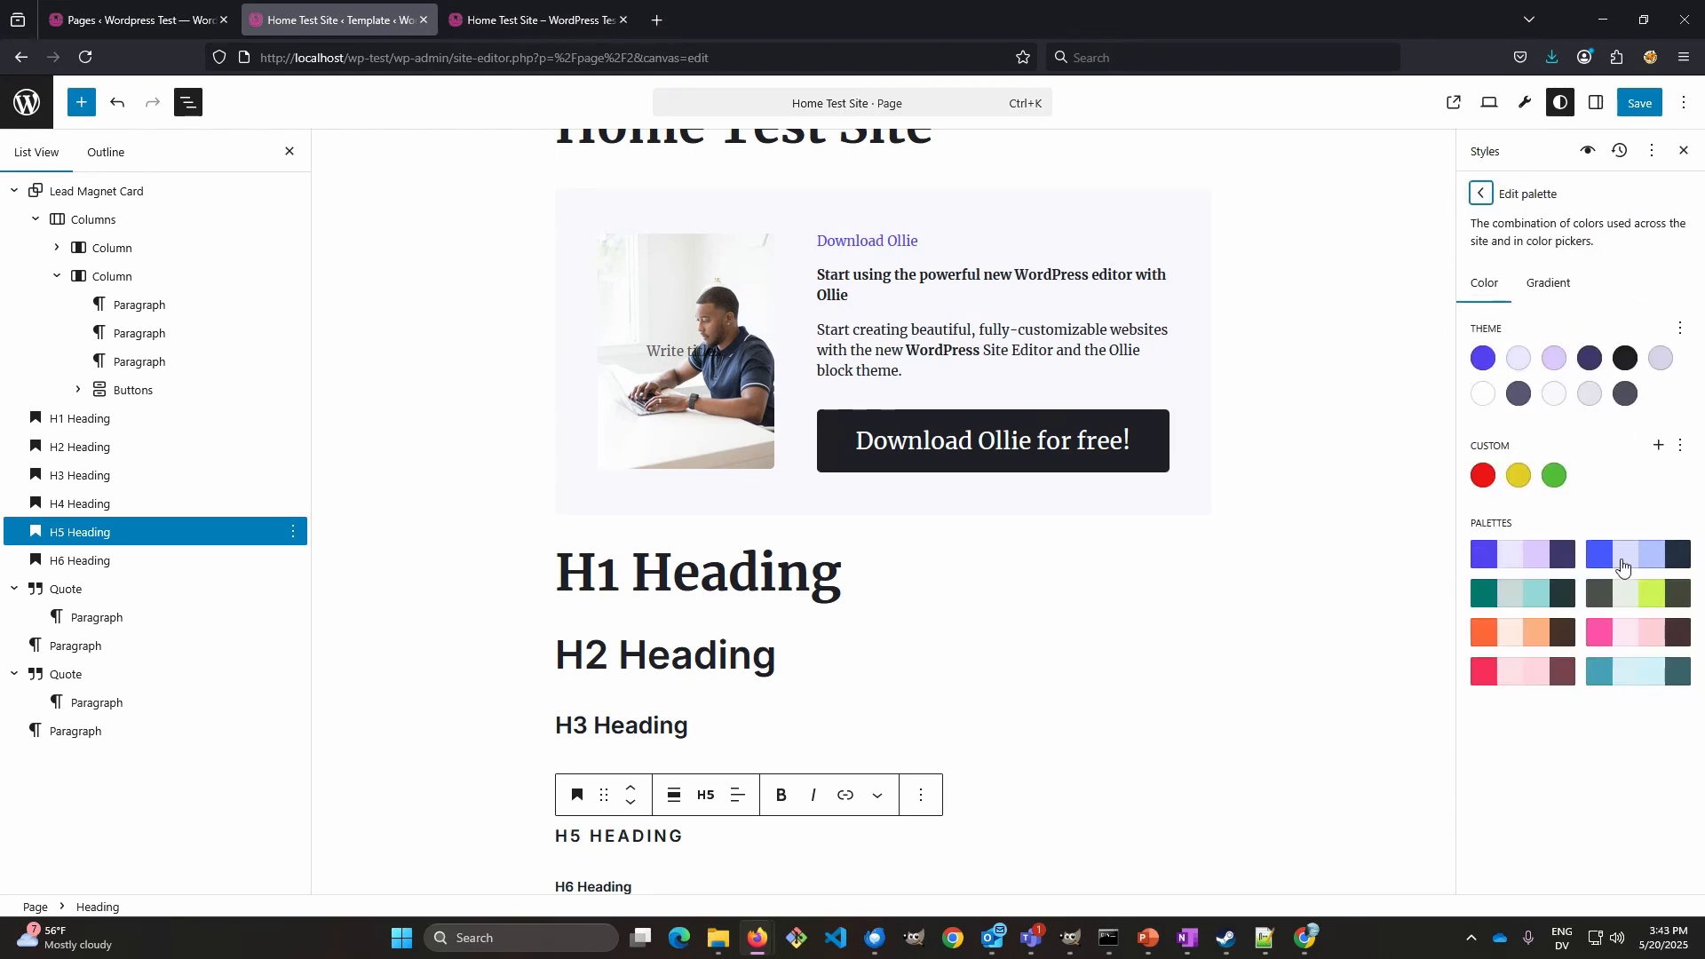
pyautogui.click(1518, 606)
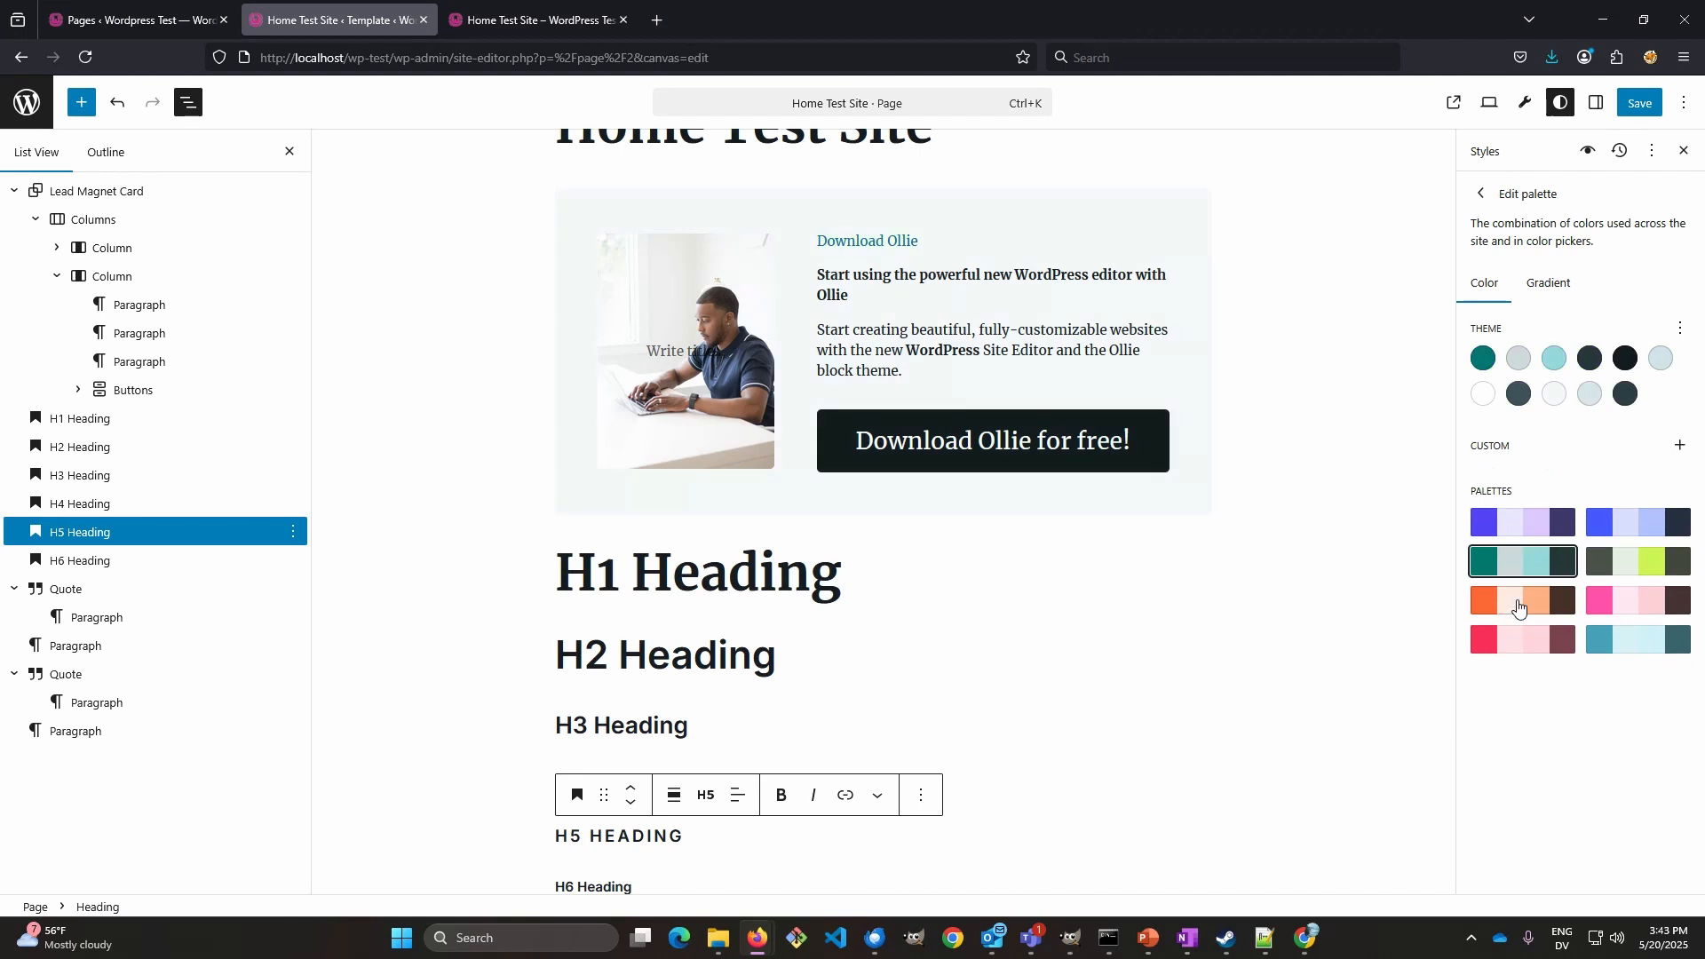
pyautogui.click(1524, 533)
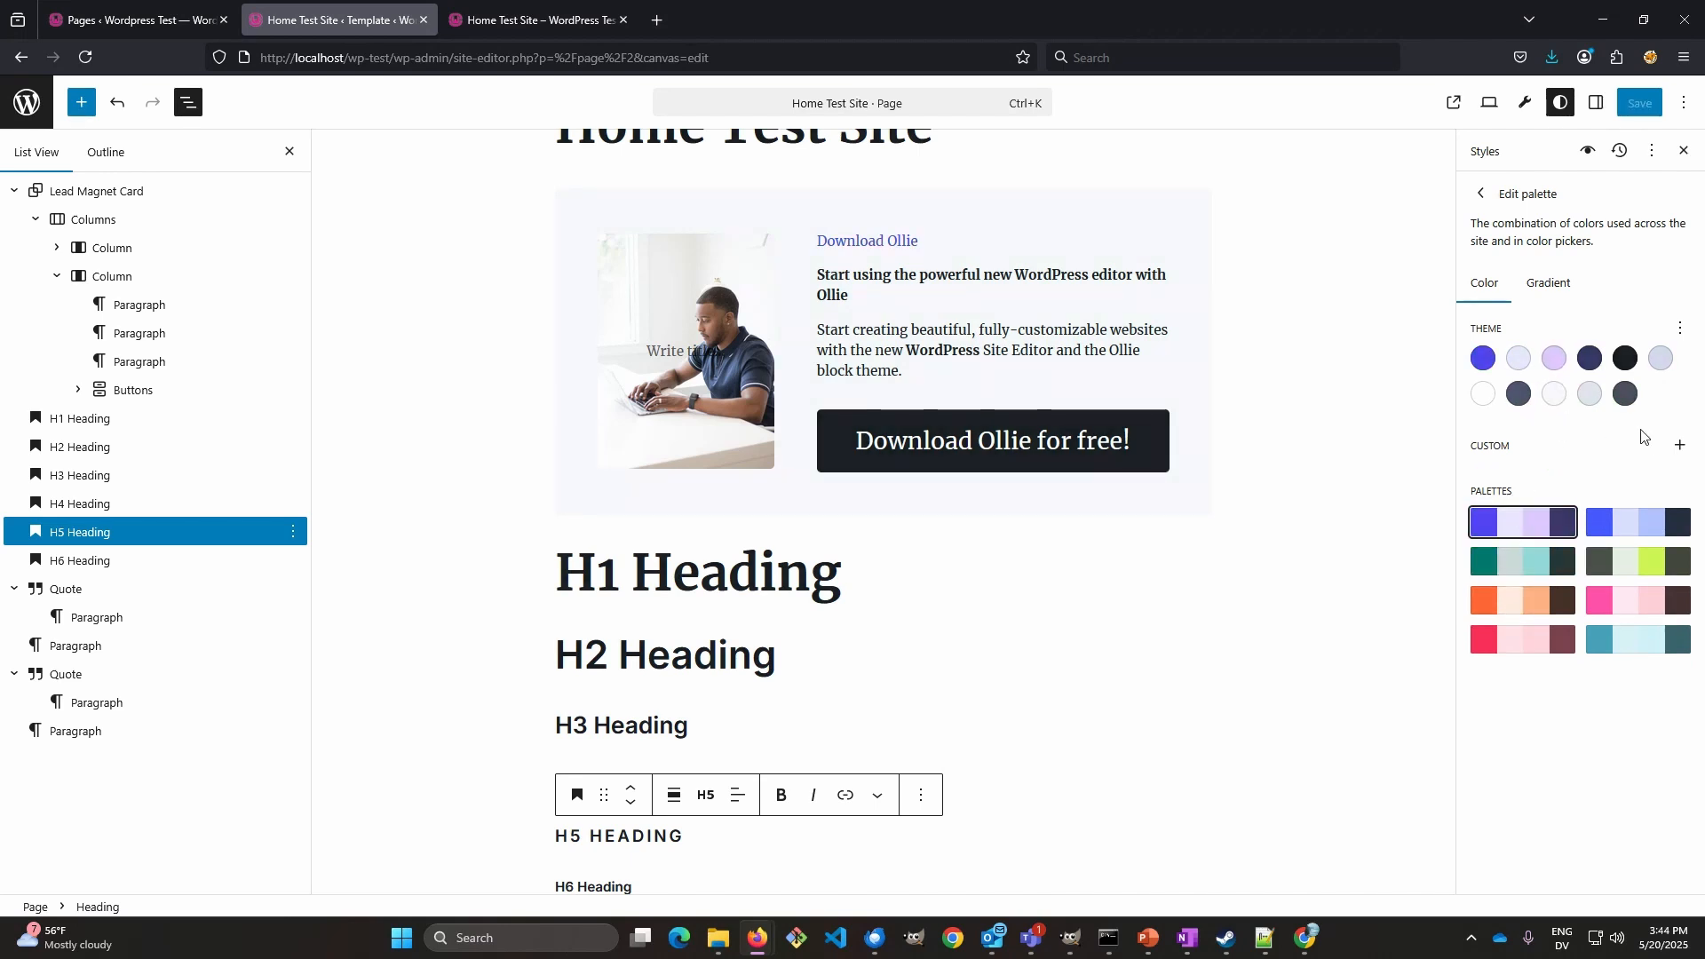
# - Add a custom color to the palette and set it to red, about #EE0B0B
pyautogui.click(1681, 449)
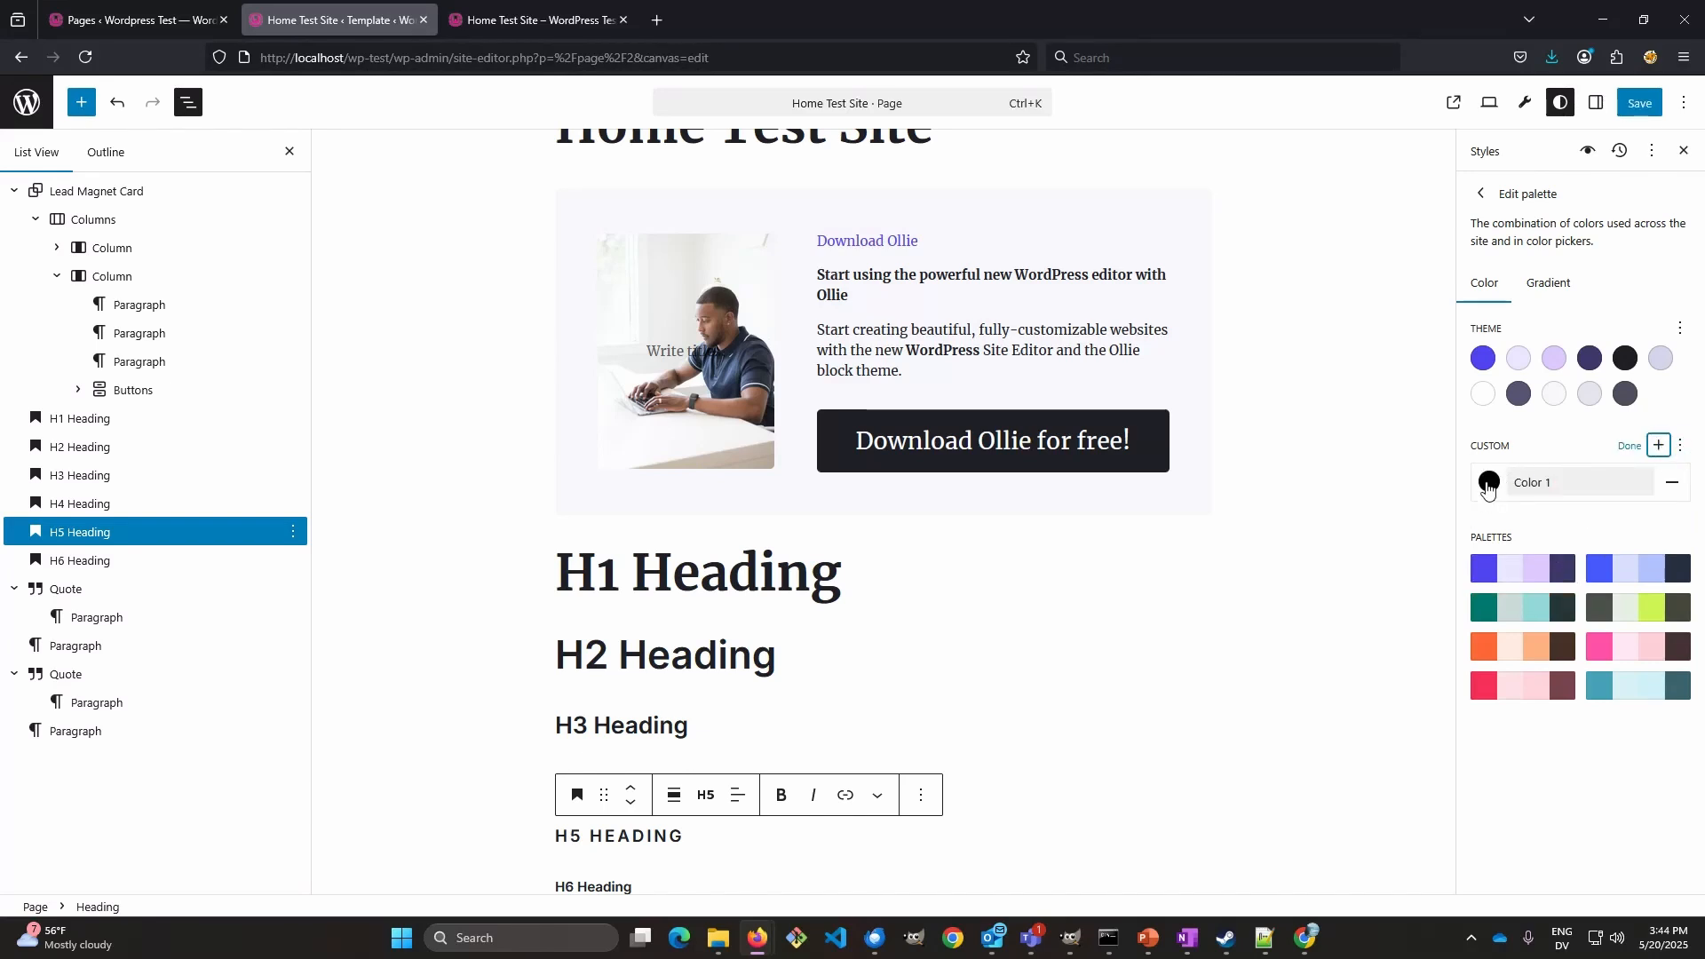
pyautogui.click(1488, 484)
pyautogui.moveTo(1407, 484); pyautogui.dragTo(1441, 476)
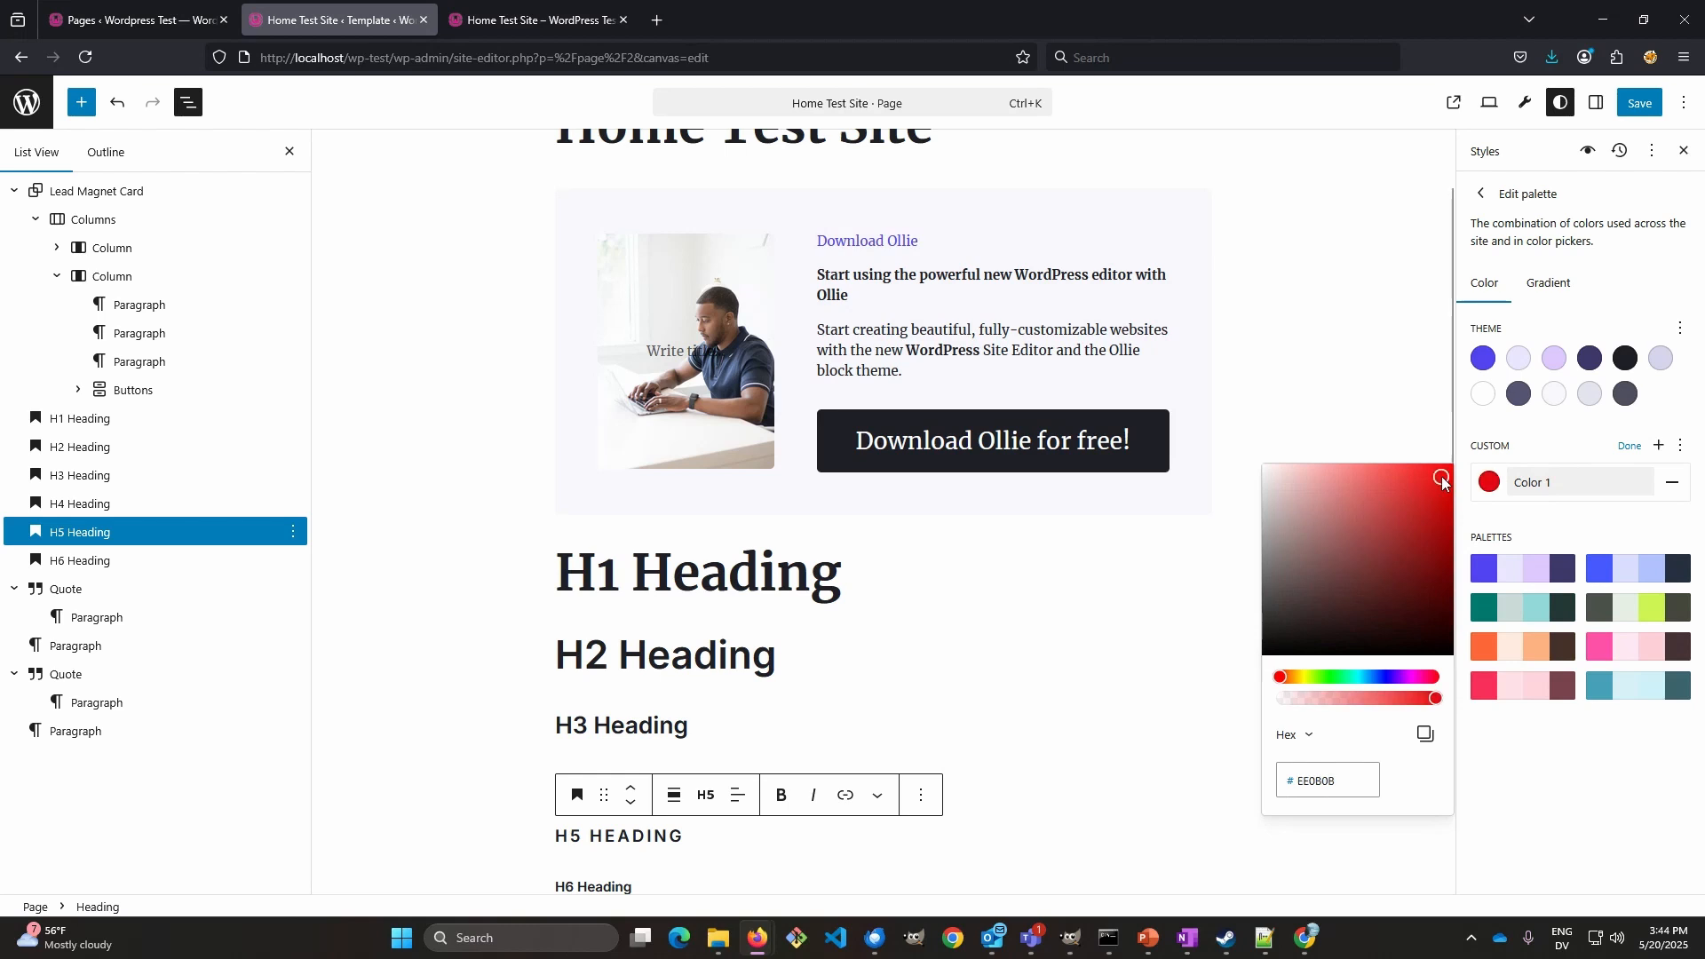
pyautogui.click(1560, 785)
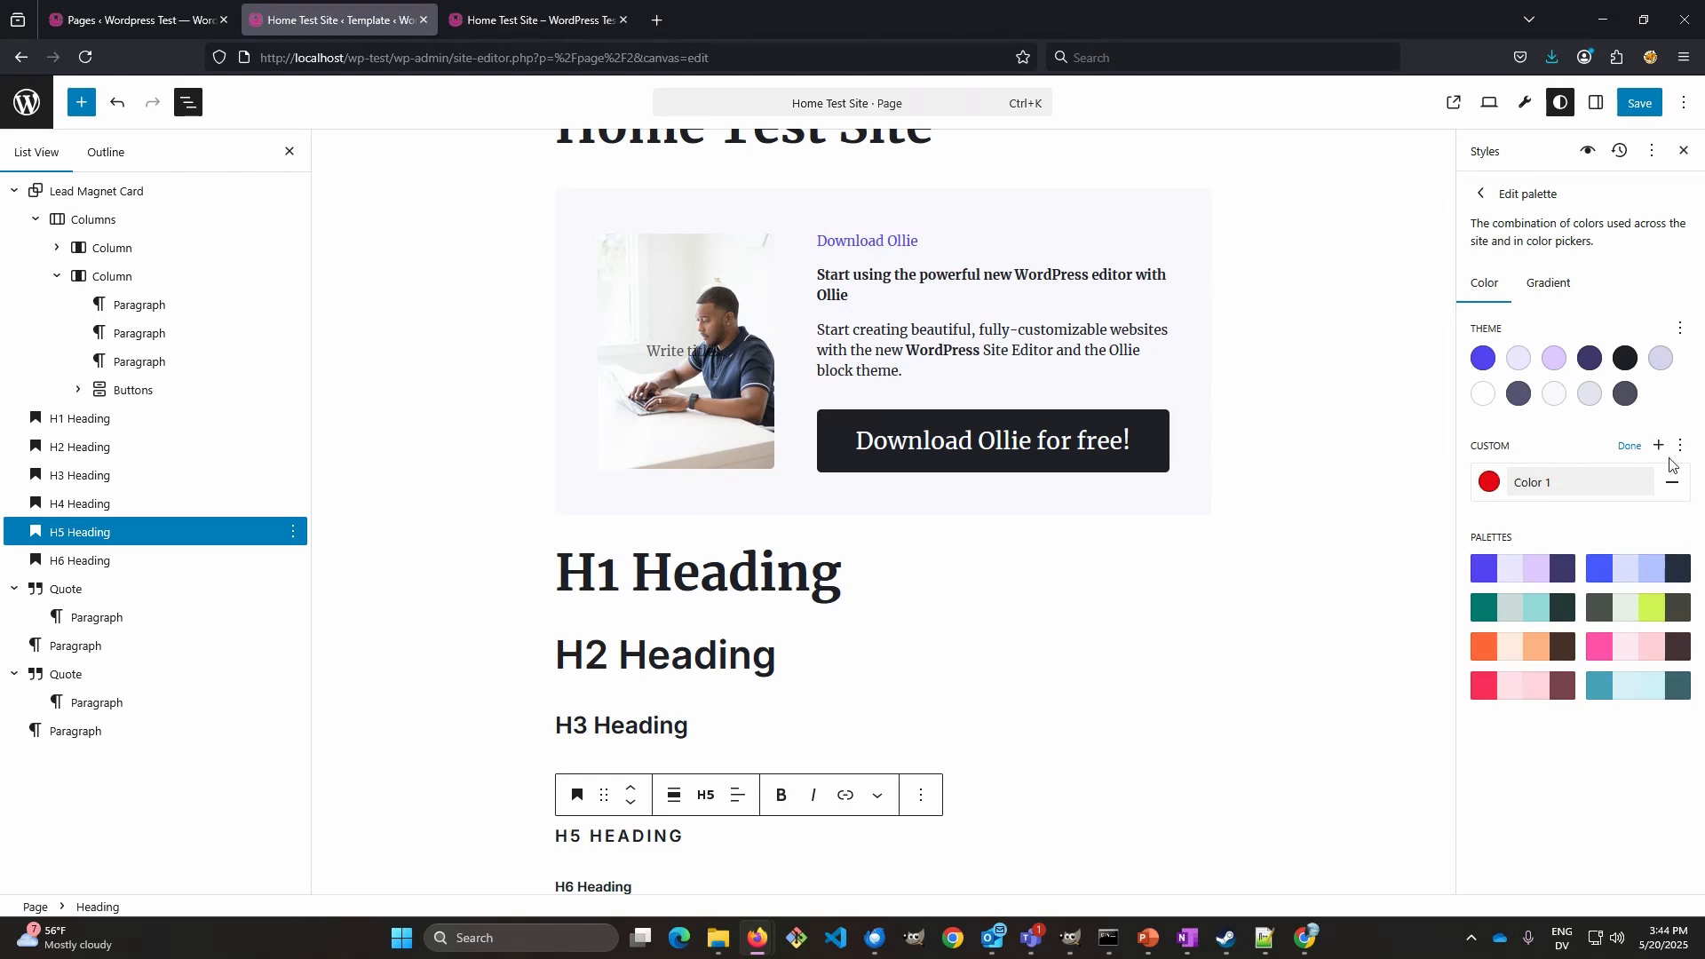
# - Add a second custom color to the palette and set it to blue, about #2138EC
pyautogui.click(1657, 444)
pyautogui.click(1489, 524)
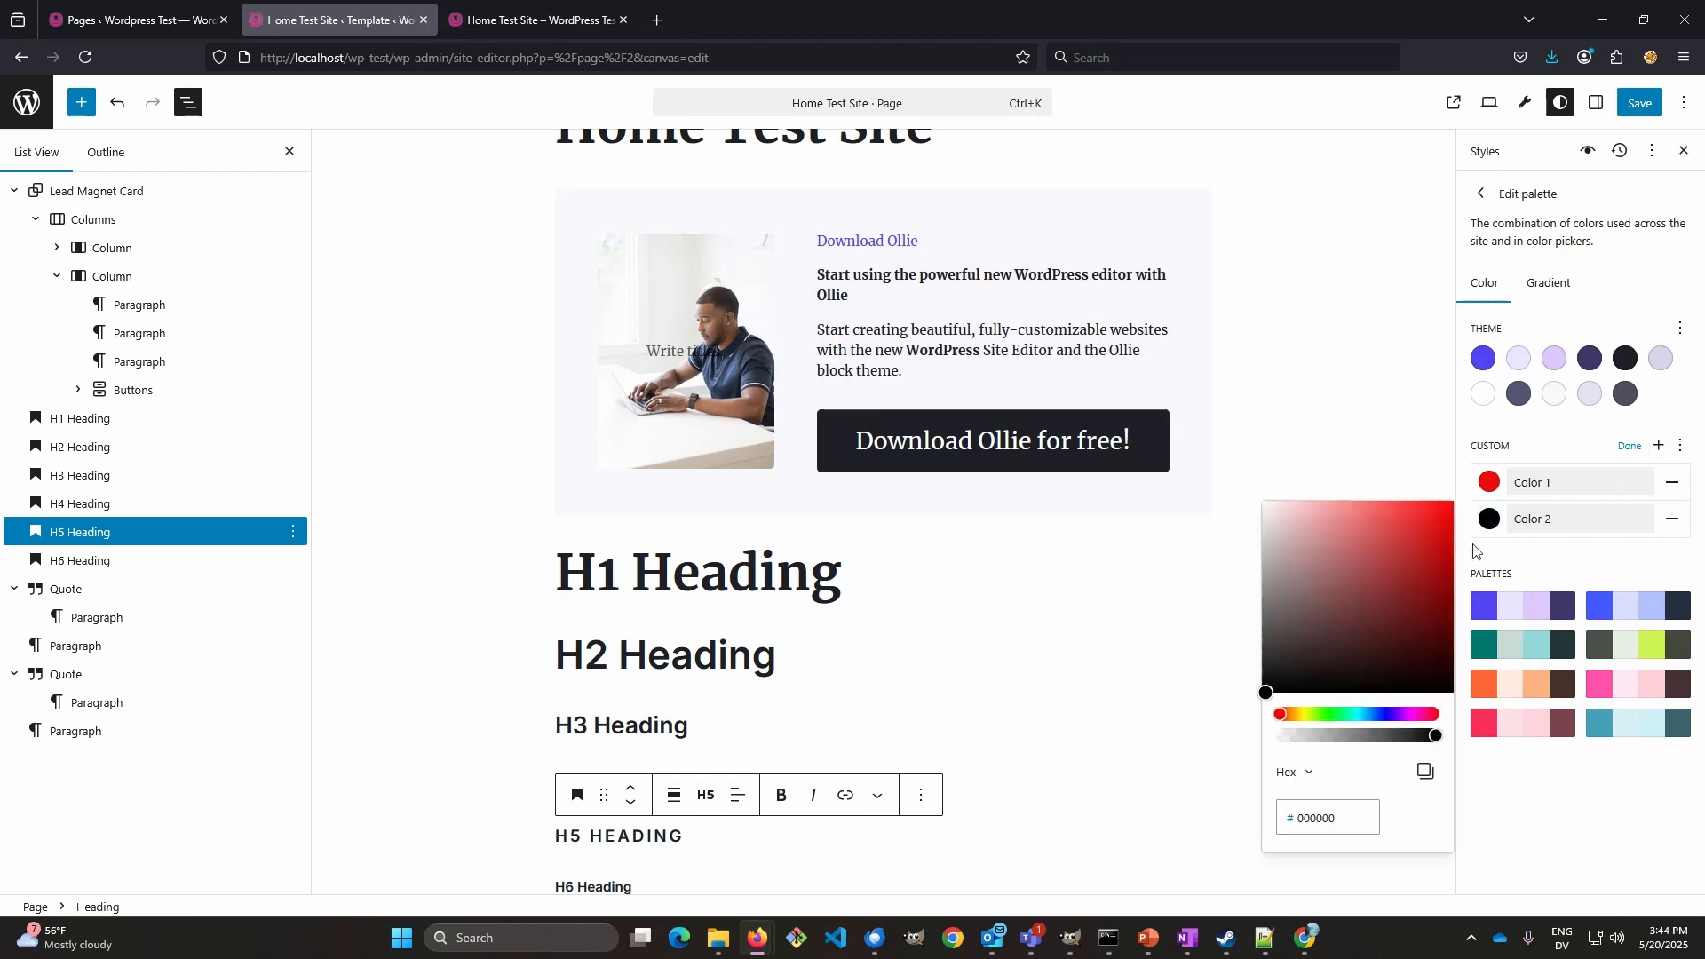
pyautogui.click(1381, 715)
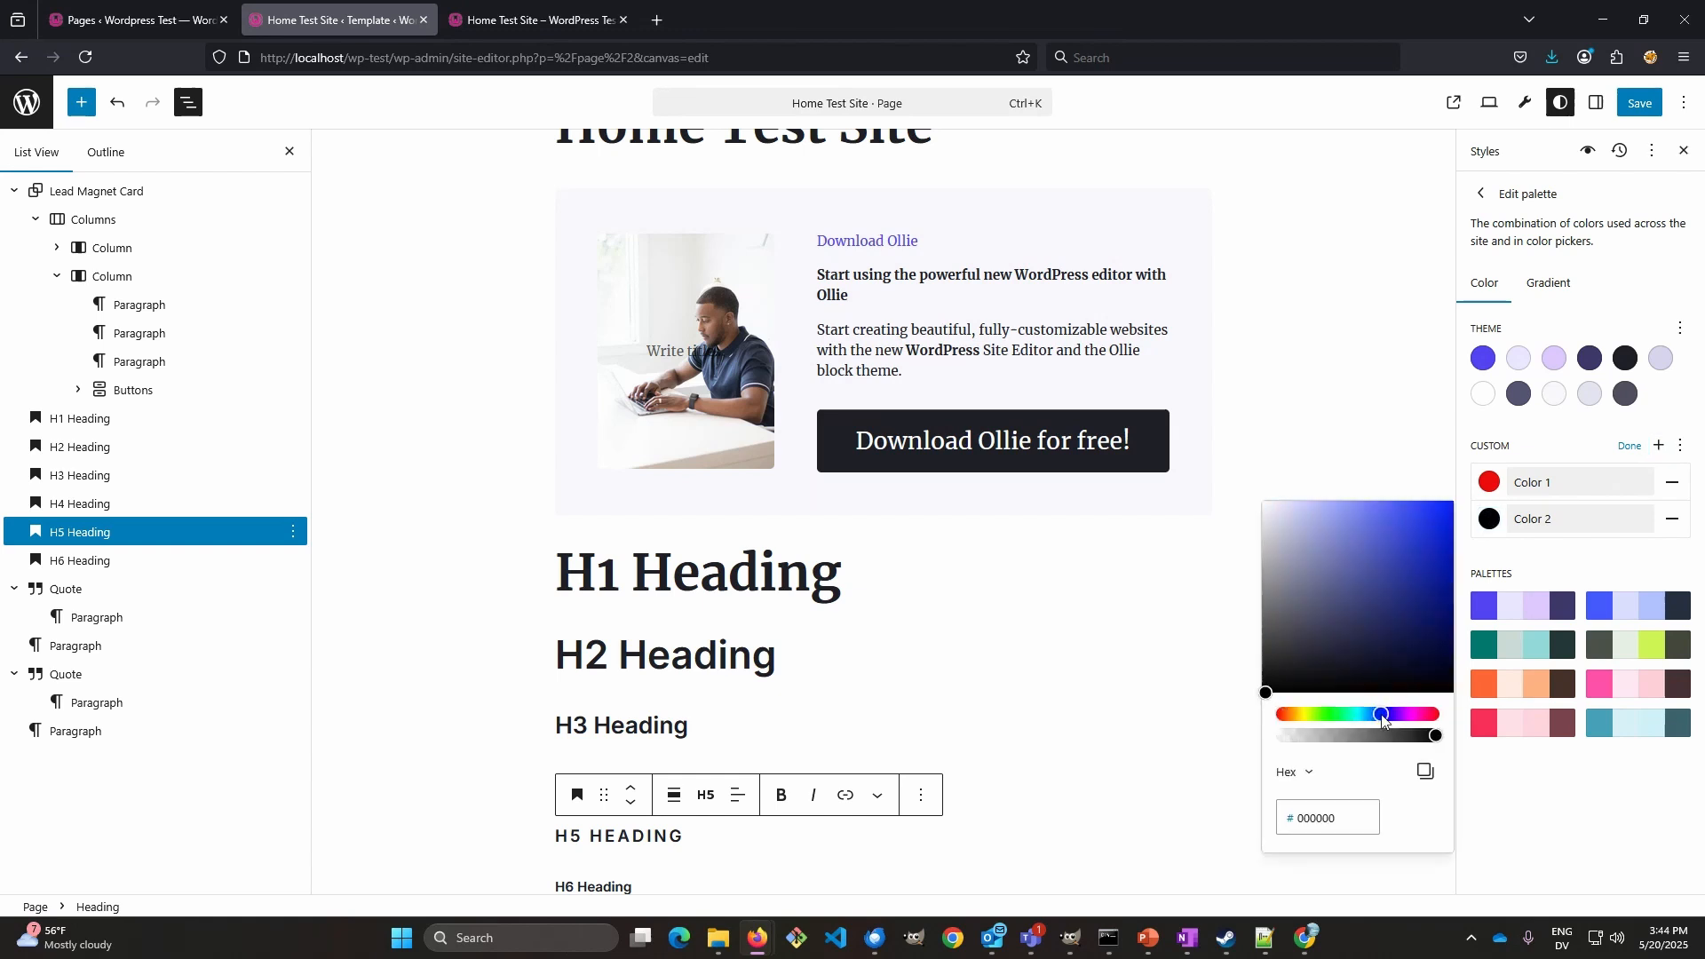
pyautogui.click(1424, 515)
# - Add a third custom color to the palette and set it to yellow, about #EDF21B
pyautogui.click(1659, 445)
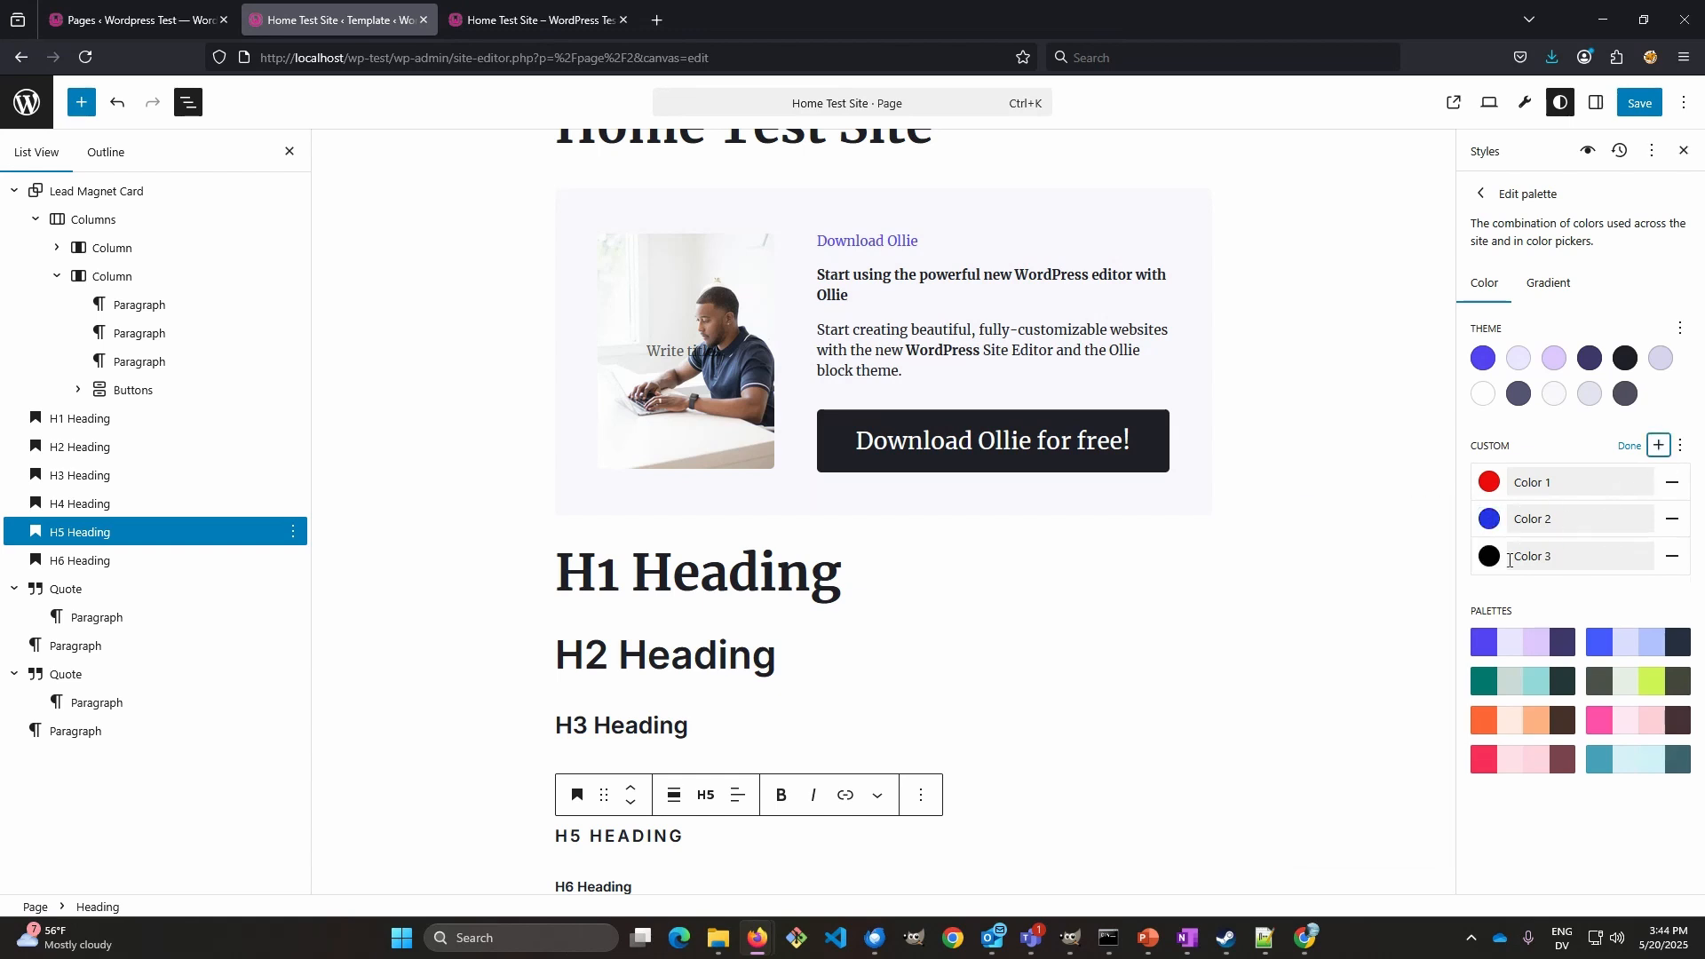
pyautogui.click(1490, 558)
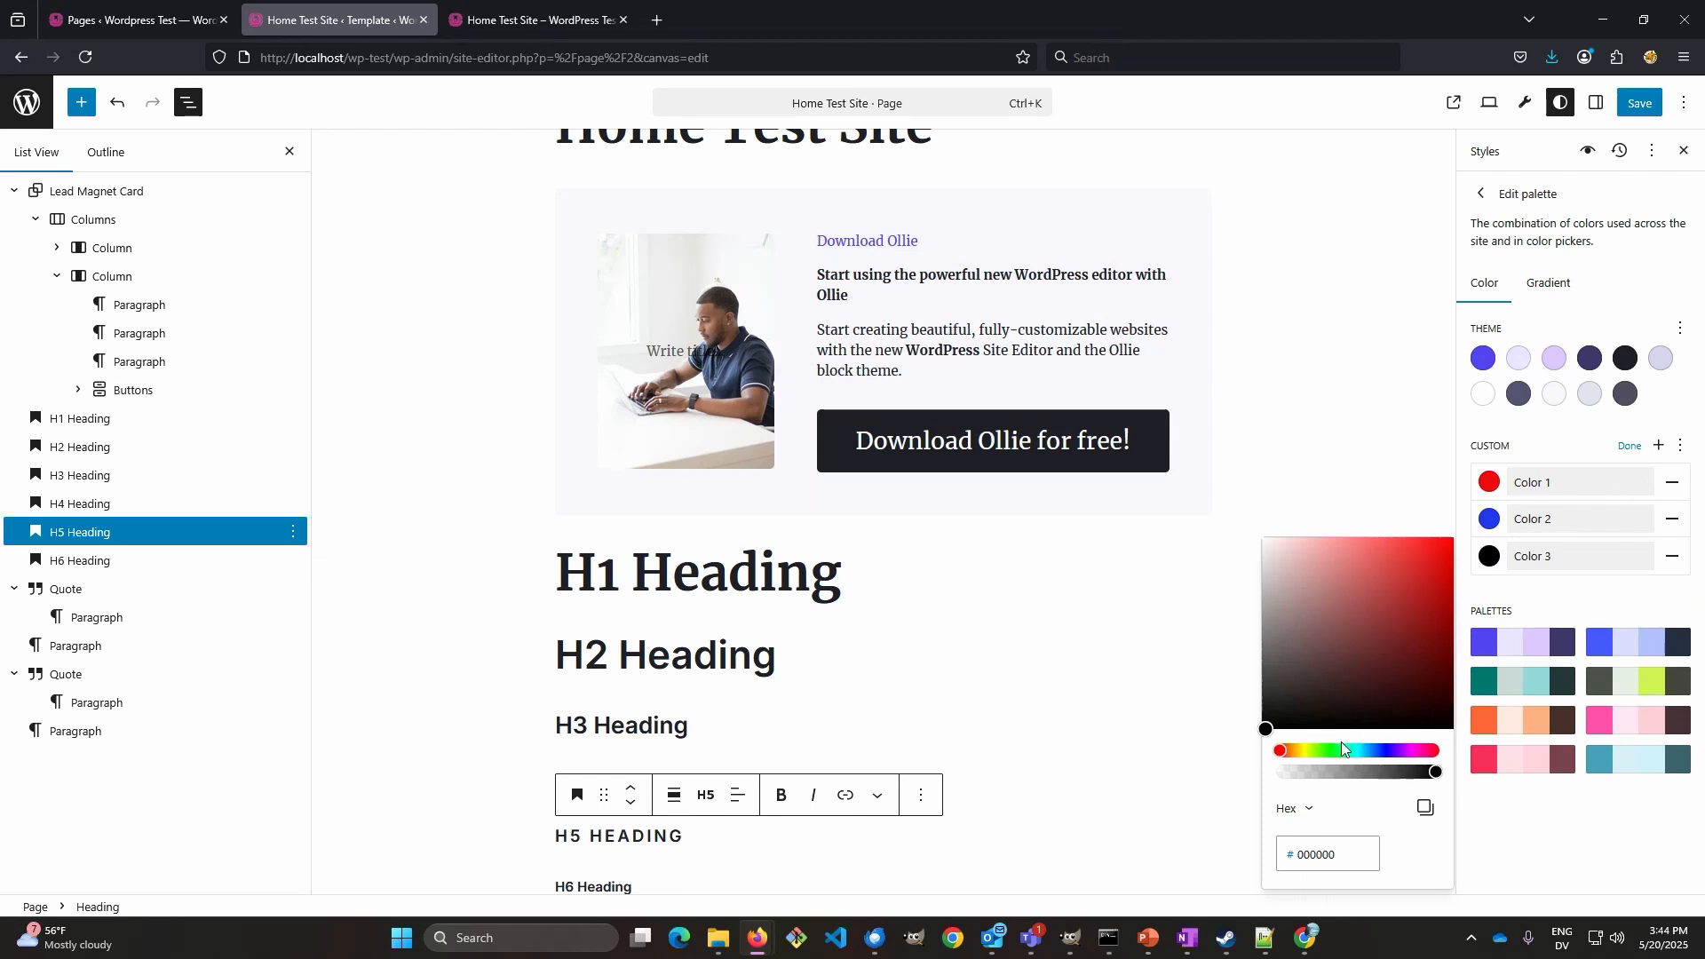
pyautogui.click(1297, 754)
pyautogui.click(1307, 756)
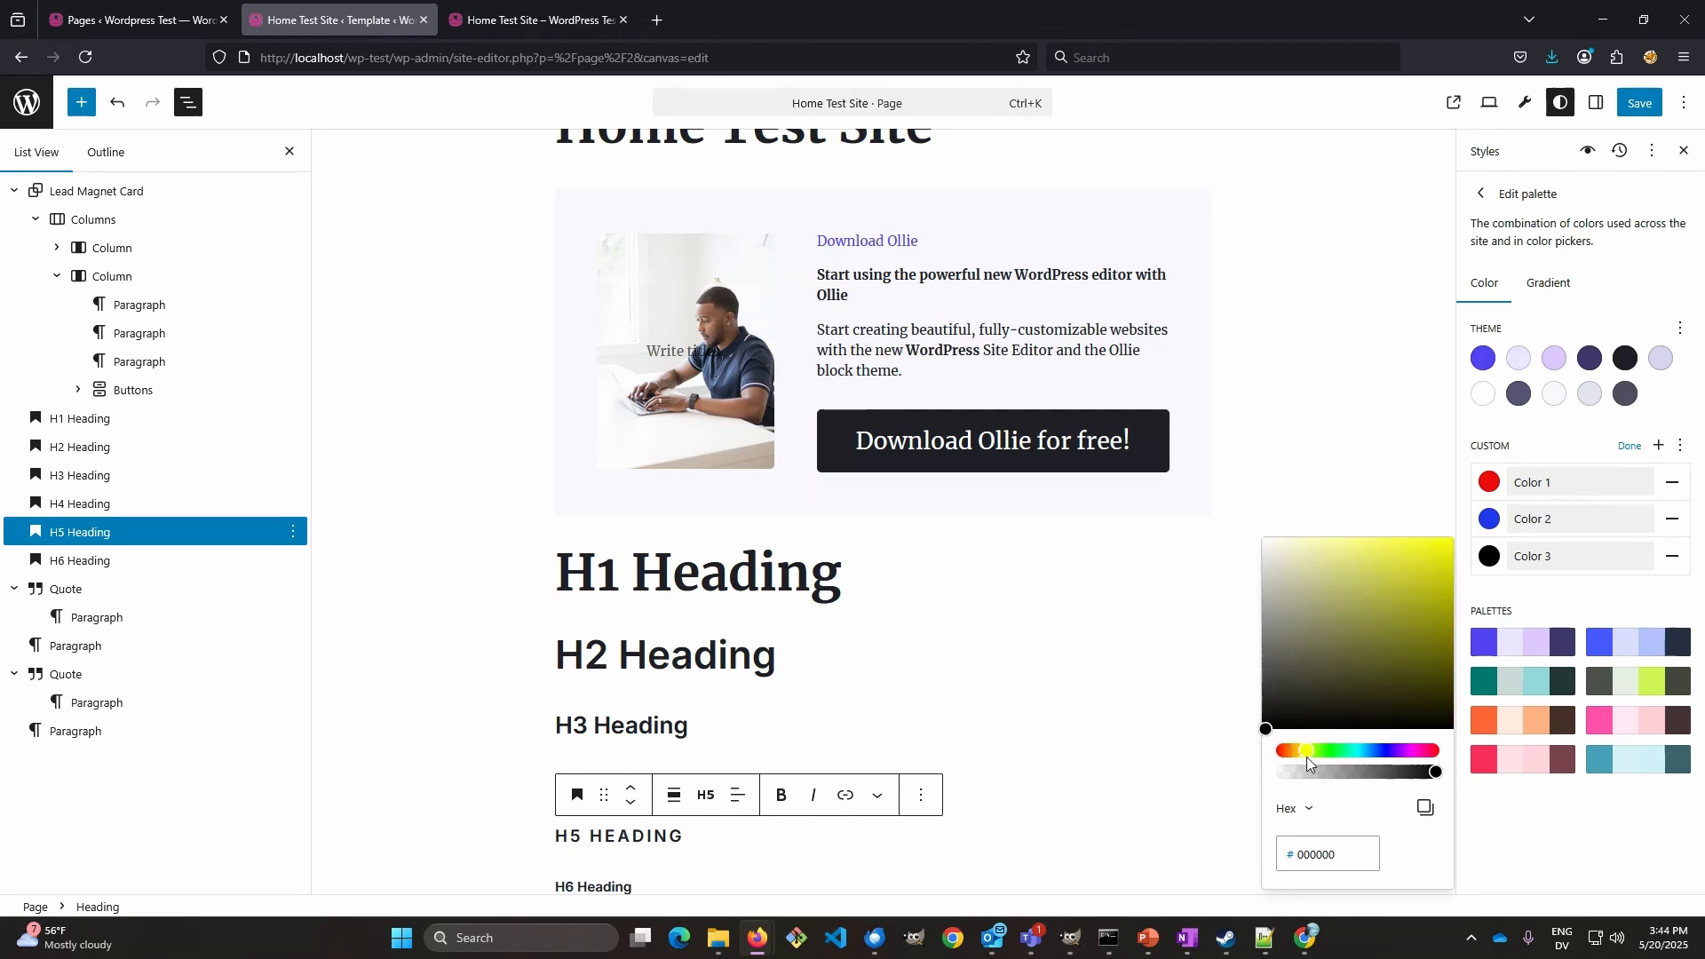
pyautogui.click(1429, 547)
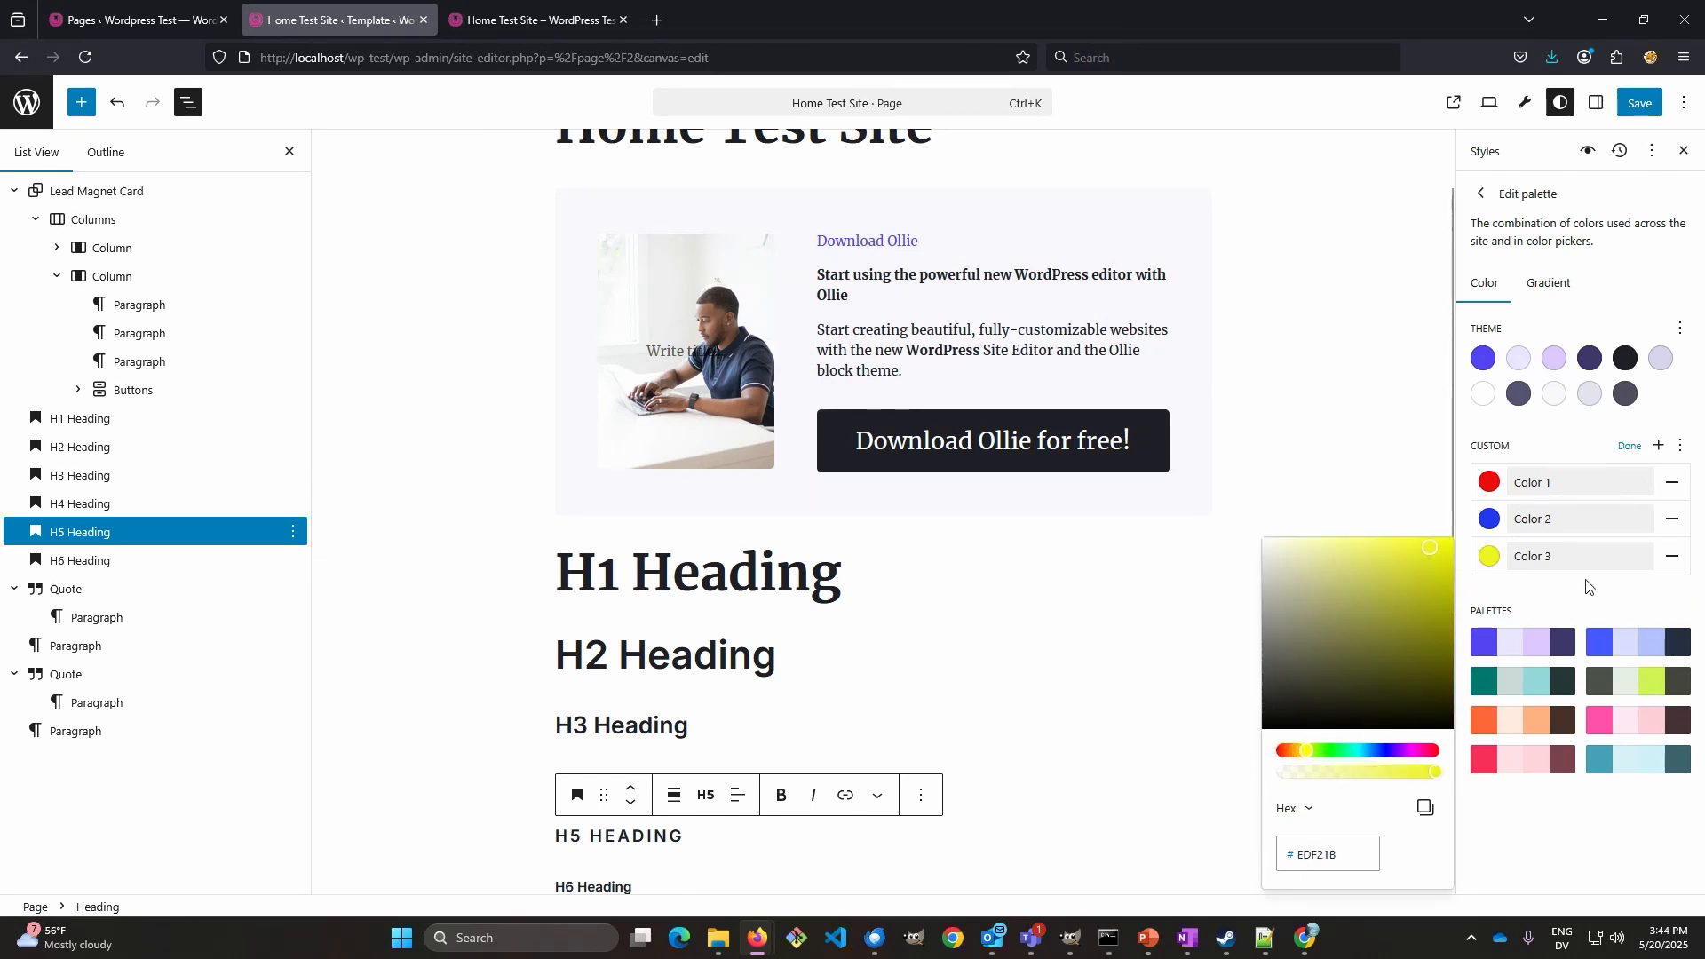
pyautogui.click(1636, 255)
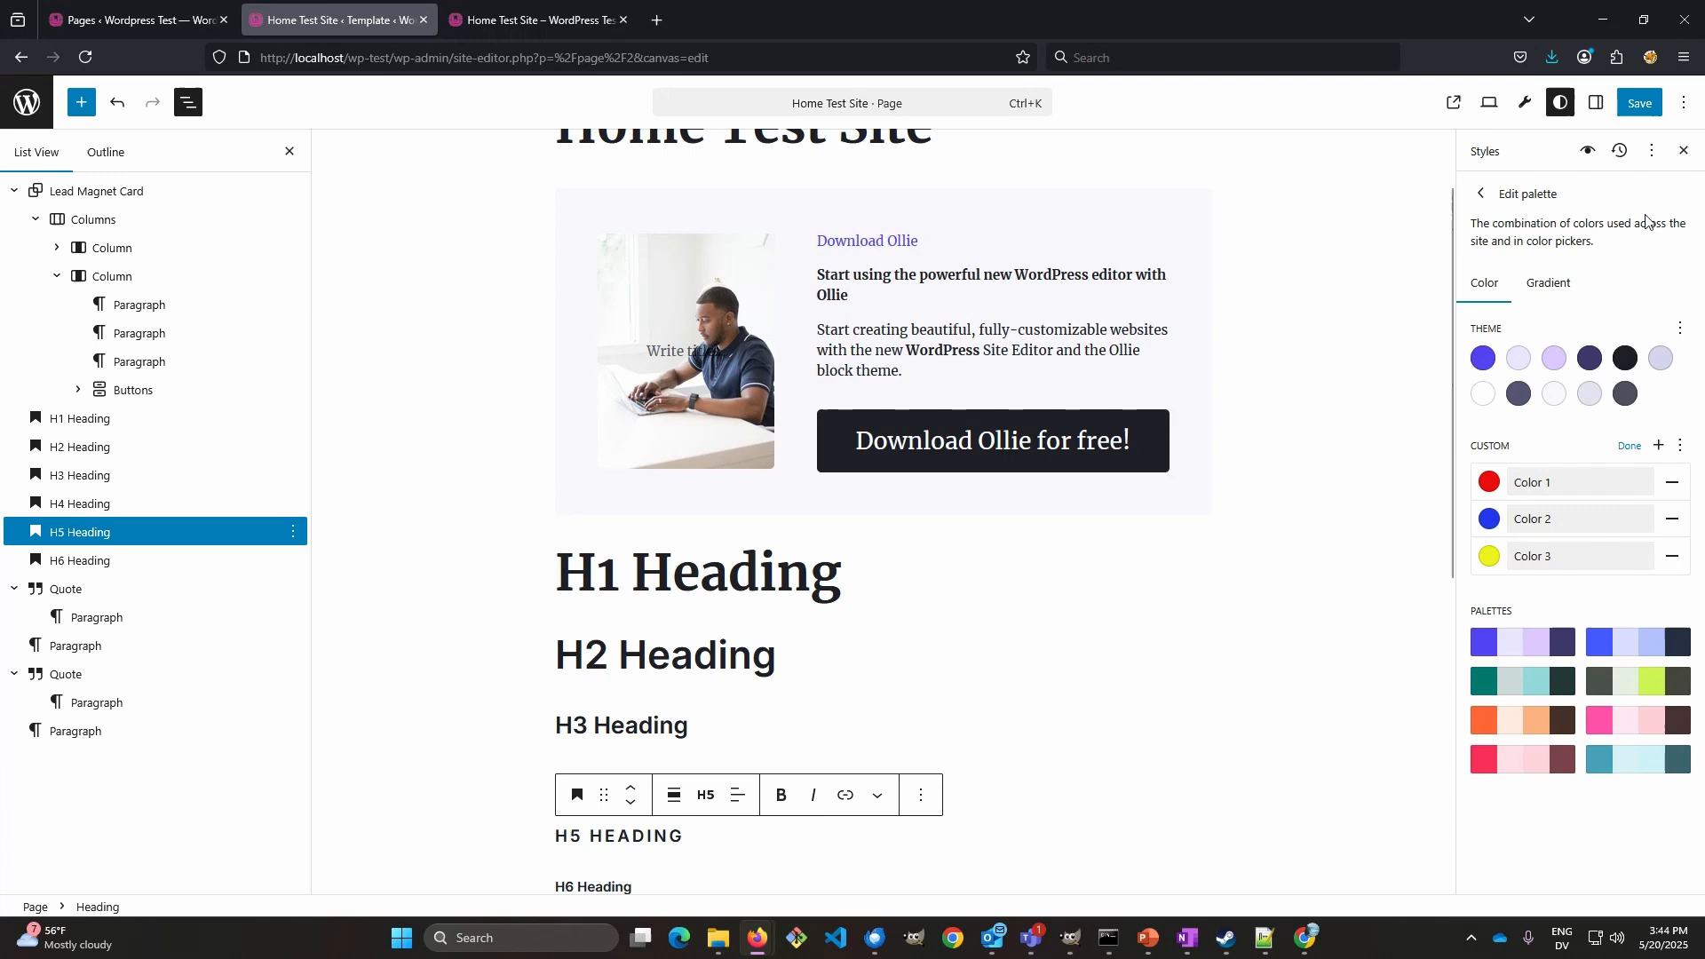
# - Save the site style changes and reopen the palette to review its custom colors
pyautogui.click(1645, 115)
pyautogui.click(1642, 106)
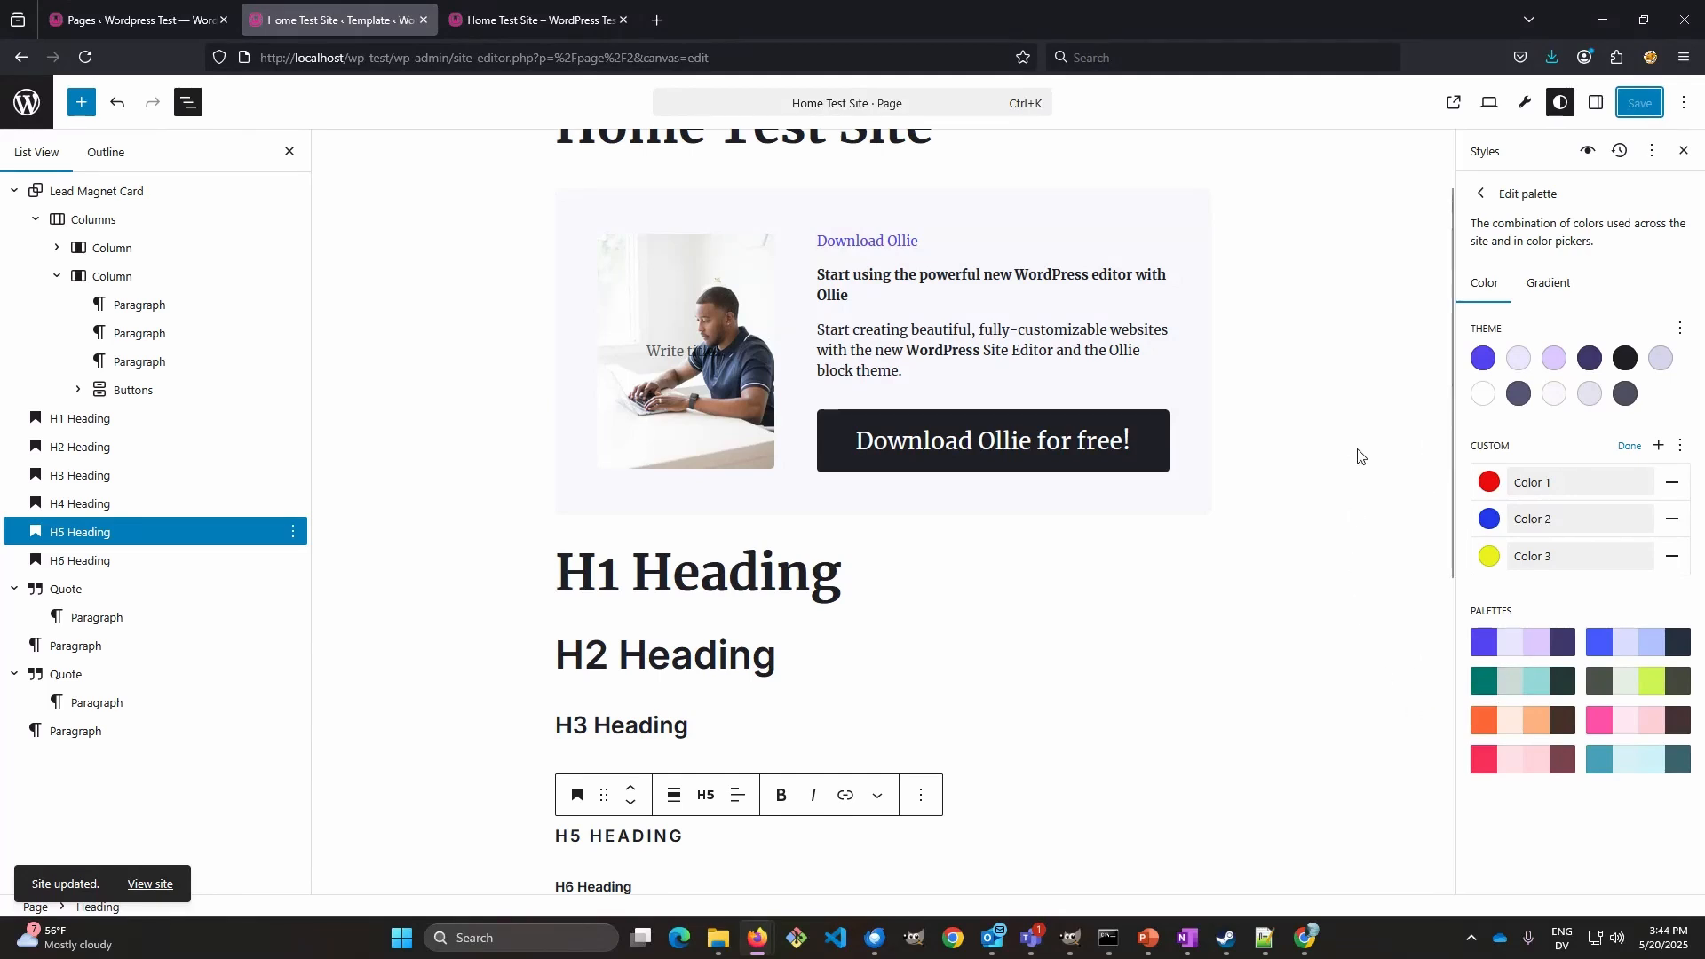
pyautogui.scroll(2, 1350, 457)
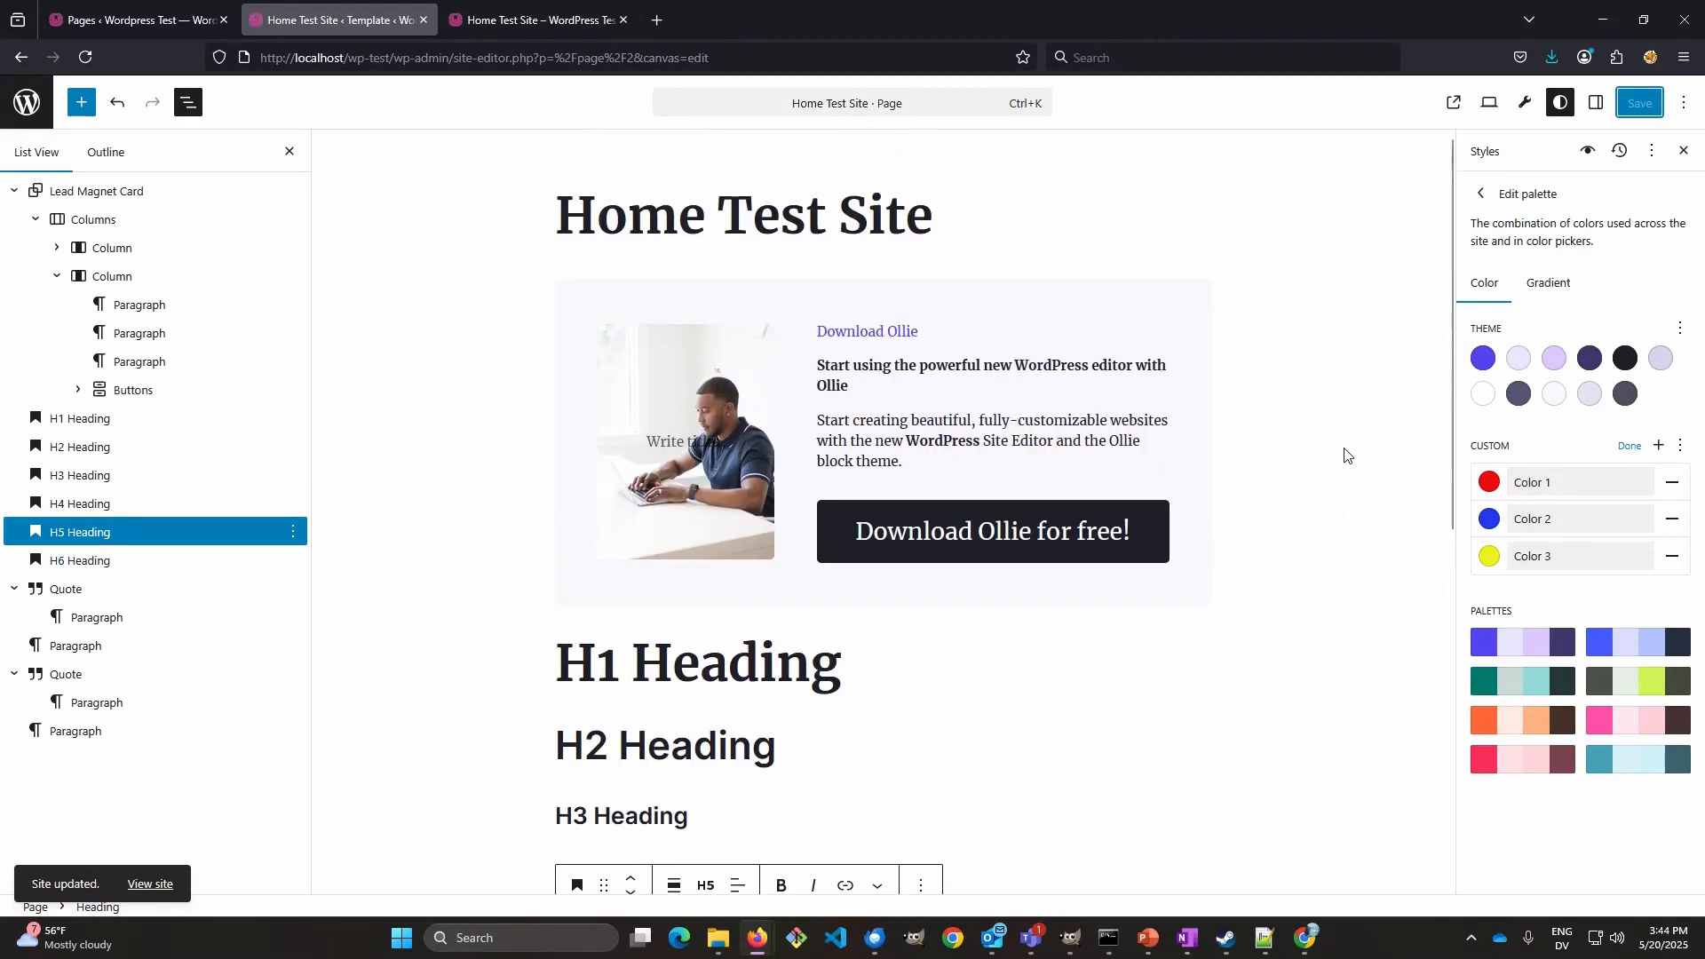
pyautogui.click(1481, 193)
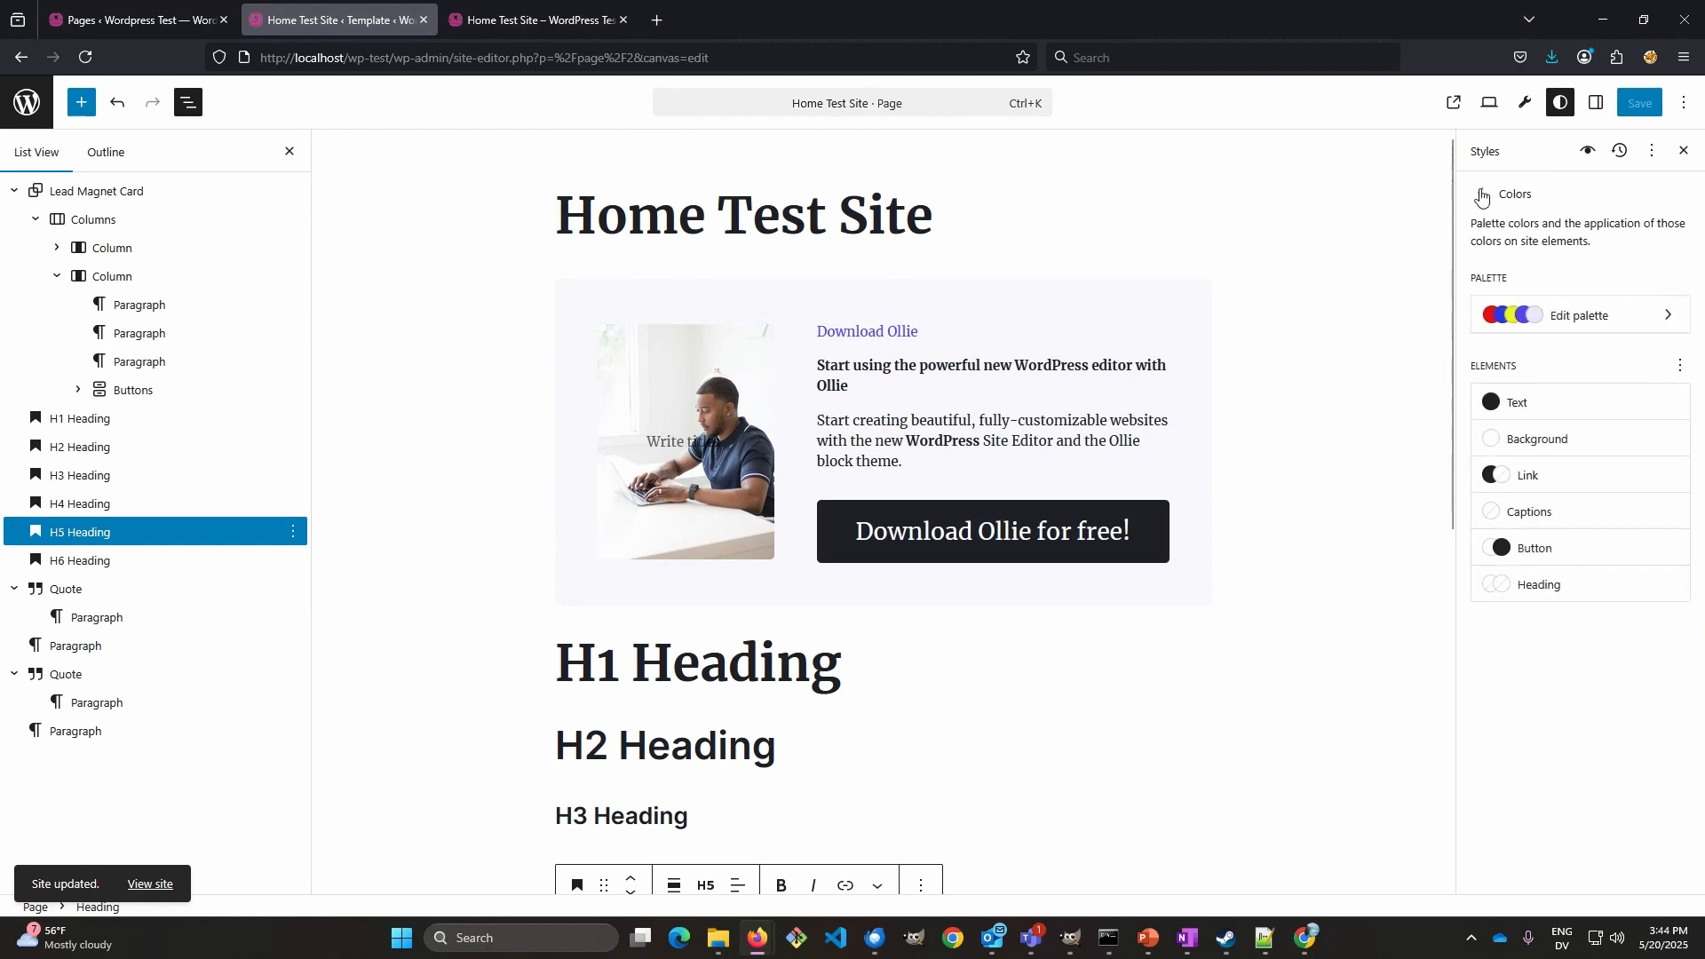
pyautogui.click(1581, 318)
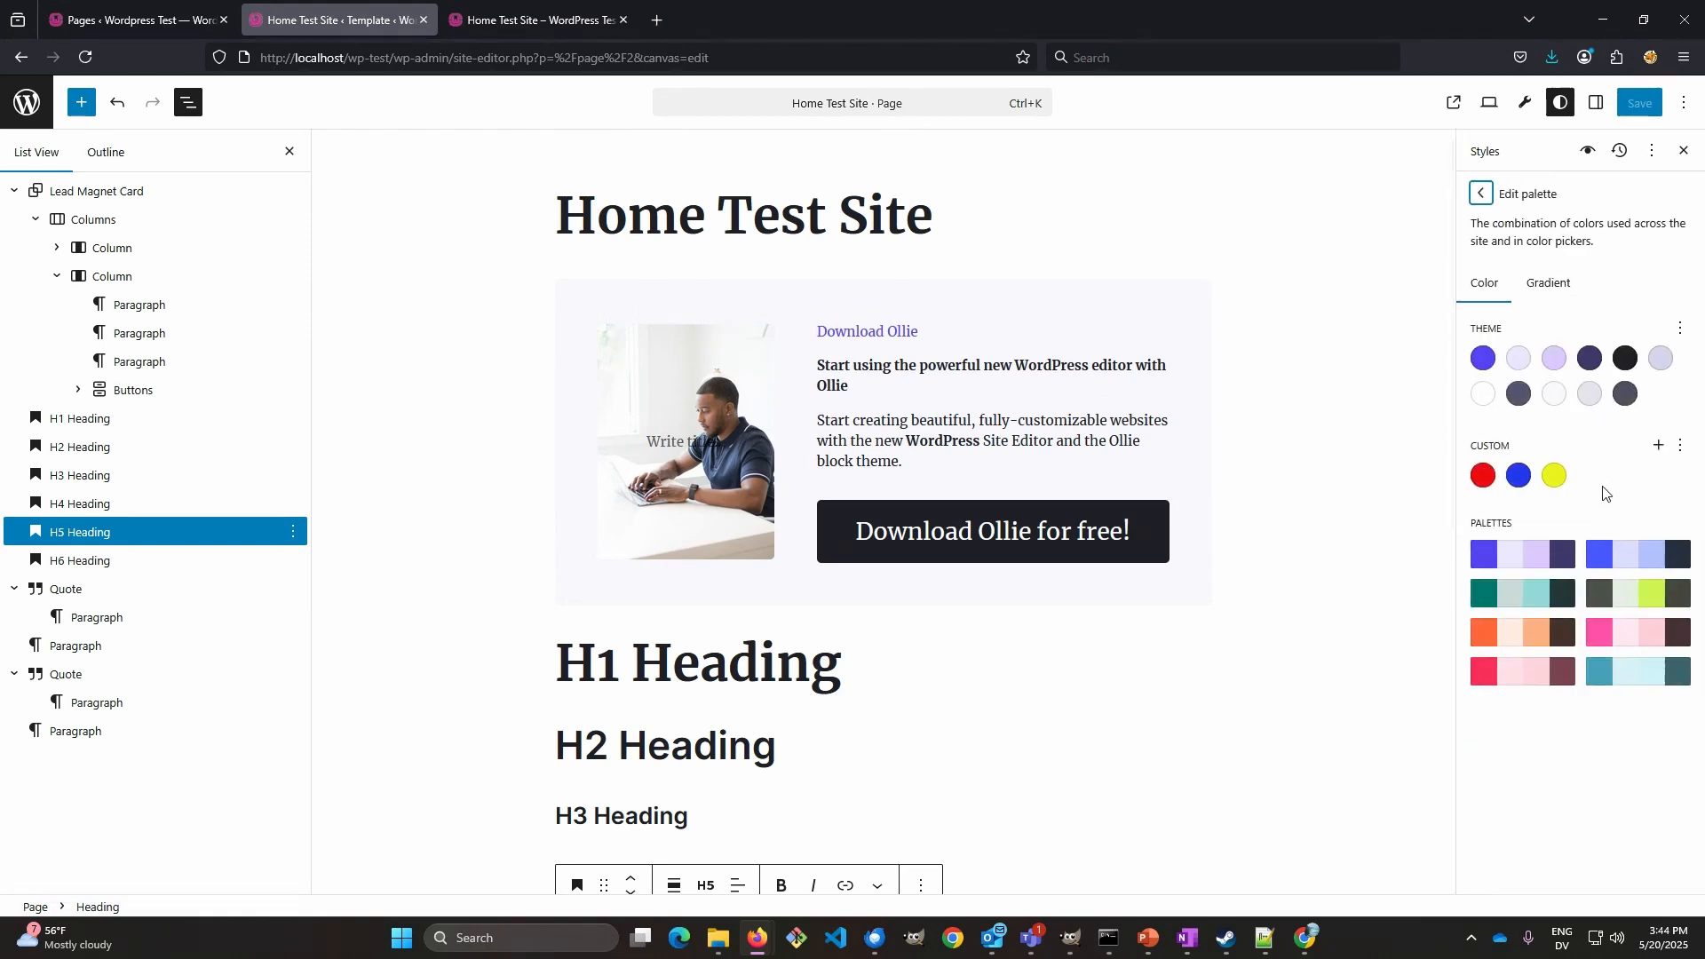
# - Set the site-wide text color to the custom blue, Color 2
pyautogui.click(1481, 193)
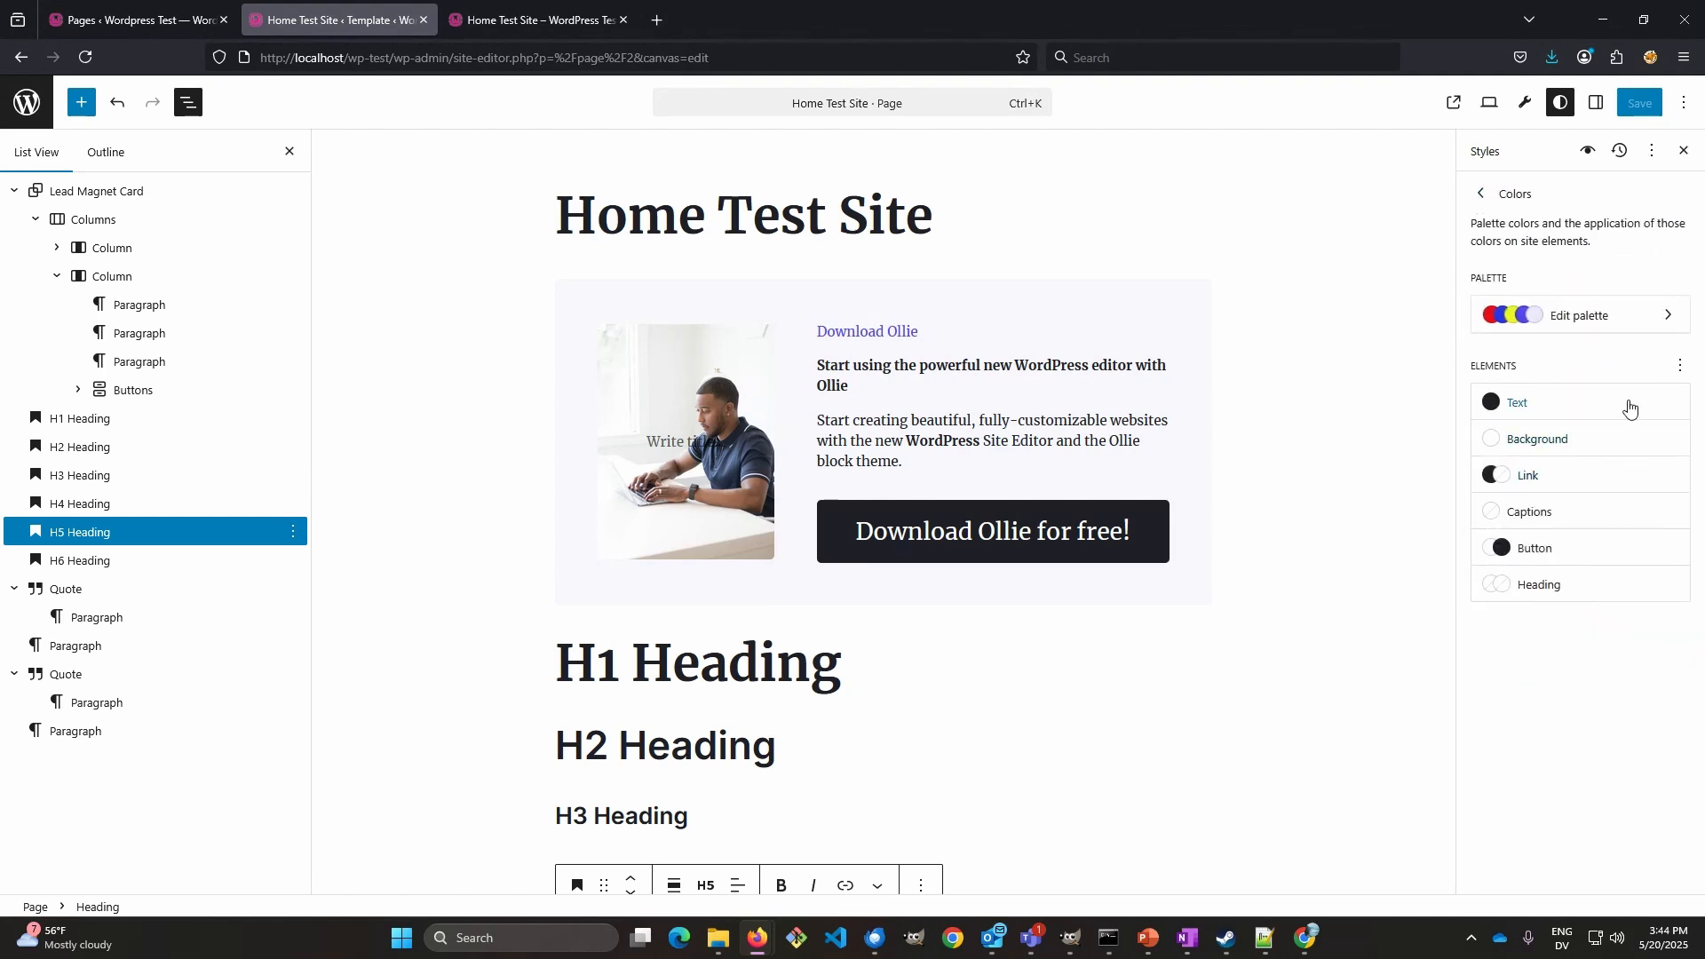
pyautogui.click(1559, 404)
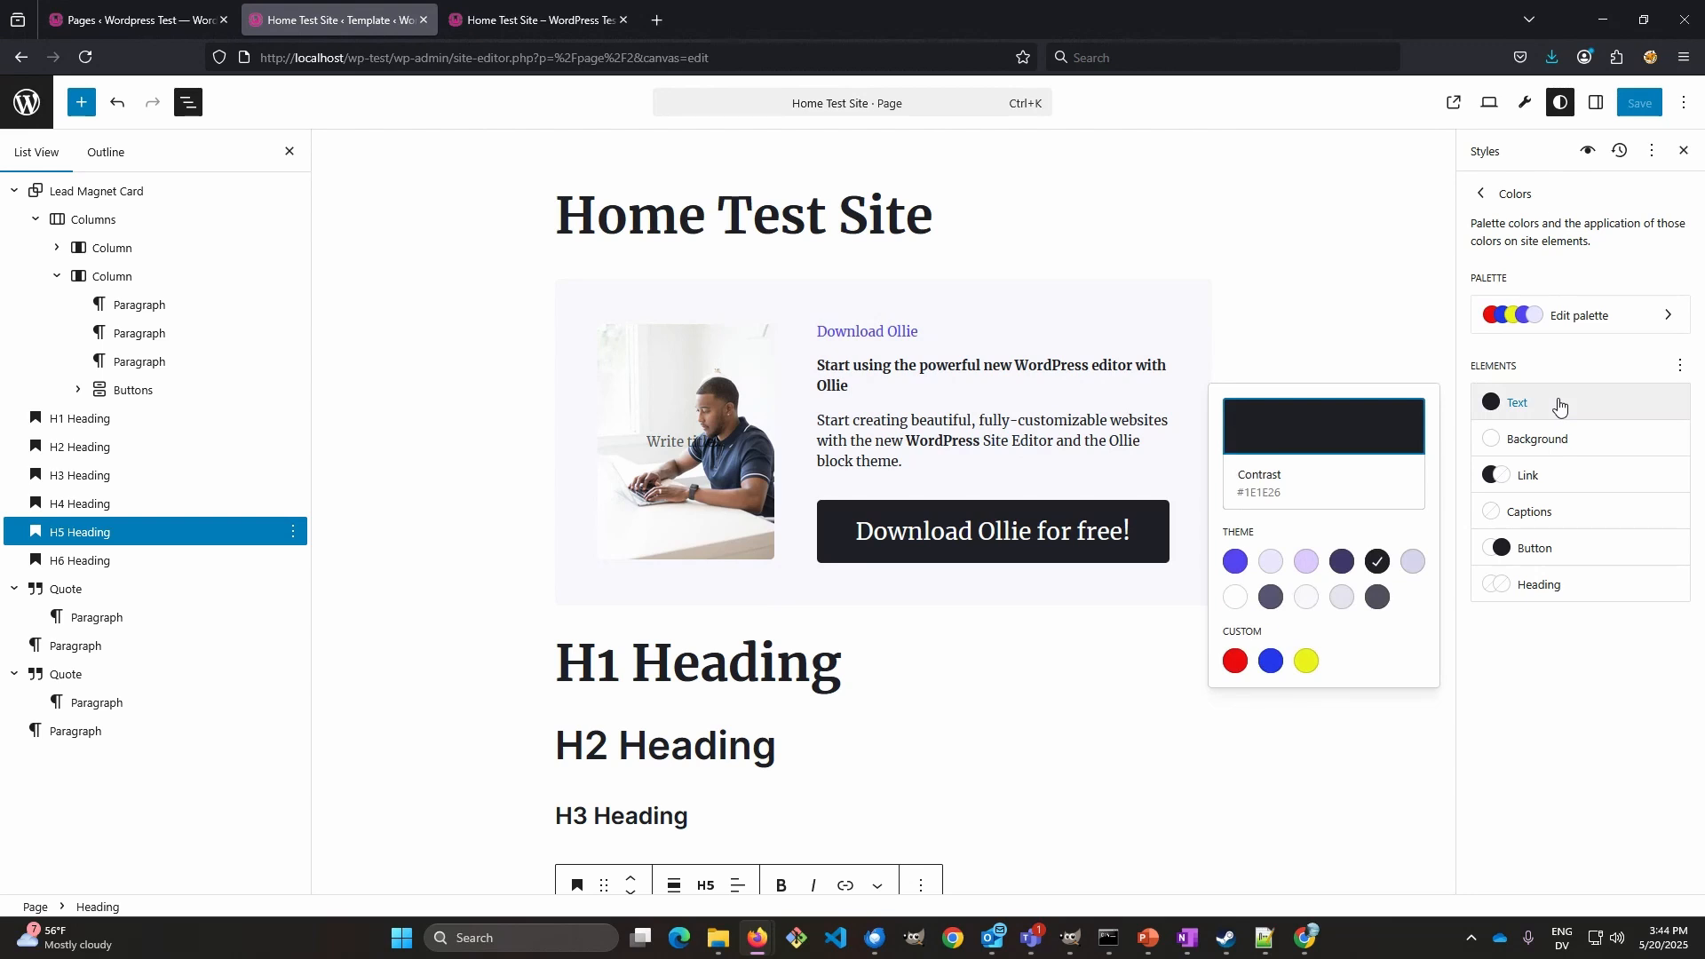
pyautogui.click(1271, 660)
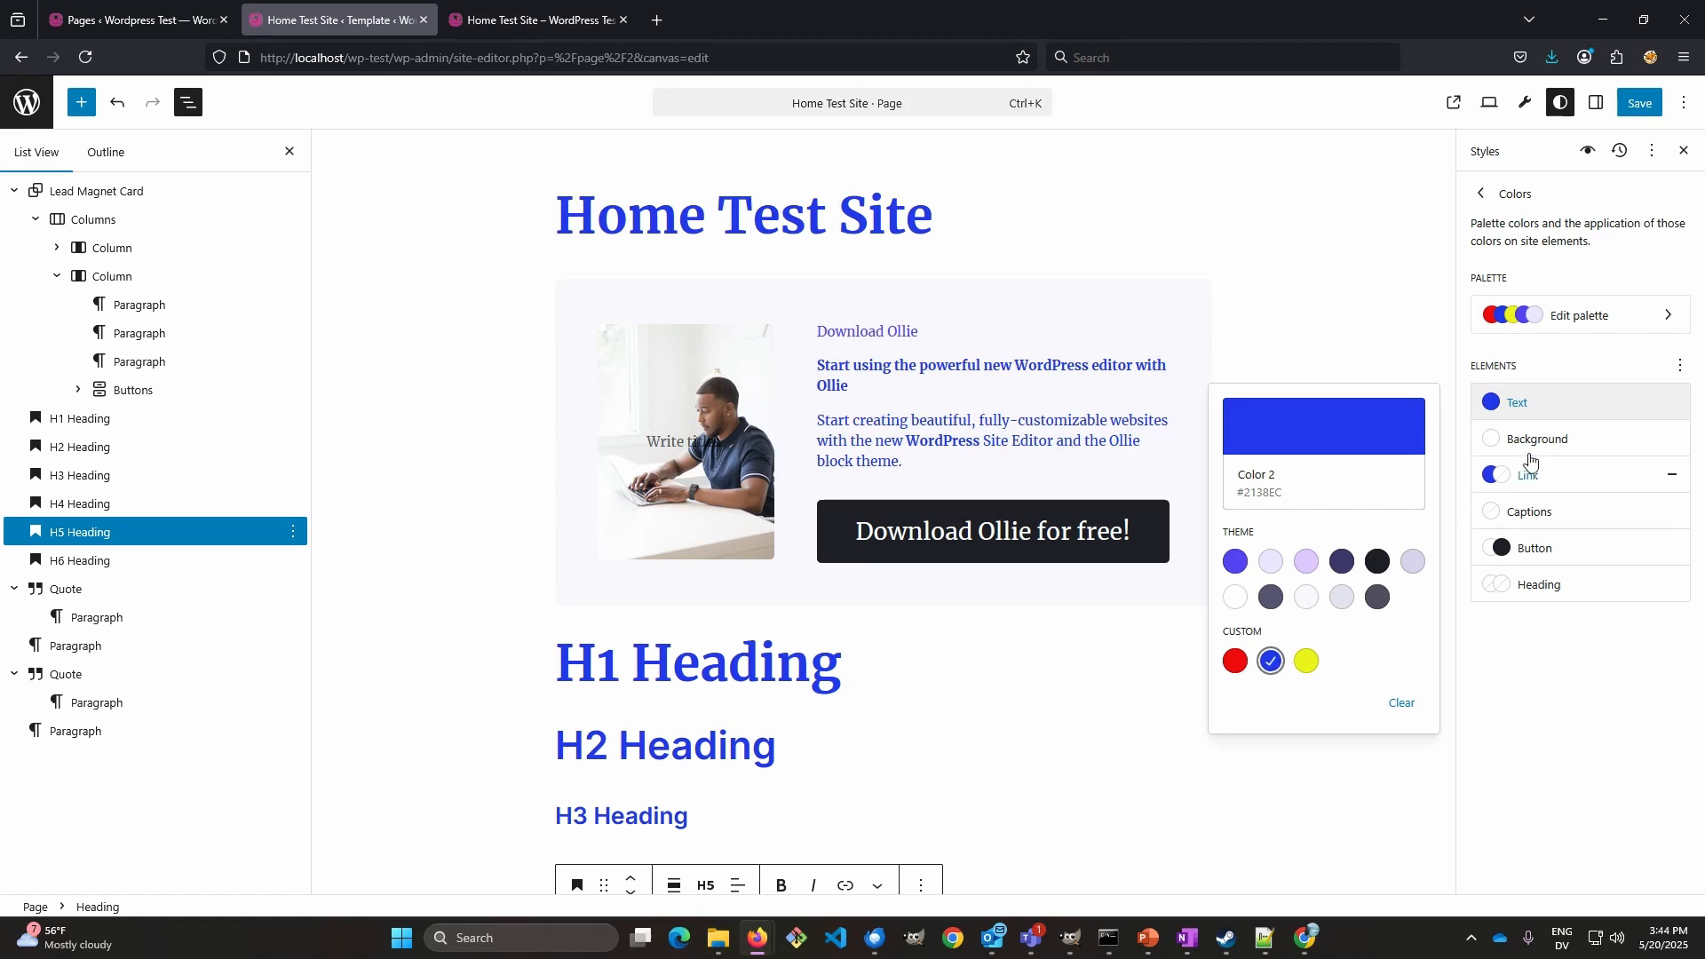
# - Try the Border Base theme color as the site-wide background and deselect it again
pyautogui.click(1556, 439)
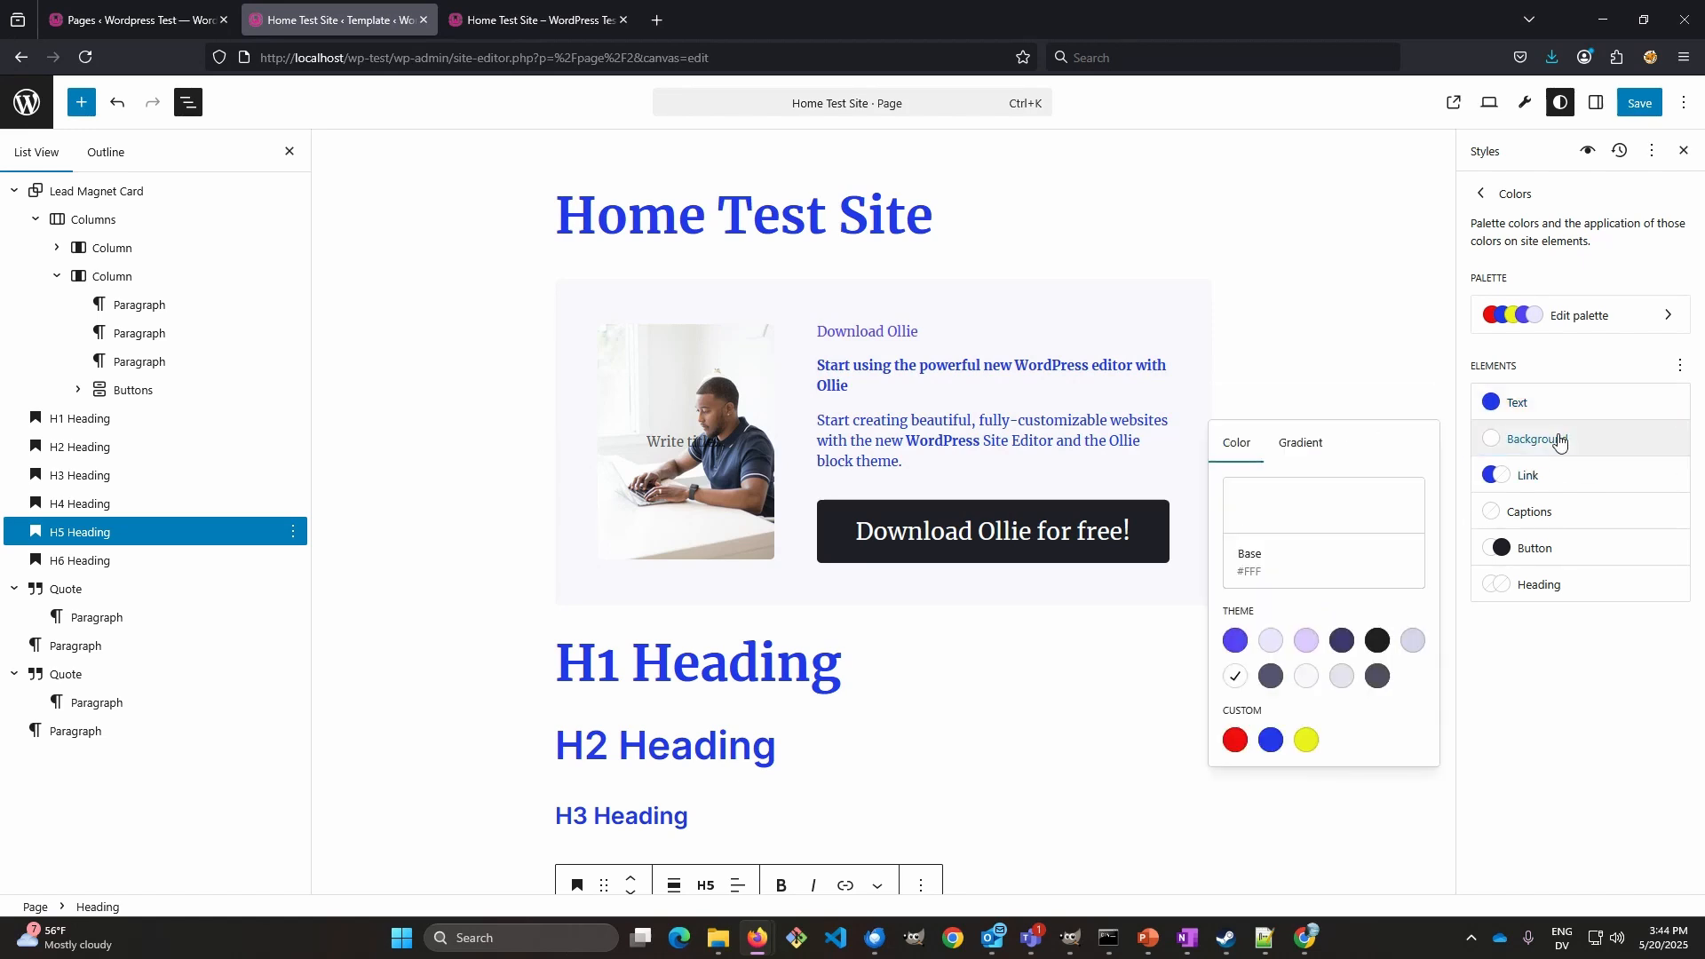
pyautogui.click(1340, 677)
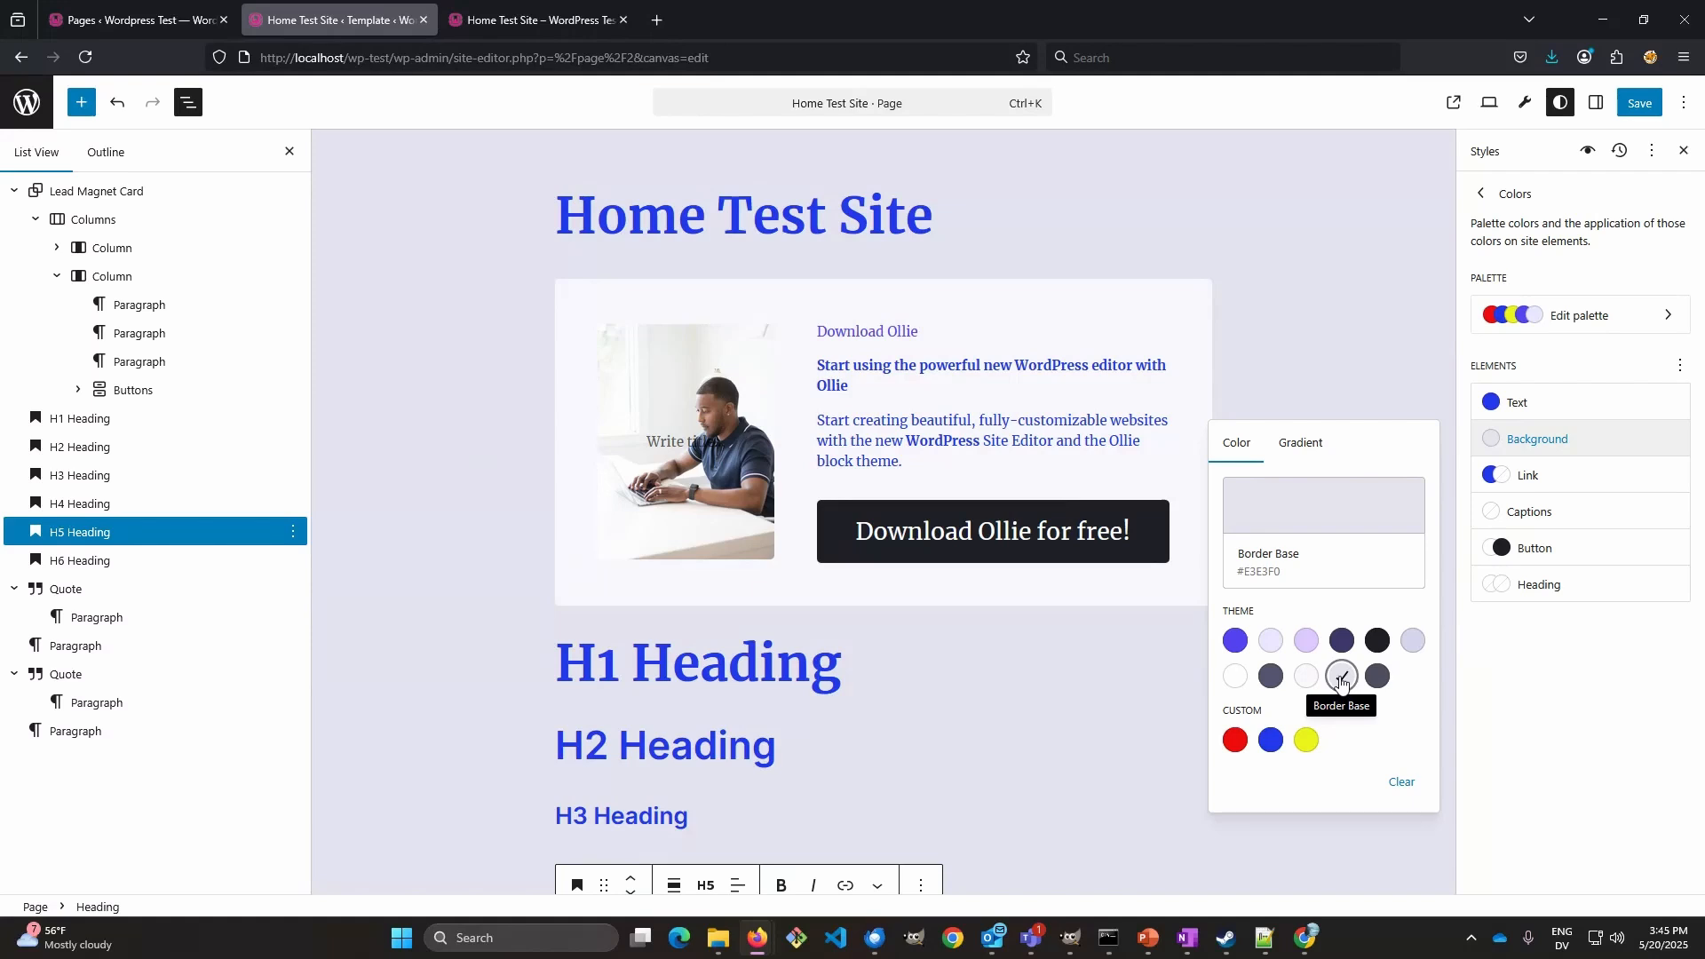
pyautogui.click(1341, 680)
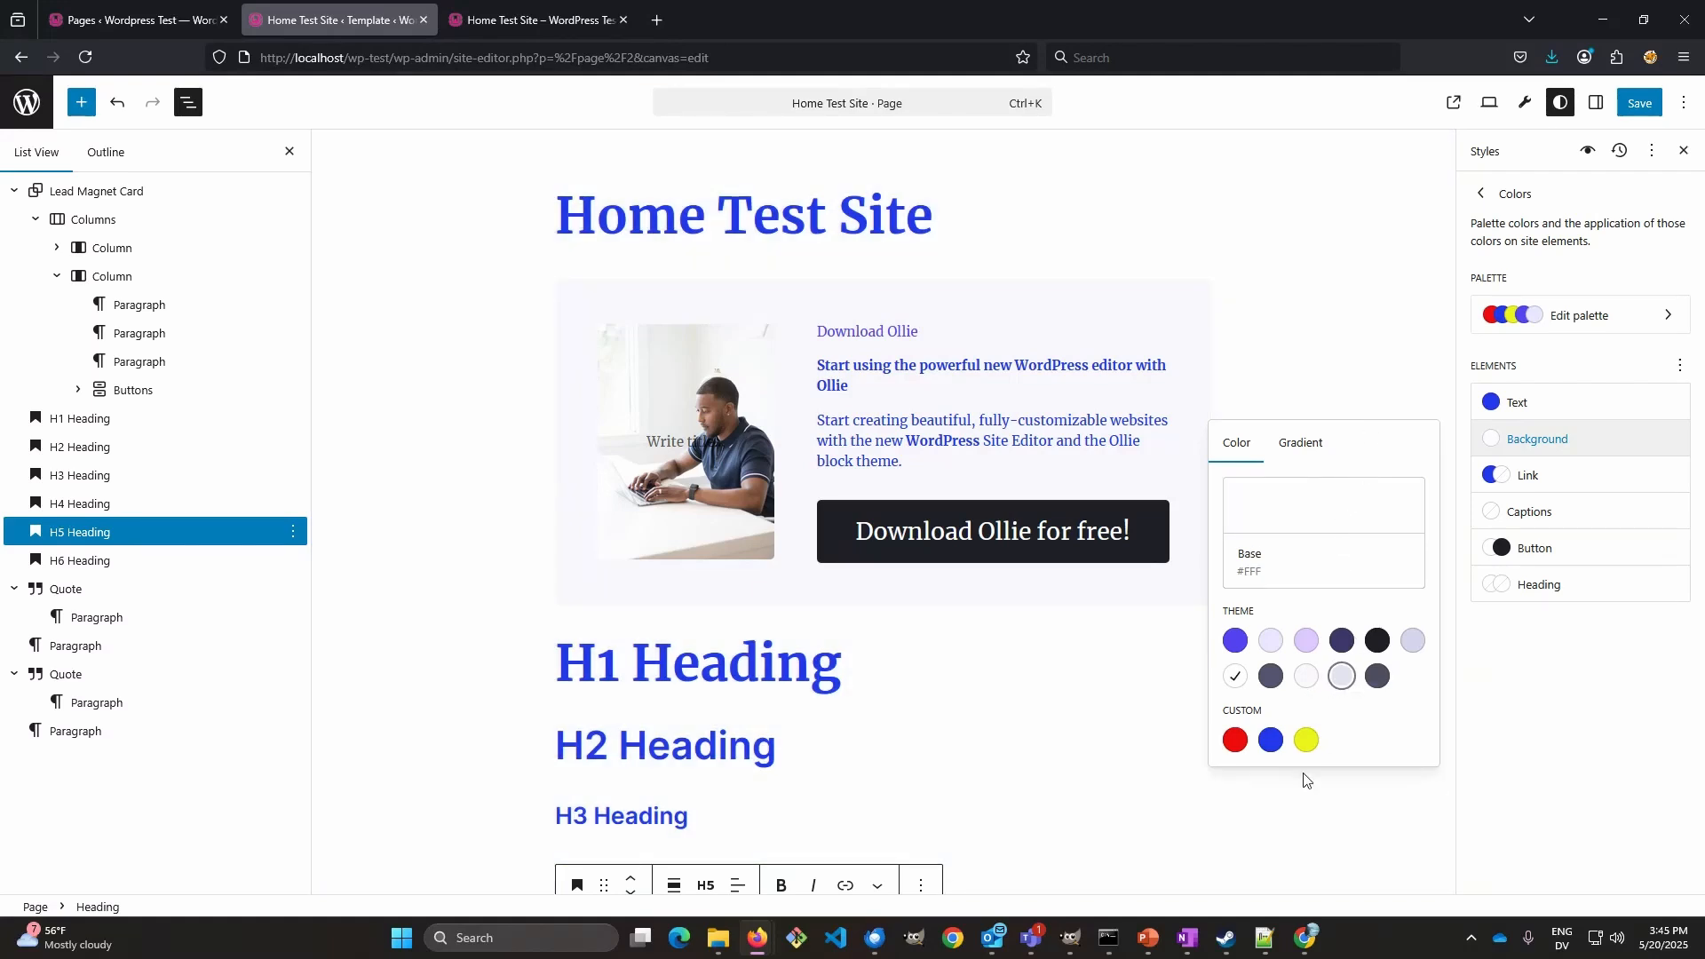
# - Set the default link color site-wide to the custom red, Color 1
pyautogui.click(1544, 477)
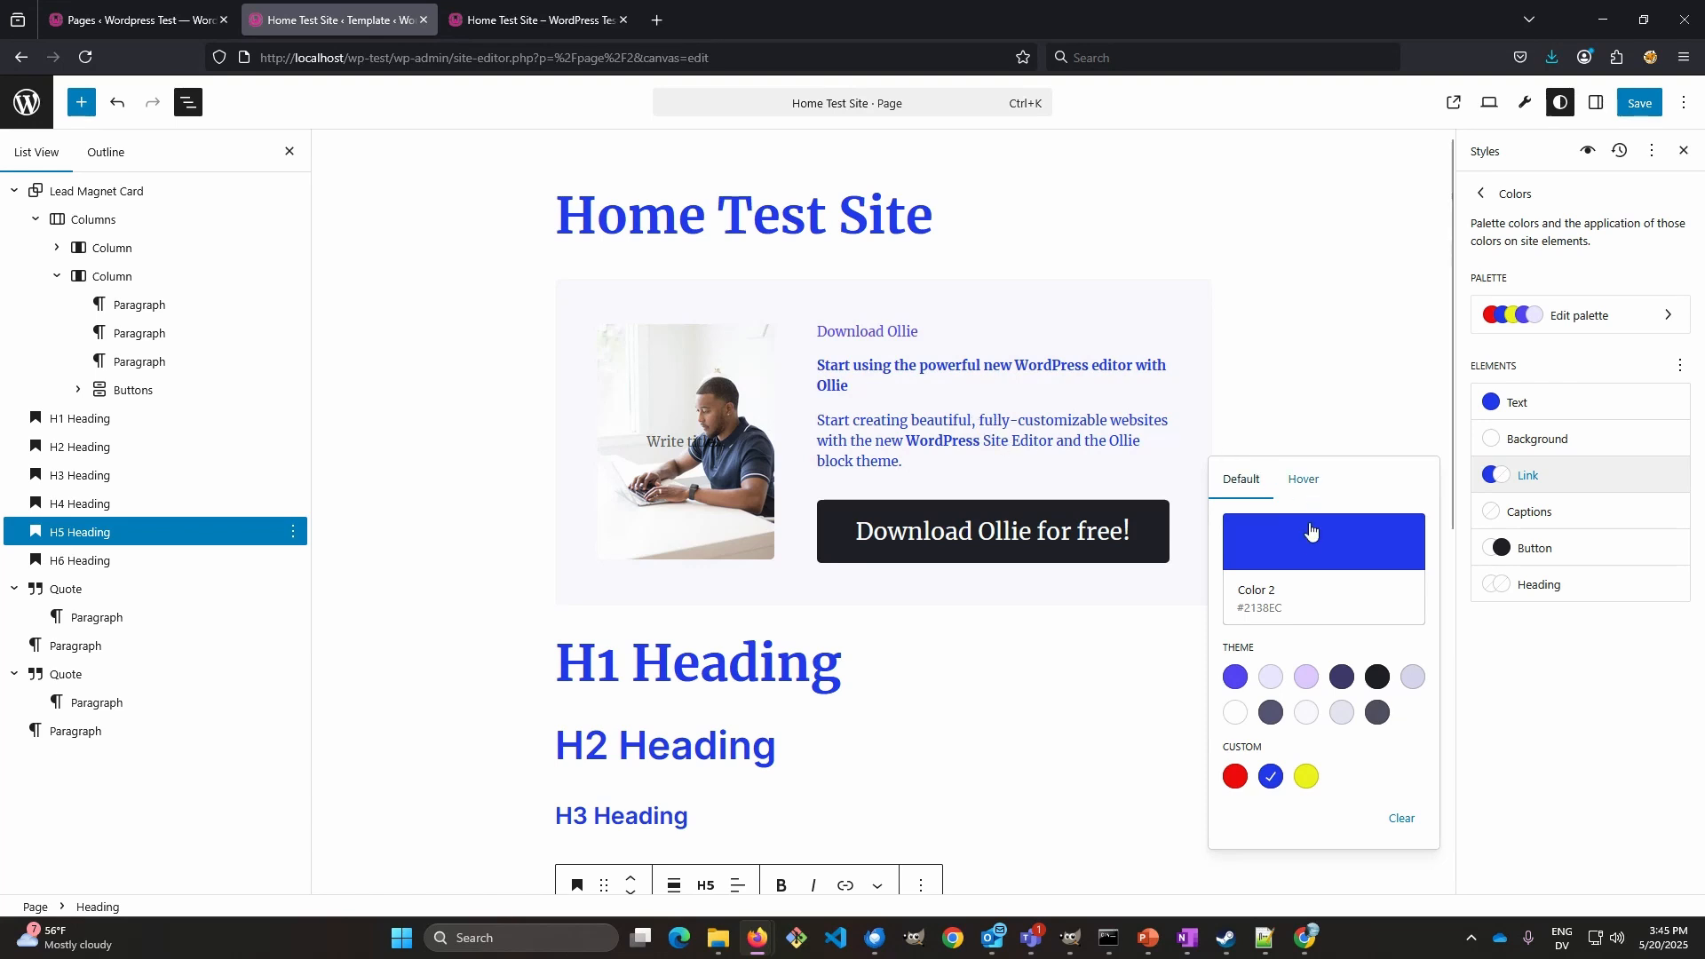
pyautogui.click(1235, 778)
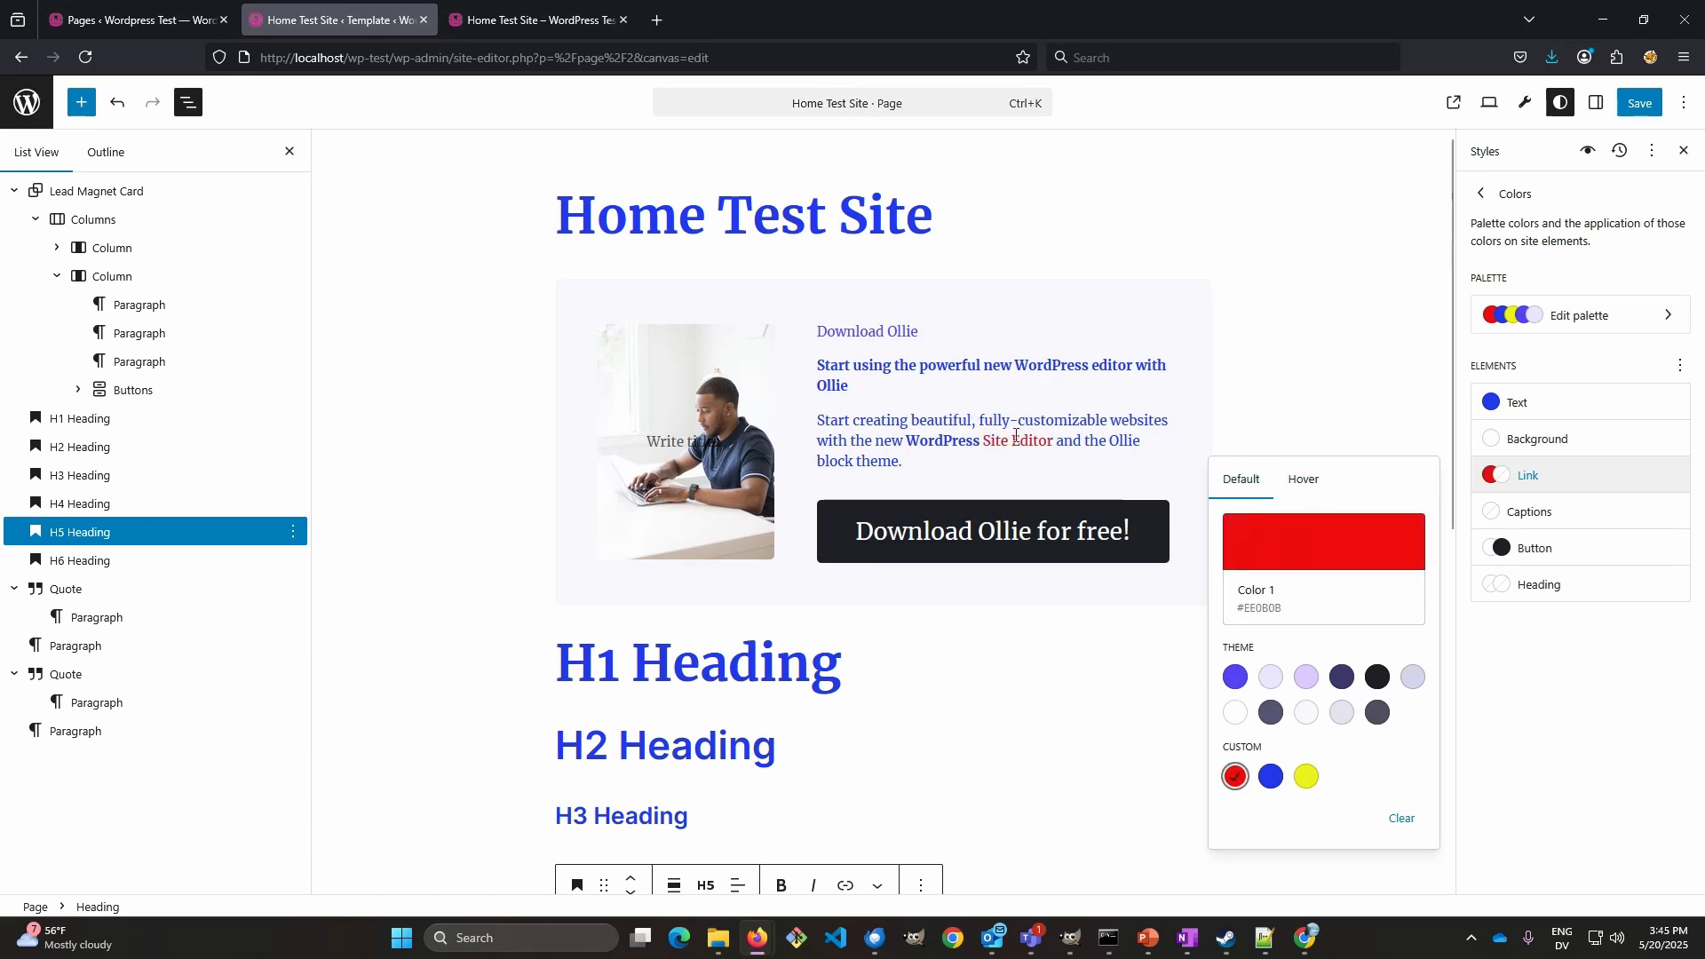
pyautogui.click(1350, 363)
# - Try the Brand color for the site-wide button text and switch back to the white Base color
pyautogui.click(1537, 548)
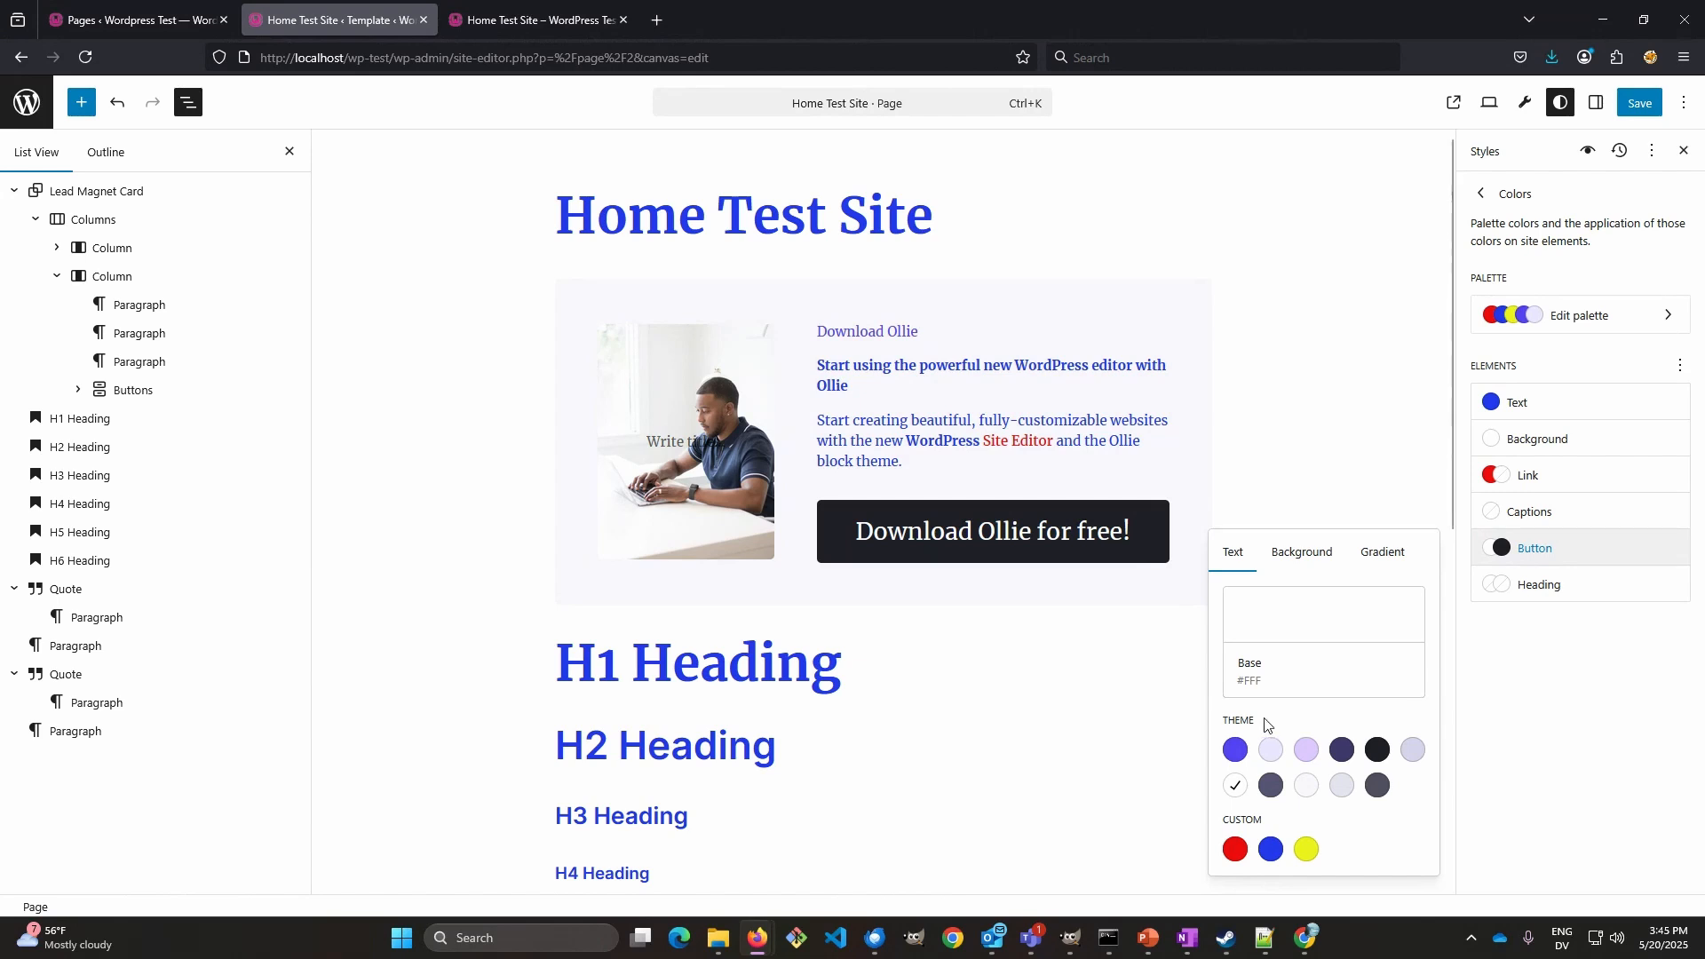
pyautogui.click(1235, 751)
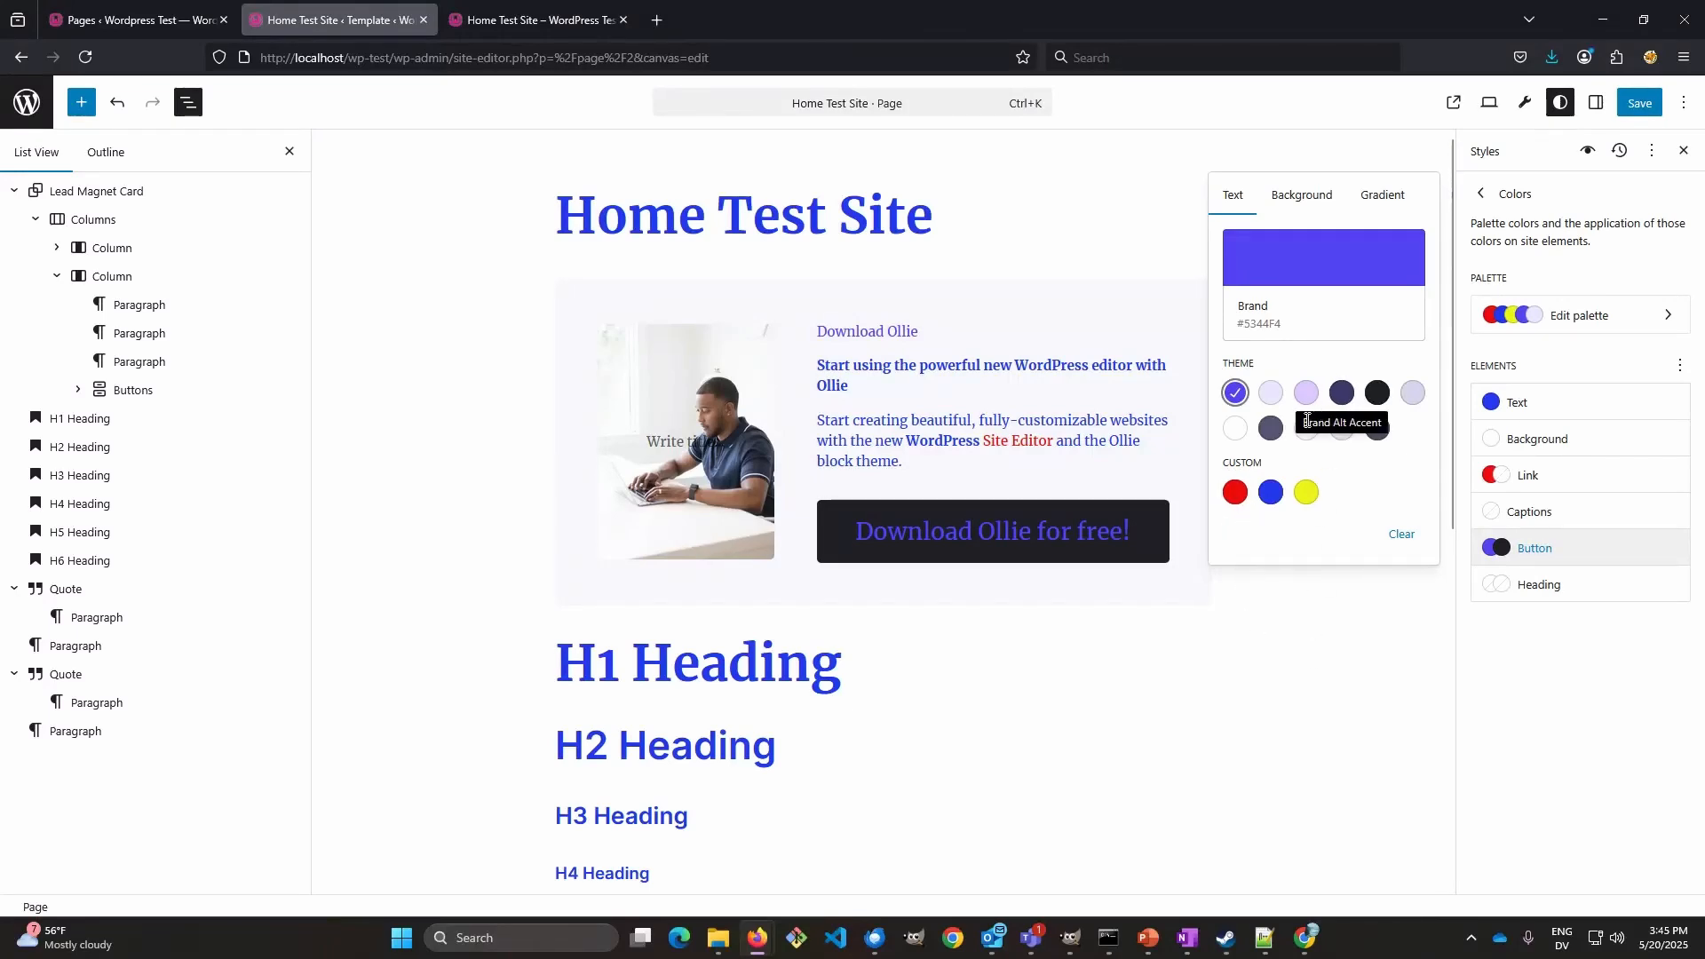
pyautogui.click(1236, 429)
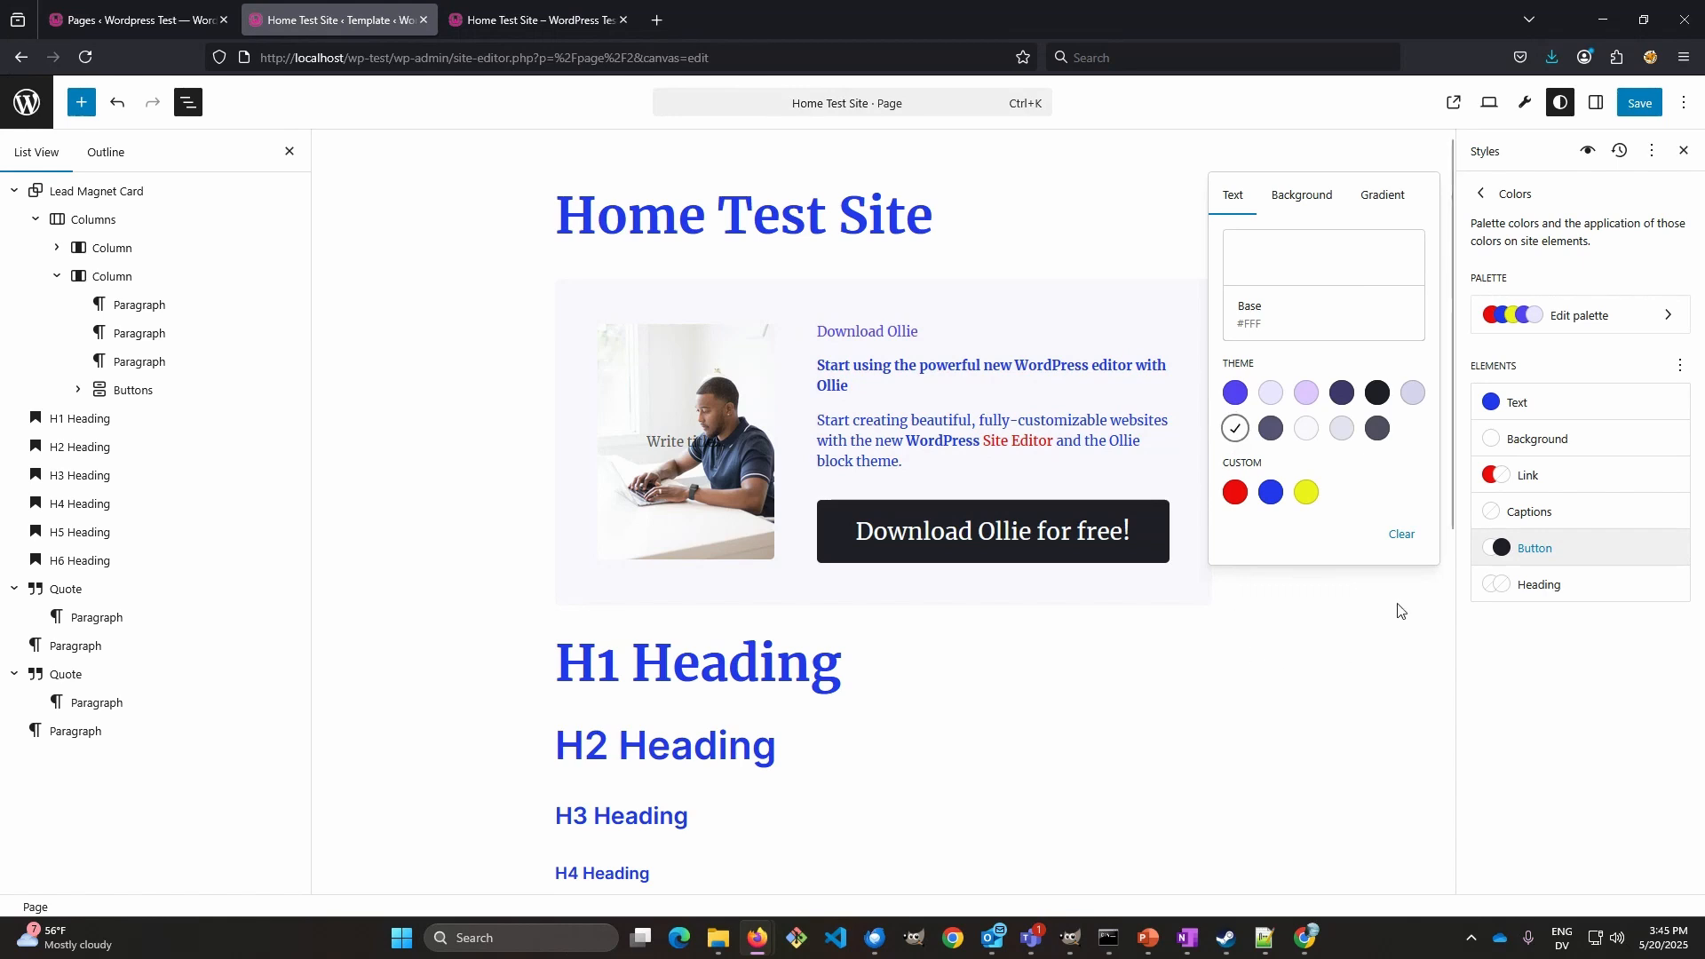
# - Try the custom yellow, Color 3, as the text color of all headings and clear it again
pyautogui.click(1548, 587)
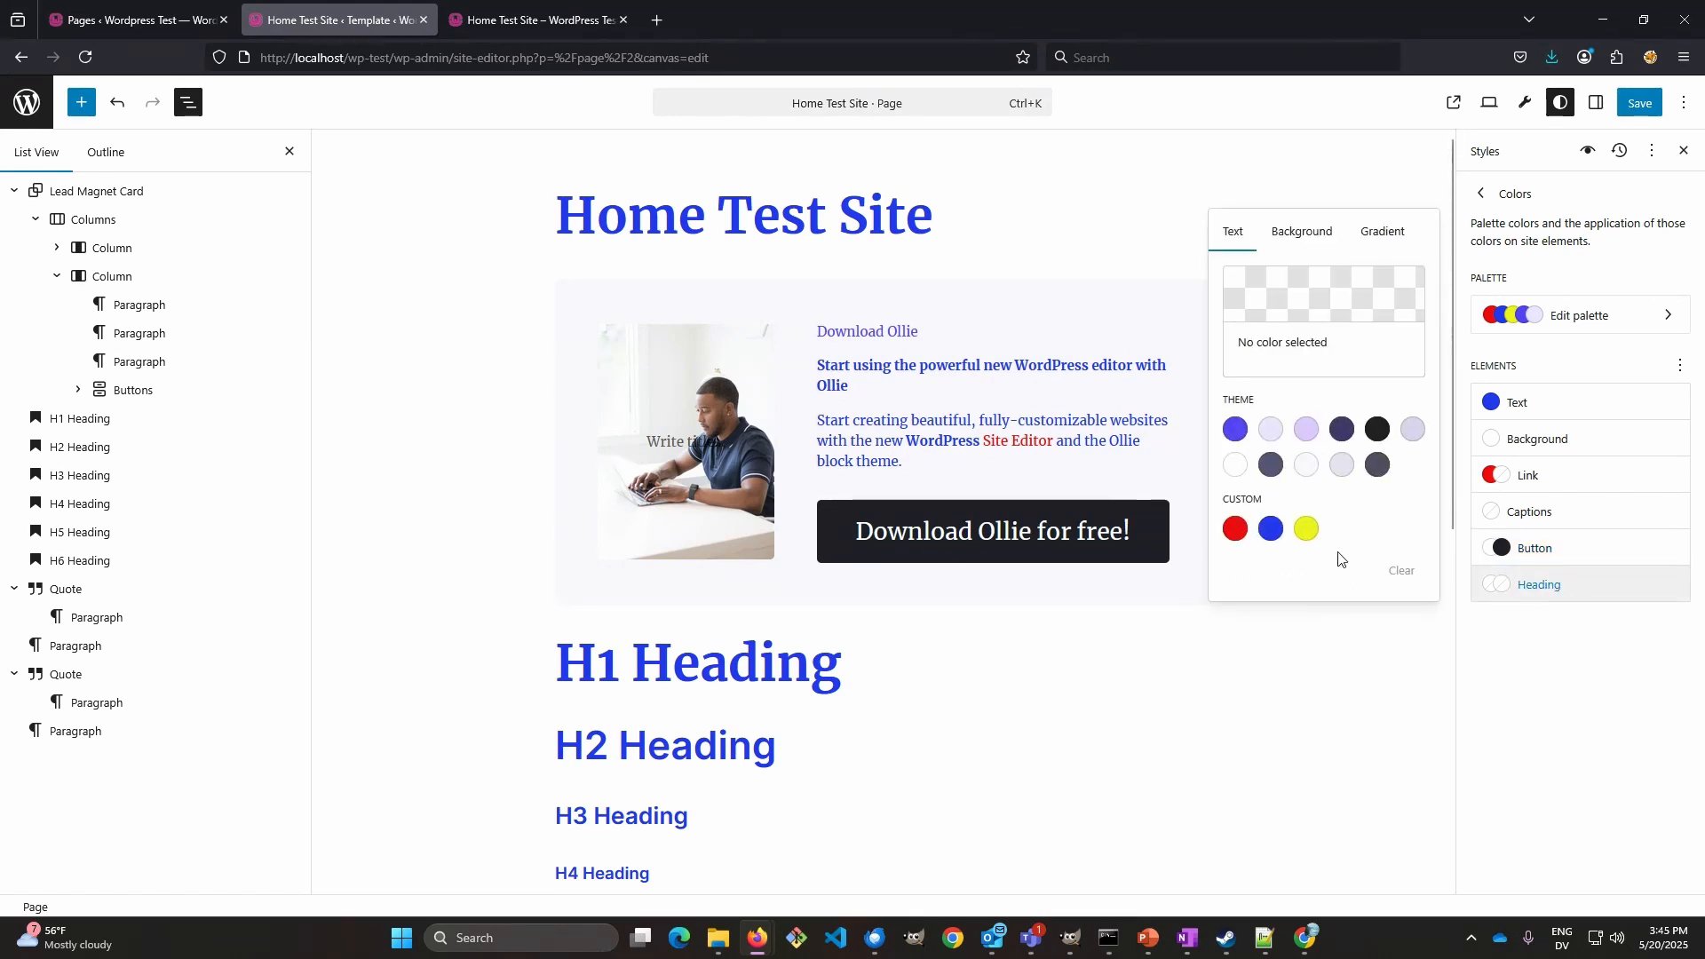
pyautogui.click(1306, 528)
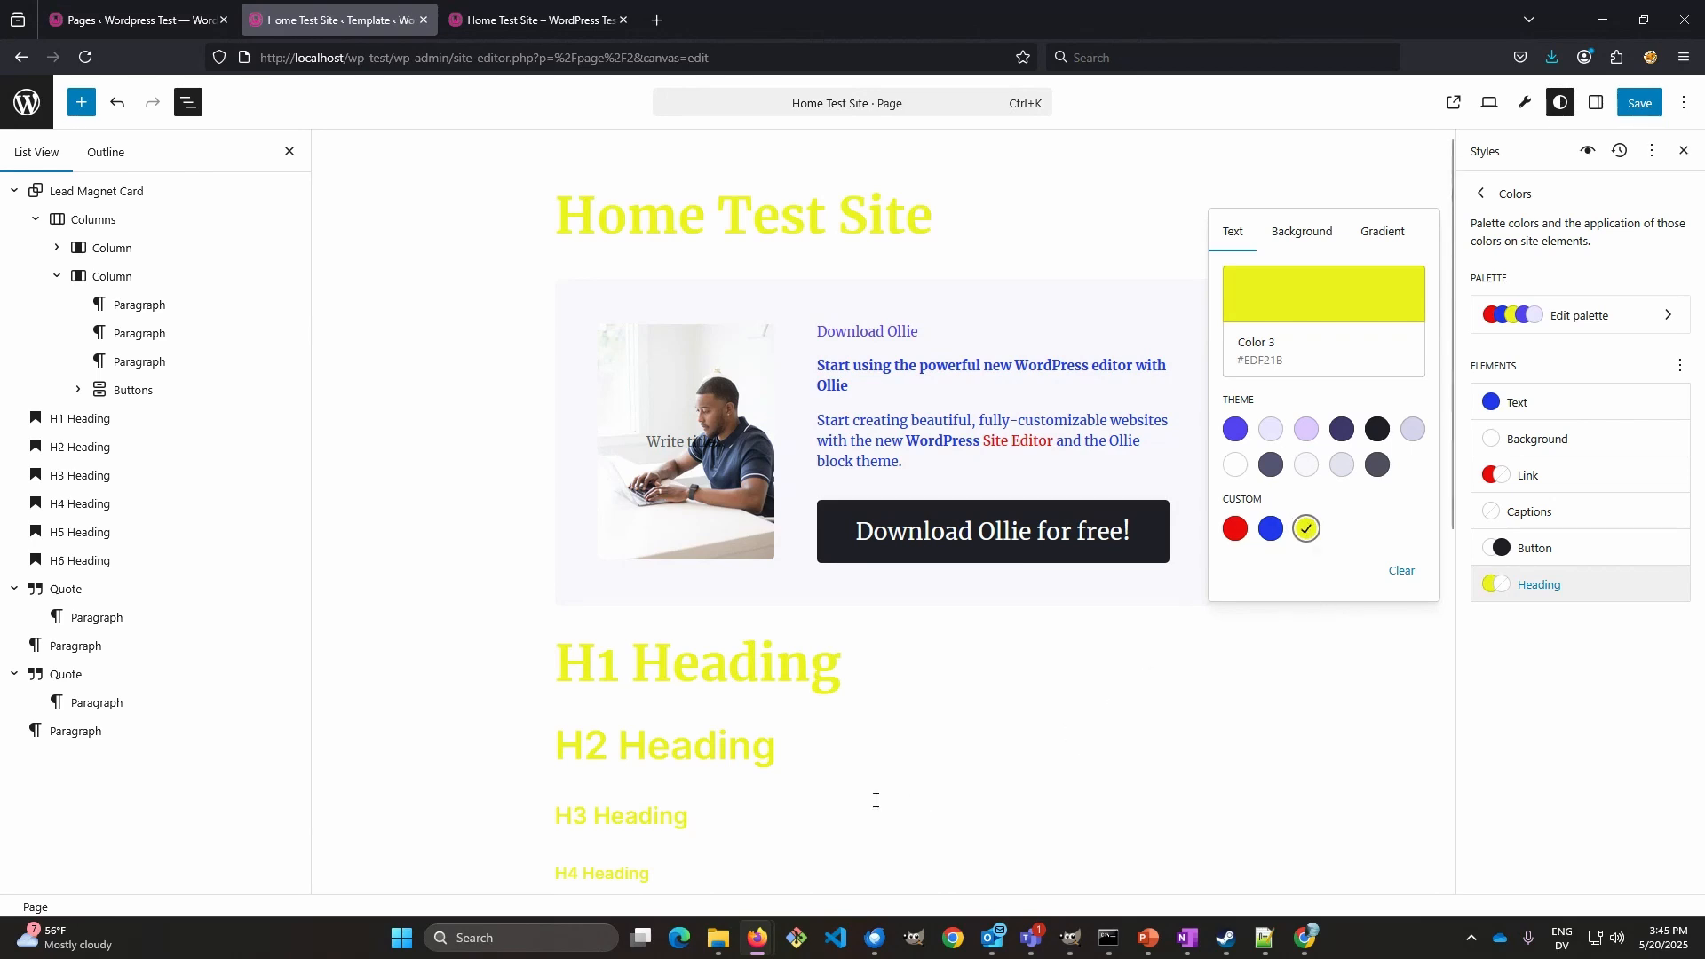
pyautogui.scroll(-2, 875, 800)
pyautogui.scroll(1, 905, 716)
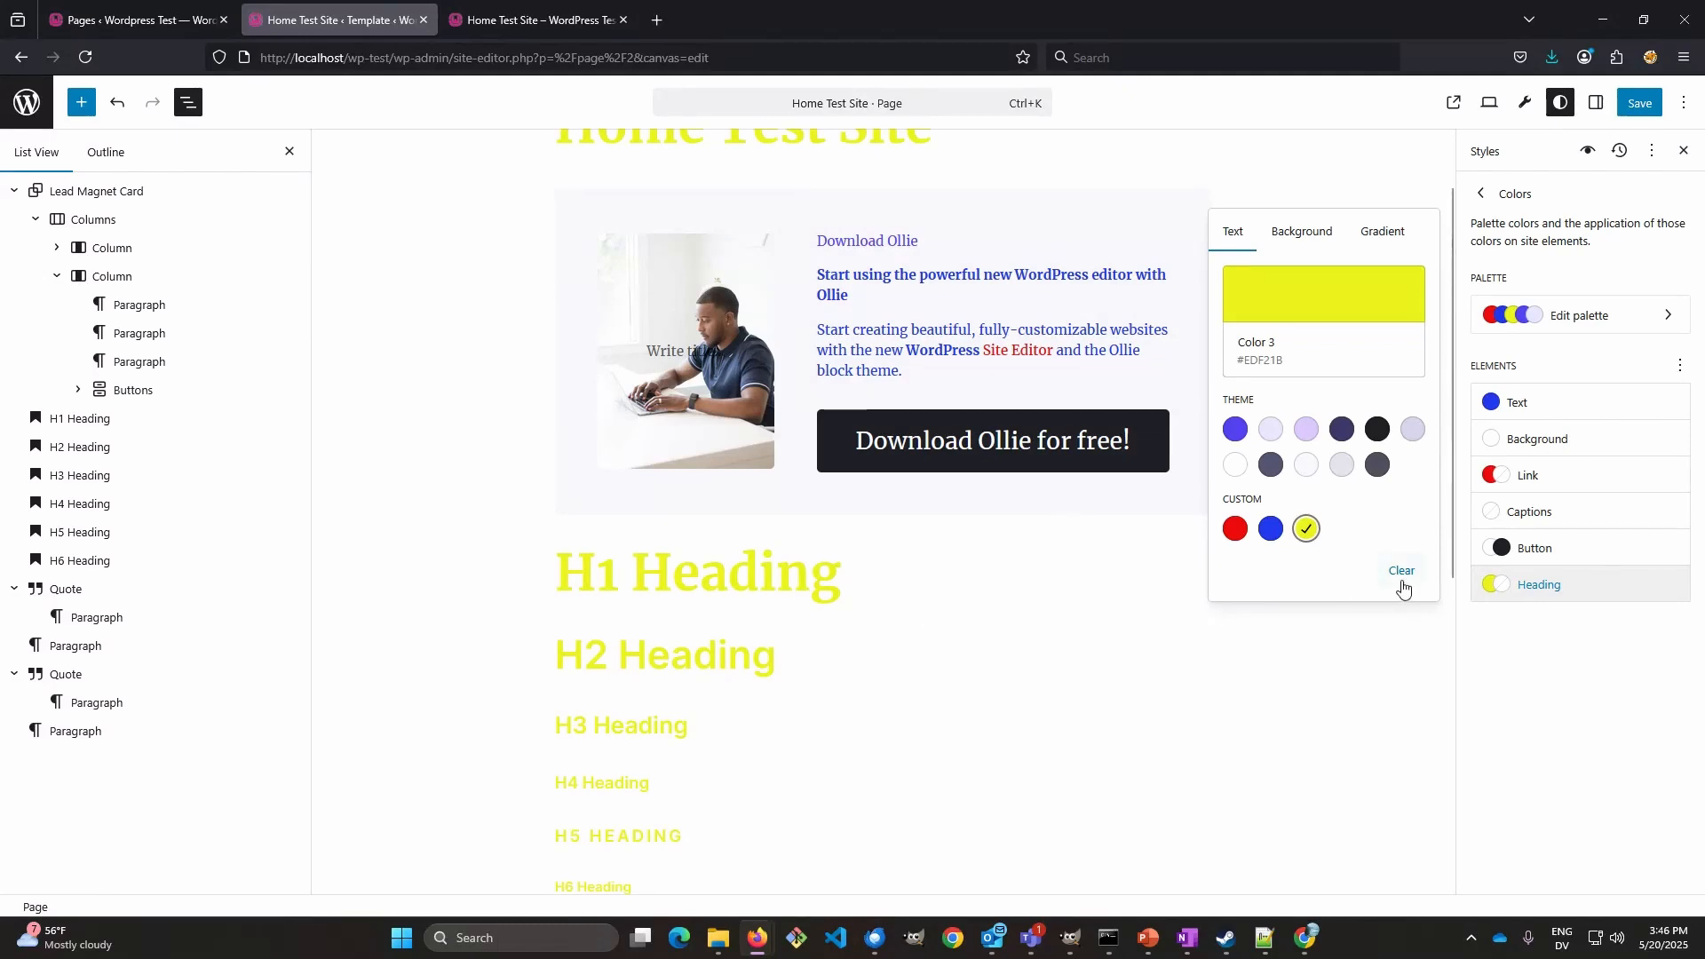
pyautogui.click(1402, 579)
pyautogui.click(1357, 662)
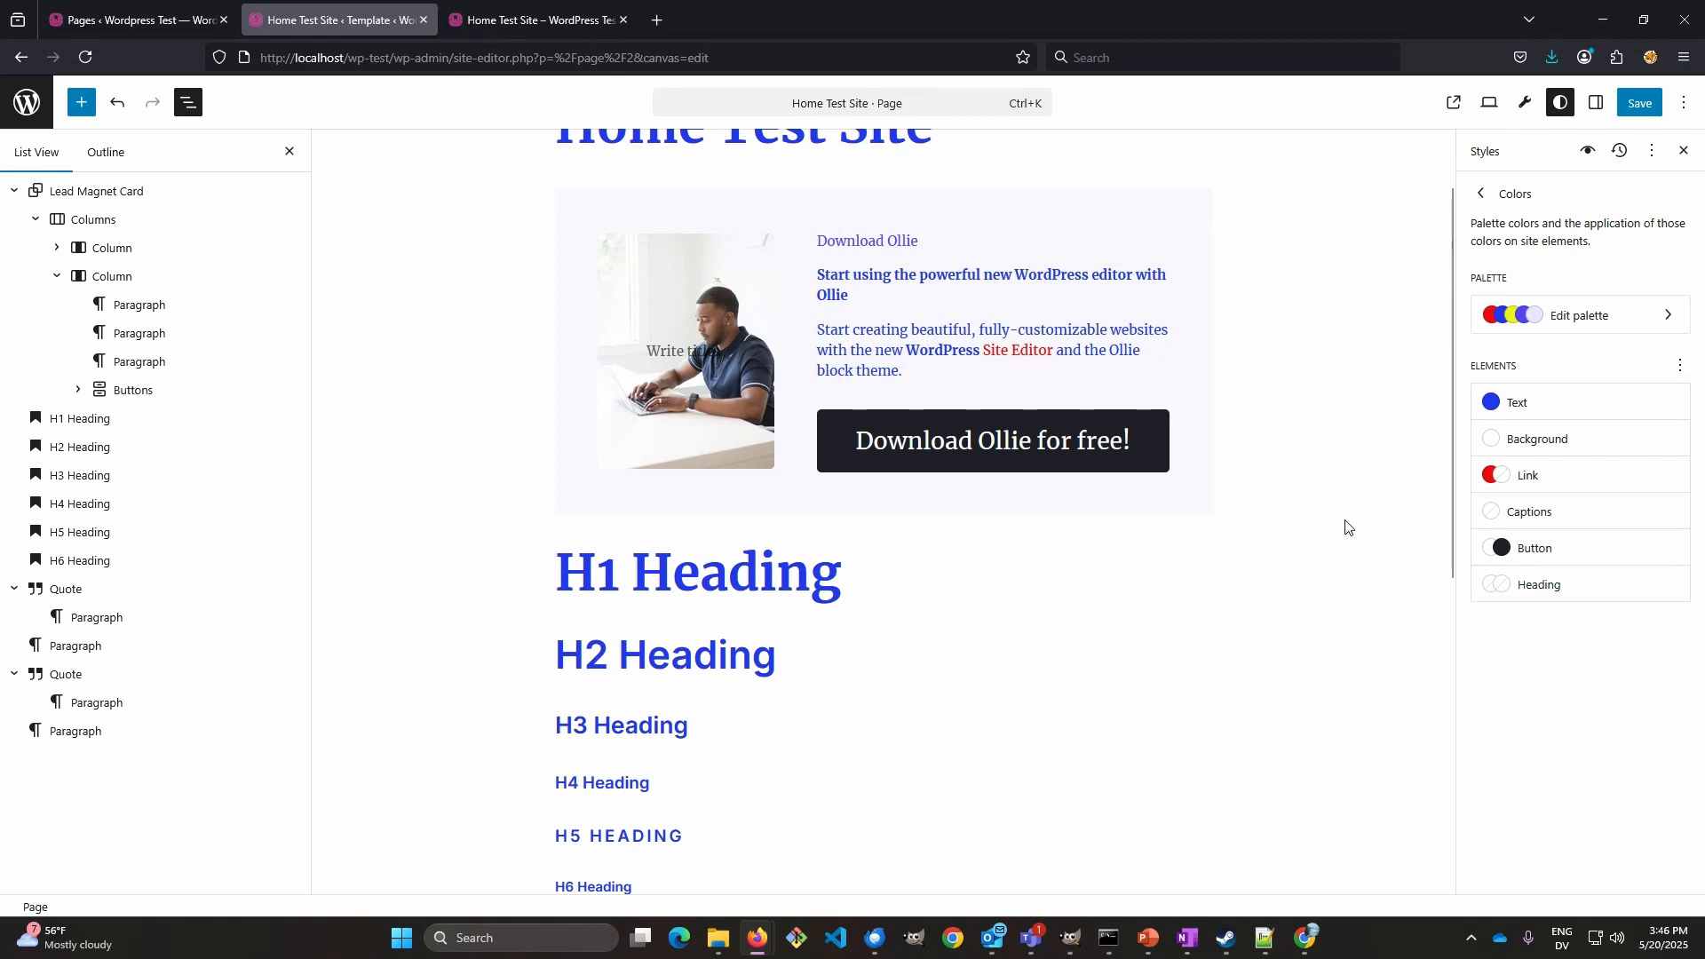
# - Save the site-wide text and link color changes
pyautogui.click(1640, 103)
pyautogui.click(1642, 101)
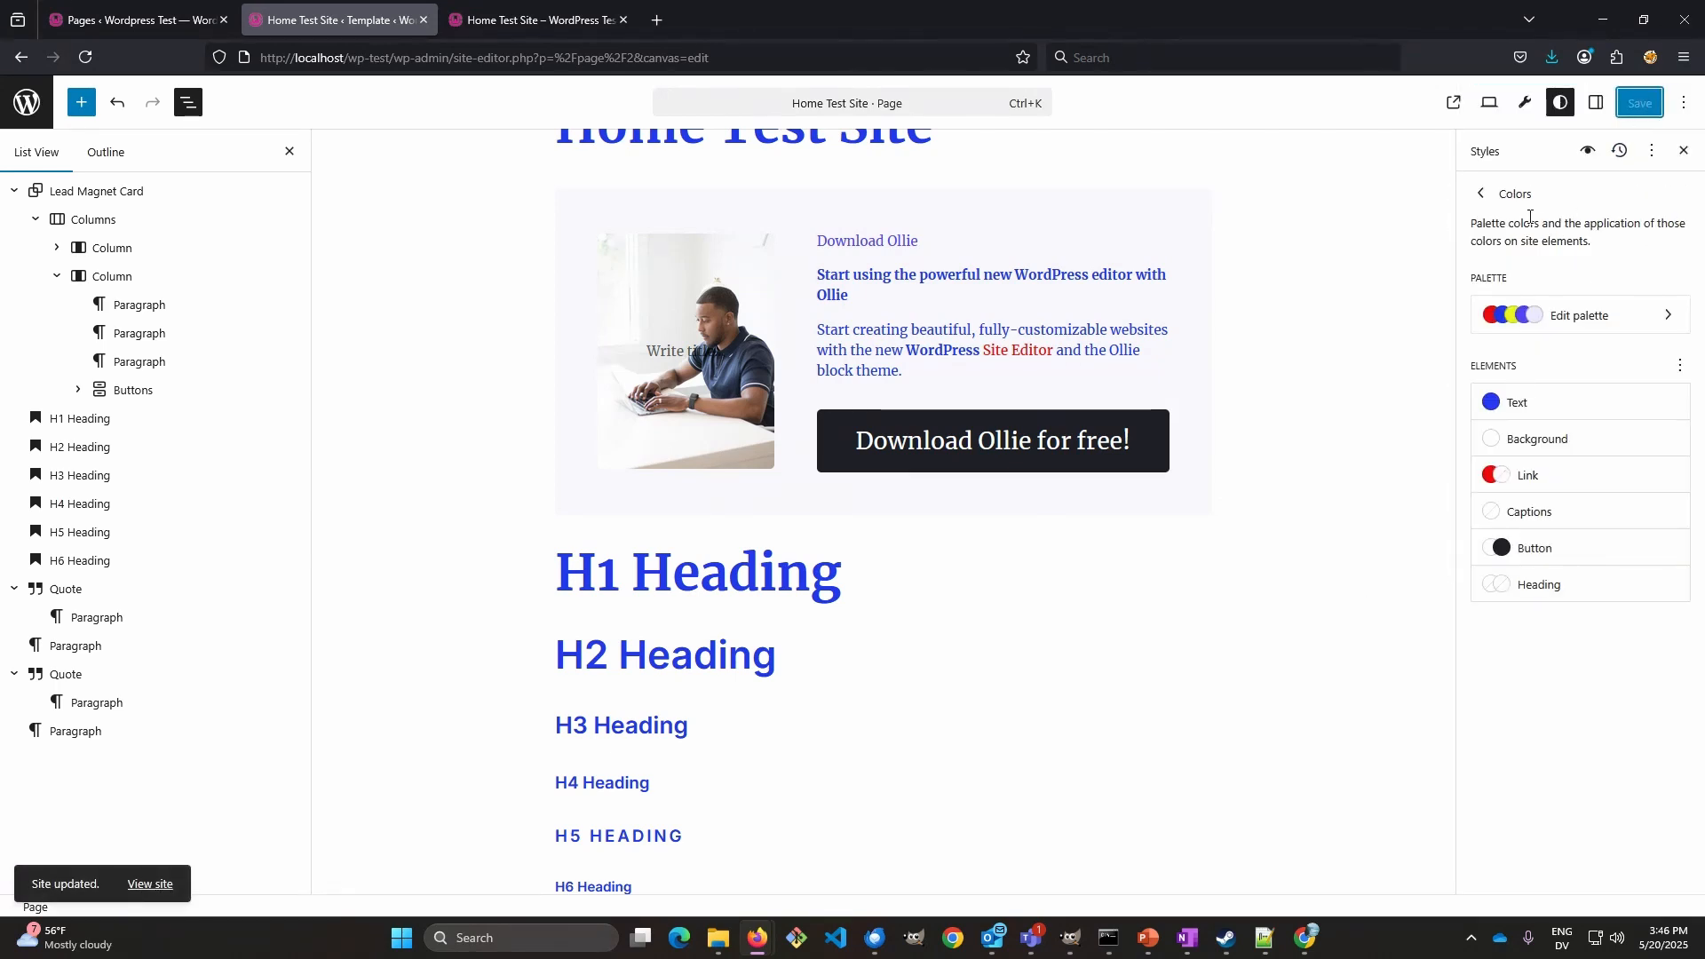
# - Look at the site background image settings and the media selection dialog, closing it without choosing an image
pyautogui.click(1481, 195)
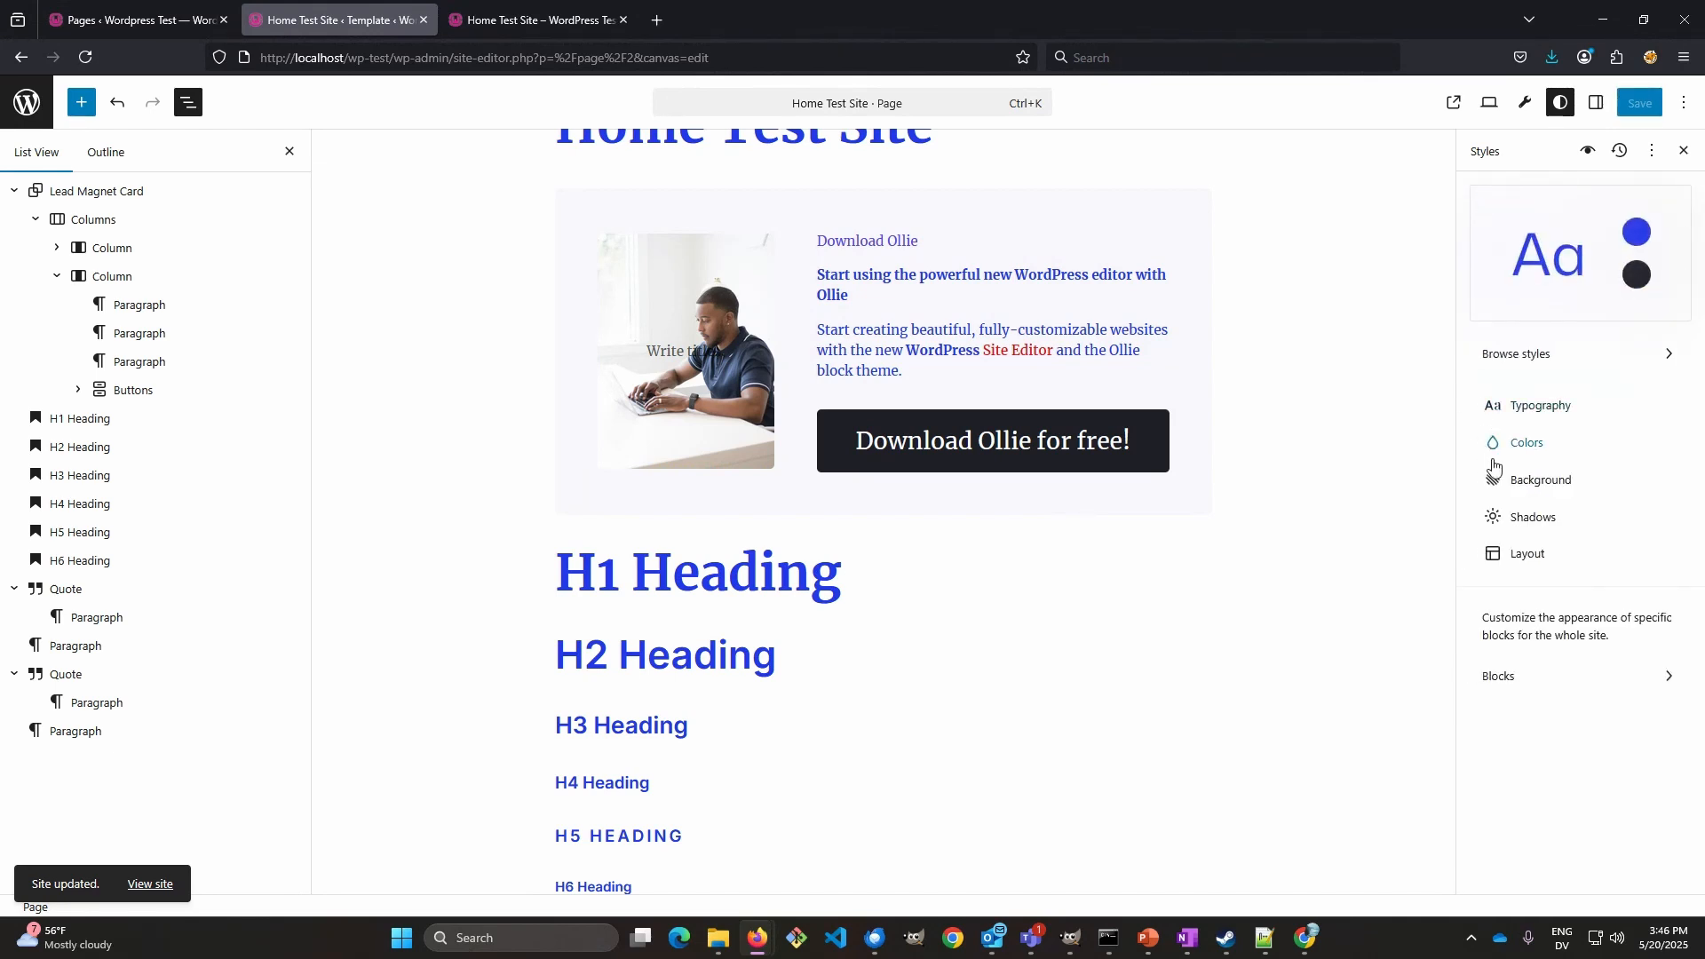
pyautogui.click(1529, 484)
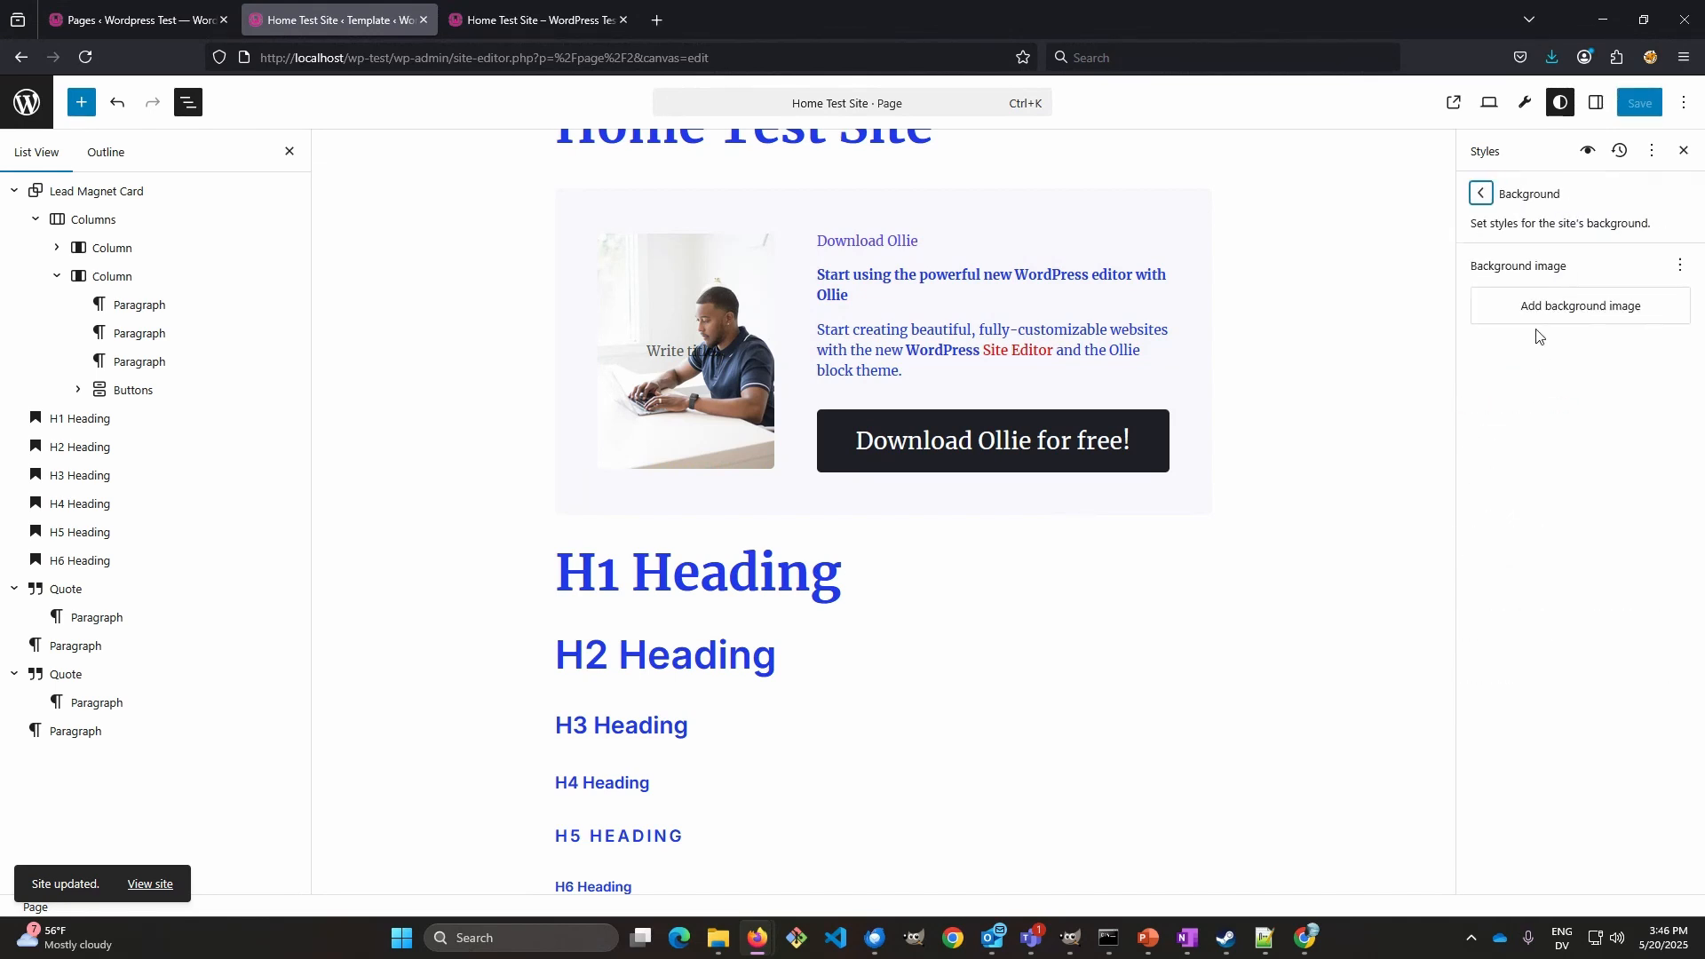
pyautogui.click(1588, 310)
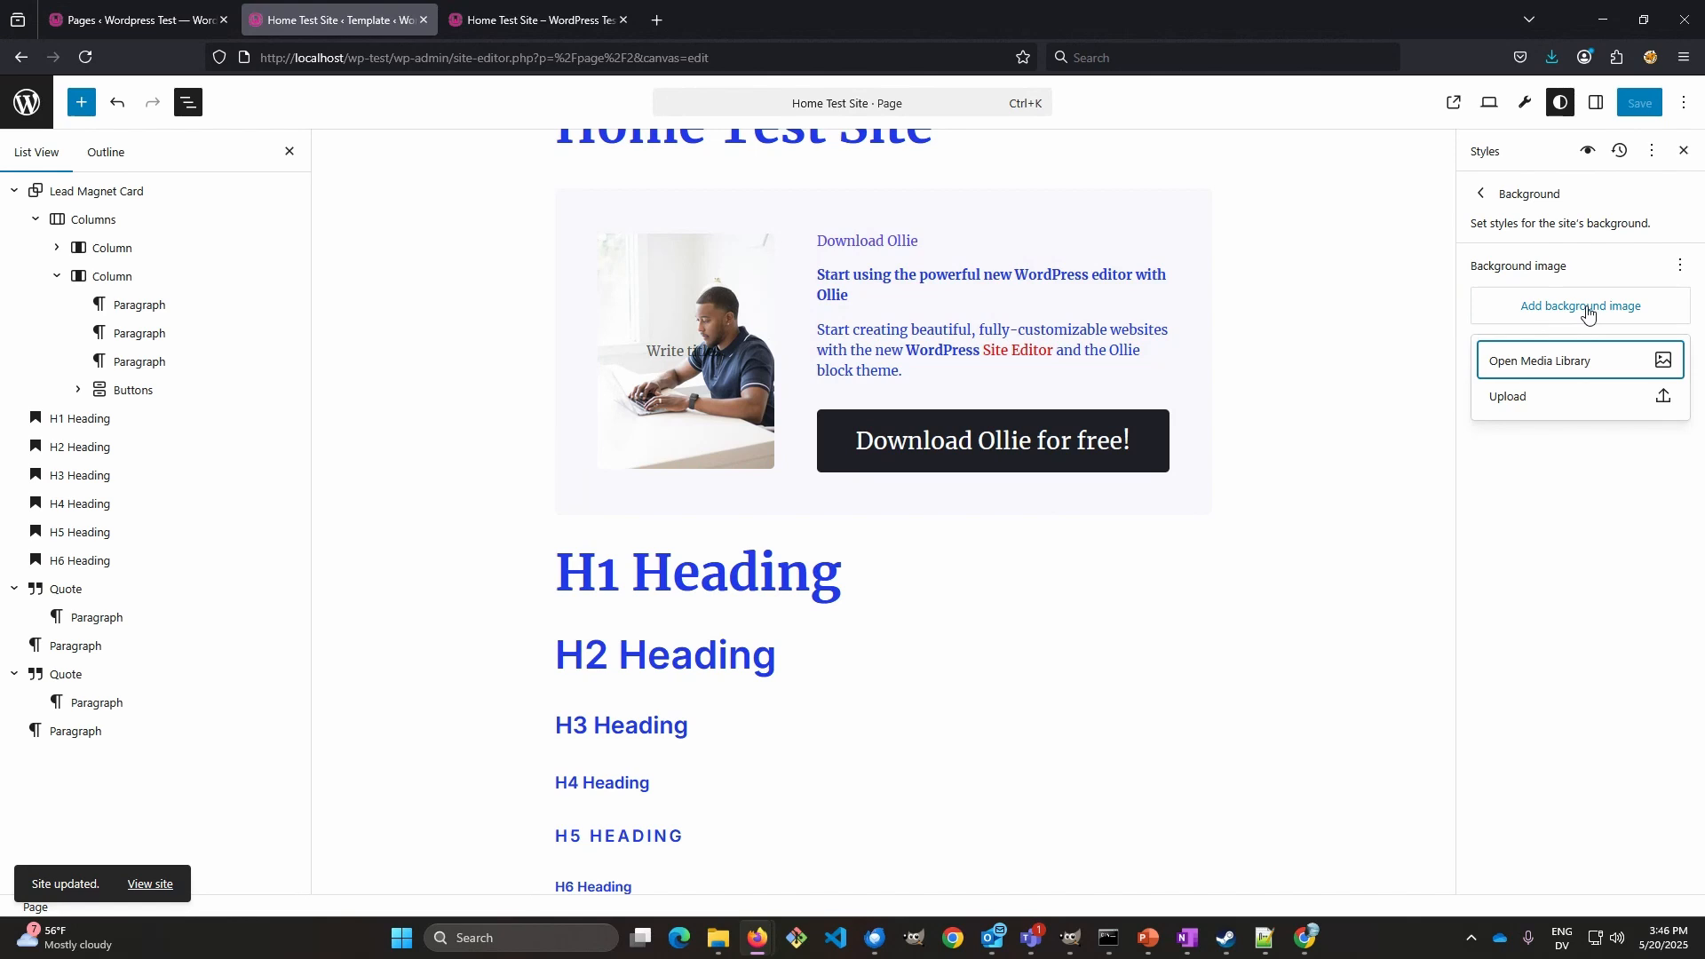
pyautogui.click(1560, 362)
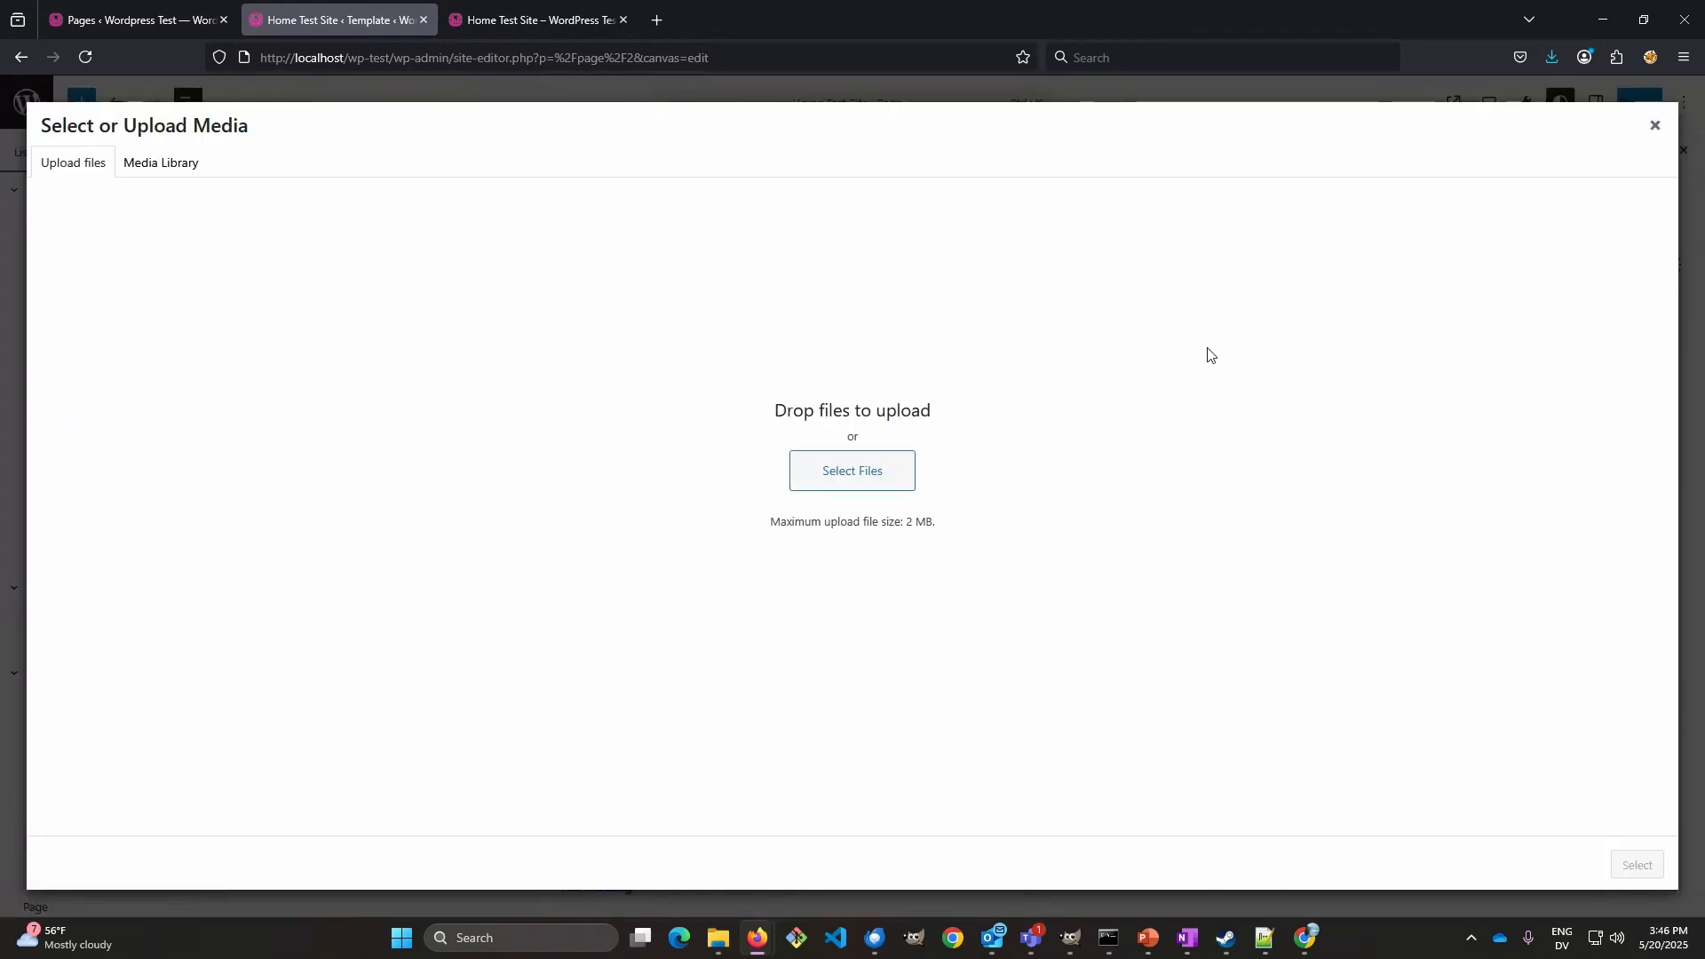
pyautogui.click(1654, 125)
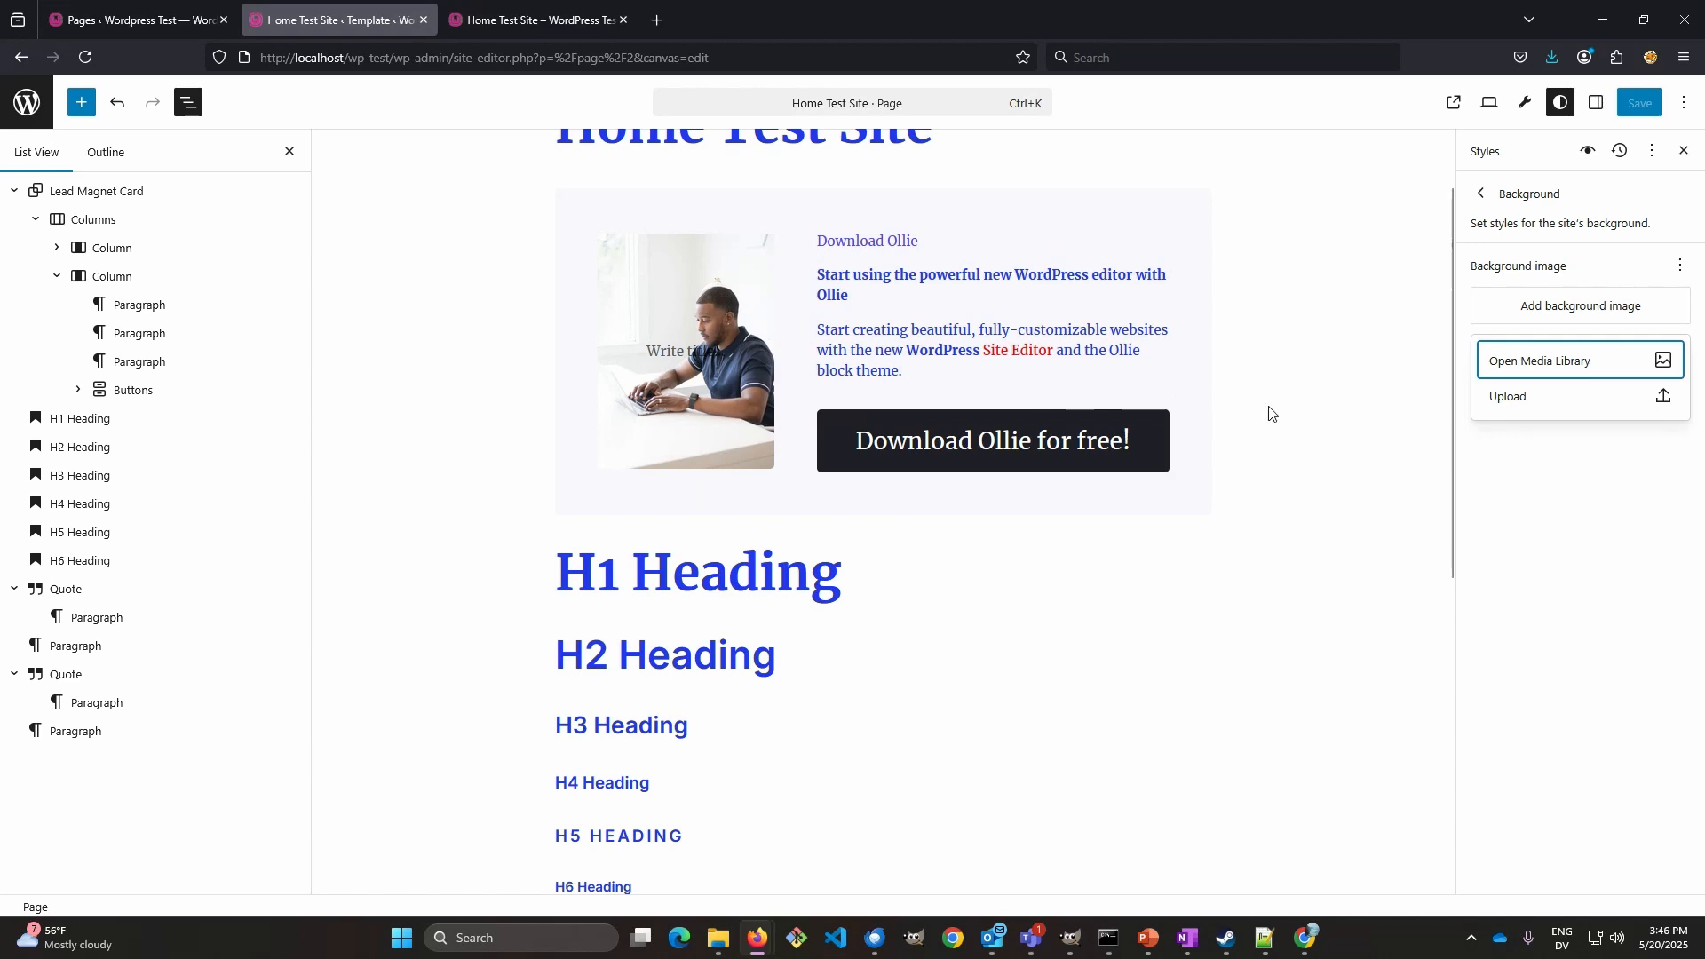
# - Look at the theme's site-wide shadow presets
pyautogui.click(1480, 194)
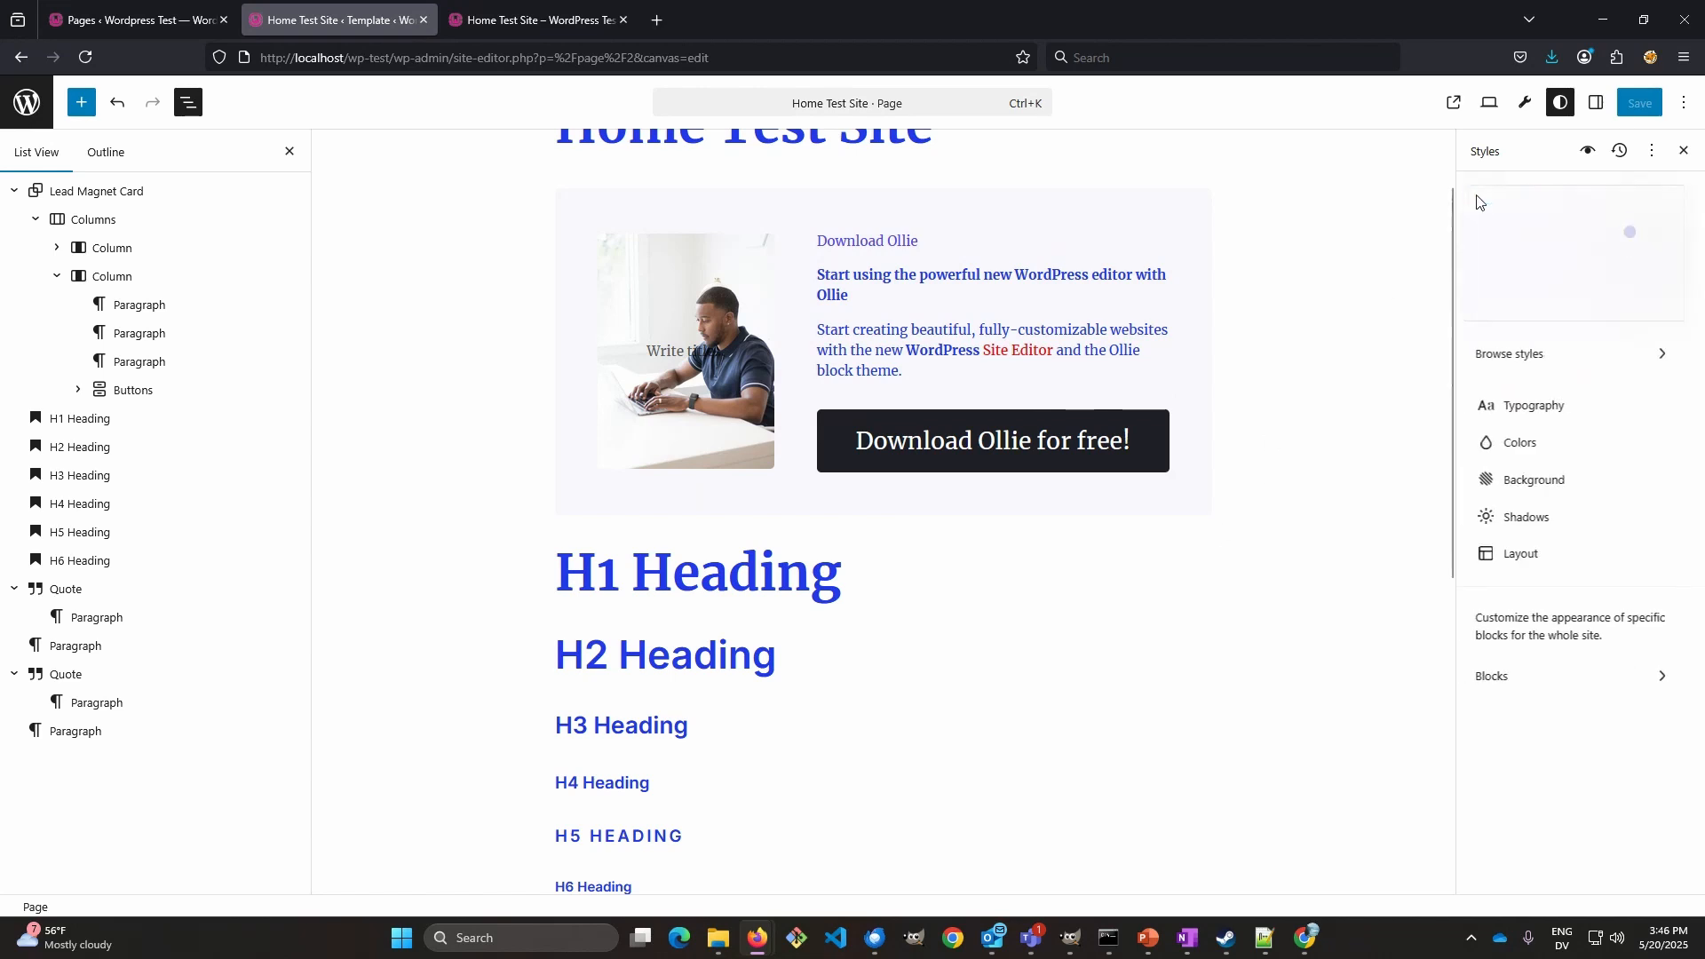
pyautogui.click(1484, 519)
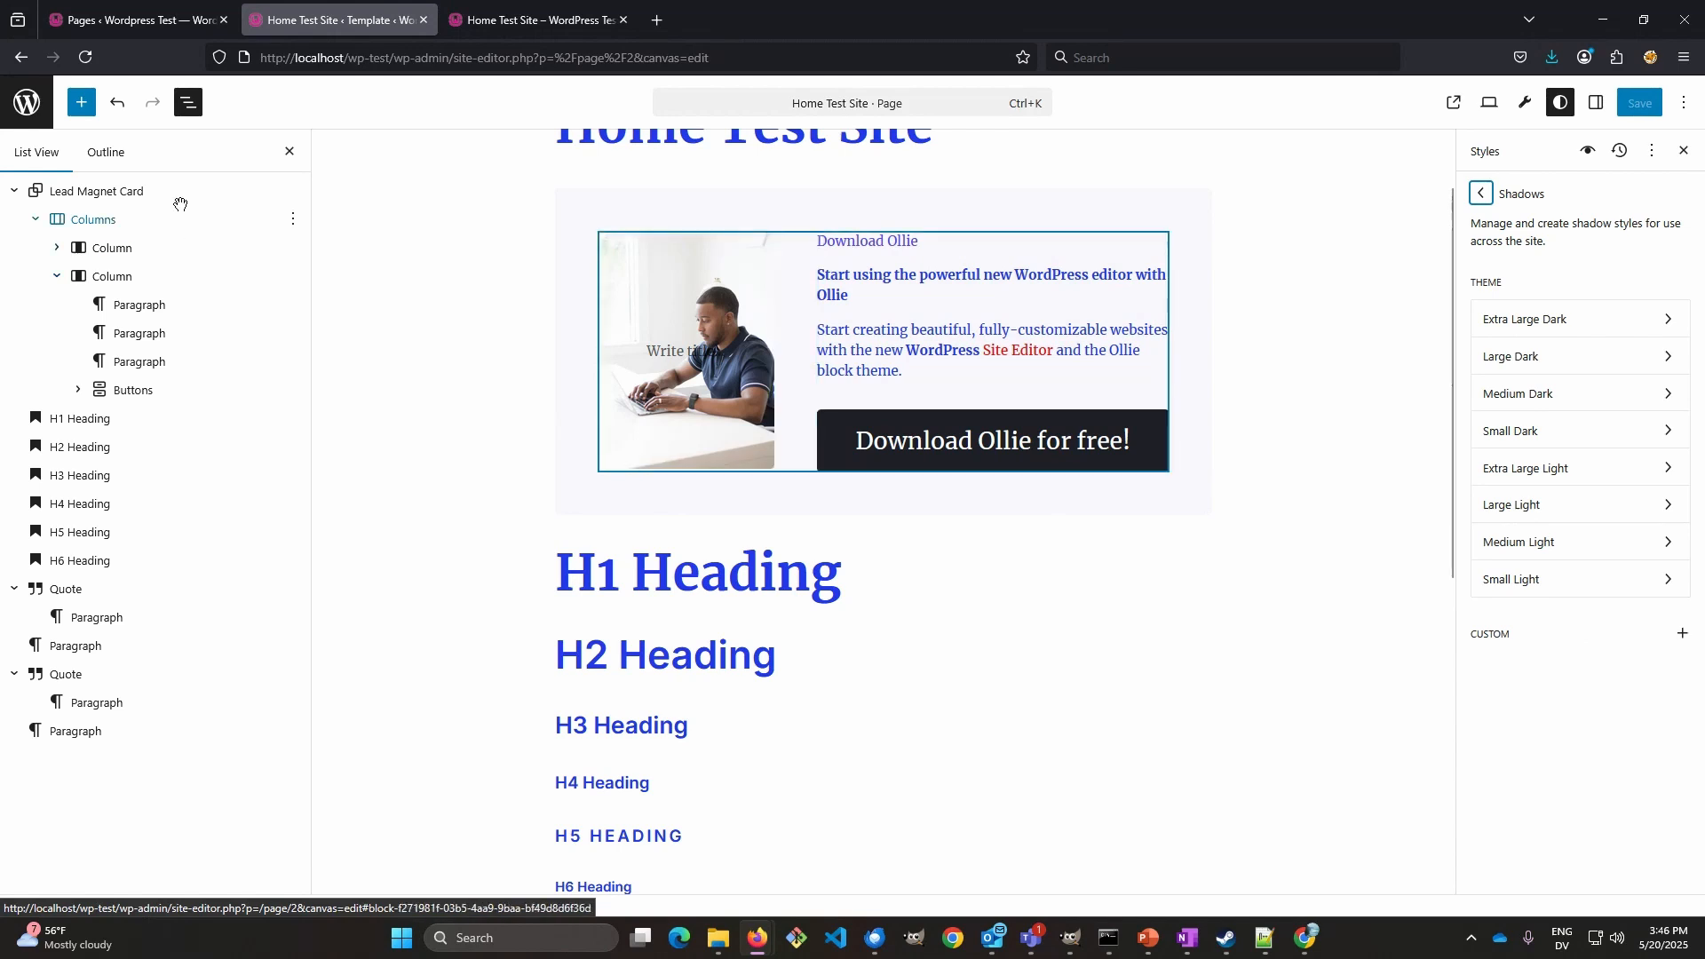
# - Try to enable the shadow option in the Lead Magnet Card's border and shadow styles
pyautogui.click(76, 191)
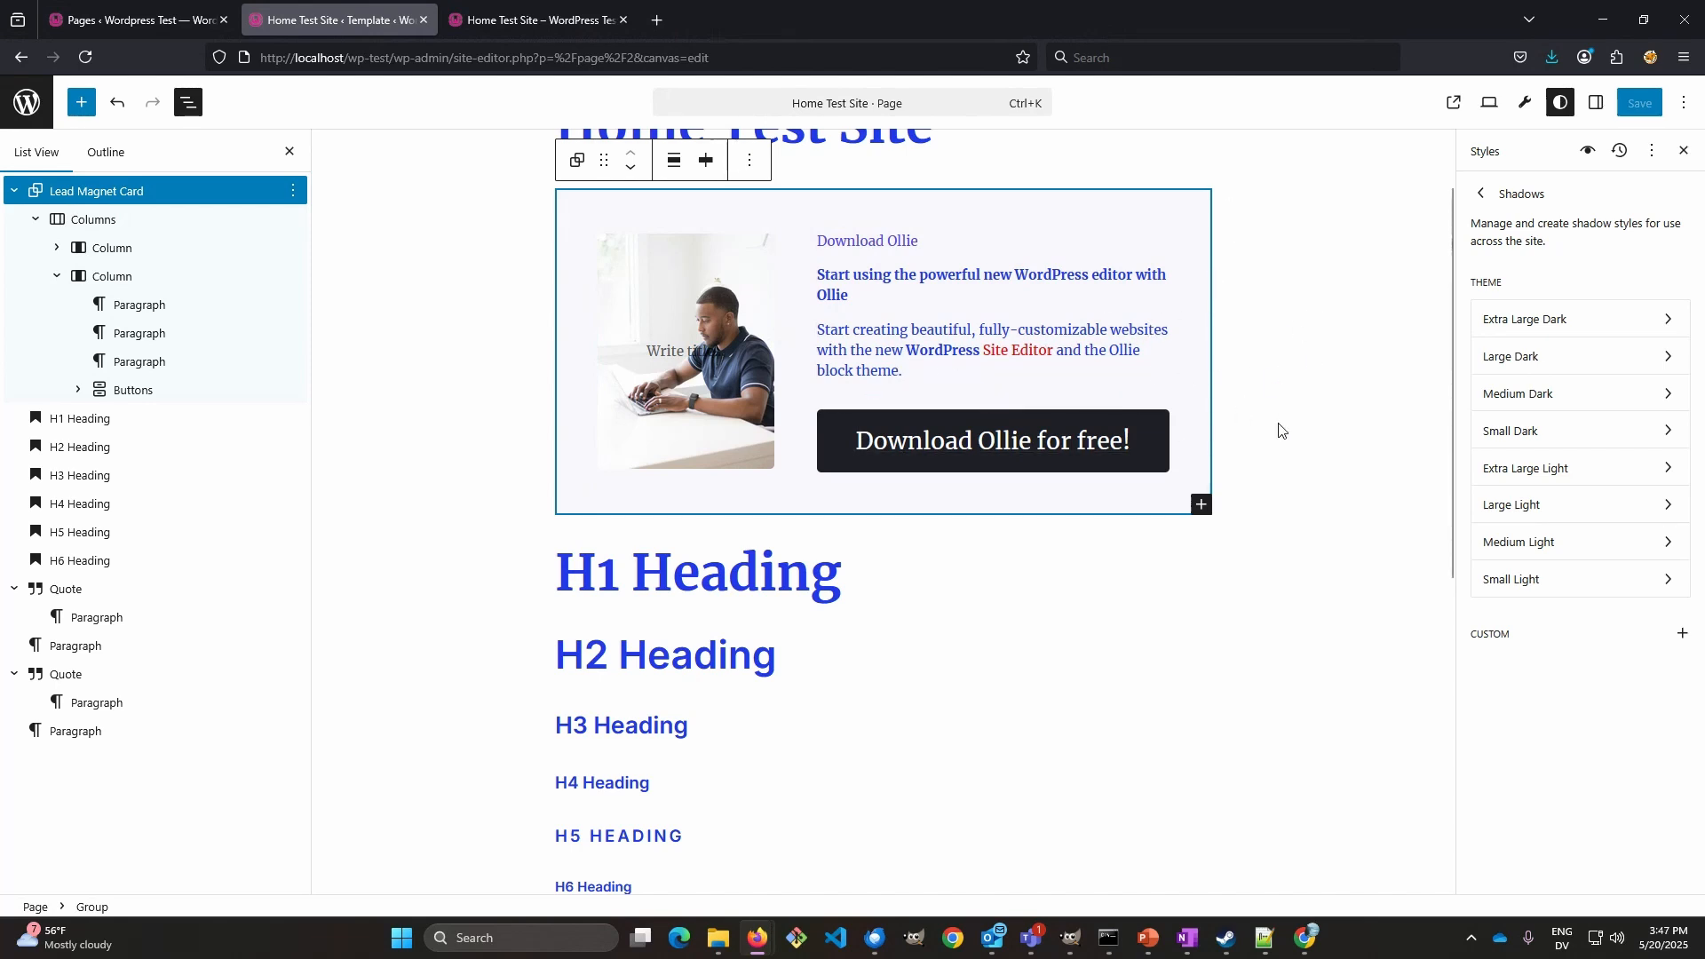
pyautogui.click(1479, 197)
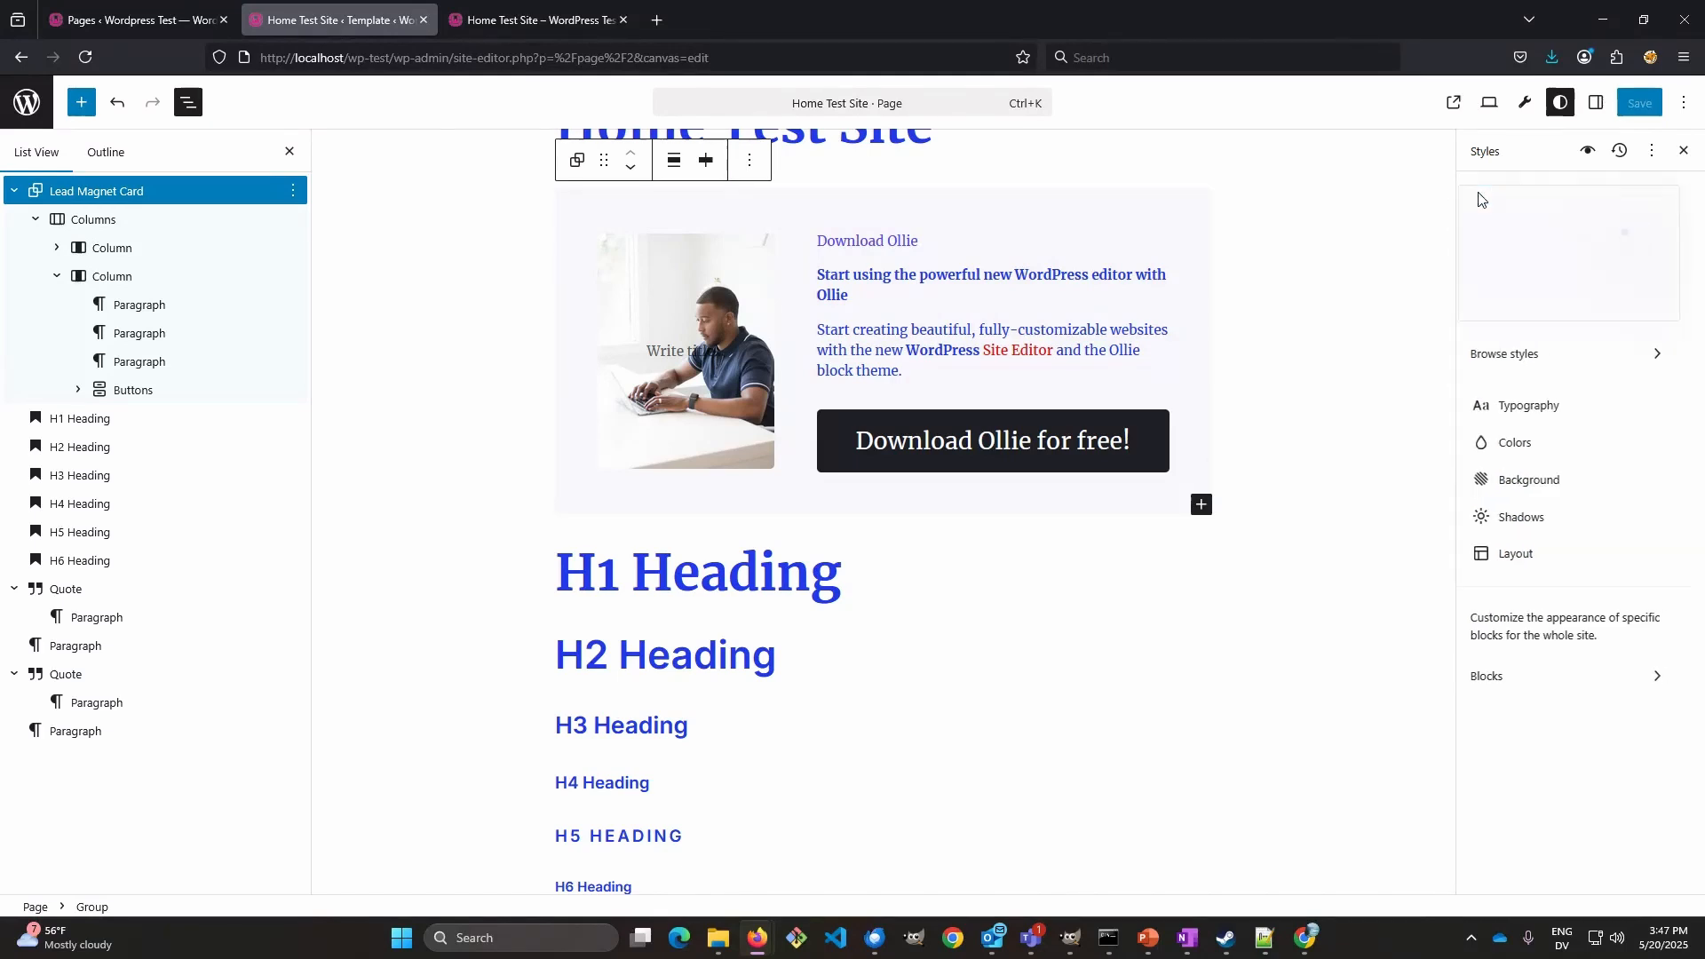
pyautogui.click(1596, 104)
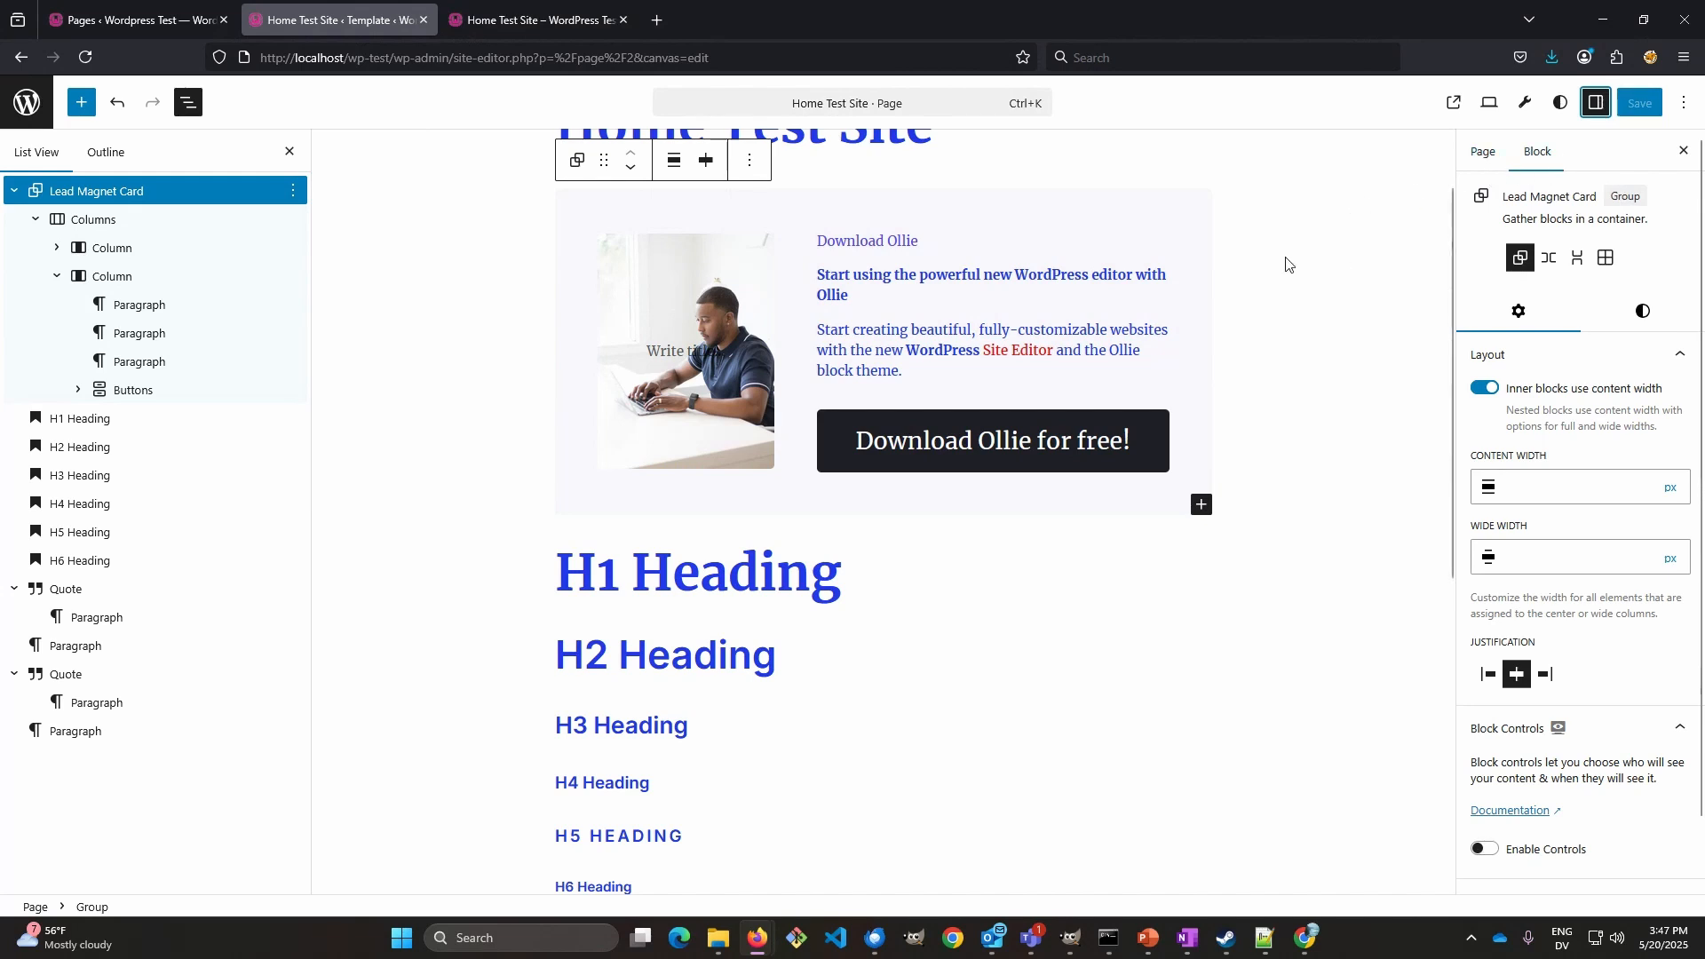
pyautogui.click(1645, 314)
pyautogui.scroll(-5, 1638, 613)
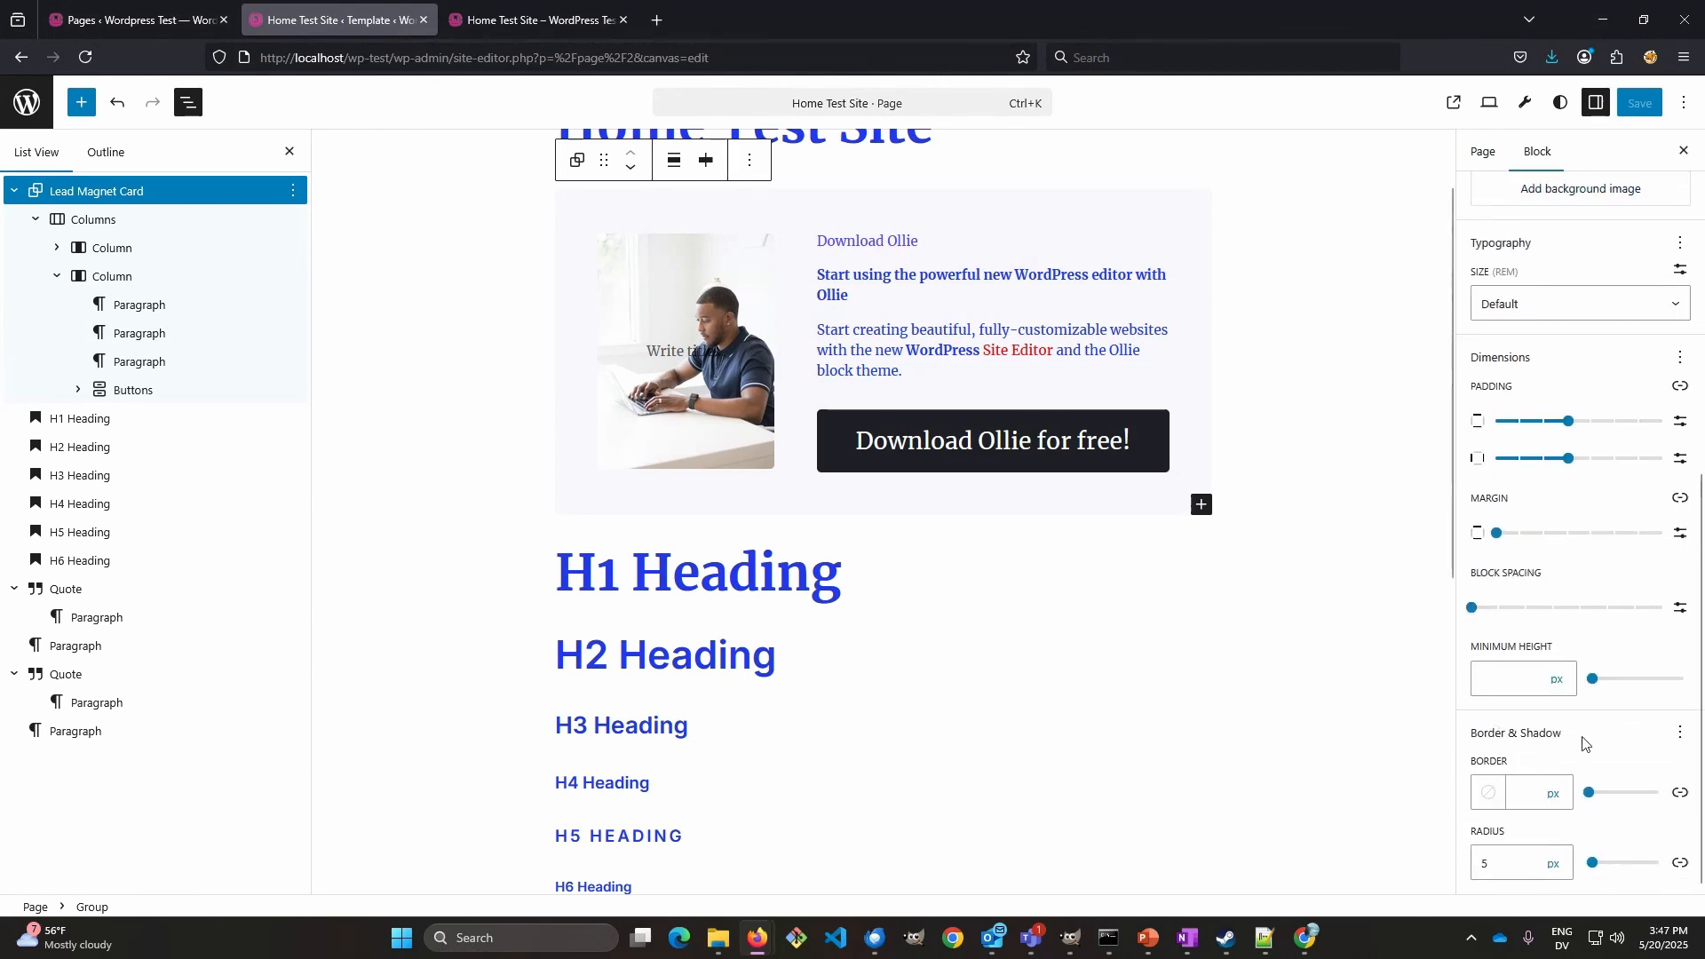
pyautogui.moveTo(1574, 739); pyautogui.dragTo(1473, 729)
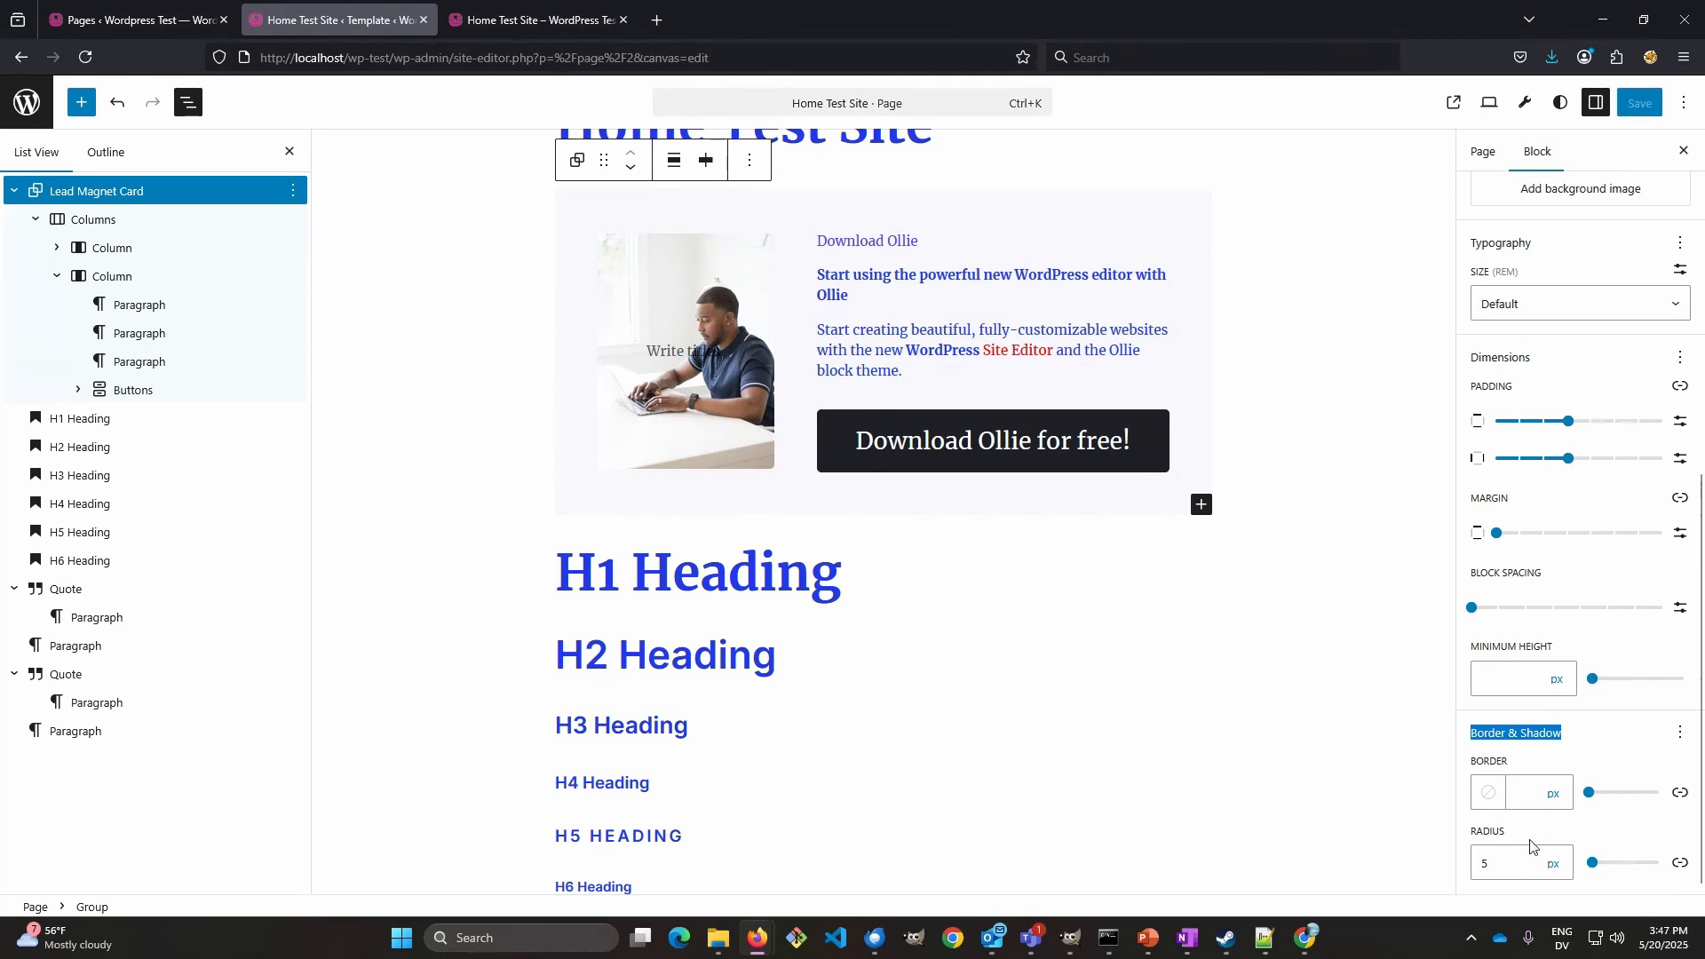
pyautogui.click(1679, 733)
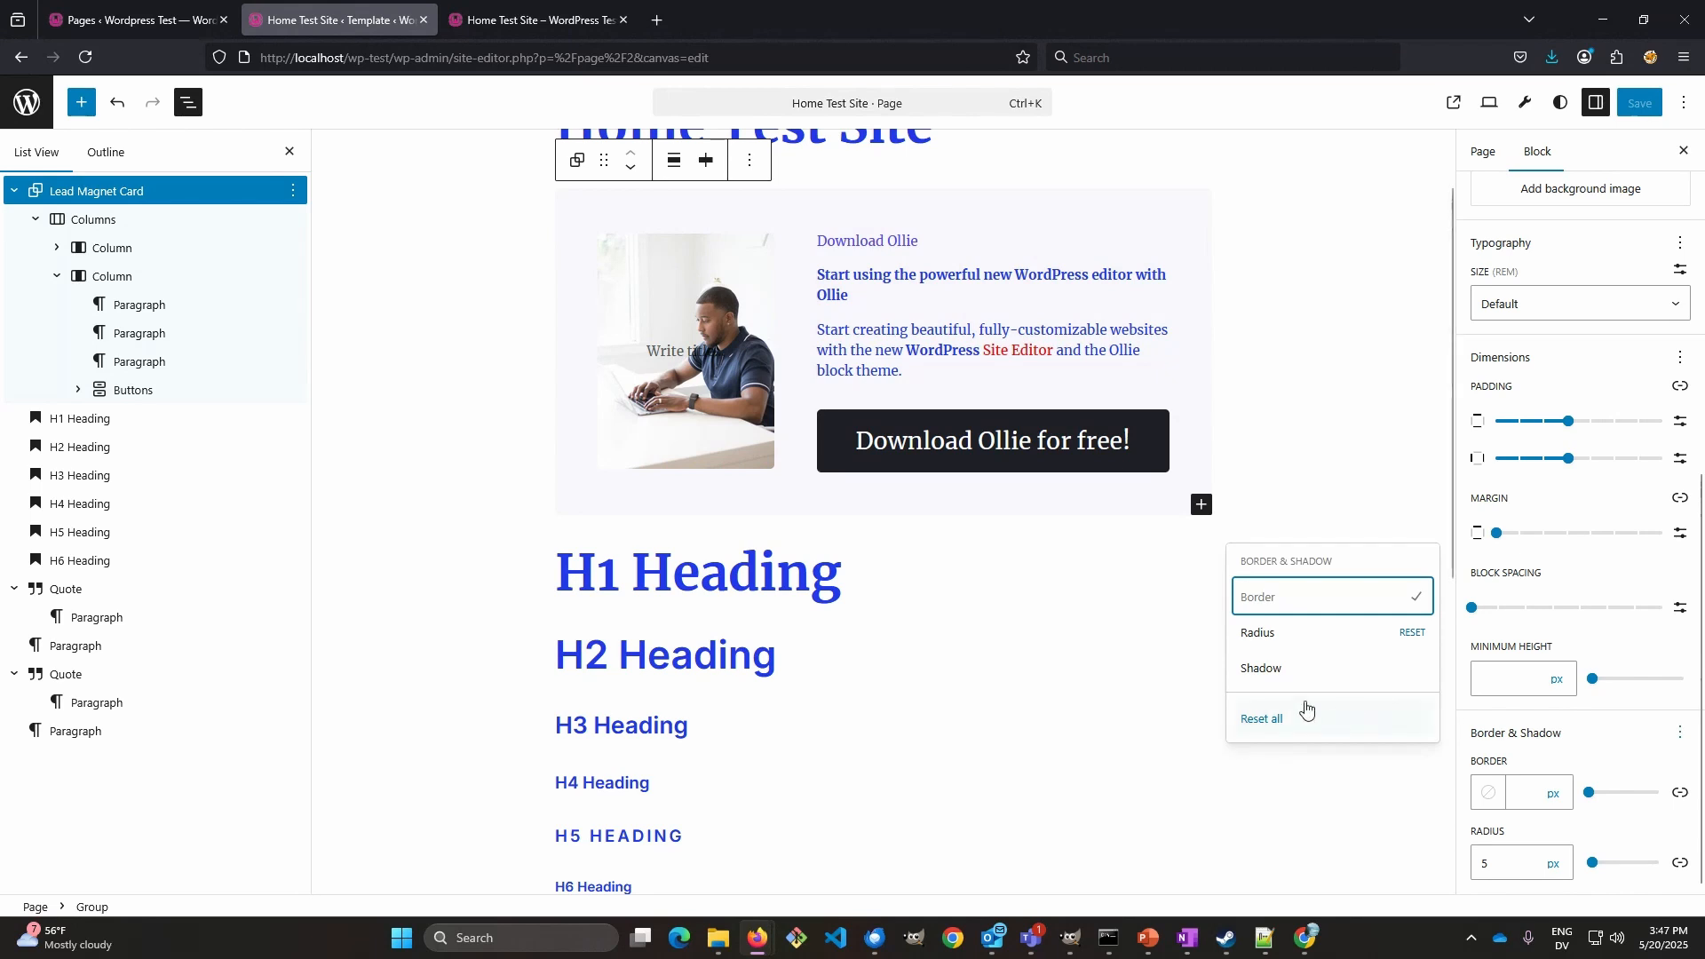
pyautogui.click(1259, 669)
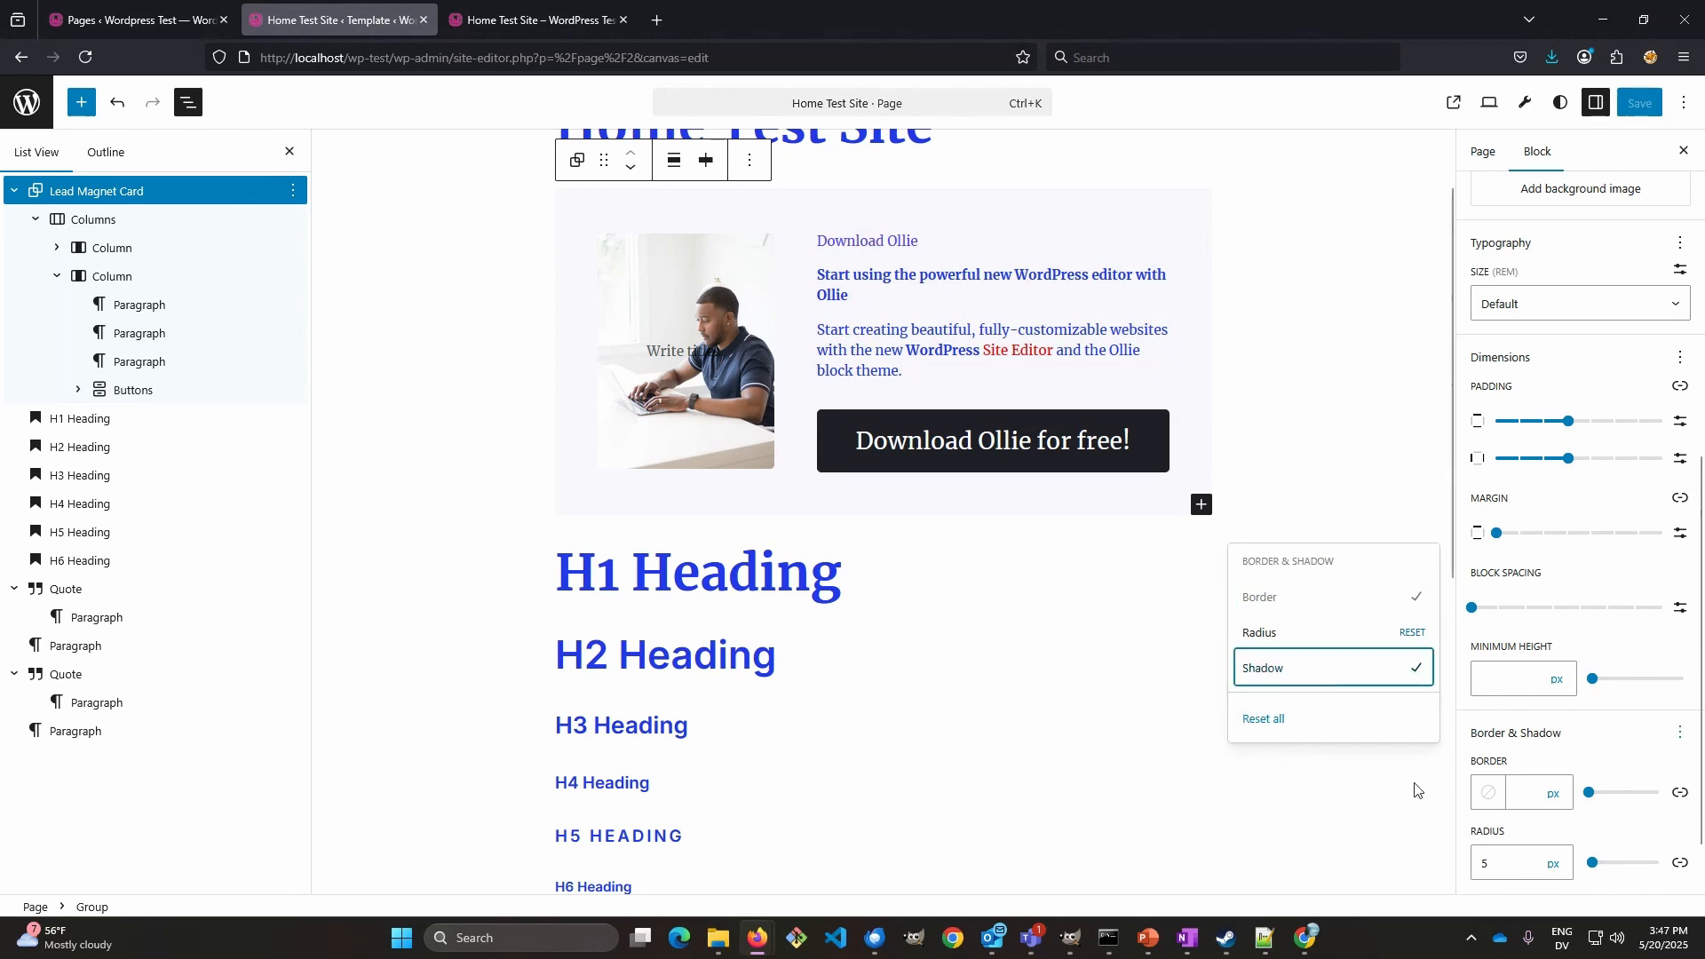
pyautogui.click(1349, 813)
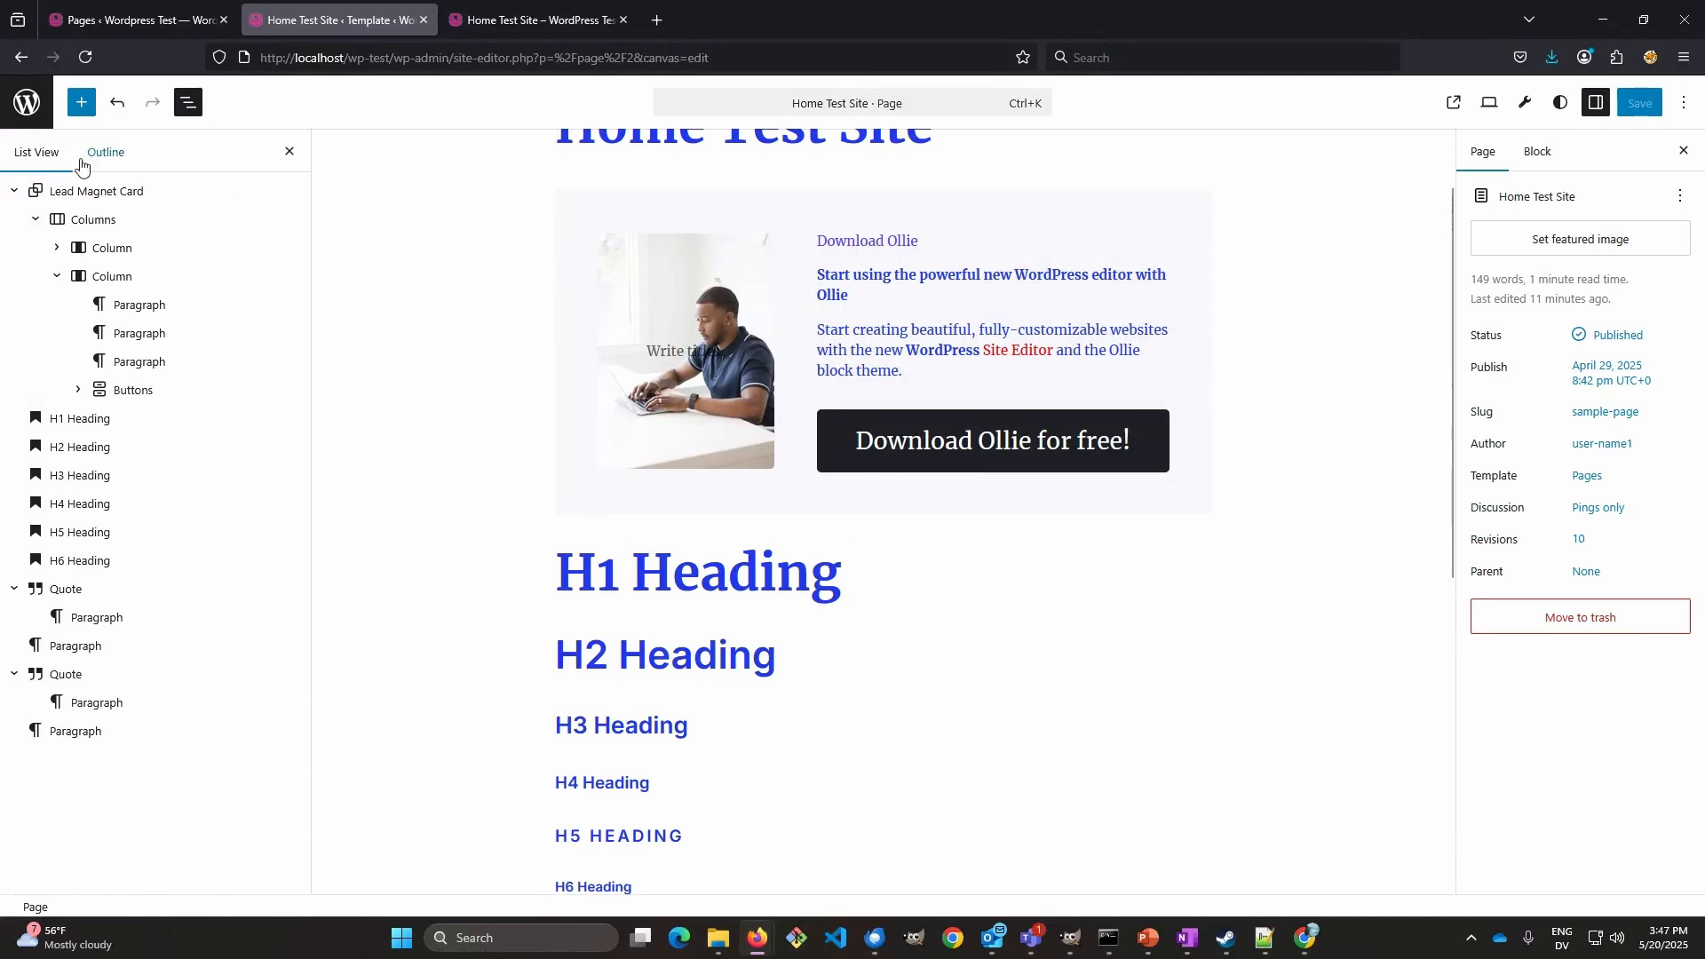
# - Add the shadow control to the border and shadow settings of the Lead Magnet Card group
pyautogui.click(84, 191)
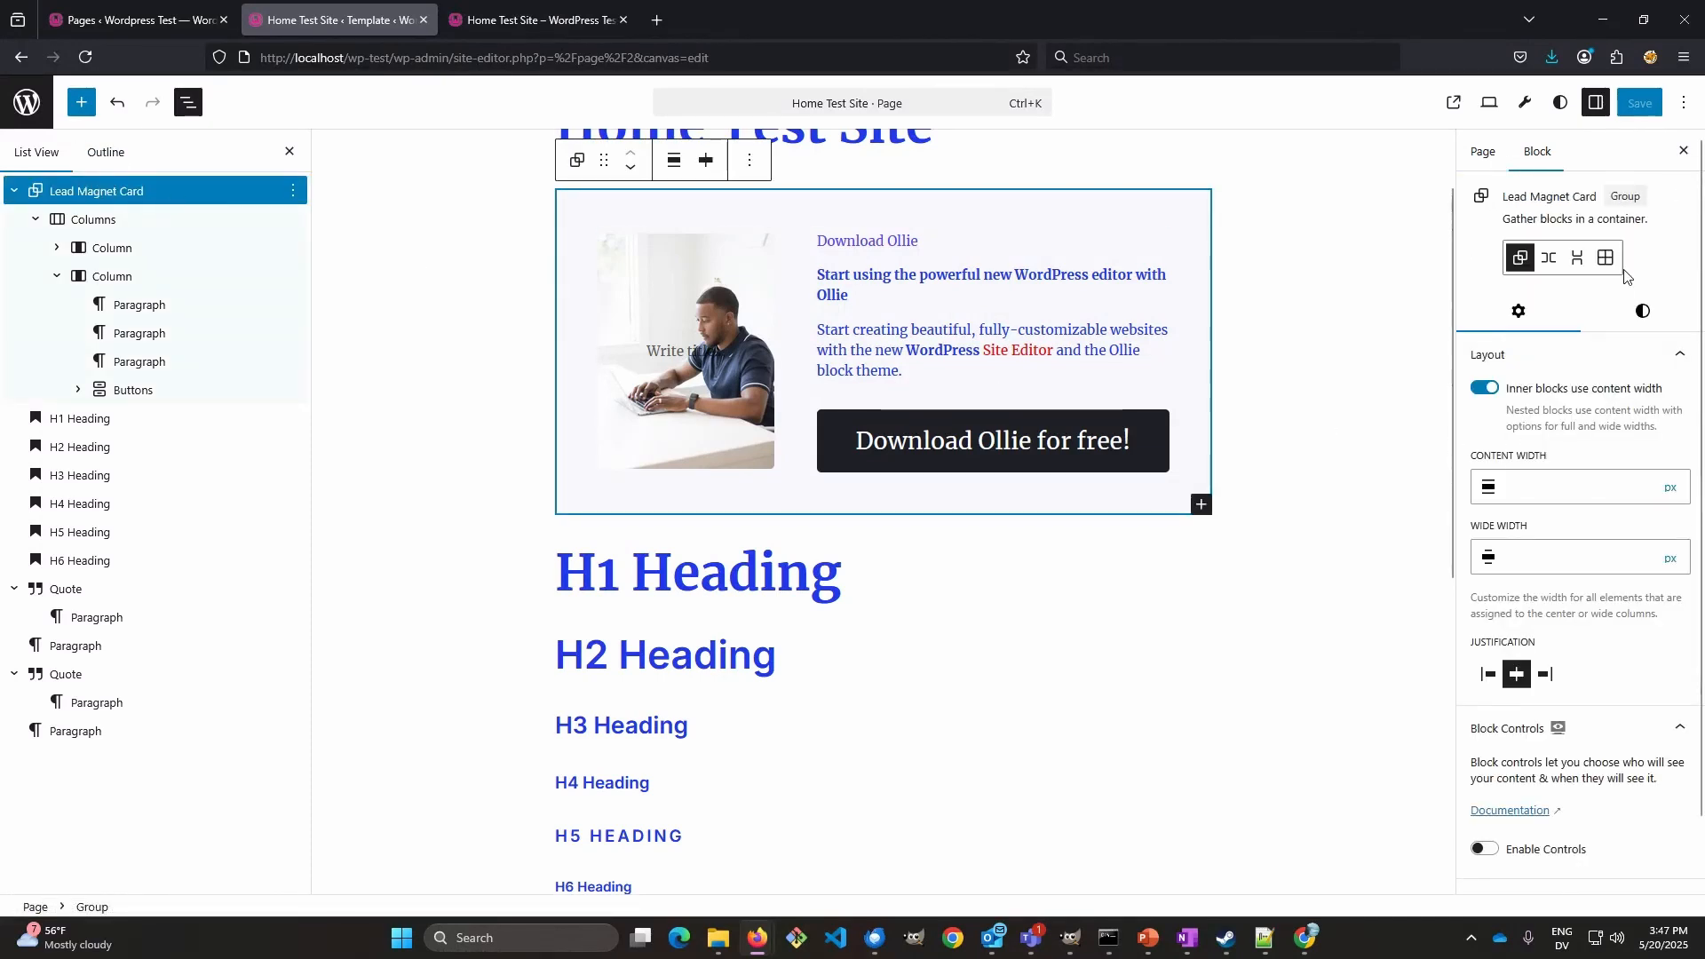
pyautogui.click(1640, 312)
pyautogui.scroll(-1, 1630, 728)
pyautogui.scroll(-5, 1629, 728)
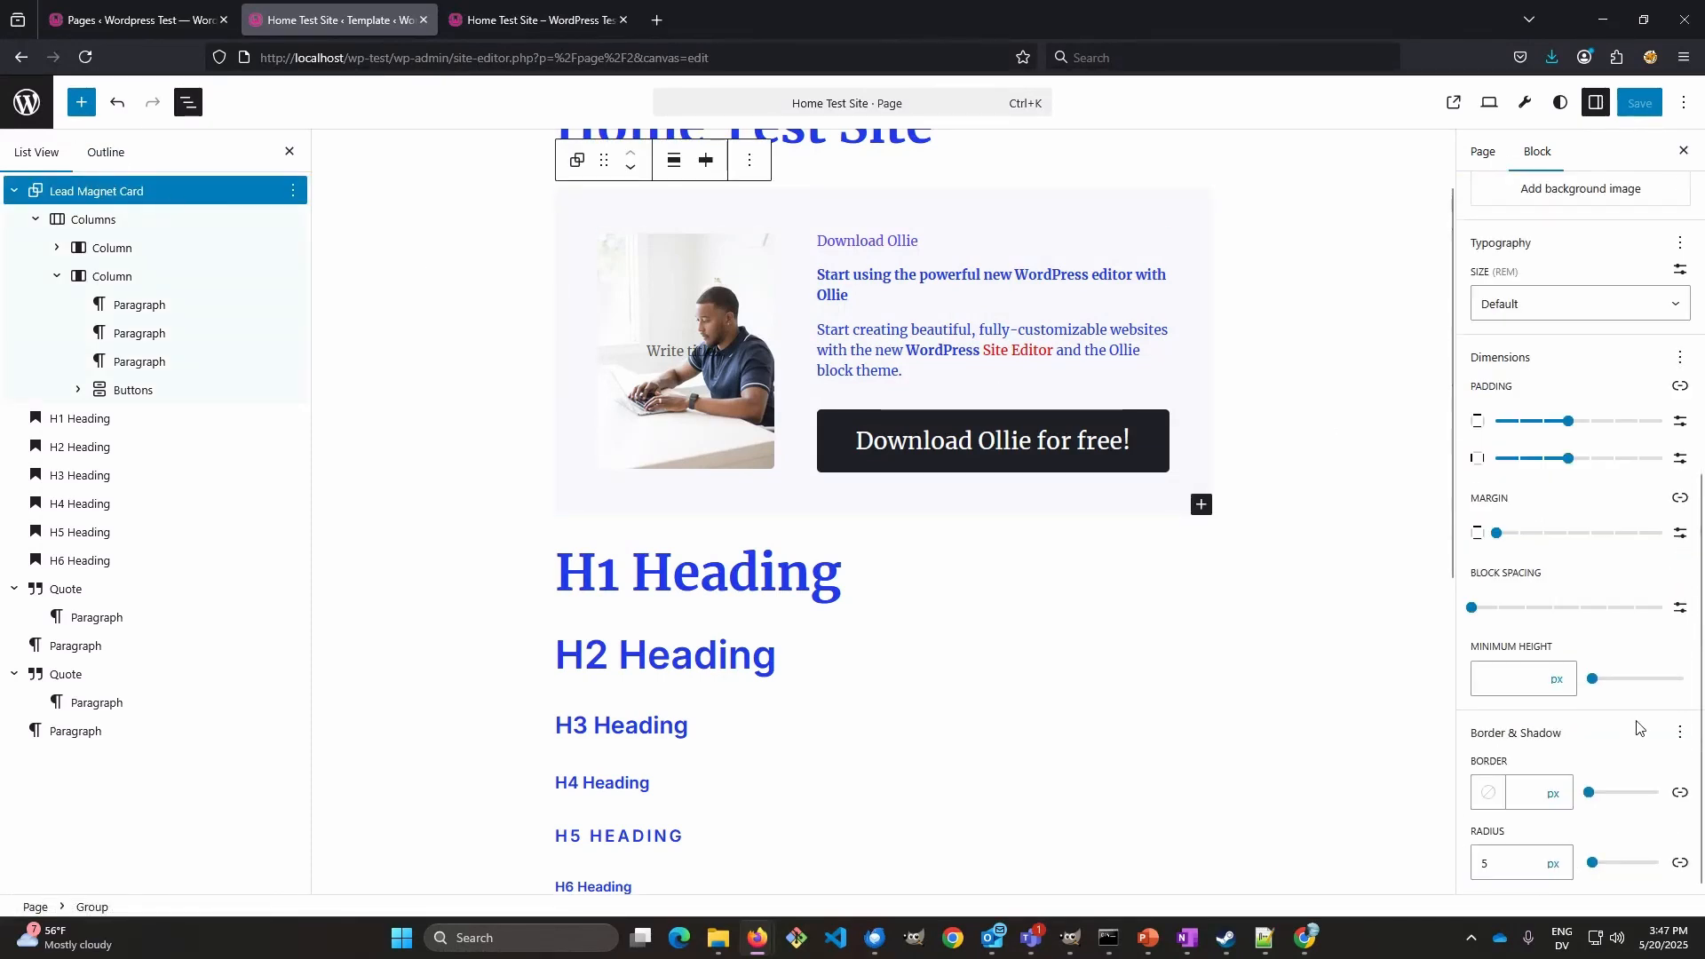
pyautogui.click(1680, 732)
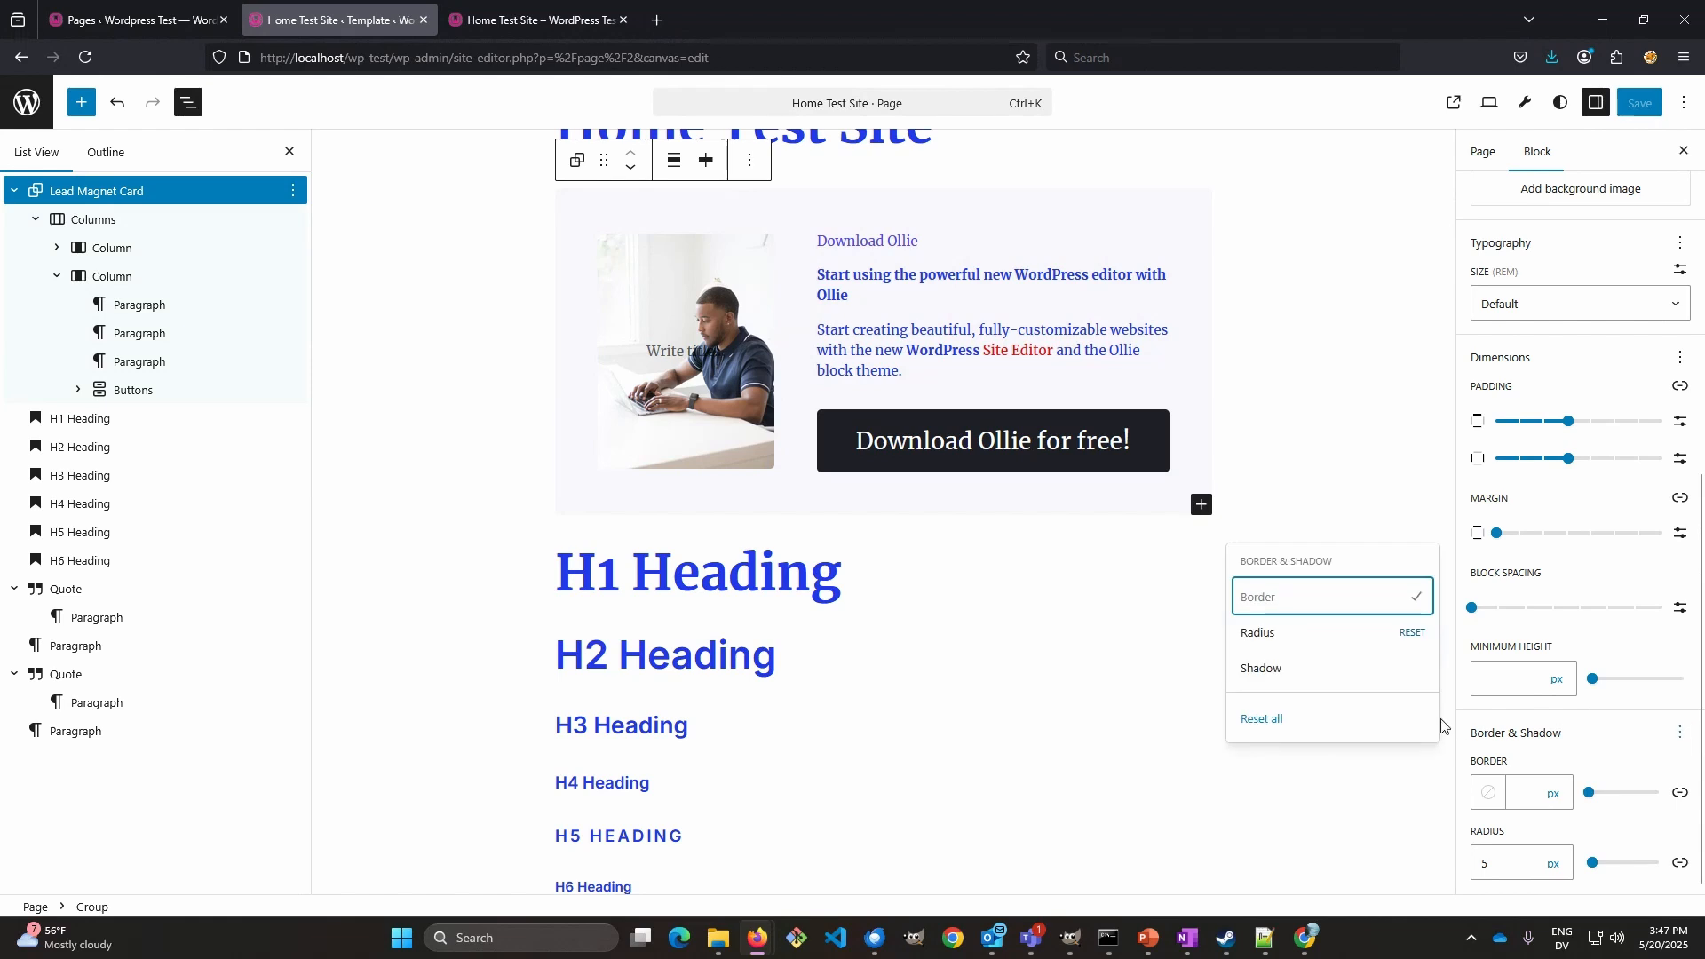
pyautogui.click(1316, 673)
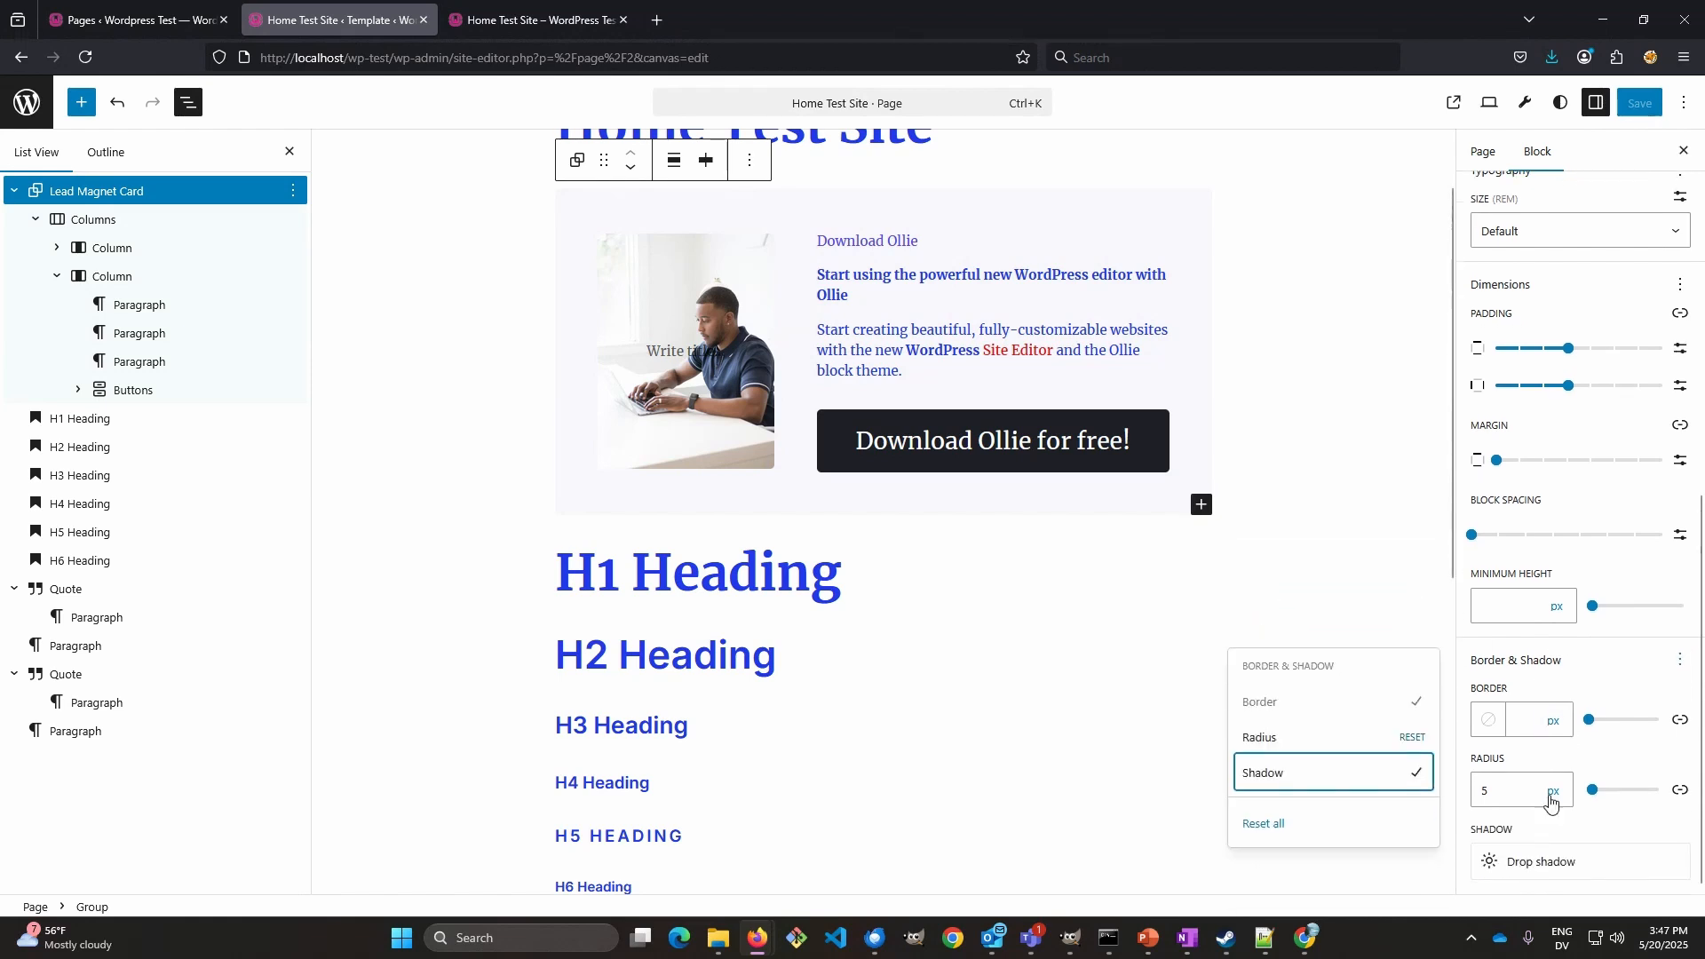
# - Try drop shadow presets on the Lead Magnet Card, keep the second one in the second row, and save the page
pyautogui.click(1543, 863)
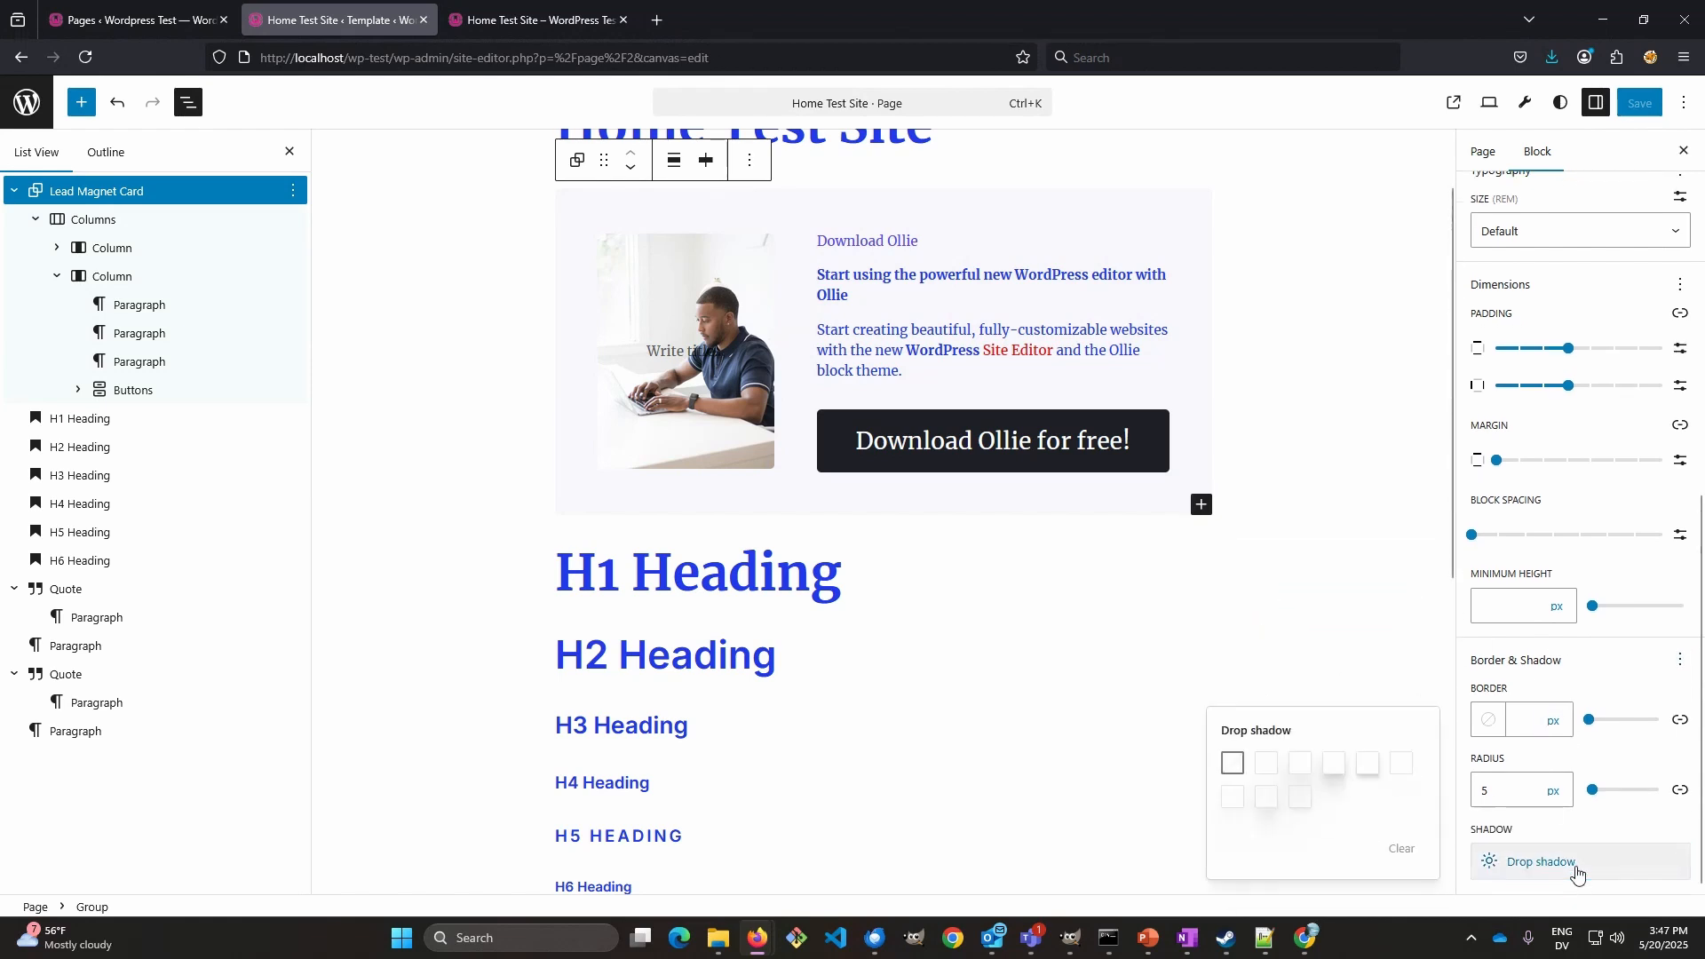
pyautogui.click(1331, 765)
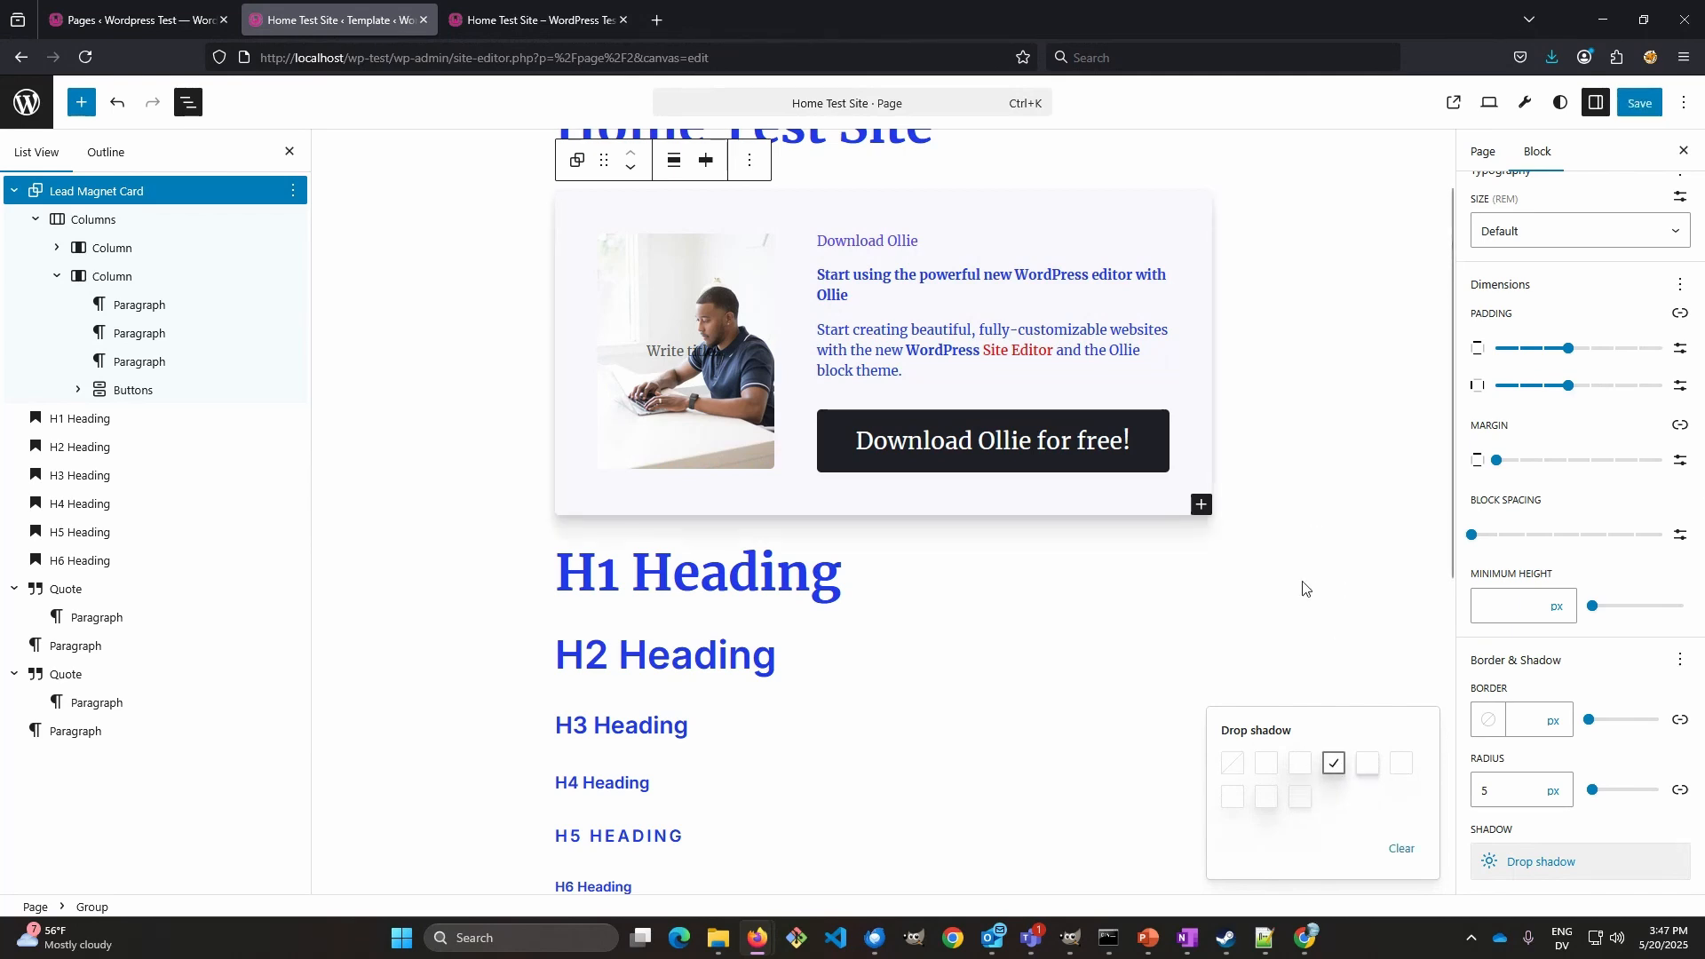
pyautogui.click(1300, 798)
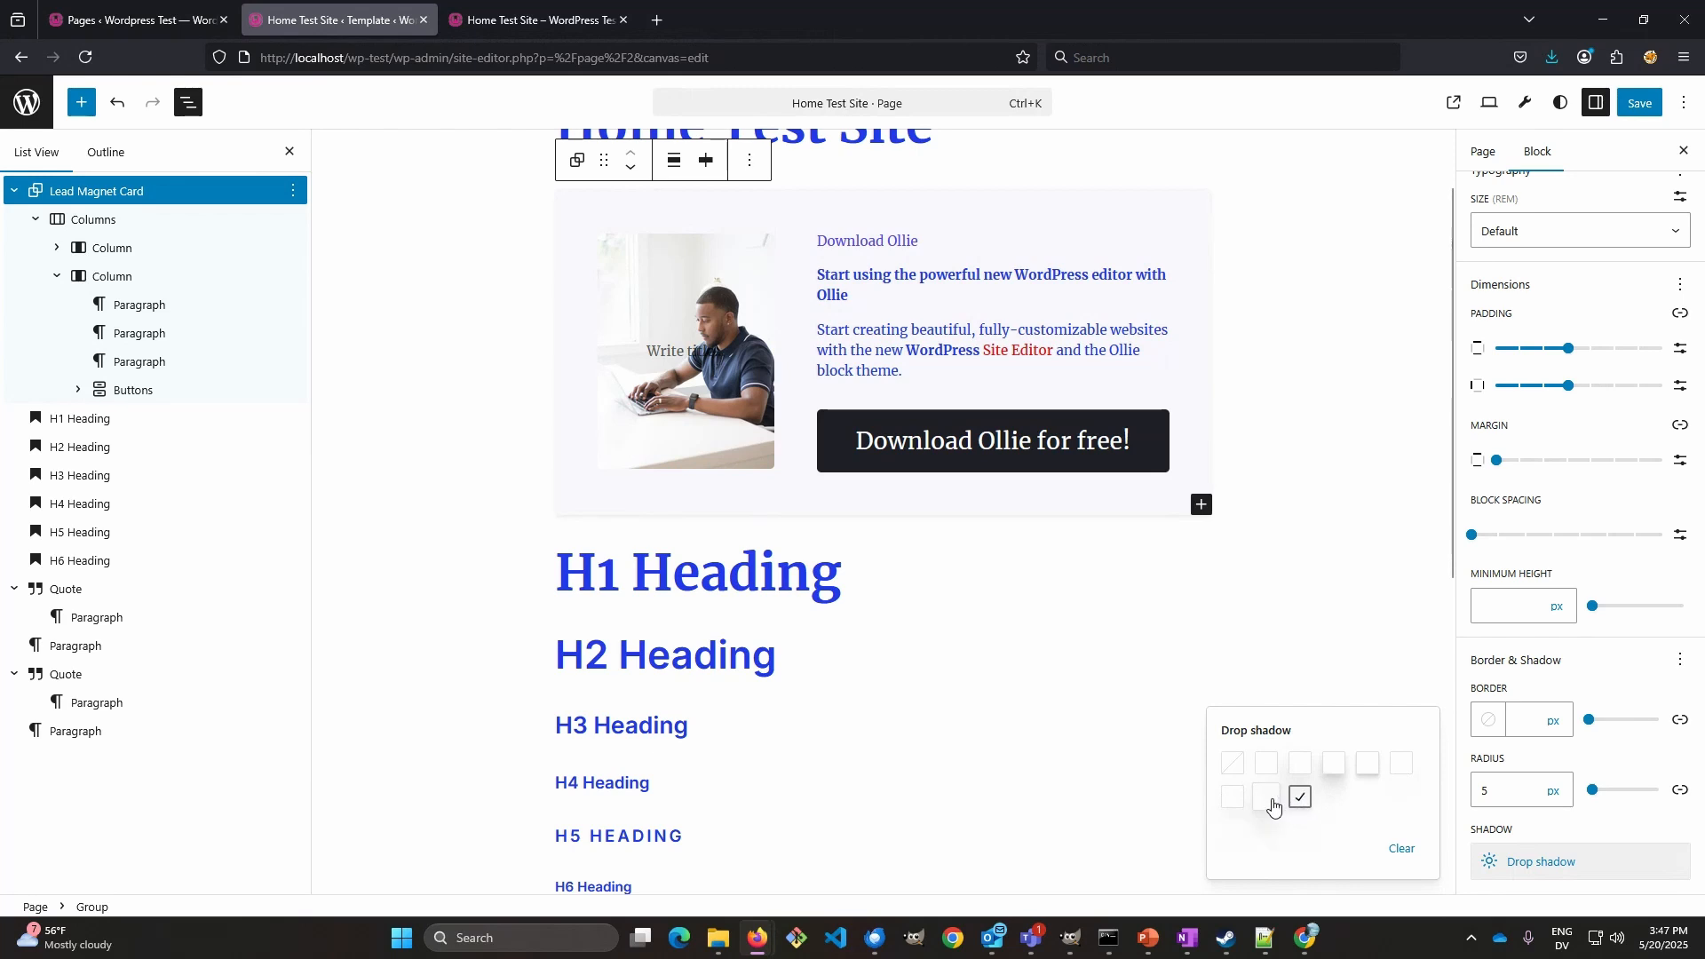
pyautogui.click(1266, 796)
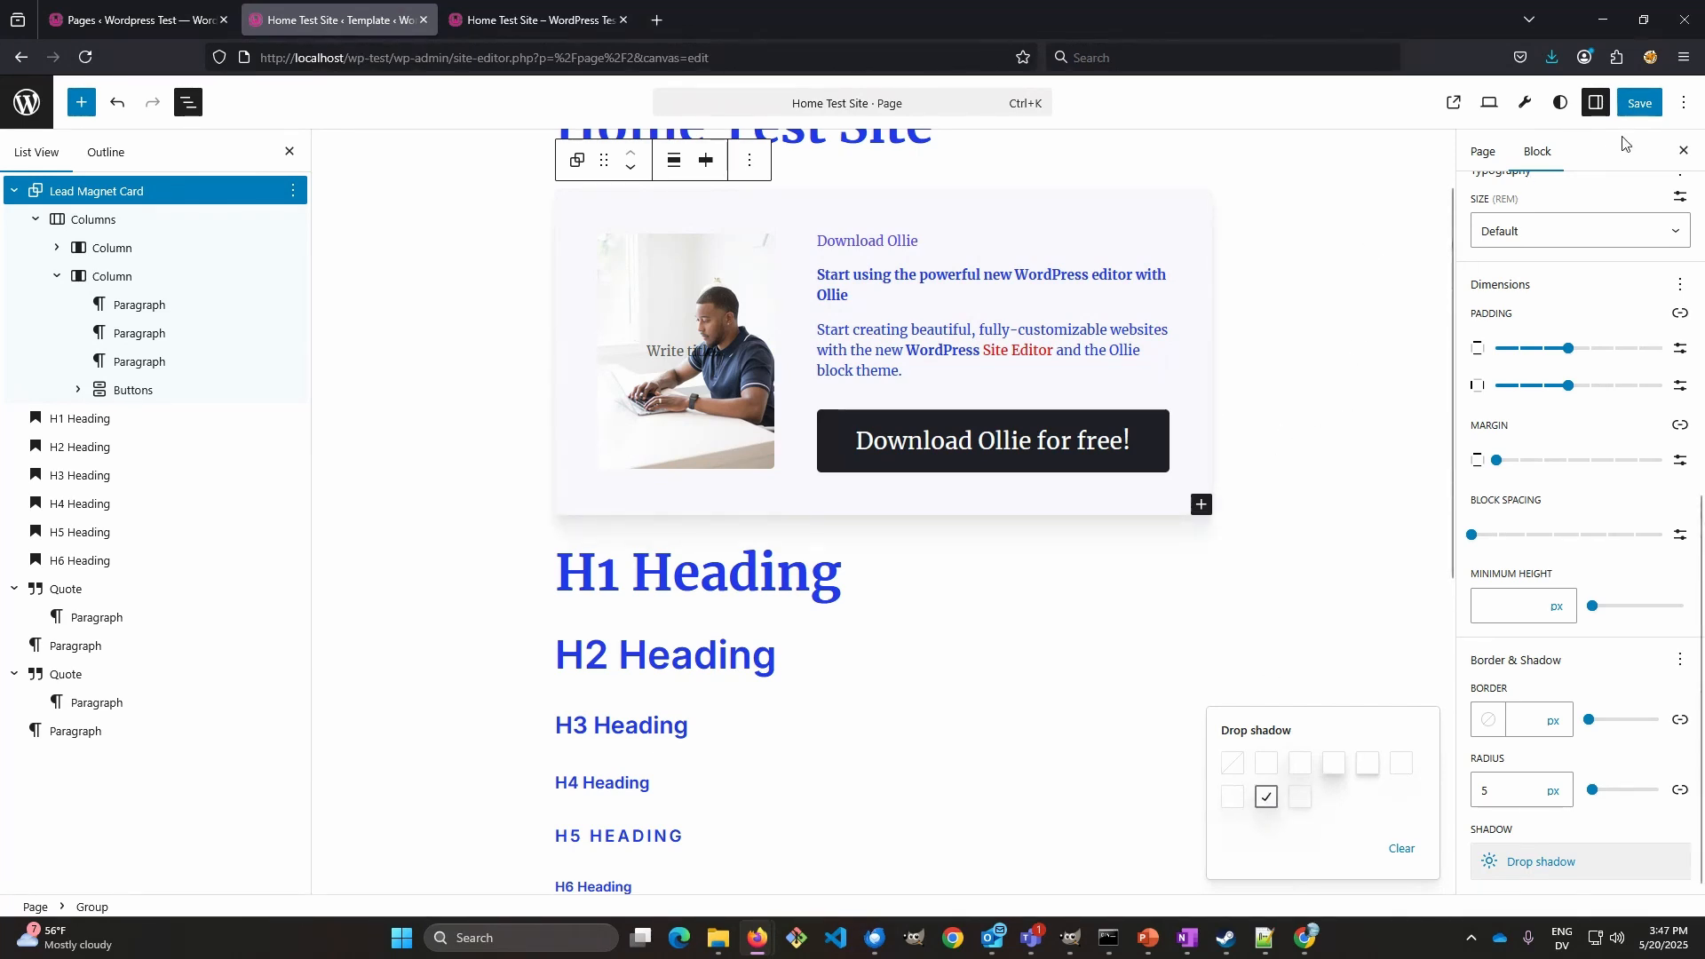
pyautogui.click(1638, 104)
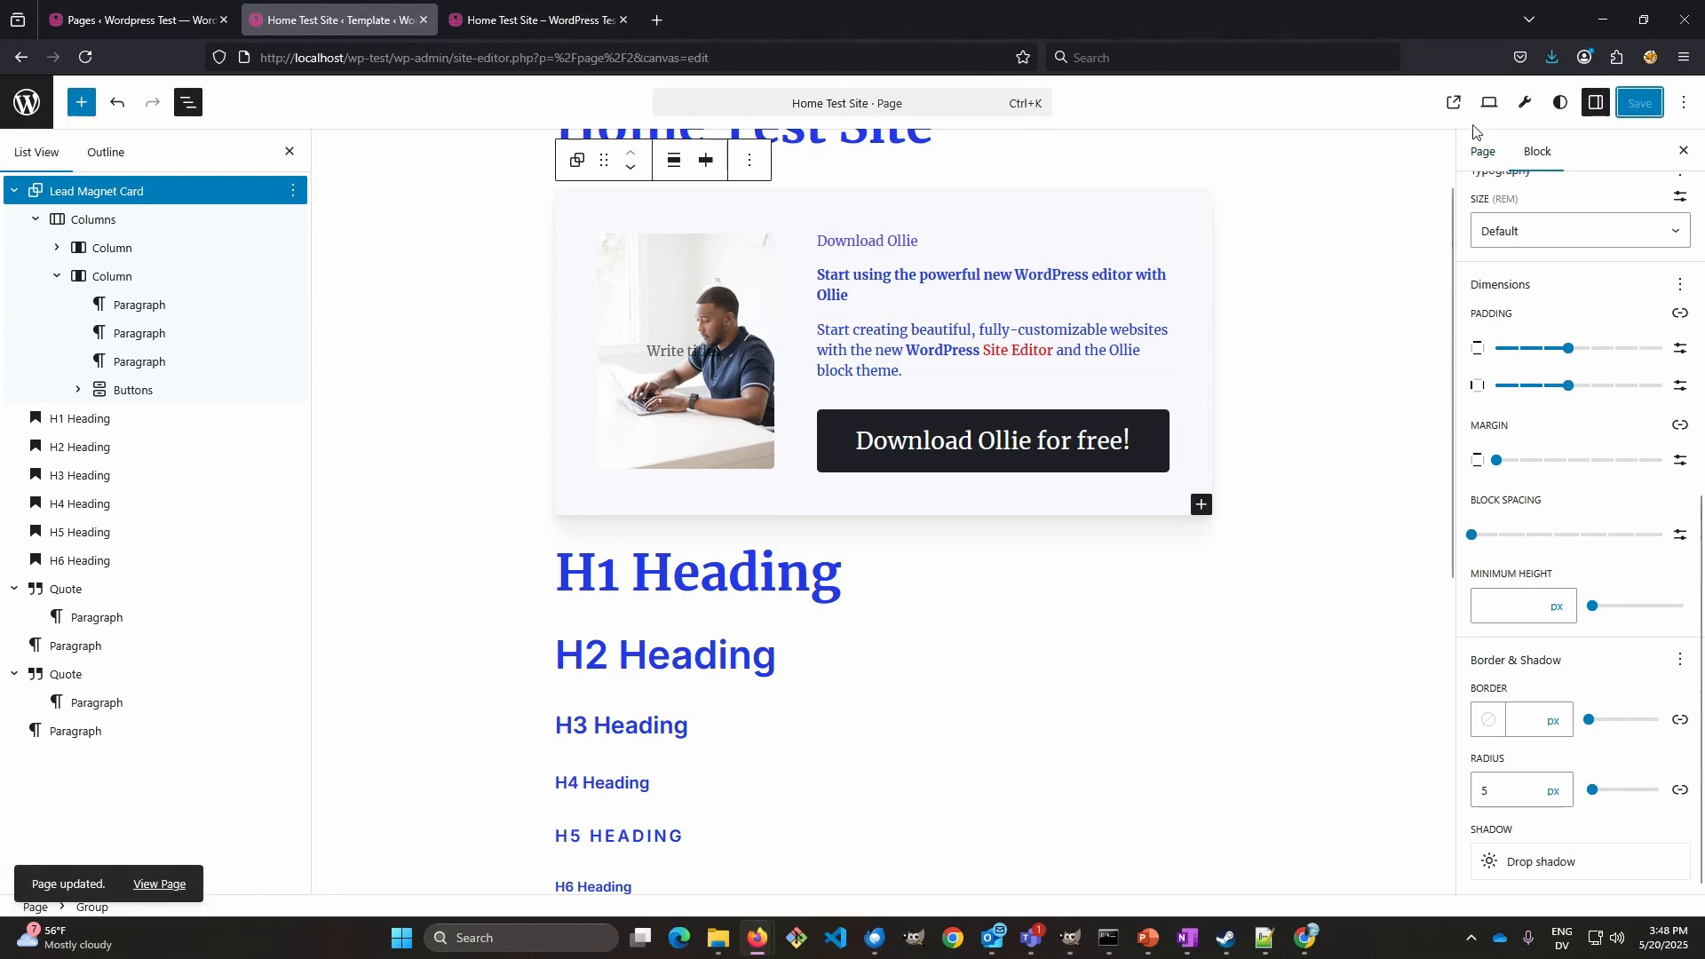
# - Set the X position of the first drop shadow in the site-wide Medium Dark preset to 10 px
pyautogui.click(1563, 105)
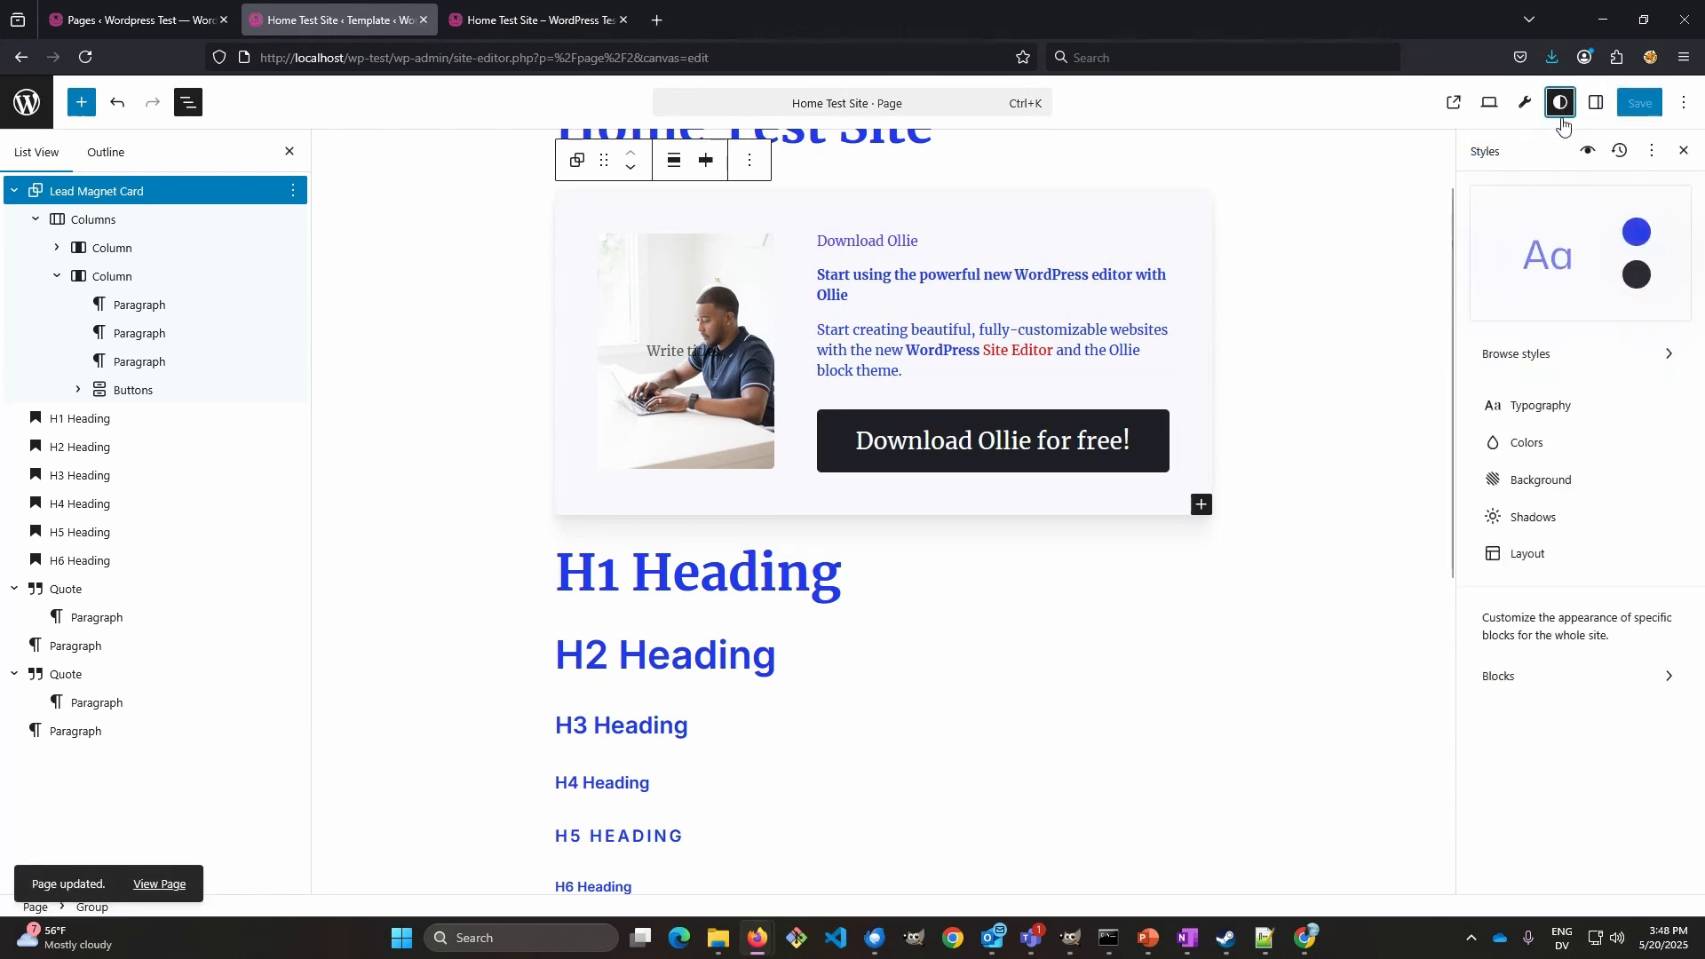
pyautogui.click(1525, 519)
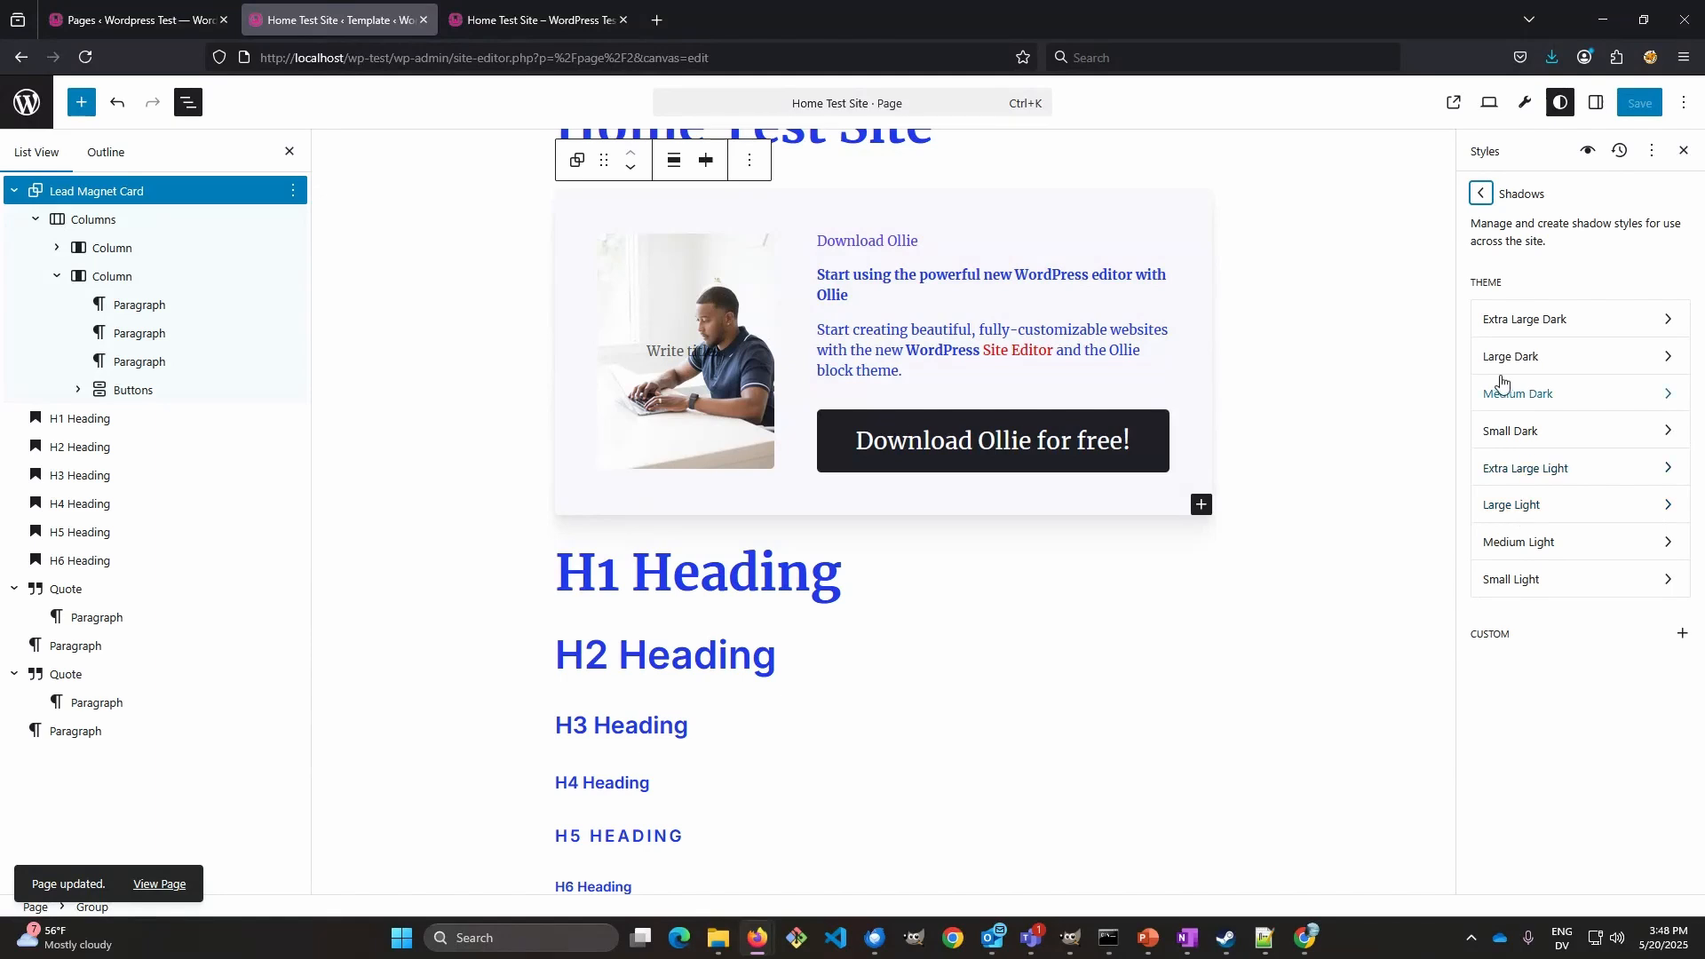
pyautogui.click(1551, 400)
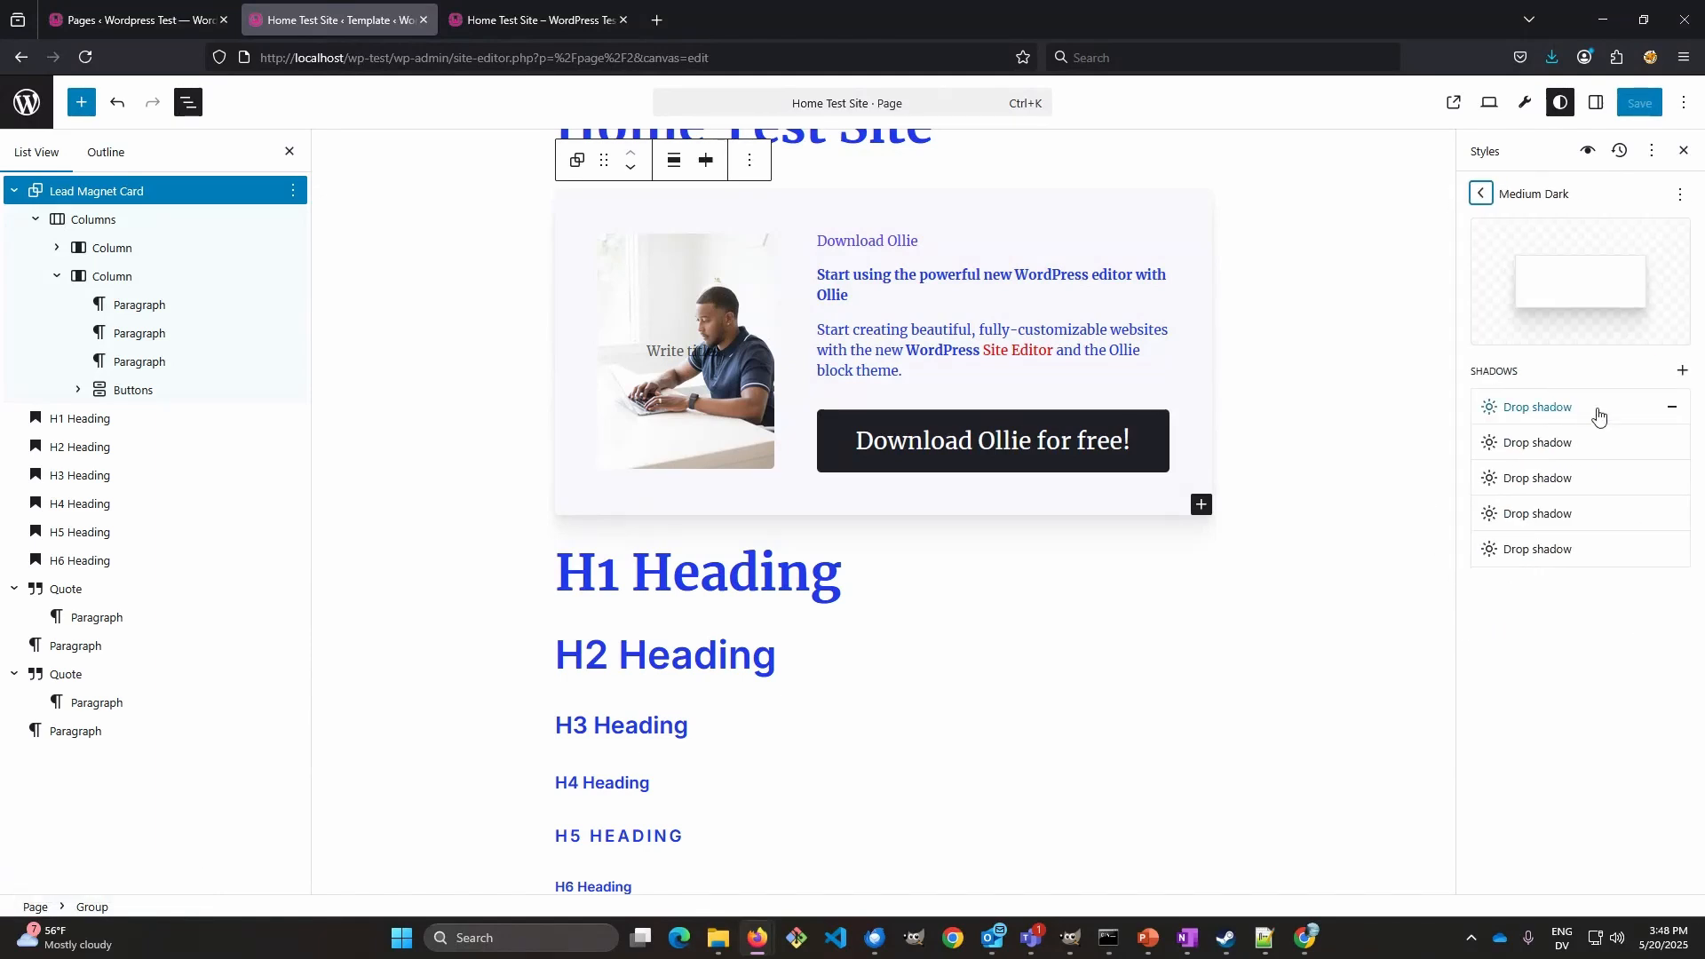
pyautogui.click(1554, 410)
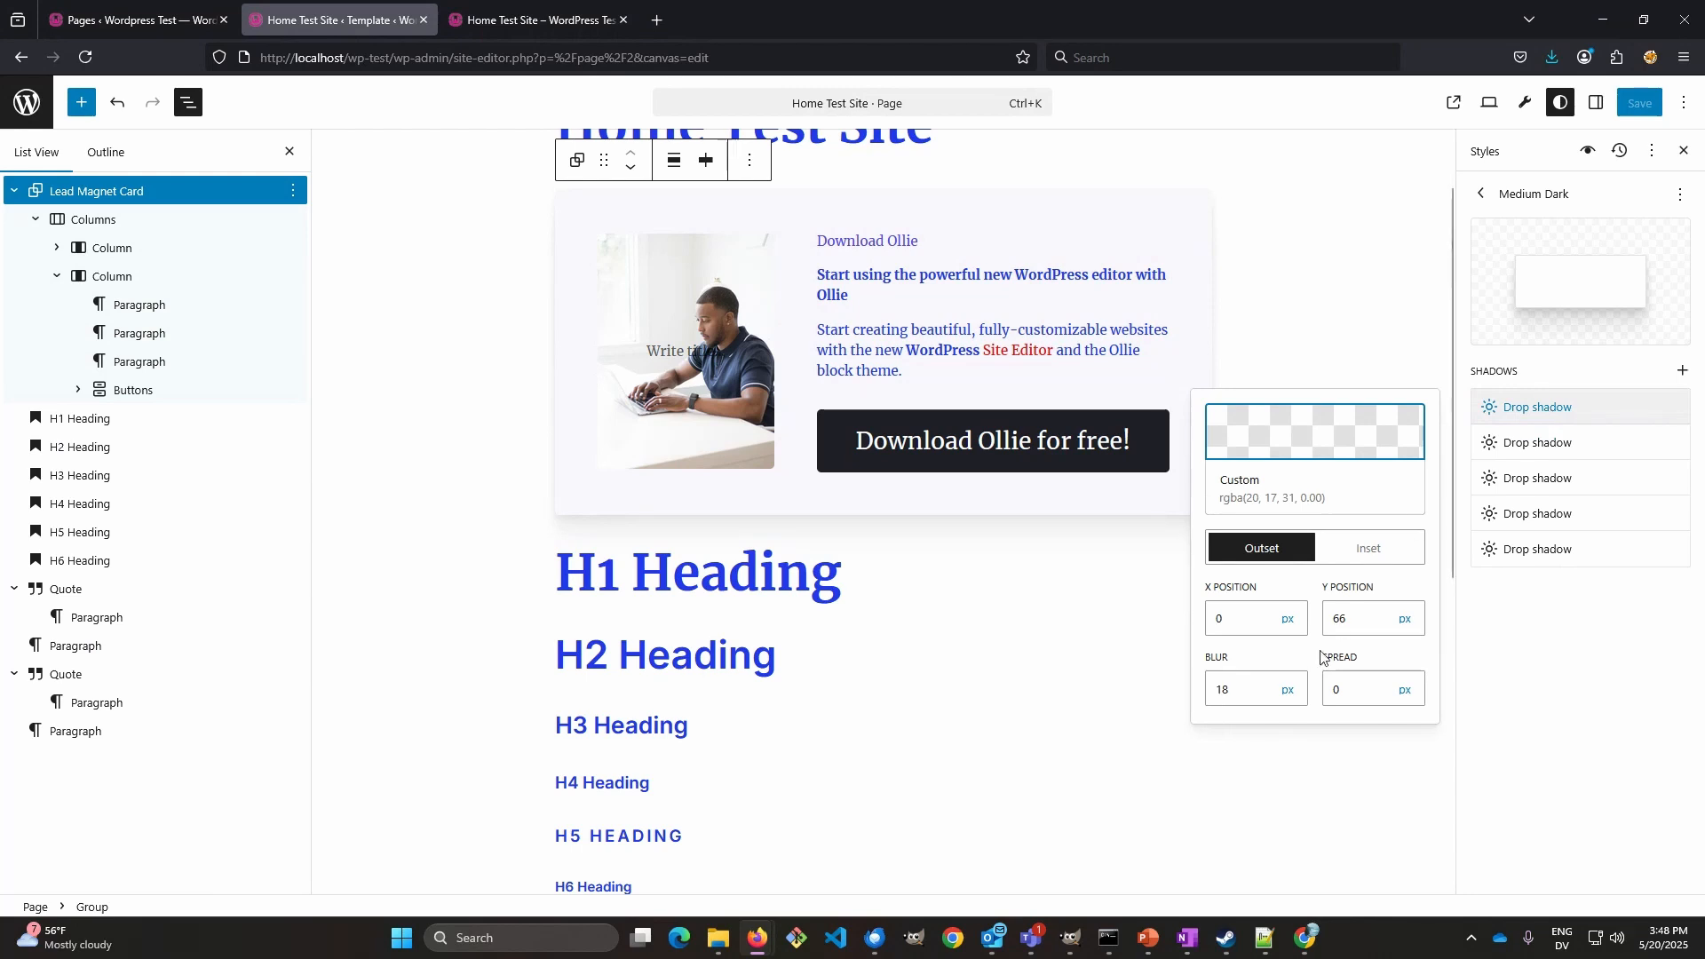
pyautogui.doubleClick(1219, 618)
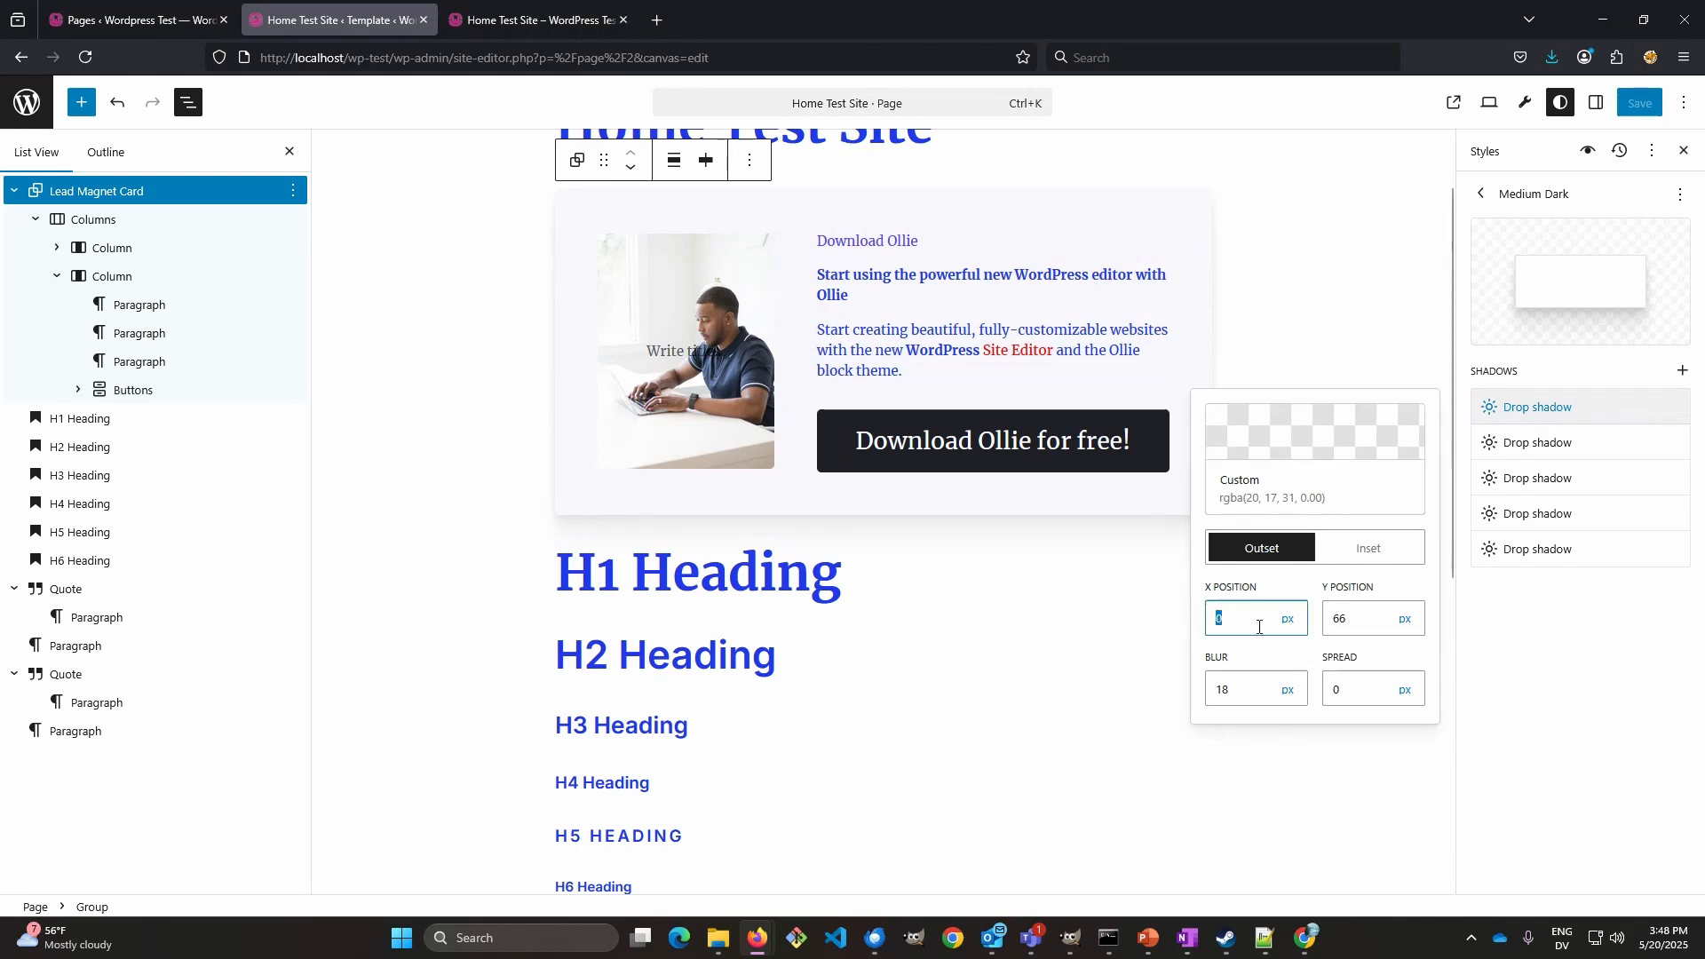
pyautogui.write('10')
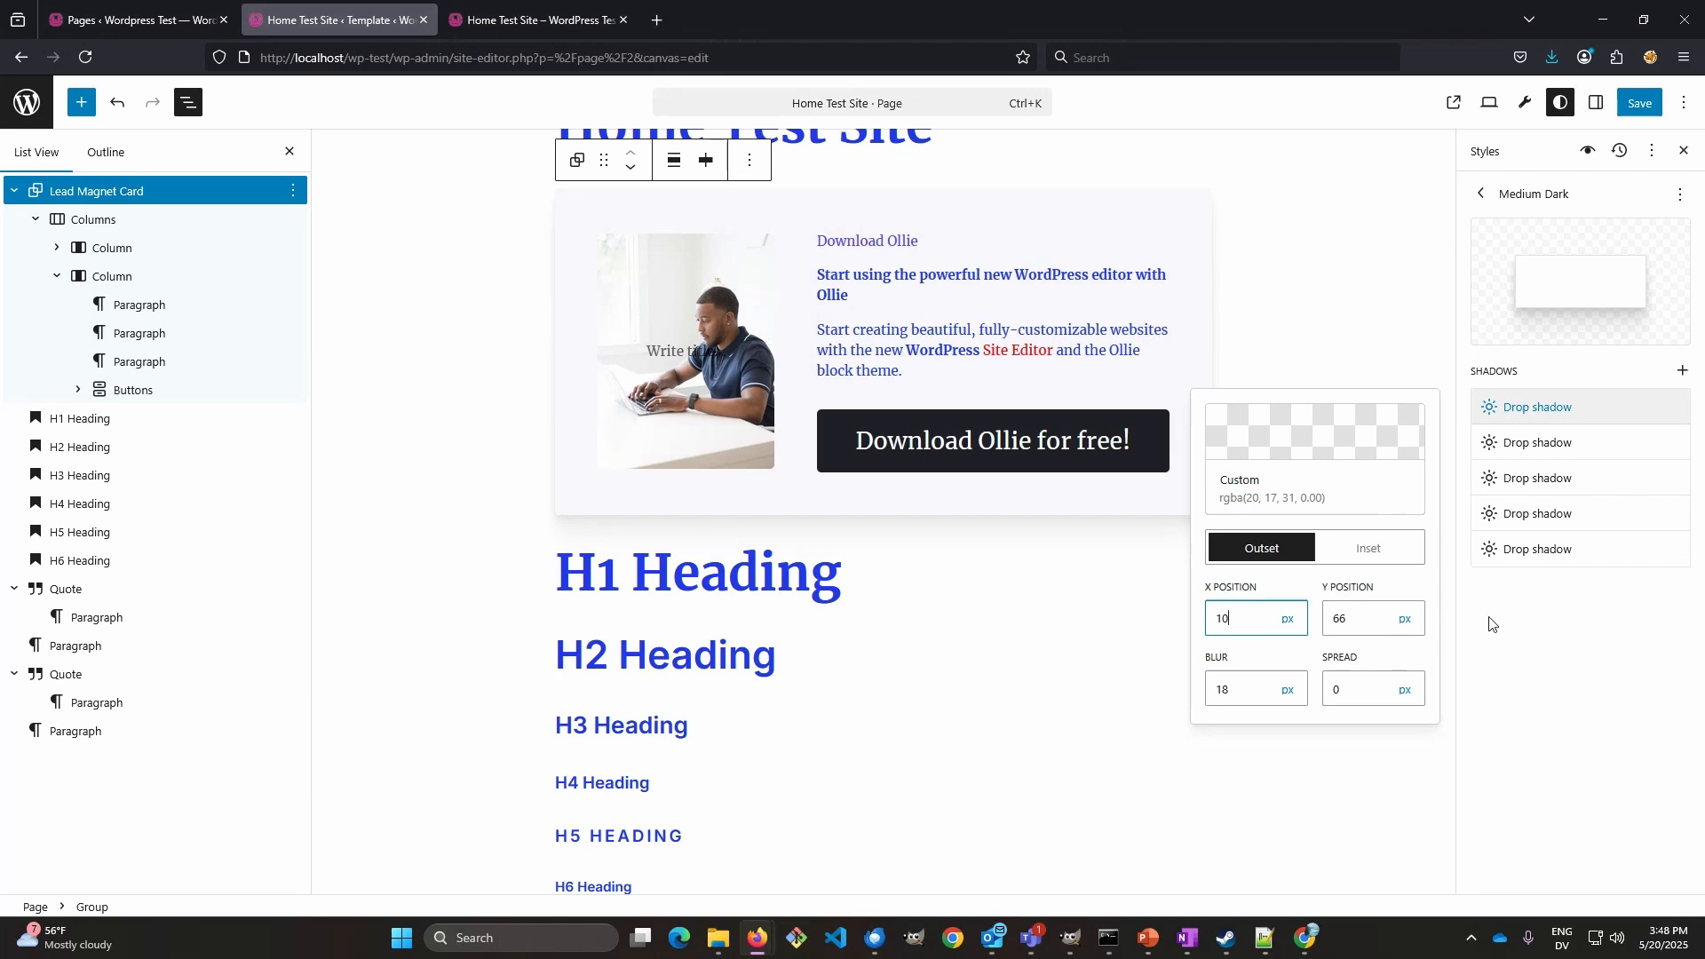
# - Color the Medium Dark preset's first drop shadow semi-transparent violet, #491EE6C7, and look at the second drop shadow's settings
pyautogui.click(1323, 440)
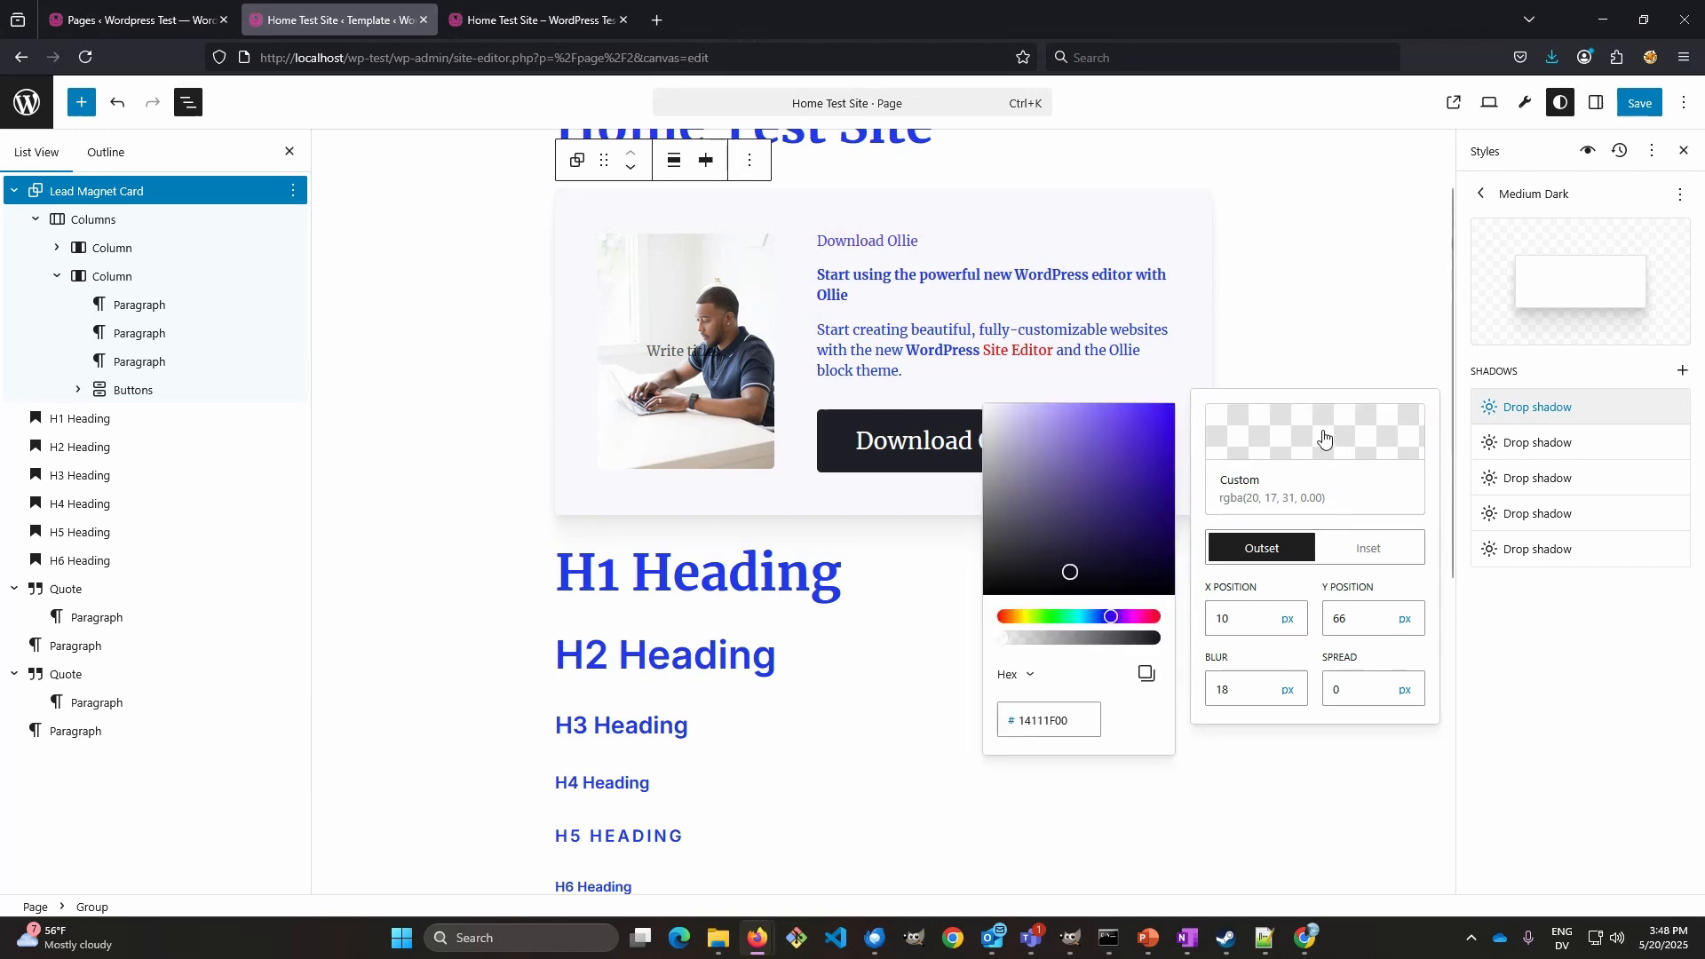
pyautogui.click(1149, 443)
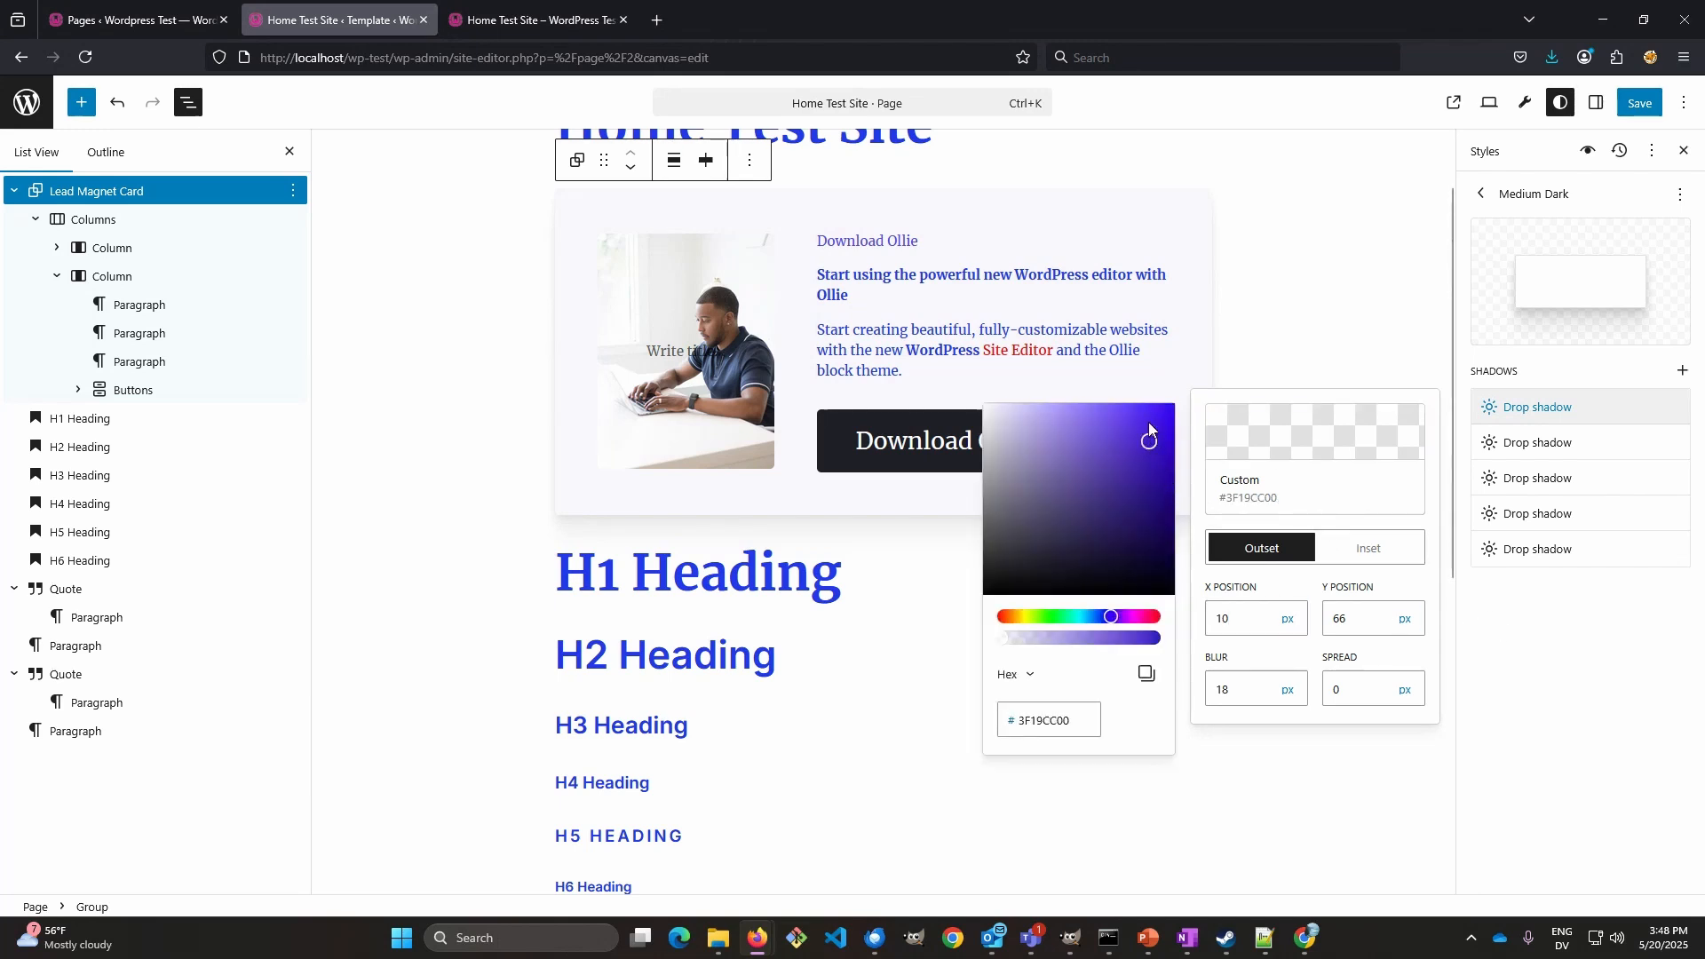
pyautogui.moveTo(1149, 429); pyautogui.dragTo(1149, 424)
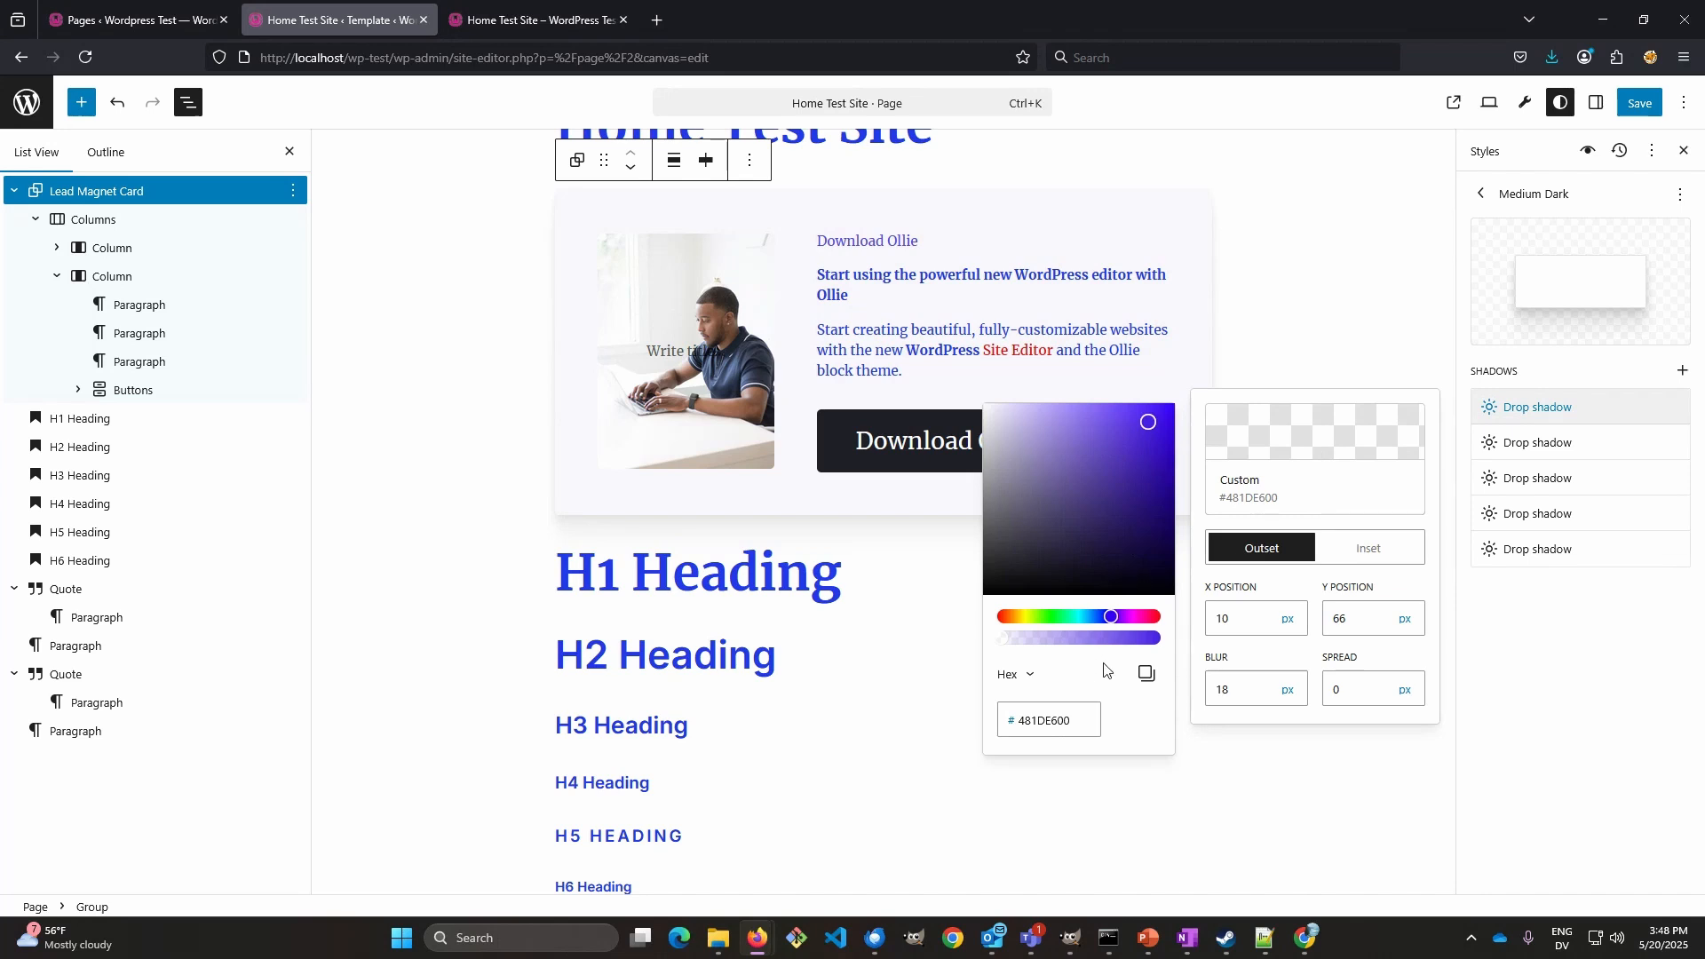
pyautogui.moveTo(998, 641); pyautogui.dragTo(1120, 648)
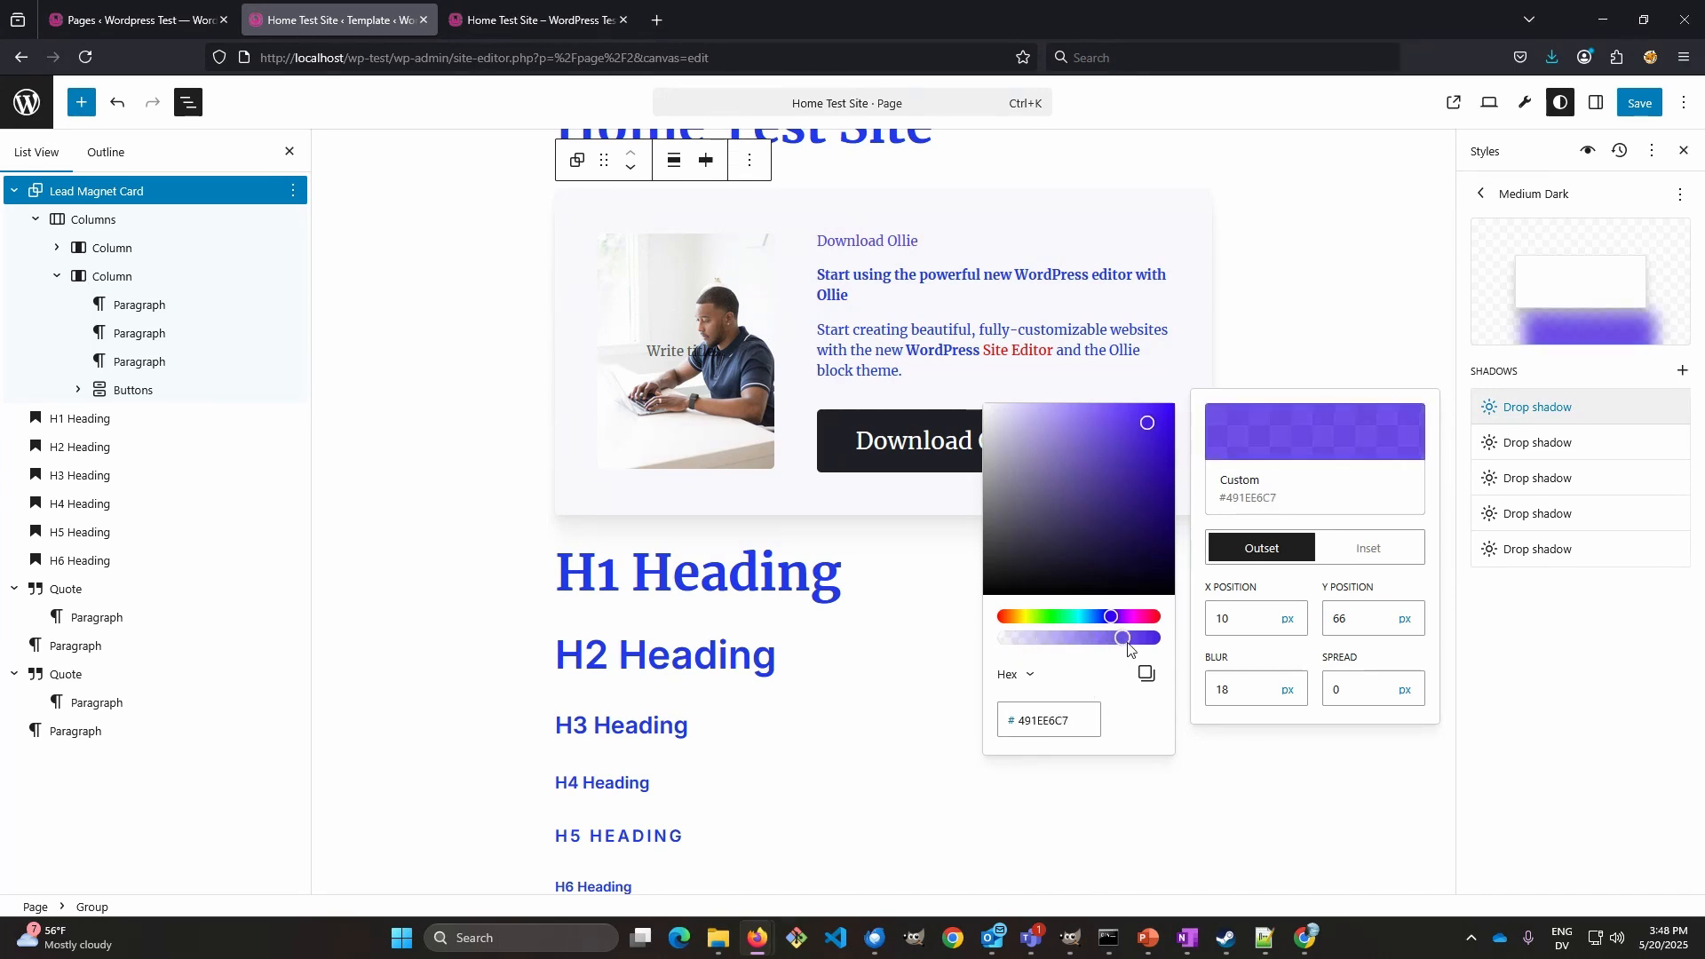
pyautogui.click(1571, 443)
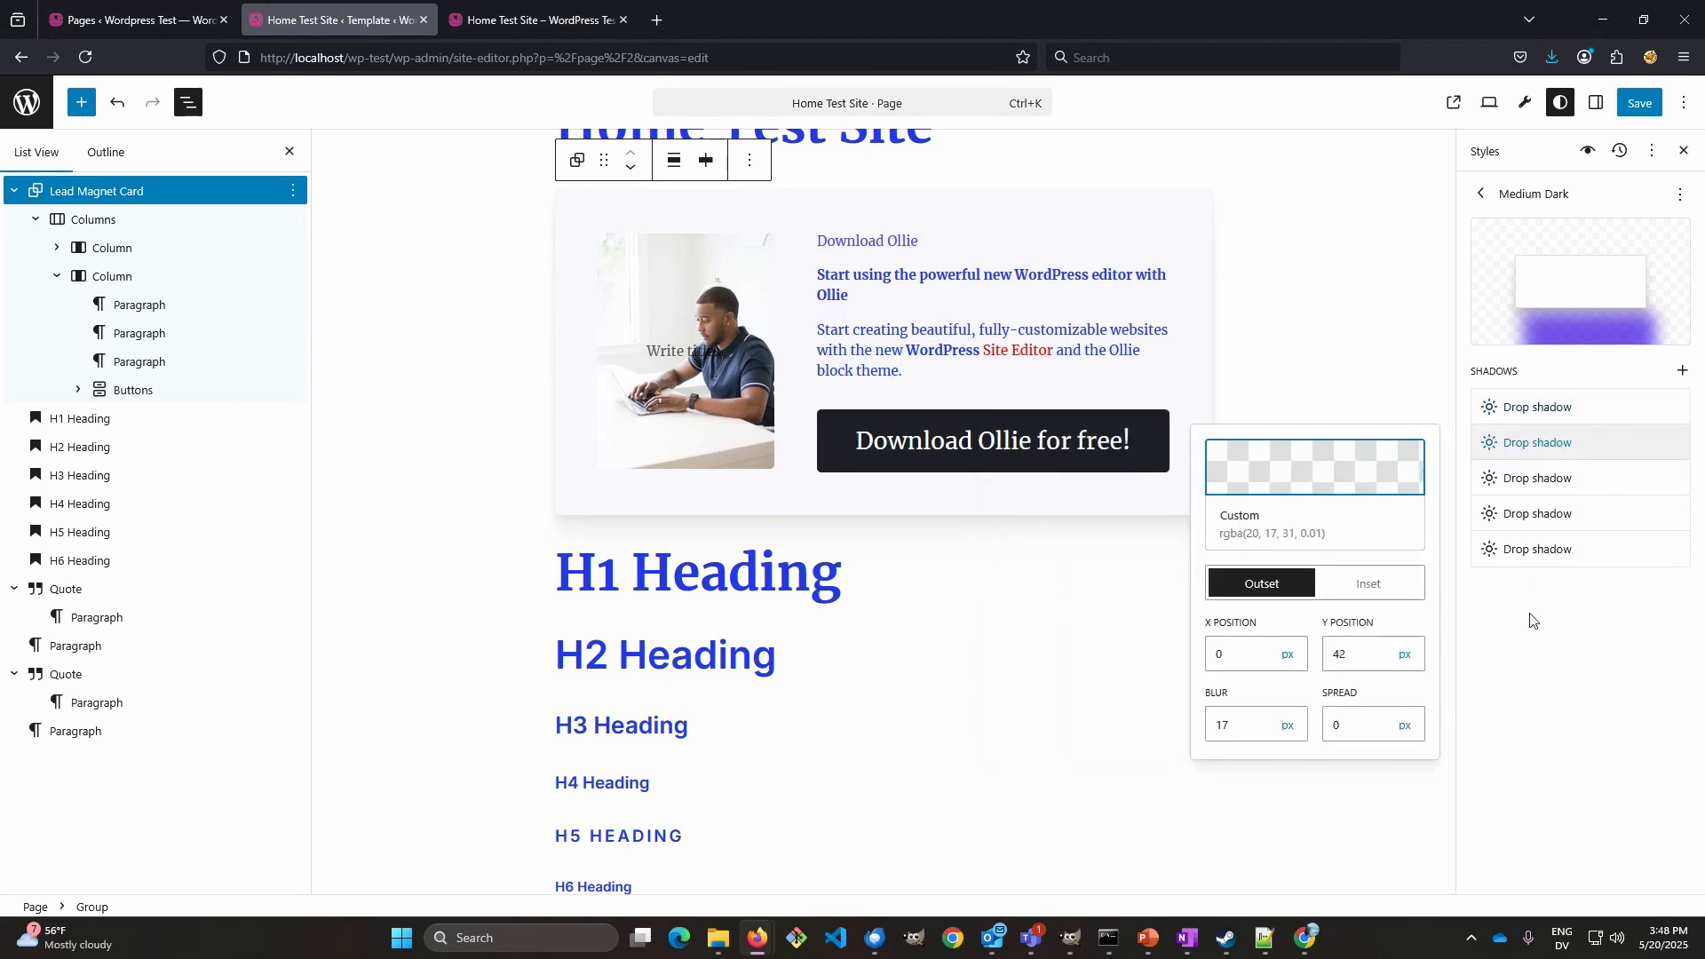
pyautogui.click(1307, 355)
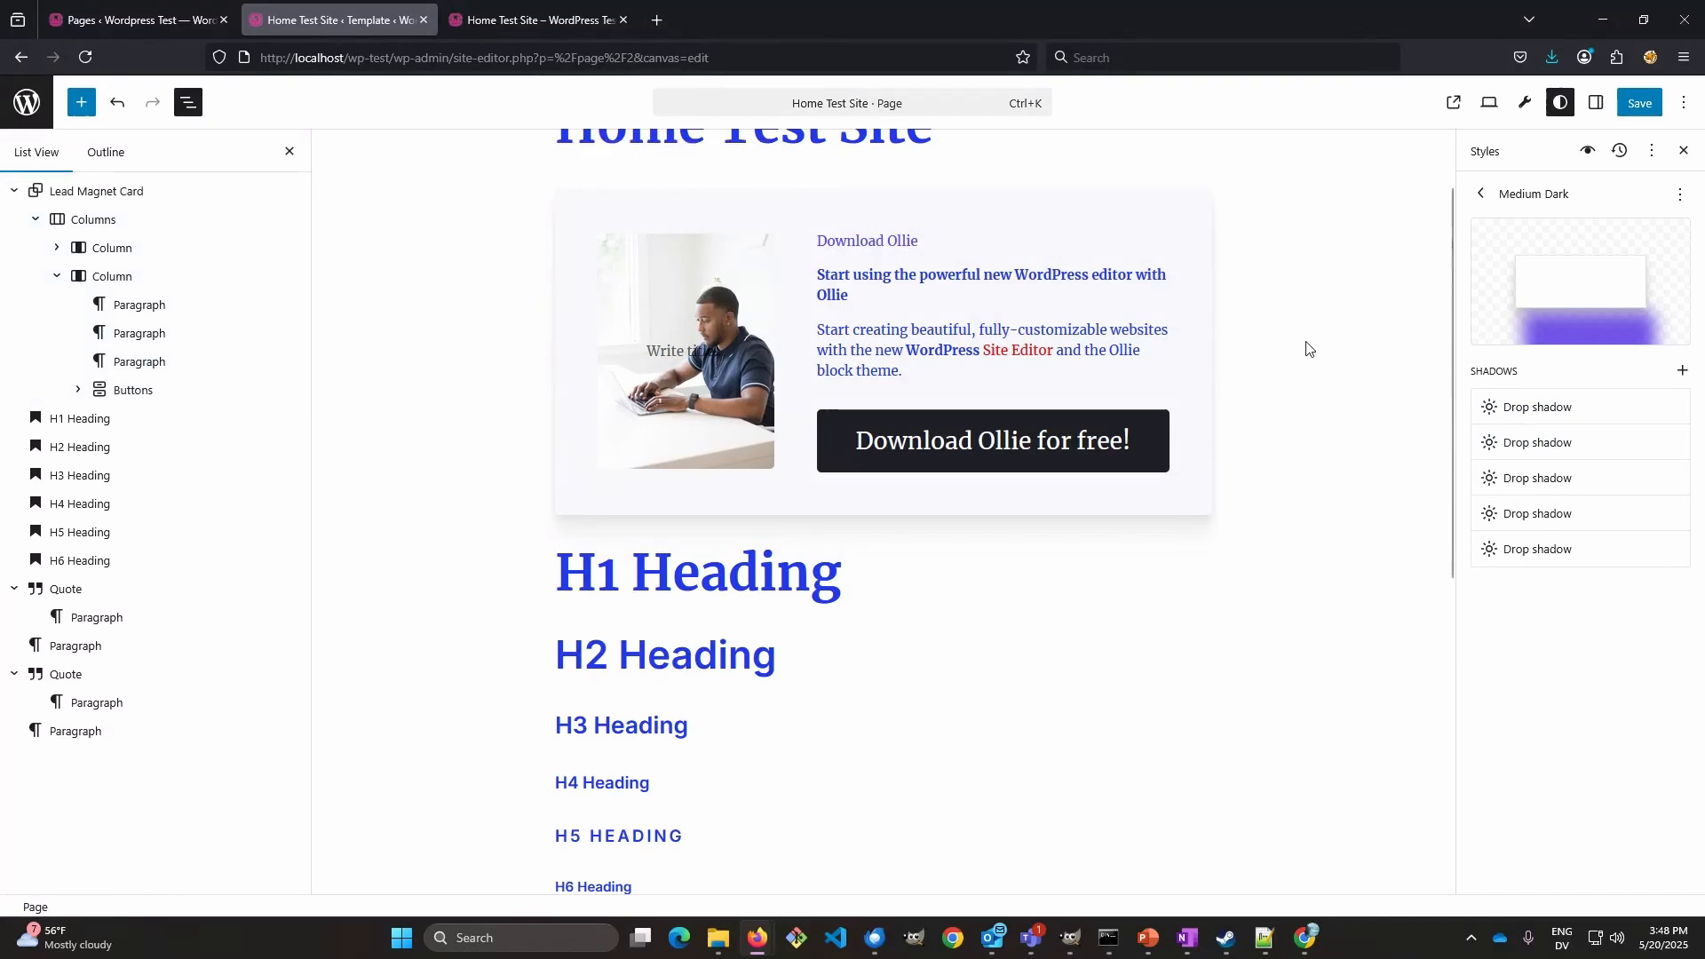
# - Set the block spacing in the site-wide layout styles to None
pyautogui.click(1481, 196)
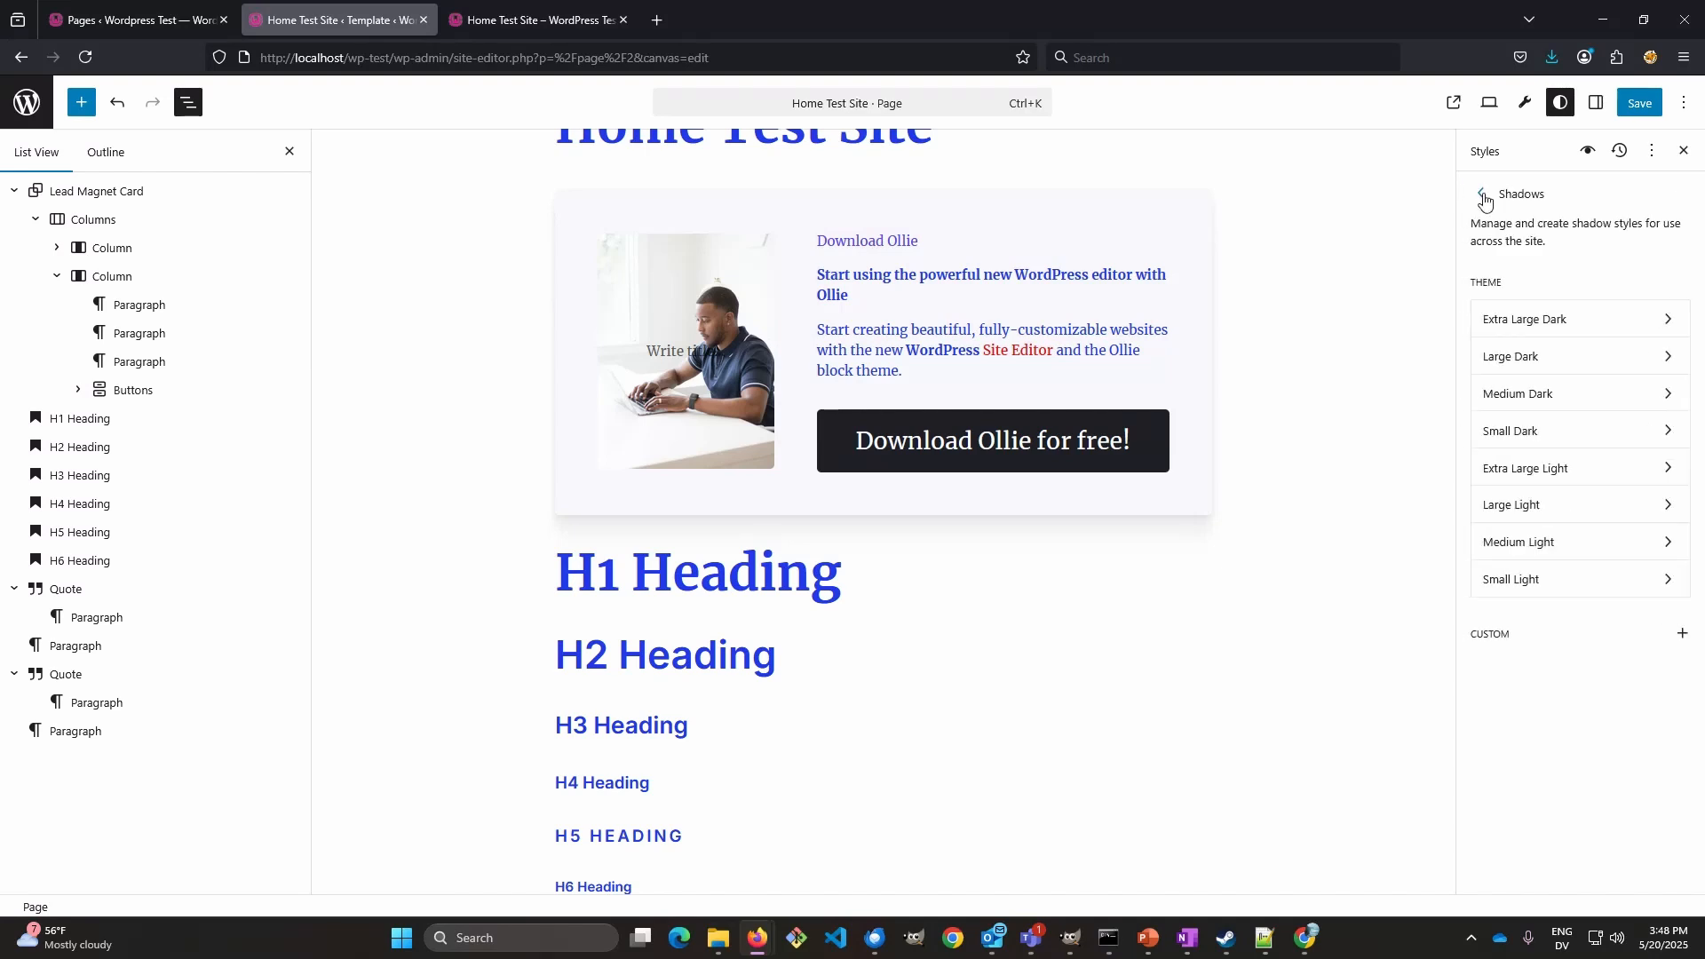
pyautogui.click(1481, 196)
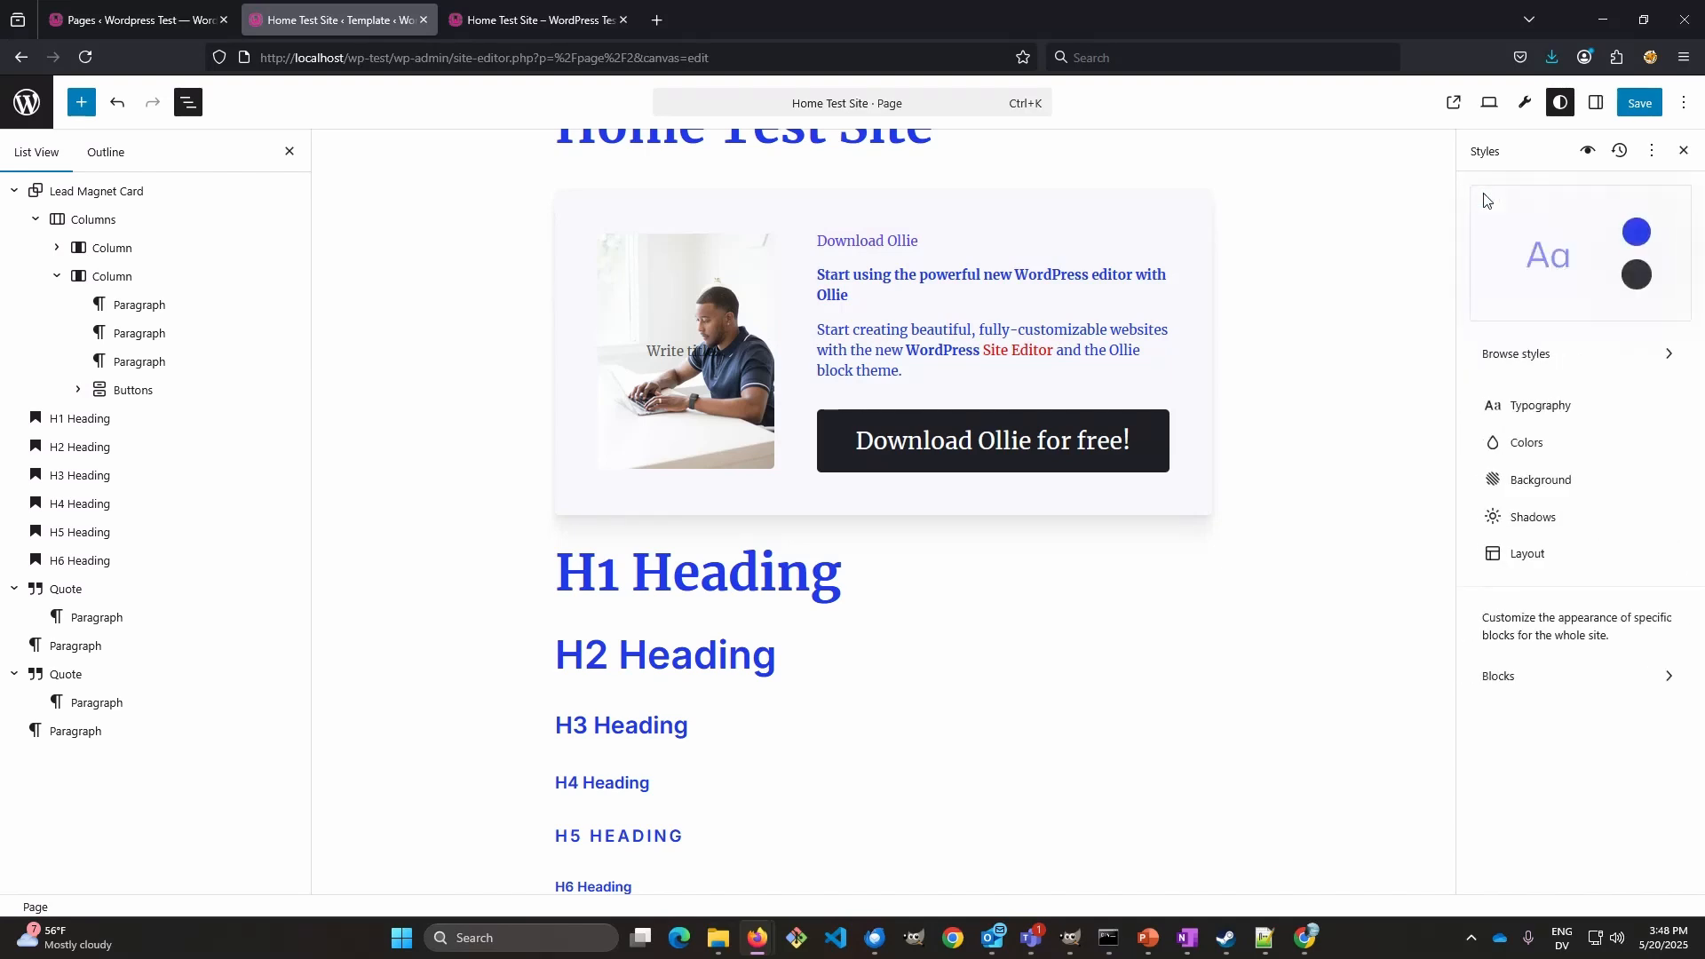
pyautogui.click(1520, 555)
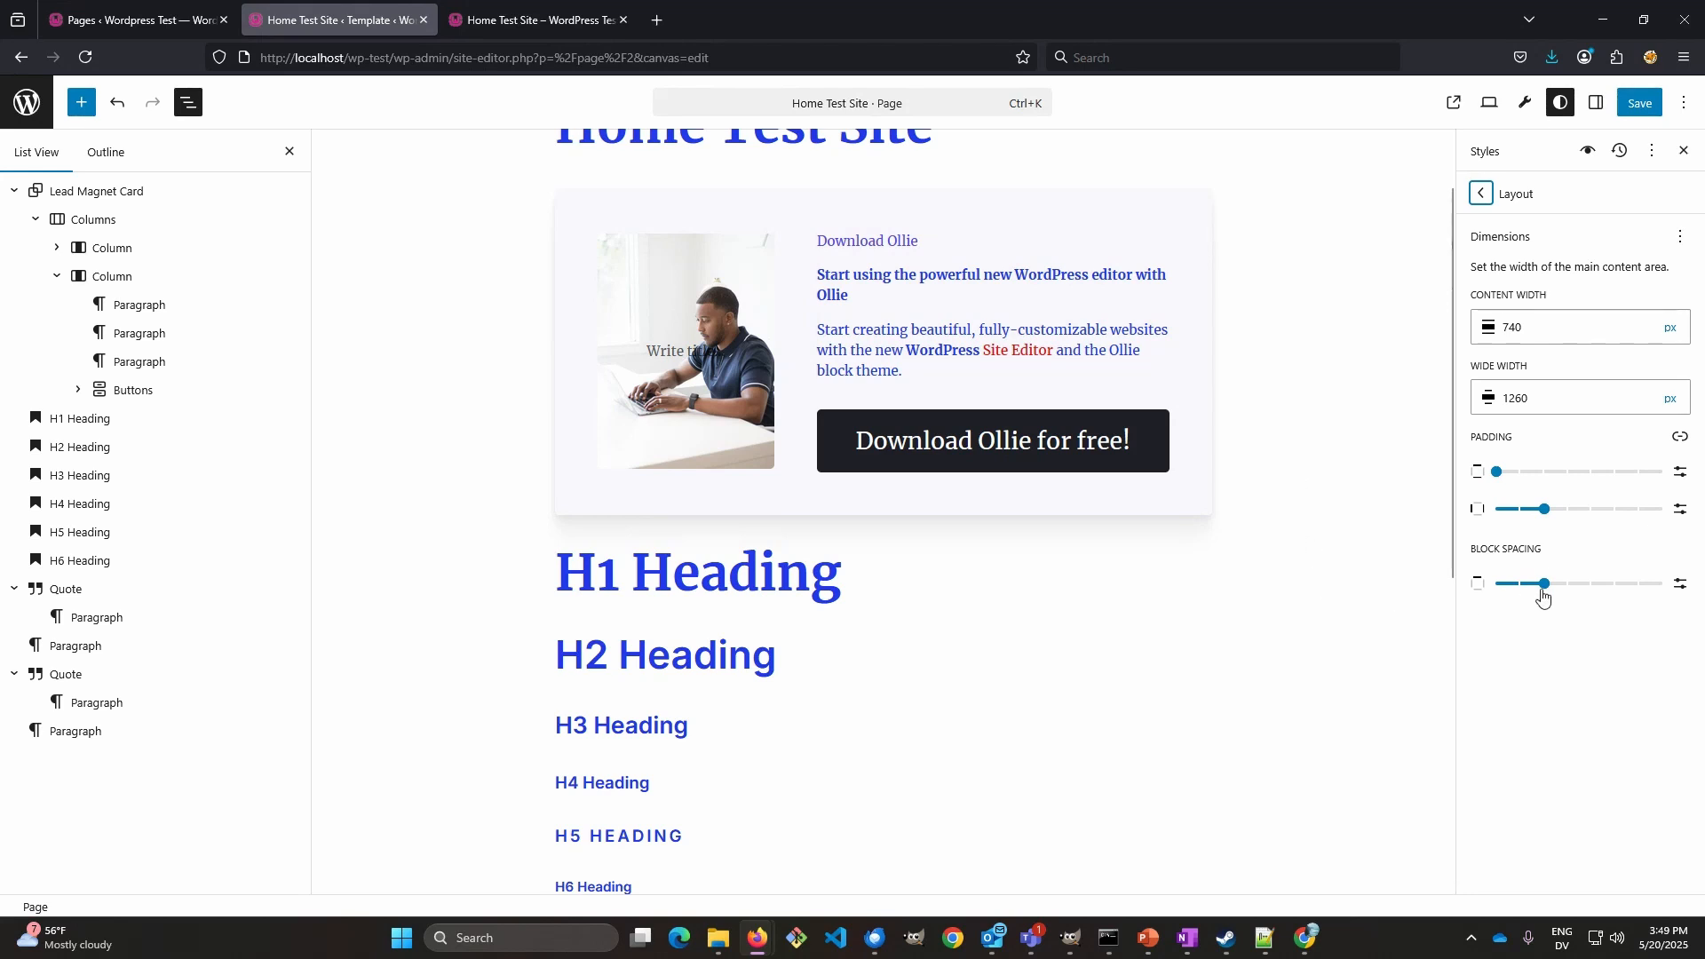
pyautogui.moveTo(1543, 588); pyautogui.dragTo(1496, 584)
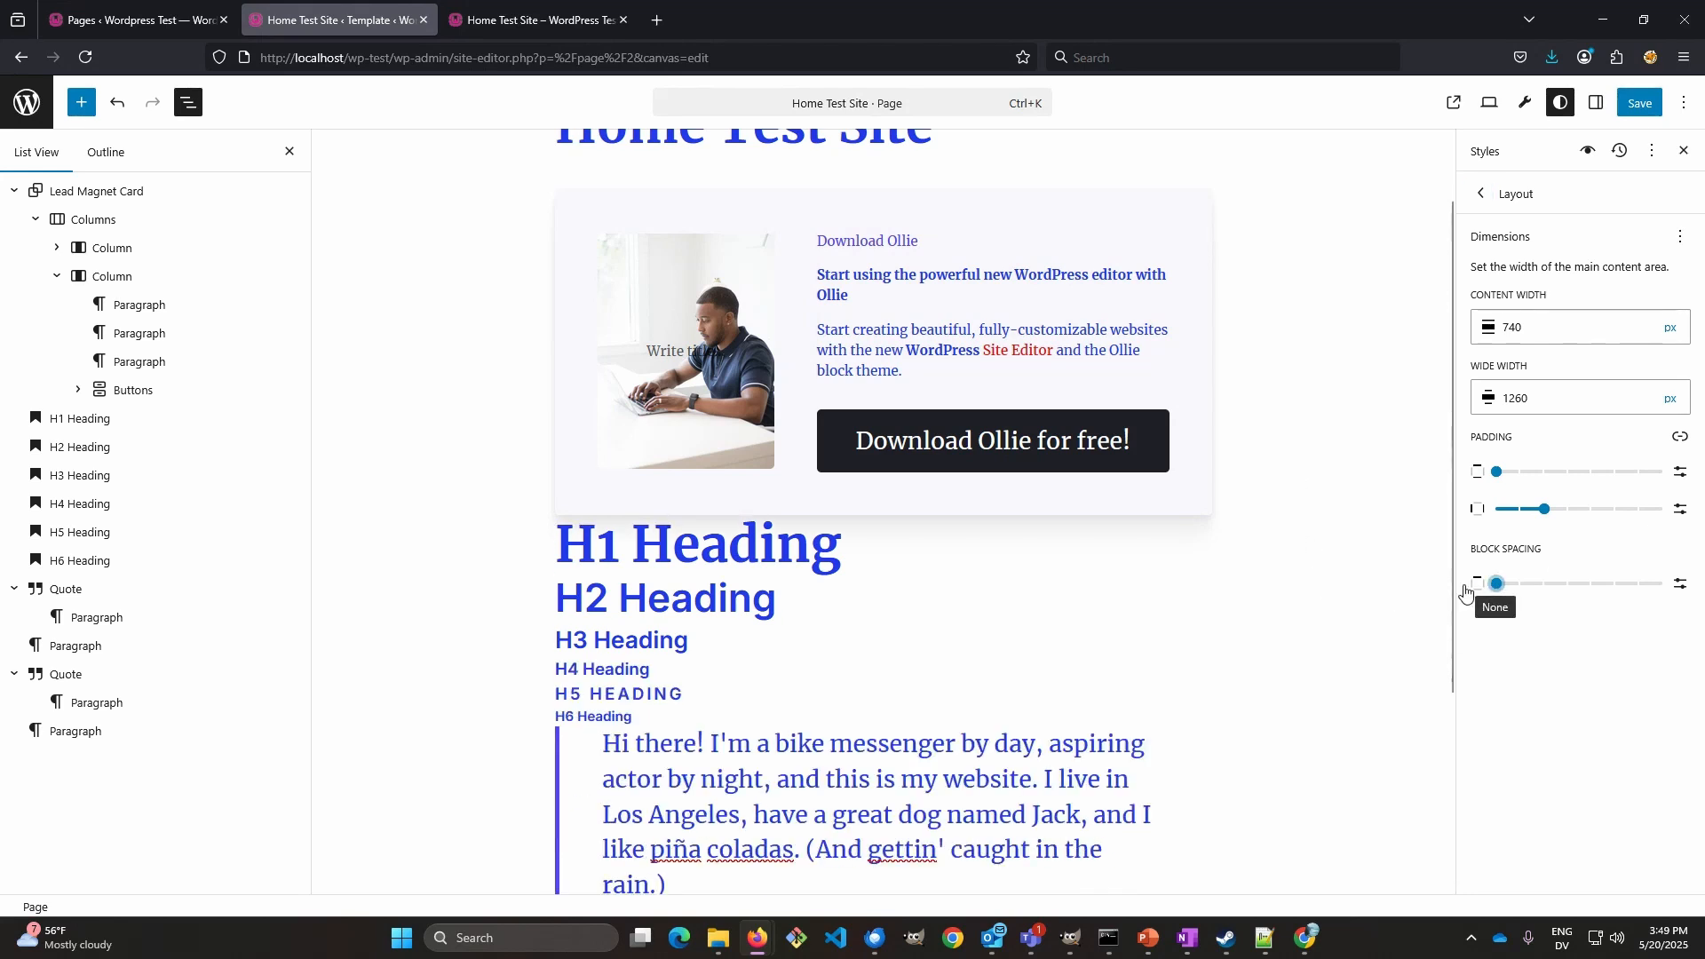
# - Set the horizontal padding in the site-wide layout styles to None and save the custom spacing styles
pyautogui.moveTo(1543, 509); pyautogui.dragTo(1496, 510)
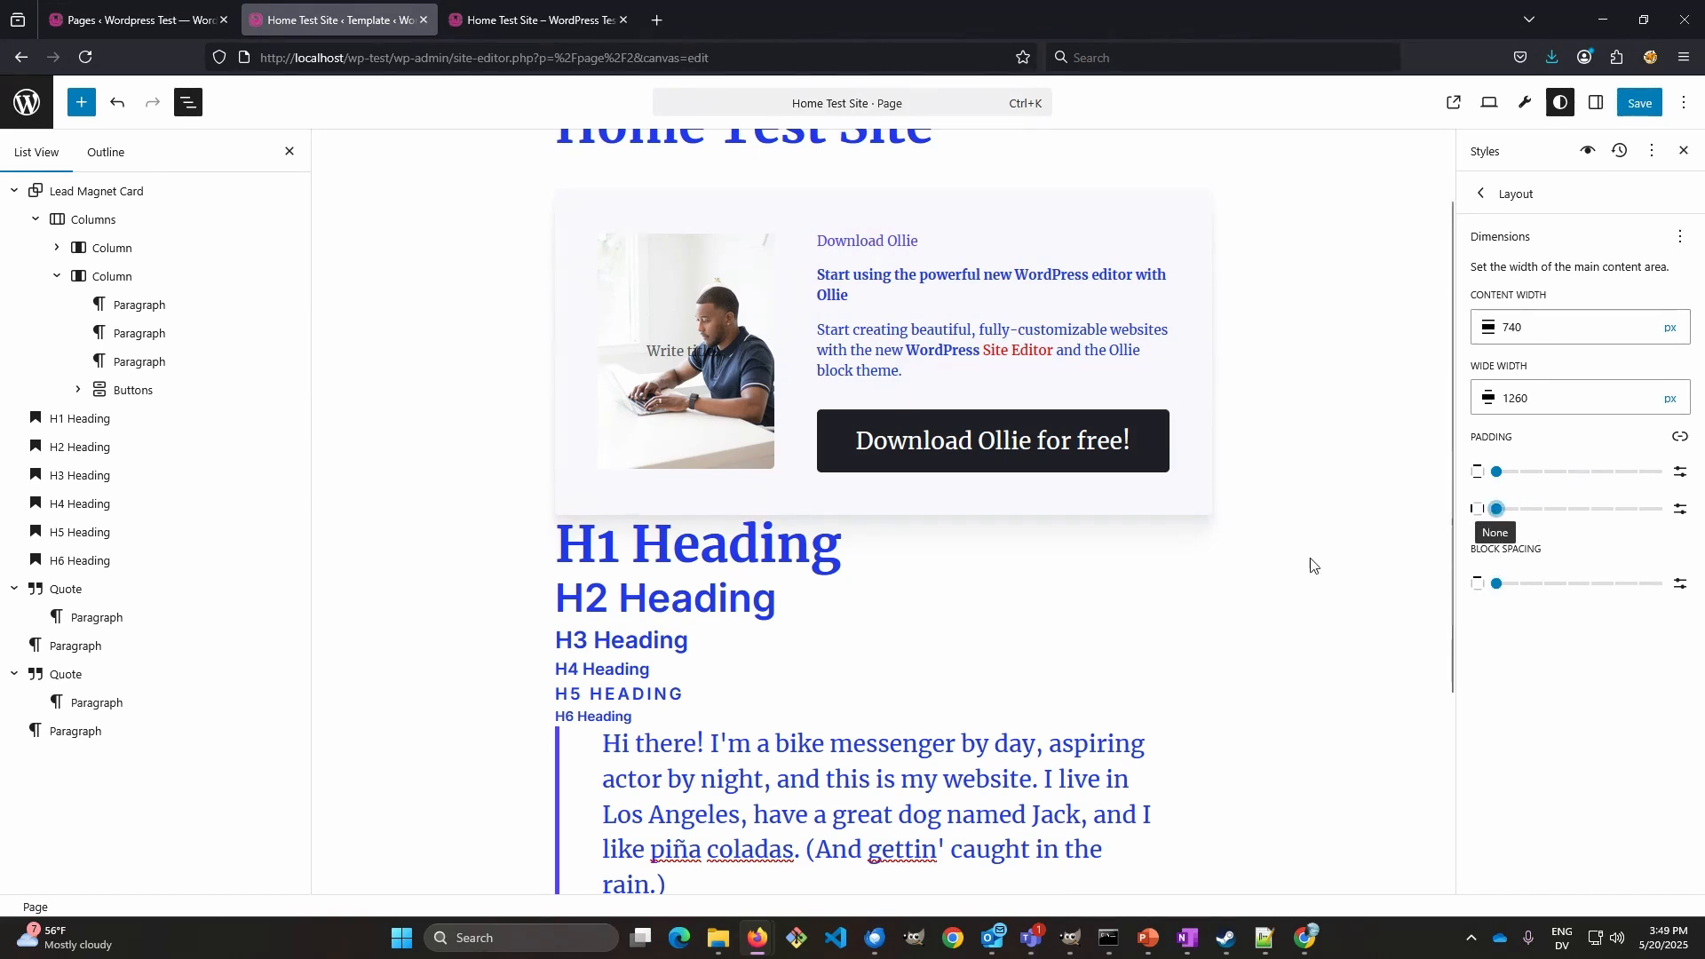
pyautogui.moveTo(1497, 584)
pyautogui.mouseDown()
pyautogui.moveTo(1541, 586)
pyautogui.moveTo(1497, 585)
pyautogui.mouseUp()
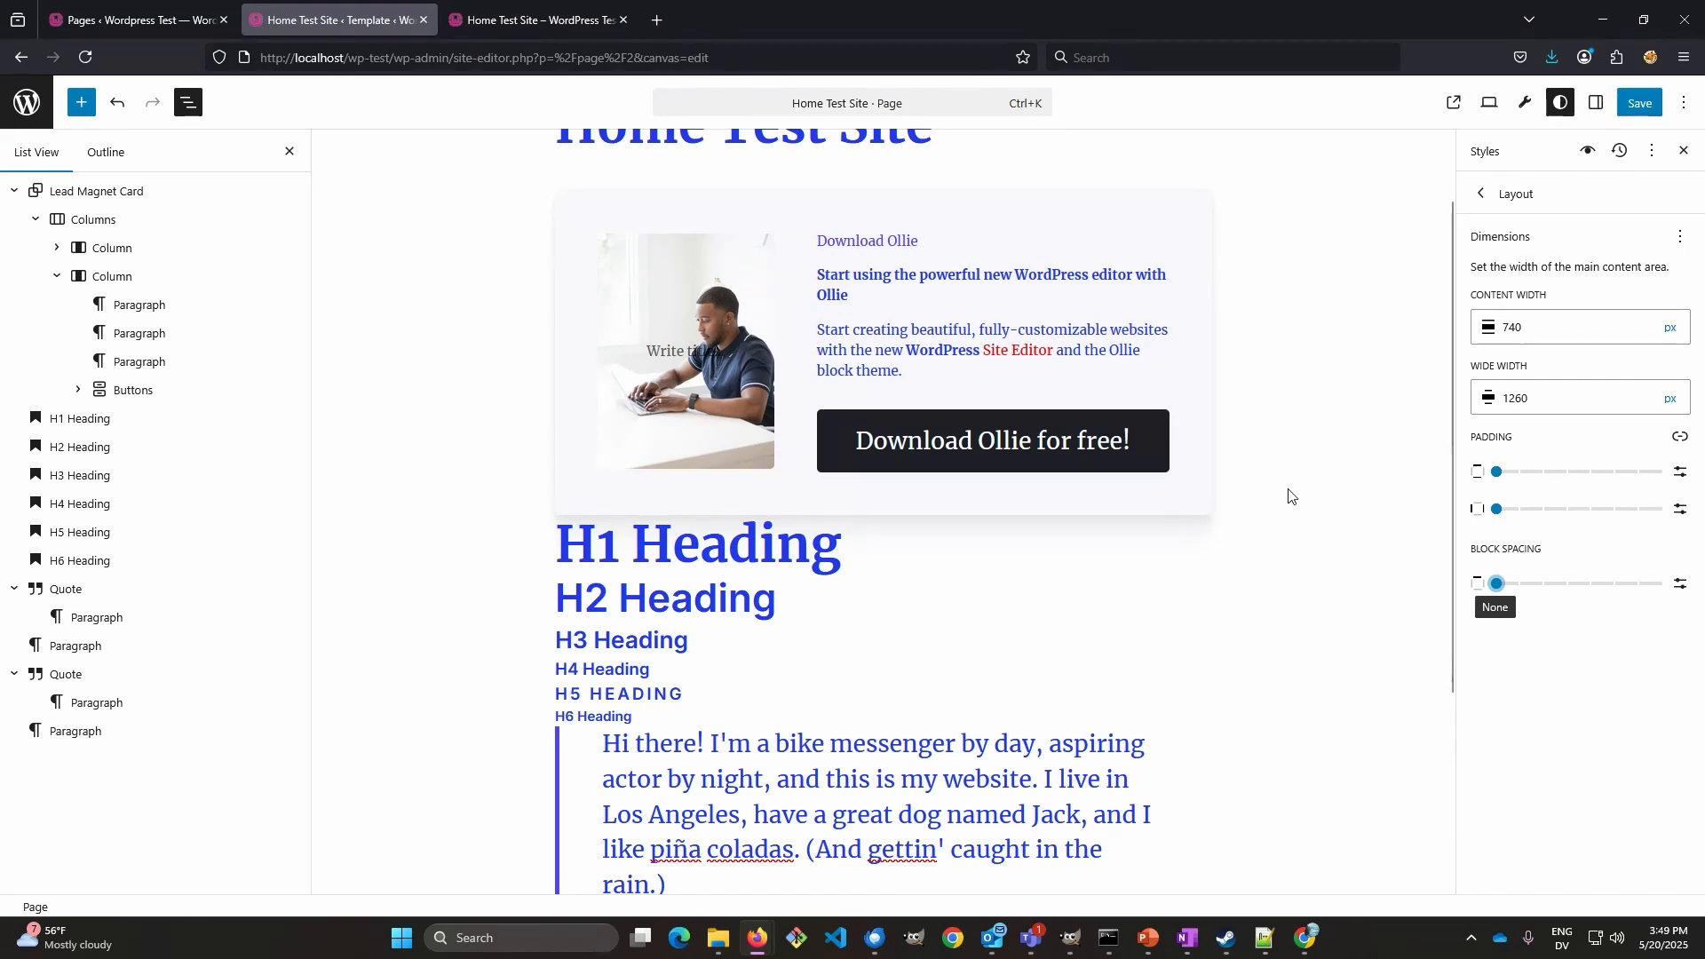
pyautogui.click(1647, 106)
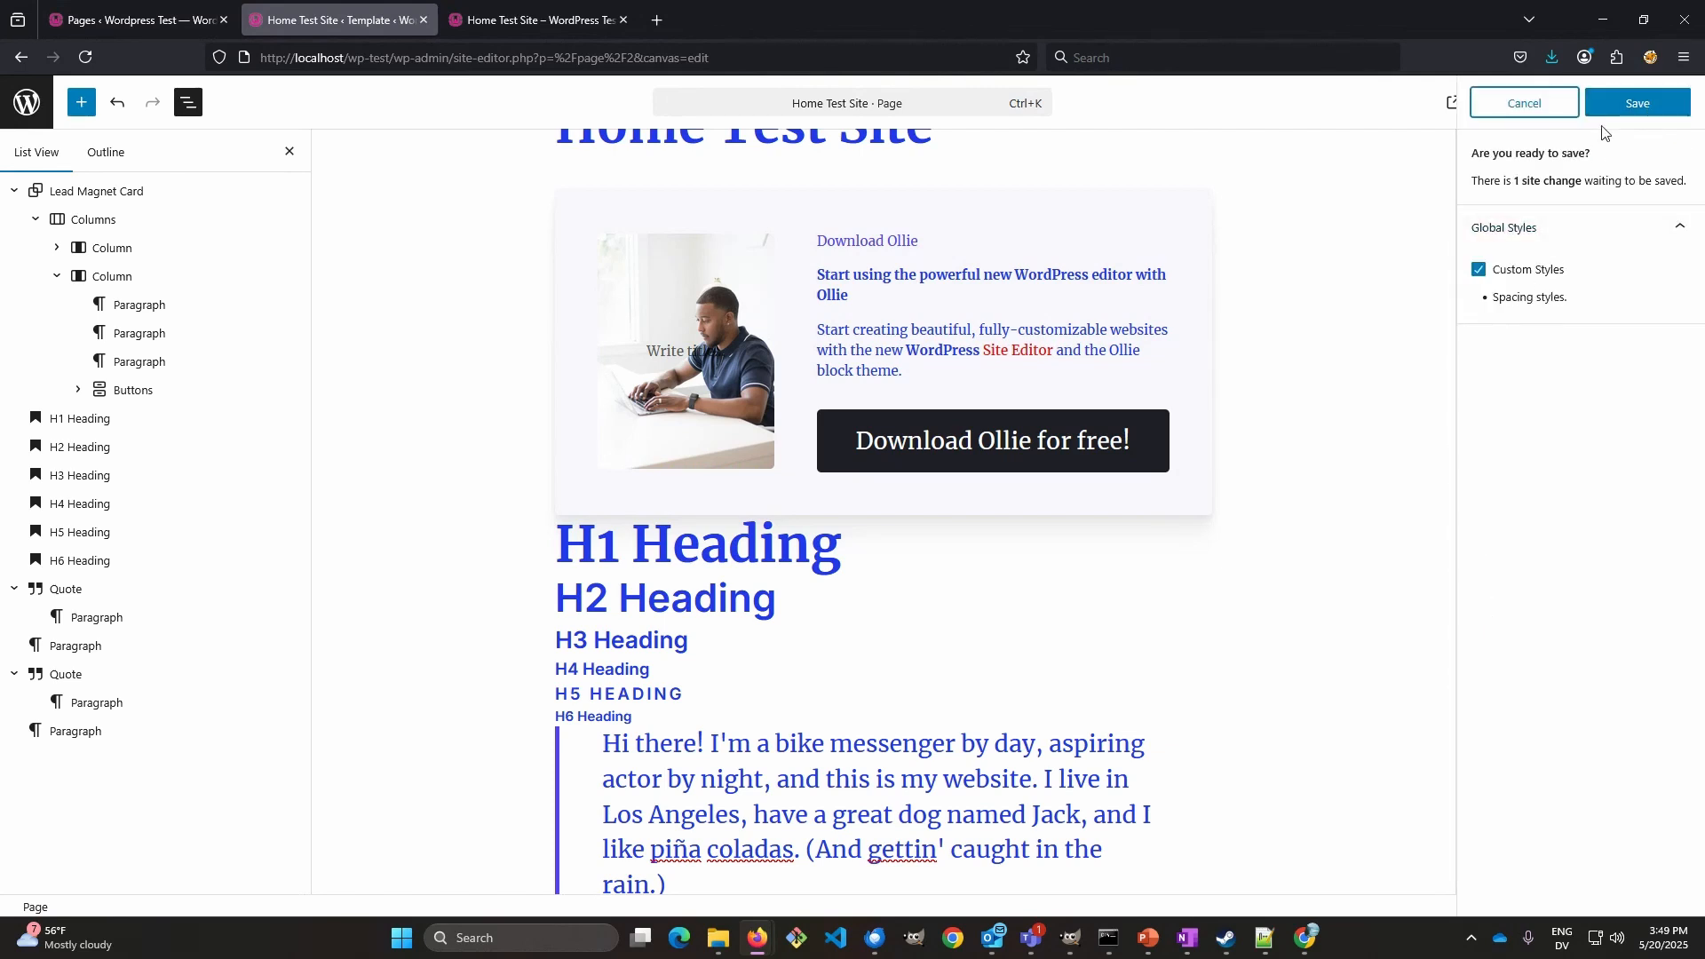
pyautogui.click(1629, 108)
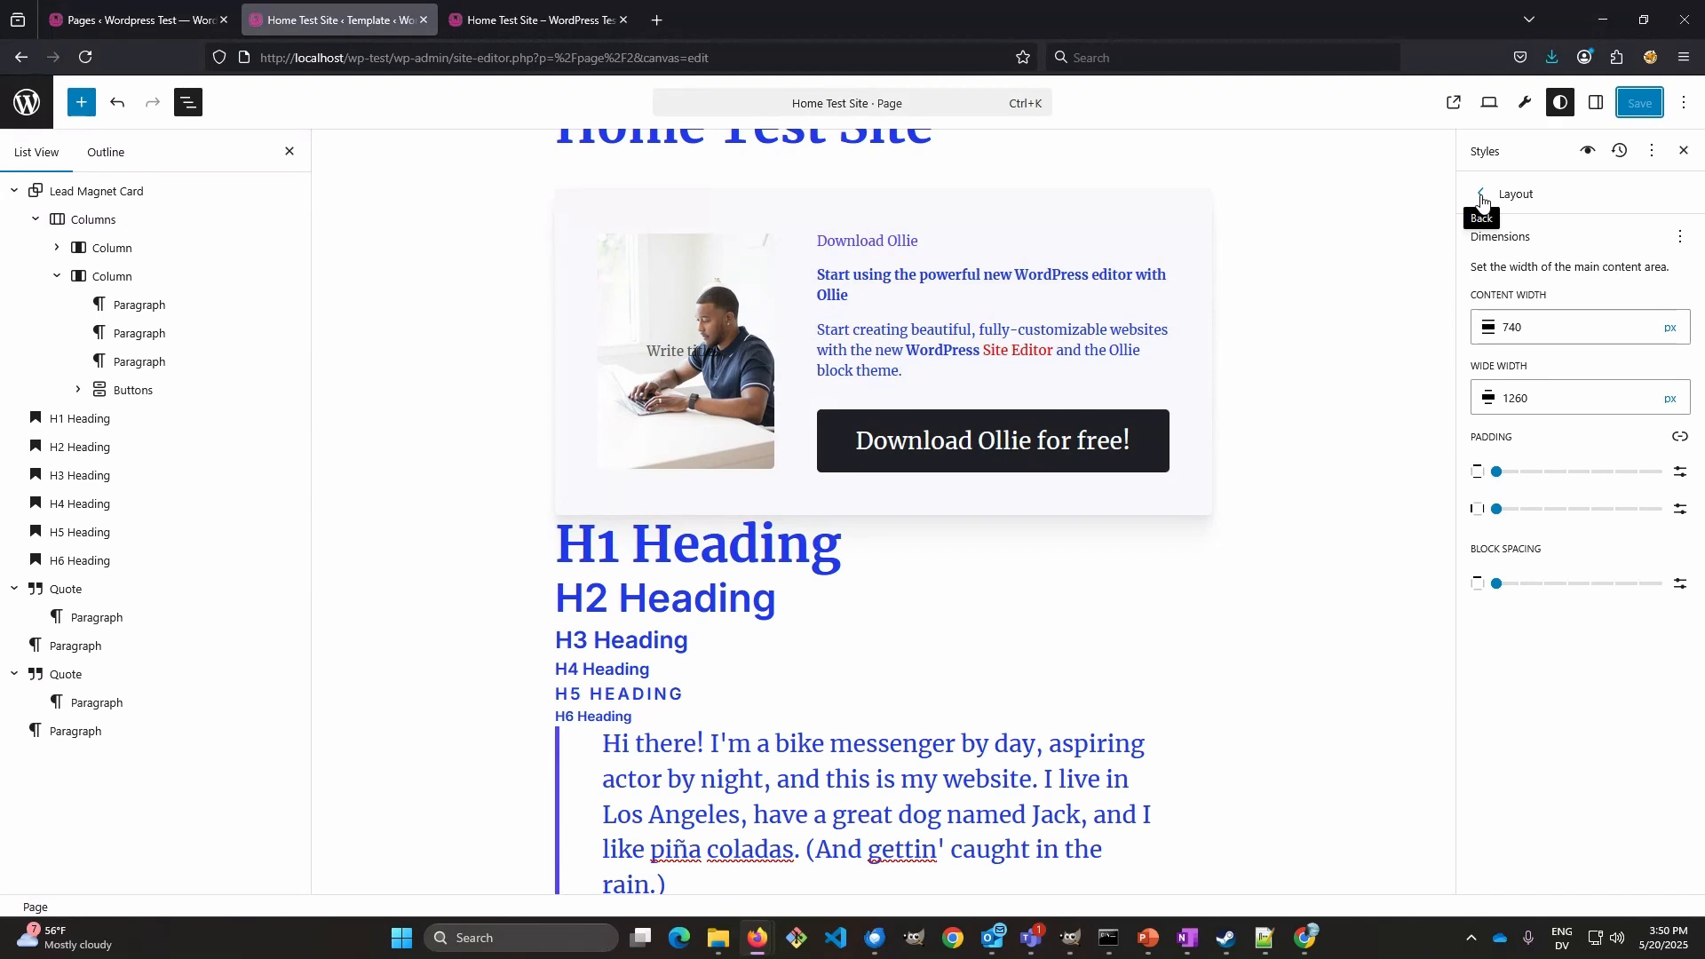
# - Check the vertical and horizontal padding settings in the site-wide layout styles, and return to the main Styles overview
pyautogui.click(1497, 480)
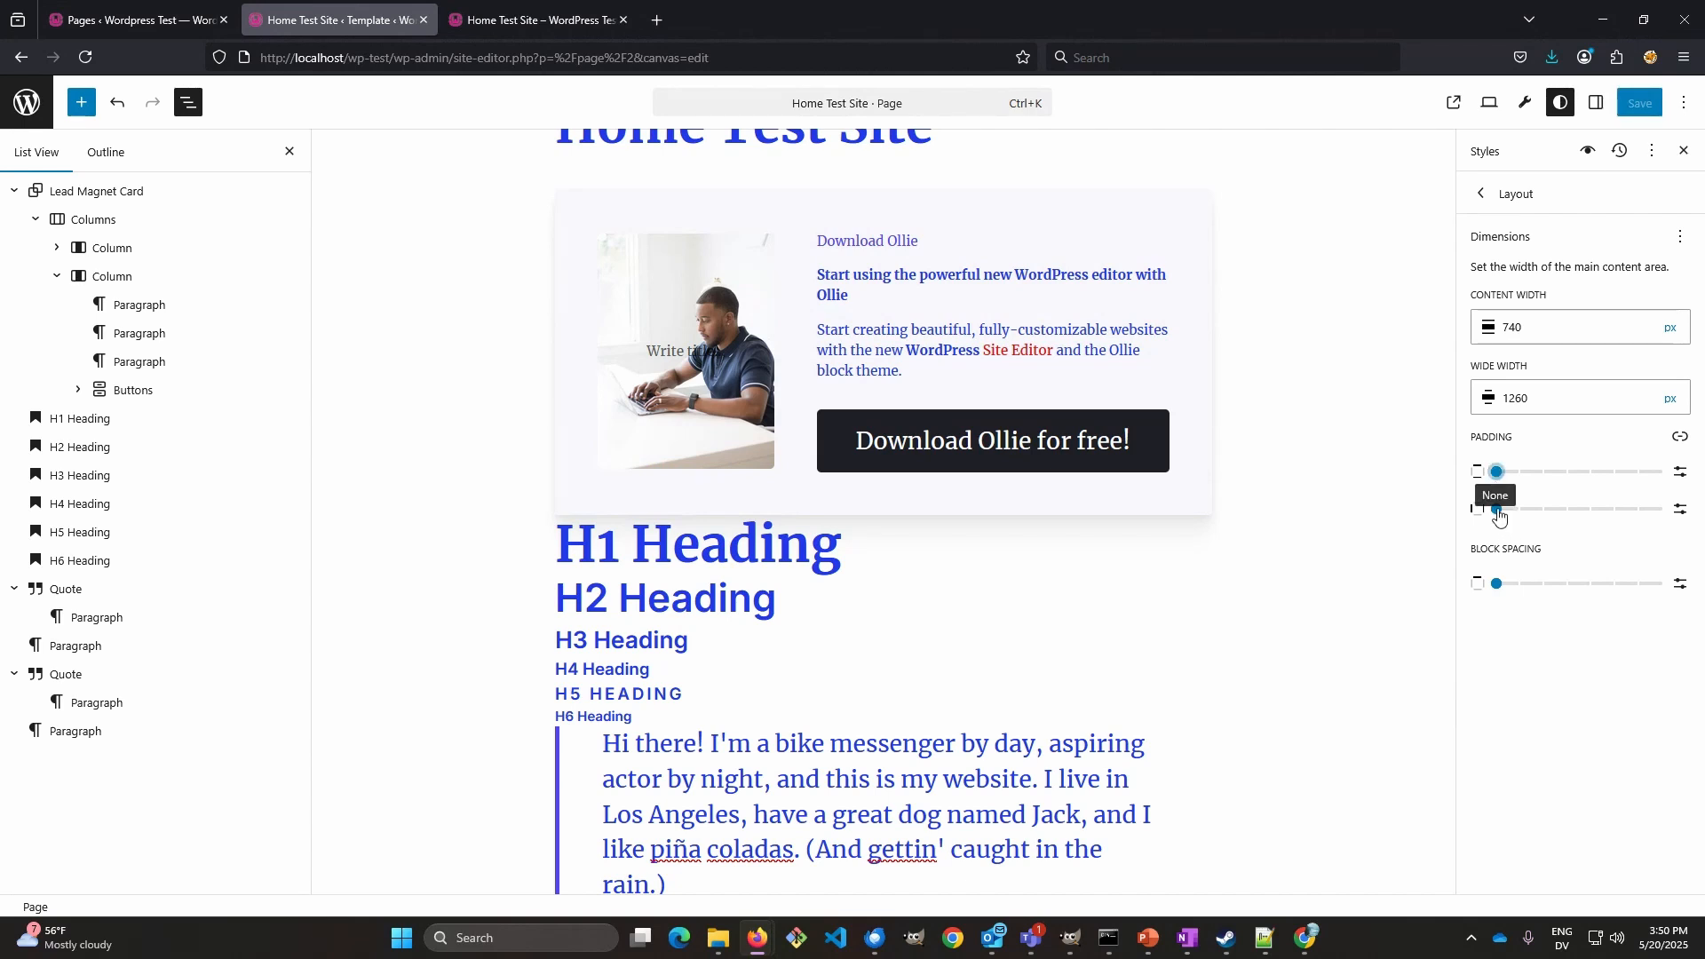
pyautogui.click(1498, 510)
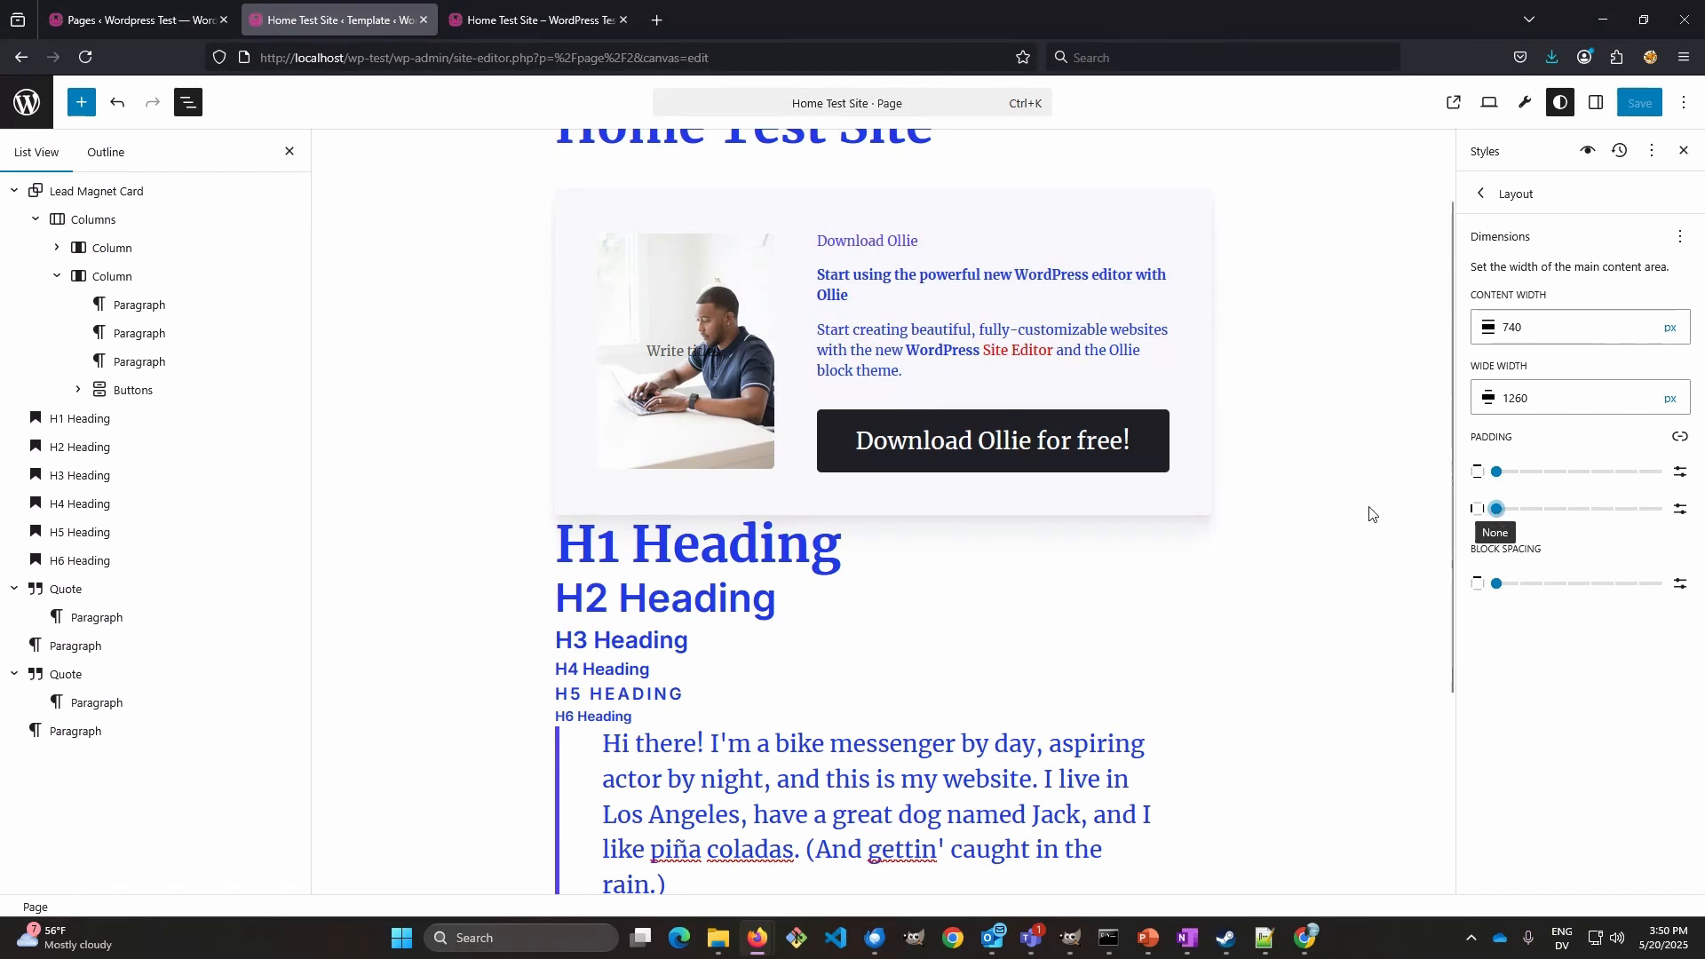
pyautogui.click(1478, 196)
pyautogui.click(1478, 197)
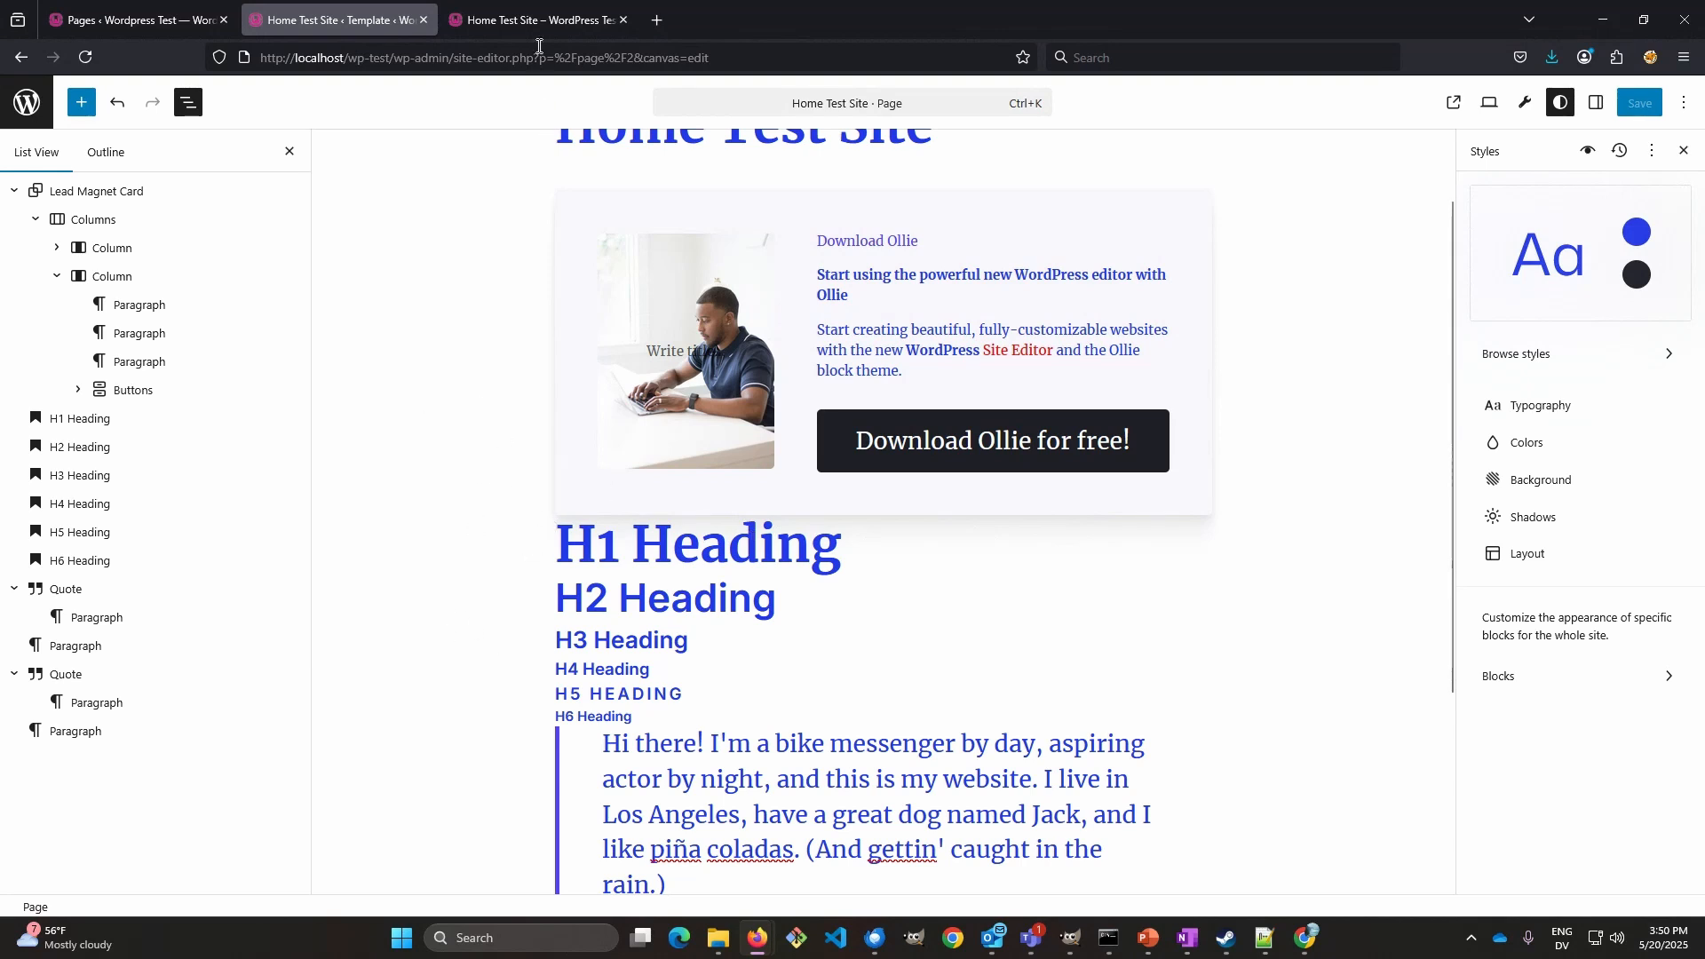
# - Reload the live Home Test Site page to view the saved styles, and return to the site editor
pyautogui.click(536, 18)
pyautogui.click(81, 57)
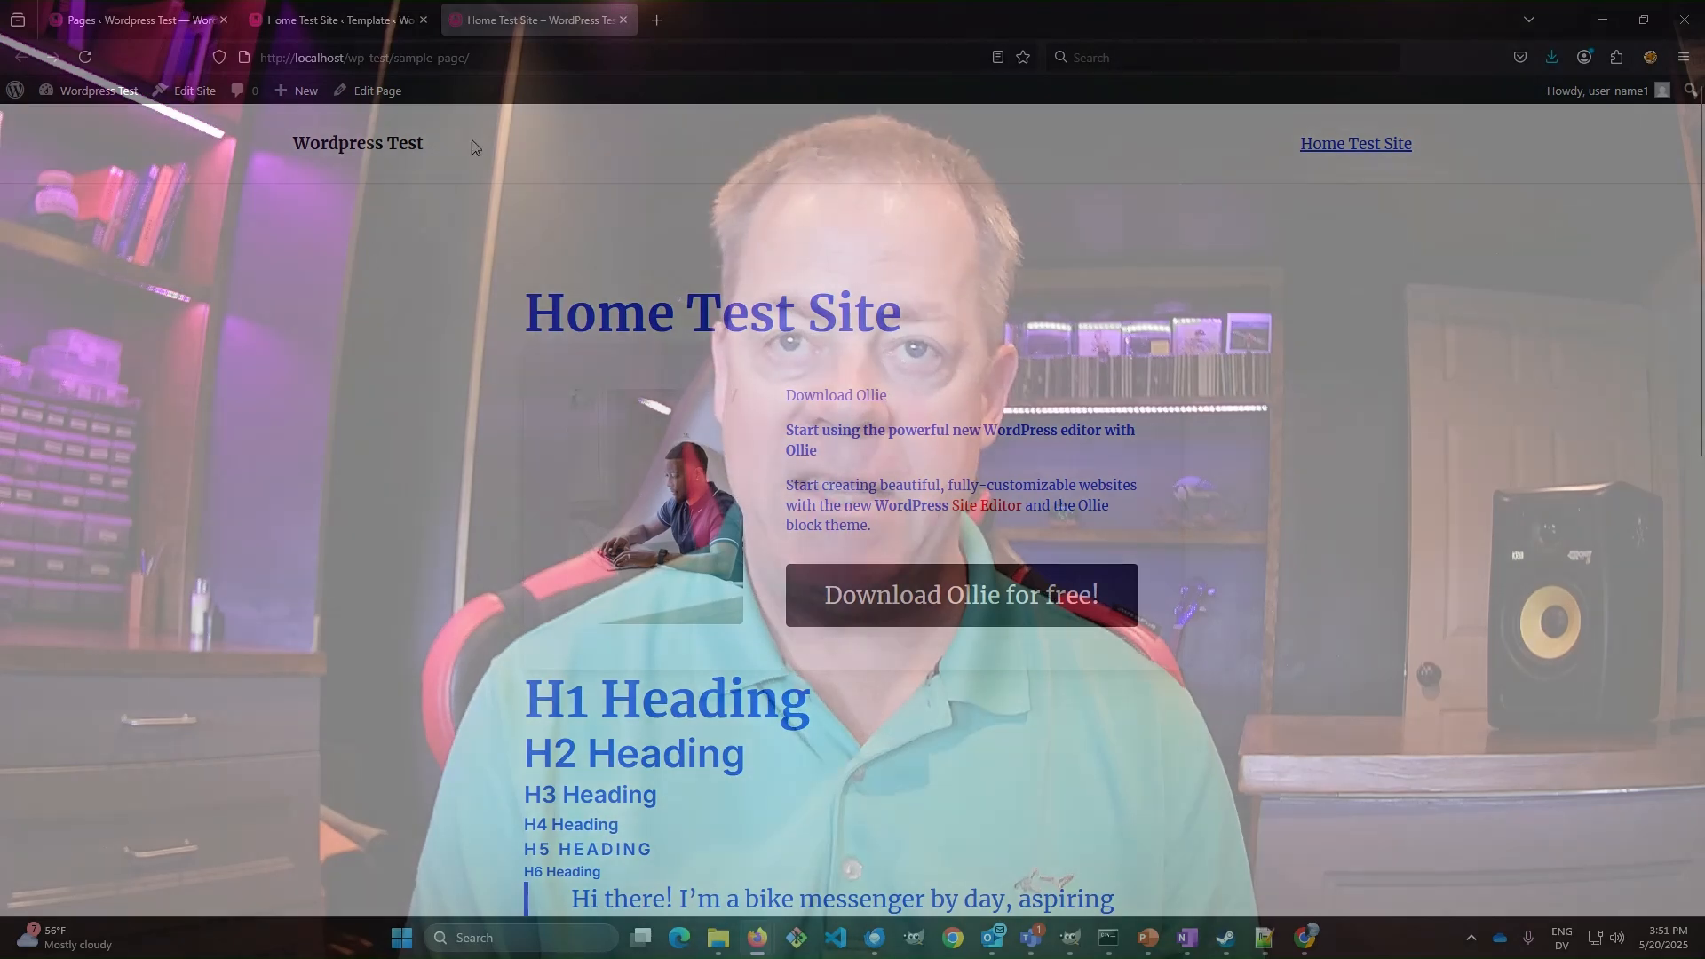
pyautogui.click(304, 15)
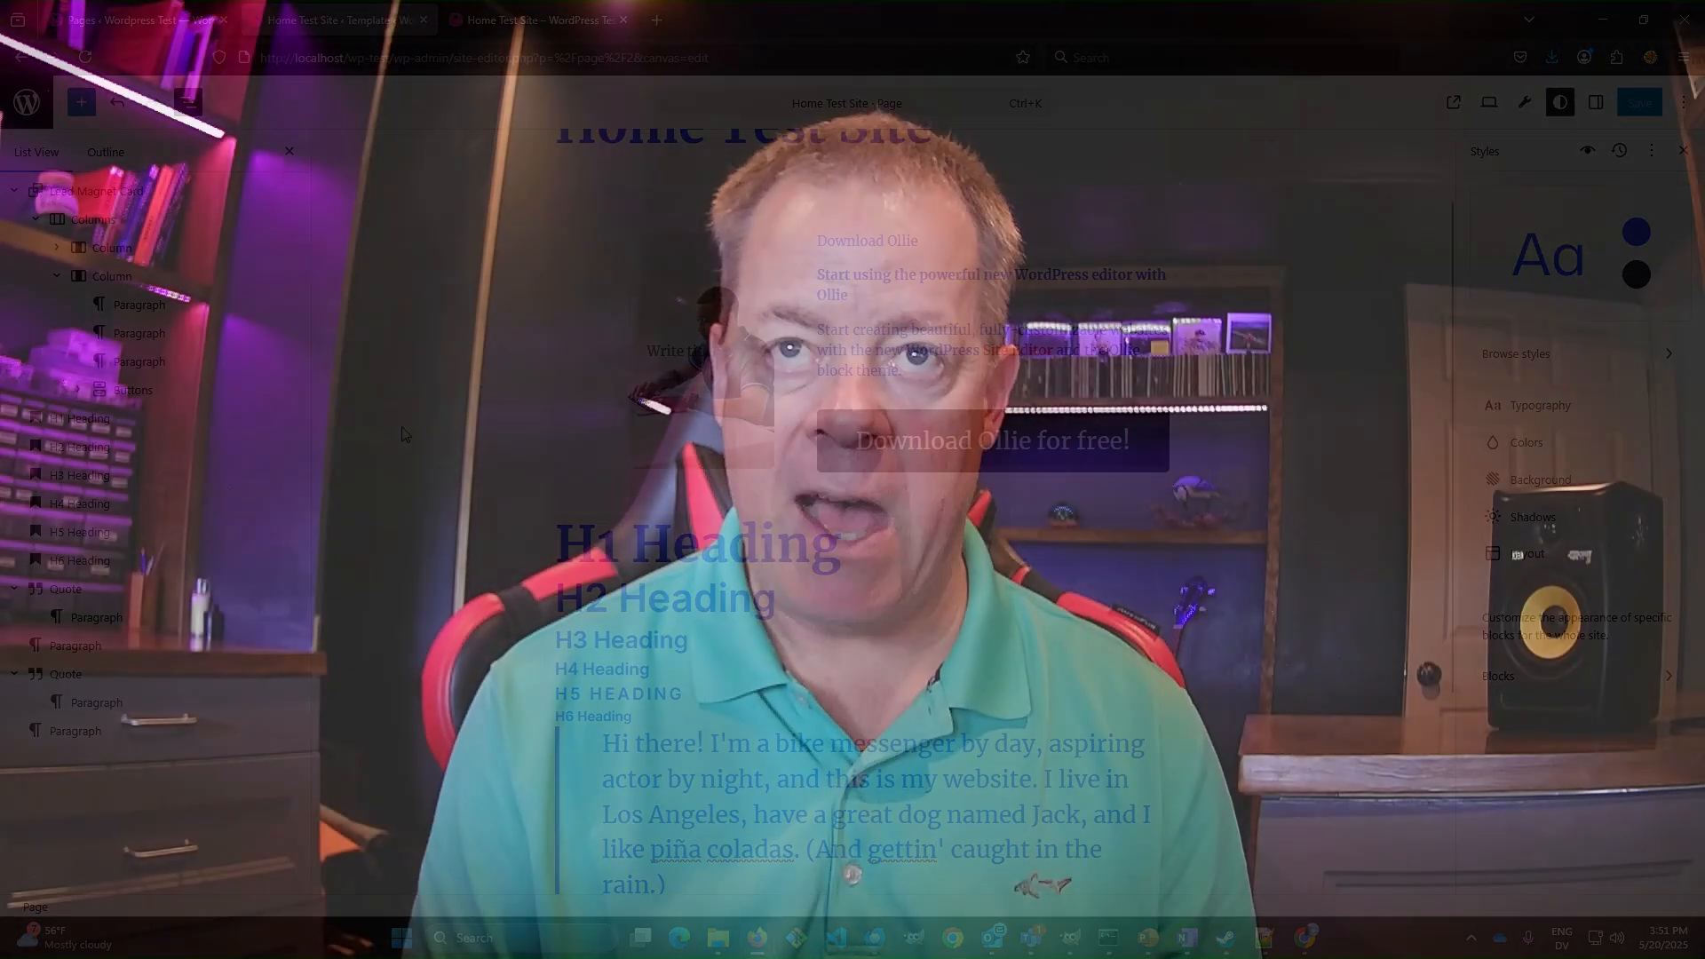